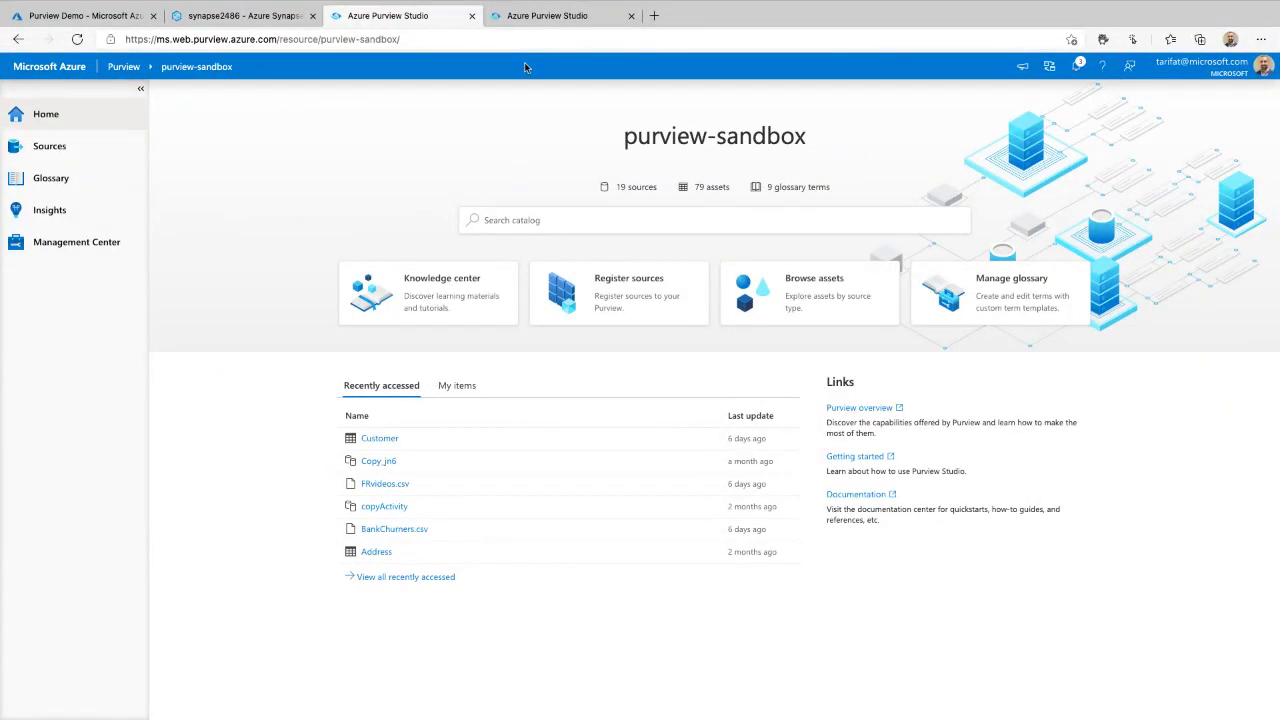
- From the Purview Demo dashboard, search Create a resource for Azure Purview and start a new account
left_click(552, 20)
left_click(415, 17)
left_click(50, 18)
left_click(15, 70)
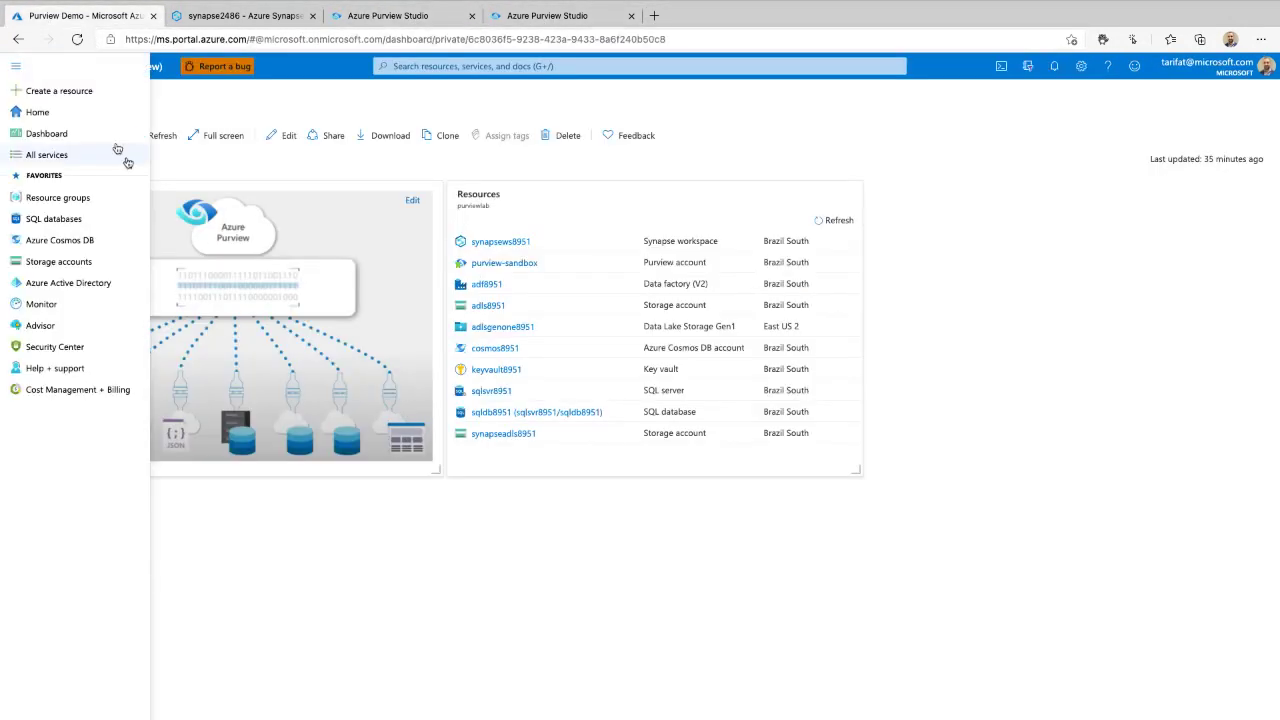
left_click(59, 91)
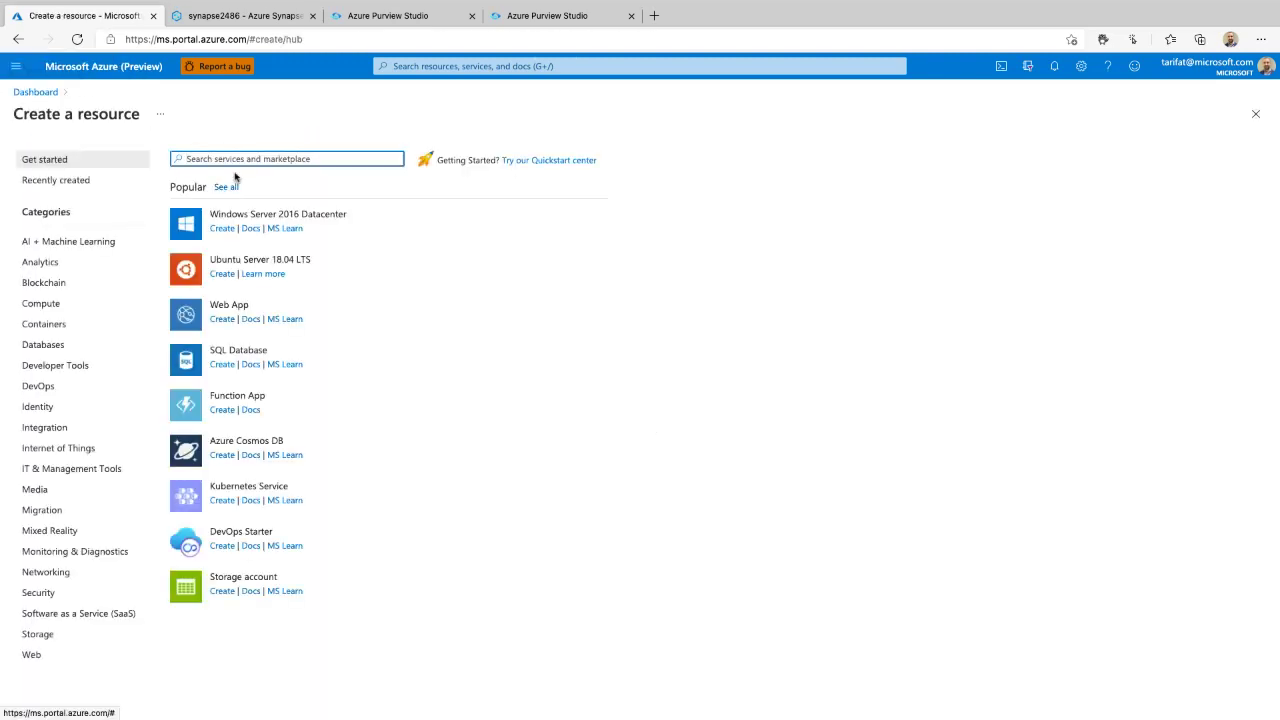
type("purview")
left_click(232, 178)
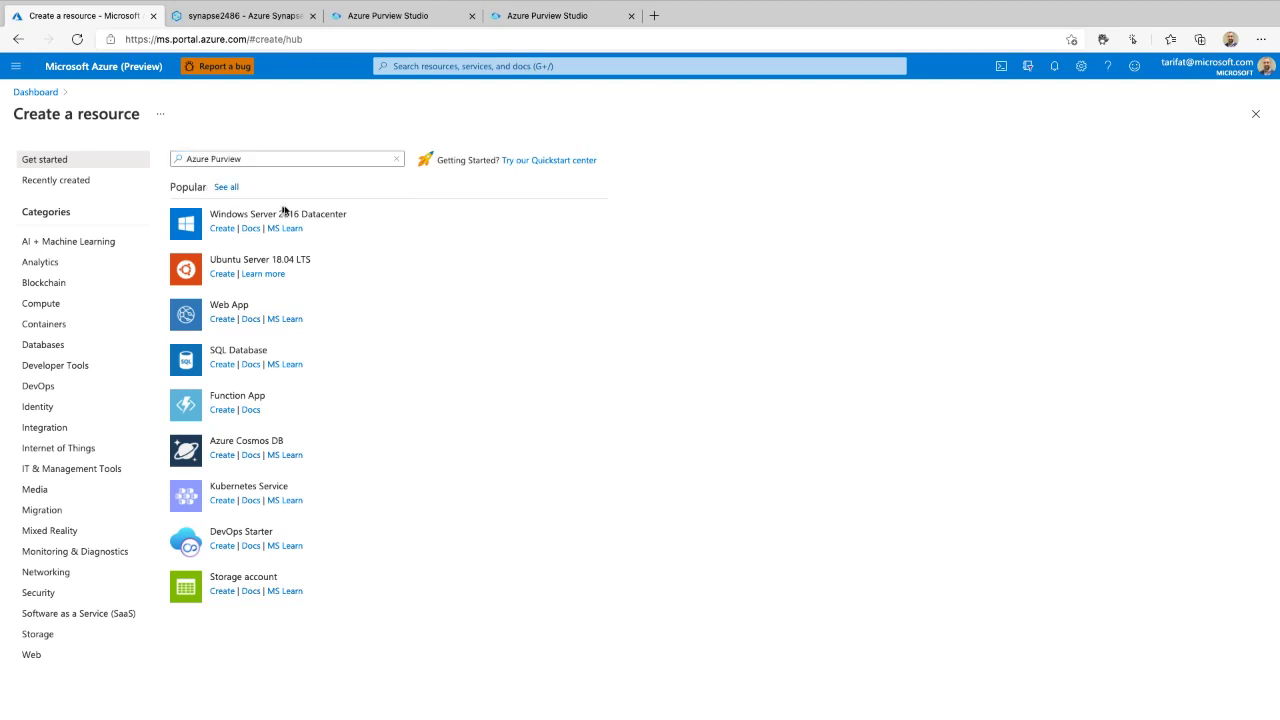
left_click(136, 217)
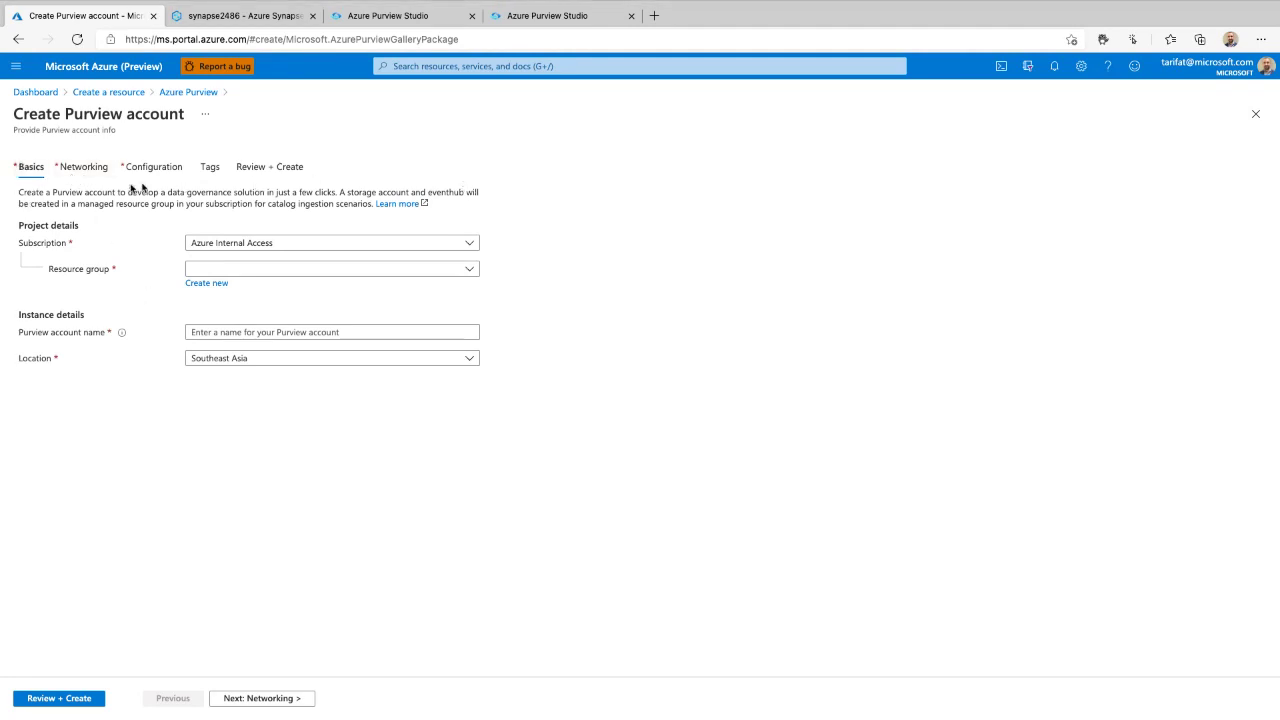
- On the Configuration tab, try 16 capacity units, revert to 4, then return to the Dashboard
left_click(150, 169)
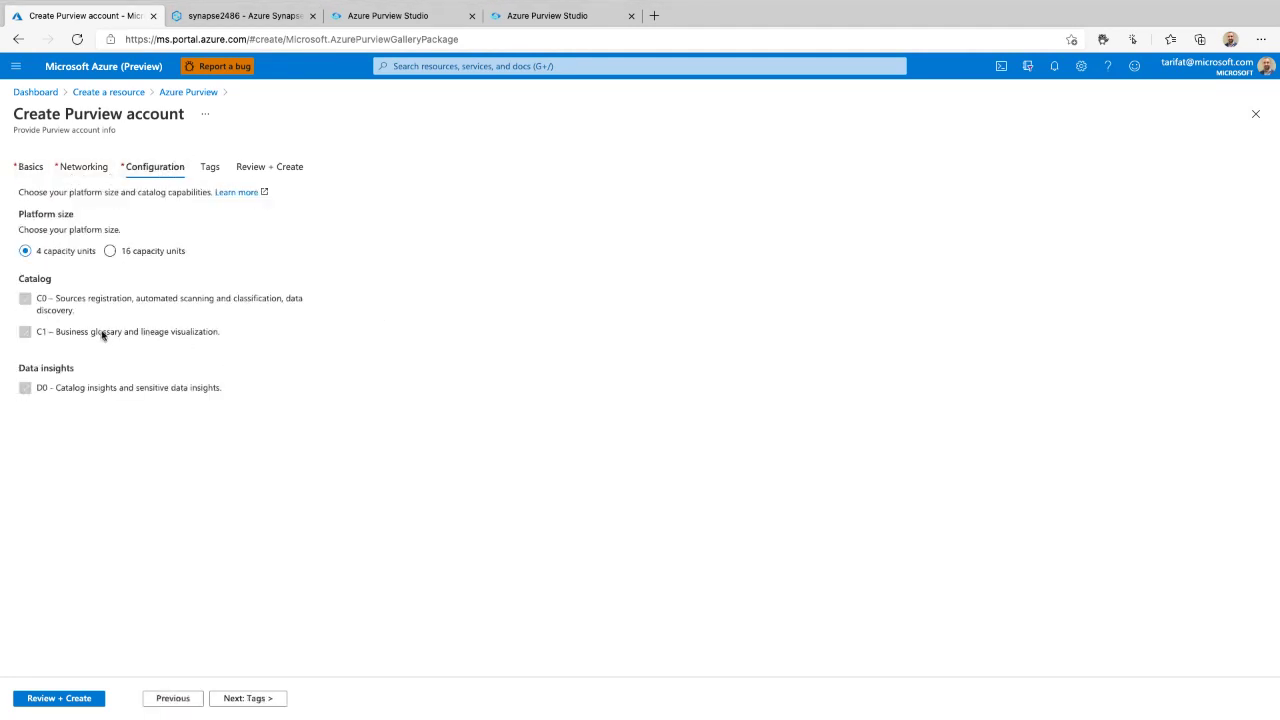
mouse_move(5, 200)
left_mouse_down()
mouse_move(6, 240)
mouse_move(180, 285)
mouse_move(258, 158)
mouse_move(13, 186)
left_mouse_up()
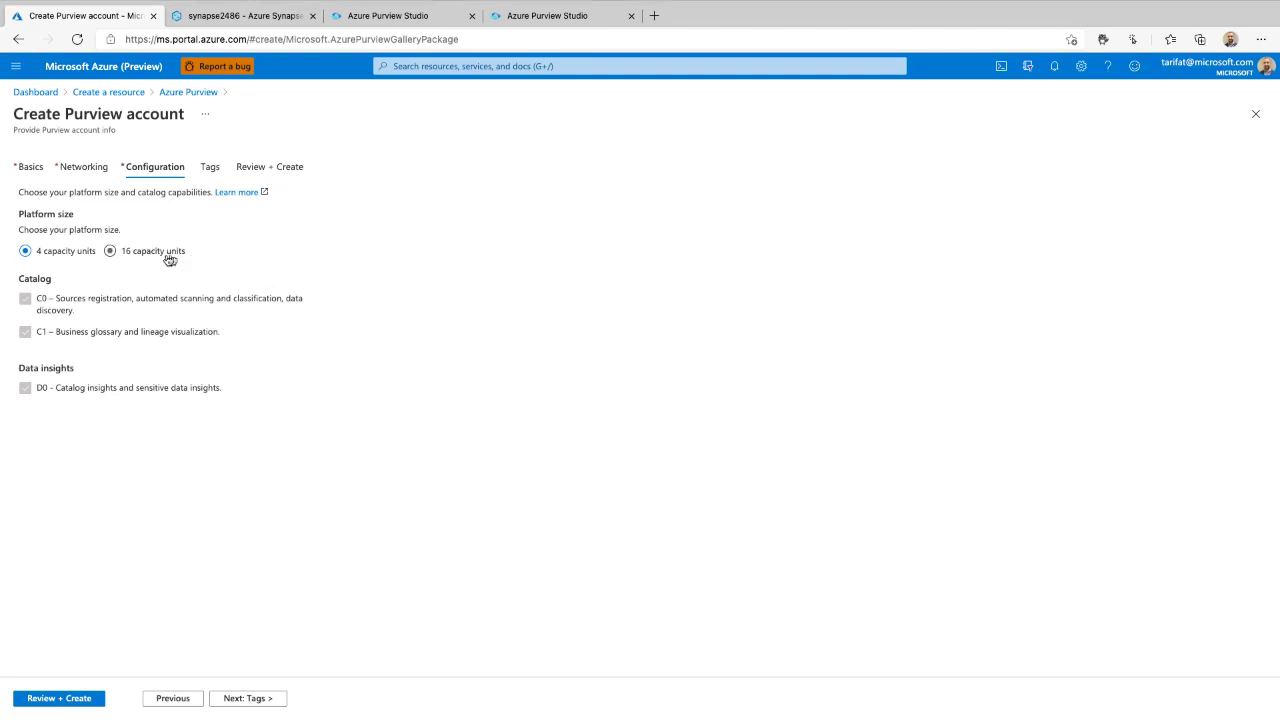
mouse_move(172, 206)
left_mouse_down()
mouse_move(110, 192)
mouse_move(80, 286)
mouse_move(210, 222)
mouse_move(150, 203)
left_mouse_up()
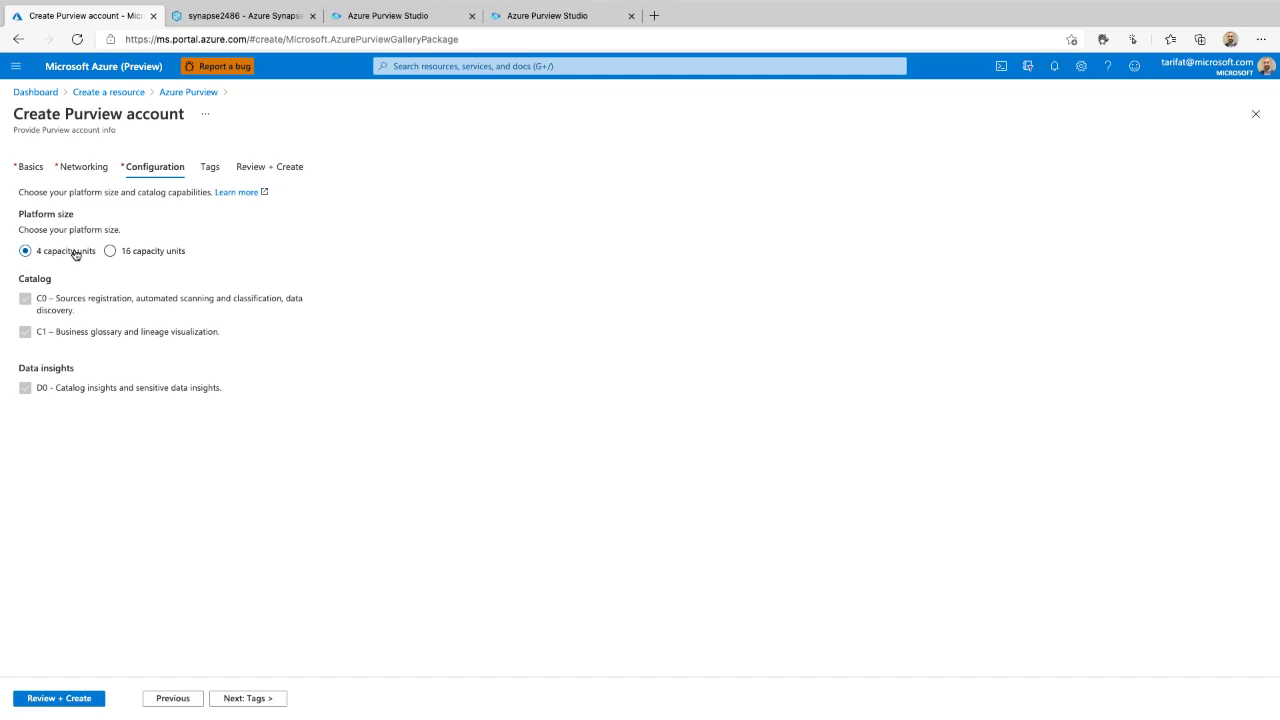
left_click(142, 250)
left_click(84, 256)
mouse_move(8, 279)
left_mouse_down()
mouse_move(10, 405)
mouse_move(372, 400)
mouse_move(352, 268)
mouse_move(32, 280)
left_mouse_up()
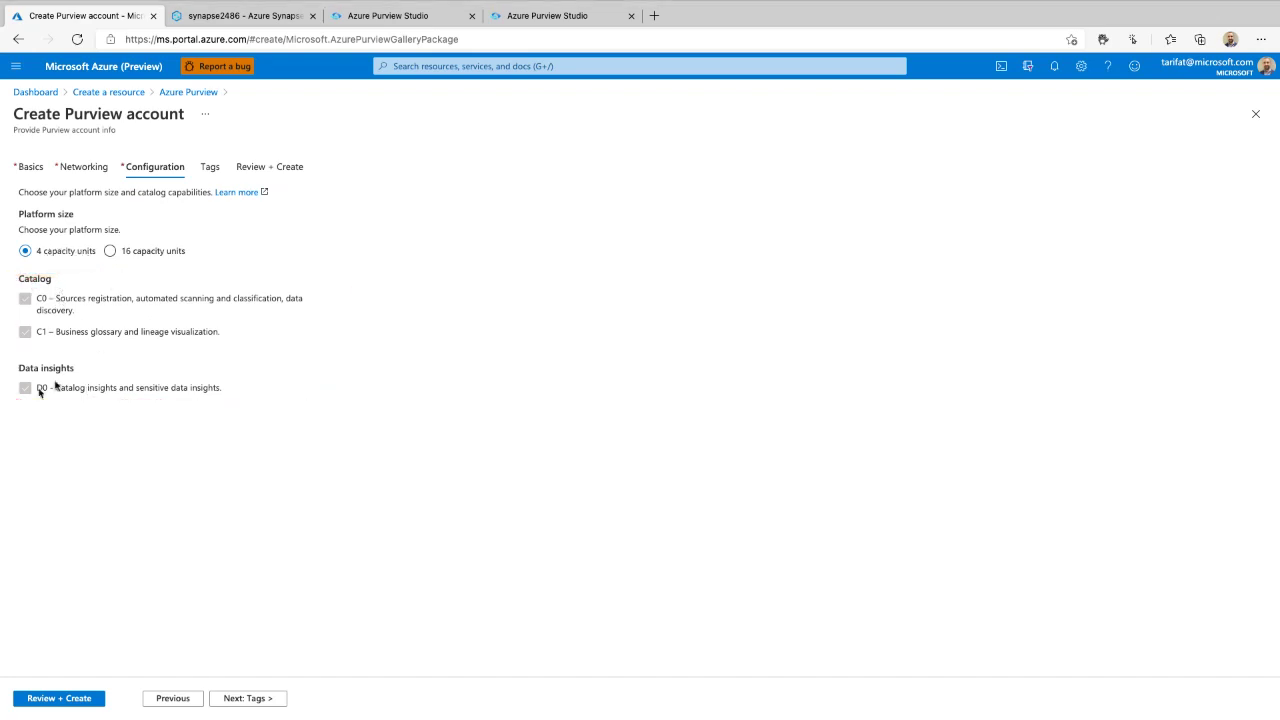
left_click(40, 93)
- Discard the unsaved form, open the purview-sandbox account, and switch to its Purview Studio tab
left_click(754, 109)
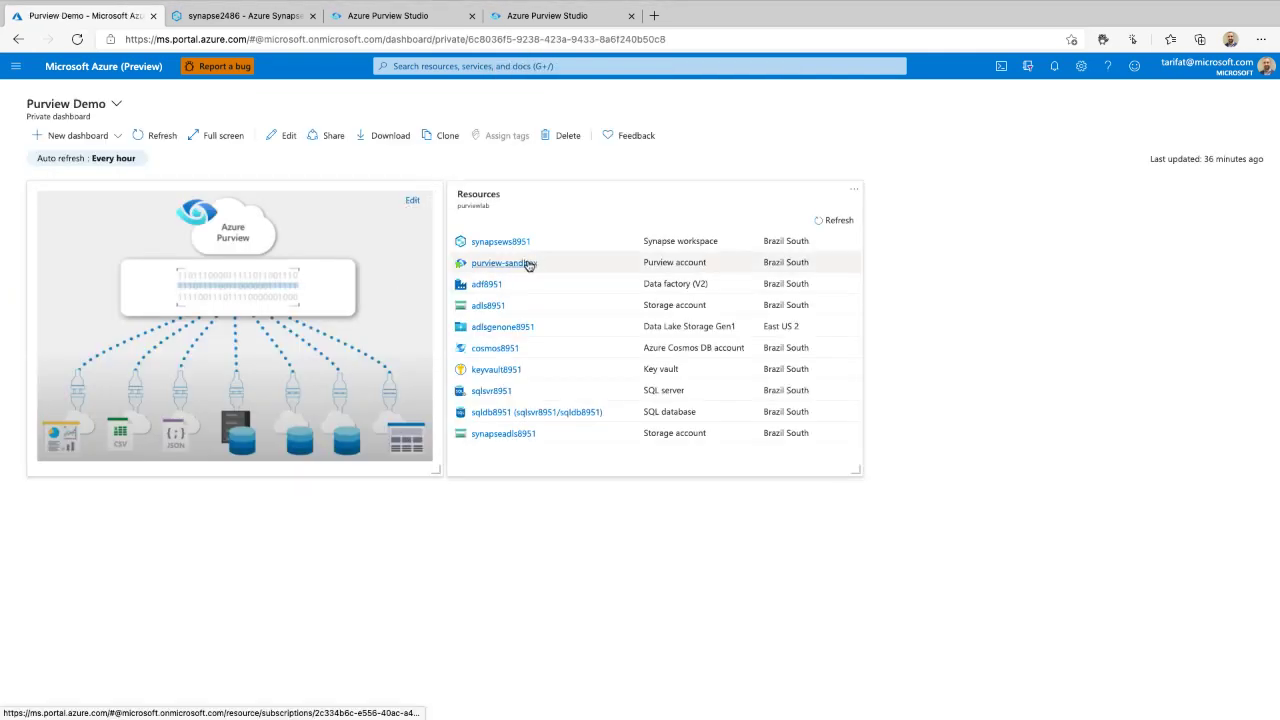
left_click(530, 264)
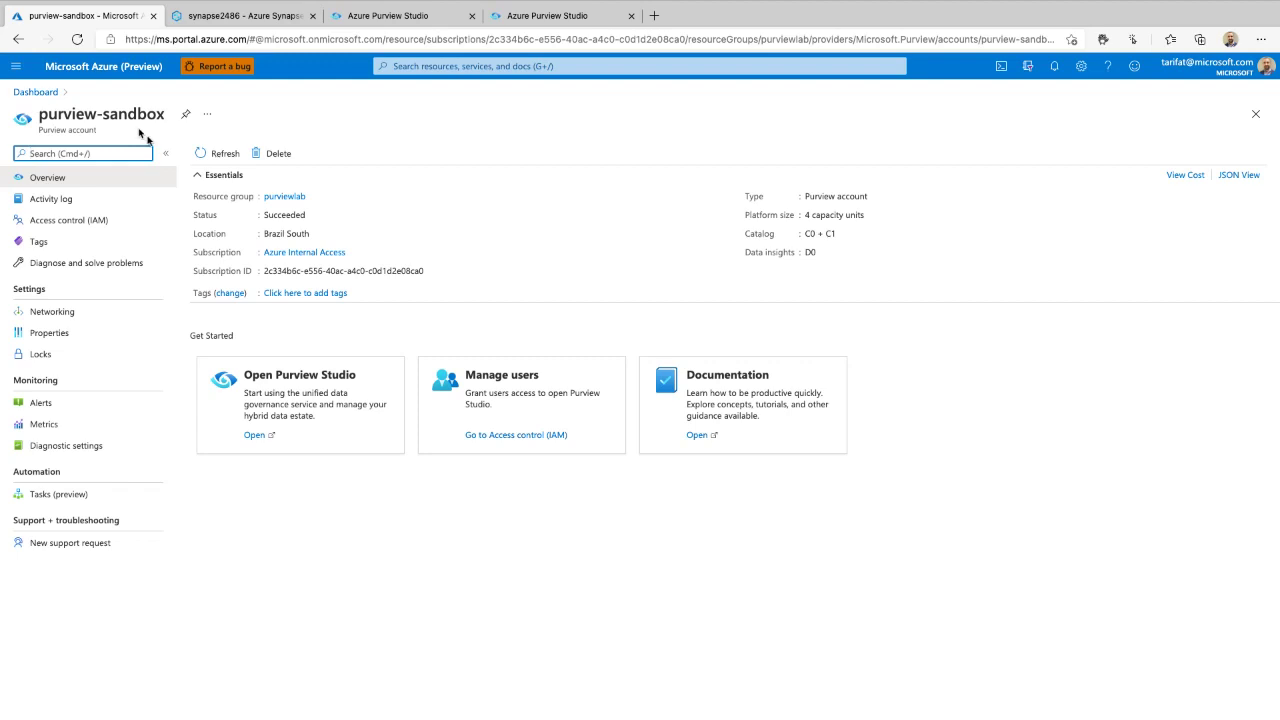
mouse_move(352, 334)
left_mouse_down()
mouse_move(251, 489)
mouse_move(347, 333)
mouse_move(334, 332)
left_mouse_up()
left_click(393, 16)
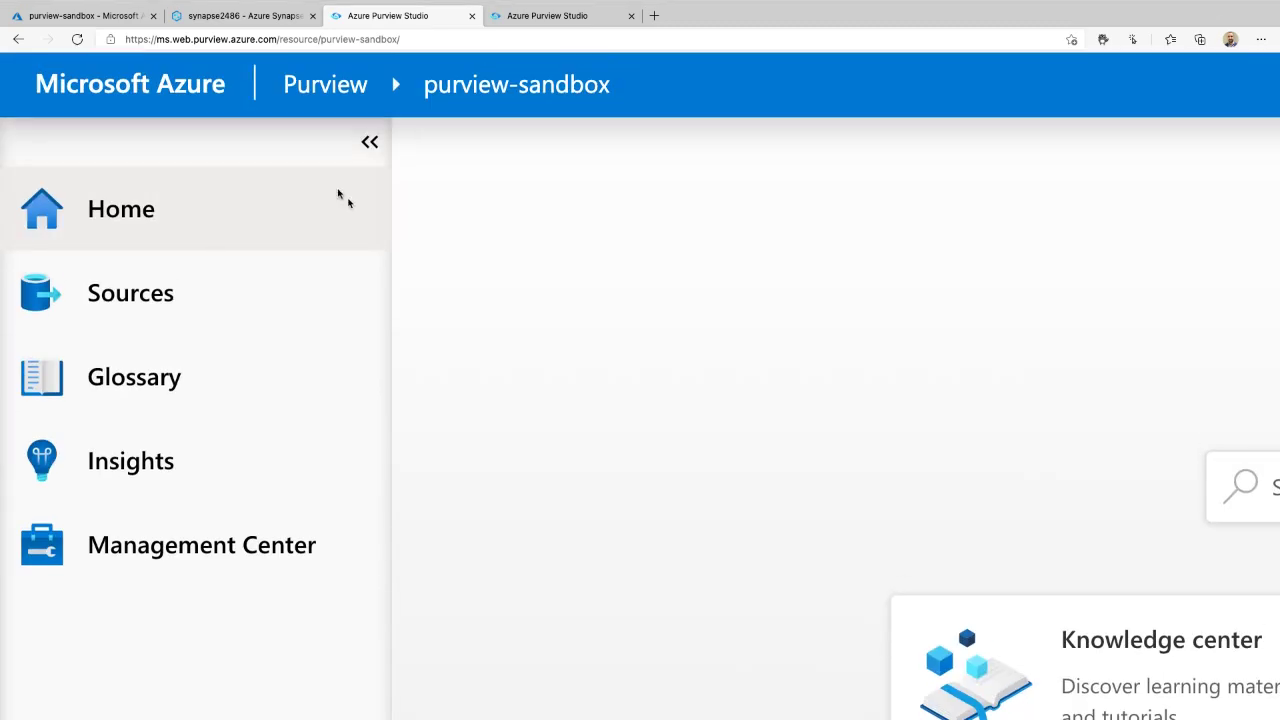
mouse_move(384, 108)
left_mouse_down()
mouse_move(340, 126)
mouse_move(320, 106)
left_mouse_up()
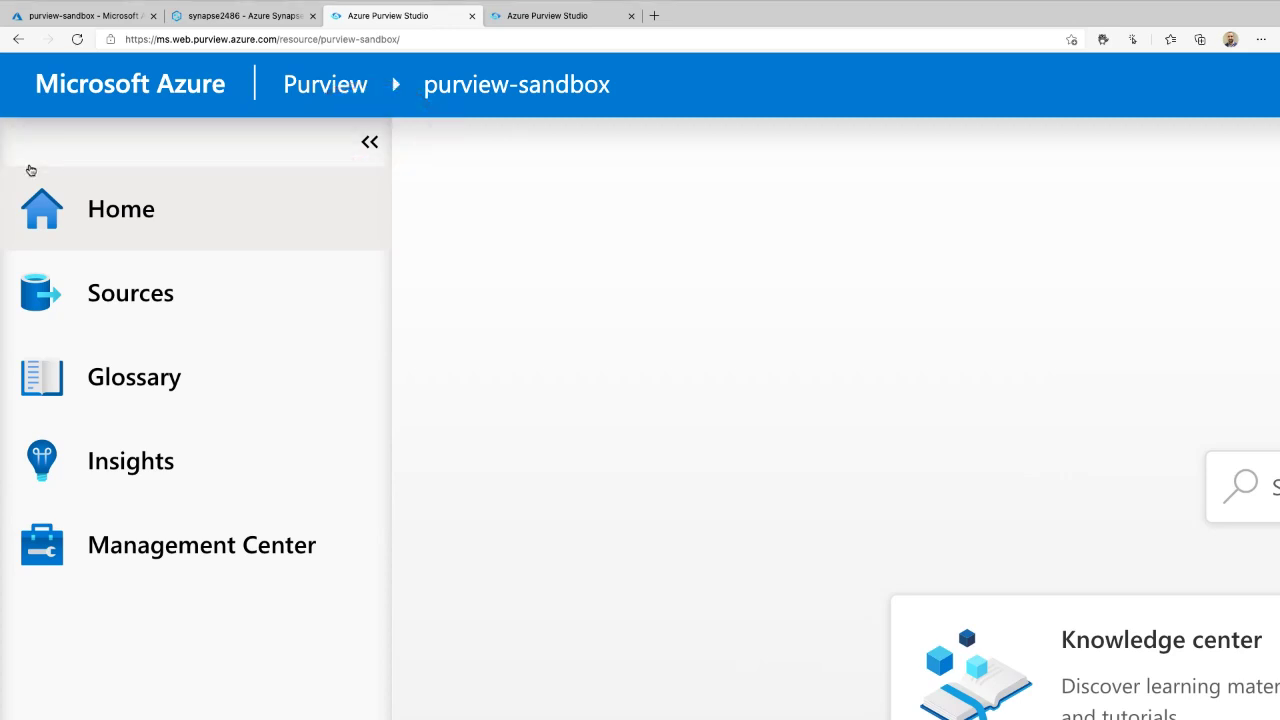
mouse_move(25, 168)
left_mouse_down()
mouse_move(18, 562)
mouse_move(172, 600)
mouse_move(355, 595)
mouse_move(368, 125)
mouse_move(52, 158)
left_mouse_up()
mouse_move(185, 178)
left_mouse_down()
mouse_move(17, 245)
mouse_move(153, 184)
mouse_move(200, 222)
mouse_move(206, 517)
mouse_move(273, 500)
left_mouse_up()
key("F1")
key("F1")
scroll(203, 239, "down", 5)
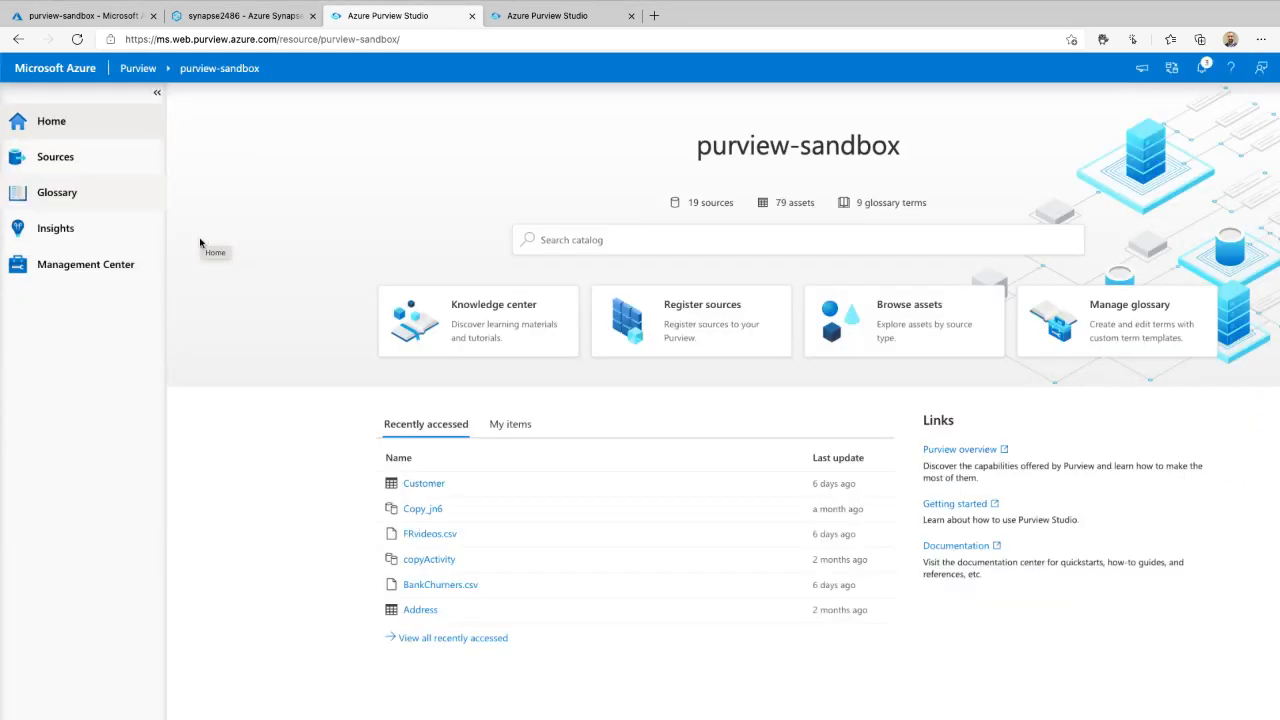
scroll(1142, 88, "up", 5)
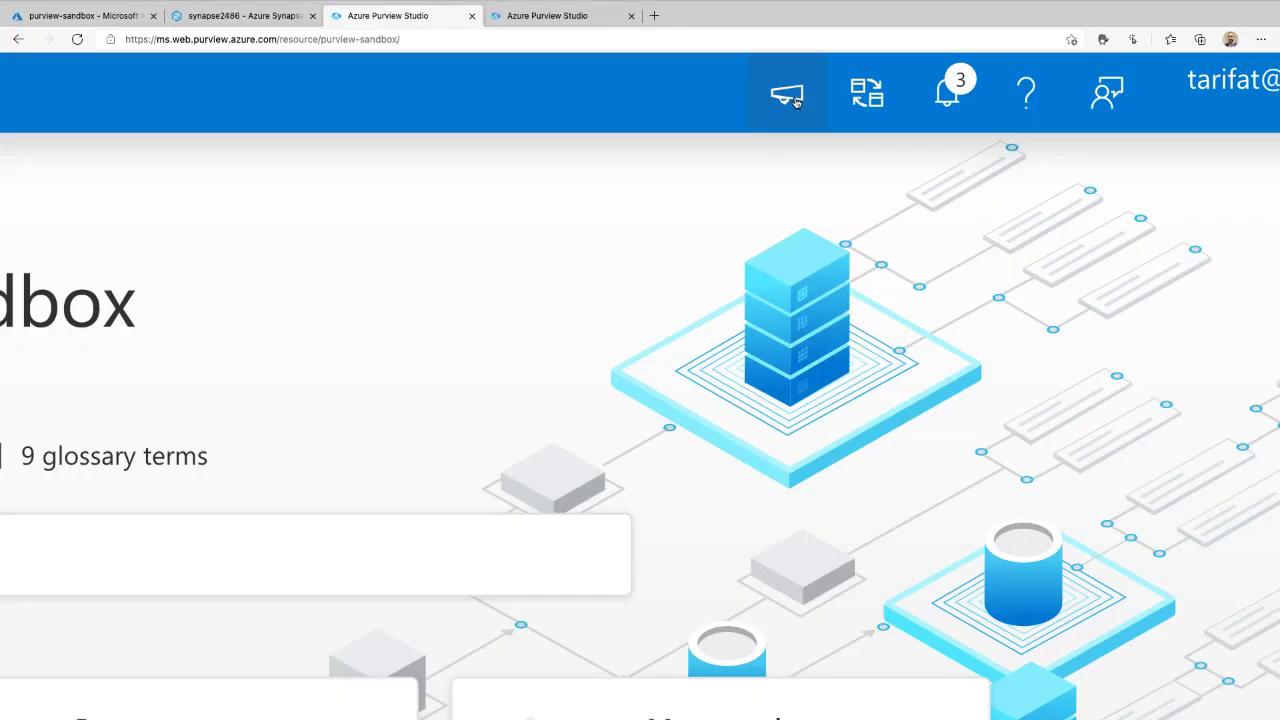
- Review release notes and account details, then dismiss all error notifications
left_click(796, 101)
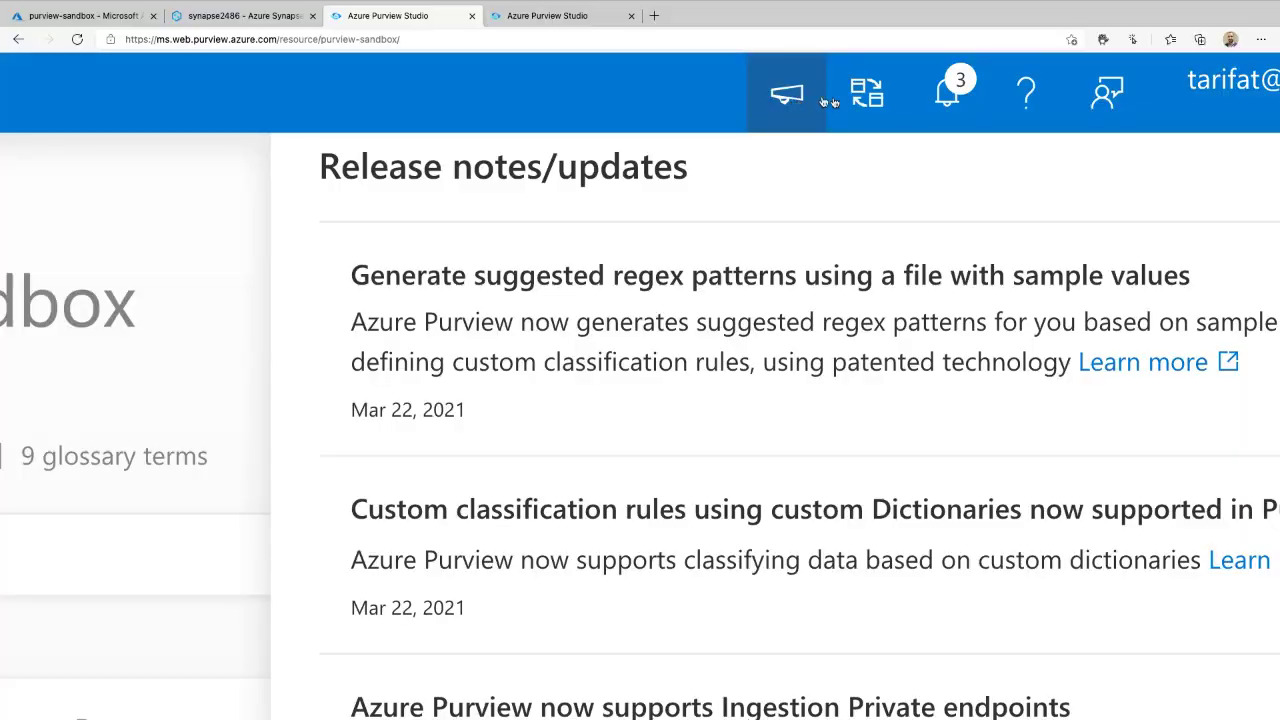
left_click(857, 103)
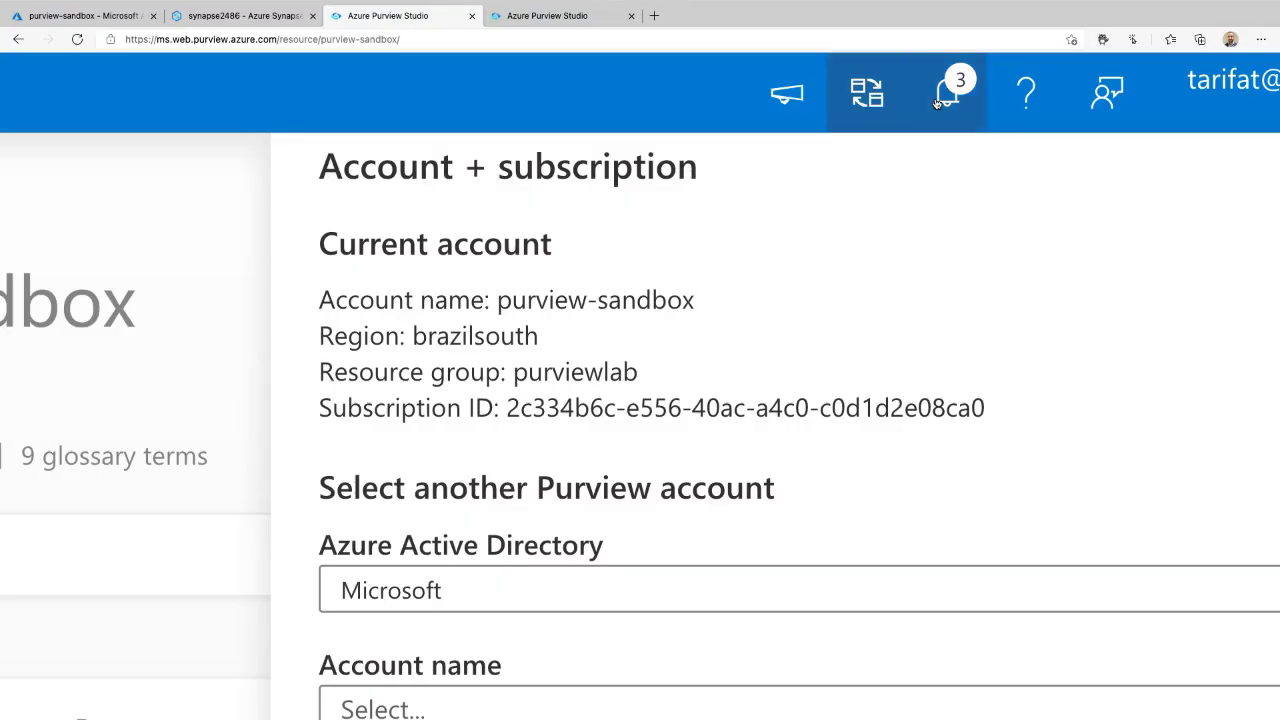
left_click(947, 98)
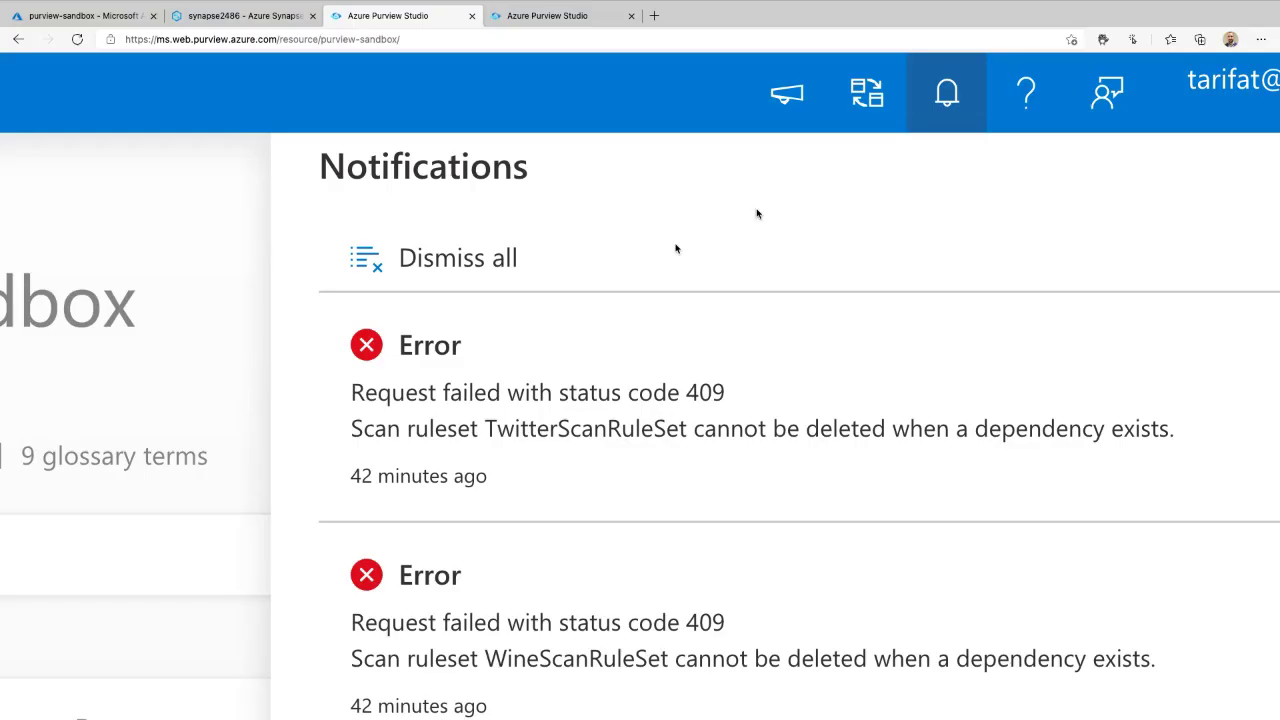
left_click(468, 260)
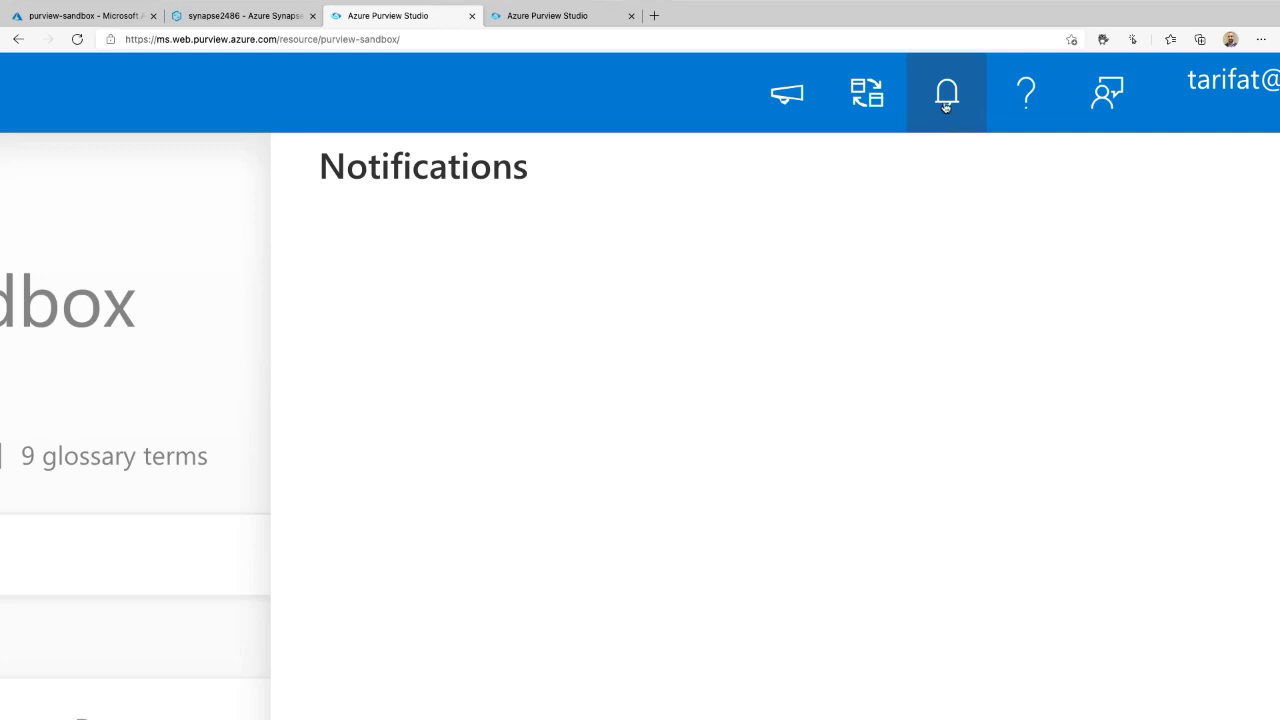
left_click(945, 105)
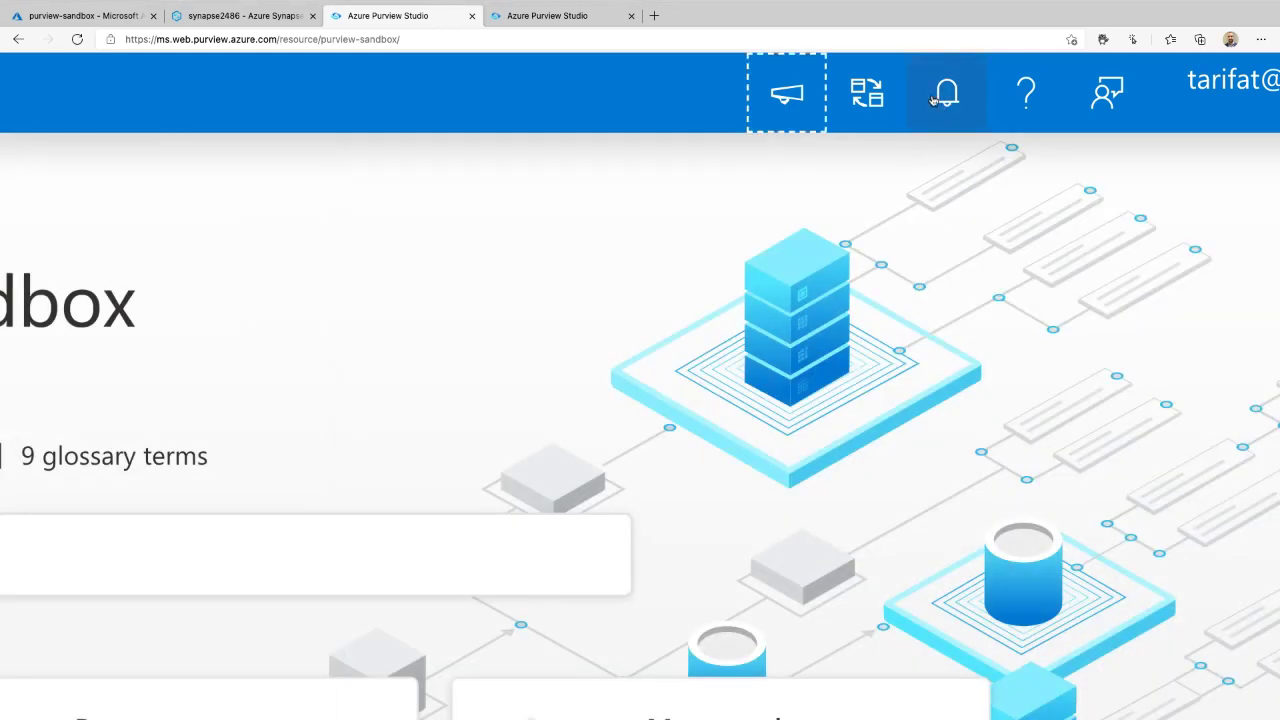
- Look through the help menu and feedback form, then close the feedback form
left_click(1020, 97)
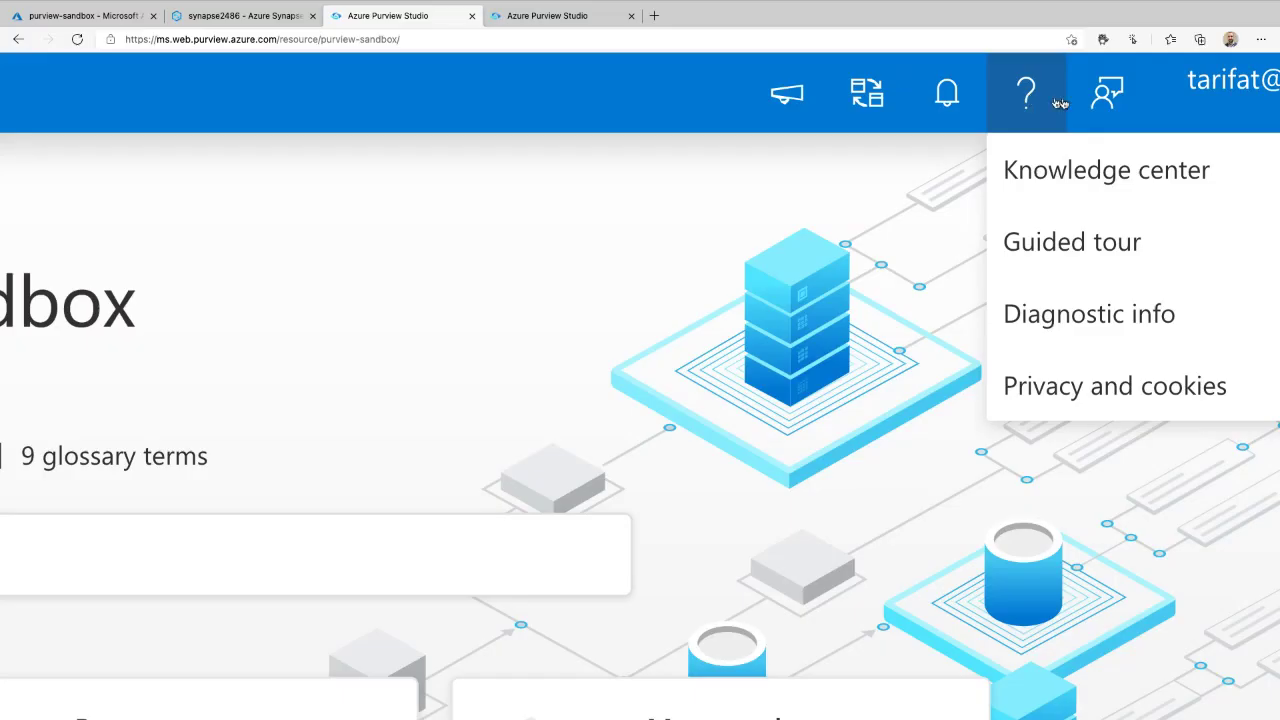
left_click(1105, 95)
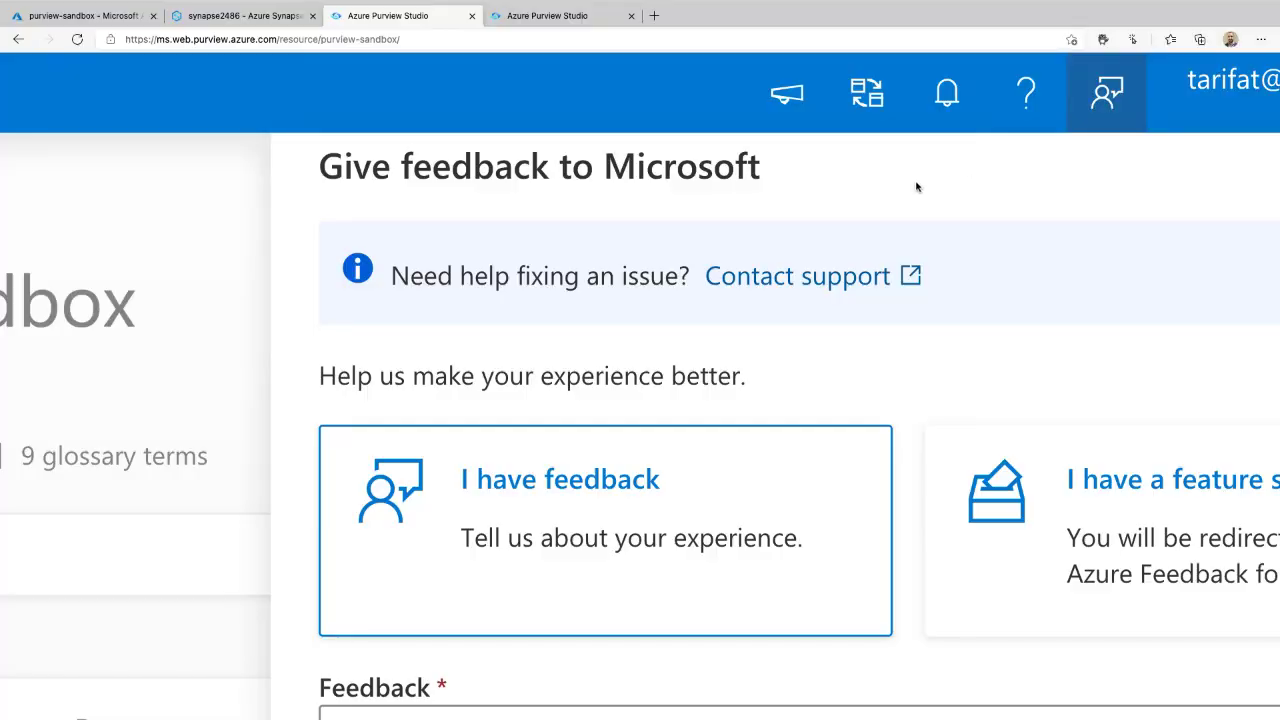
mouse_move(917, 189)
left_mouse_down()
mouse_move(410, 192)
mouse_move(838, 200)
left_mouse_up()
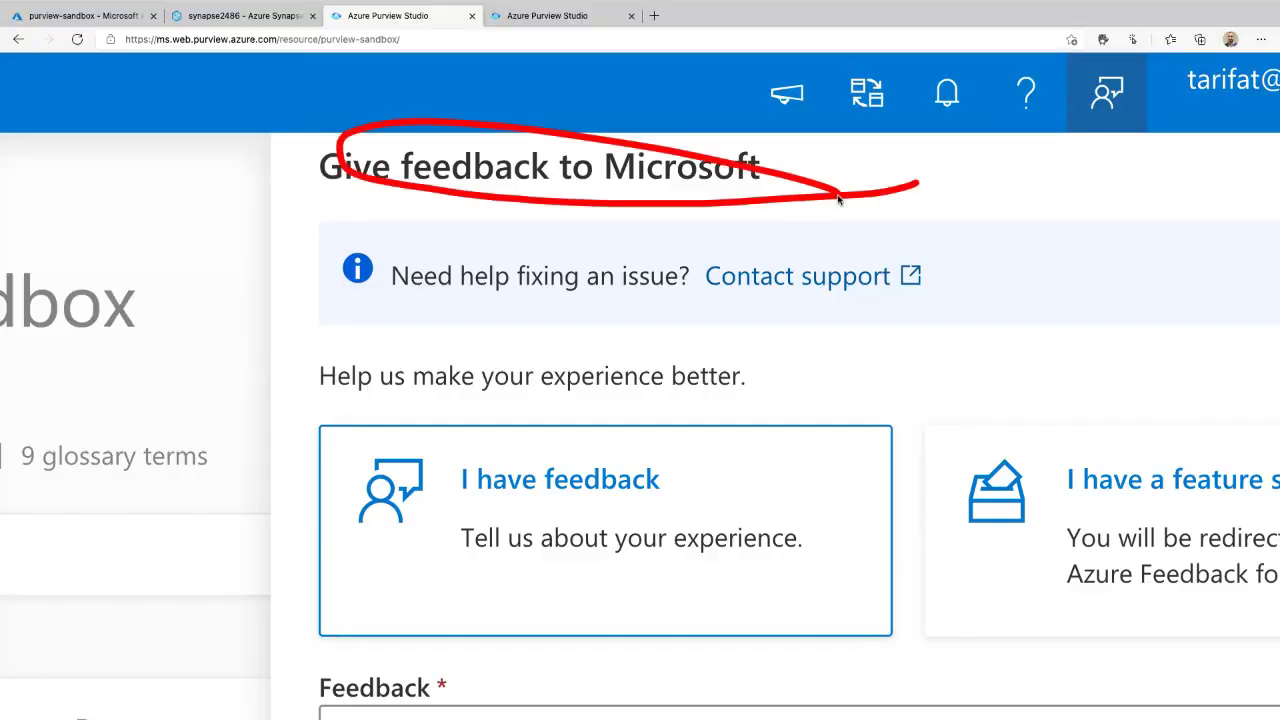
left_click(1103, 100)
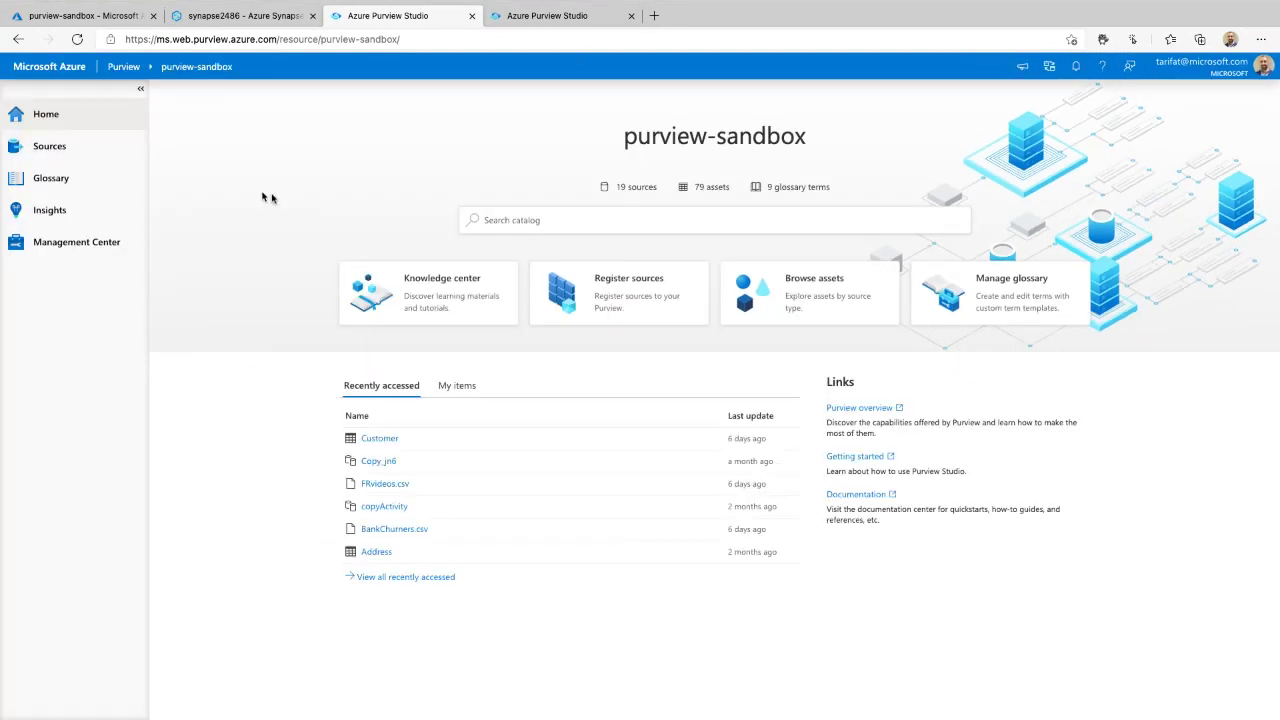
- Point out the purview-sandbox account title on the home page
scroll(783, 146, "up", 5)
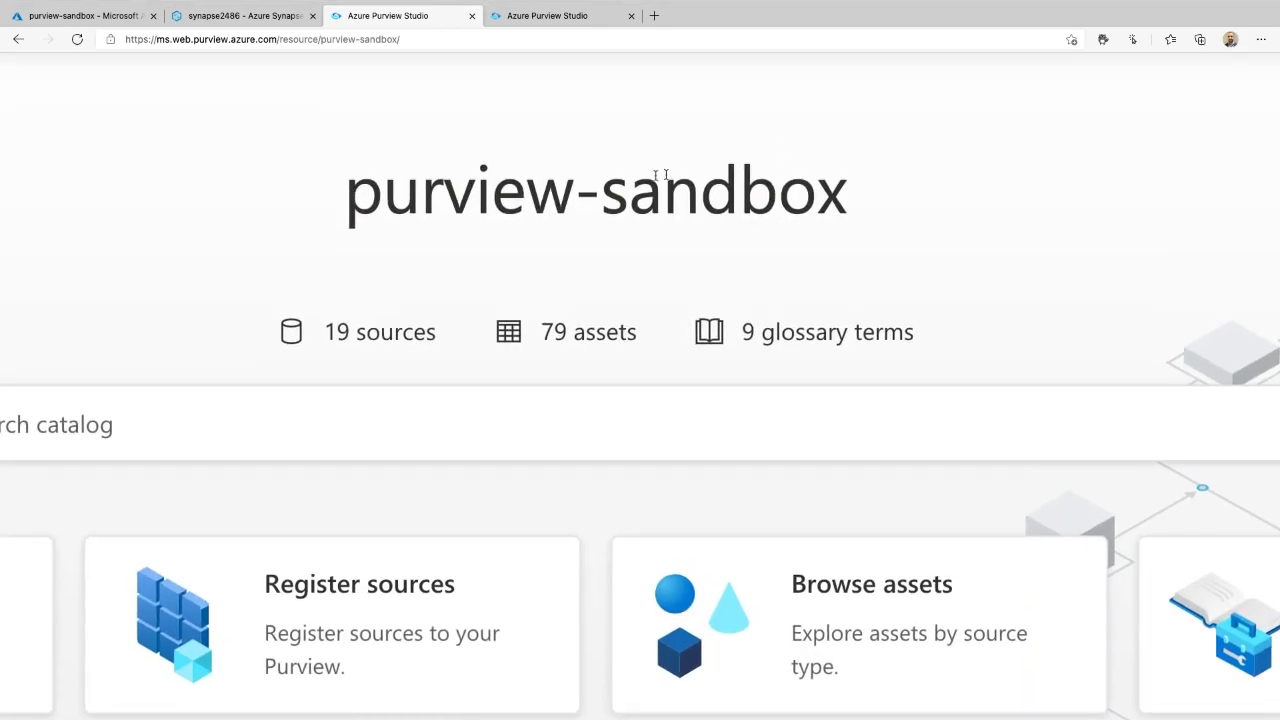
mouse_move(757, 129)
left_mouse_down()
mouse_move(329, 194)
mouse_move(871, 209)
mouse_move(518, 120)
left_mouse_up()
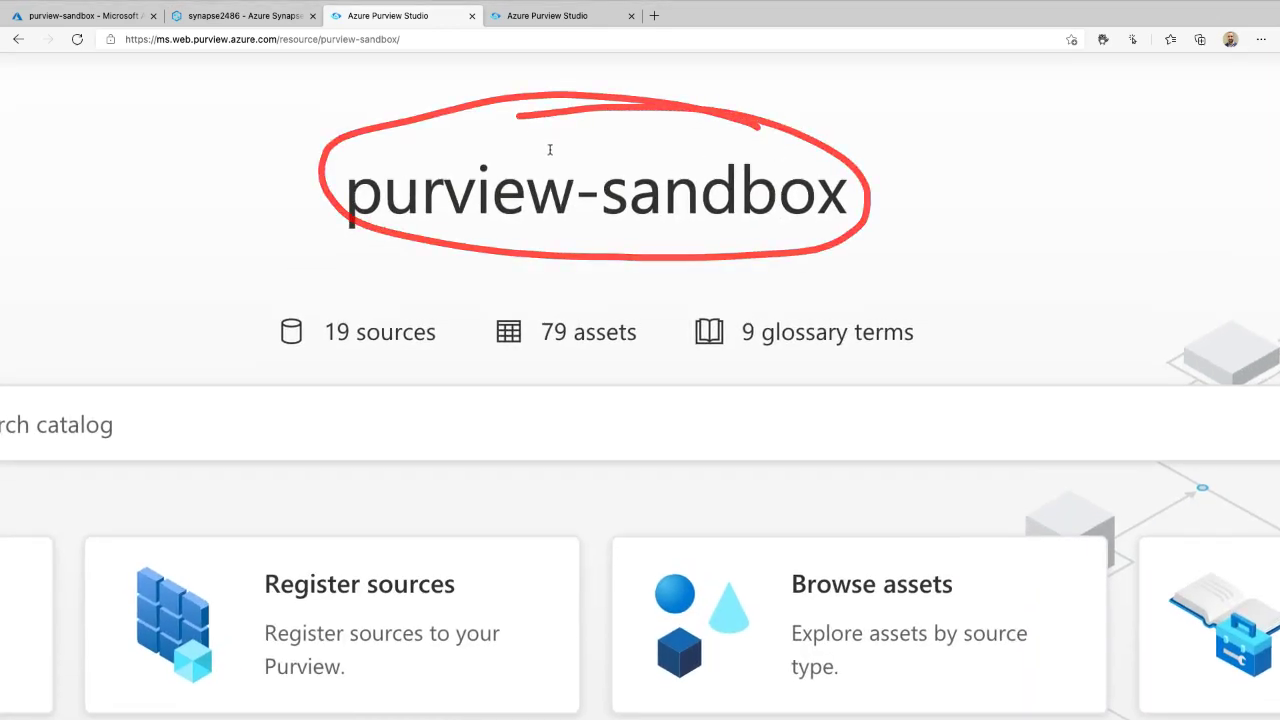
scroll(543, 149, "down", 5)
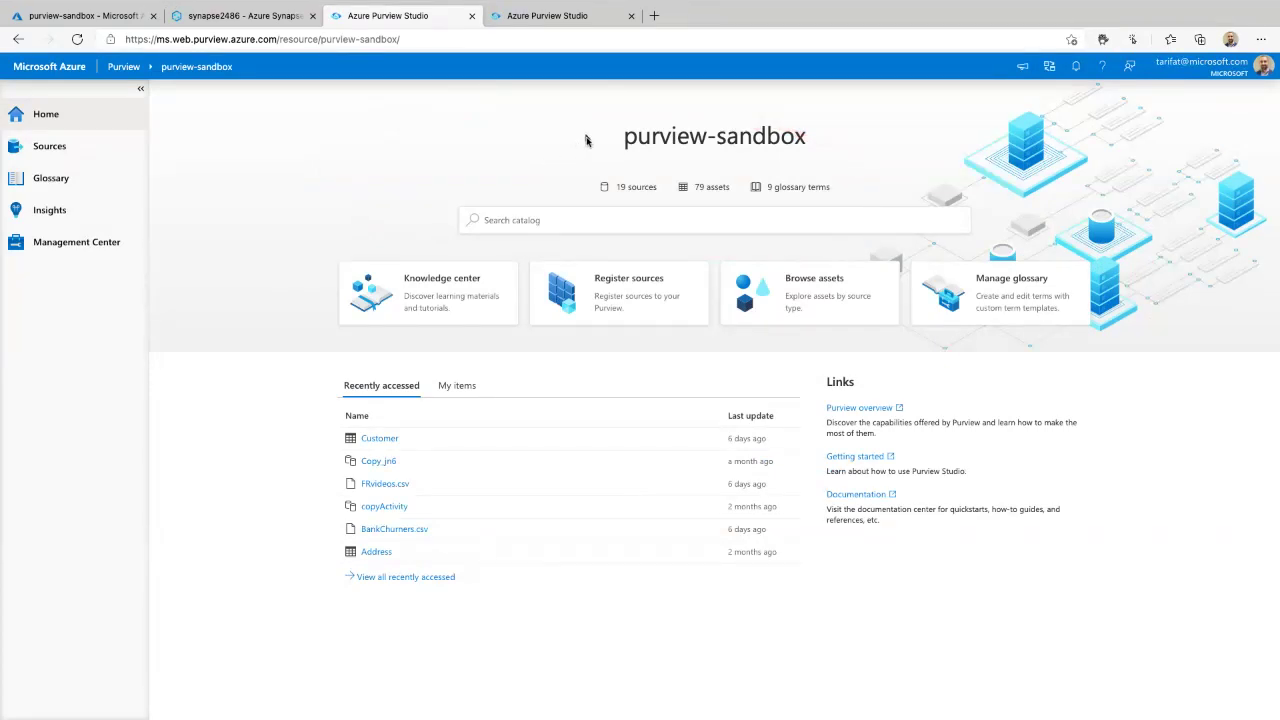
left_click_drag(621, 141, 738, 140)
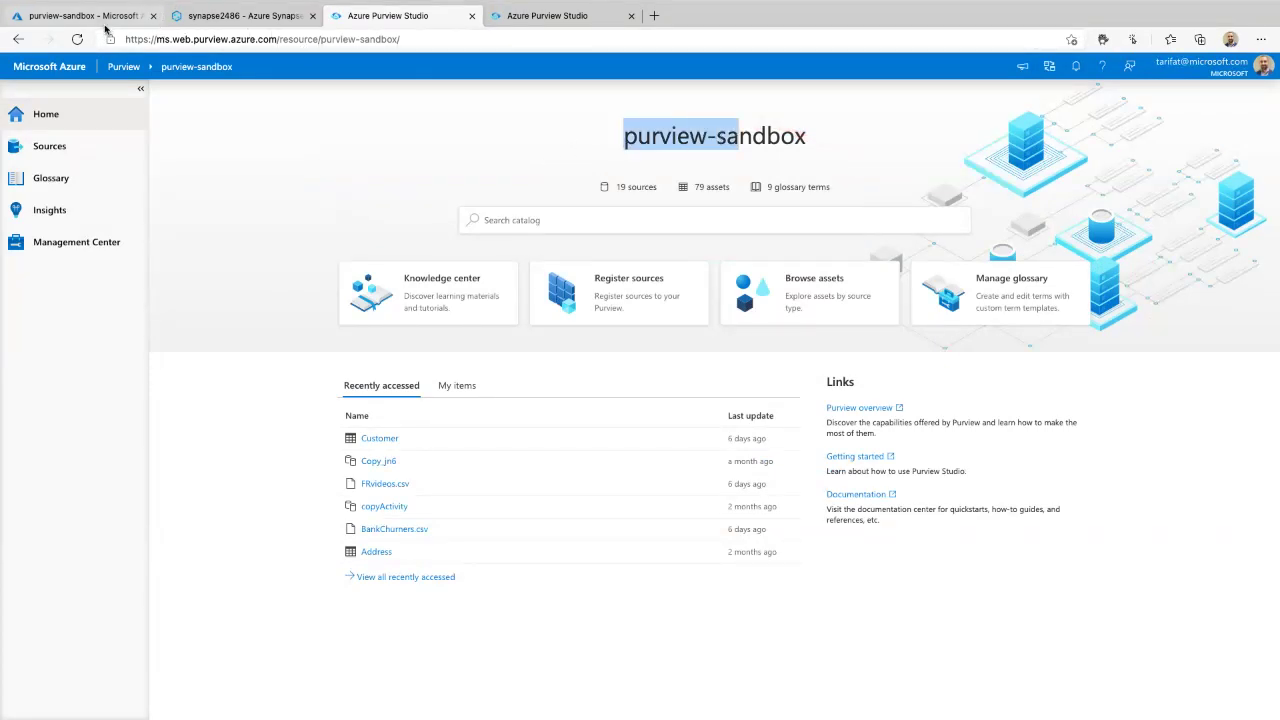
left_click(646, 143)
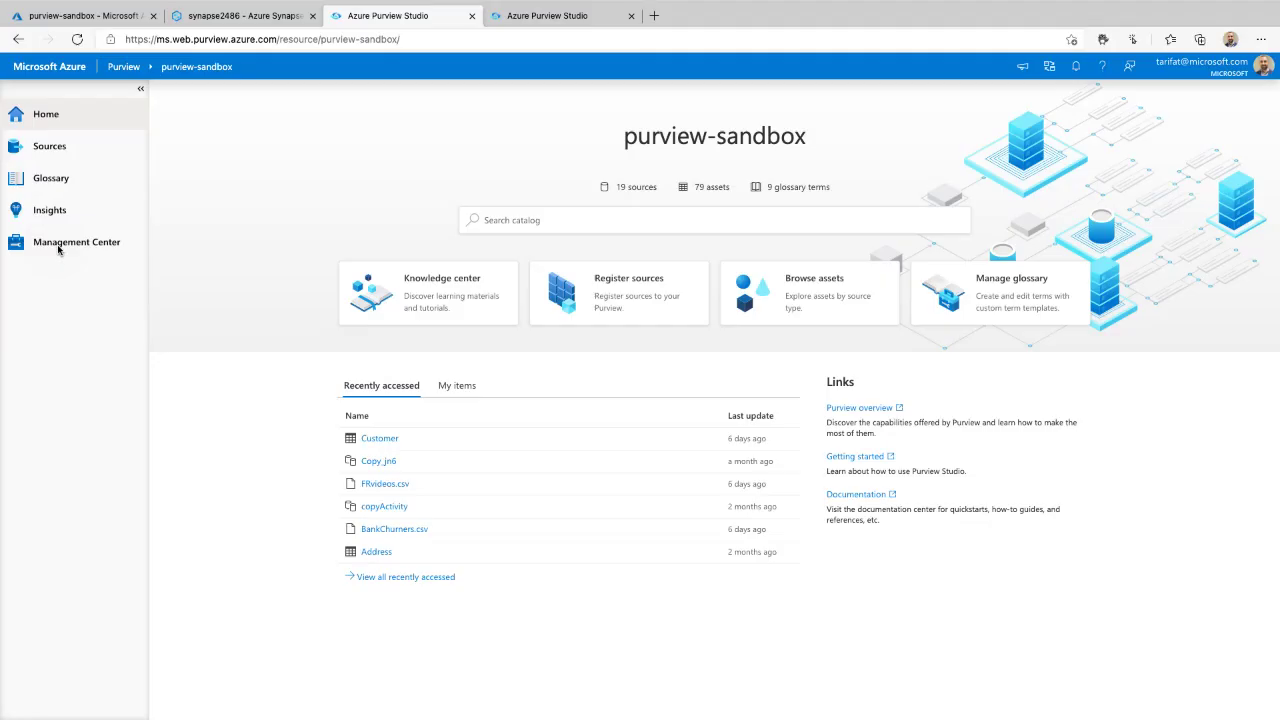
- In Management Center, rename the friendly name to 'Azure Purview Demo', save, and dismiss the confirmation
left_click(60, 250)
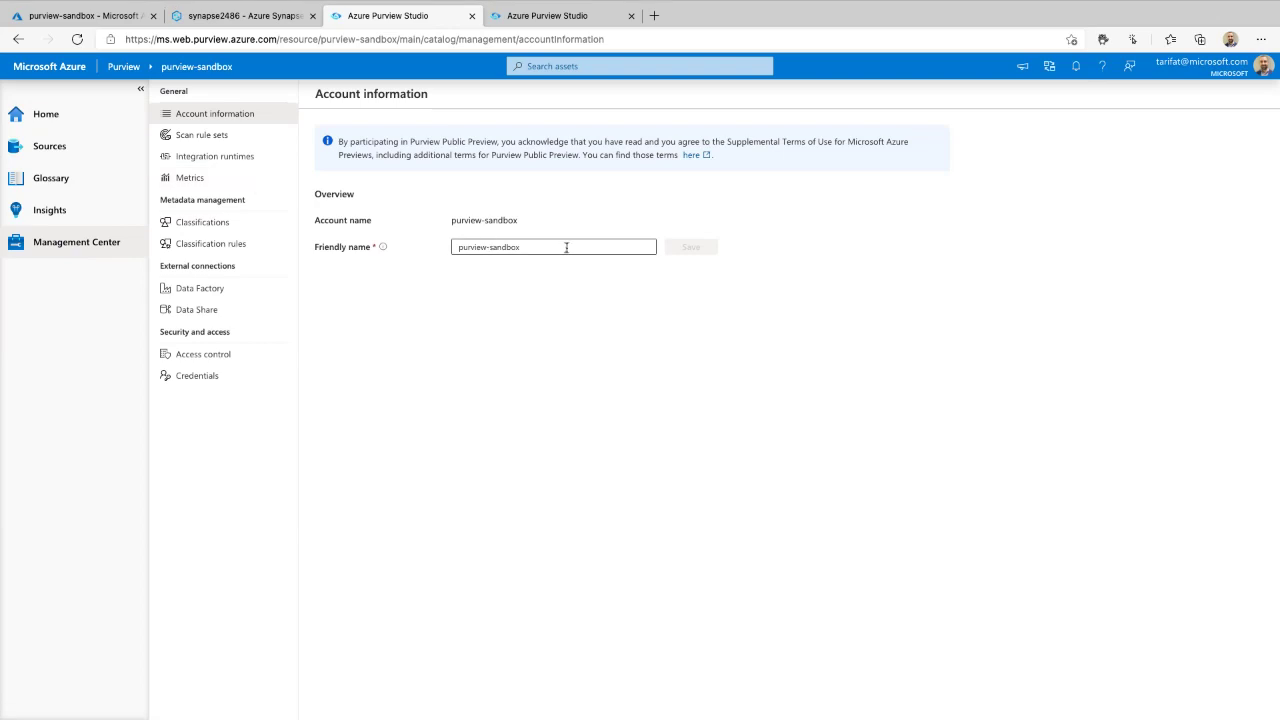
left_click_drag(648, 247, 457, 251)
mouse_move(376, 252)
type("Azure Purview ")
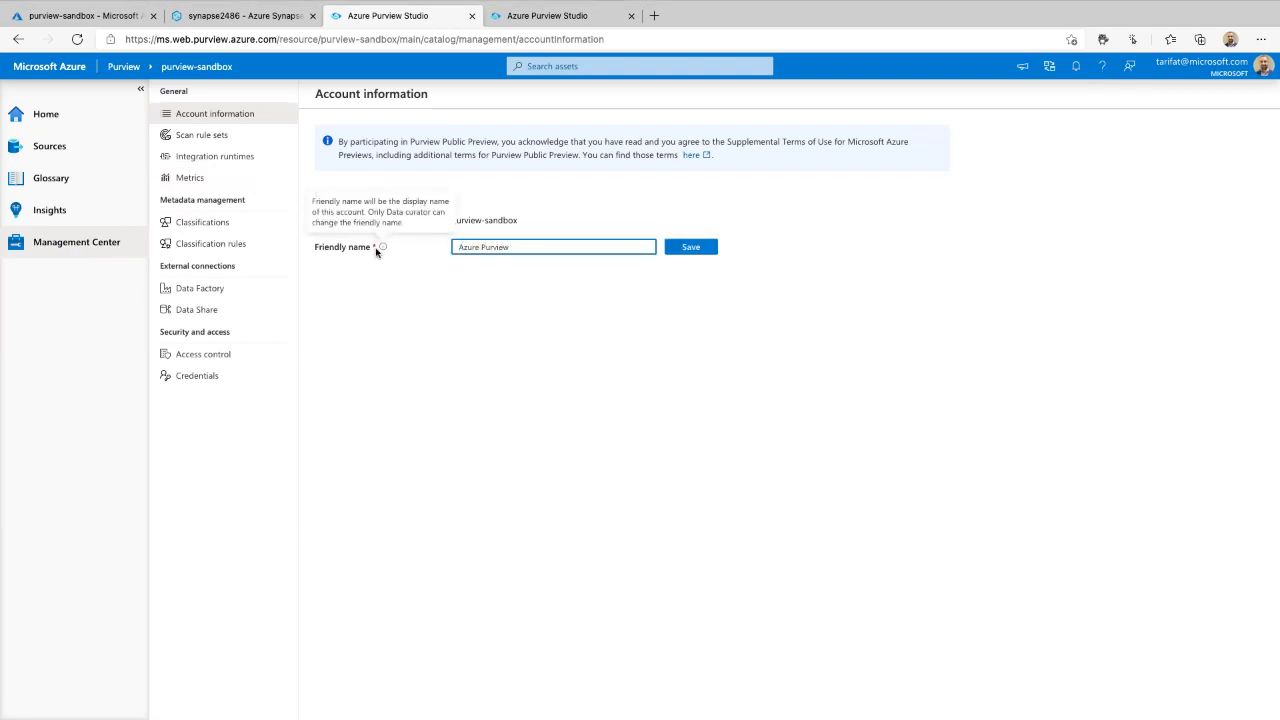
type("Demo")
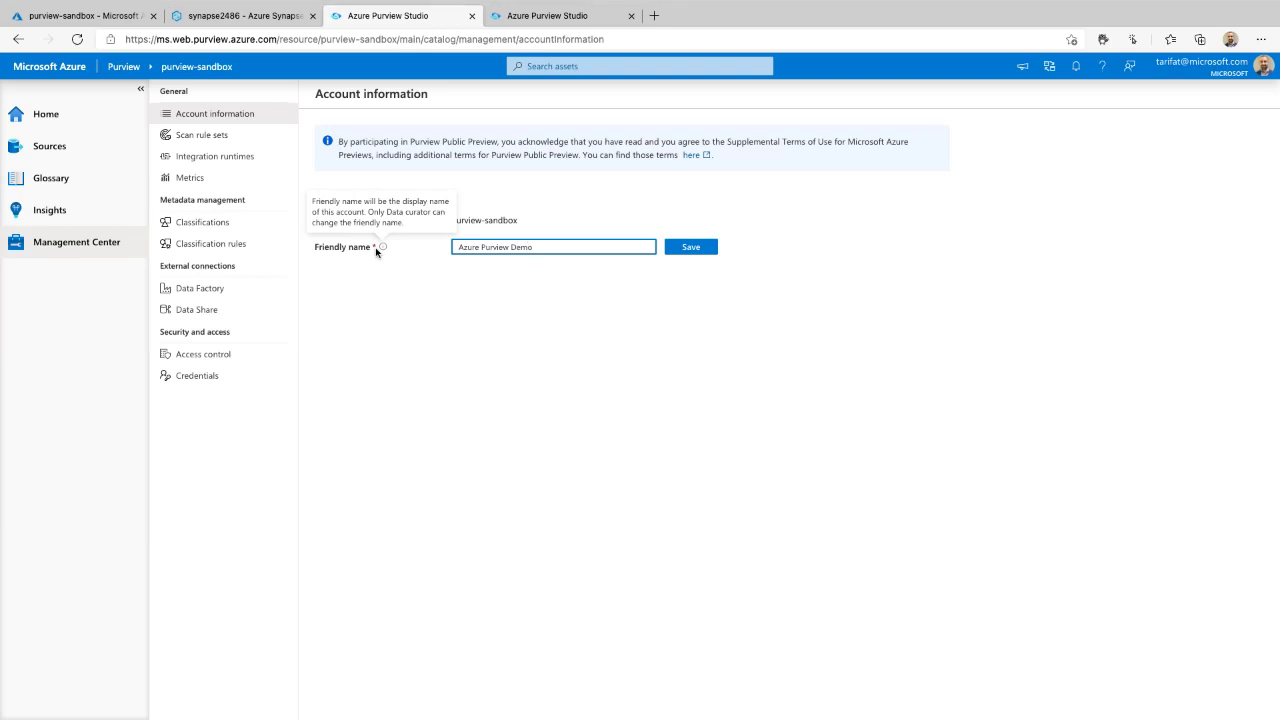
left_click(696, 248)
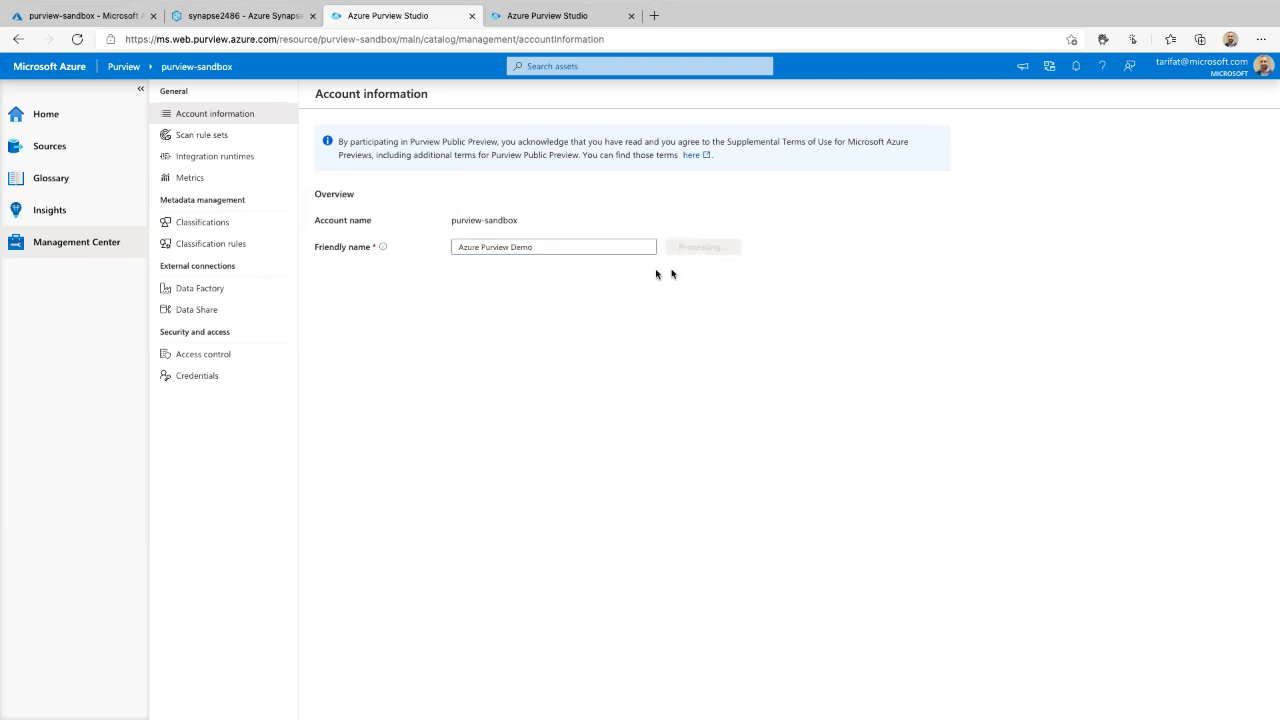
left_click(86, 120)
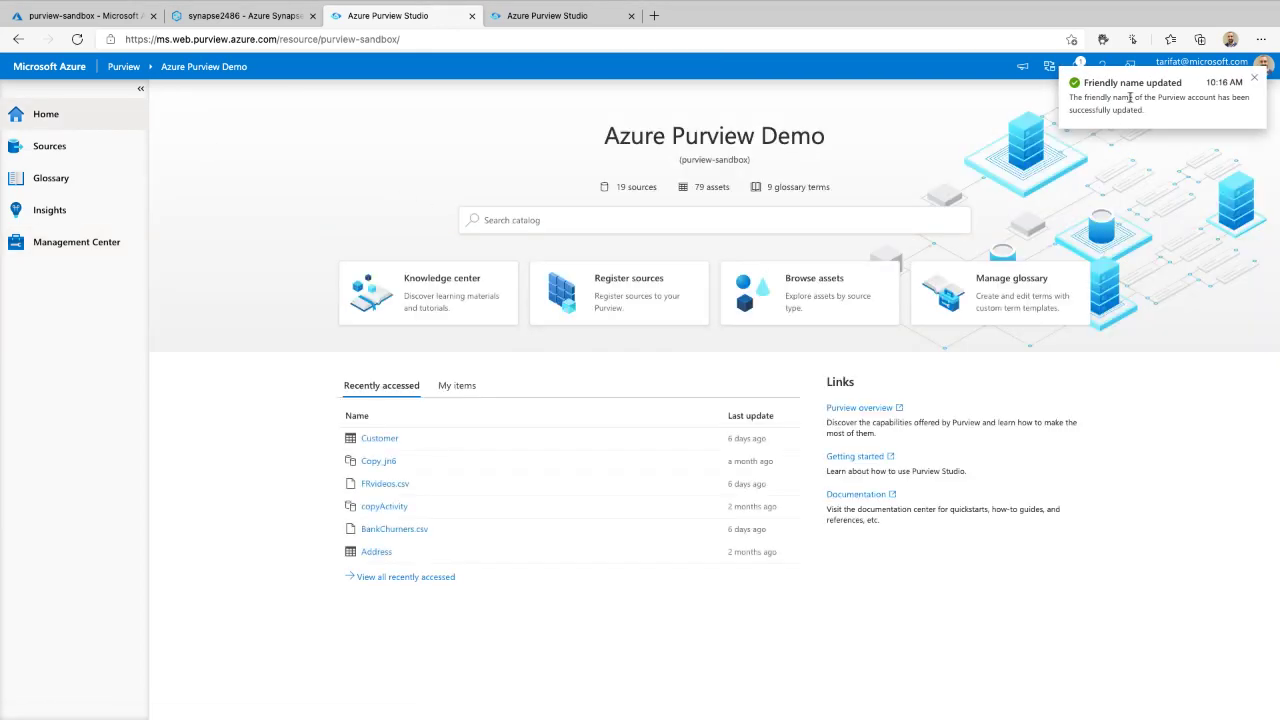
left_click(1253, 80)
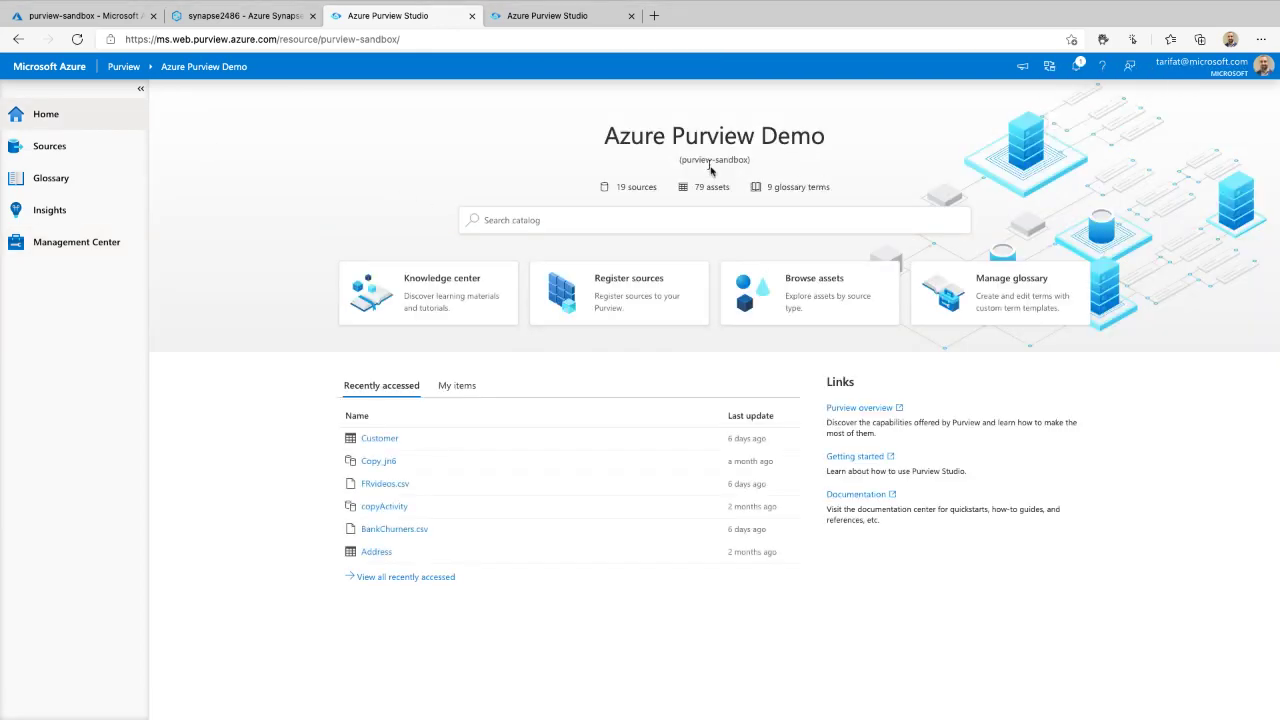
scroll(751, 182, "up", 5)
scroll(749, 180, "up", 1)
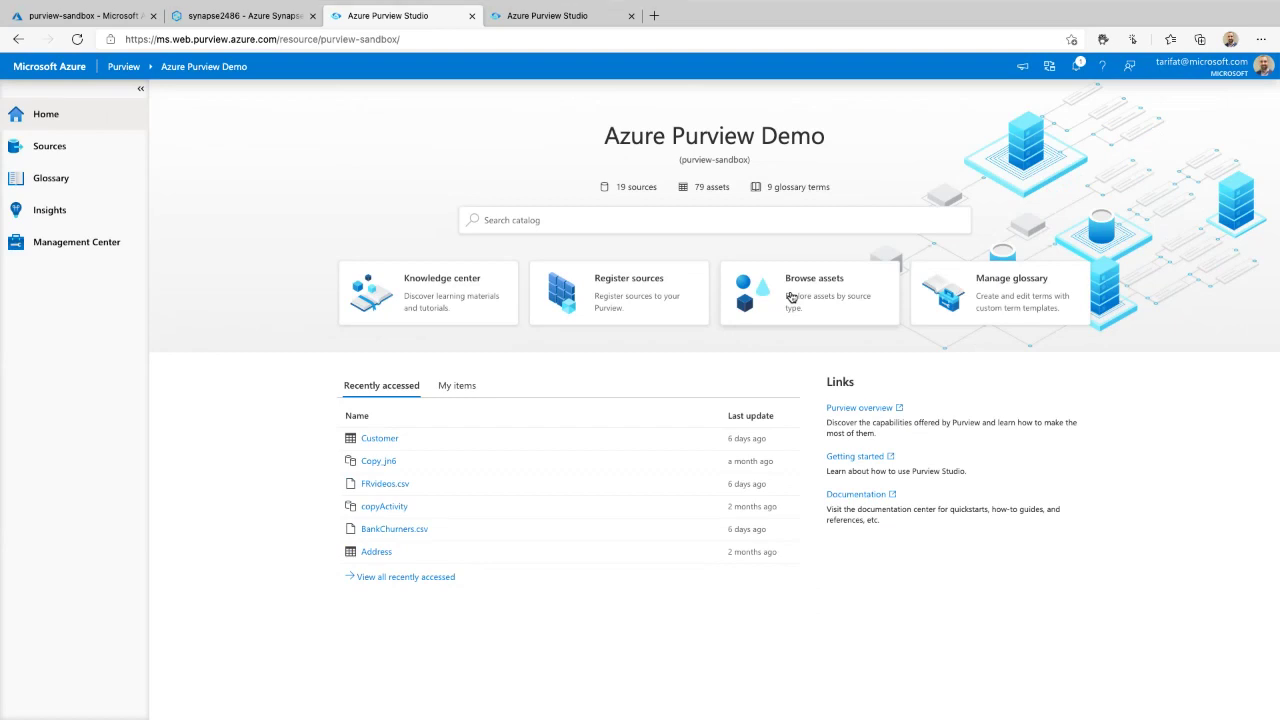
left_click(551, 221)
mouse_move(456, 196)
left_mouse_down()
mouse_move(809, 291)
mouse_move(423, 209)
mouse_move(462, 250)
left_mouse_up()
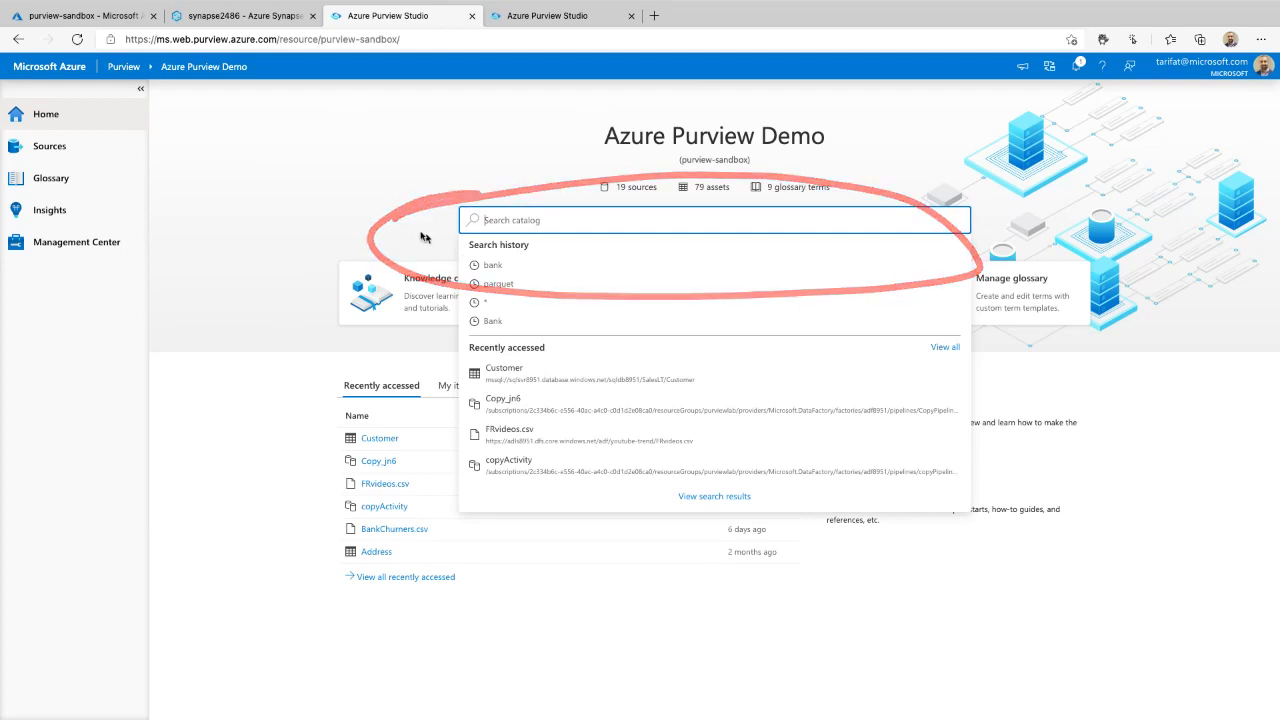
left_click(54, 149)
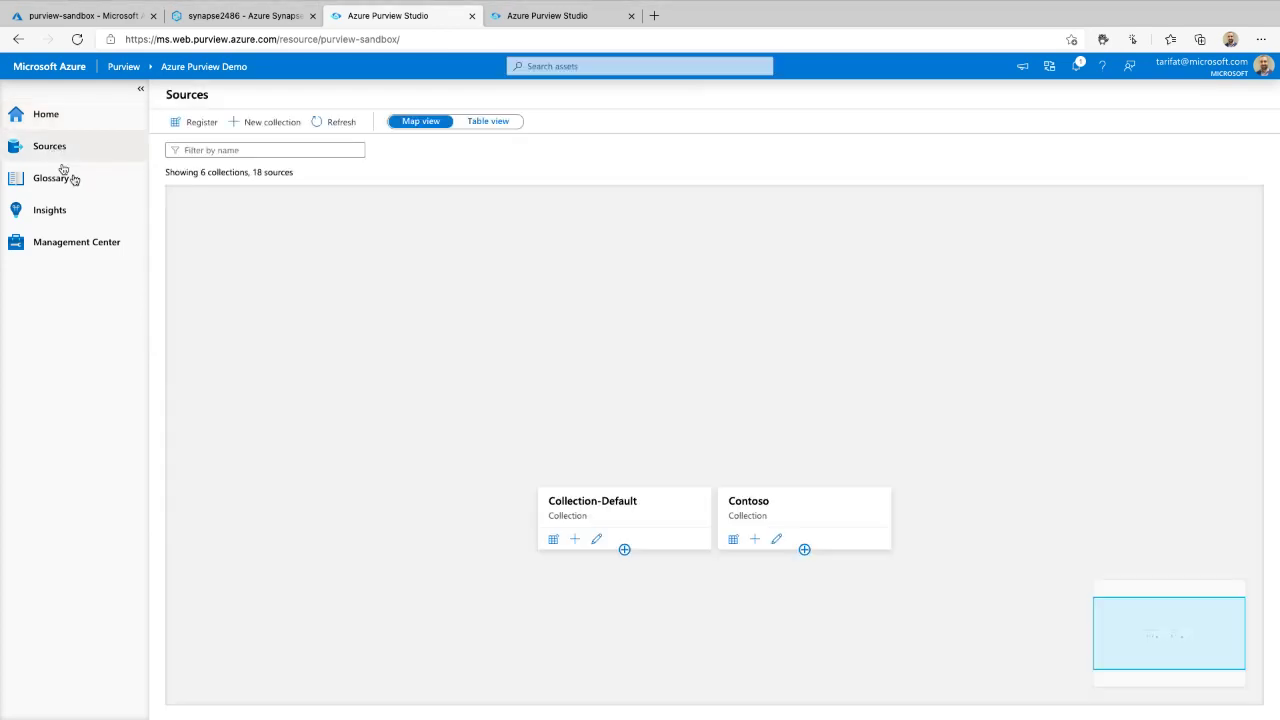
key("F1")
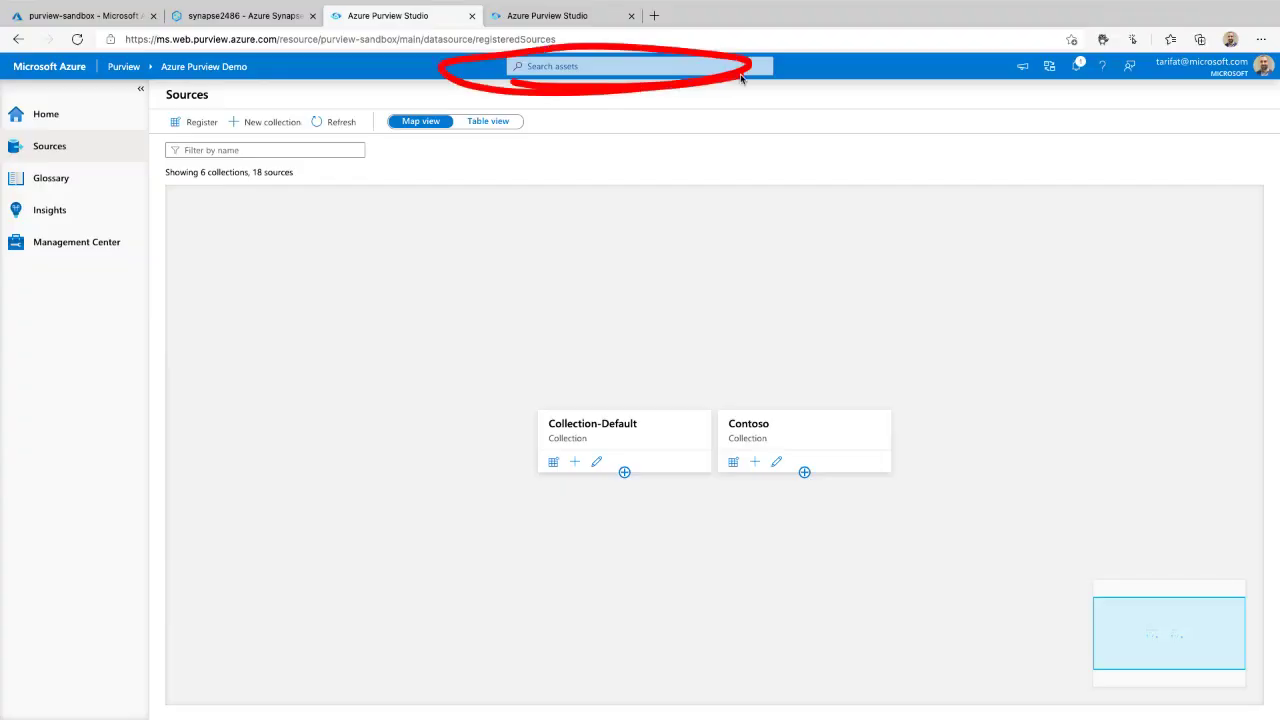
left_click(91, 186)
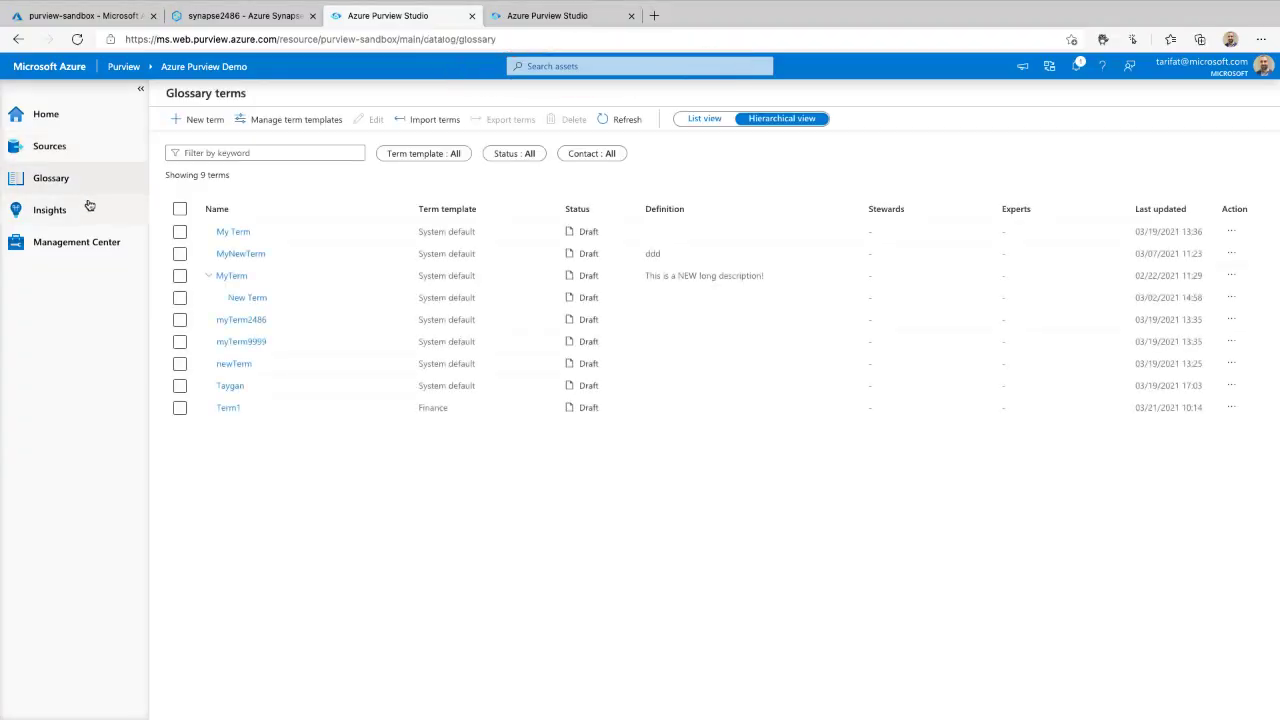
left_click(89, 207)
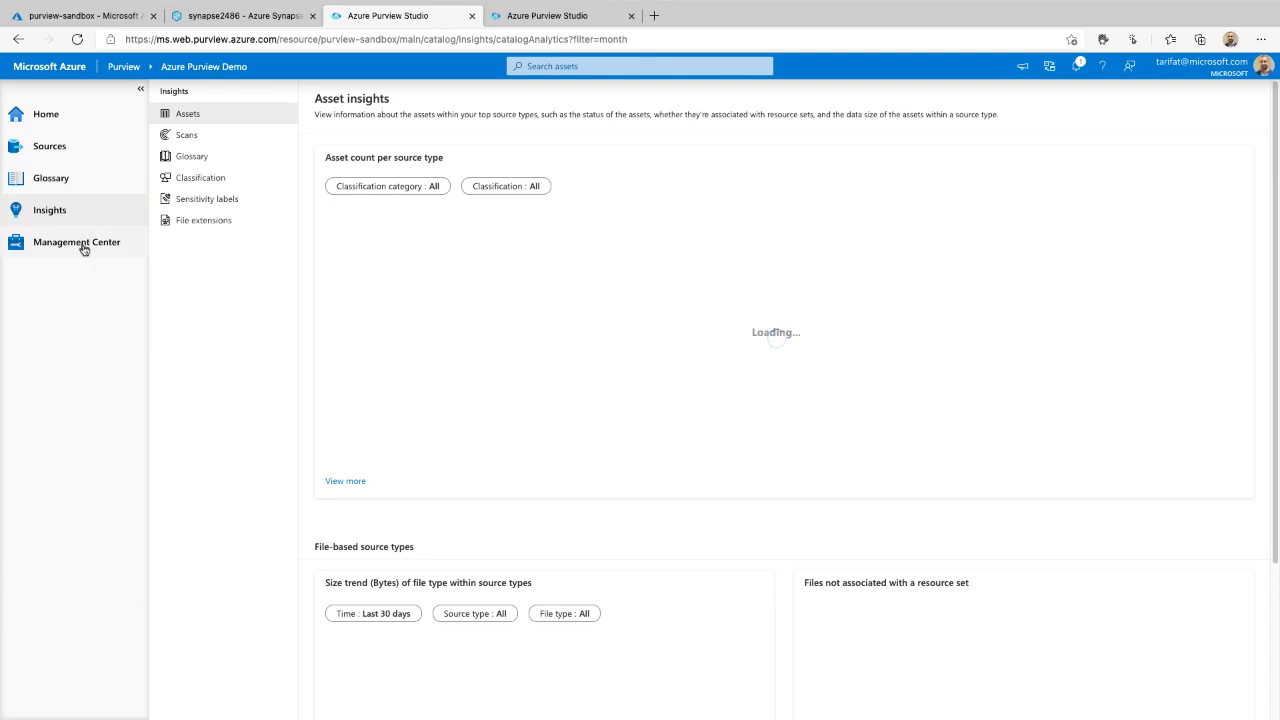
left_click(86, 247)
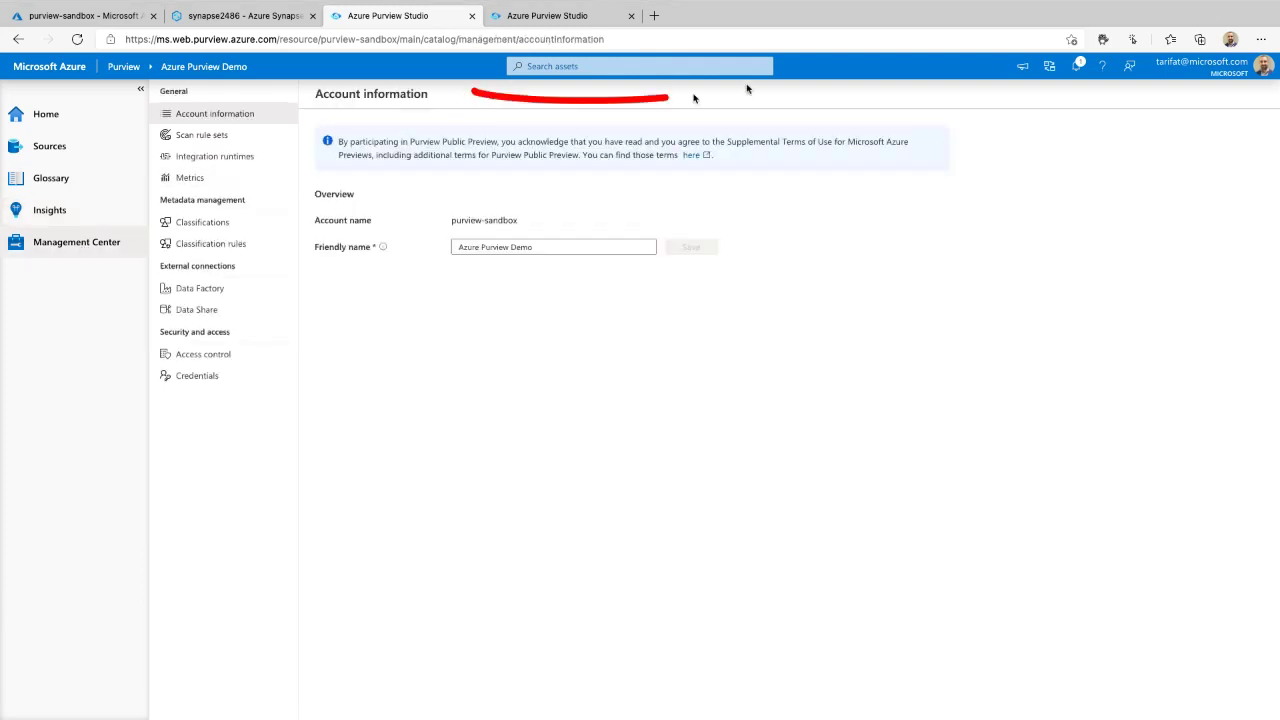
left_click(101, 121)
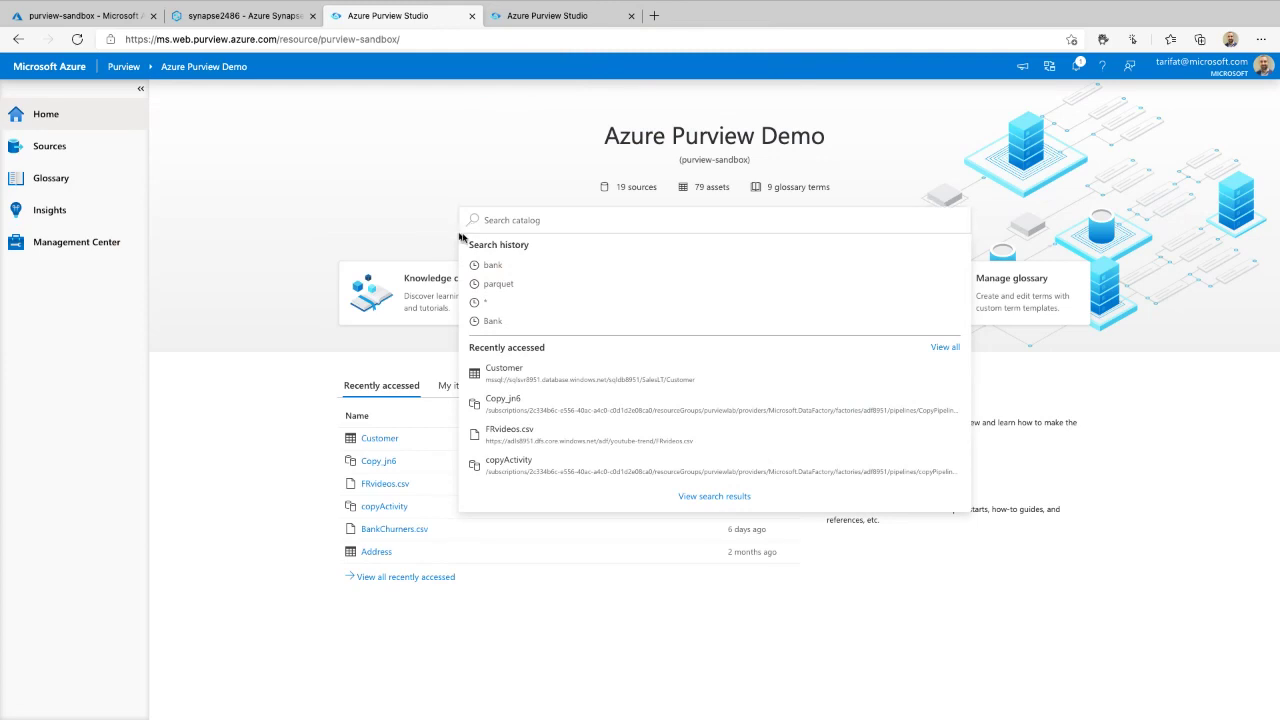
left_click(406, 234)
mouse_move(318, 262)
left_mouse_down()
mouse_move(1155, 268)
mouse_move(435, 276)
left_mouse_up()
key("ctrl")
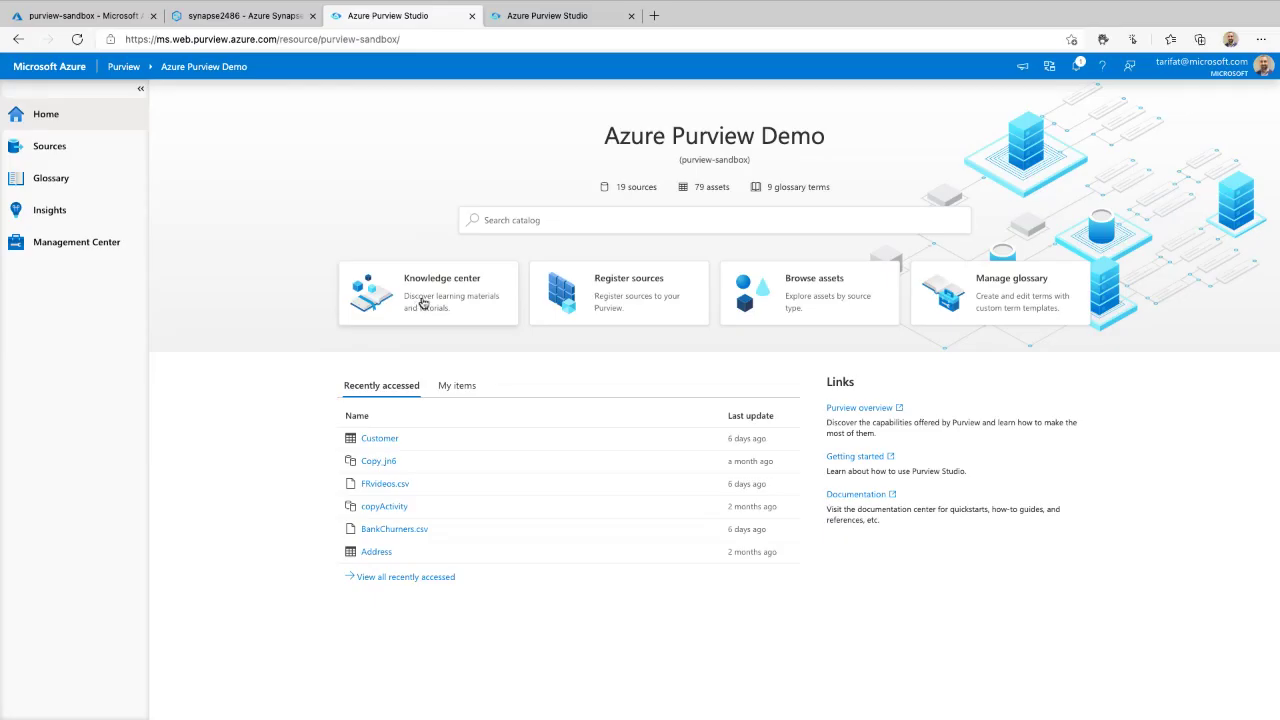
left_click(423, 303)
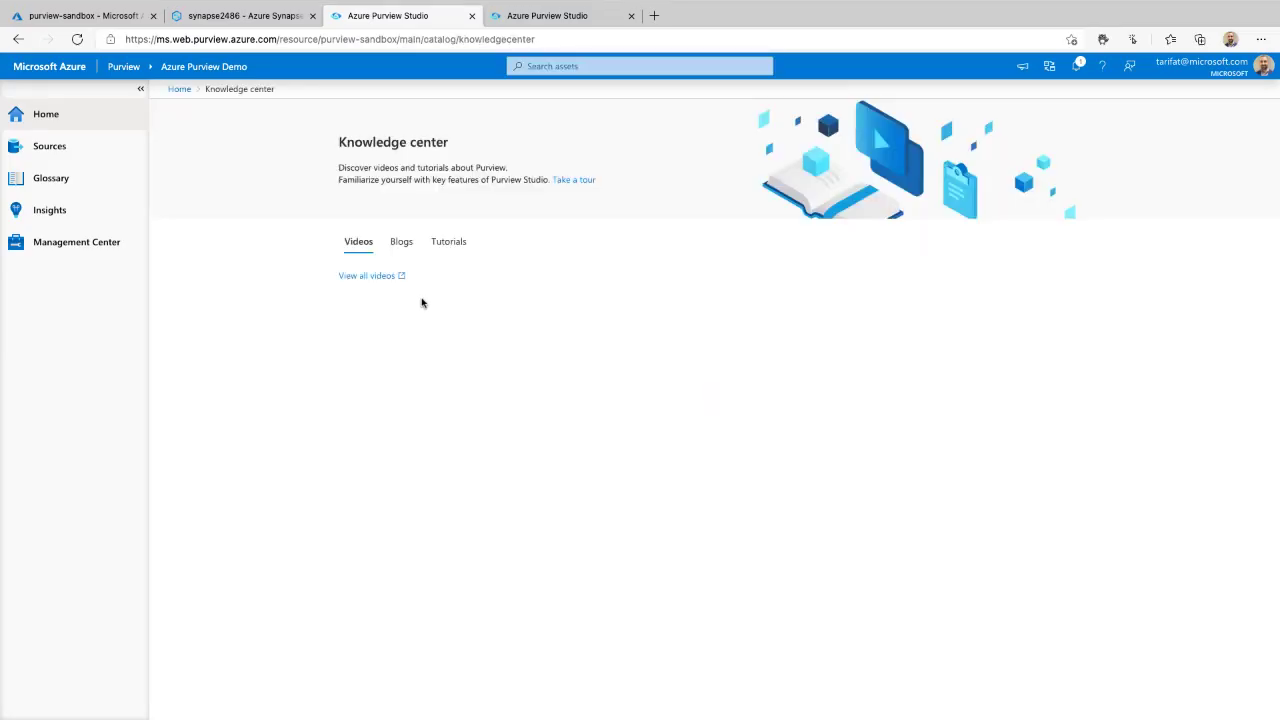
left_click(407, 251)
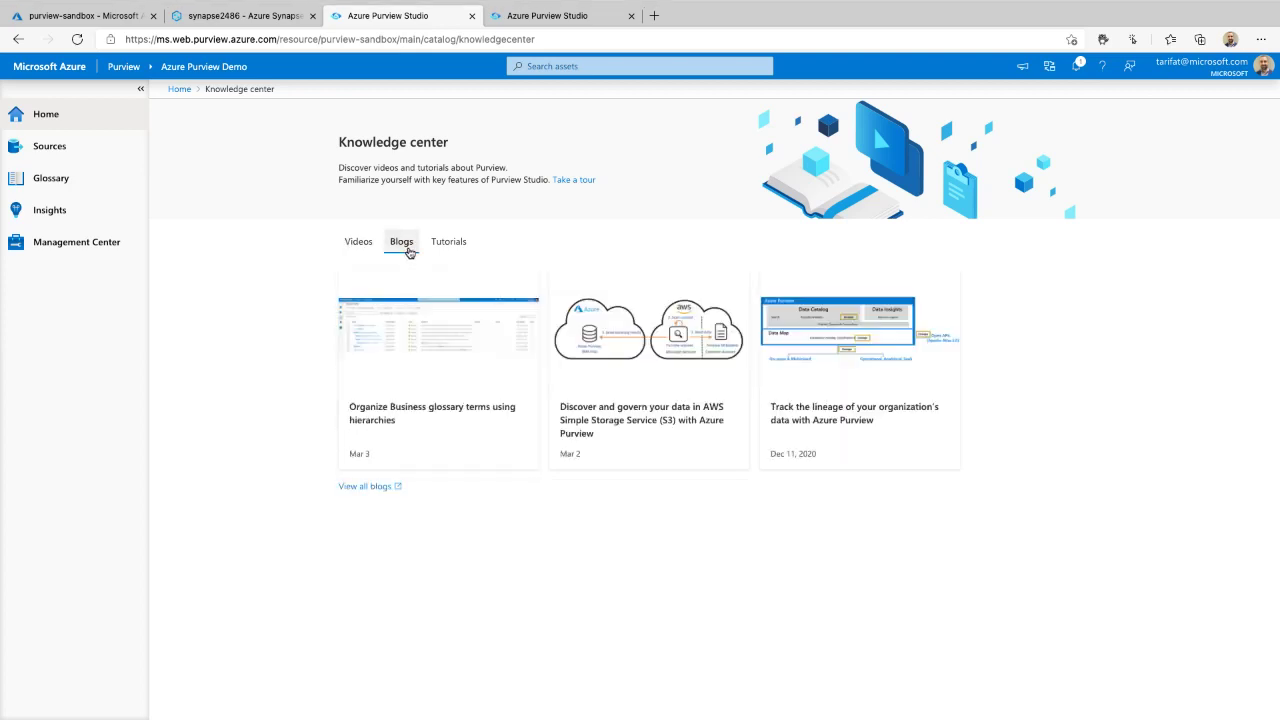
left_click(443, 250)
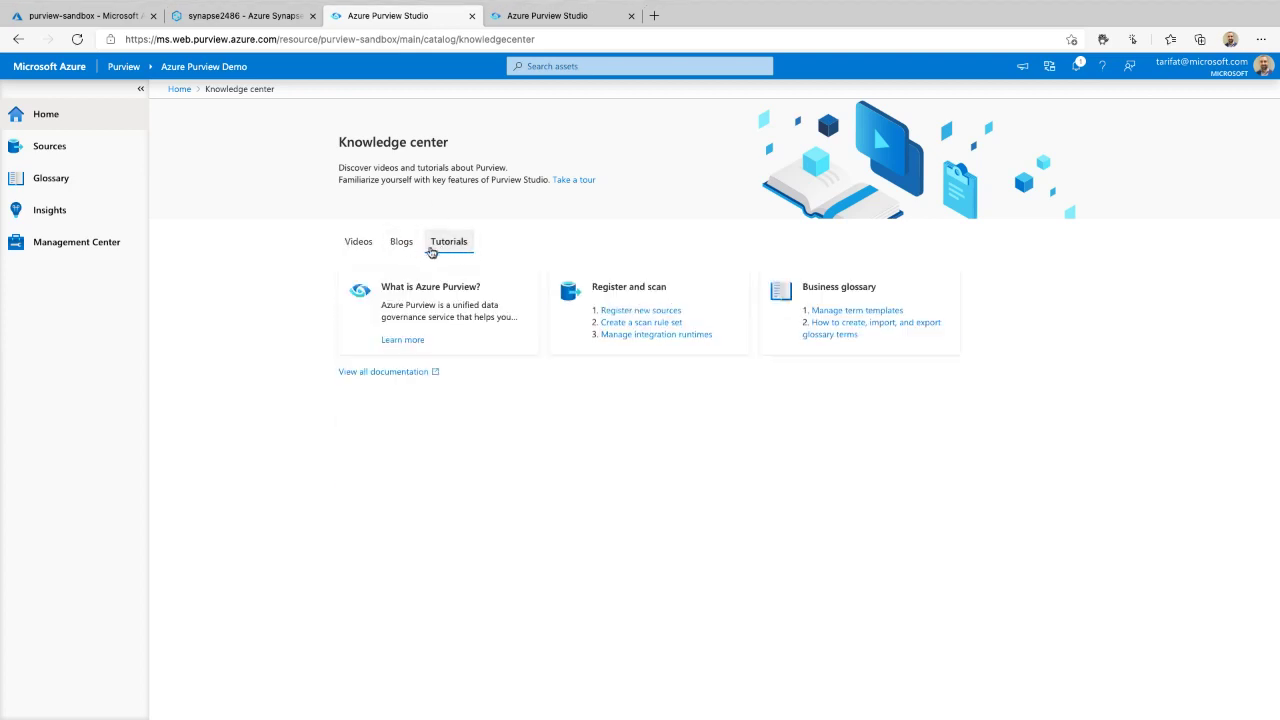
left_click(370, 246)
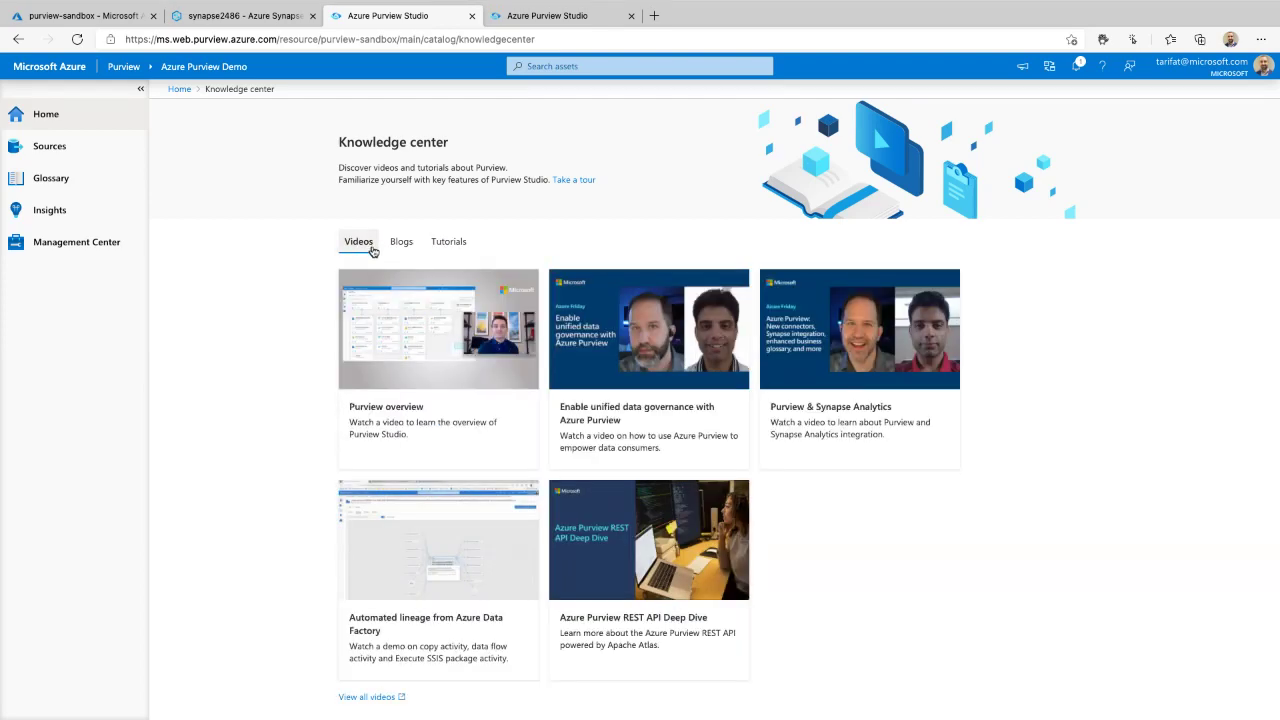
left_click(180, 89)
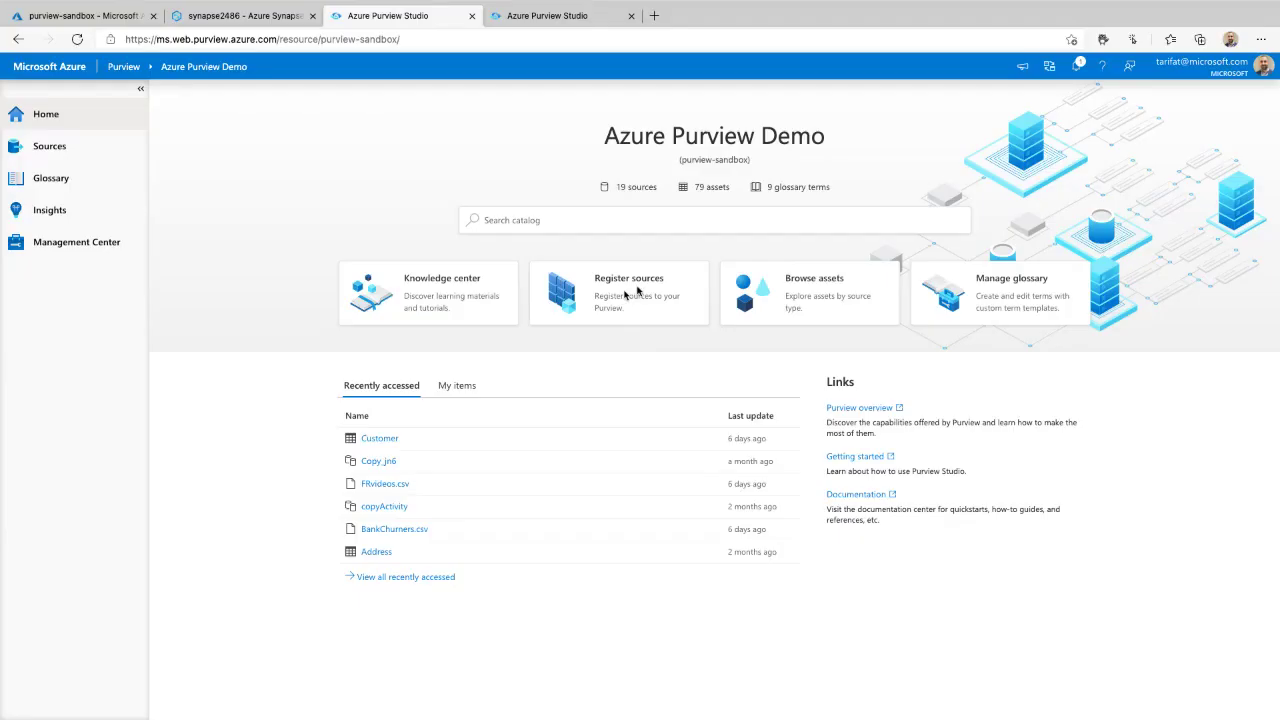
mouse_move(700, 266)
left_mouse_down()
mouse_move(525, 318)
mouse_move(736, 292)
mouse_move(253, 205)
mouse_move(95, 158)
left_mouse_up()
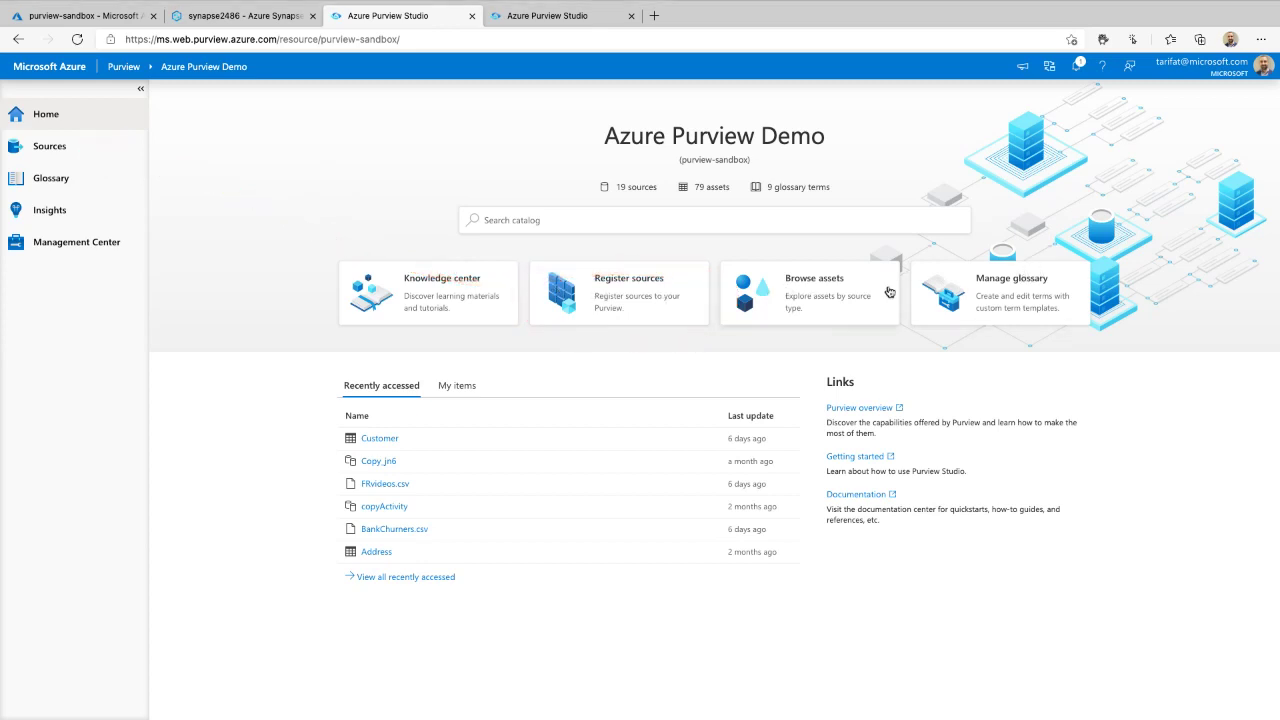
mouse_move(1066, 261)
left_mouse_down()
mouse_move(912, 300)
mouse_move(966, 250)
mouse_move(935, 266)
mouse_move(89, 191)
left_mouse_up()
left_click(484, 218)
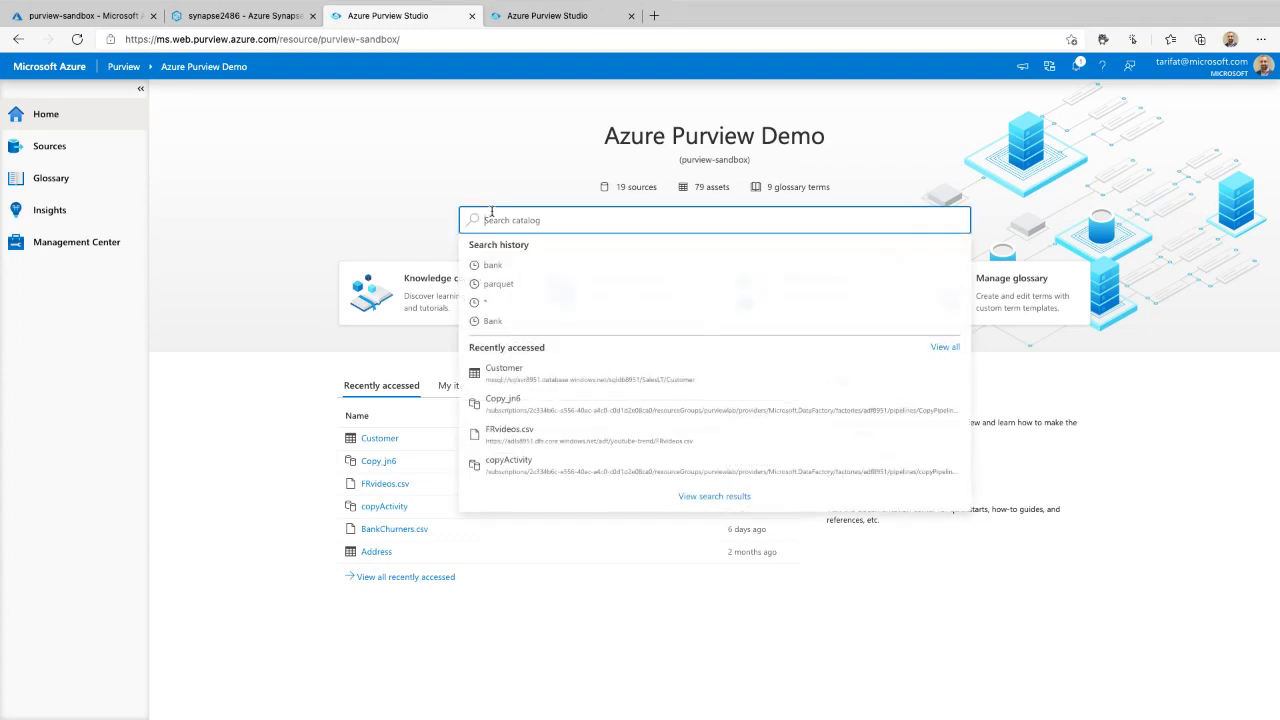
left_click(491, 304)
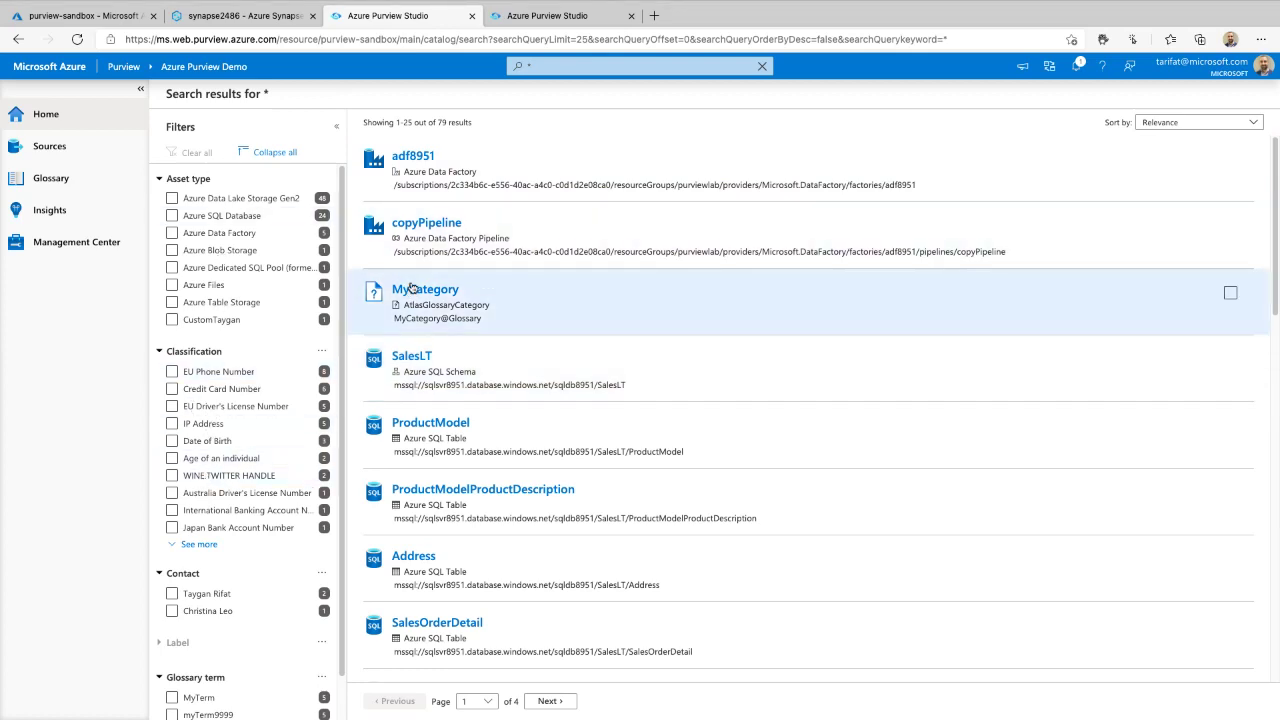
scroll(410, 287, "down", 10)
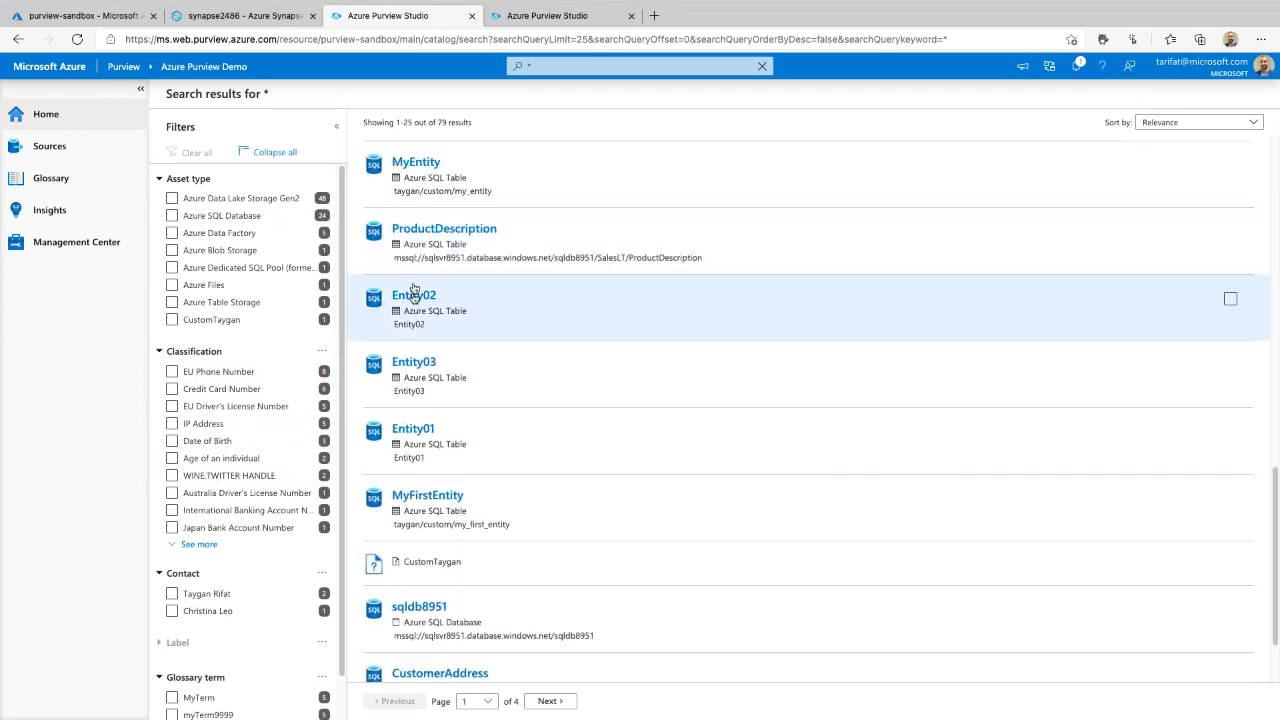
scroll(472, 446, "down", 1)
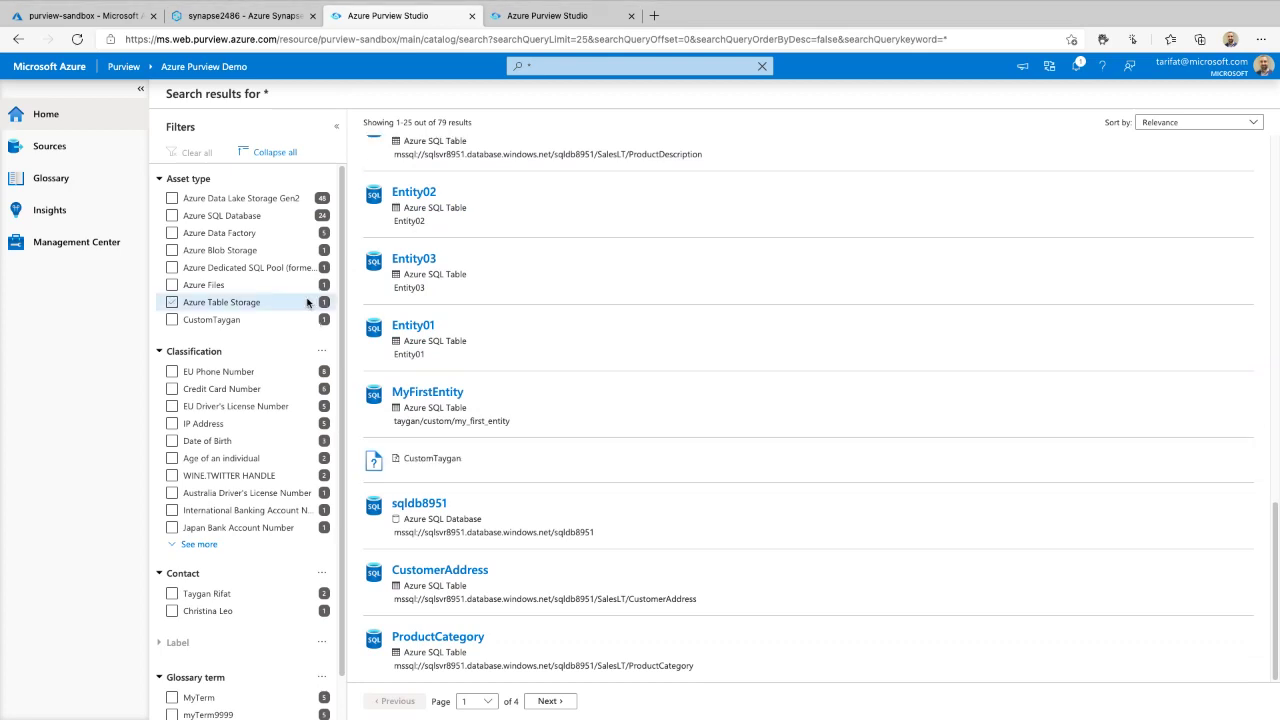
scroll(420, 398, "up", 10)
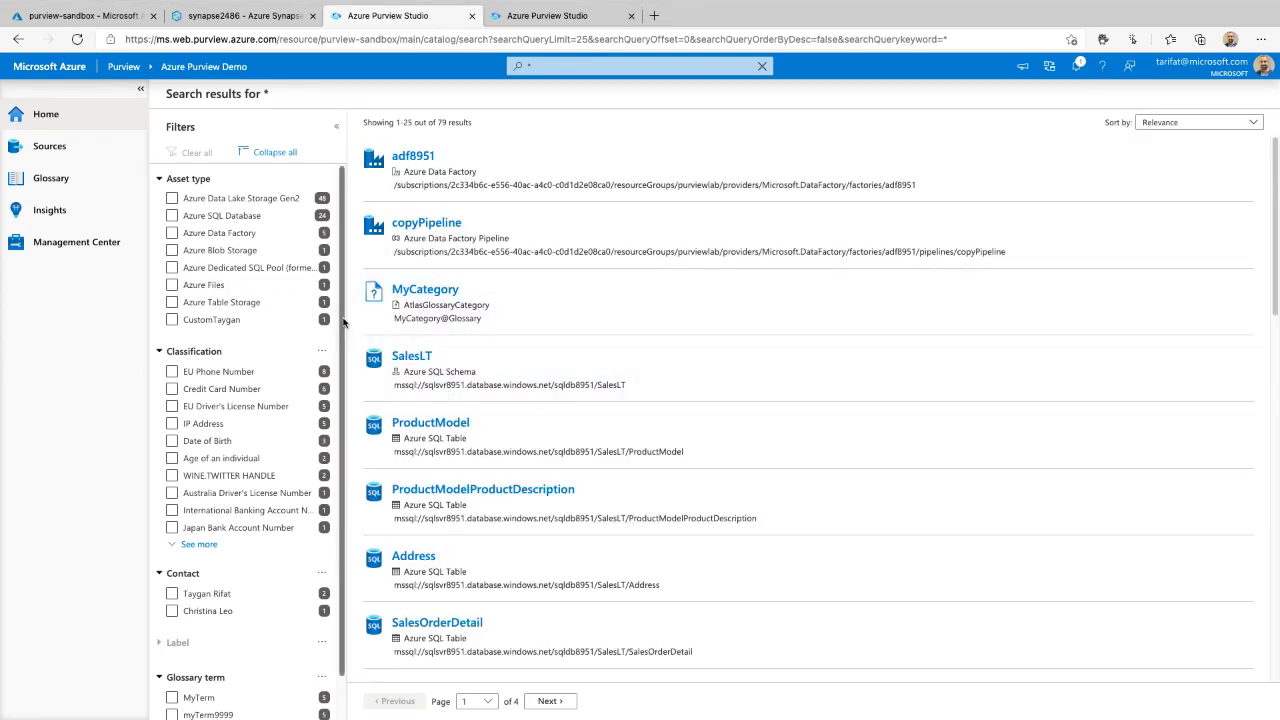
left_click(40, 117)
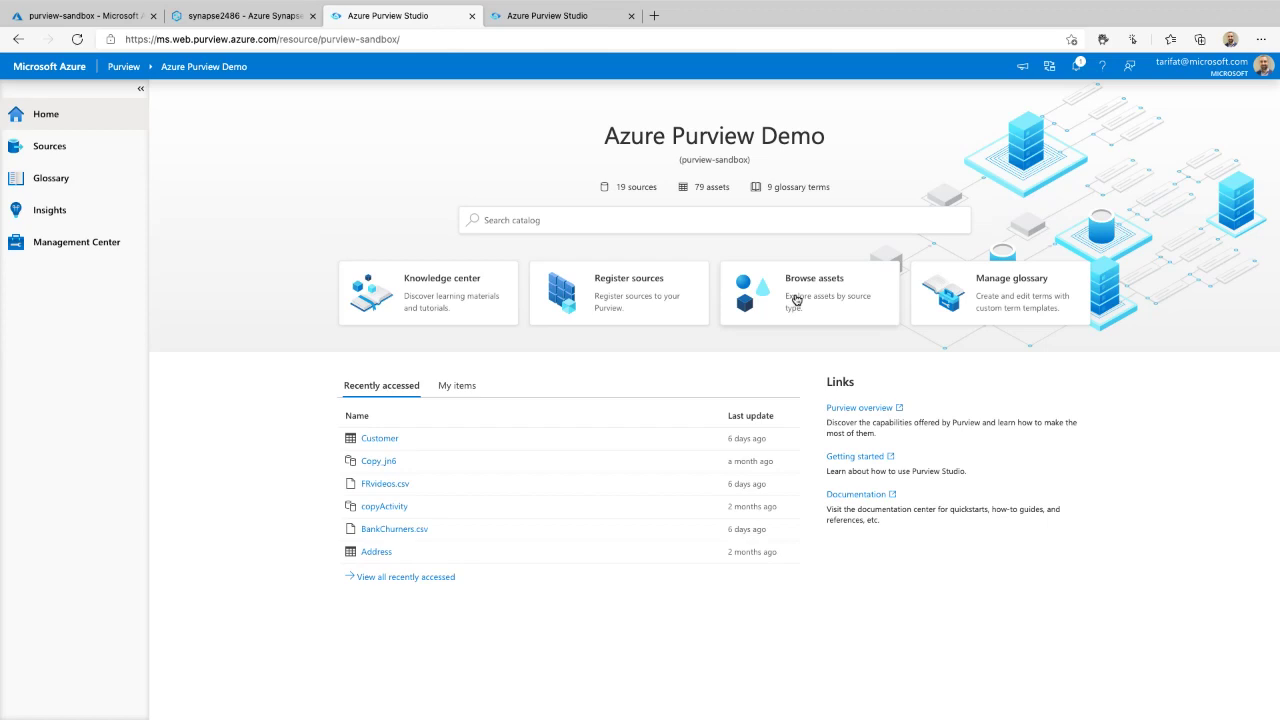
left_click(796, 299)
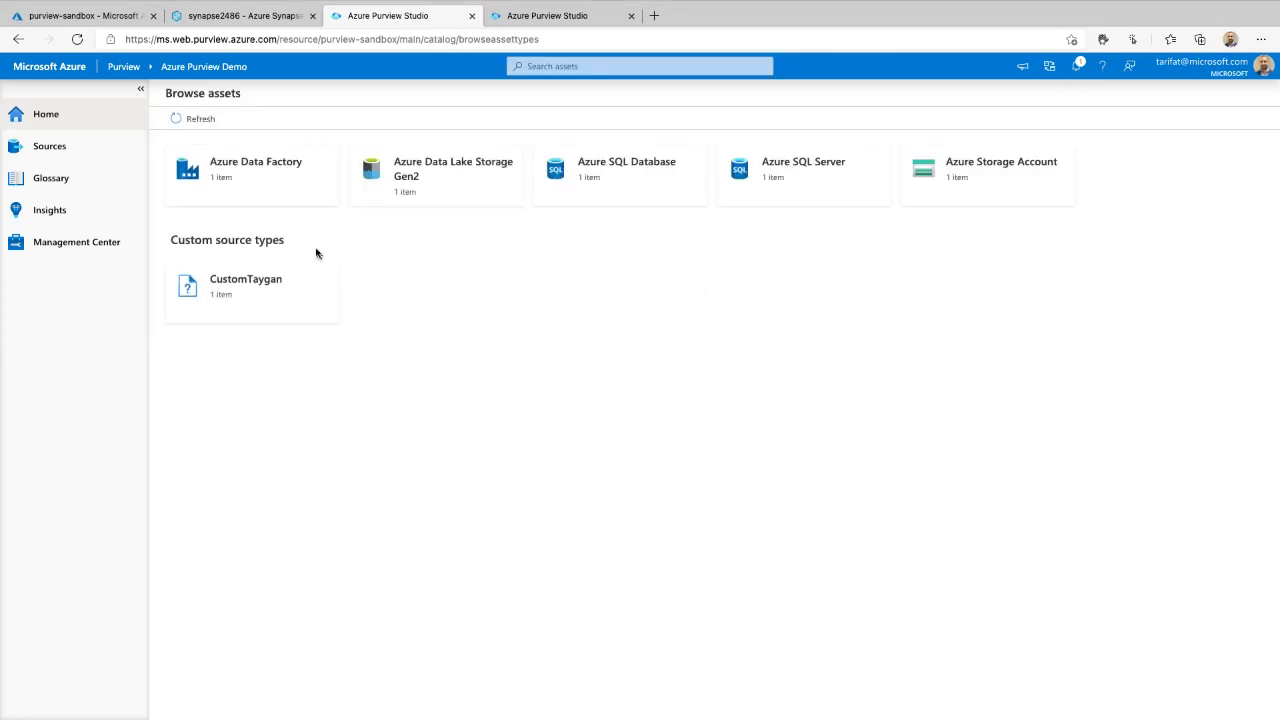
left_click(246, 177)
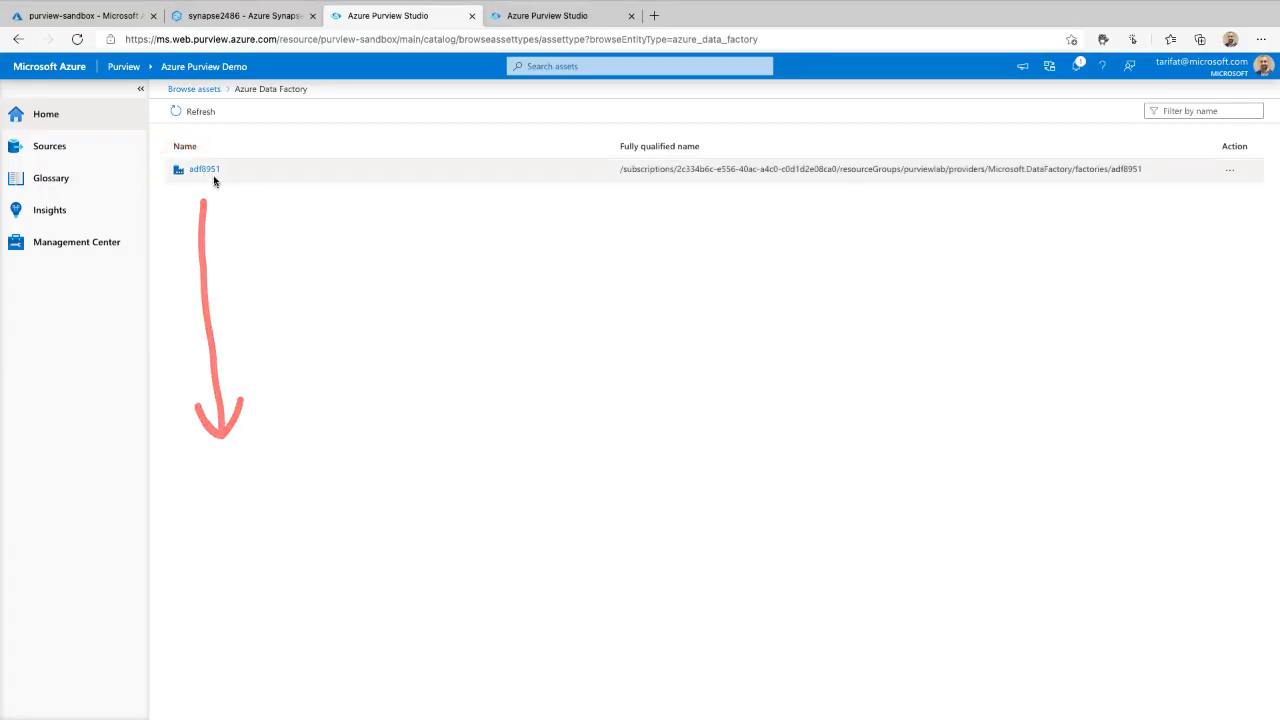
left_click(204, 169)
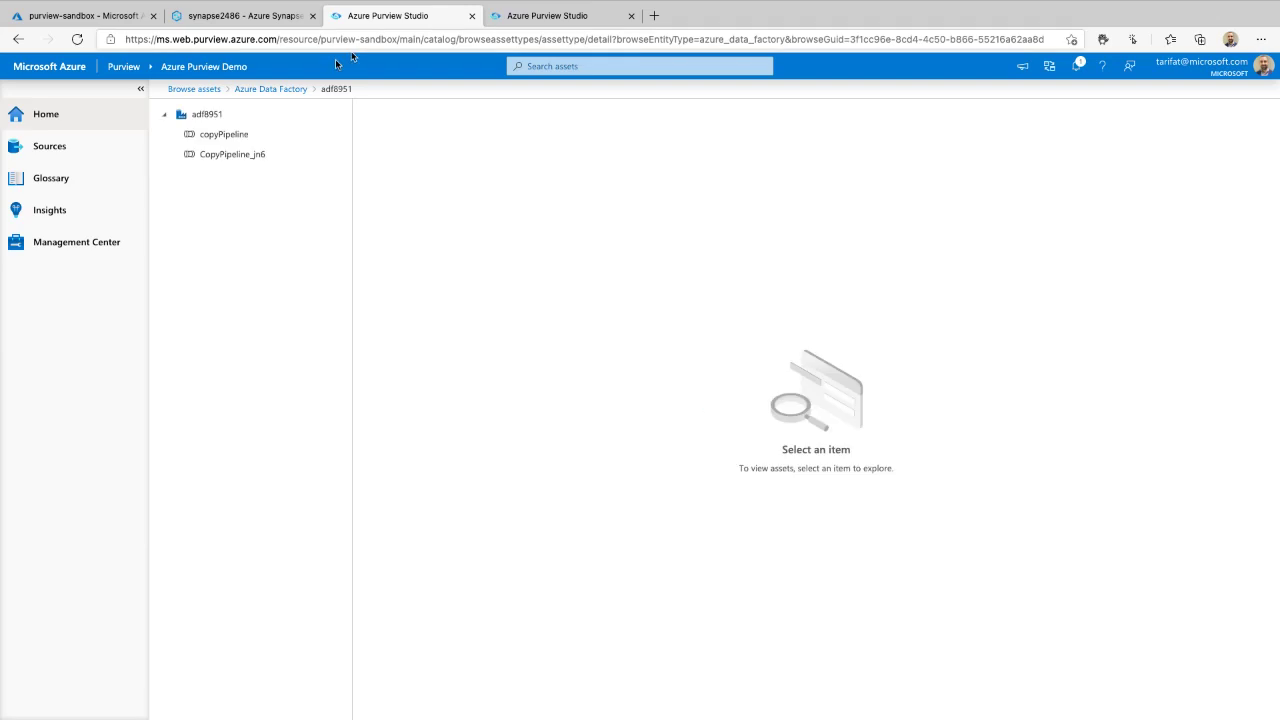
left_click(238, 133)
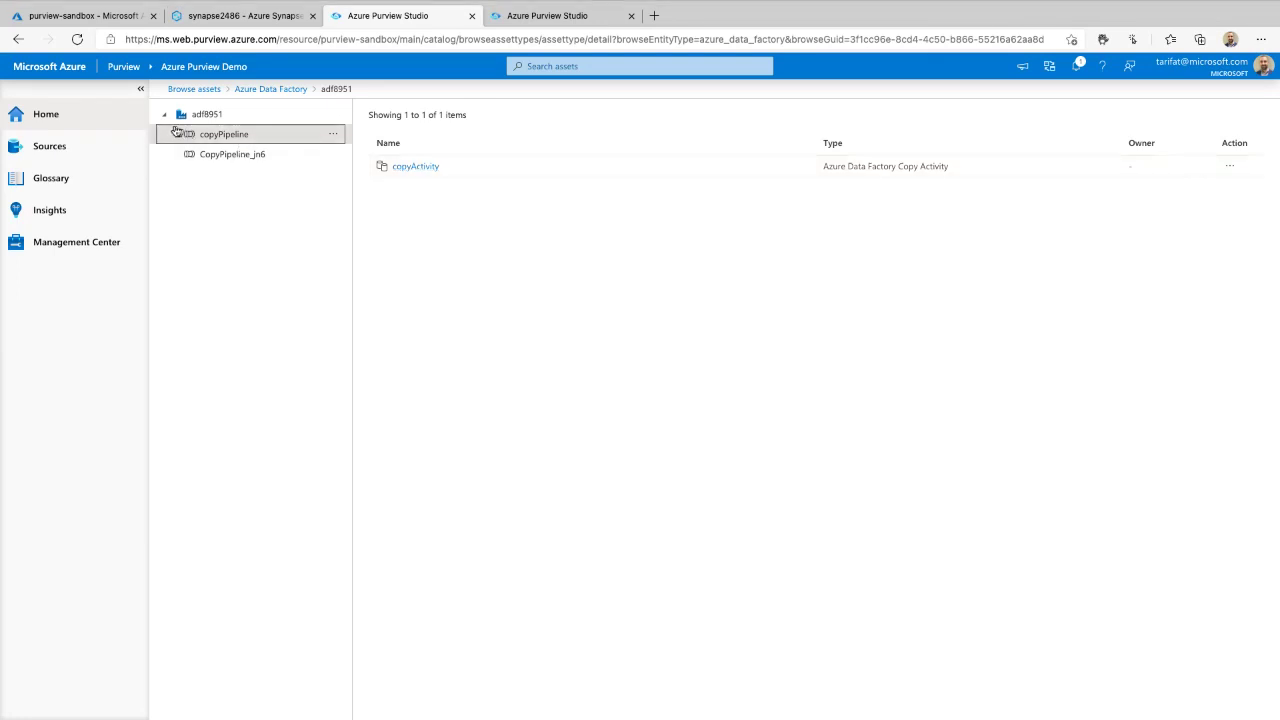
left_click(86, 117)
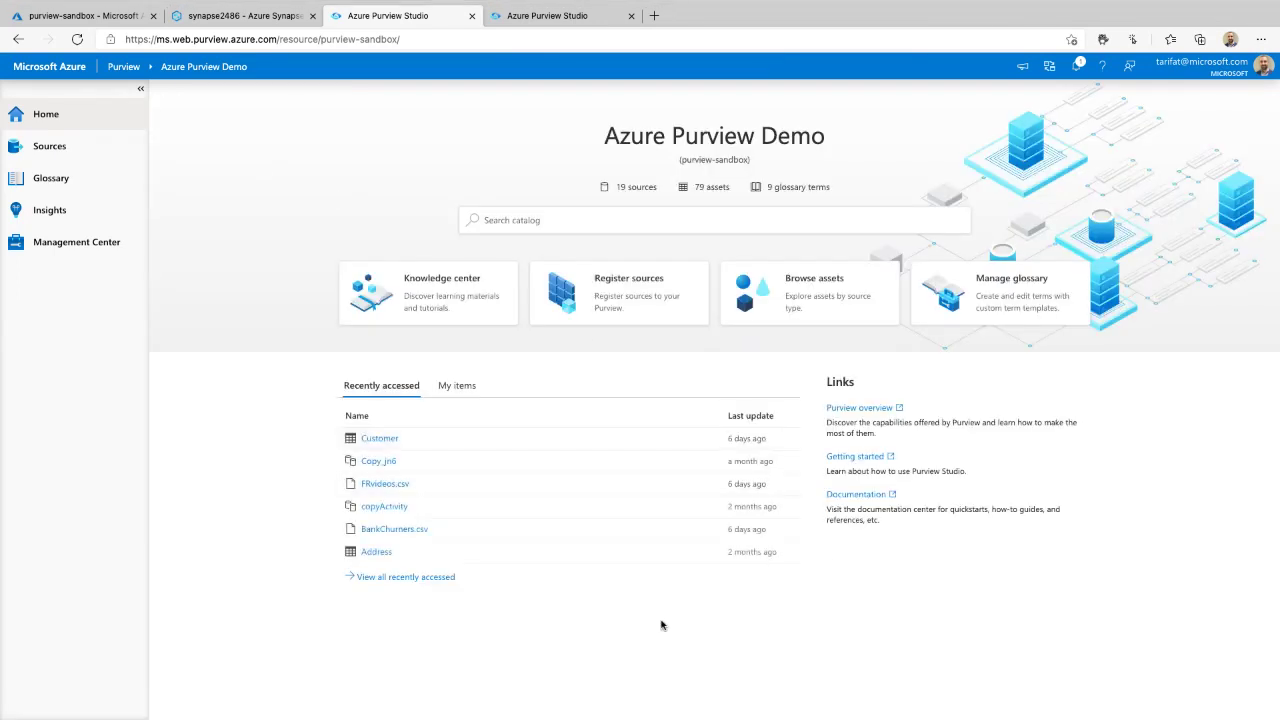
- Filter Home to My items and open the Customer Azure SQL table's overview
scroll(599, 511, "up", 5)
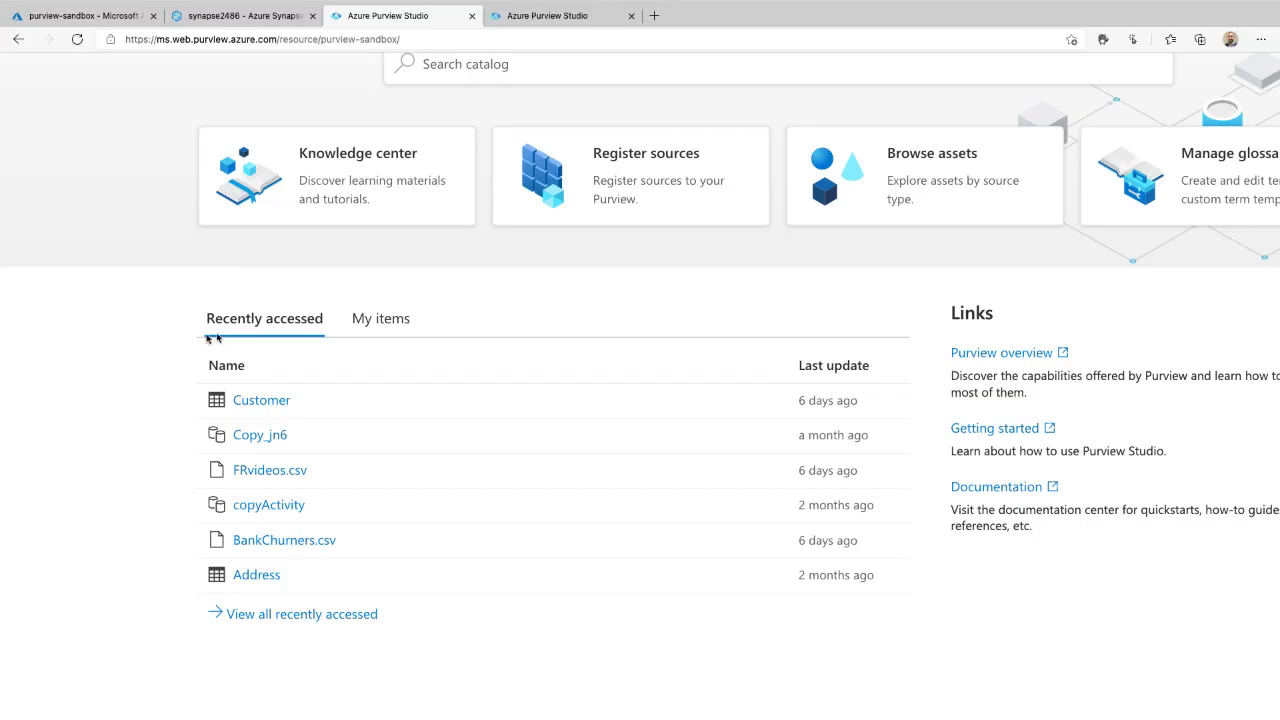
mouse_move(187, 337)
left_mouse_down()
mouse_move(180, 609)
mouse_move(140, 602)
mouse_move(218, 603)
left_mouse_up()
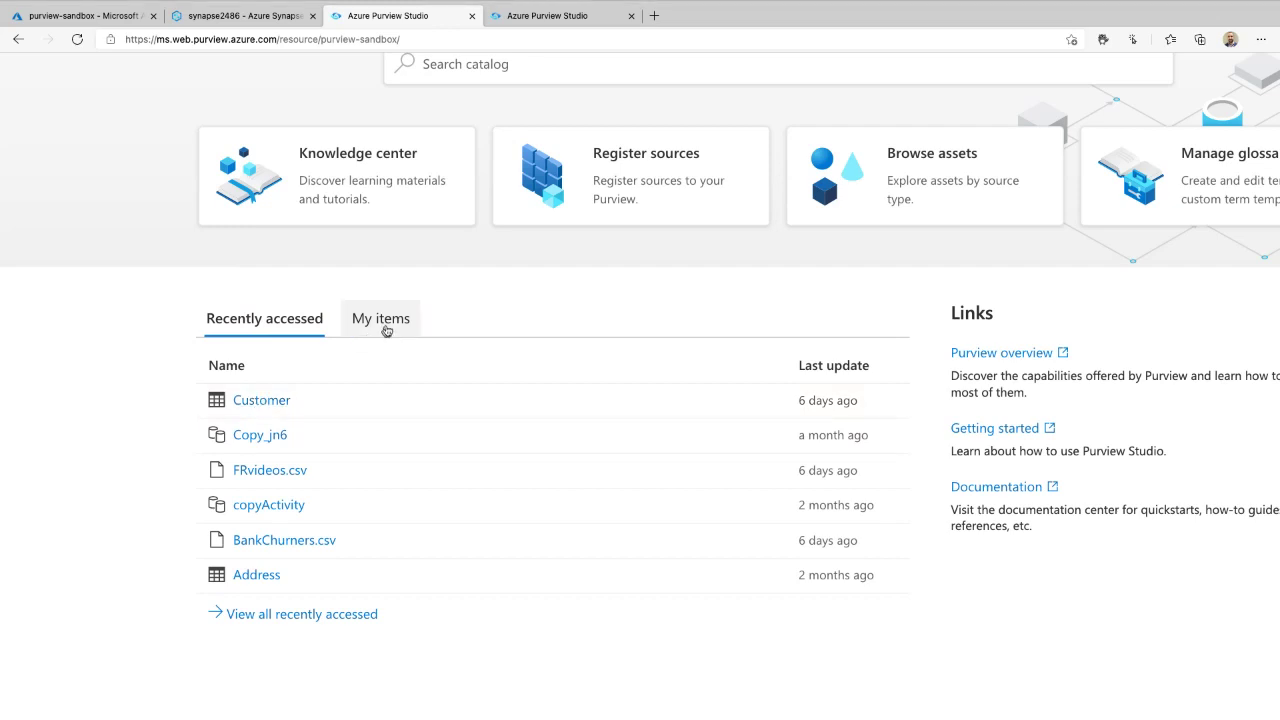
left_click(381, 322)
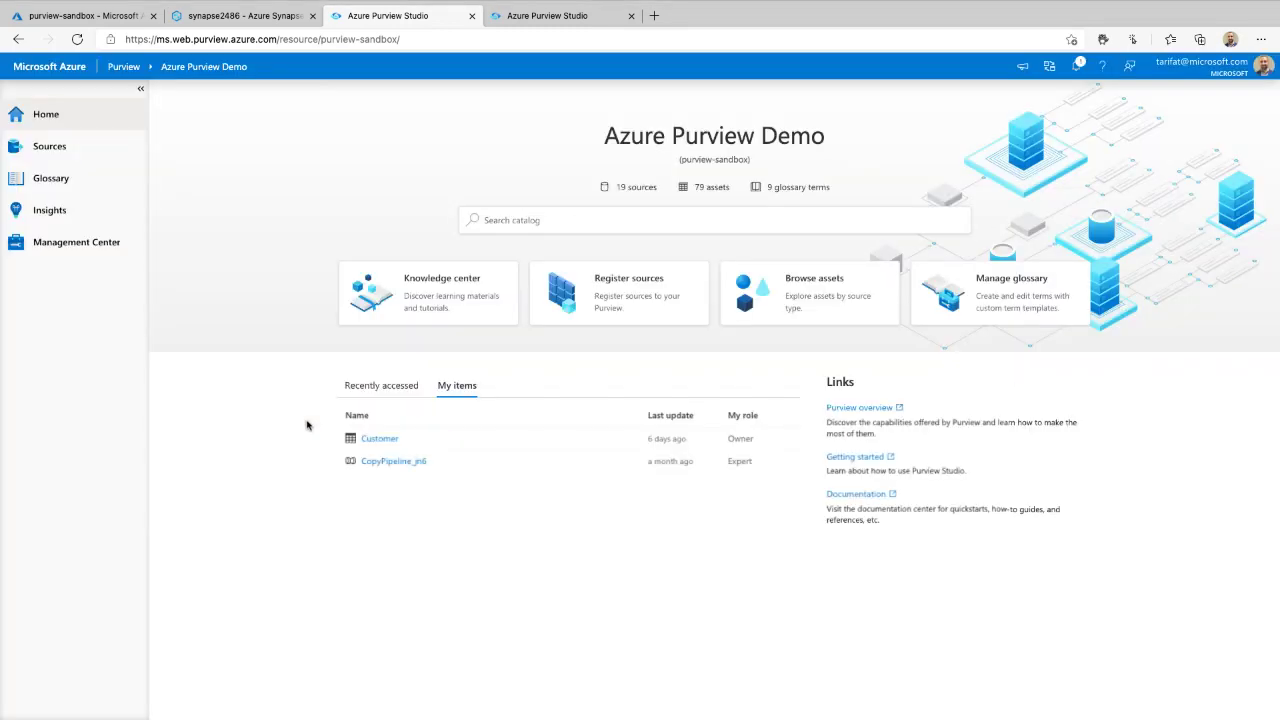
left_click(392, 446)
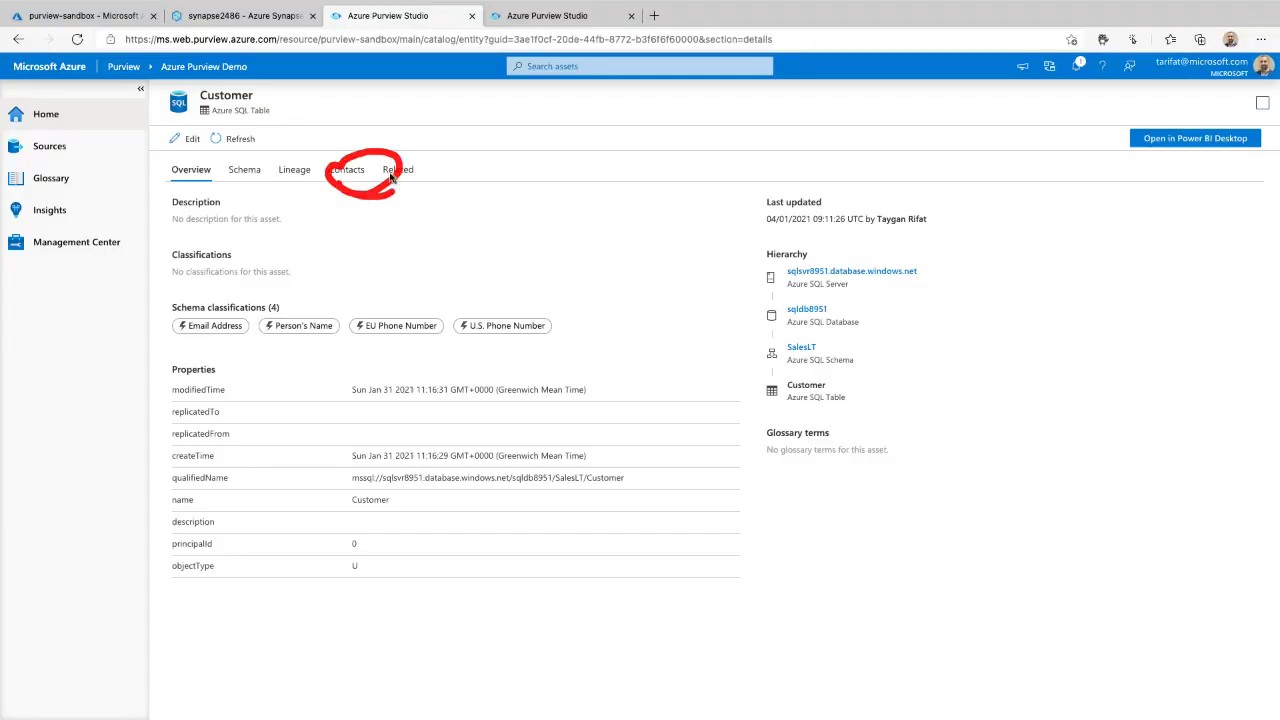
- Check the Customer table's Contacts showing one owner and no experts, then return Home
left_click(360, 172)
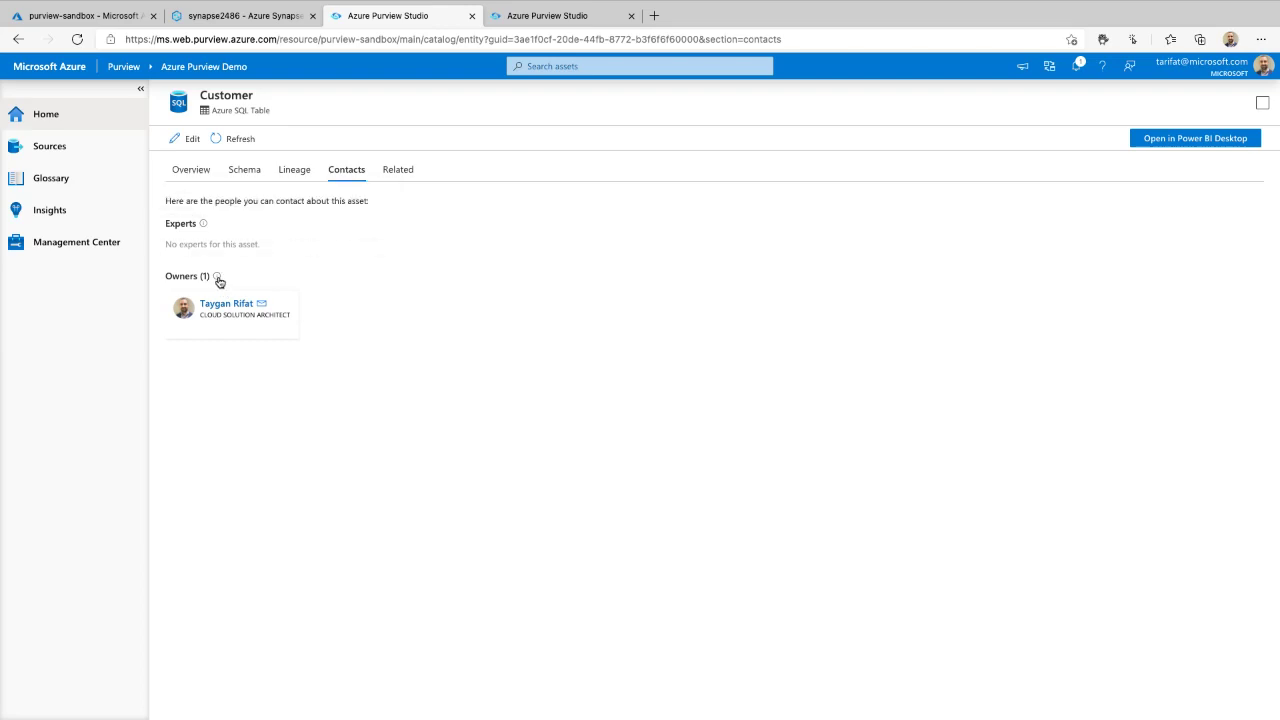
mouse_move(218, 278)
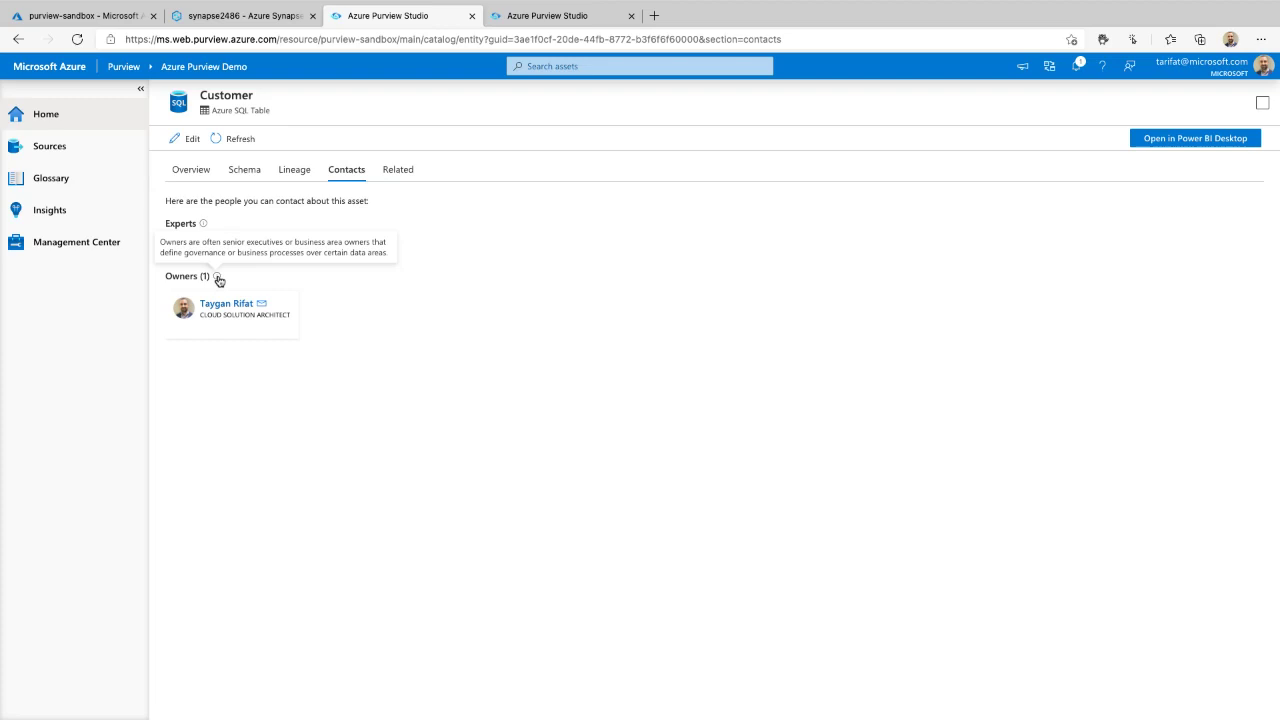
mouse_move(203, 225)
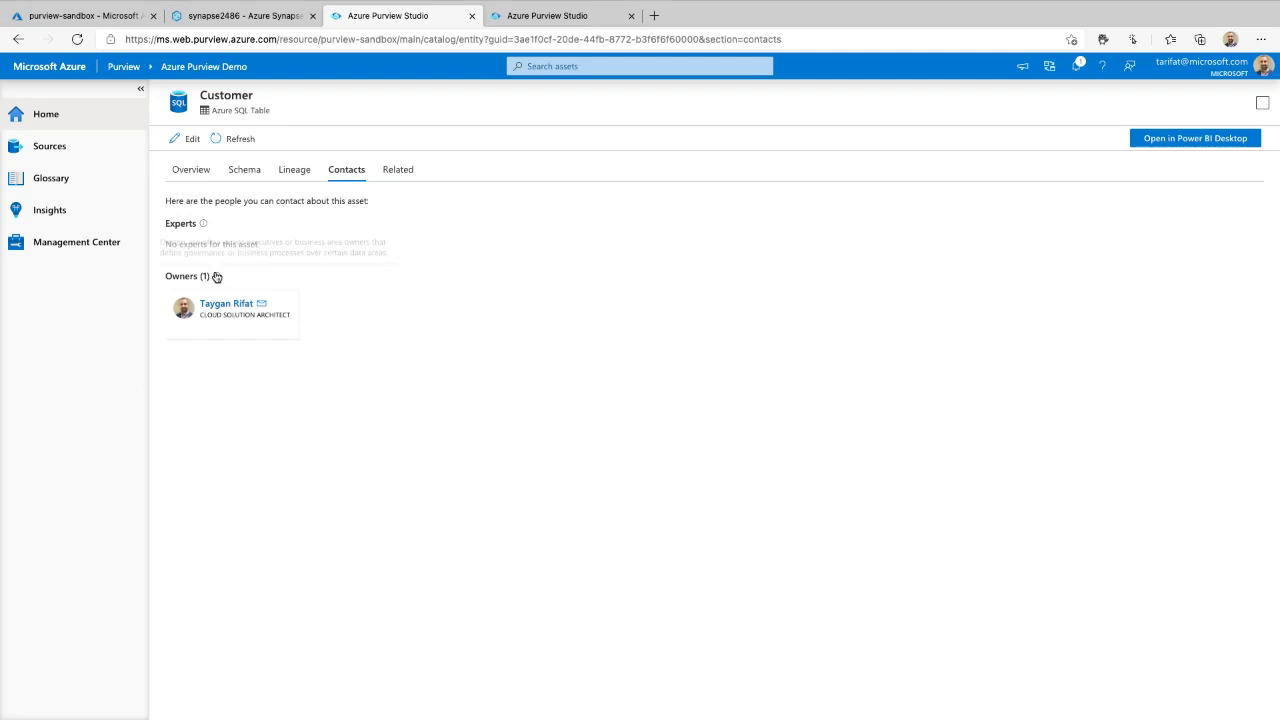
left_click(63, 114)
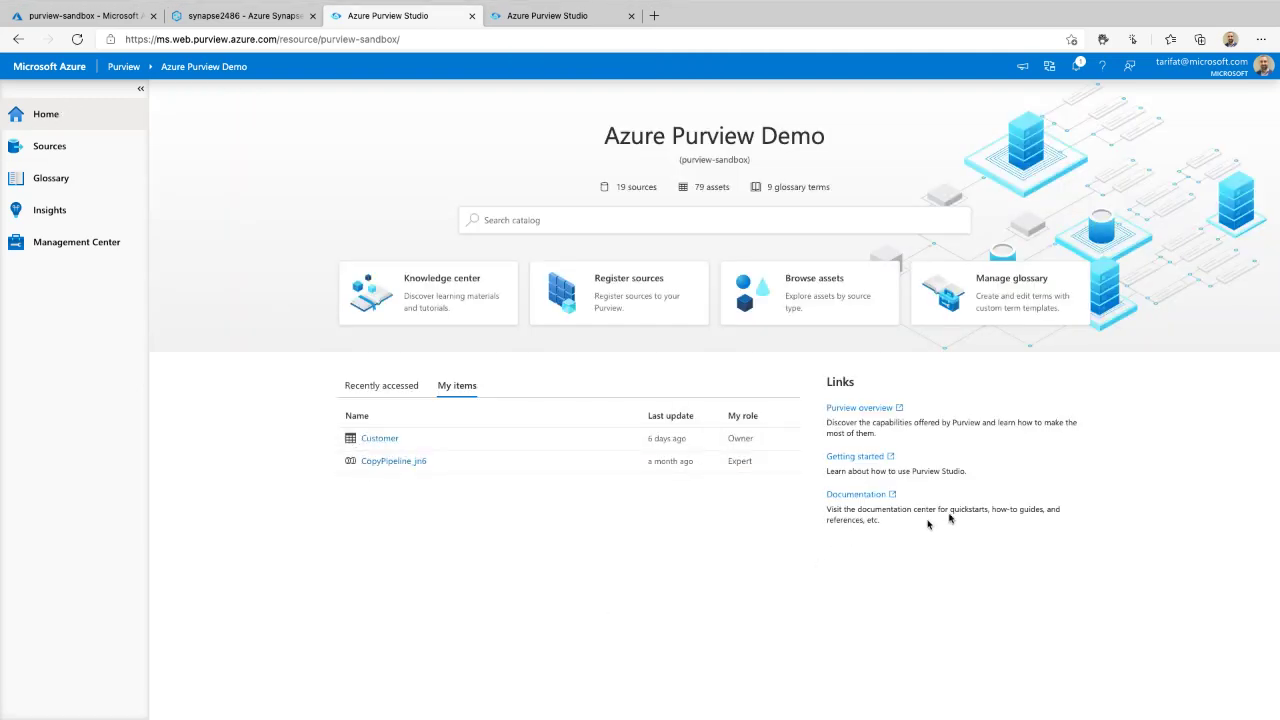
- Open Sources and pan the map to show the Collection-Default and Contoso collections
left_click_drag(999, 362, 886, 357)
left_click(55, 157)
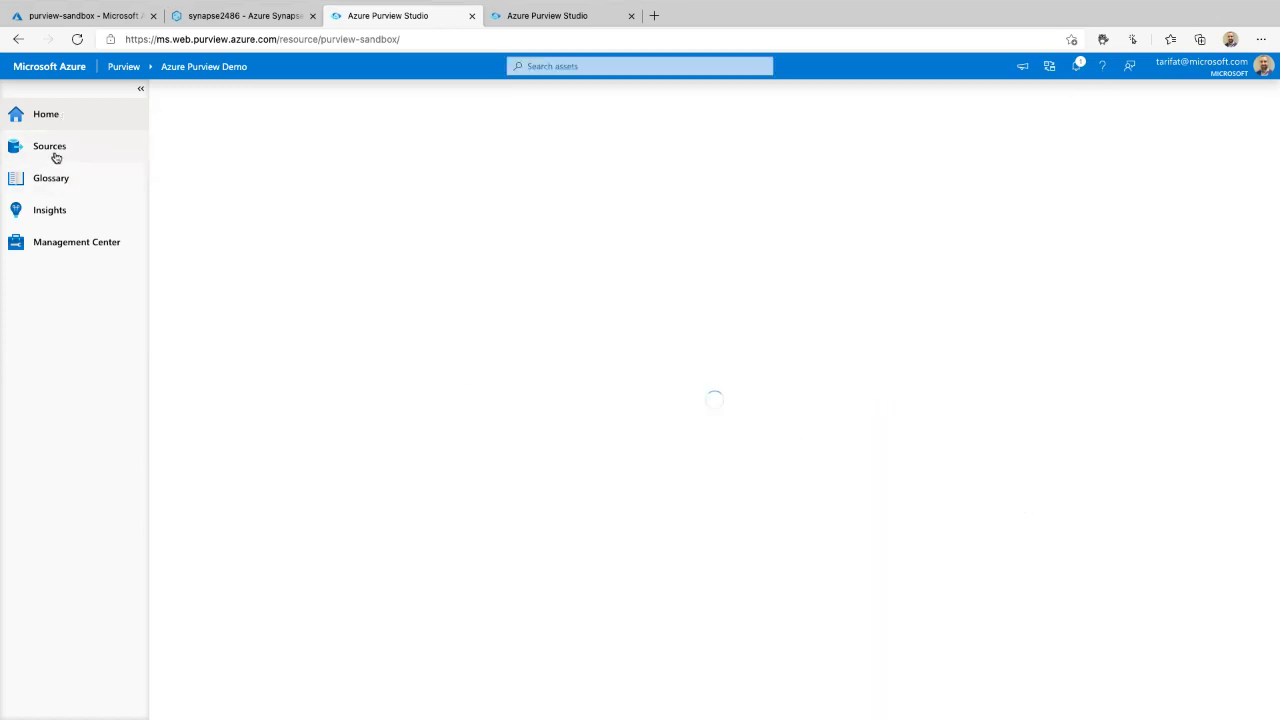
left_click_drag(421, 547, 222, 372)
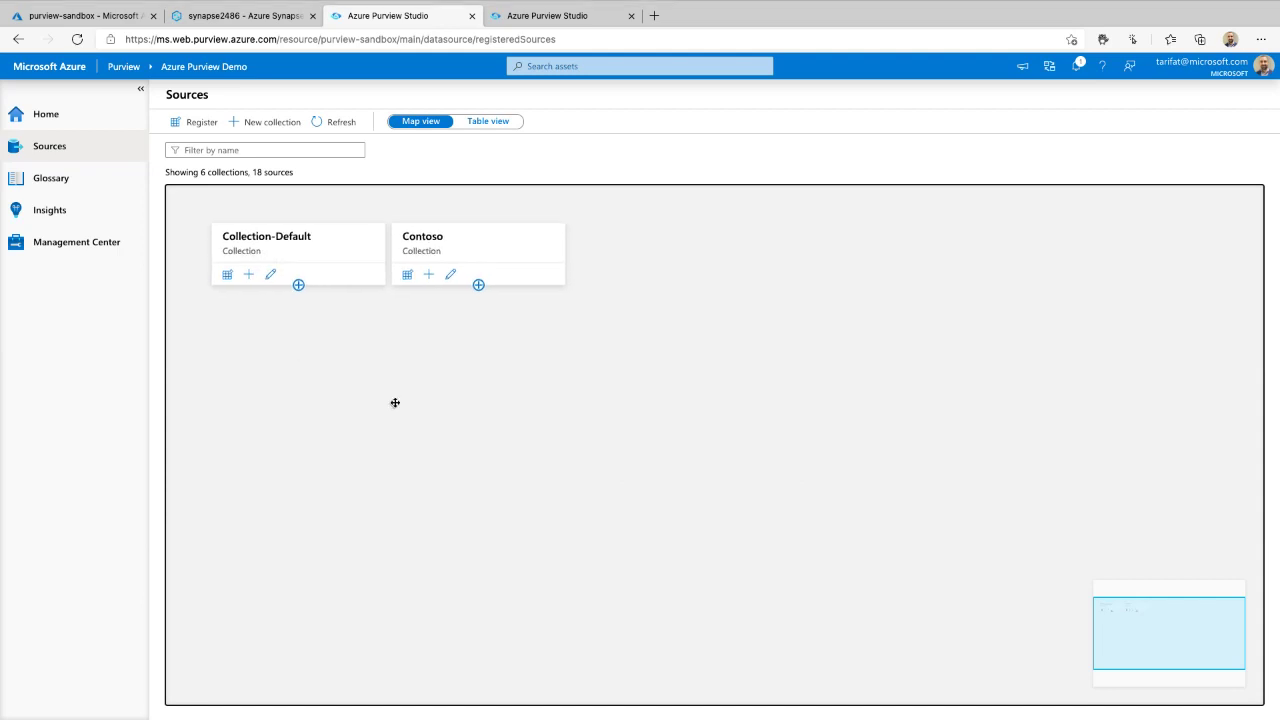
left_click_drag(394, 403, 371, 389)
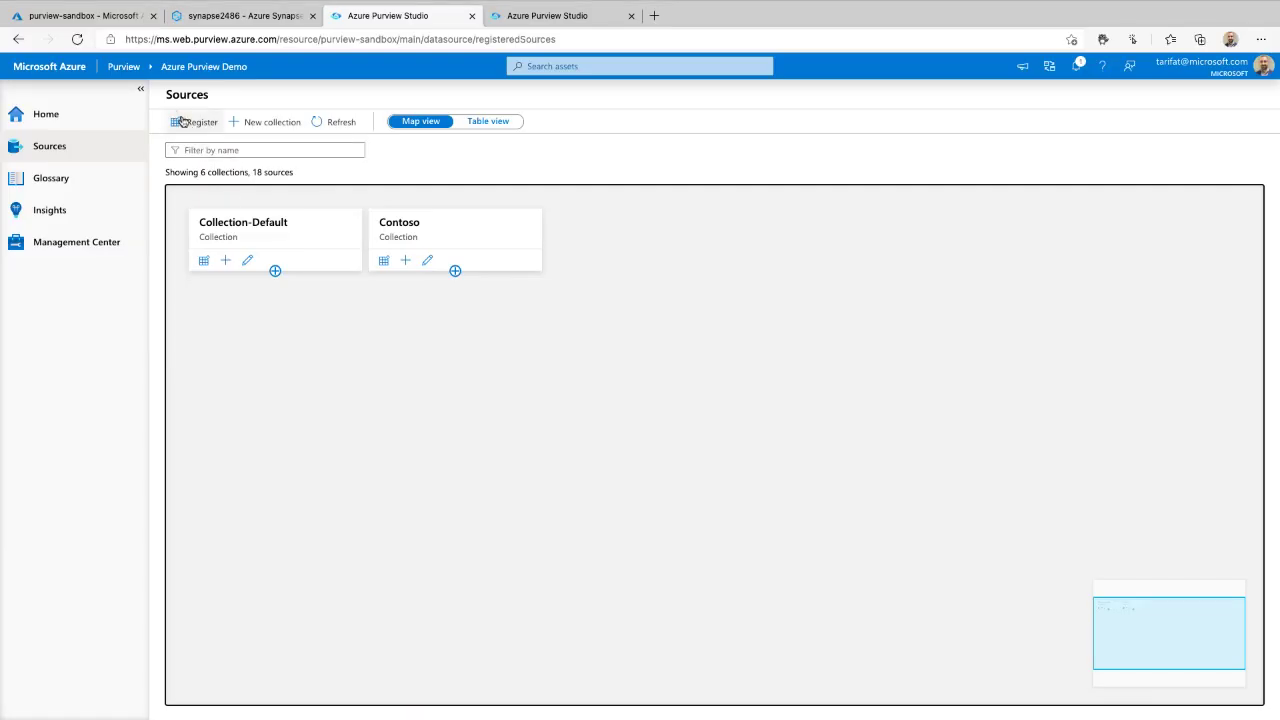
- Open Register sources and browse the Azure, Database, Power BI, Services and apps, and All categories
left_click(185, 122)
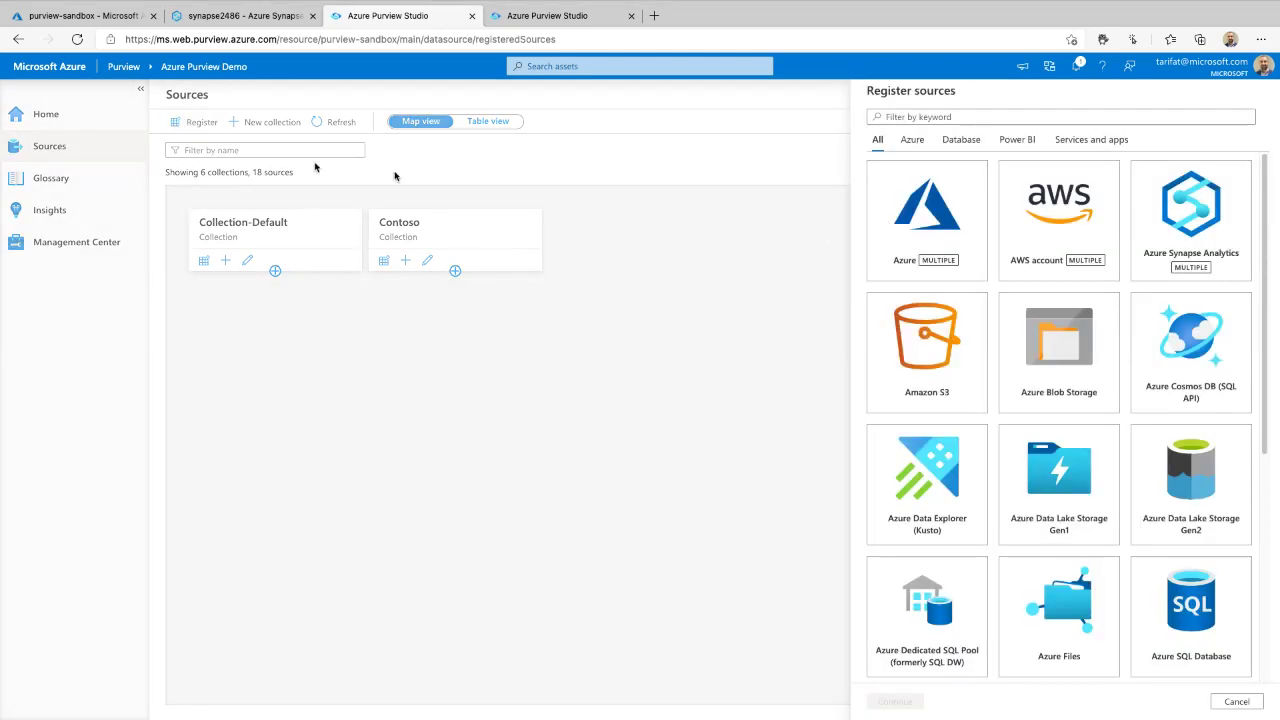
scroll(1025, 385, "down", 4)
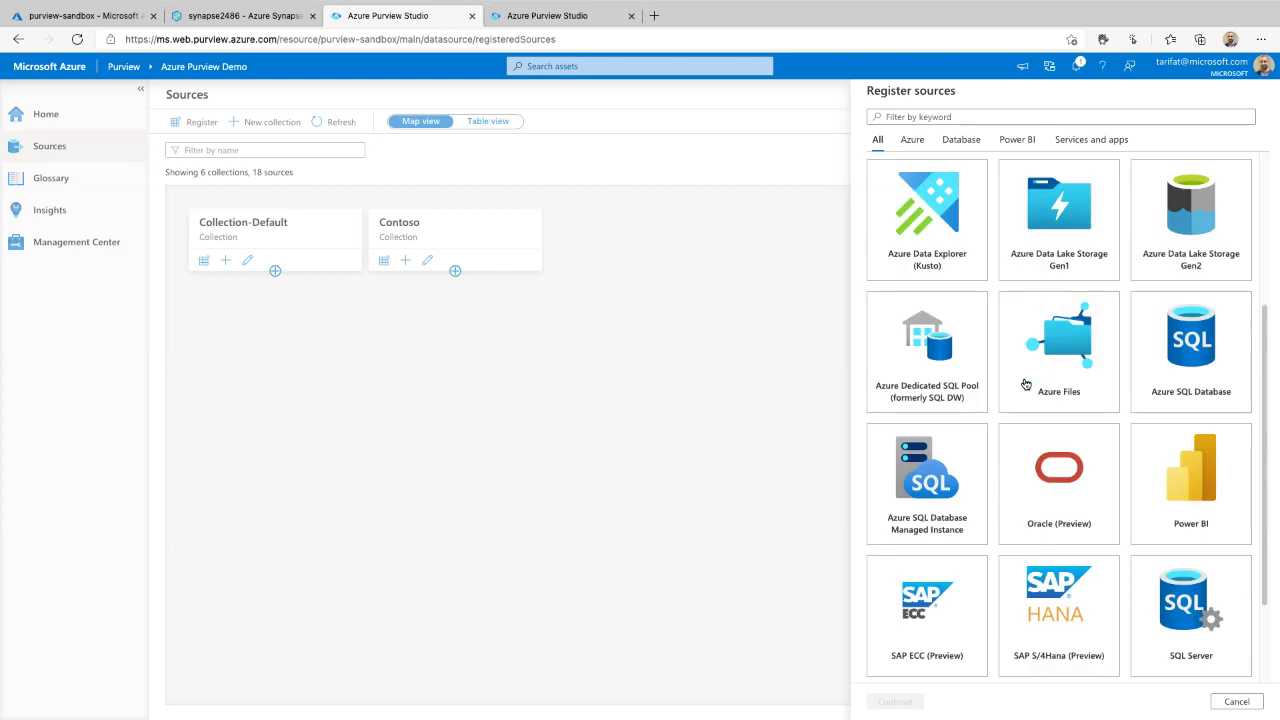
scroll(1025, 385, "up", 4)
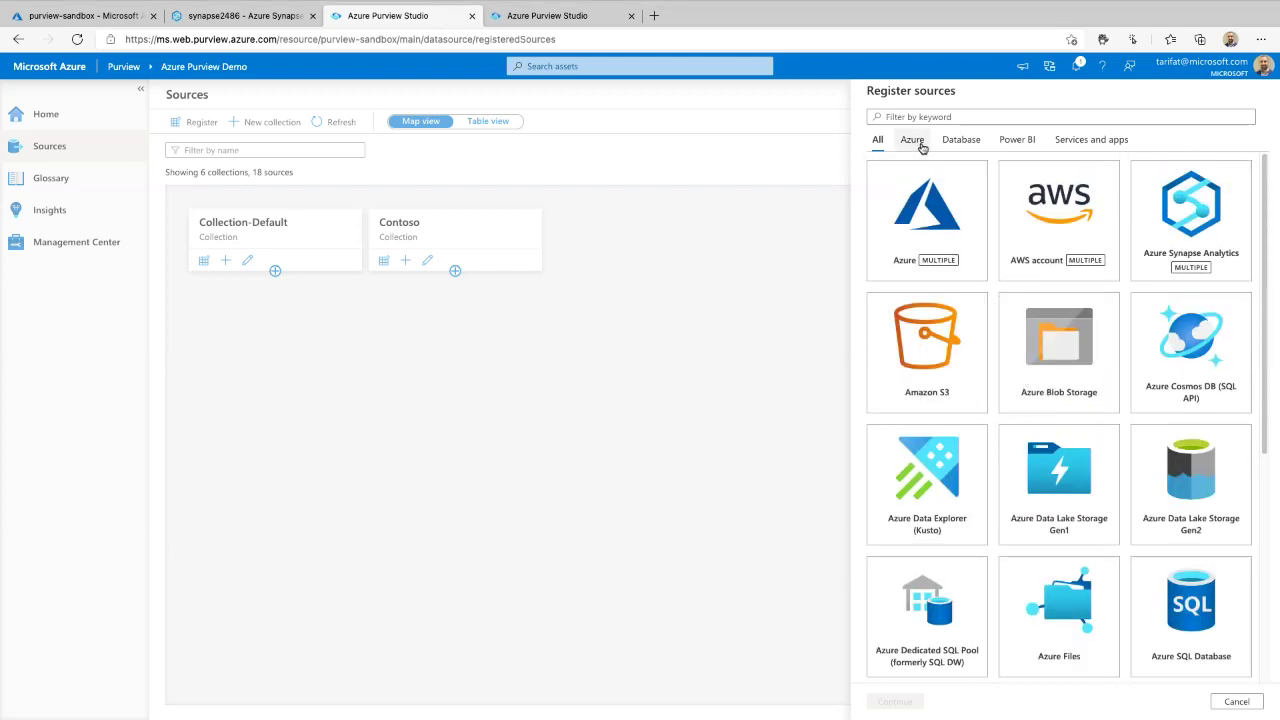
left_click(912, 140)
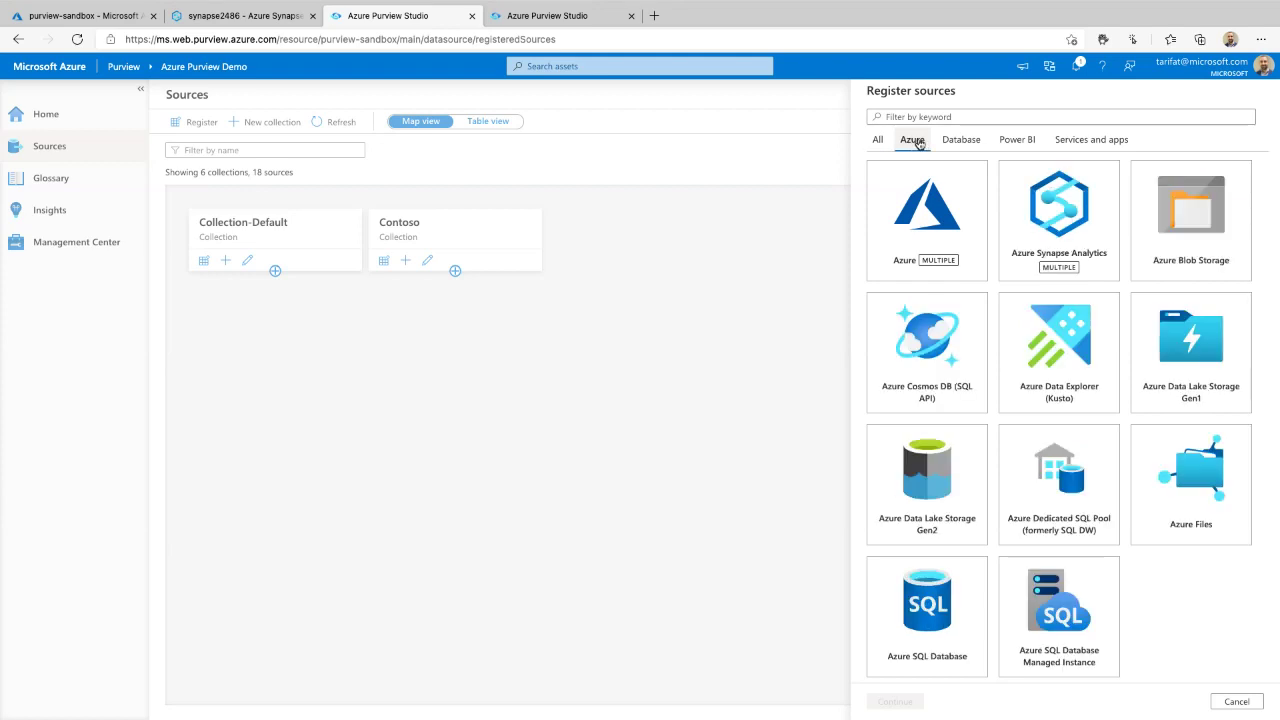
left_click(967, 146)
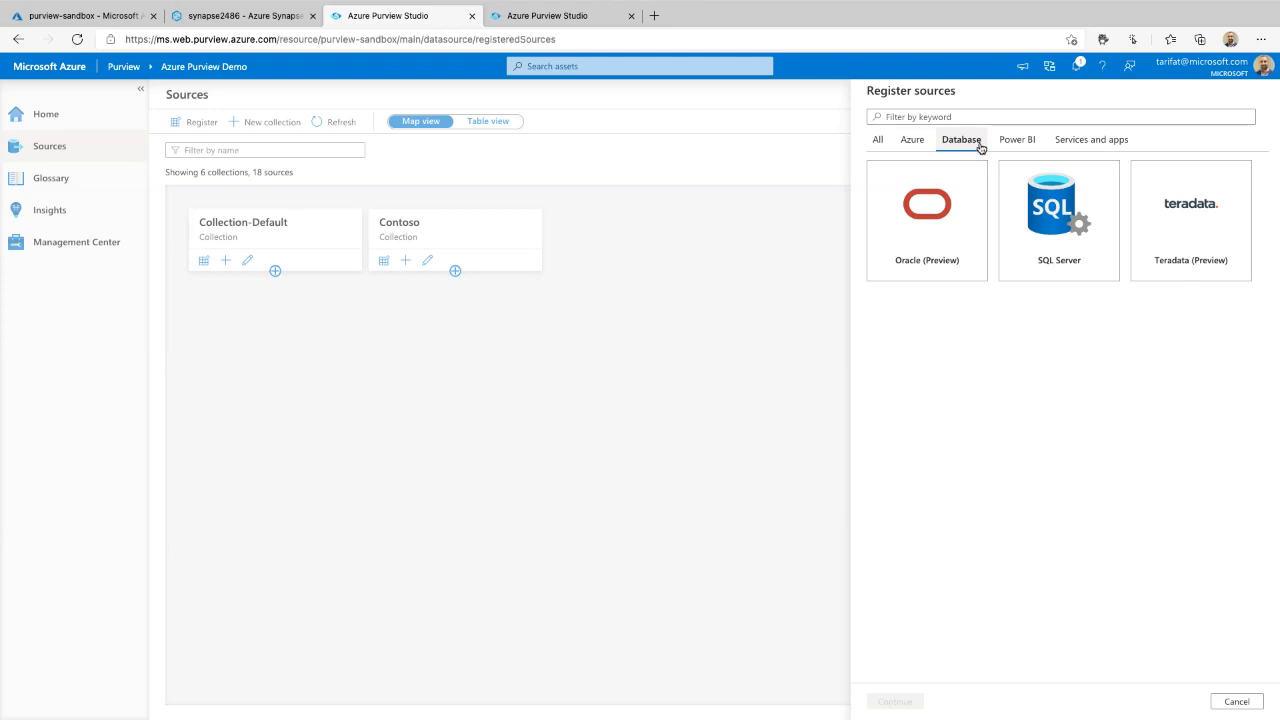
left_click(1020, 143)
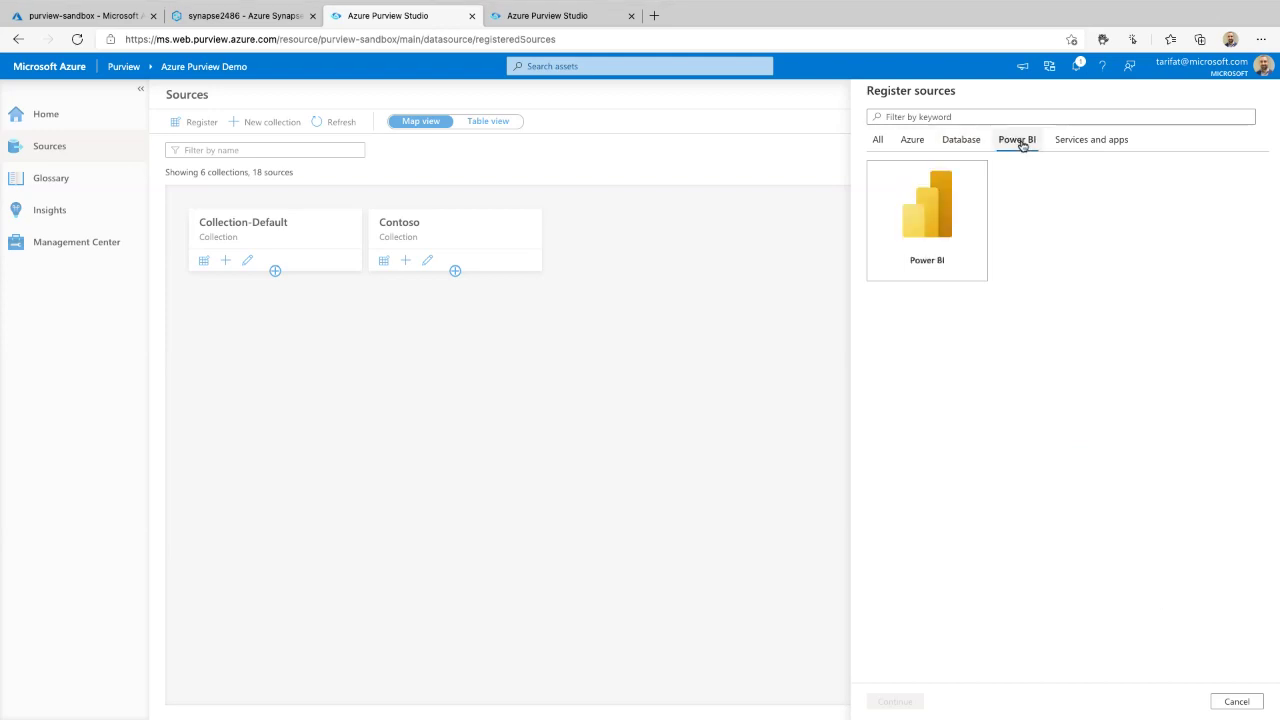
left_click(1061, 144)
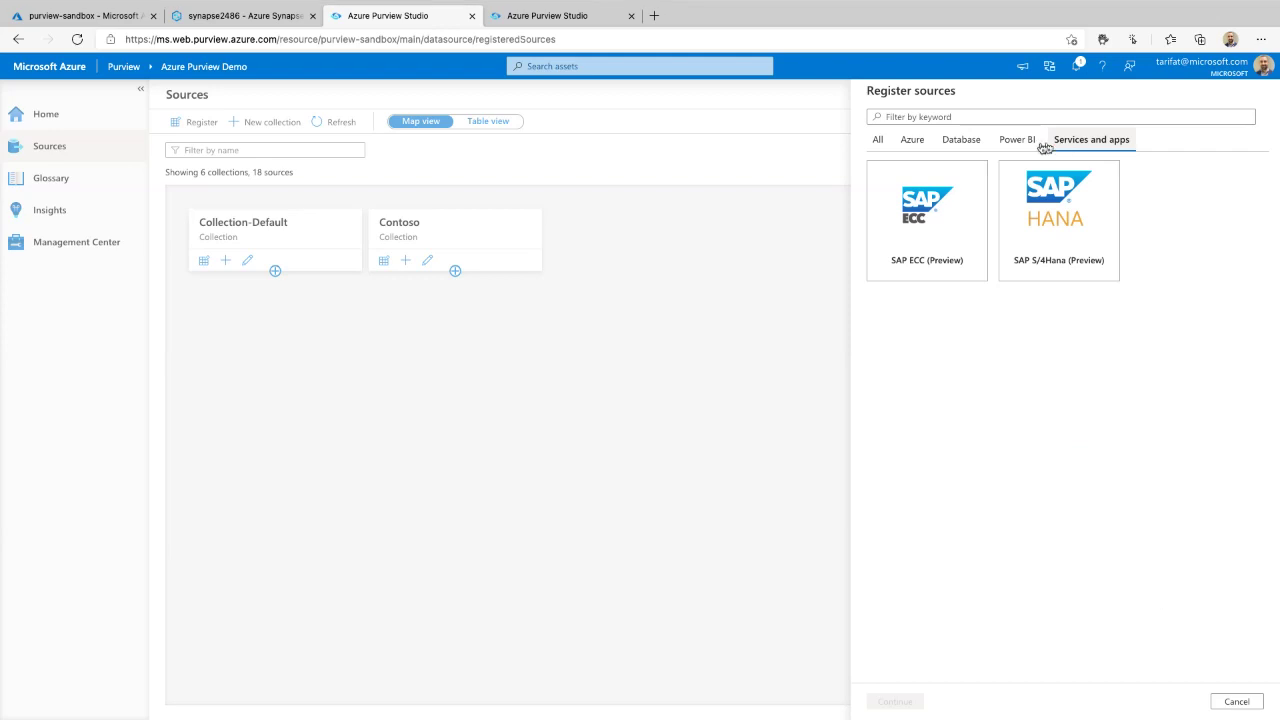
left_click(877, 139)
scroll(1019, 370, "down", 3)
scroll(1019, 370, "down", 1)
scroll(1009, 372, "up", 4)
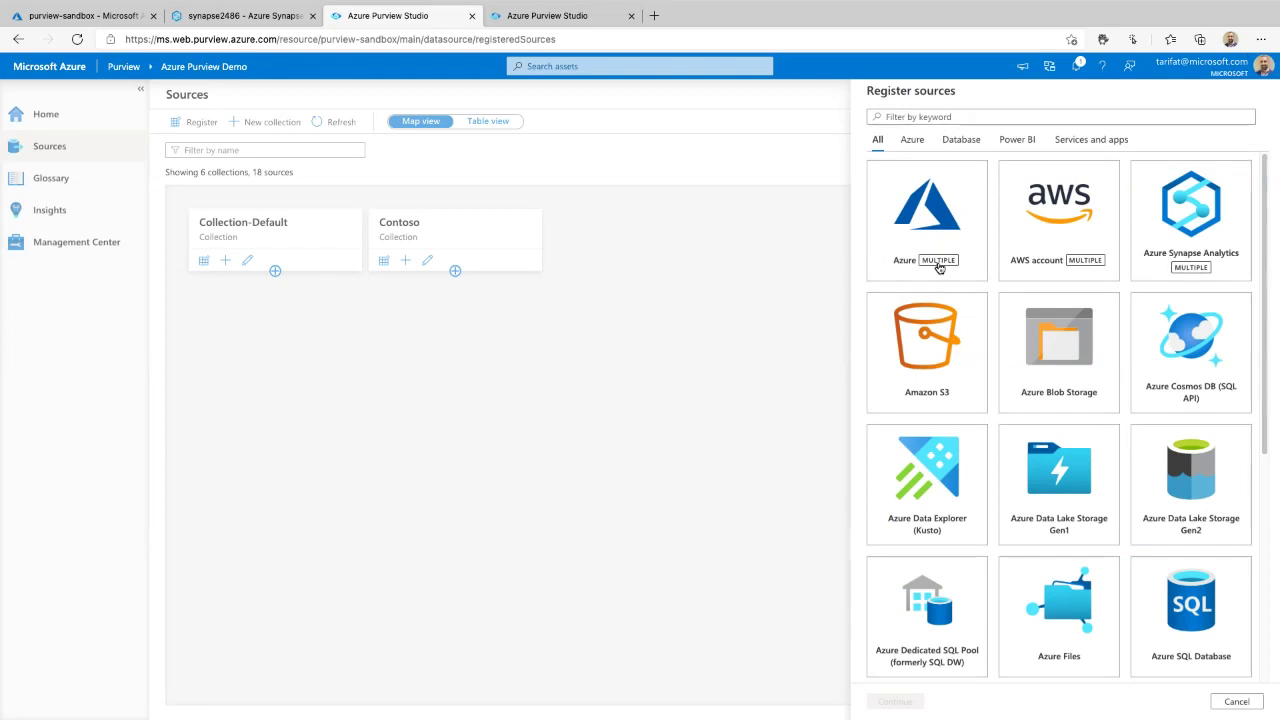
- Choose Azure Data Lake Storage Gen2 as the source type to register
left_click(940, 267)
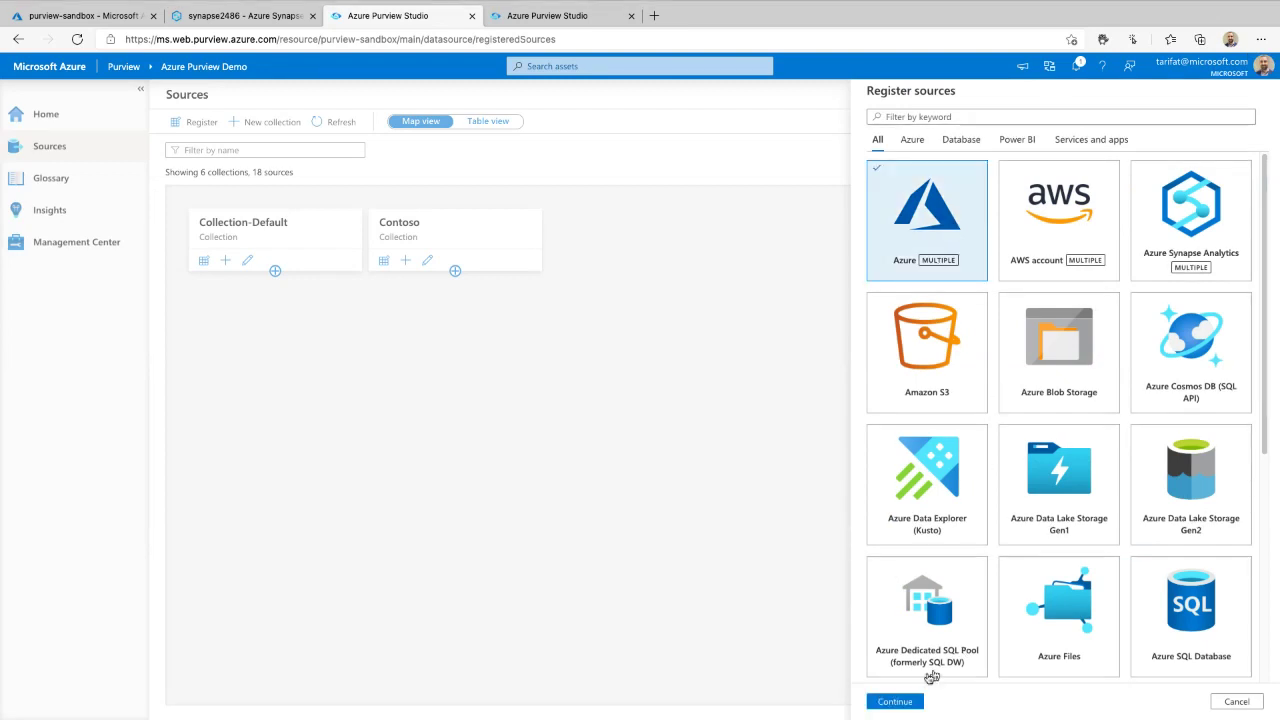
left_click(895, 701)
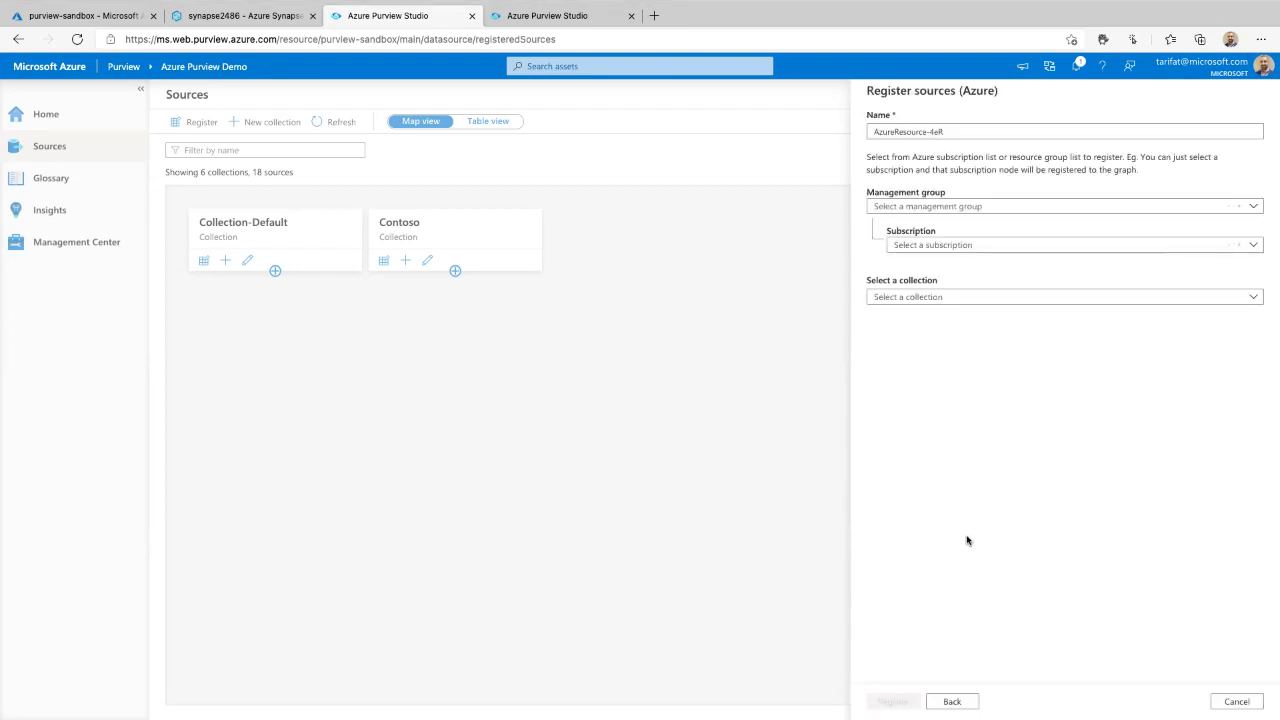
left_click(941, 254)
left_click(941, 254)
left_click(952, 701)
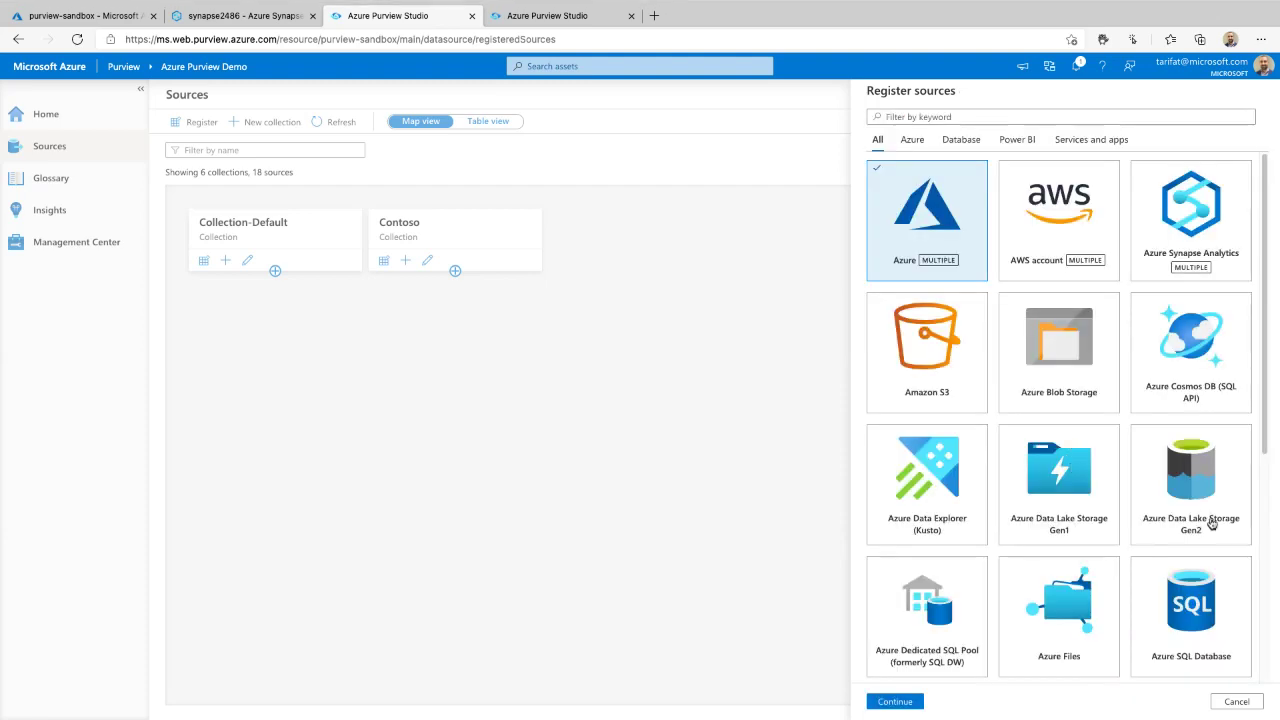
left_click(1190, 480)
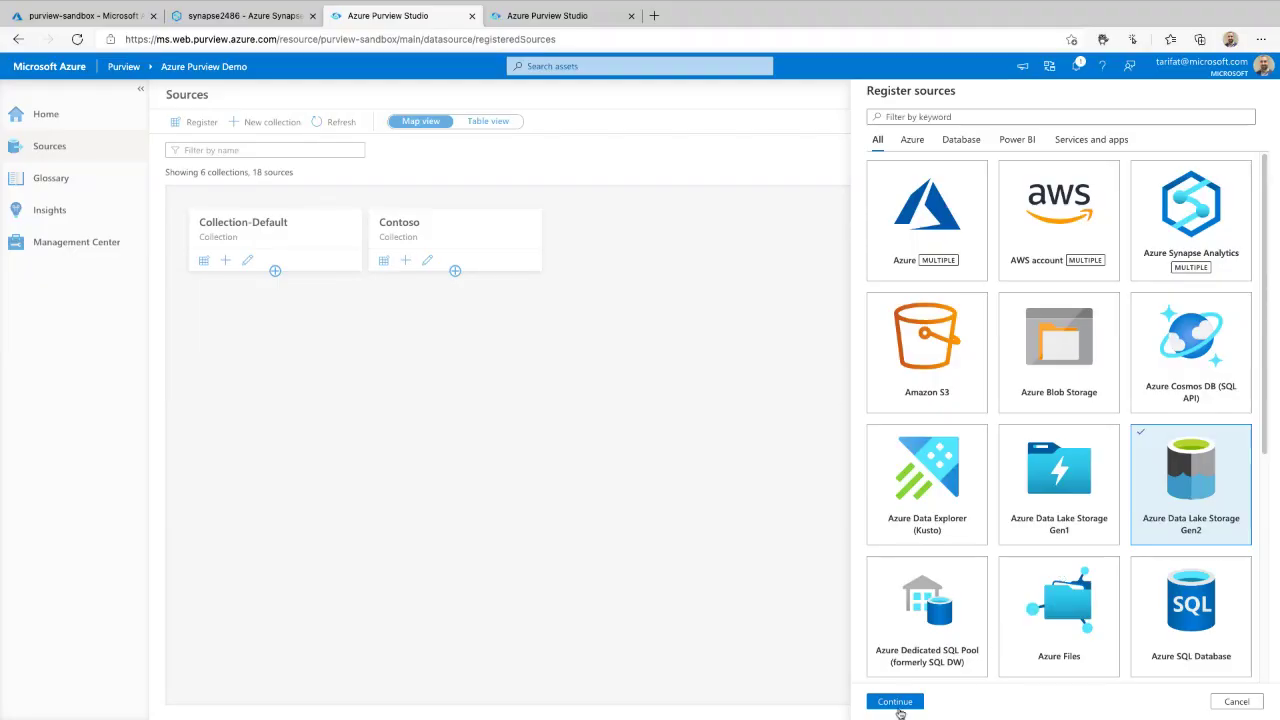
left_click(895, 701)
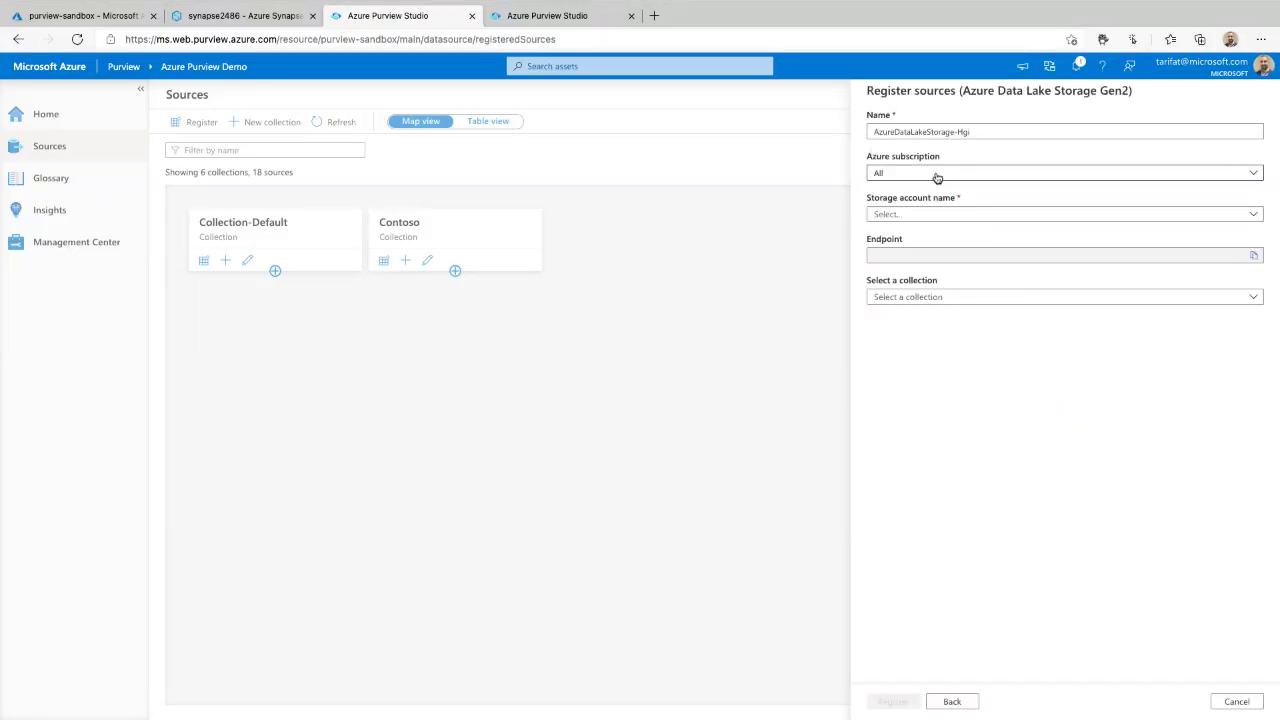
- Select the Azure Internal Access subscription and the adls456 storage account
scroll(940, 176, "up", 5)
scroll(939, 178, "right", 1)
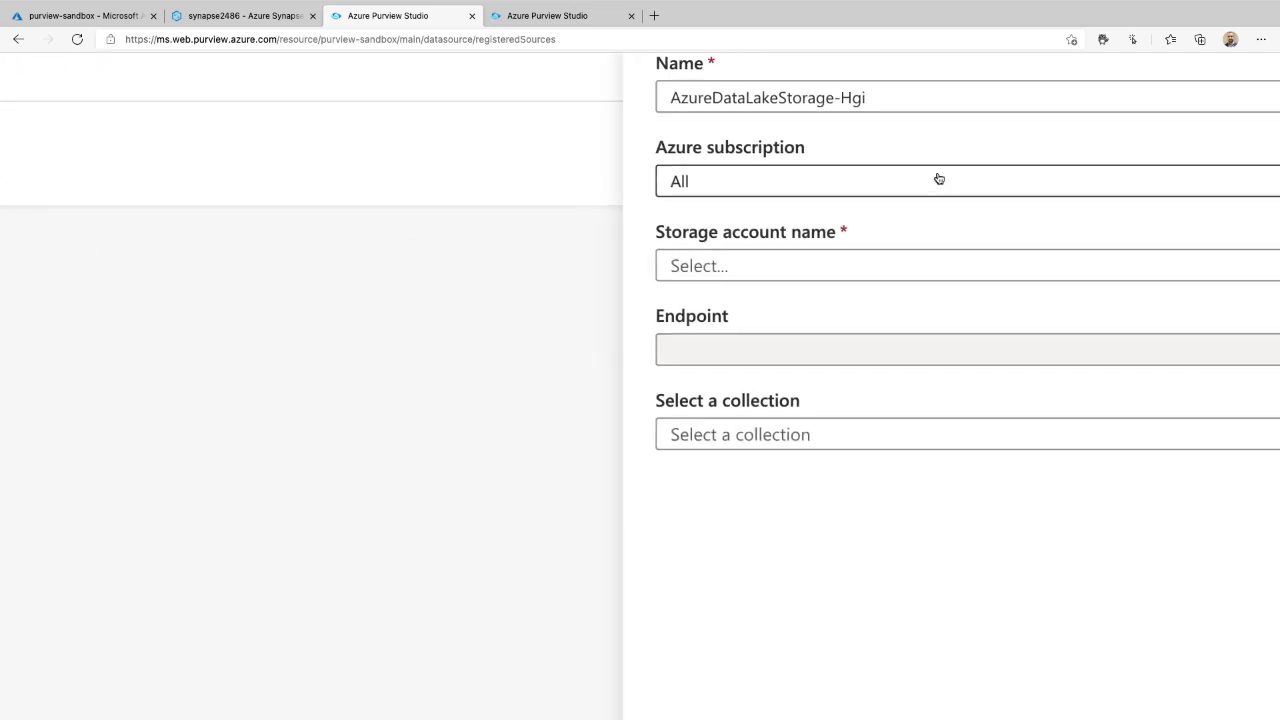
scroll(939, 178, "up", 1)
scroll(938, 178, "right", 1)
left_click(769, 297)
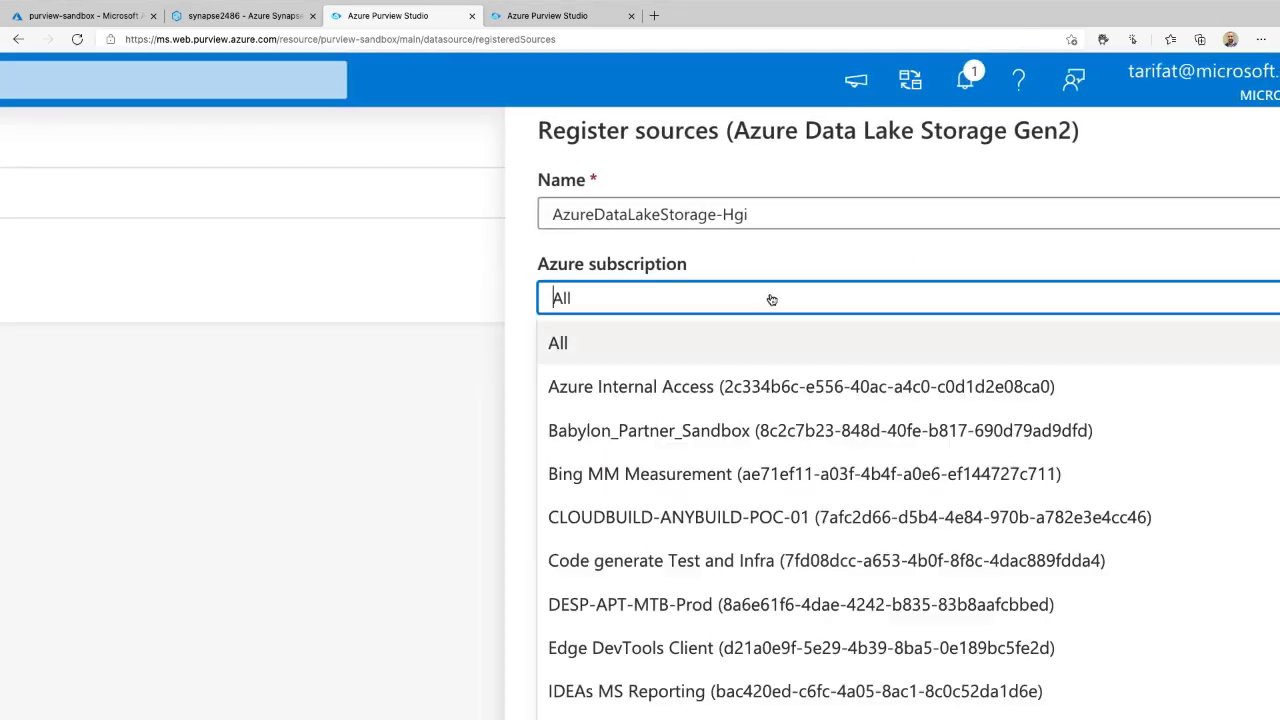
left_click(668, 387)
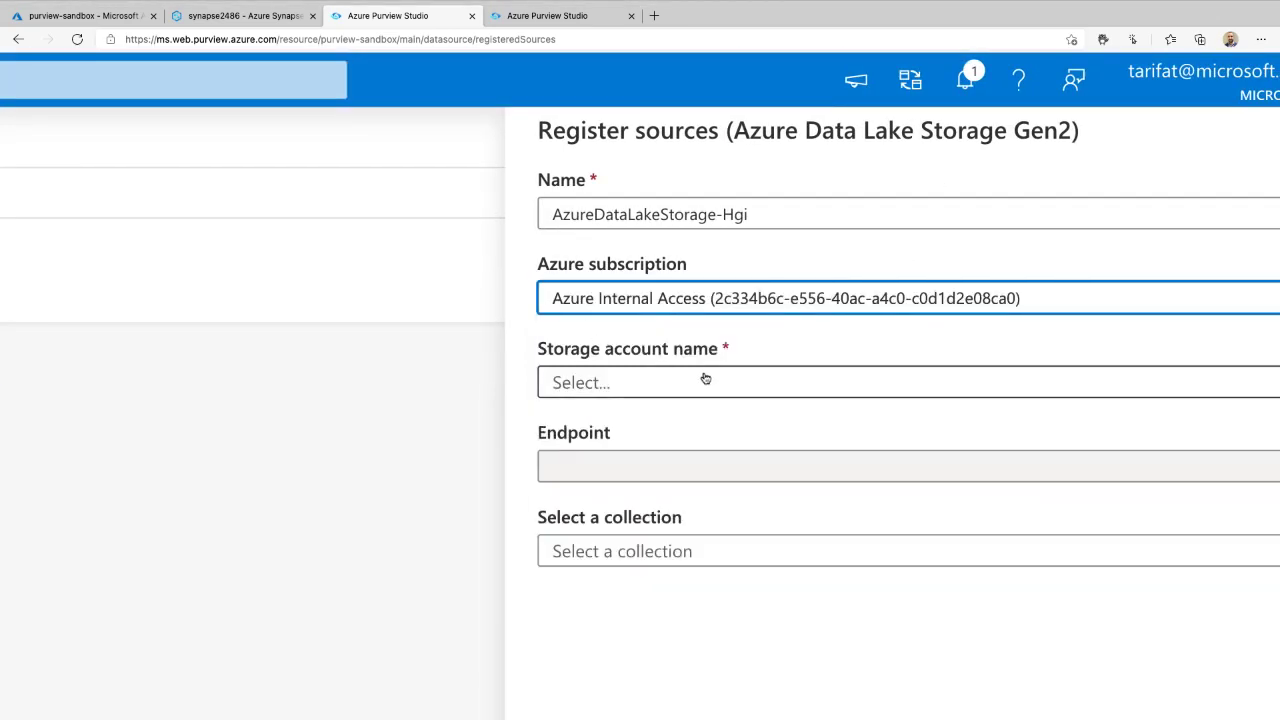
left_click(706, 381)
left_click(703, 350)
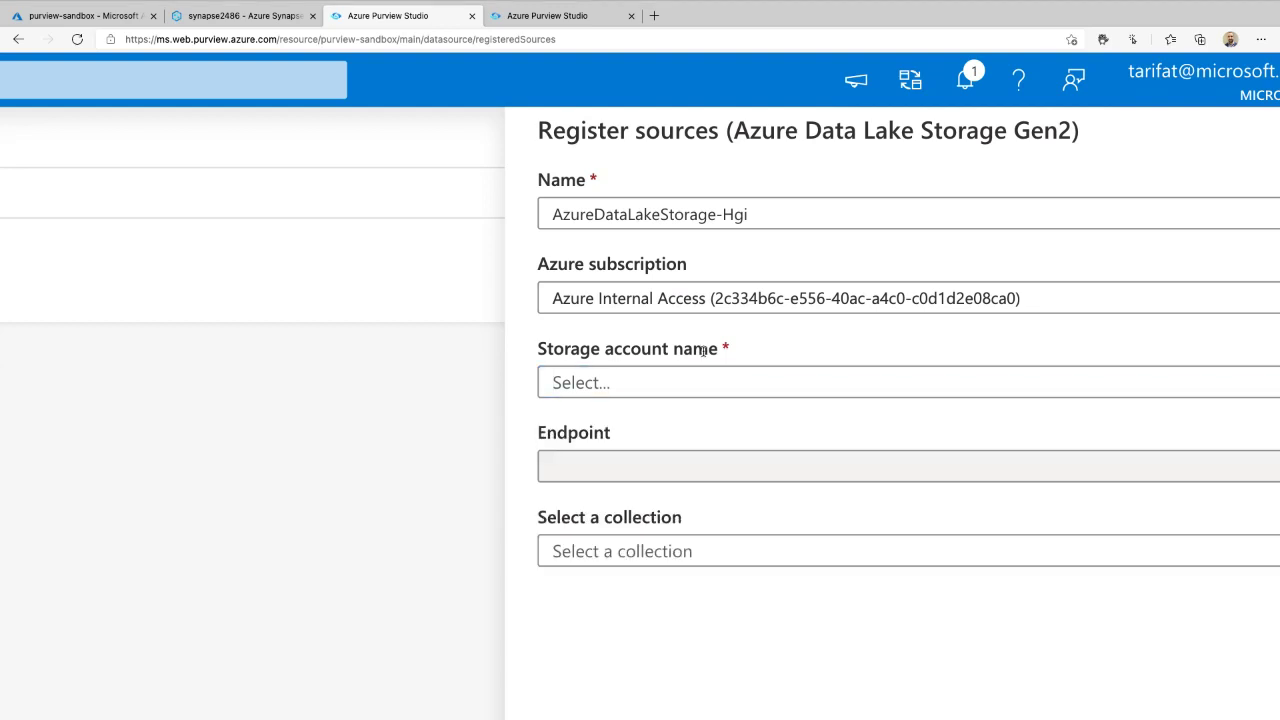
scroll(703, 350, "down", 2)
left_click(718, 318)
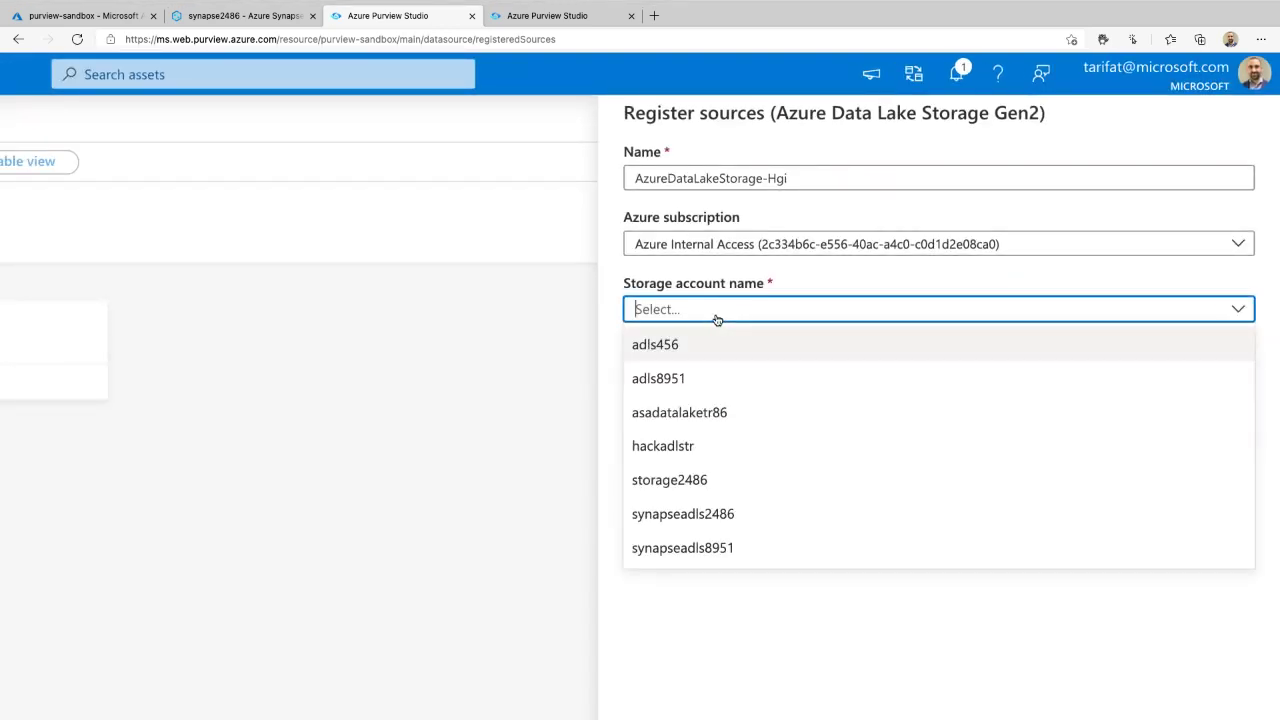
left_click(671, 347)
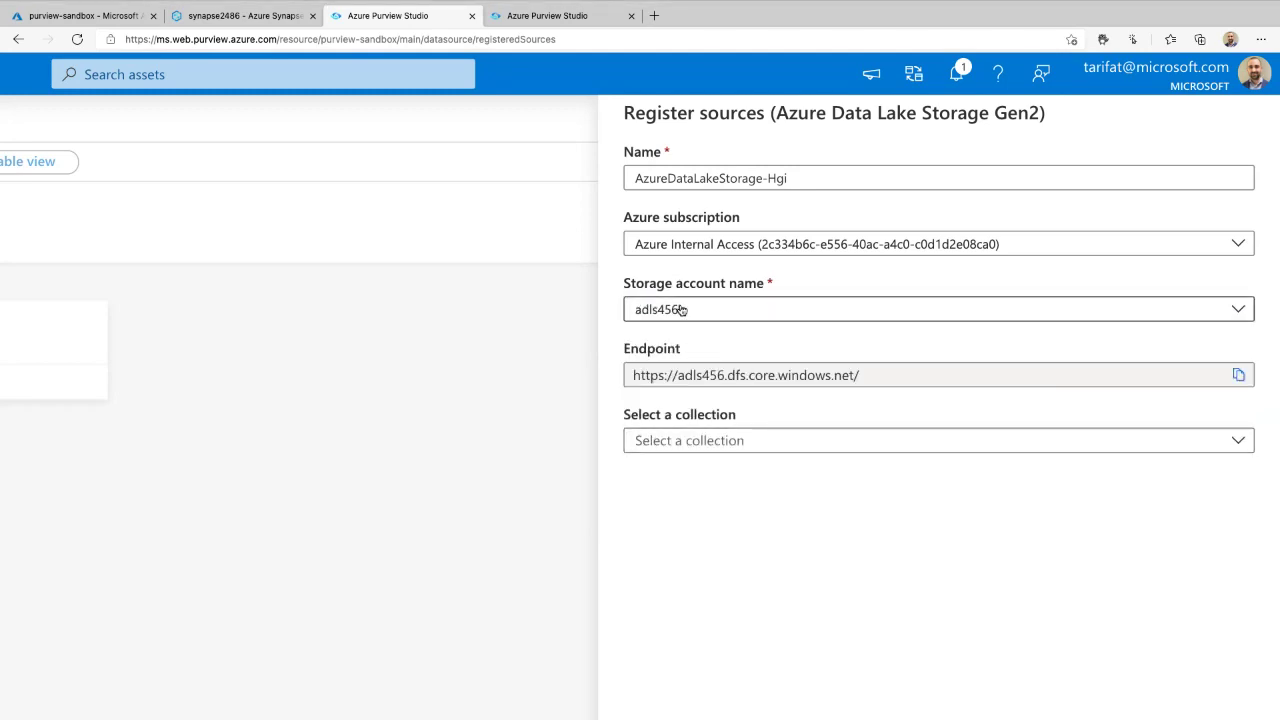
- Register the adls456 source as AzureDataLakeStorage-Hgi
key("ctrl+minus")
key("ctrl+minus")
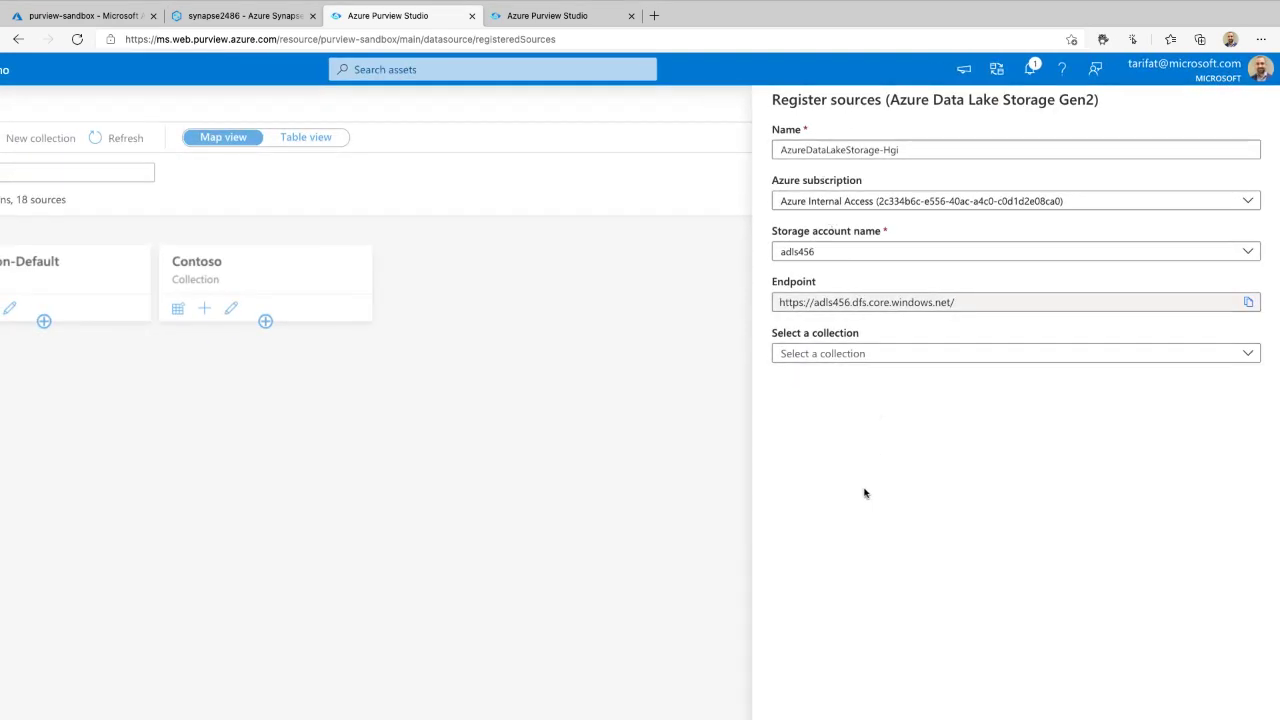
key("ctrl+minus")
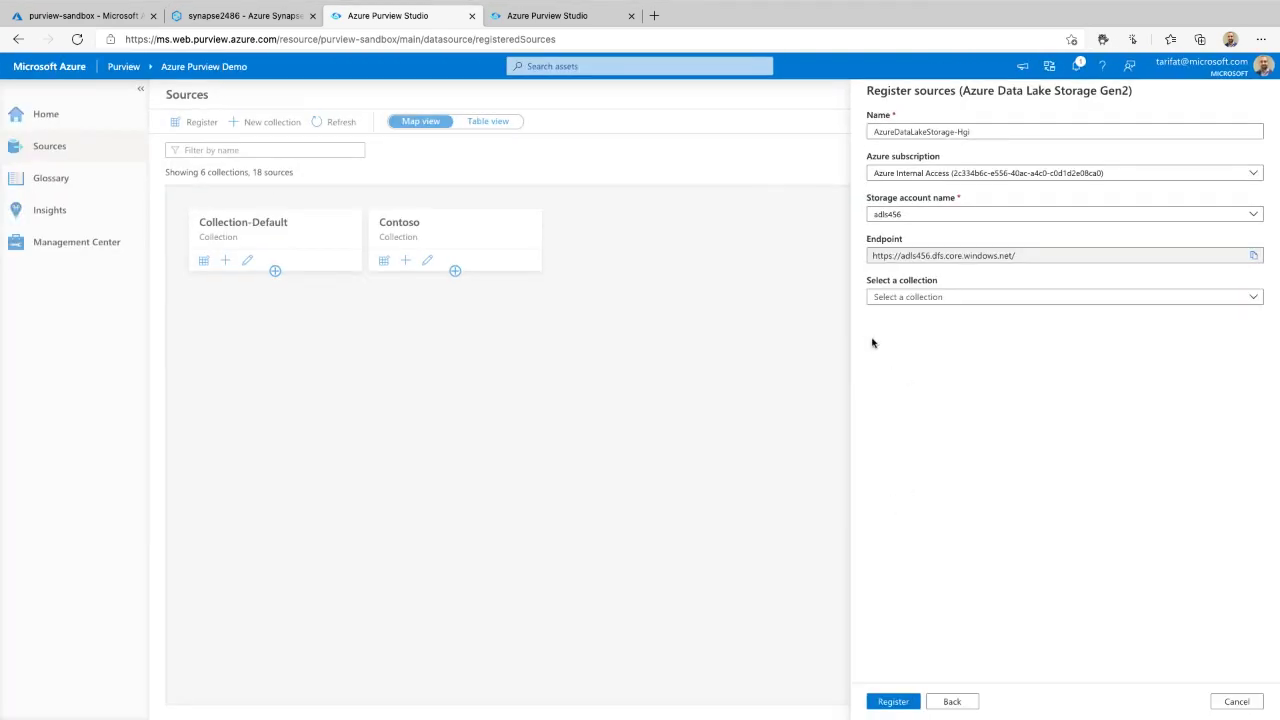
mouse_move(871, 340)
left_mouse_down()
mouse_move(937, 351)
mouse_move(982, 338)
left_mouse_up()
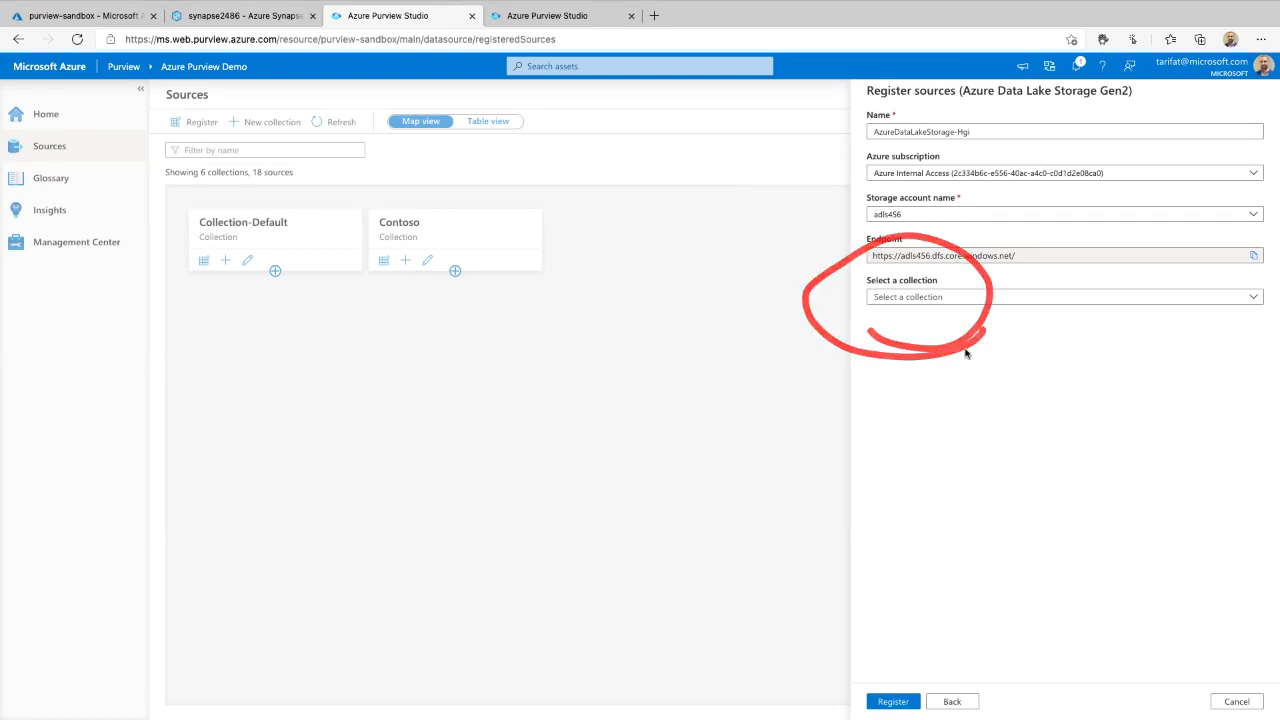
key("F1")
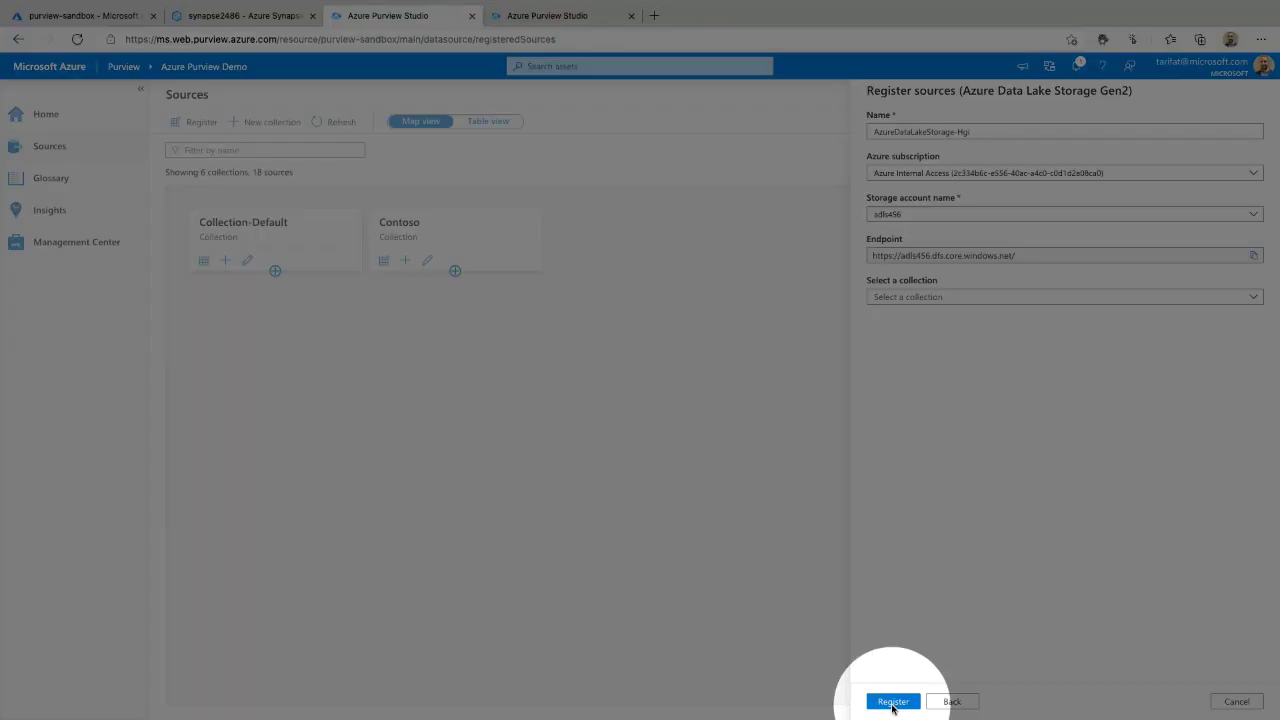
left_click(893, 702)
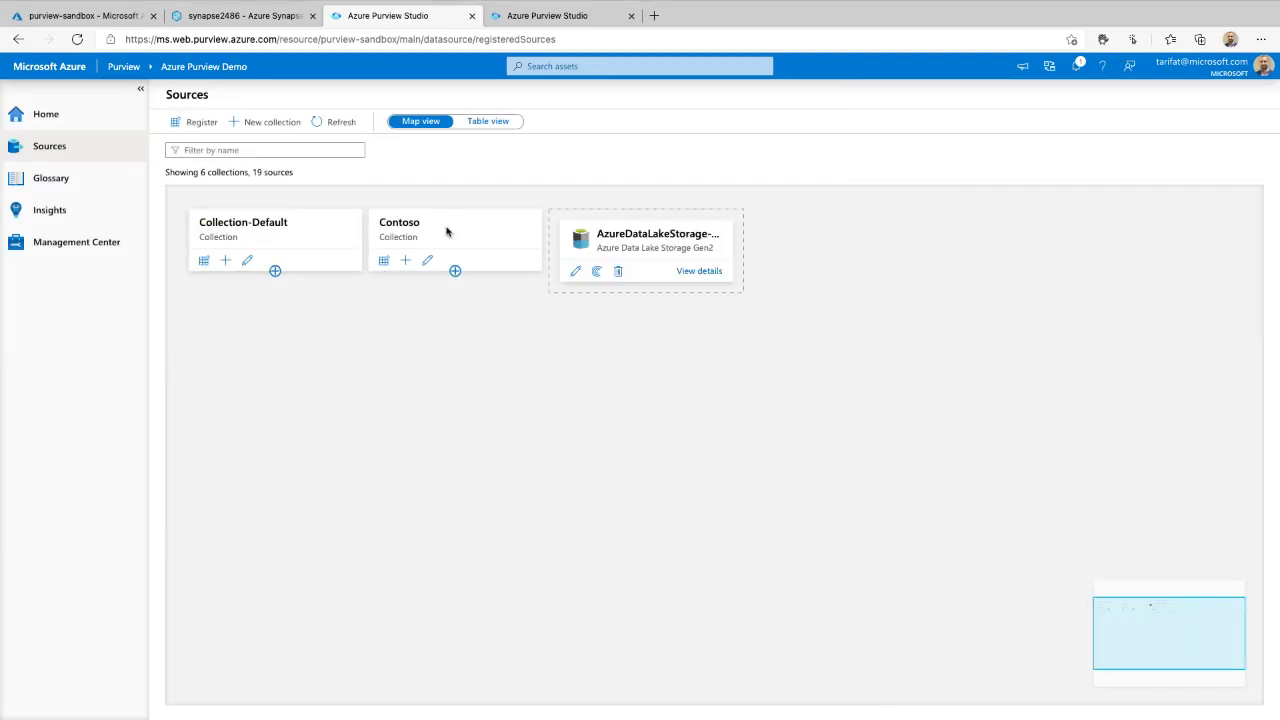
mouse_move(736, 207)
left_mouse_down()
mouse_move(545, 210)
mouse_move(550, 298)
mouse_move(750, 215)
mouse_move(743, 199)
left_mouse_up()
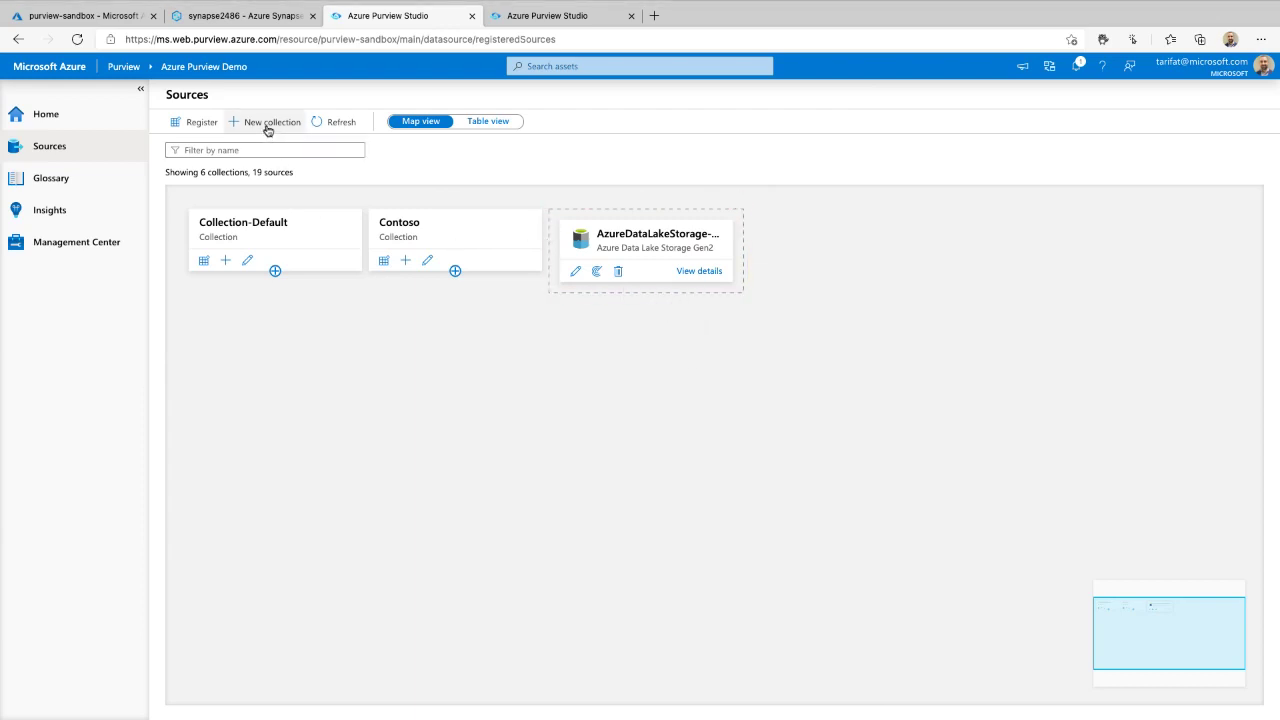
scroll(262, 128, "up", 5)
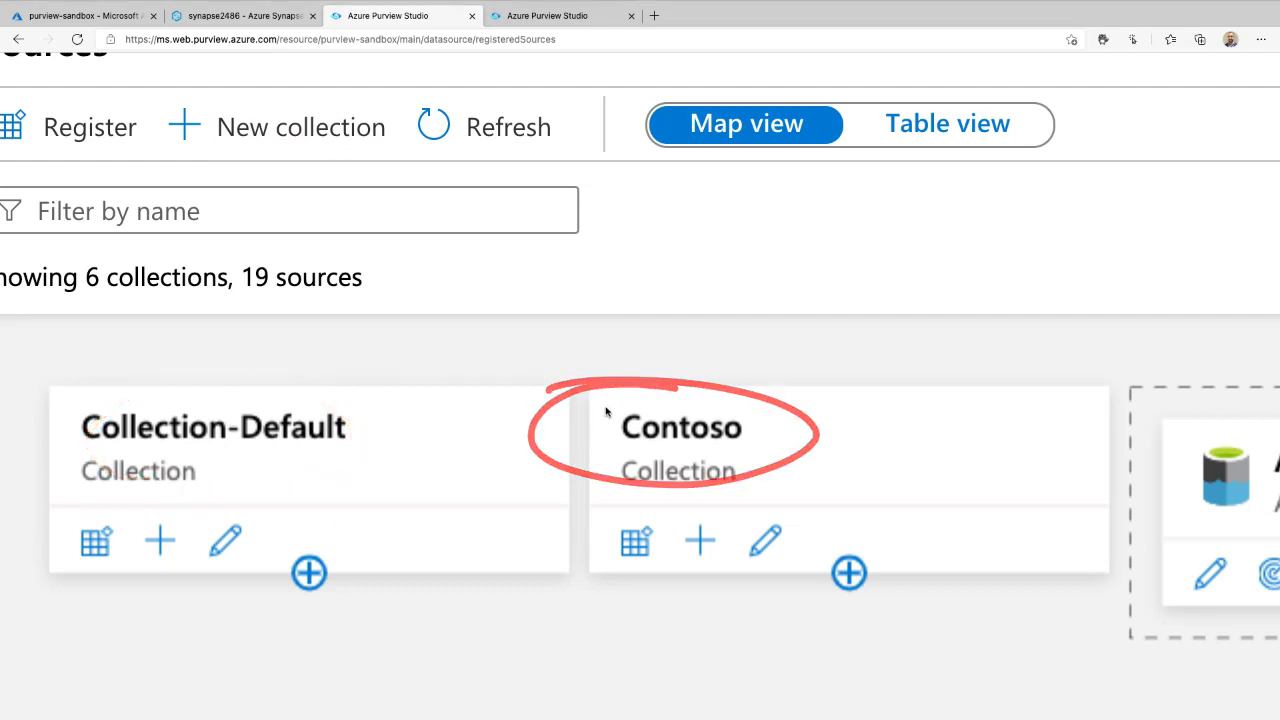
scroll(605, 413, "down", 5)
scroll(857, 511, "up", 5)
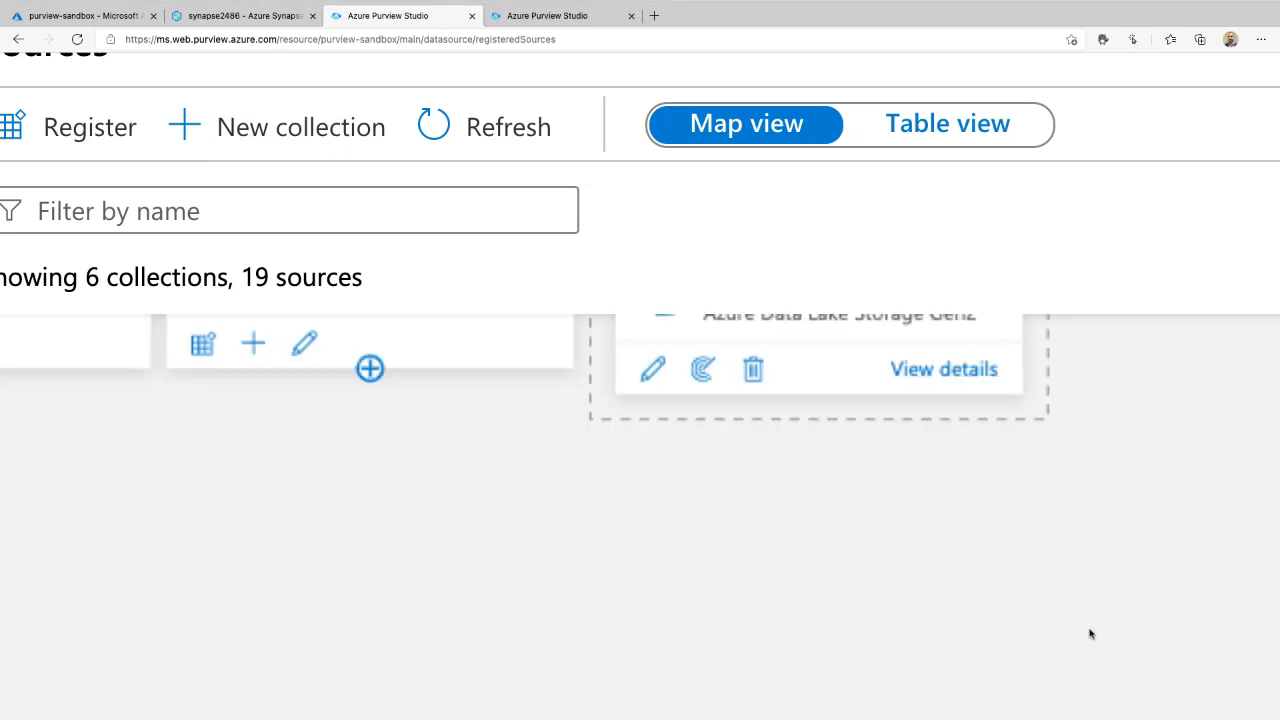
scroll(1037, 240, "down", 5)
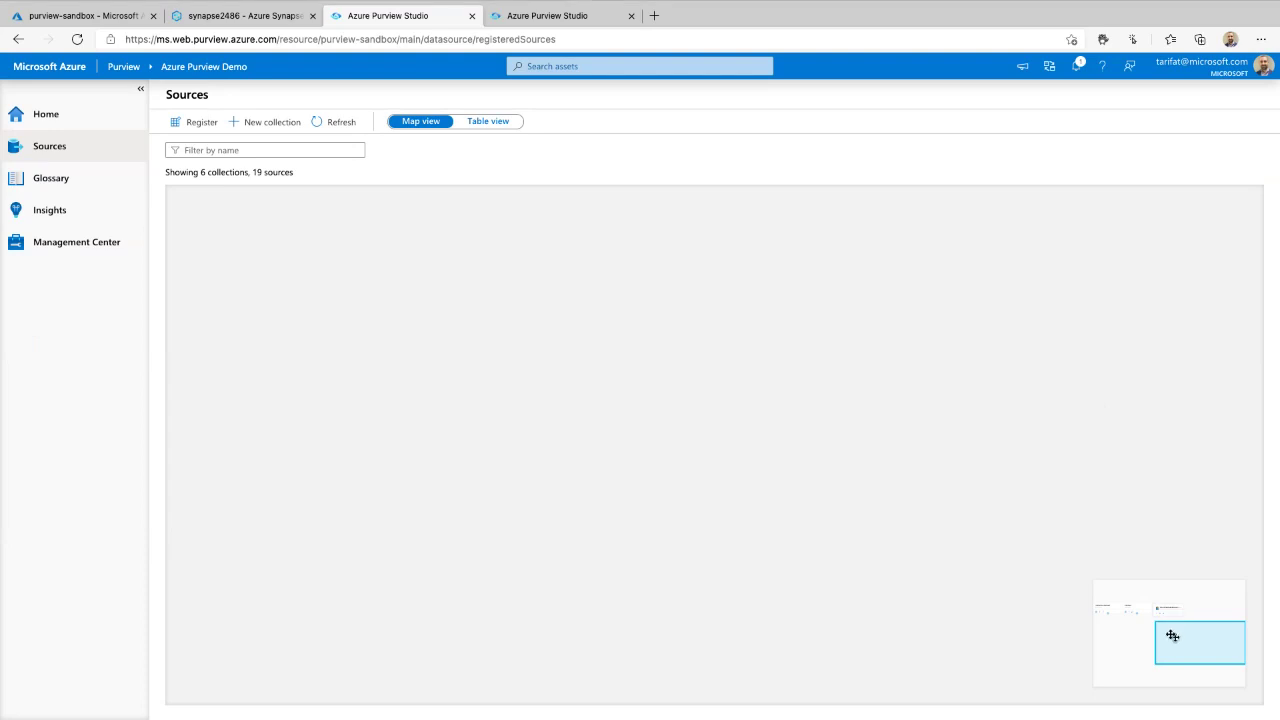
left_click_drag(1171, 637, 1080, 597)
left_click(55, 145)
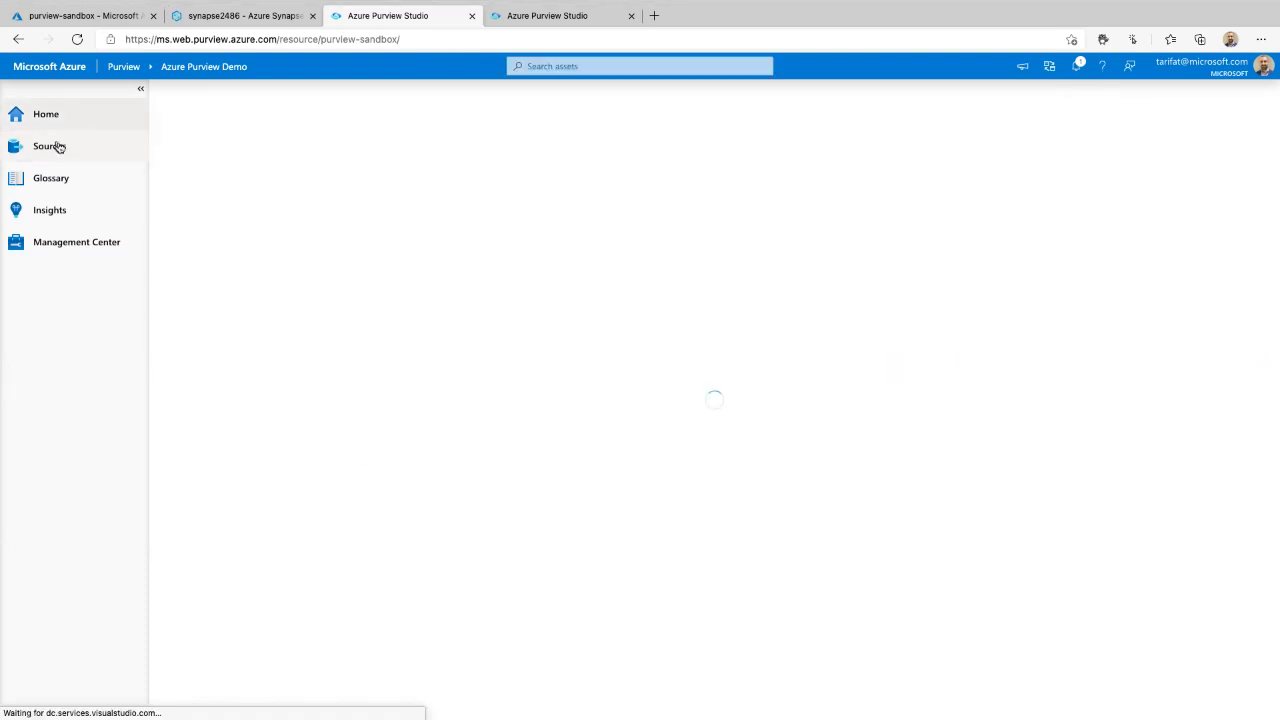
scroll(992, 568, "up", 1)
scroll(992, 567, "down", 1)
left_click_drag(1151, 635, 1161, 632)
left_click_drag(724, 573, 621, 411)
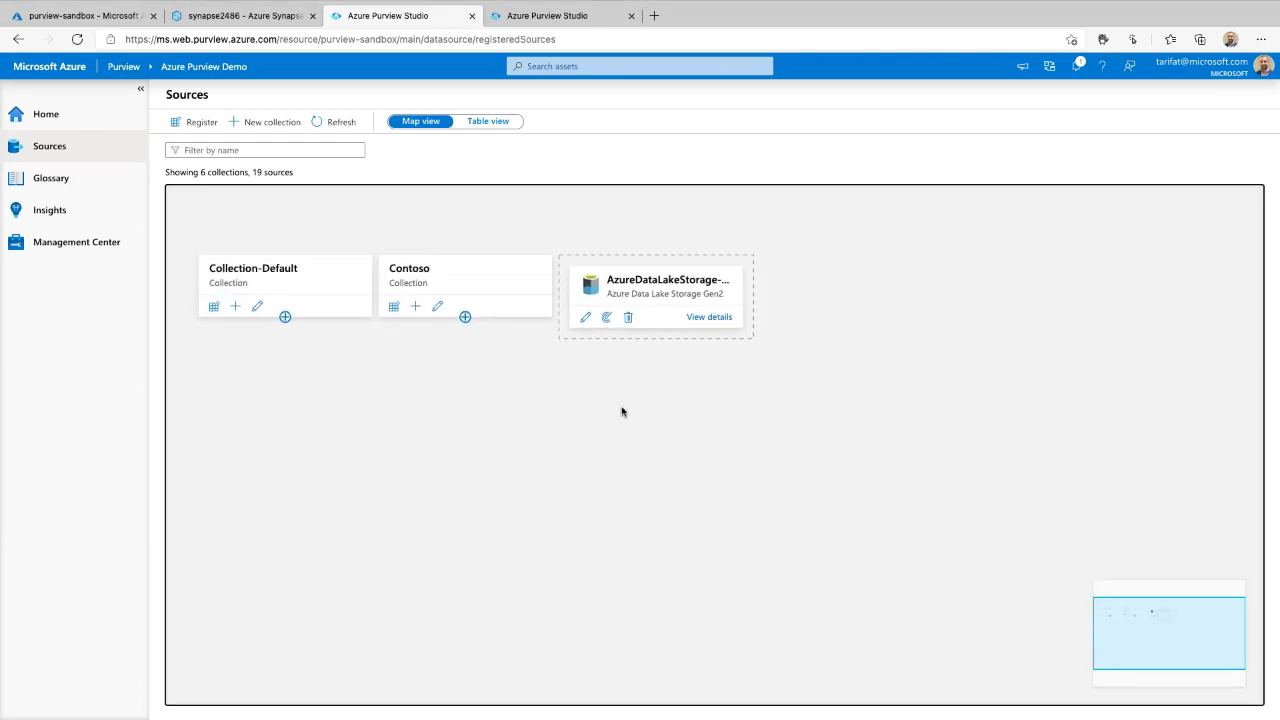
left_click(465, 317)
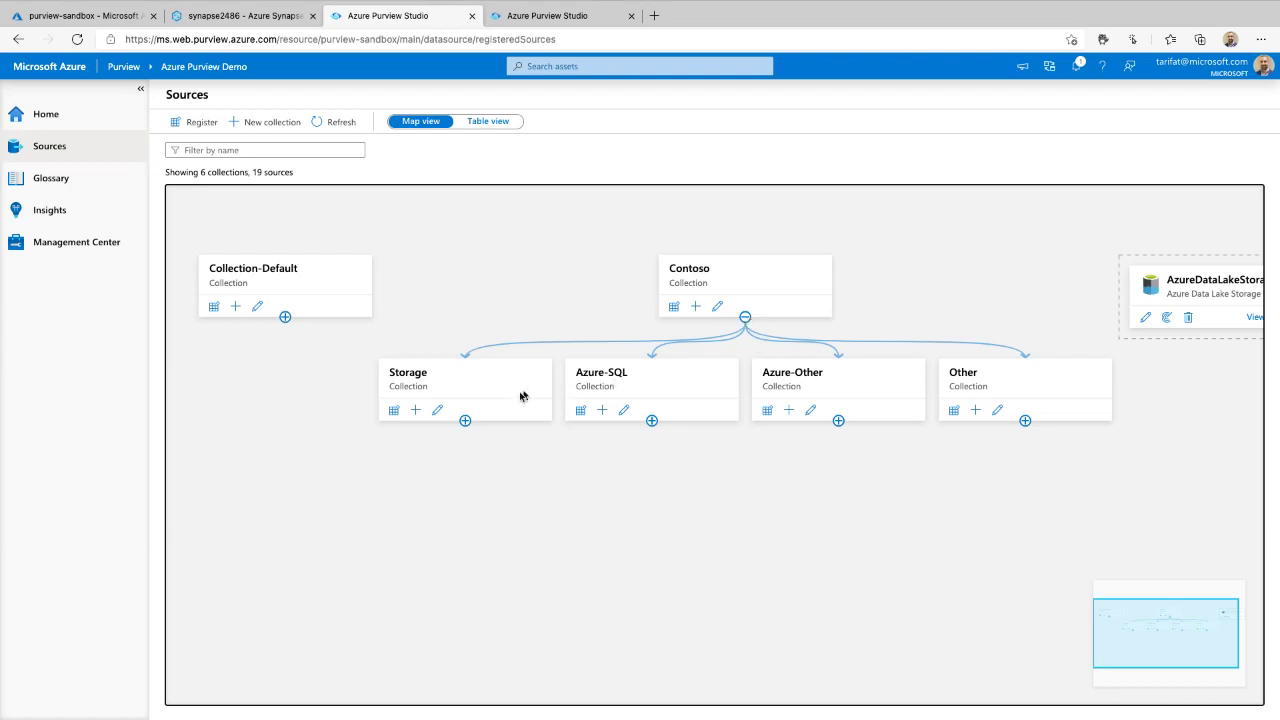
left_click(465, 420)
left_click(662, 420)
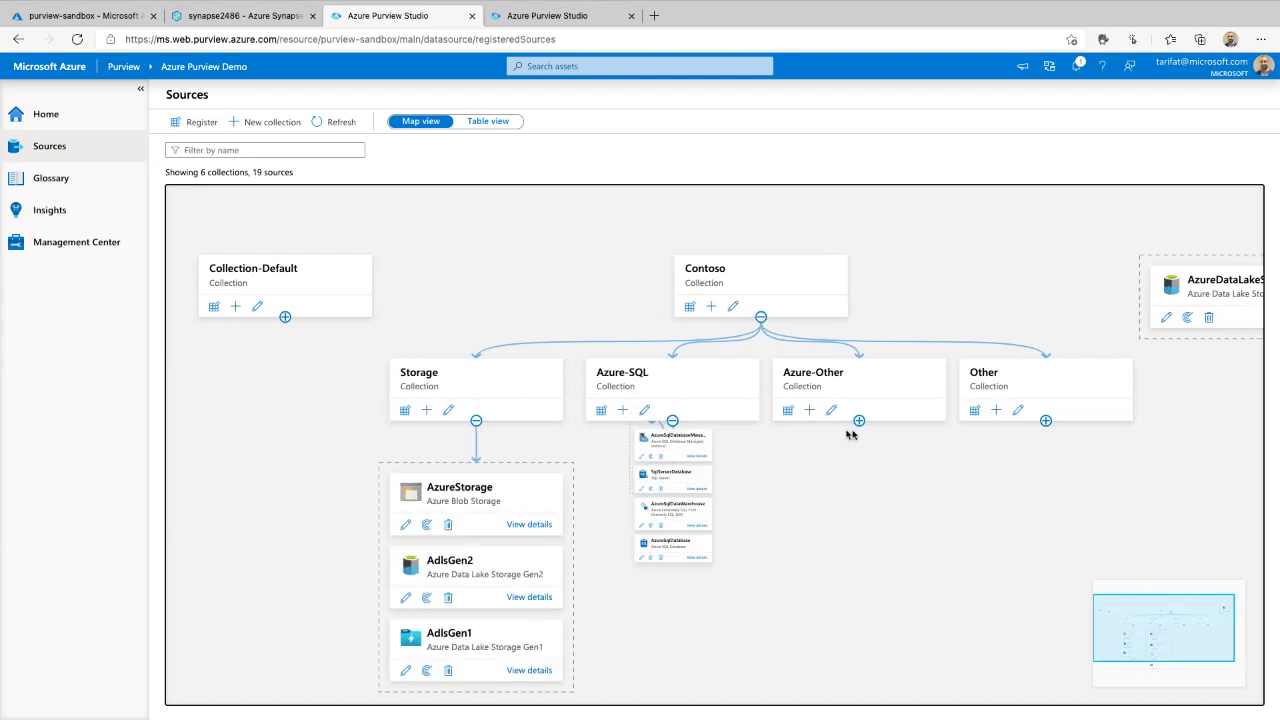
left_click(888, 420)
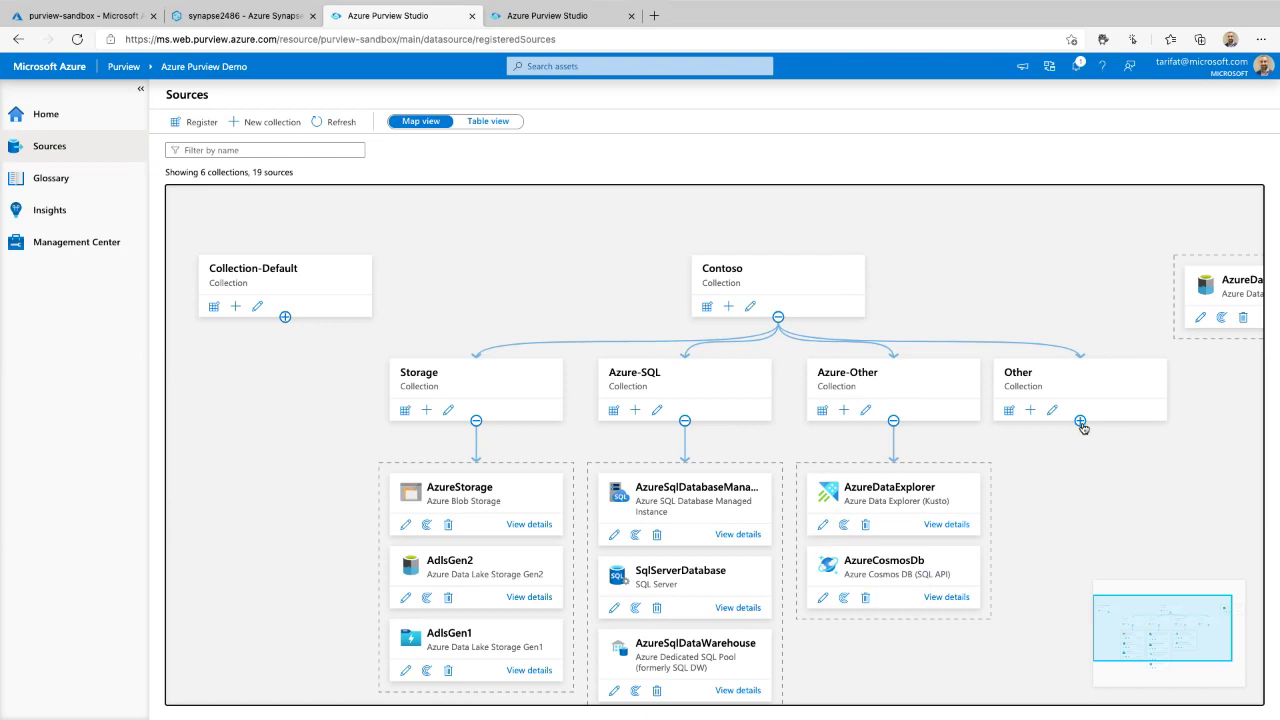
left_click(1080, 421)
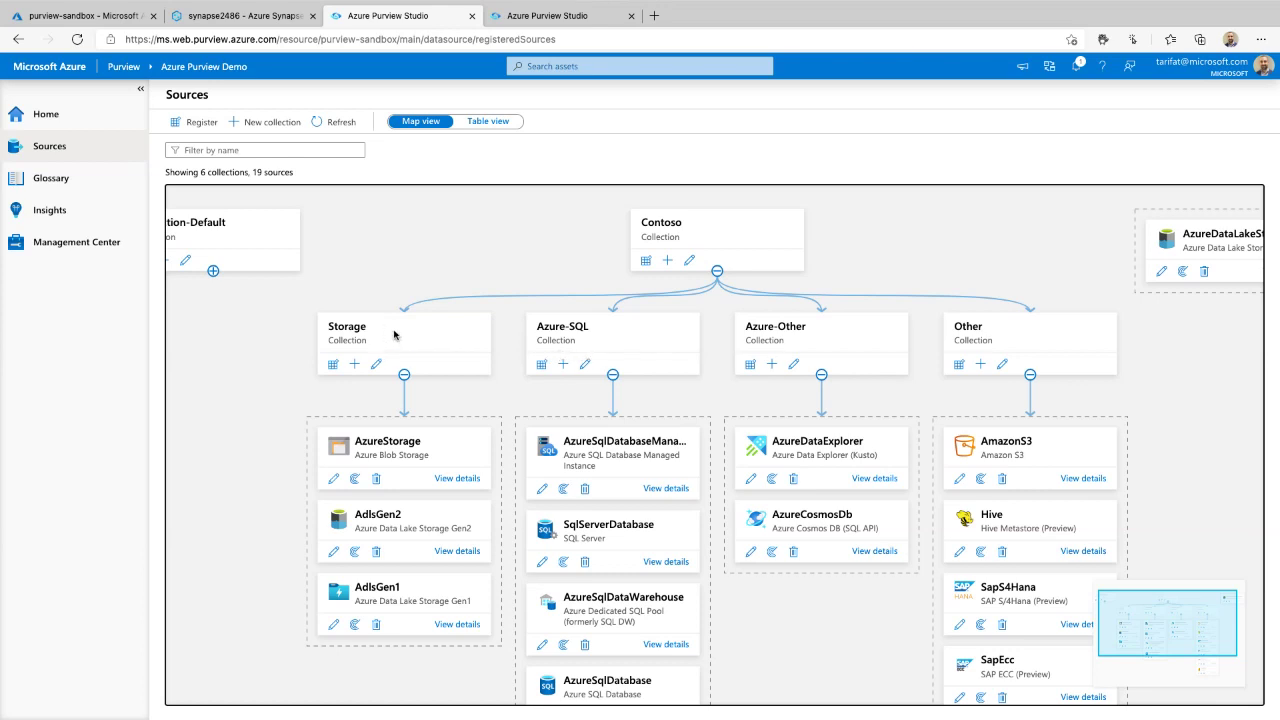
left_click(404, 374)
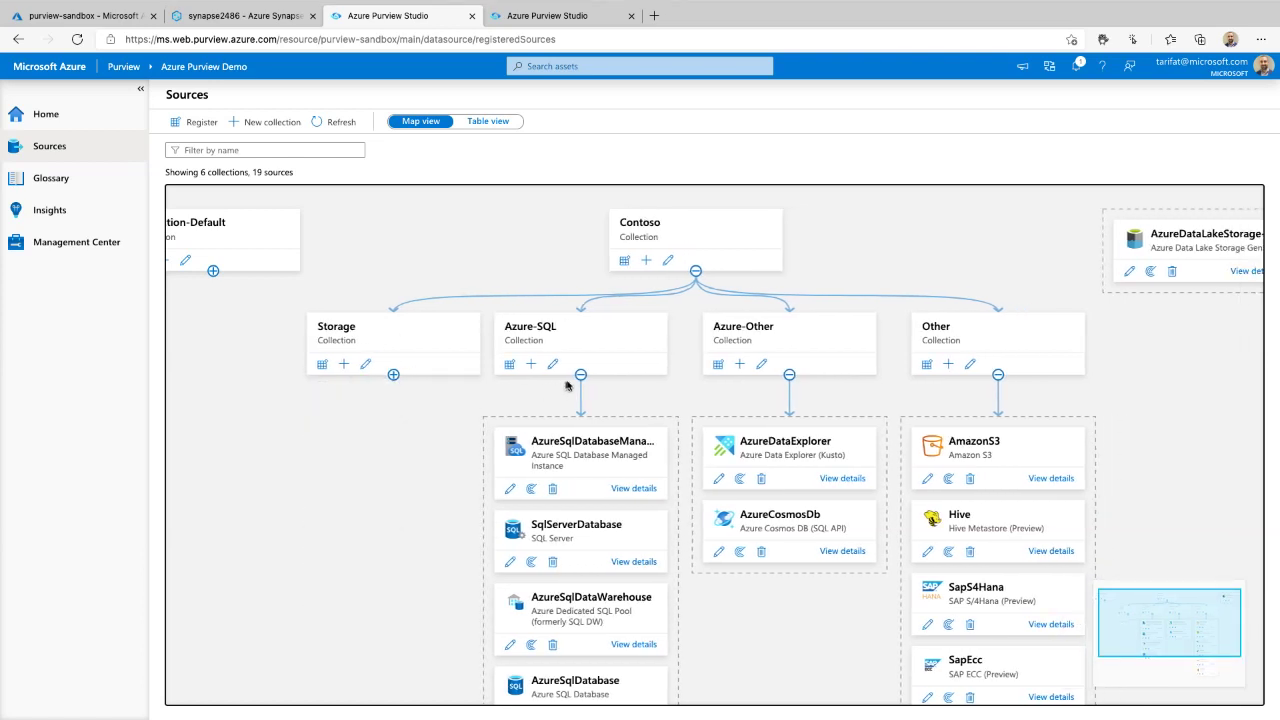
left_click(579, 375)
left_click(766, 375)
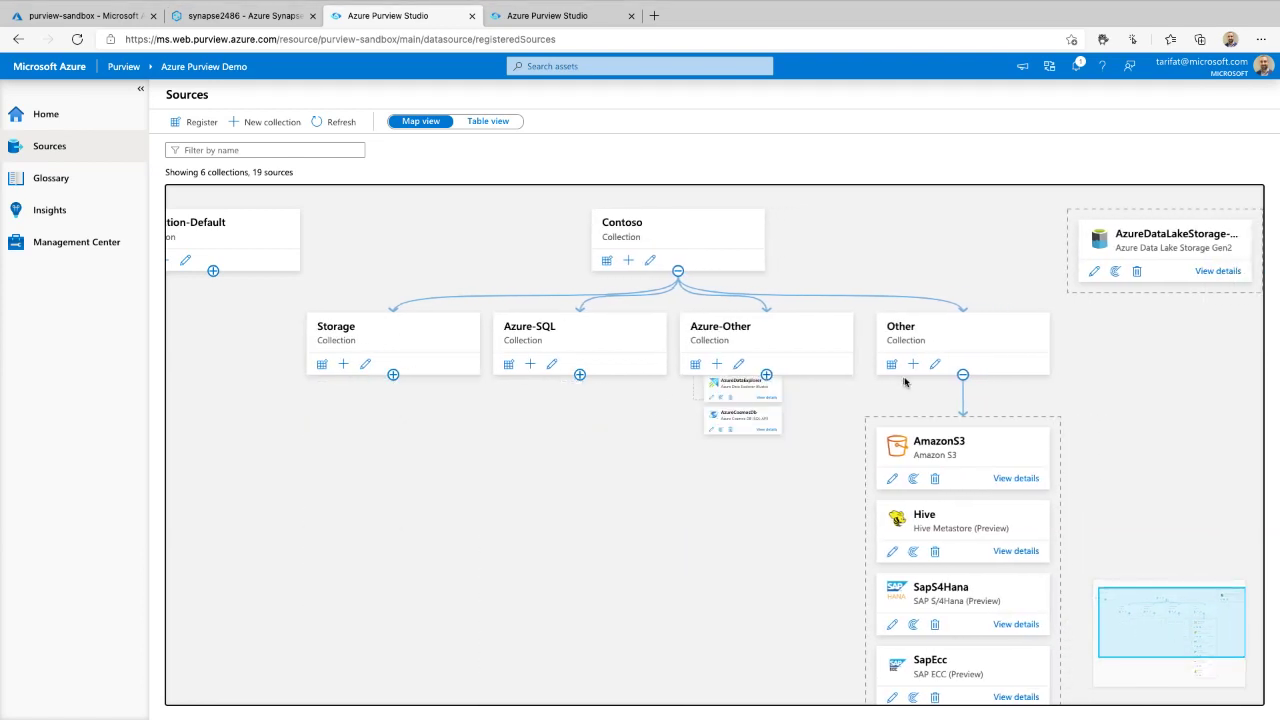
left_click(953, 376)
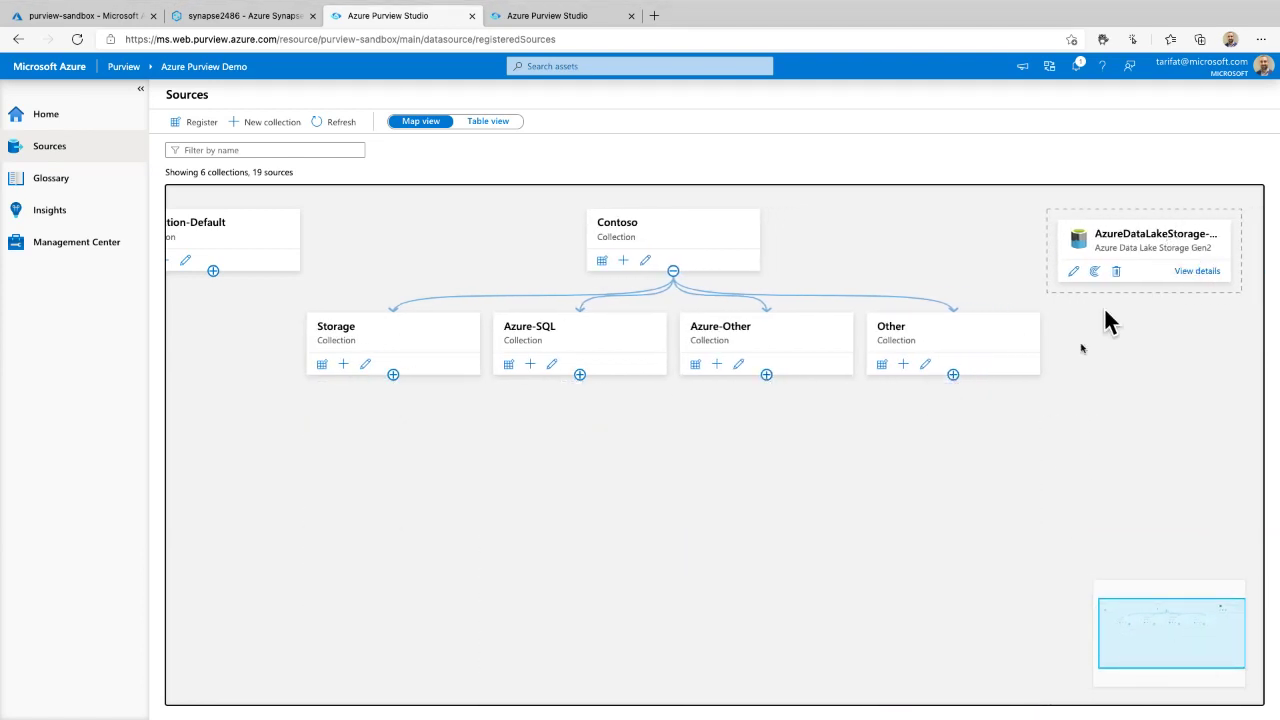
left_click(953, 376)
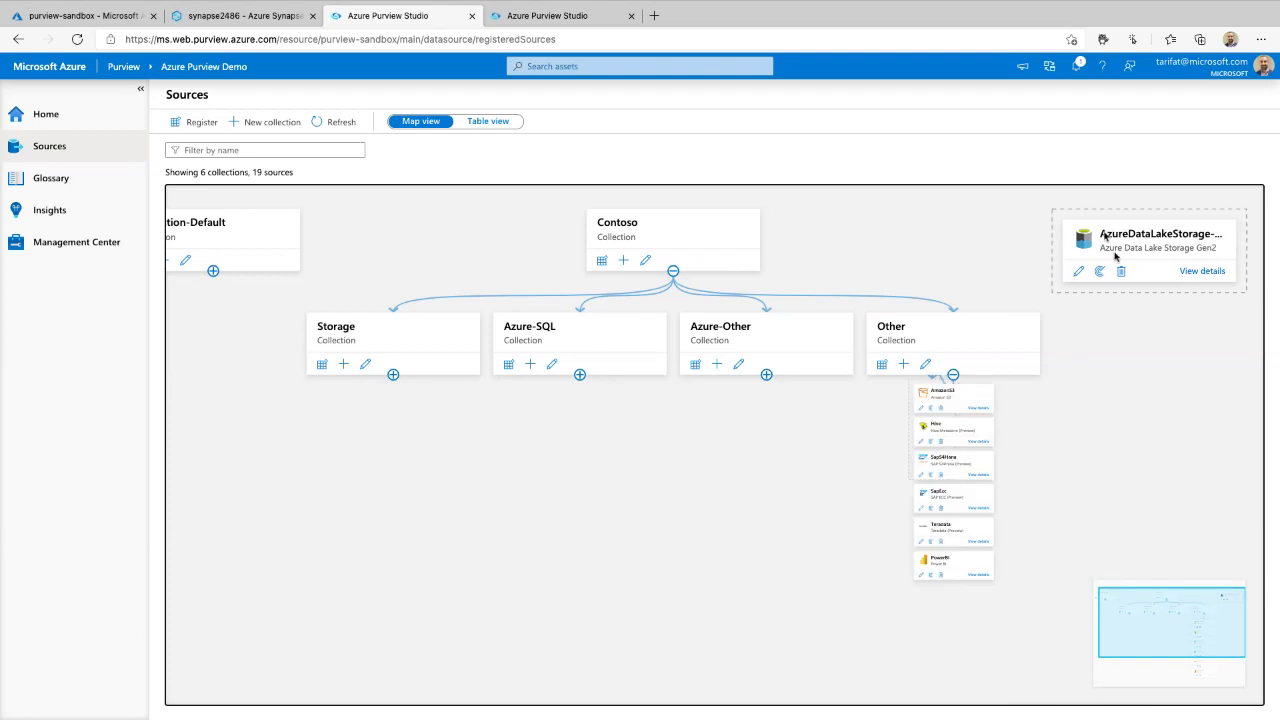
left_click(766, 375)
left_click(579, 375)
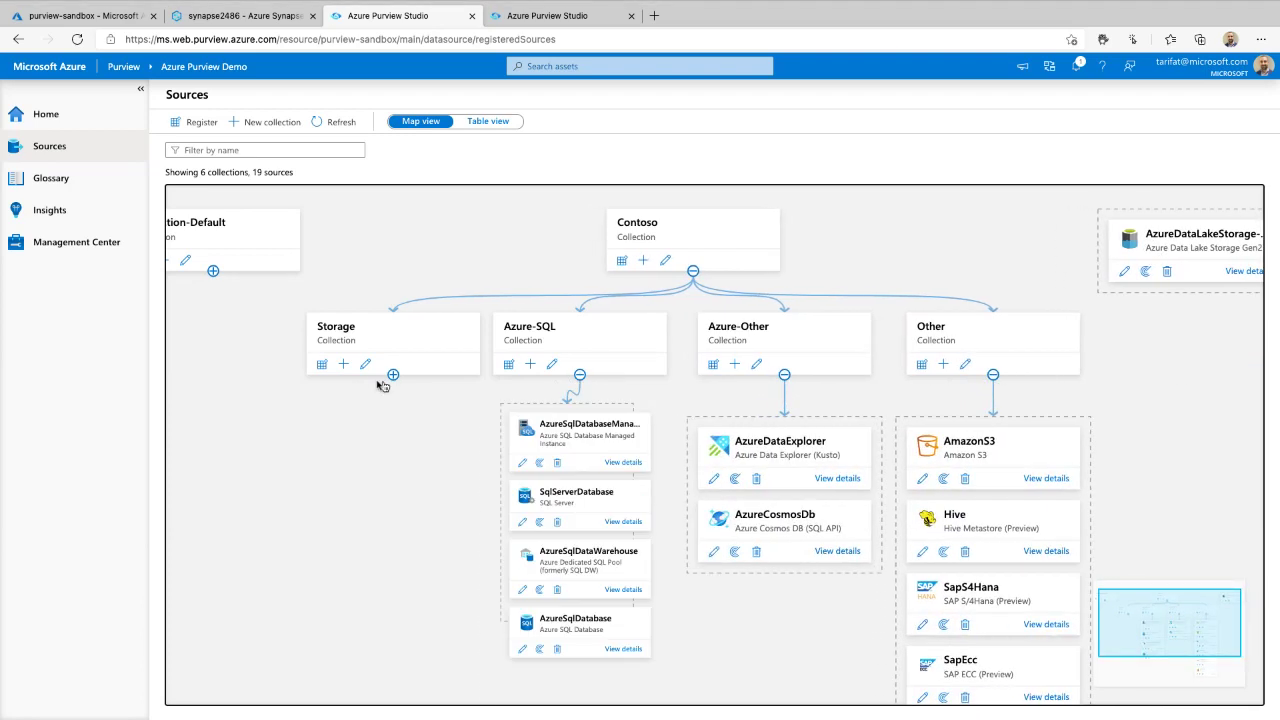
left_click(393, 375)
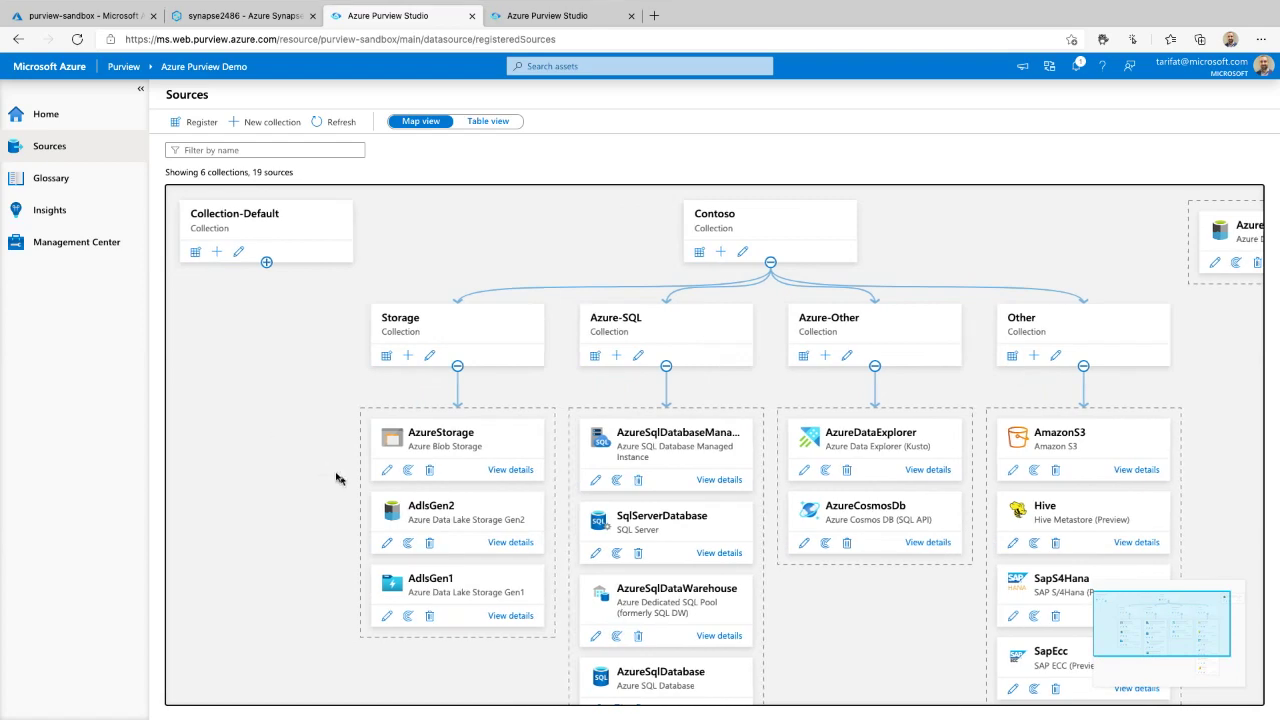
left_click_drag(335, 497, 309, 445)
left_click_drag(371, 312, 269, 317)
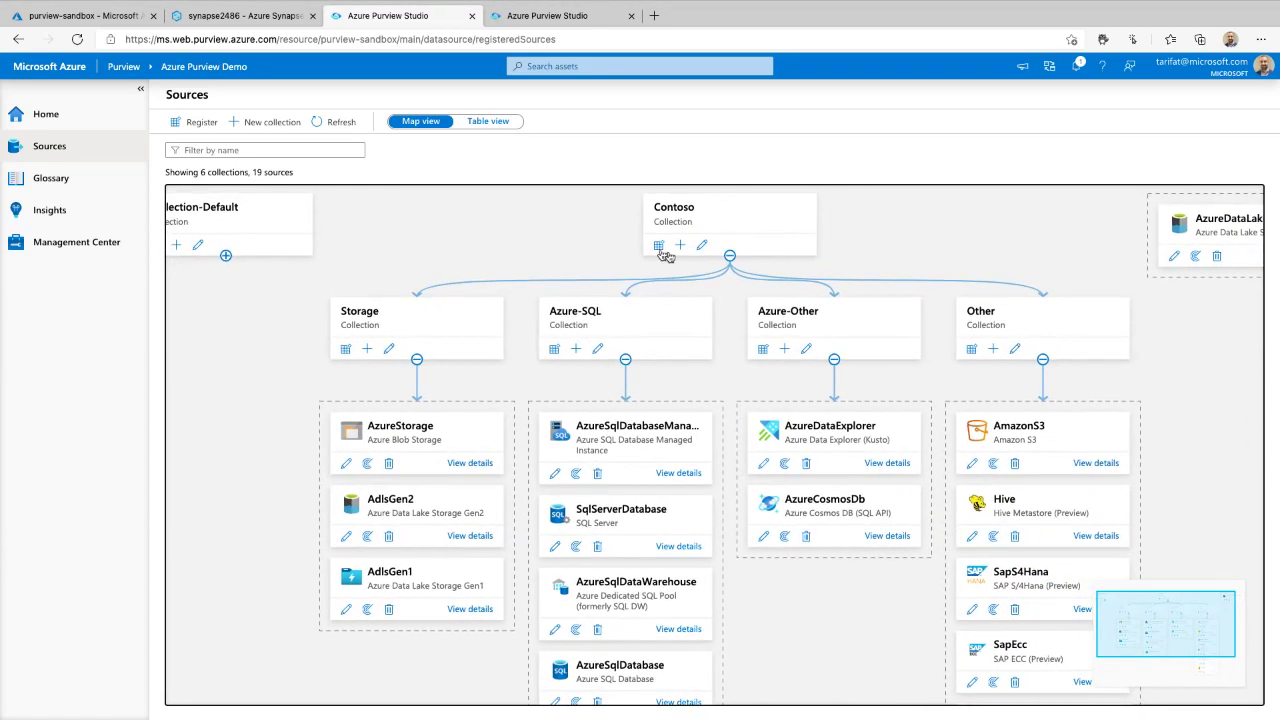
left_click(729, 256)
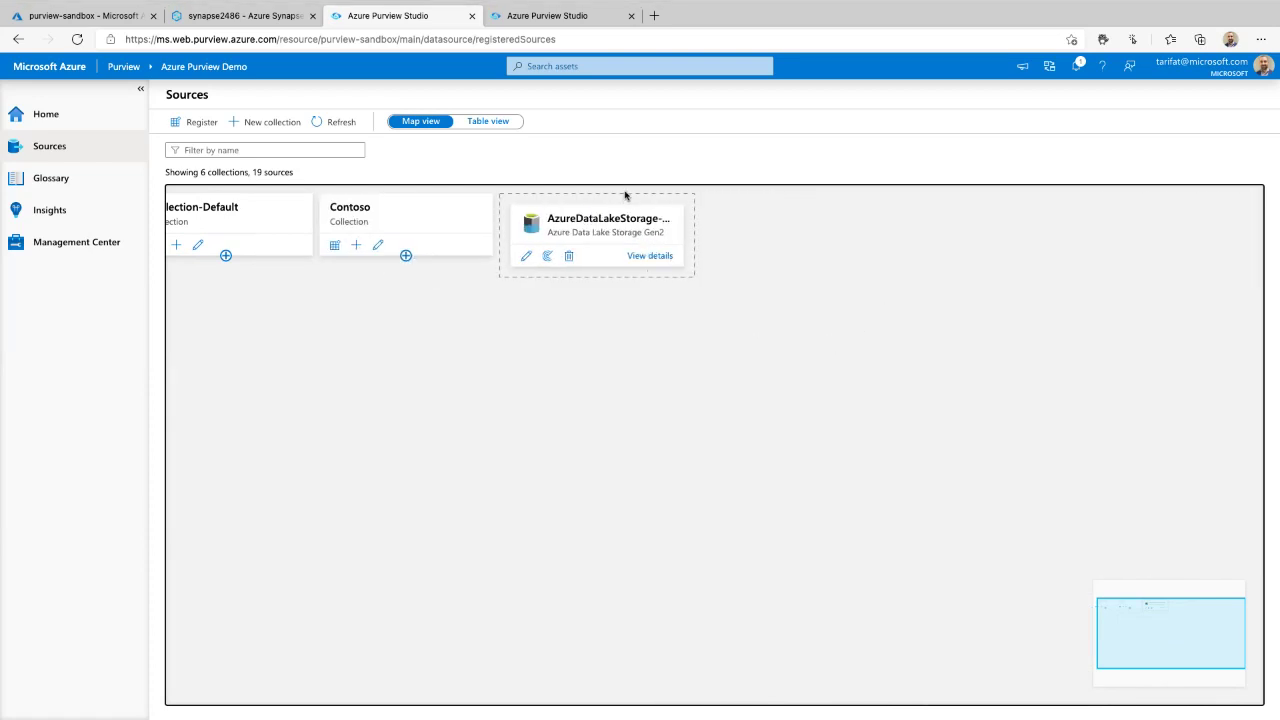
- Expand Collection-Default on the map to reveal Oracle-htl, AzureSqlDatabase-JND and the Data Lake Storage Gen2 source
mouse_move(690, 265)
left_mouse_down()
mouse_move(680, 175)
mouse_move(502, 212)
mouse_move(686, 285)
left_mouse_up()
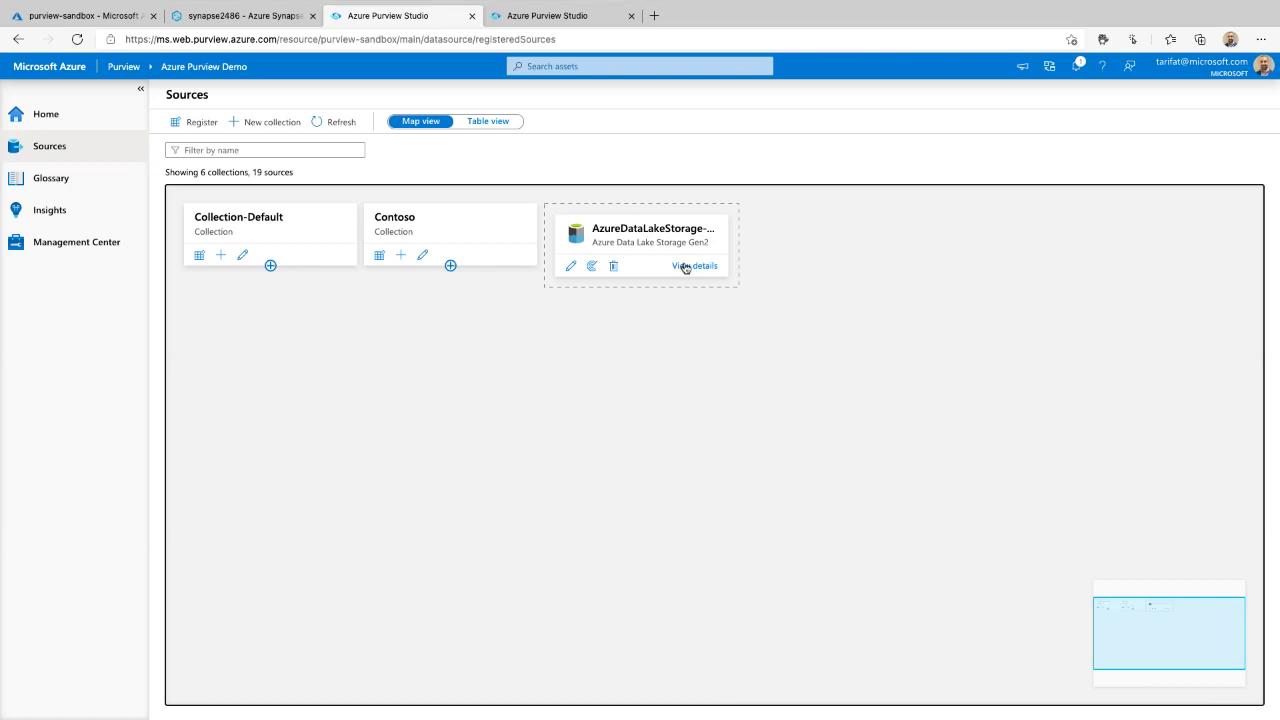
left_click(269, 266)
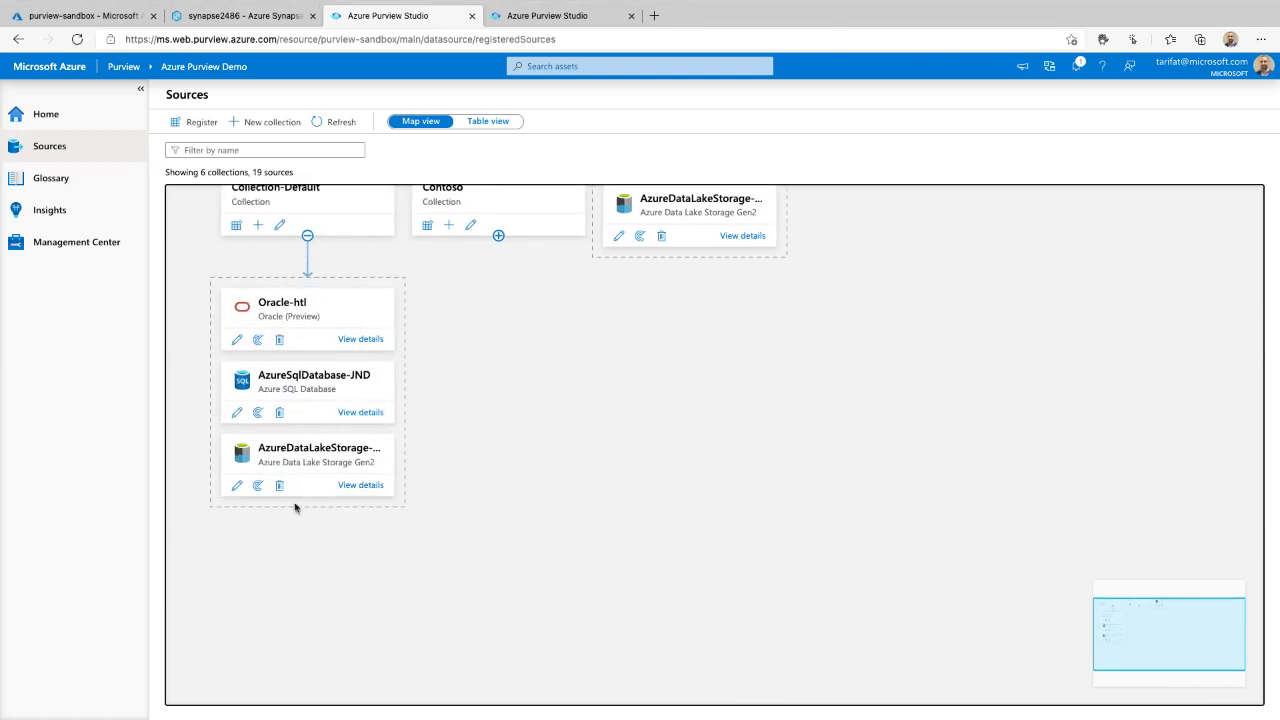
scroll(254, 512, "up", 5)
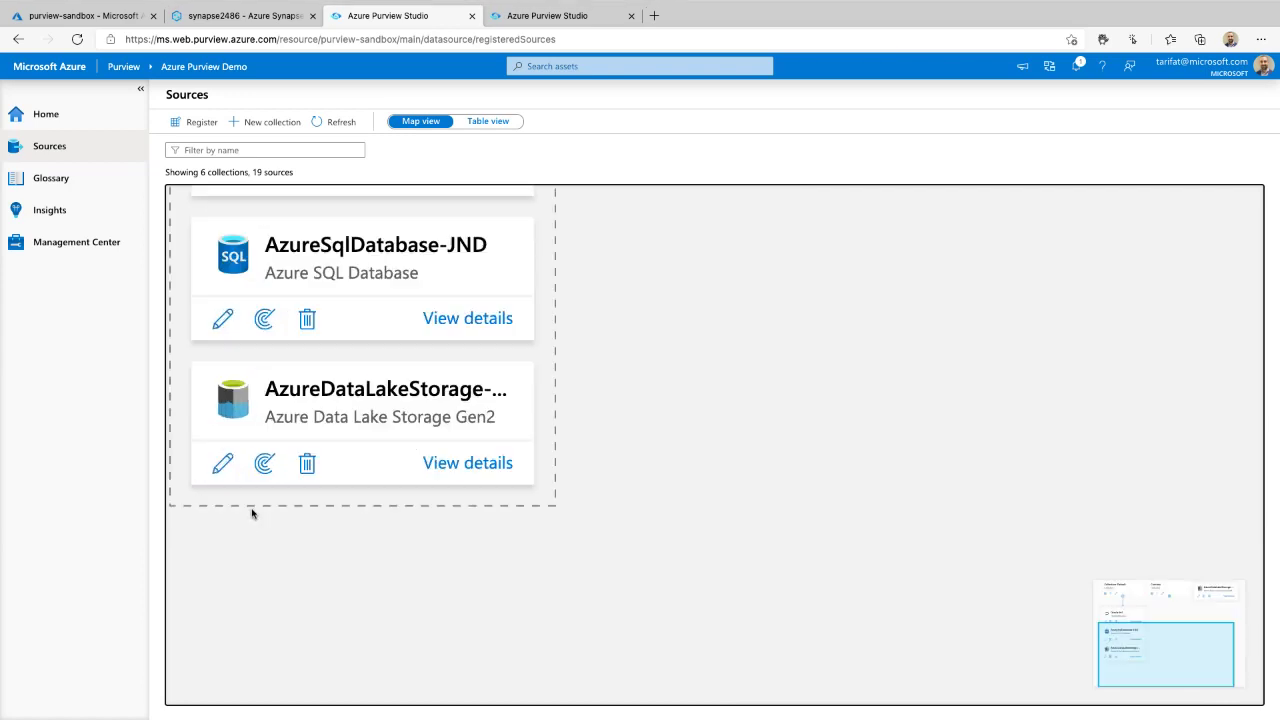
scroll(254, 512, "down", 2)
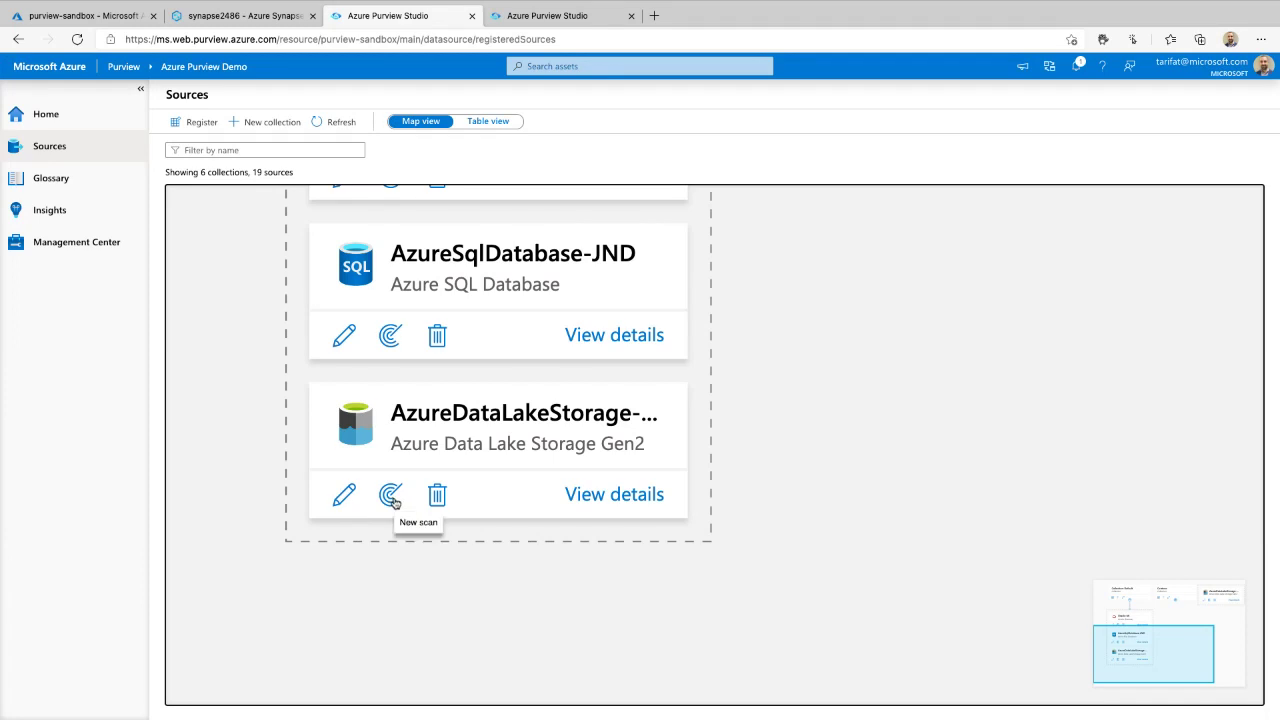
- Start new scan Scan-zqO on AzureDataLakeStorage-kl2 and list its credential choices, zoomed out to fit the form
left_click(391, 497)
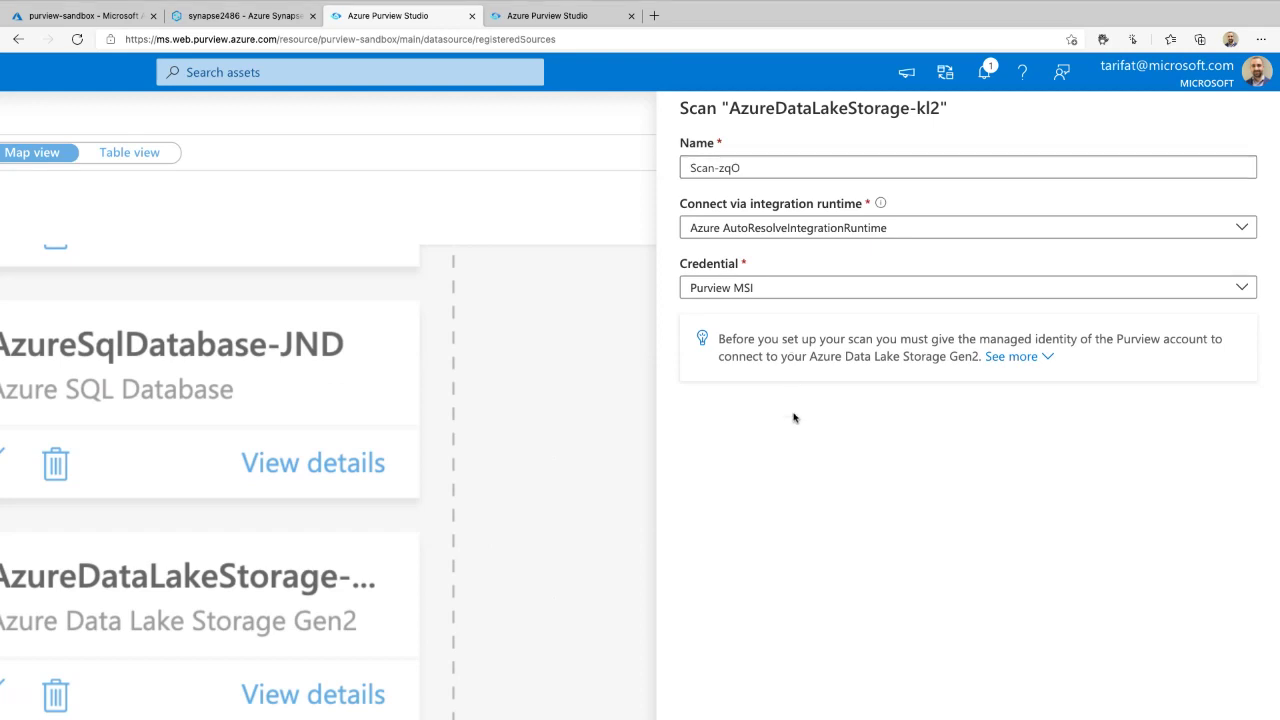
key("ctrl+minus")
key("ctrl+minus")
key("ctrl+minus")
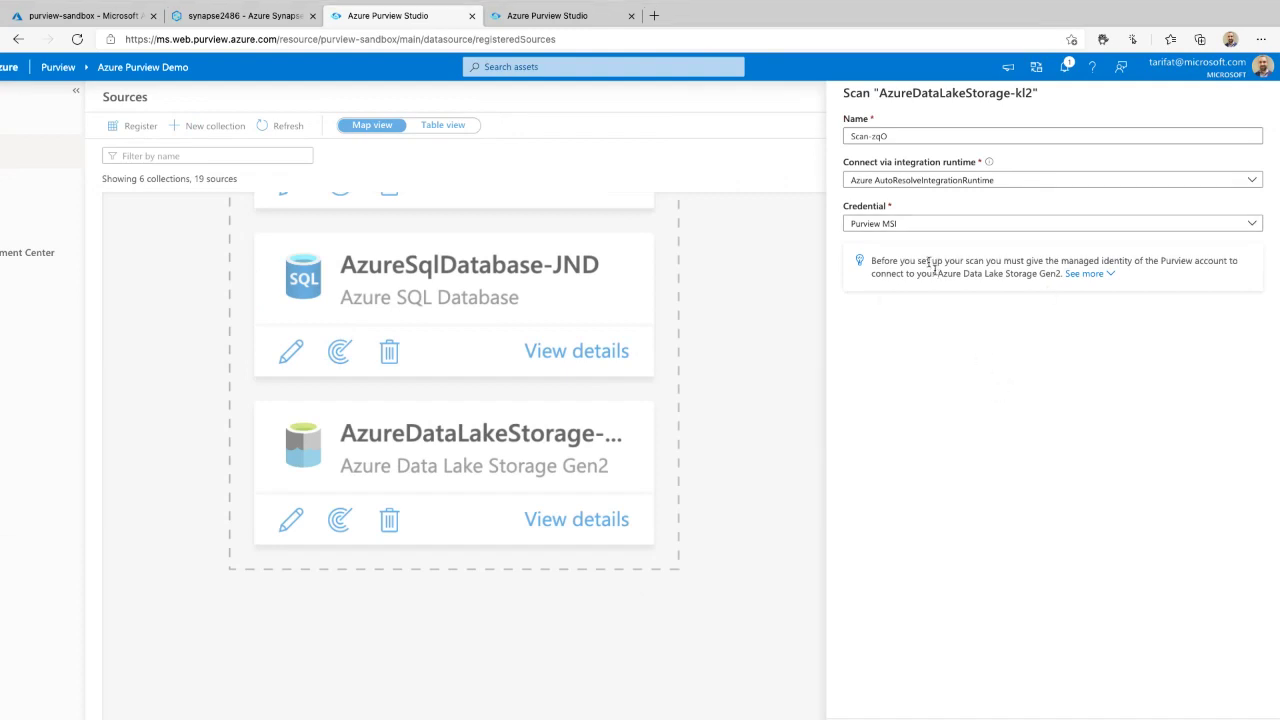
key("ctrl+minus")
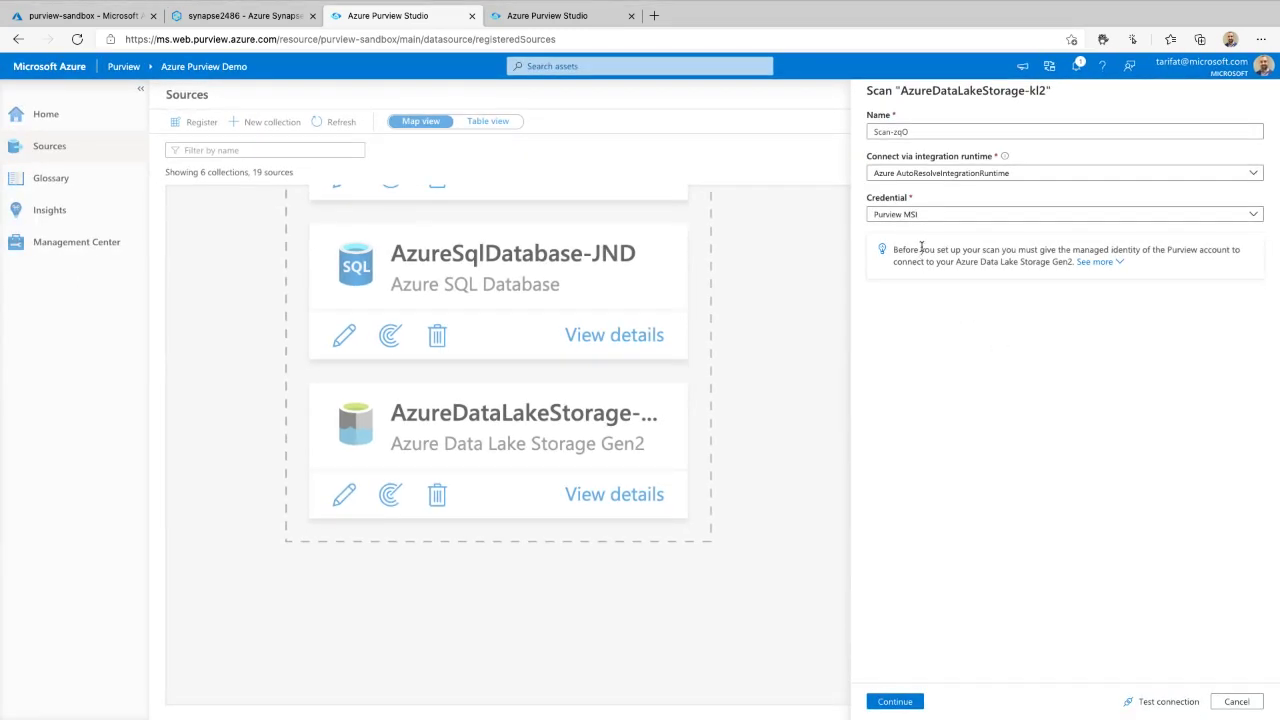
left_click(921, 216)
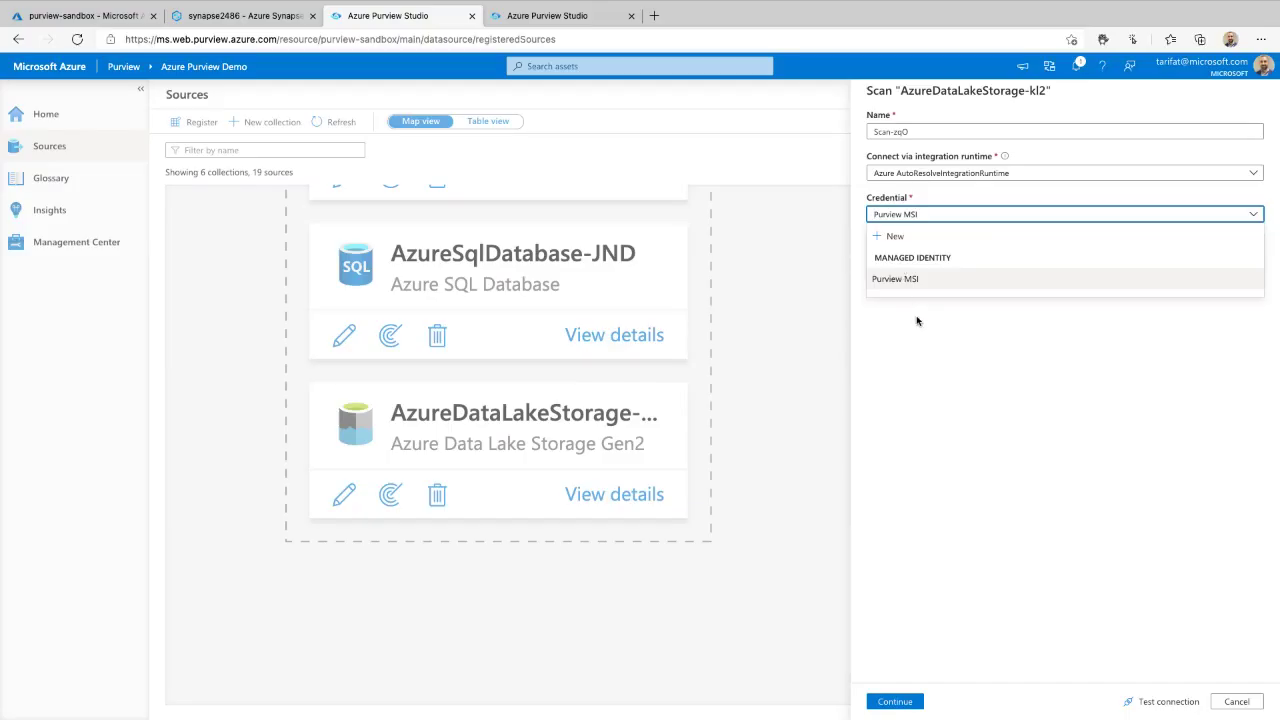
- Keep the Purview MSI credential, run a successful connection test, and continue
left_click(917, 320)
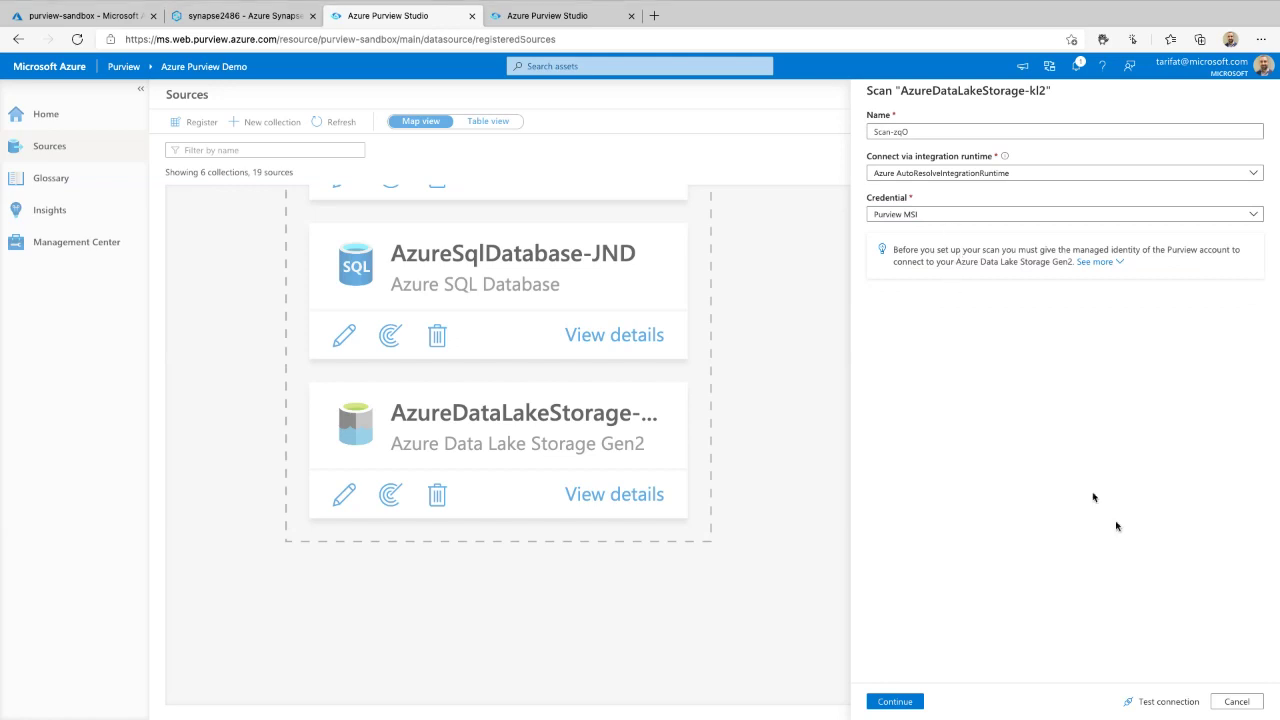
left_click(1150, 702)
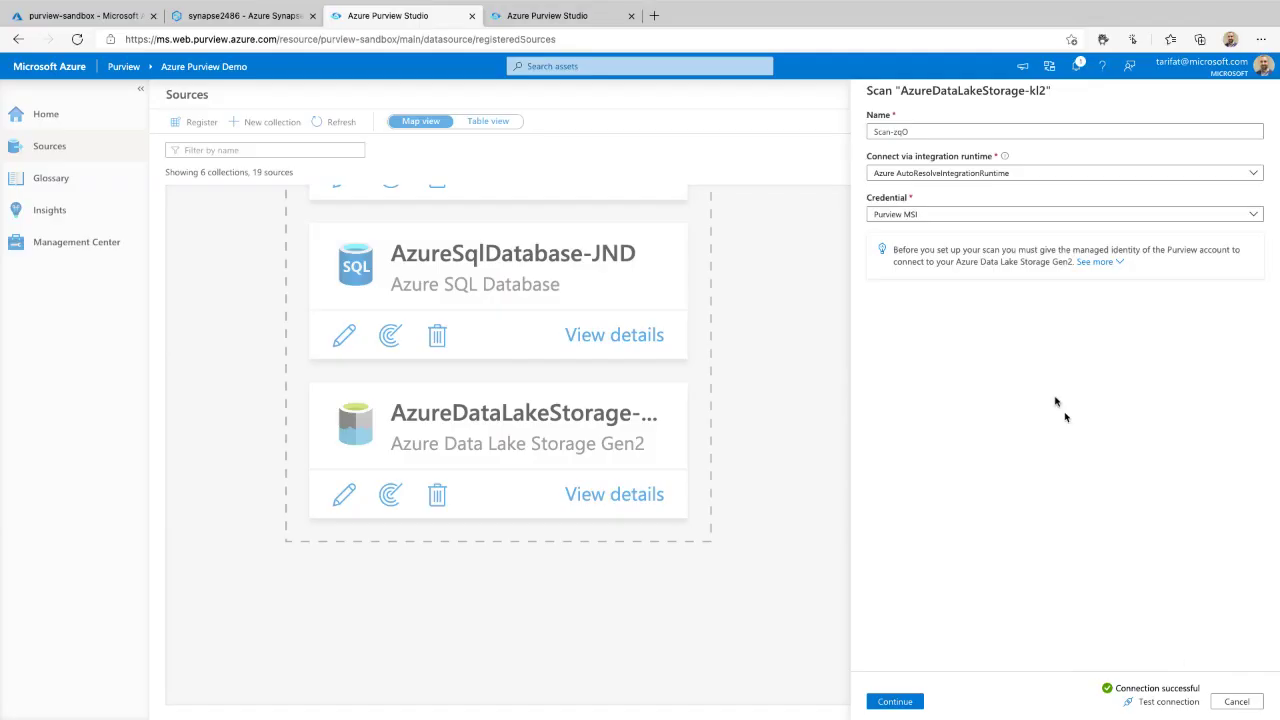
mouse_move(917, 285)
left_mouse_down()
mouse_move(1215, 256)
mouse_move(899, 222)
mouse_move(975, 303)
left_mouse_up()
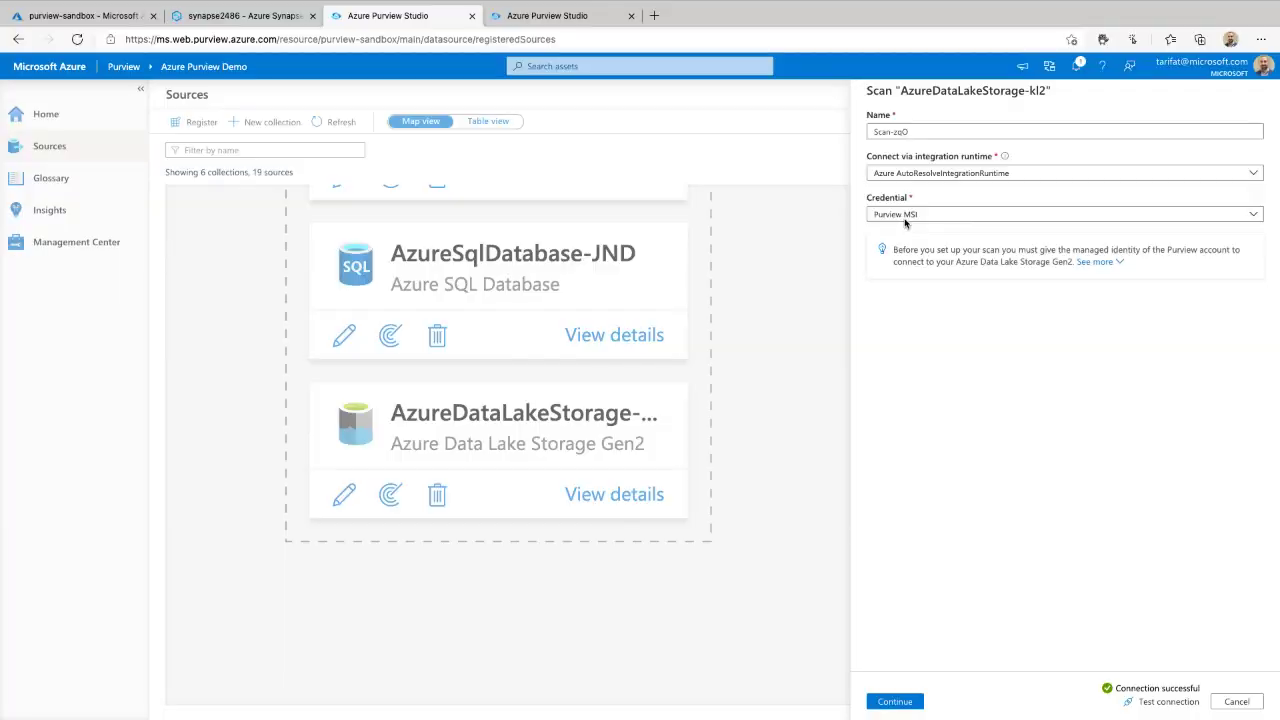
left_click(905, 218)
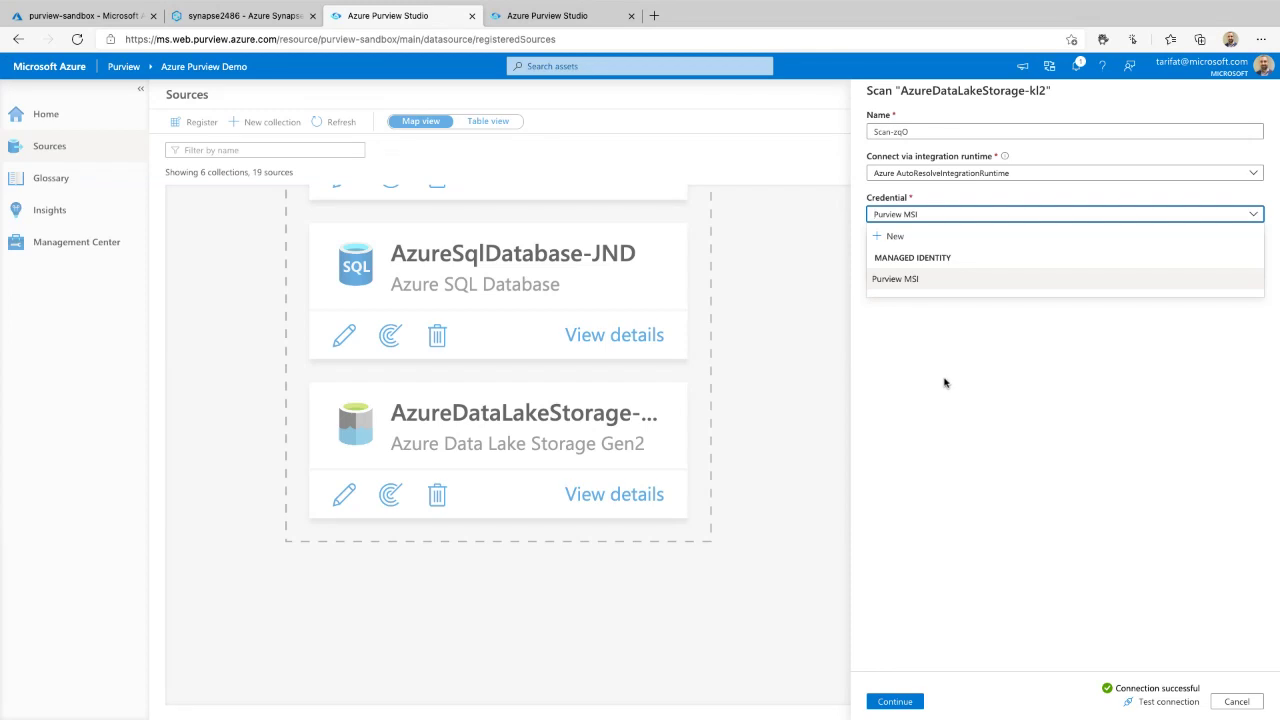
left_click(986, 377)
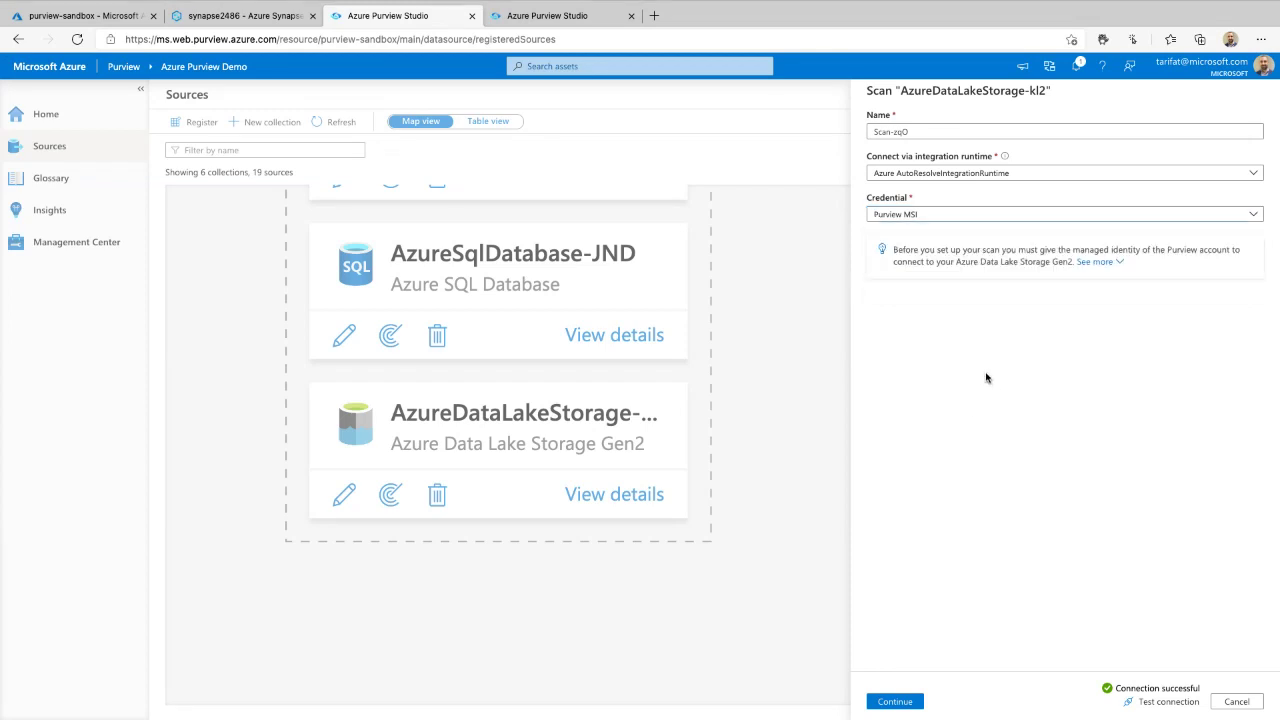
left_click(911, 704)
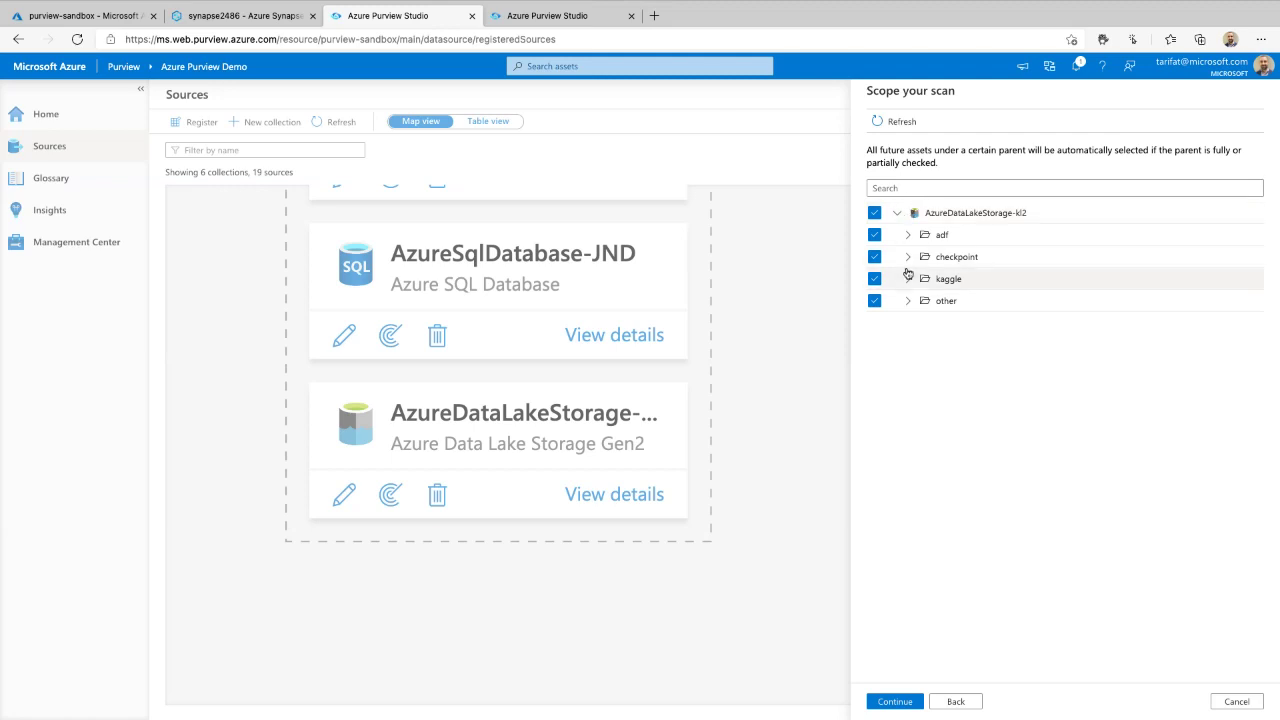
- Clear the root AzureDataLakeStorage-kl2 checkbox in the scan scope tree and re-expand its folders
scroll(969, 262, "up", 5)
scroll(966, 271, "up", 1)
scroll(966, 271, "right", 2)
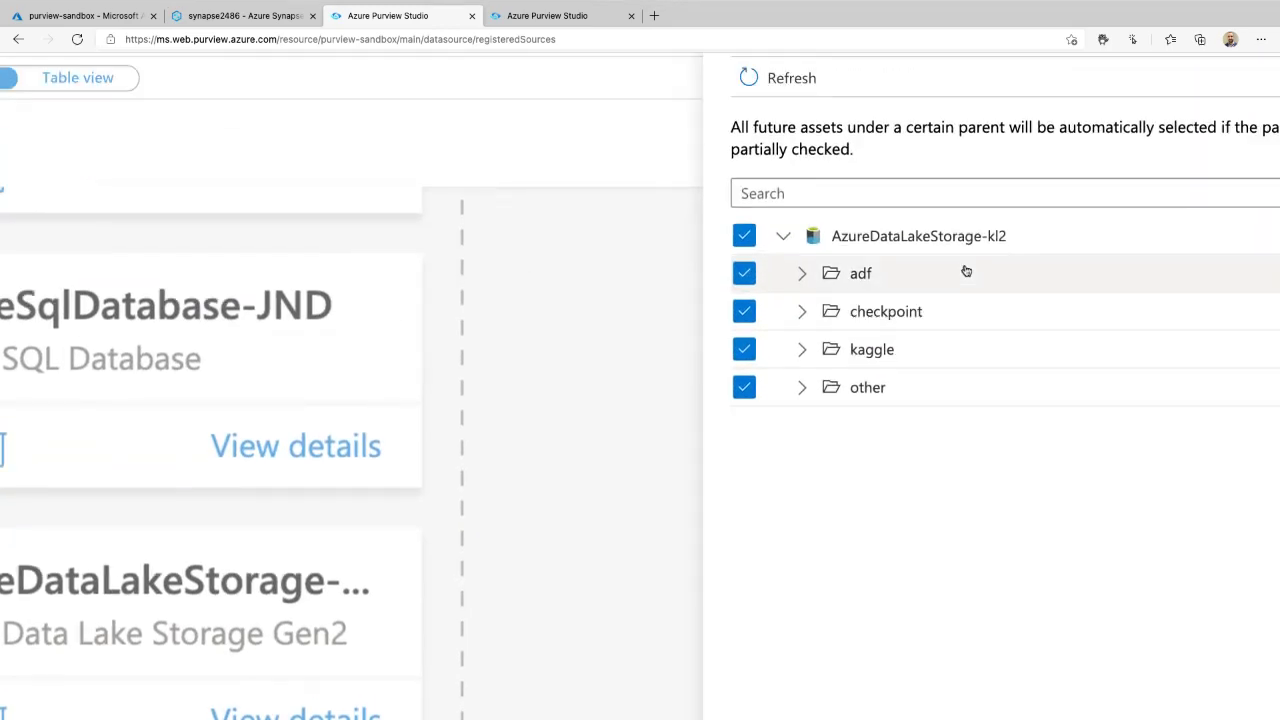
scroll(965, 273, "up", 1)
scroll(965, 273, "up", 1)
scroll(965, 273, "right", 1)
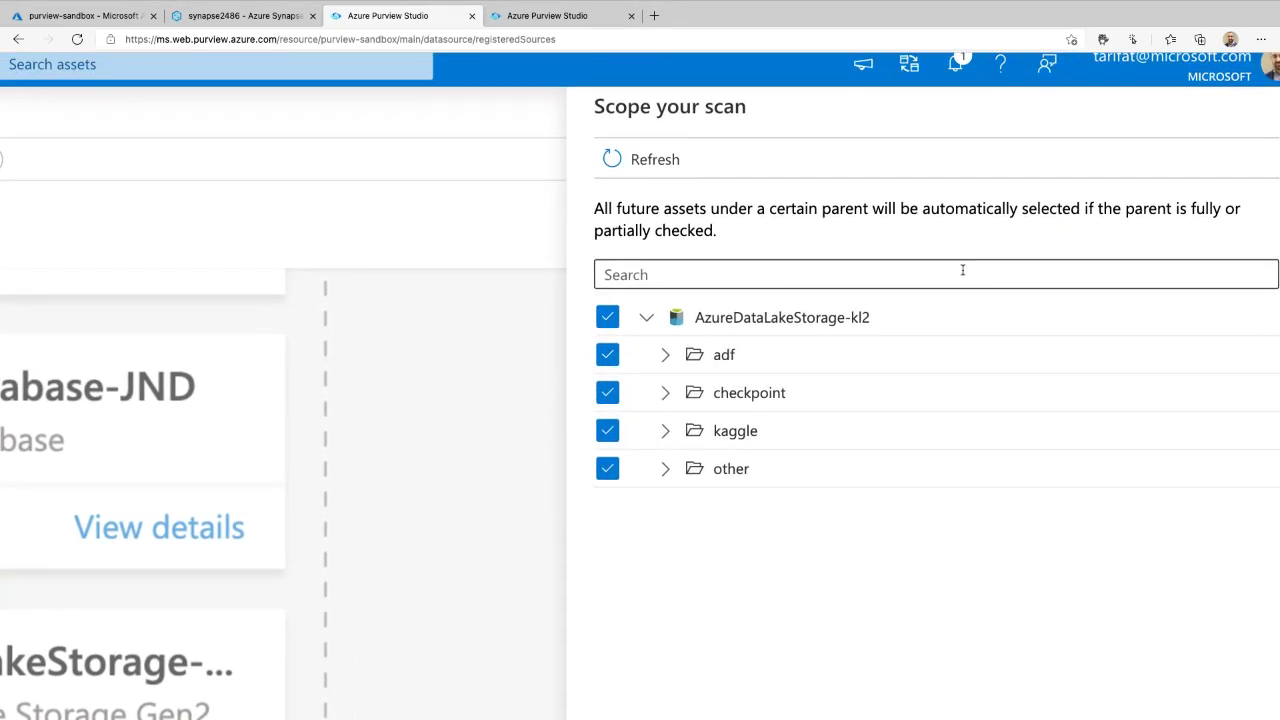
left_click(646, 318)
left_click(608, 317)
left_click(647, 318)
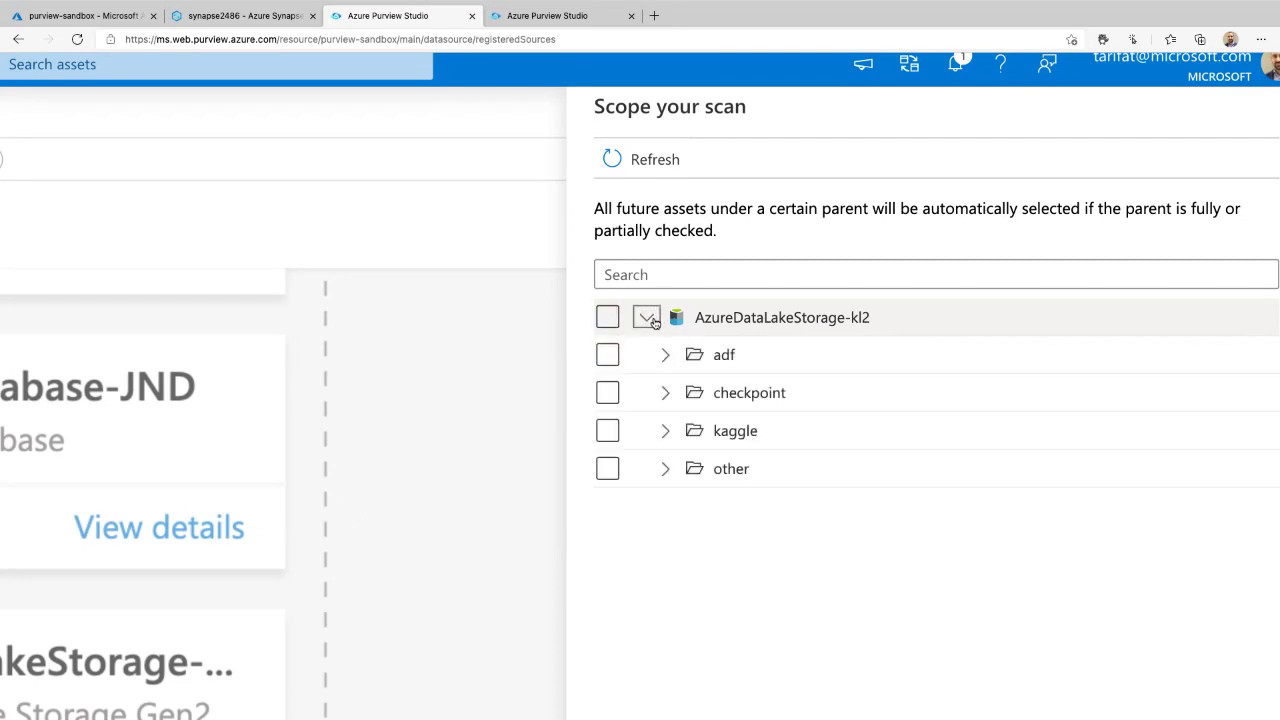
- Include kaggle and its credit-card subfolder, re-check the whole account, and confirm the scope
left_click(664, 433)
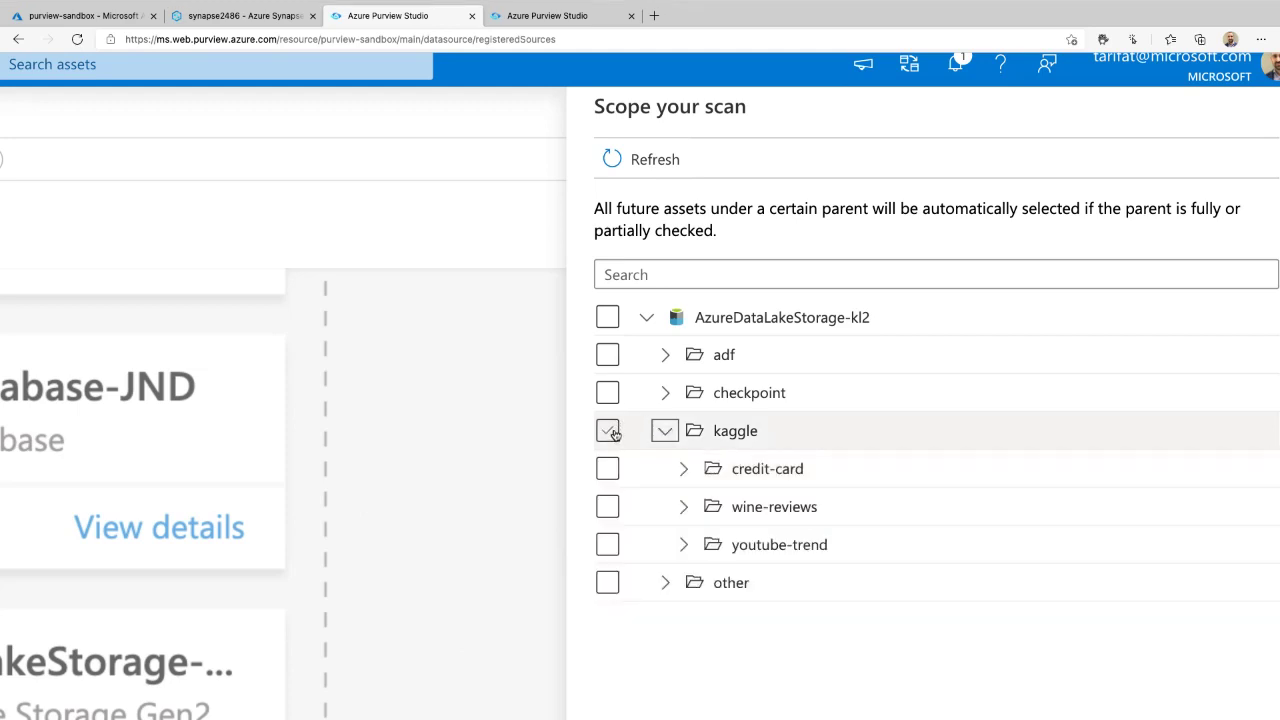
left_click(610, 432)
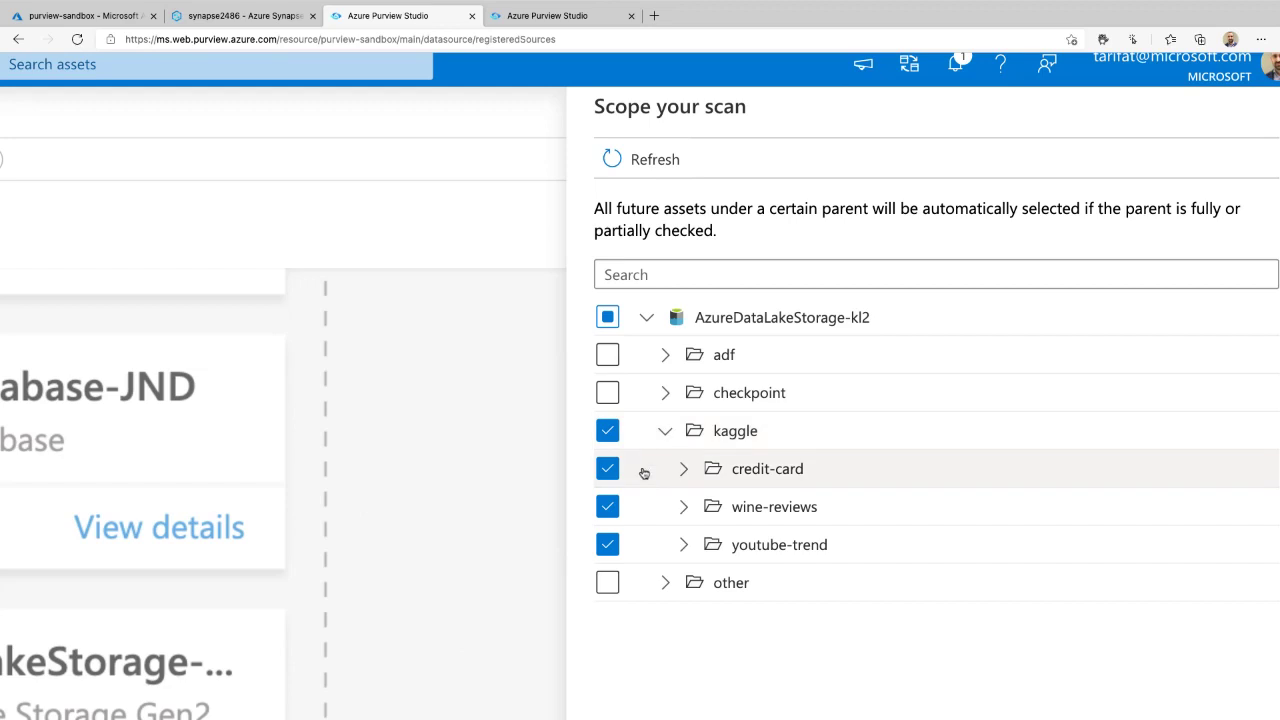
left_click(683, 469)
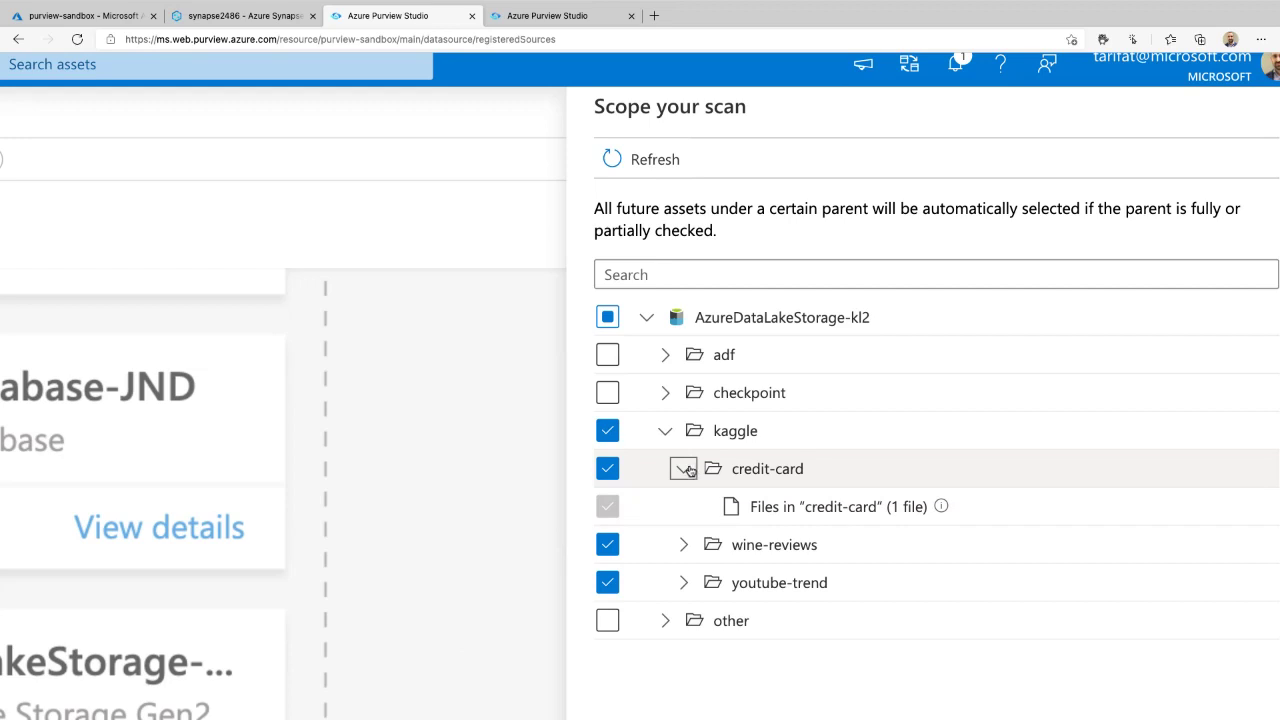
left_click(608, 317)
left_click(685, 470)
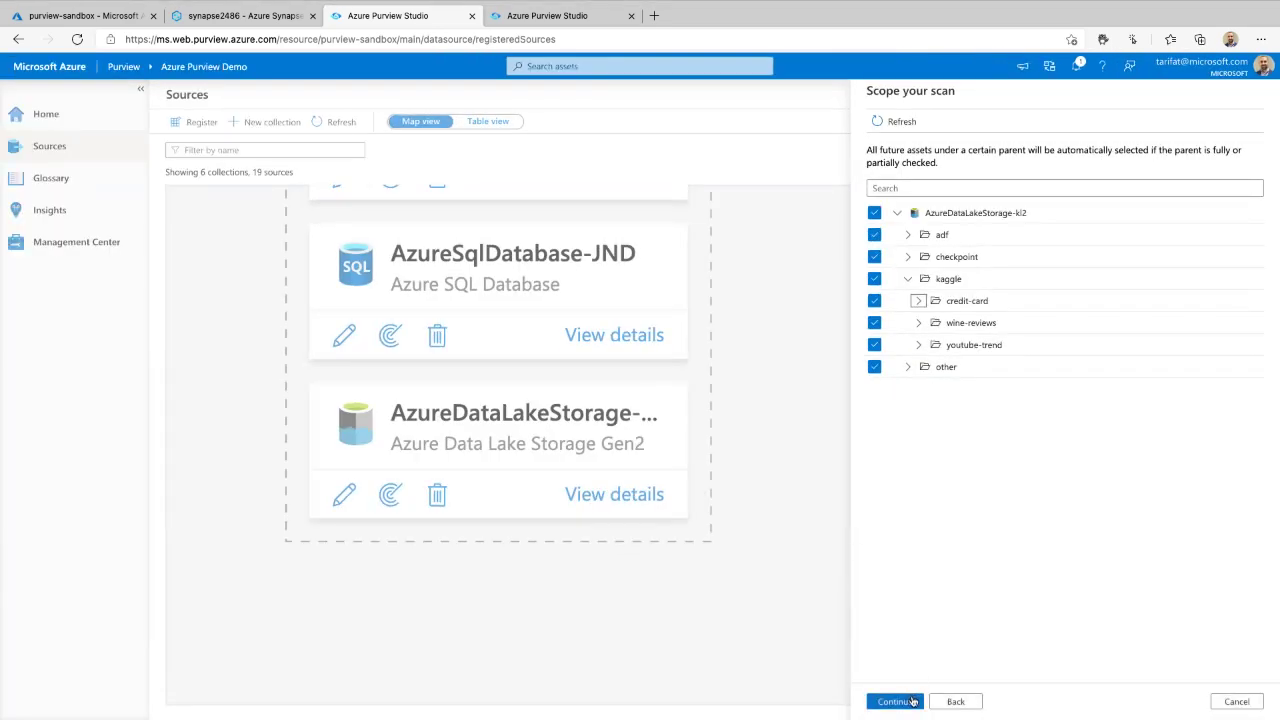
left_click(912, 702)
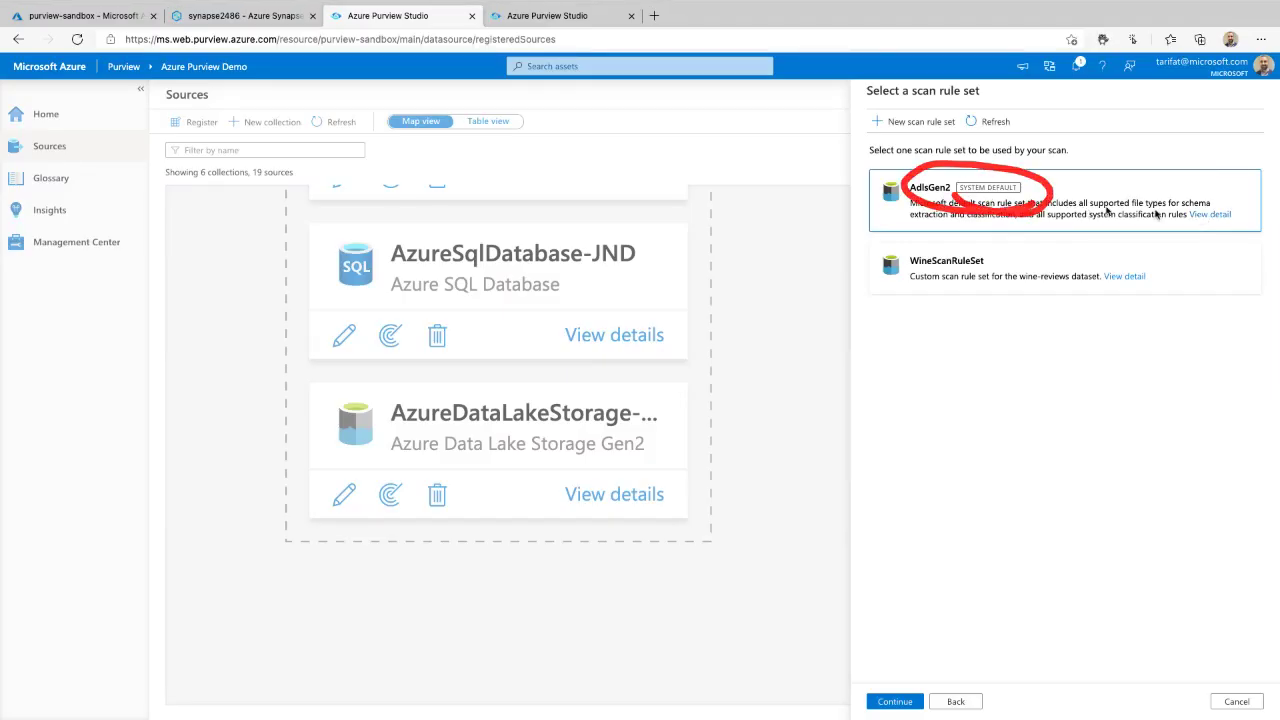
- Open the details of the system-default AdlsGen2 scan rule set
left_click(1205, 214)
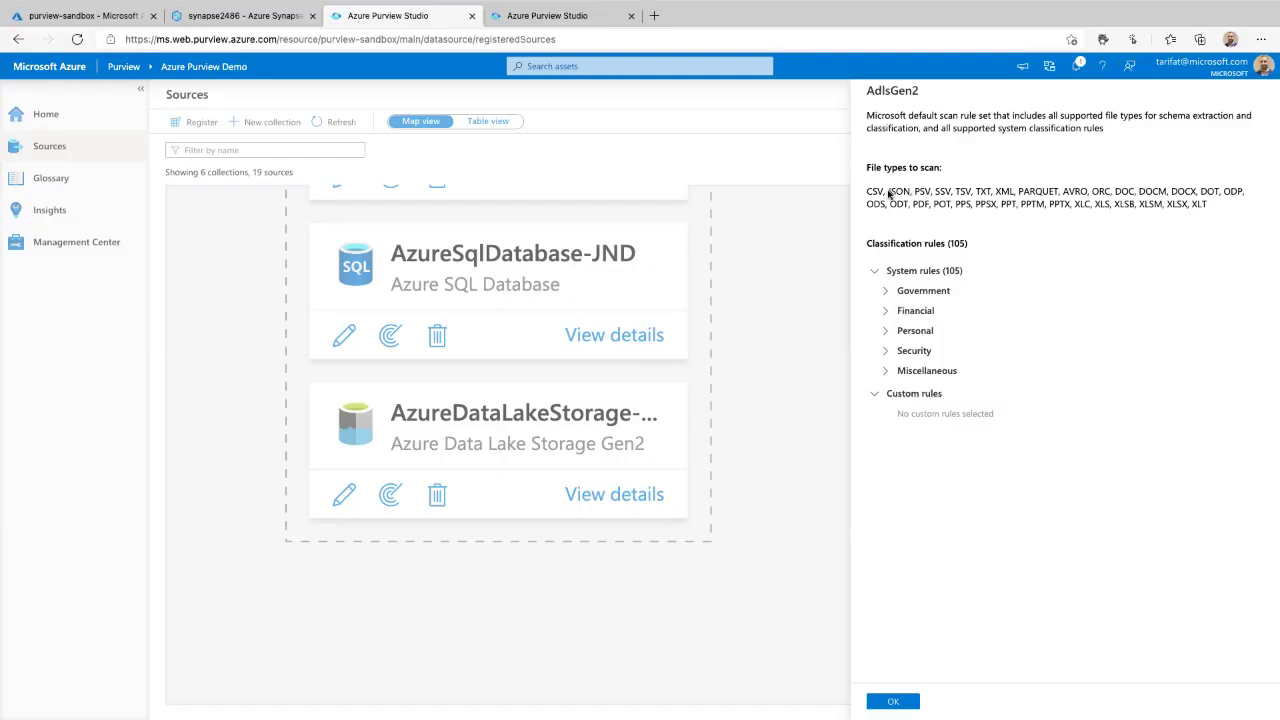
- Review the Government classification rules, close the details, and continue with AdlsGen2 selected
mouse_move(880, 211)
left_mouse_down()
mouse_move(1046, 244)
mouse_move(1222, 224)
mouse_move(1216, 178)
mouse_move(852, 178)
mouse_move(867, 212)
left_mouse_up()
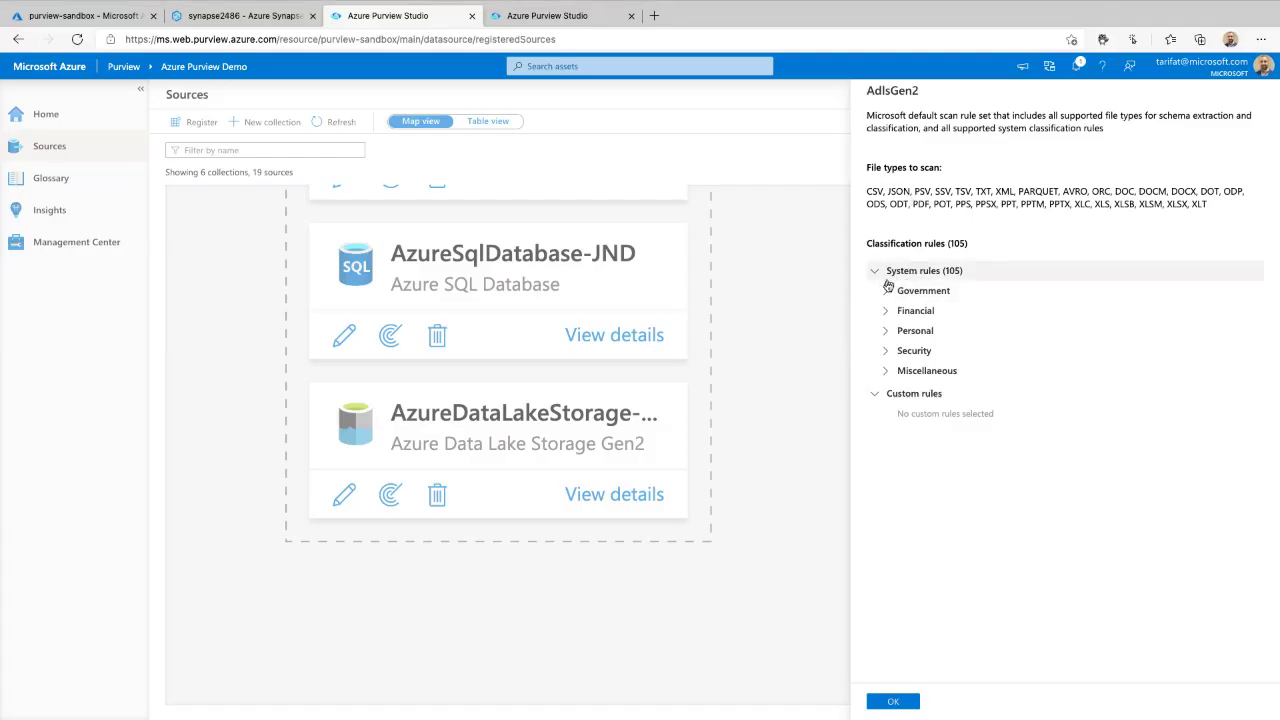
left_click(889, 293)
mouse_move(1008, 232)
left_mouse_down()
mouse_move(880, 206)
mouse_move(888, 478)
mouse_move(1030, 243)
left_mouse_up()
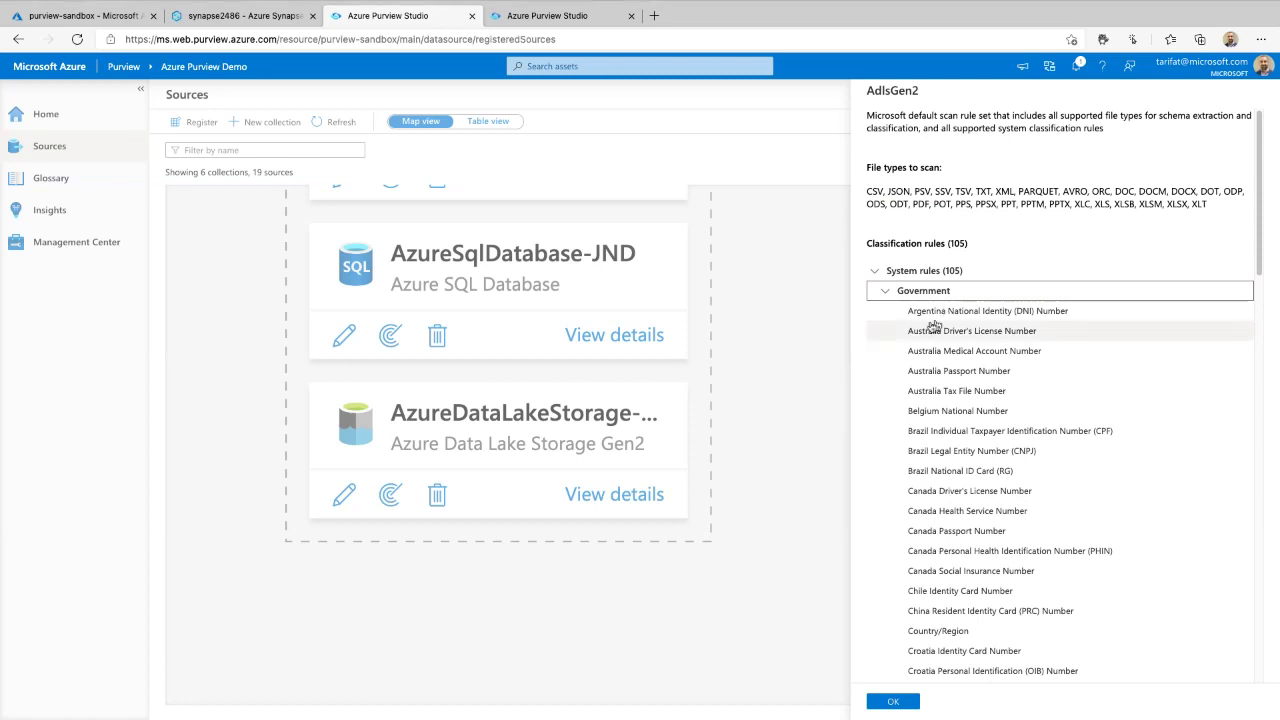
left_click(881, 293)
mouse_move(866, 268)
left_mouse_down()
mouse_move(870, 478)
mouse_move(1015, 248)
mouse_move(832, 256)
left_mouse_up()
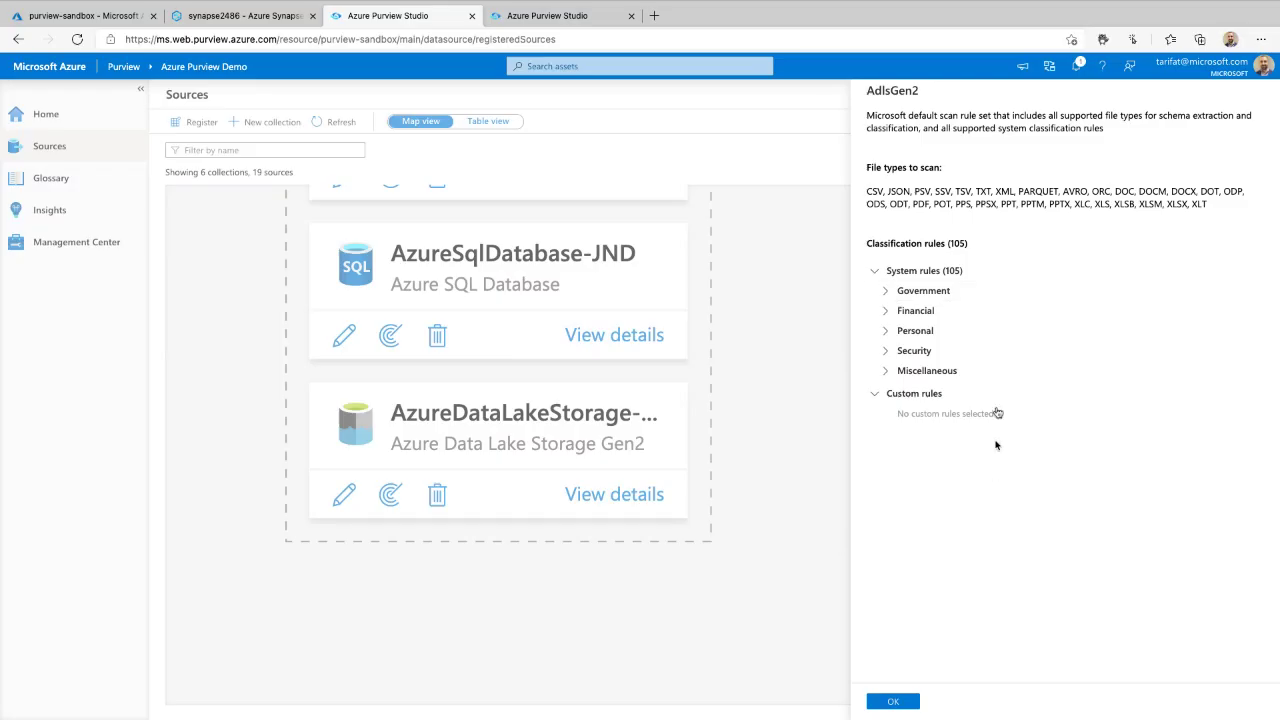
left_click(895, 701)
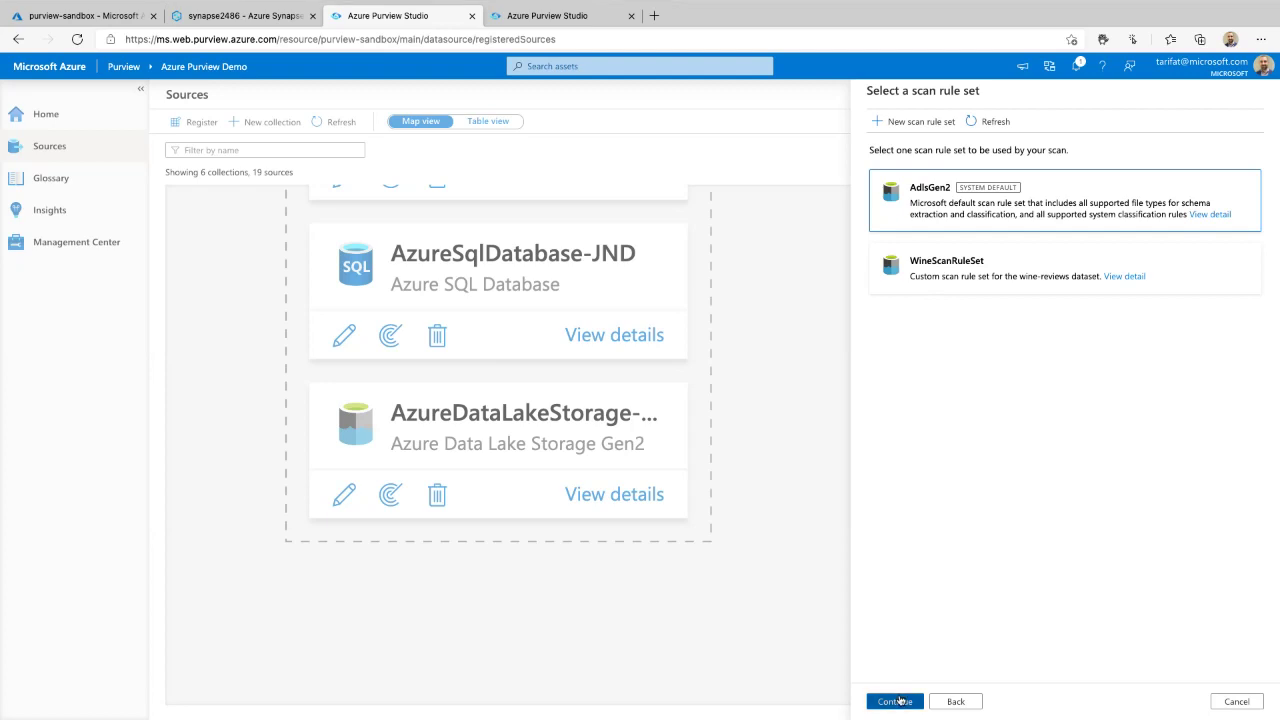
left_click(900, 701)
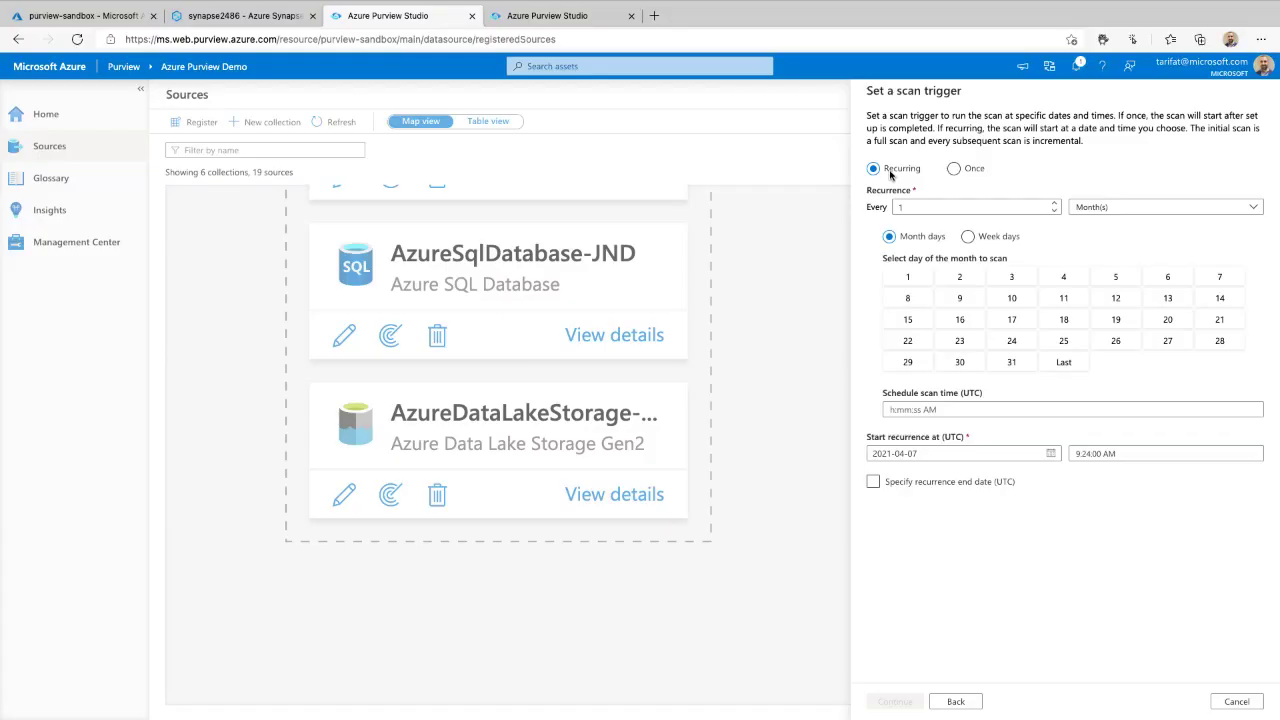
- Set the scan trigger to Once, review the summary, and save and run Scan-zqO
left_click(970, 172)
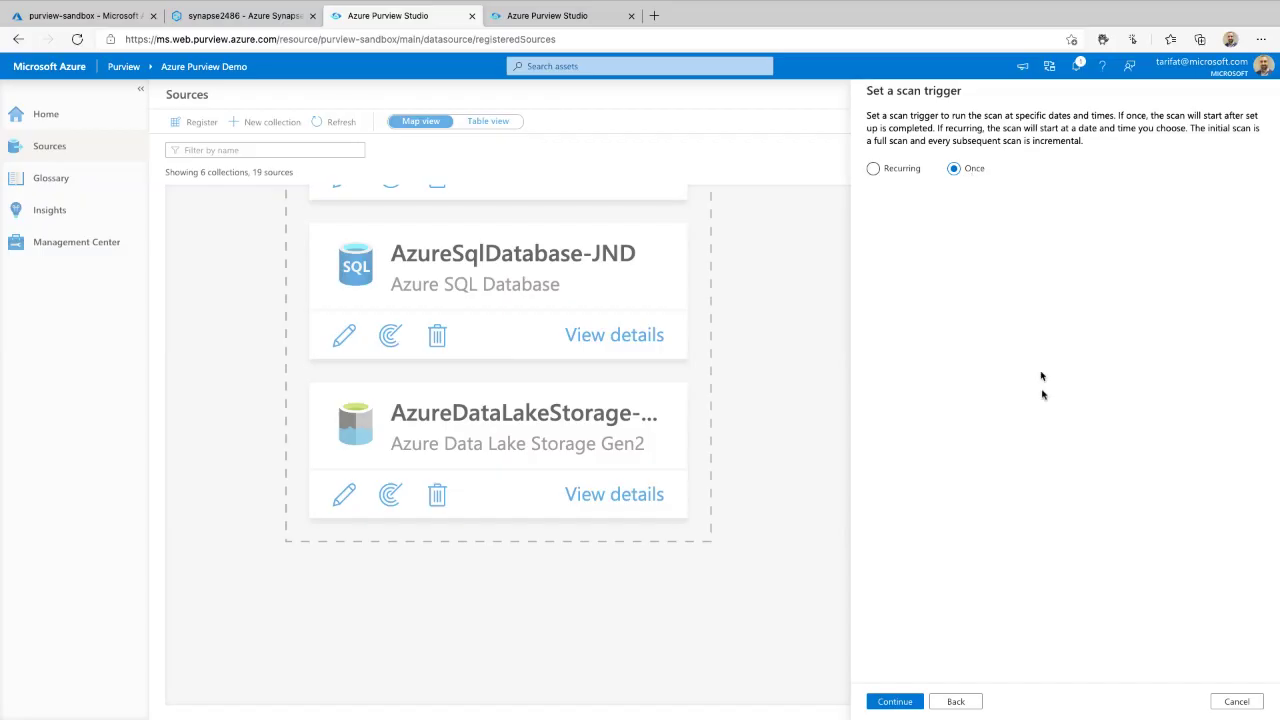
left_click(893, 701)
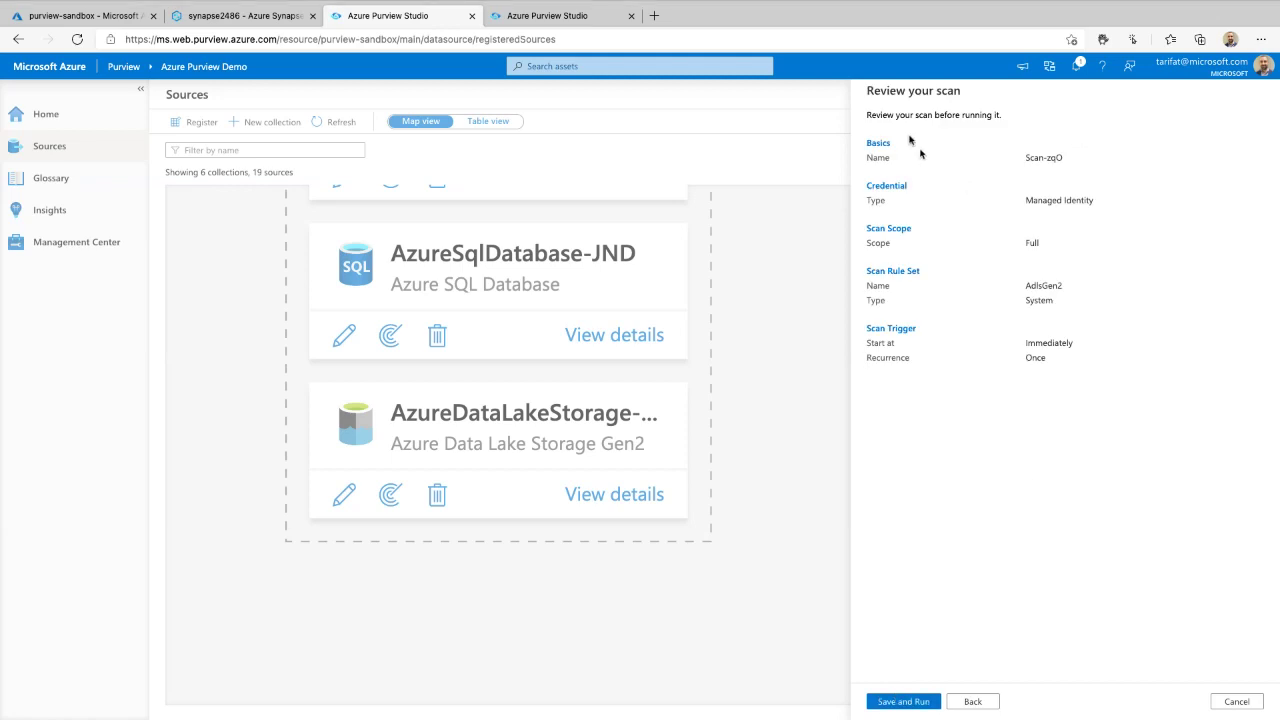
mouse_move(1122, 111)
left_mouse_down()
mouse_move(854, 121)
mouse_move(1122, 366)
mouse_move(1100, 150)
left_mouse_up()
left_click(905, 701)
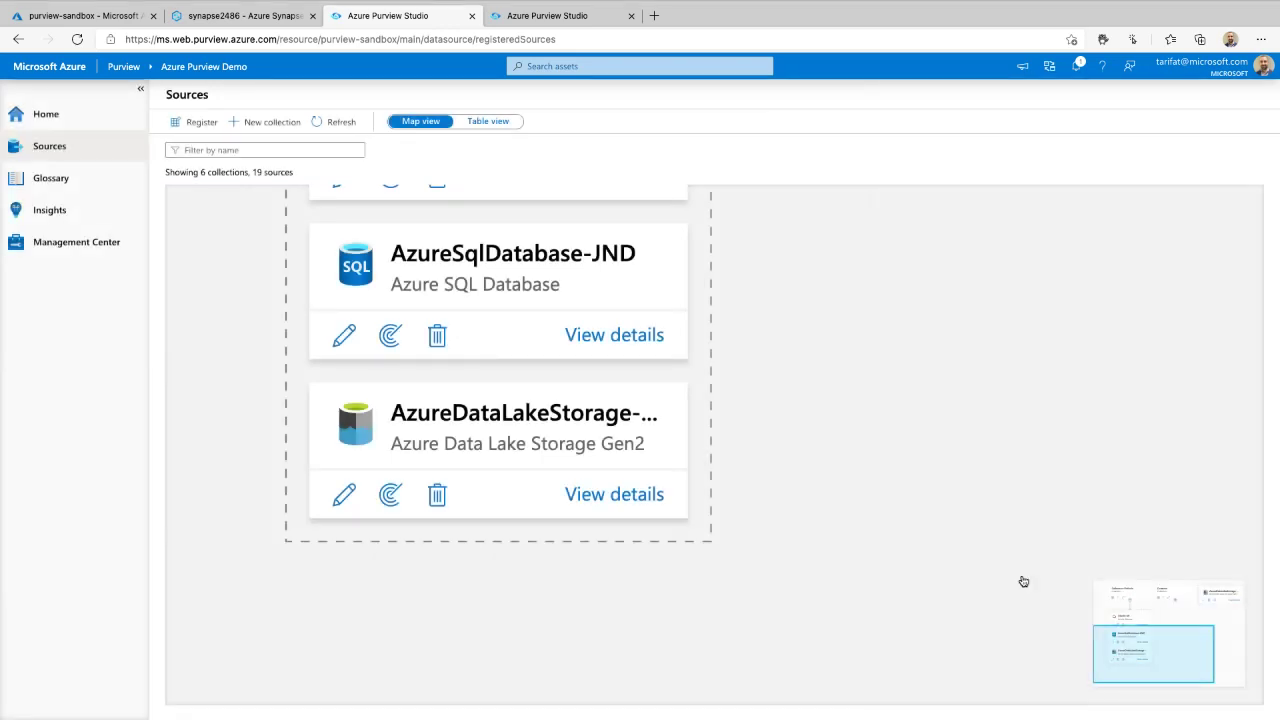
- Open the AzureDataLakeStorage-kl2 card's details from Collection-Default on the map
scroll(931, 391, "down", 3)
left_click_drag(931, 360, 608, 409)
scroll(717, 397, "down", 3)
scroll(719, 400, "up", 4)
scroll(723, 406, "down", 3)
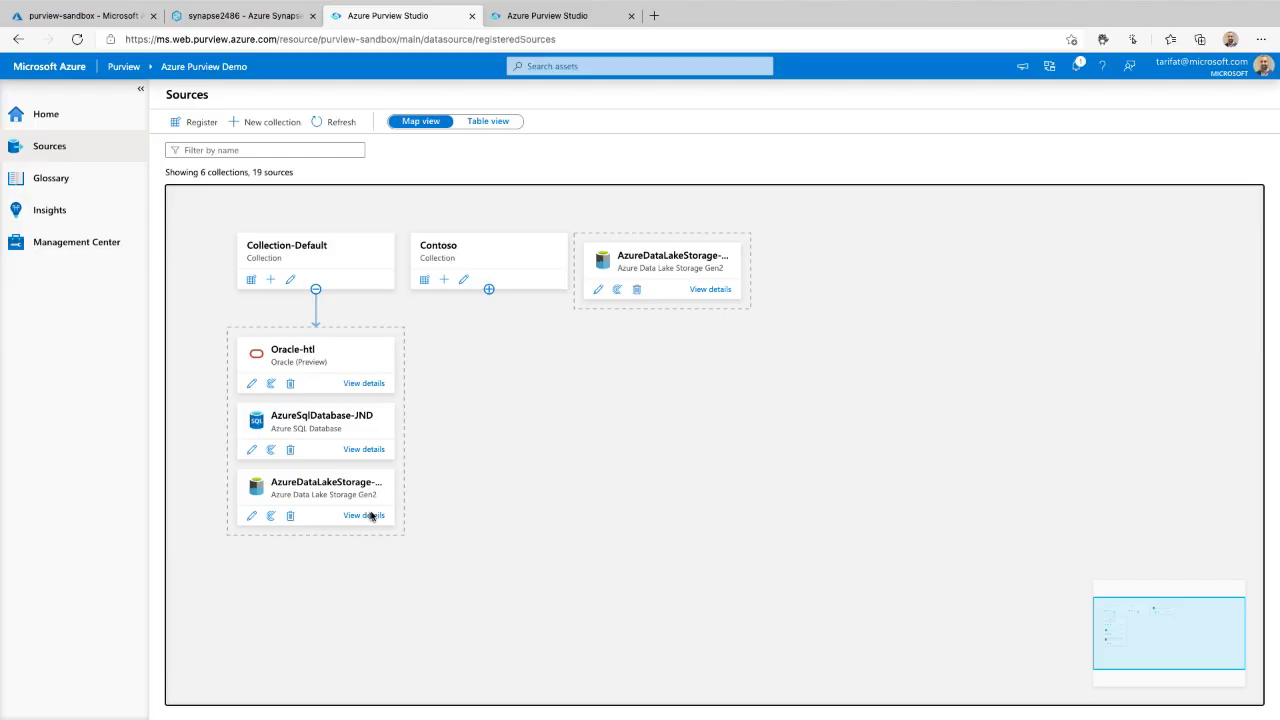
mouse_move(373, 508)
left_mouse_down()
mouse_move(310, 512)
mouse_move(363, 517)
left_mouse_up()
left_click(363, 516)
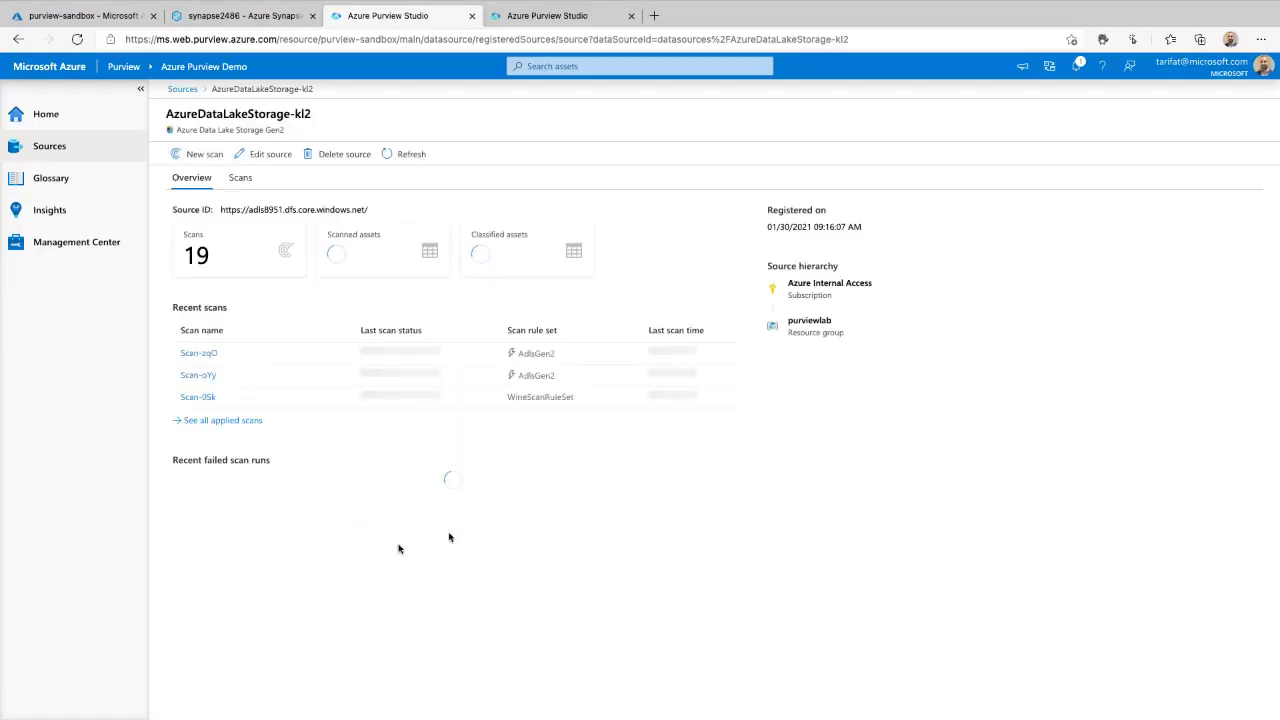
- Refresh the AzureDataLakeStorage-kl2 overview to show 830 scanned and 609 classified assets
mouse_move(157, 374)
left_mouse_down()
mouse_move(160, 412)
mouse_move(446, 414)
mouse_move(455, 370)
mouse_move(175, 368)
left_mouse_up()
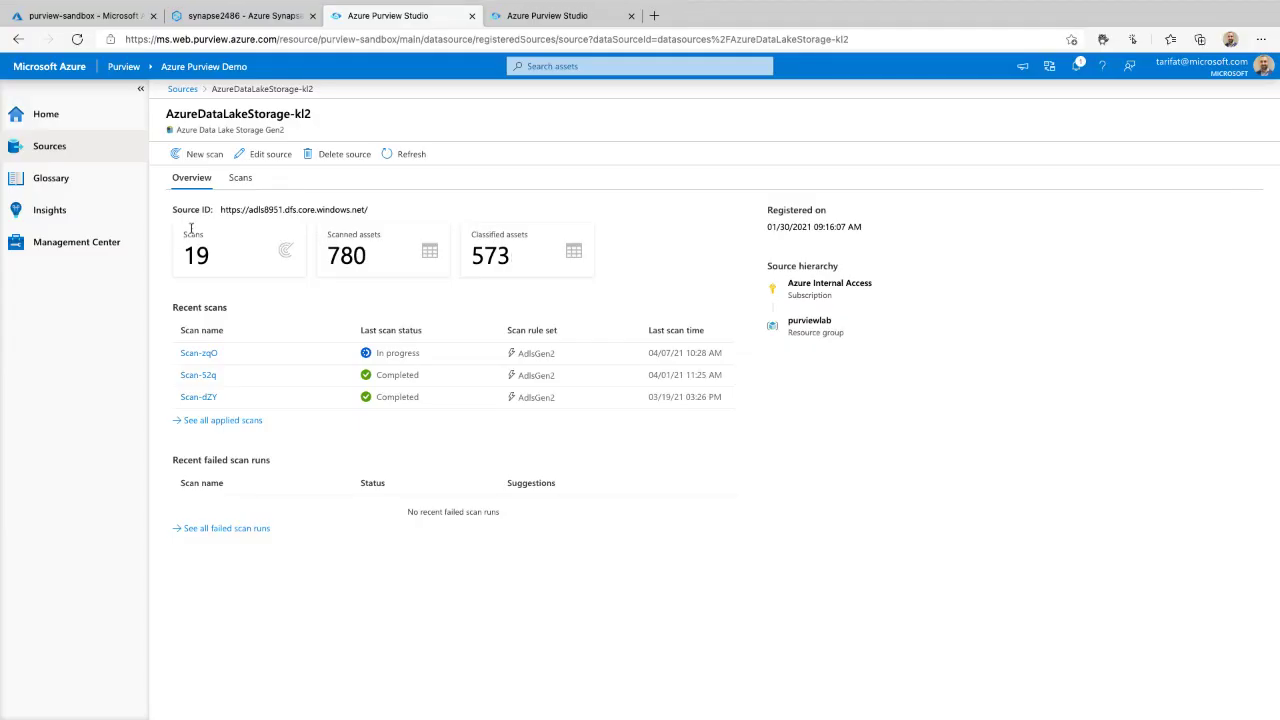
mouse_move(177, 222)
left_mouse_down()
mouse_move(395, 210)
mouse_move(170, 212)
left_mouse_up()
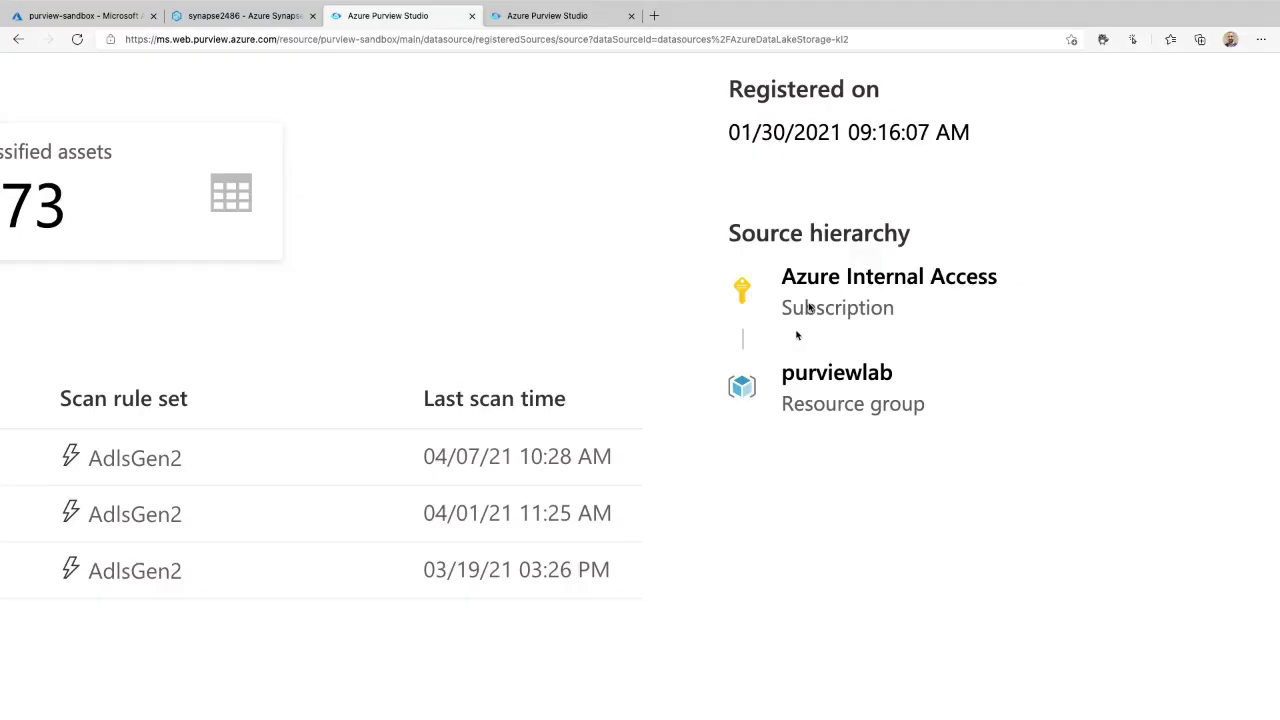
mouse_move(948, 188)
left_mouse_down()
mouse_move(775, 196)
mouse_move(690, 455)
mouse_move(995, 290)
mouse_move(960, 186)
left_mouse_up()
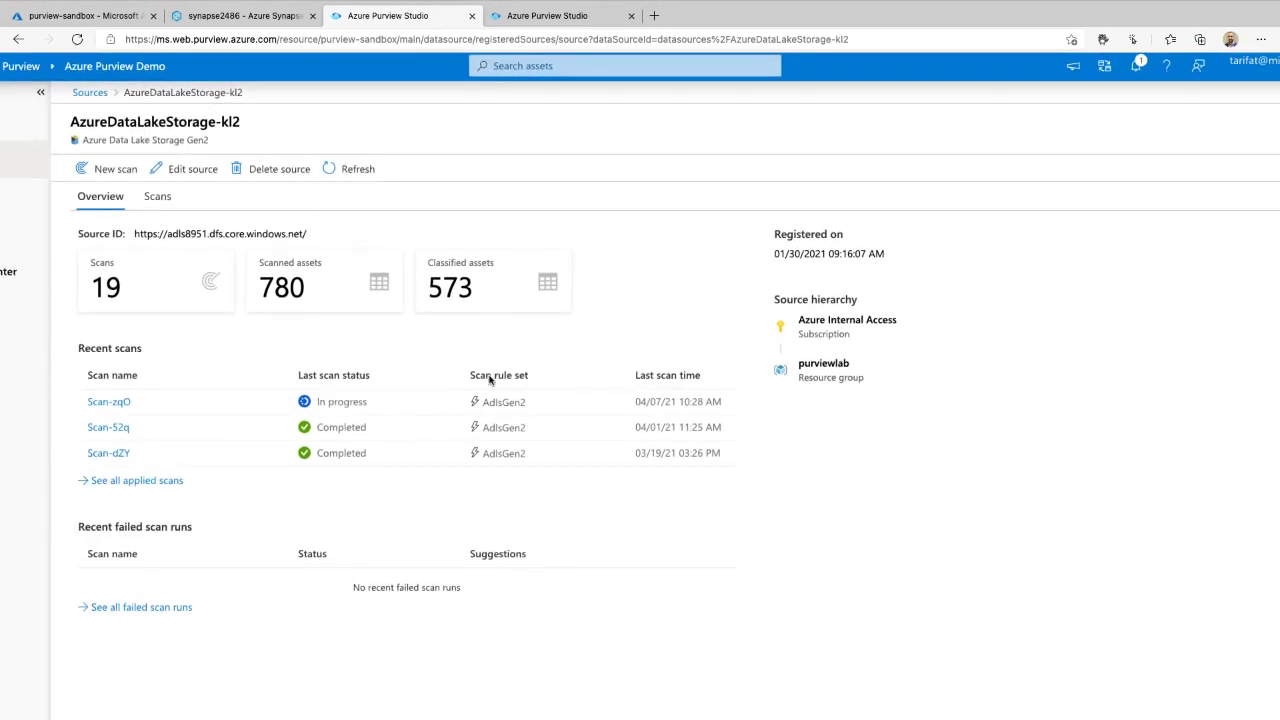
left_click(360, 172)
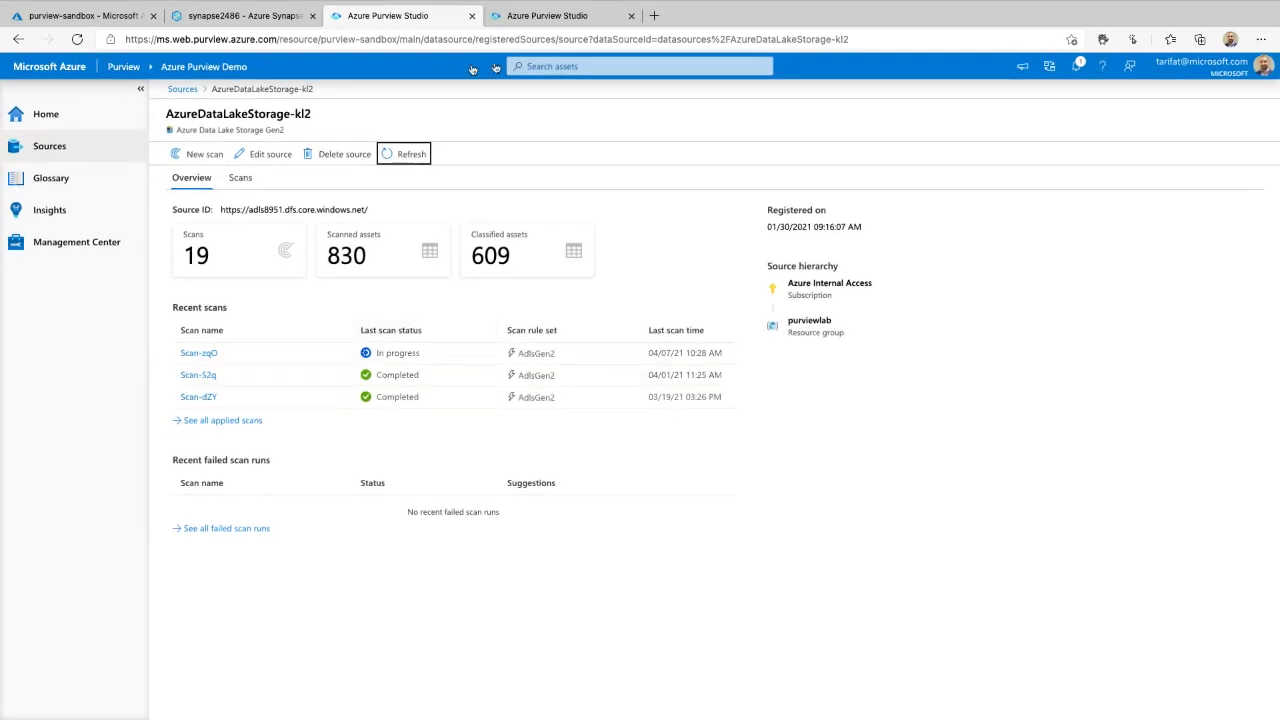
left_click(611, 67)
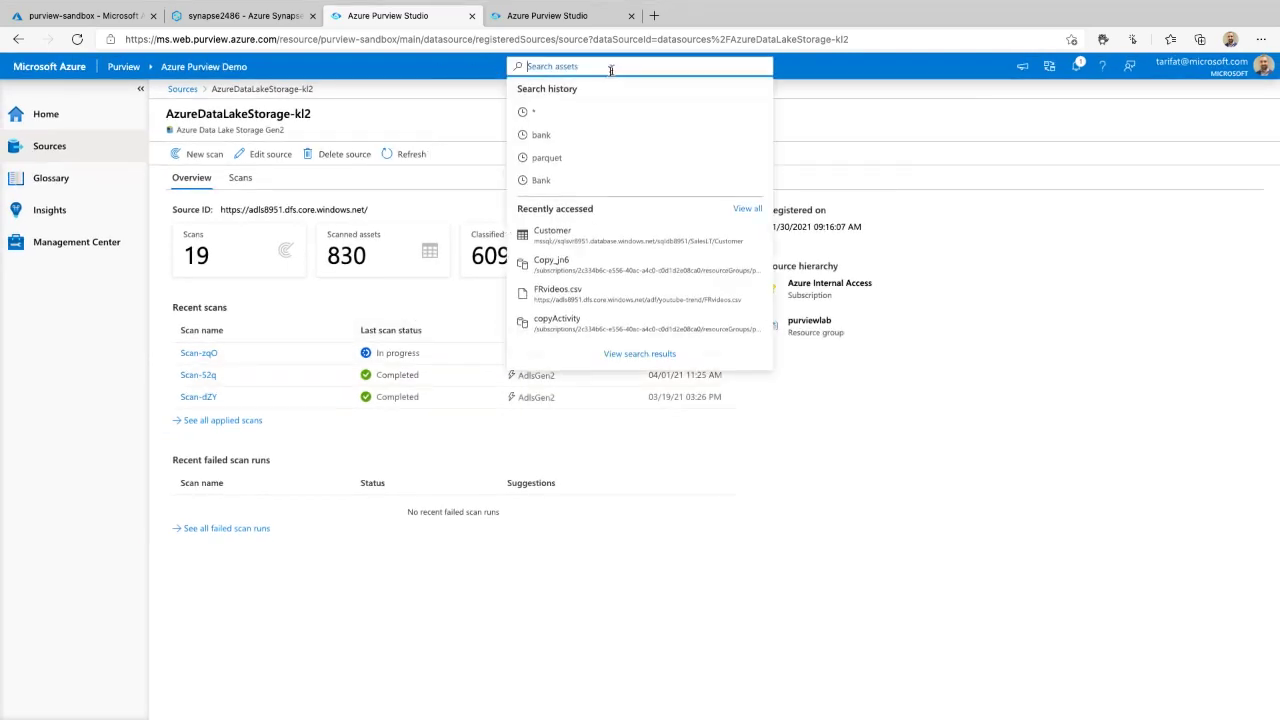
- Rerun the '*' search from search history to list all catalog assets
left_click(551, 117)
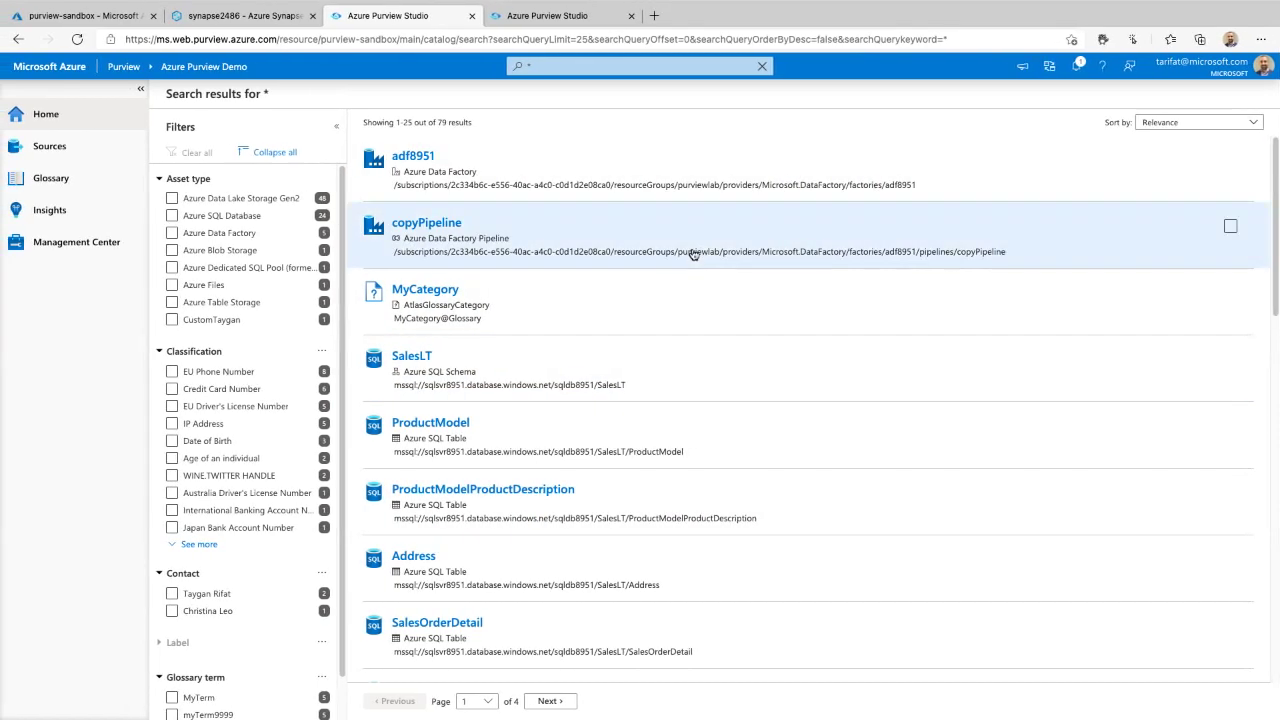
scroll(693, 250, "right", 3)
scroll(690, 247, "left", 3)
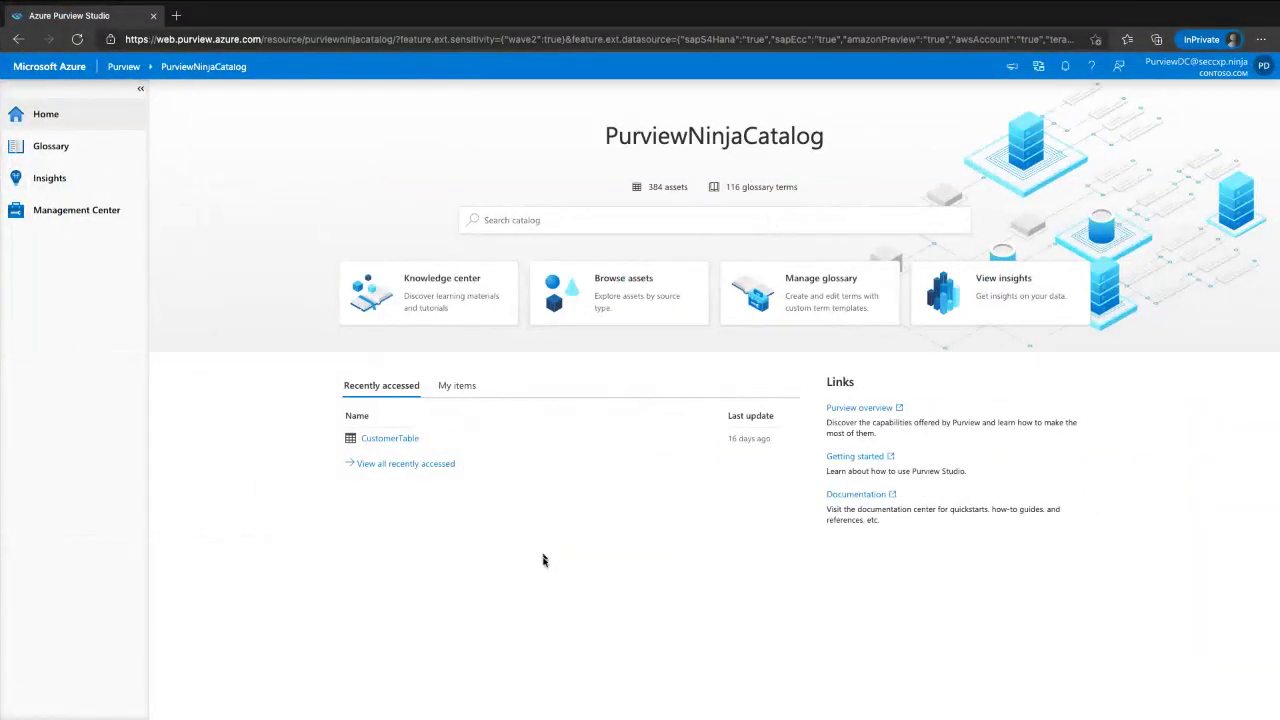
- Run a wildcard (*) catalog search for all 384 assets, then hide the navigation pane and collapse all filters
left_click(585, 219)
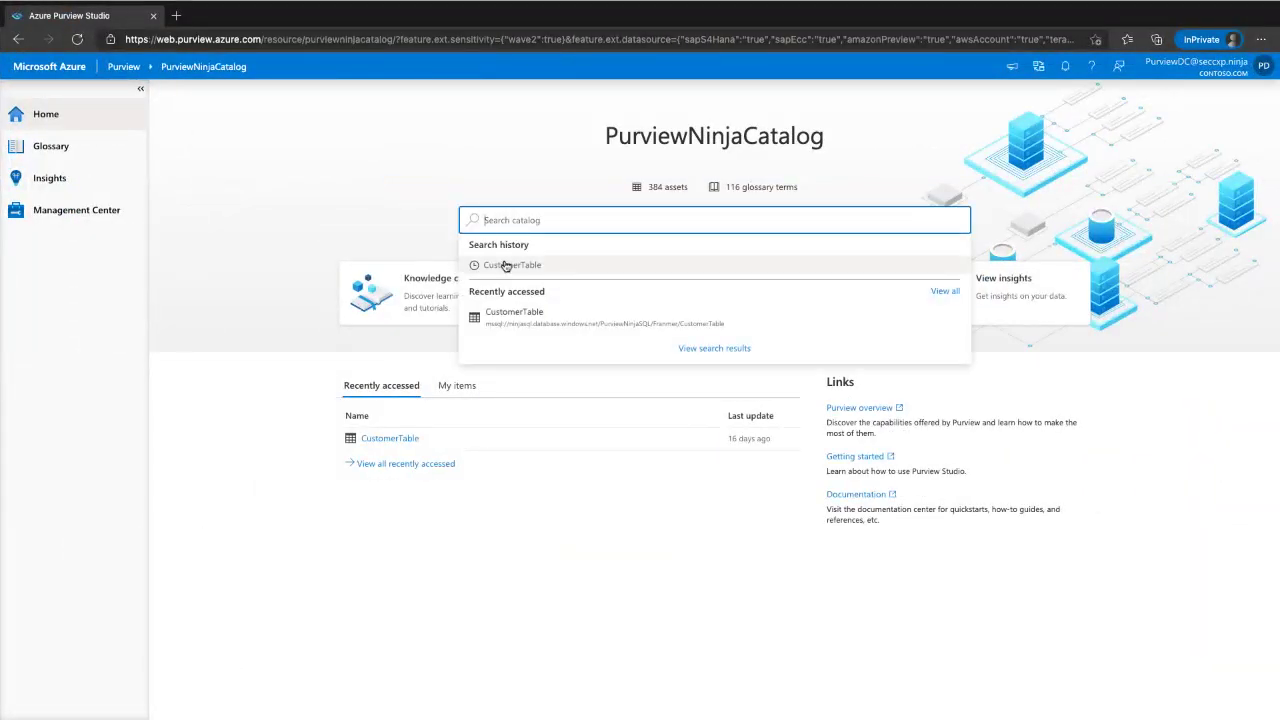
type("*")
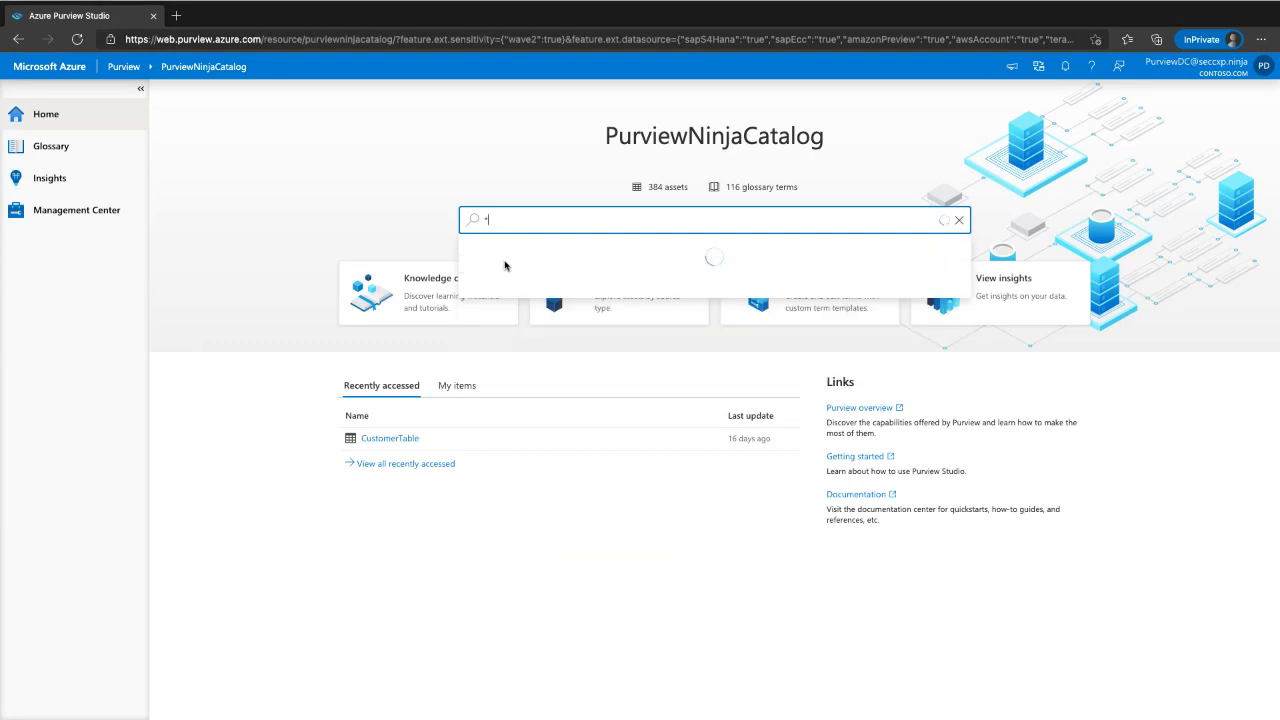
key("Return")
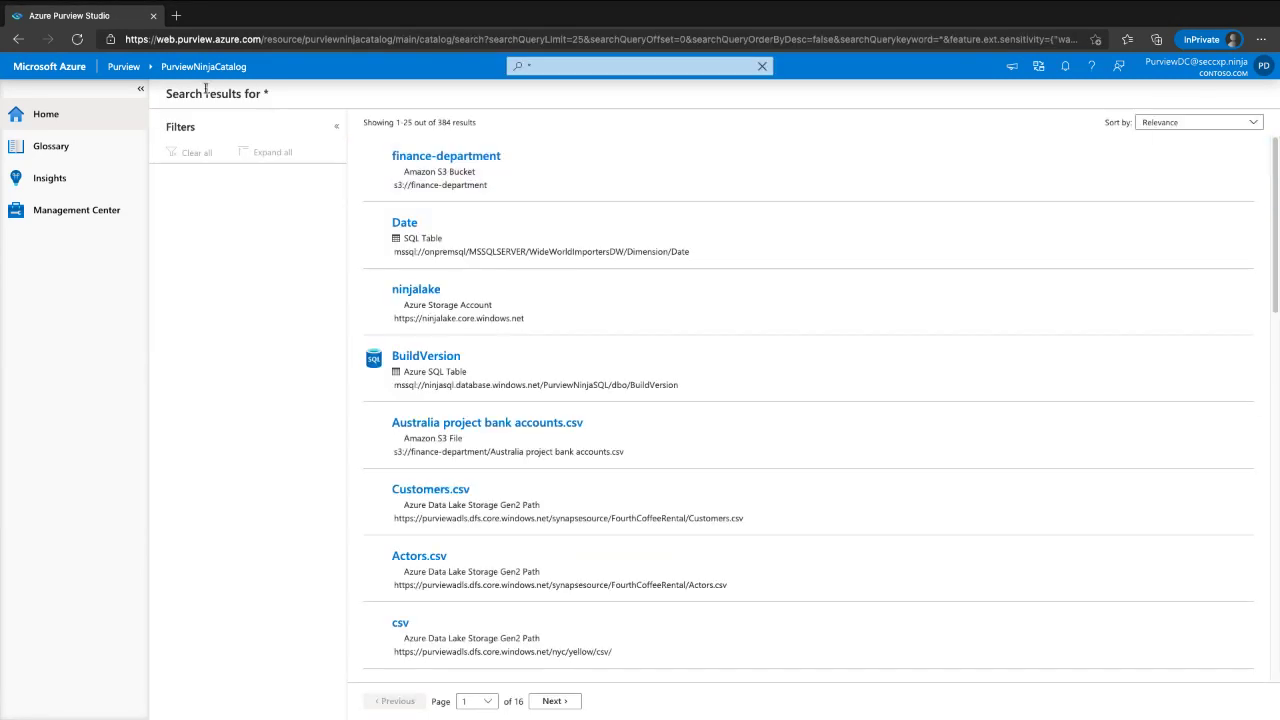
left_click(141, 90)
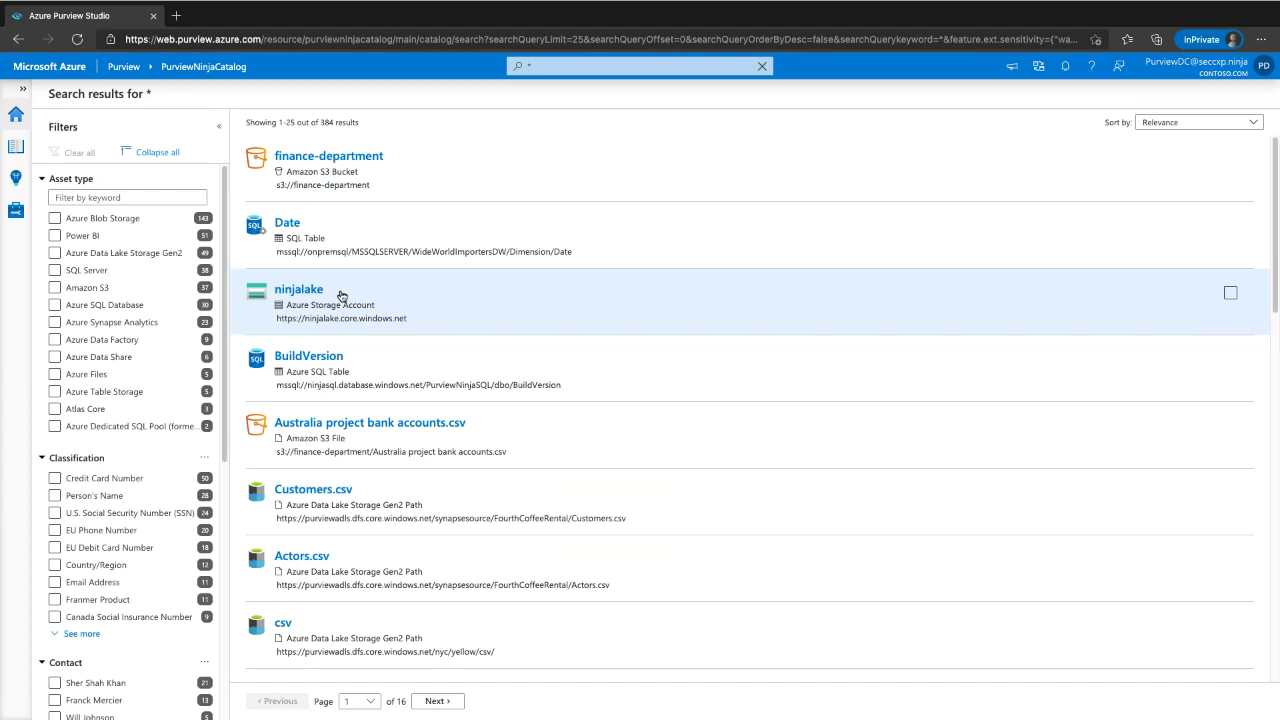
left_click(163, 153)
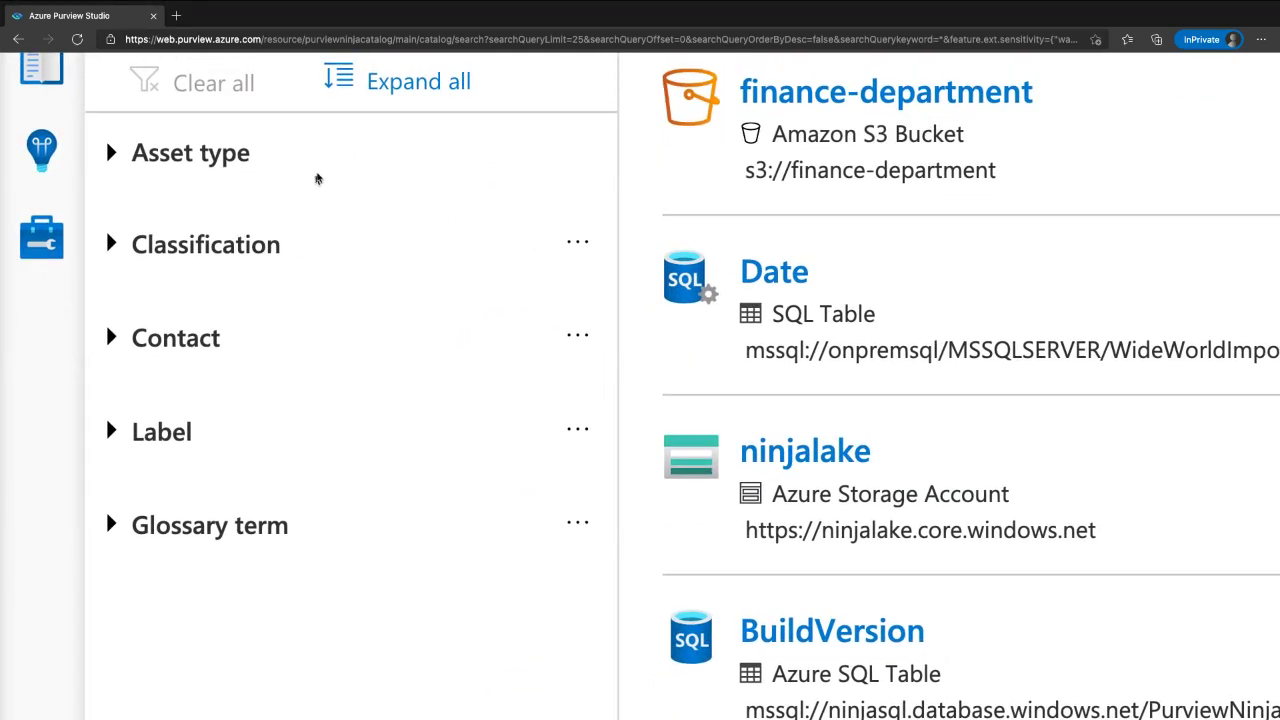
mouse_move(330, 108)
left_mouse_down()
mouse_move(105, 358)
mouse_move(395, 530)
mouse_move(320, 105)
left_mouse_up()
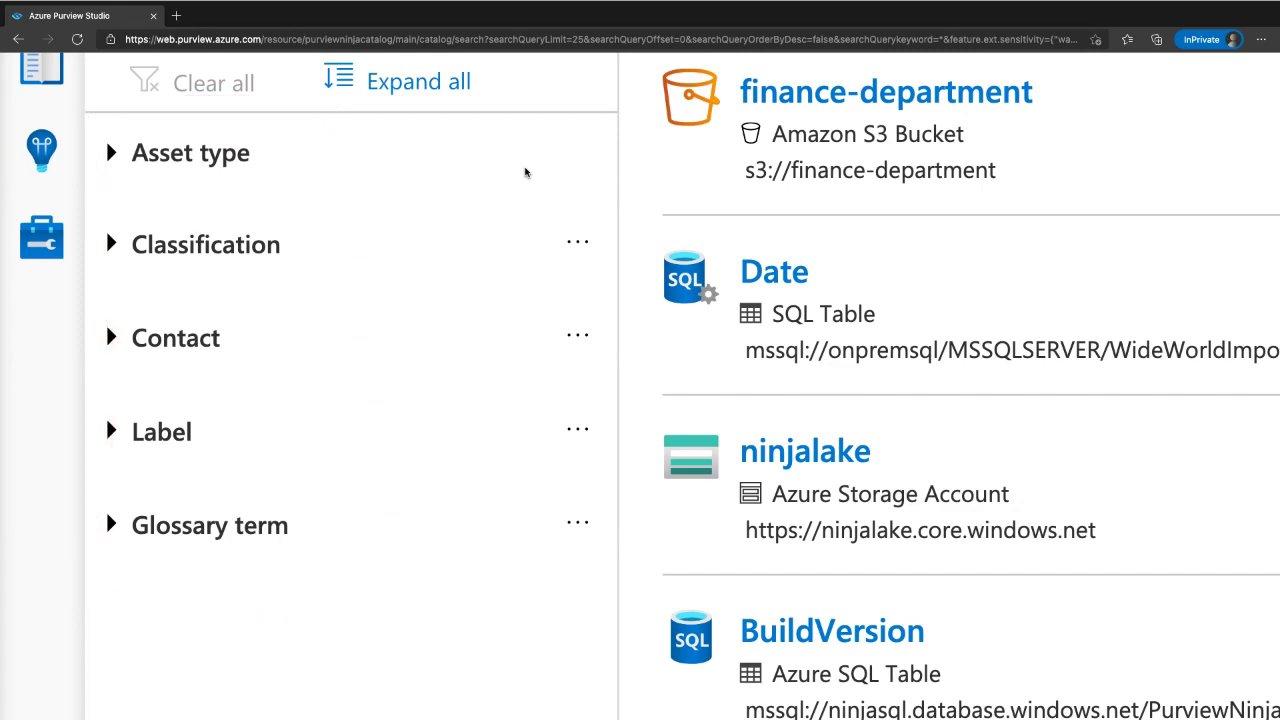
scroll(525, 172, "up", 3)
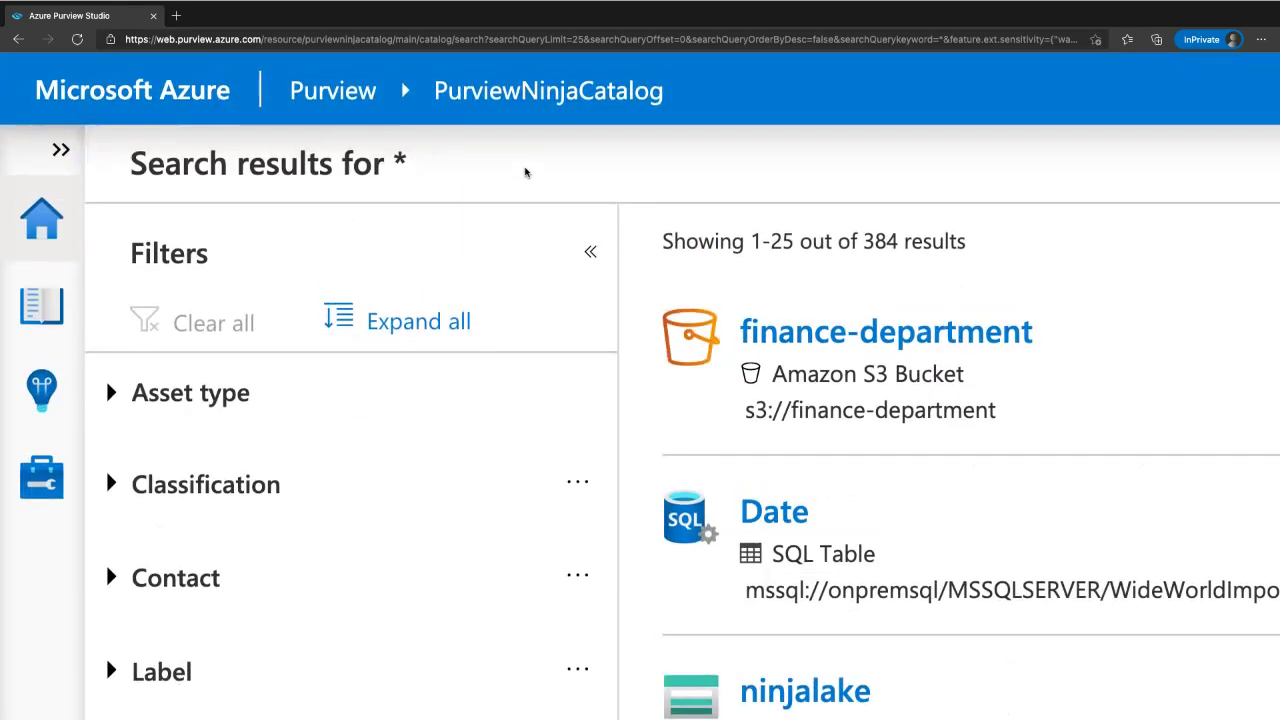
scroll(525, 172, "right", 5)
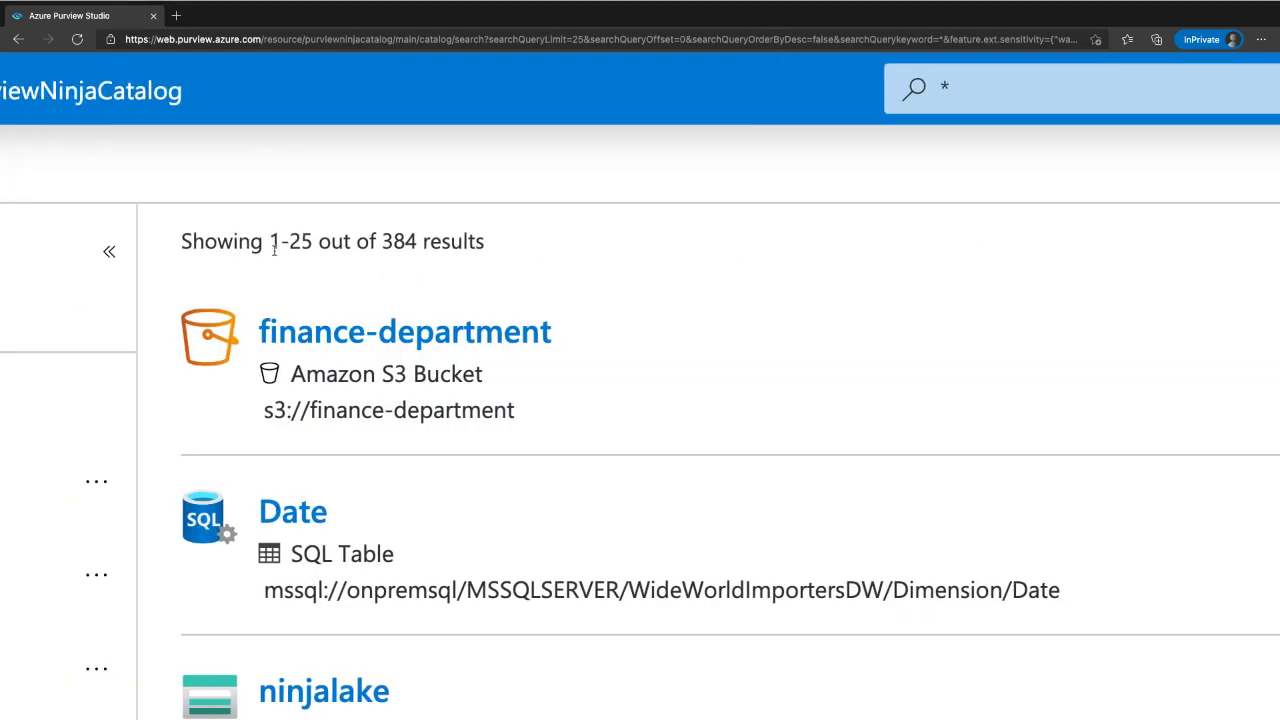
scroll(273, 249, "left", 5)
scroll(400, 486, "down", 2)
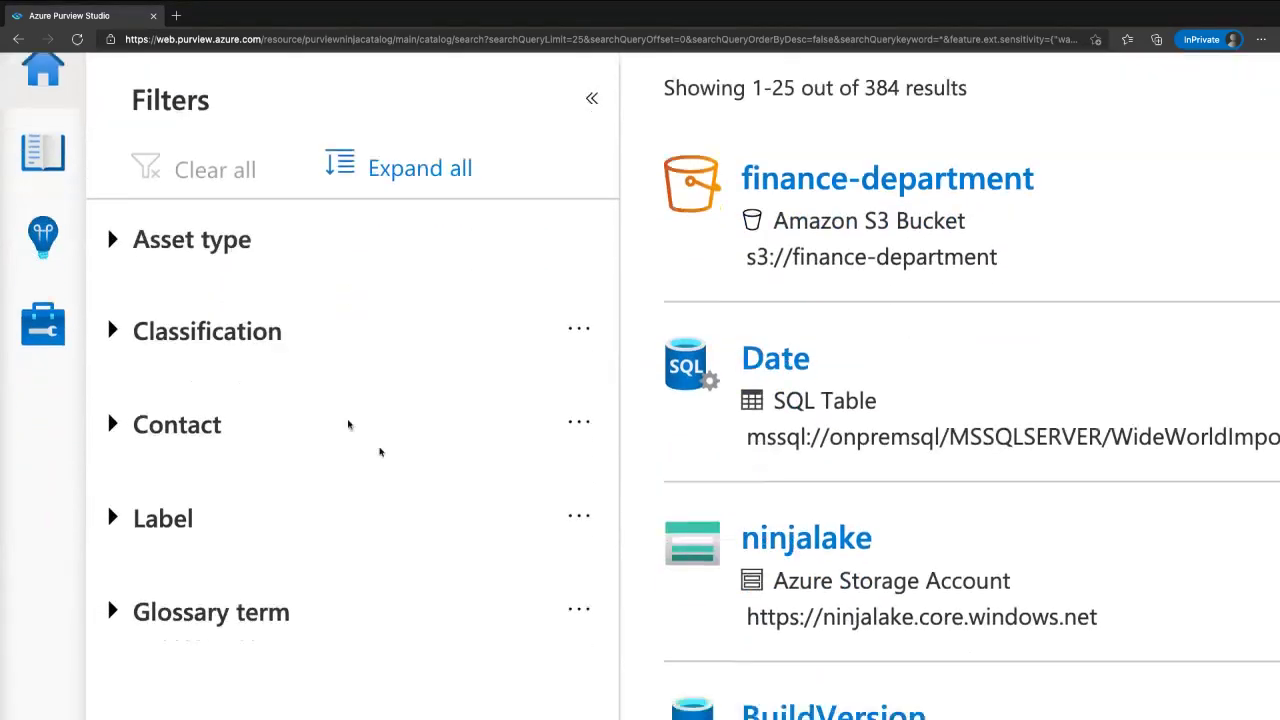
left_click(191, 240)
left_click(330, 342)
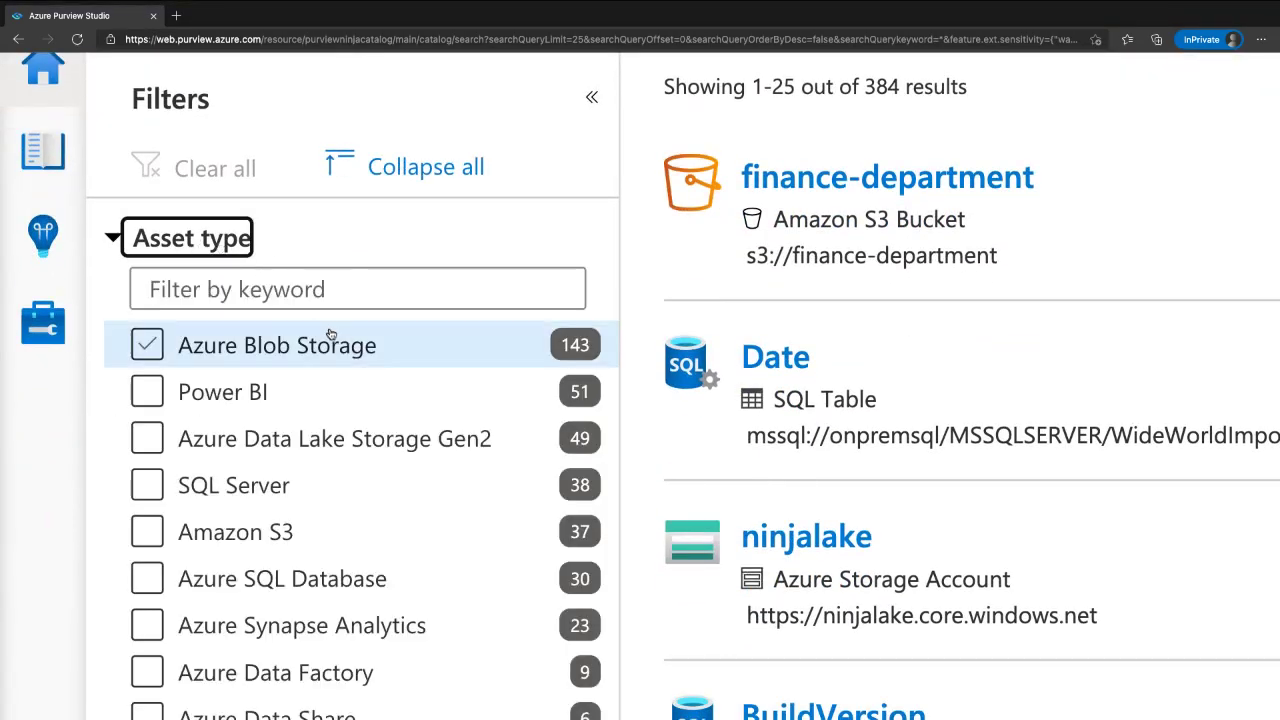
left_click(330, 337)
scroll(614, 362, "down", 2)
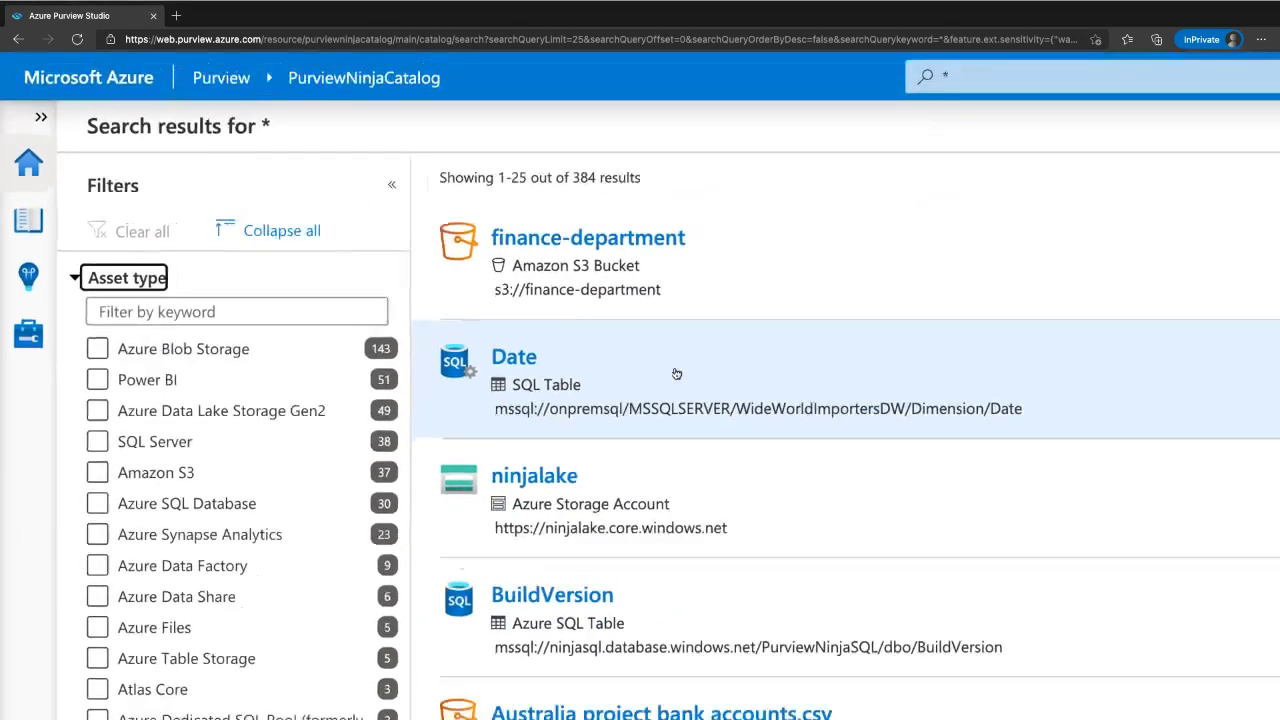
scroll(676, 373, "down", 1)
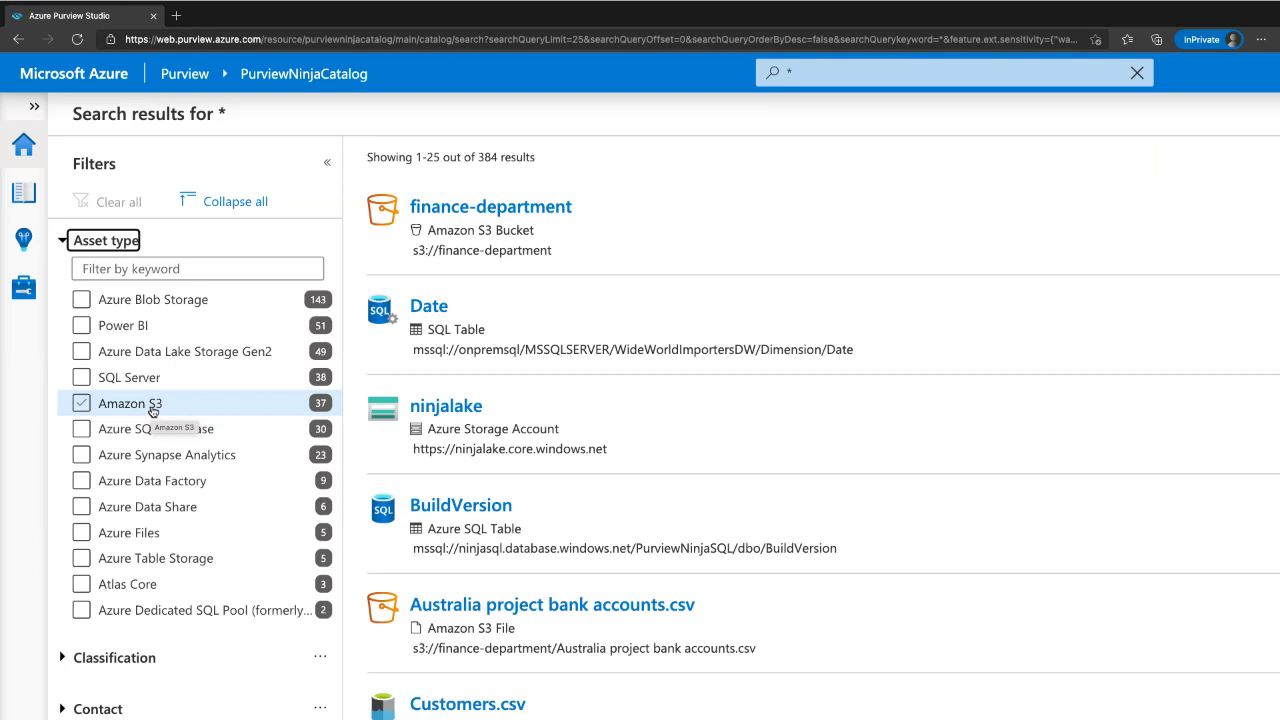
left_click(142, 412)
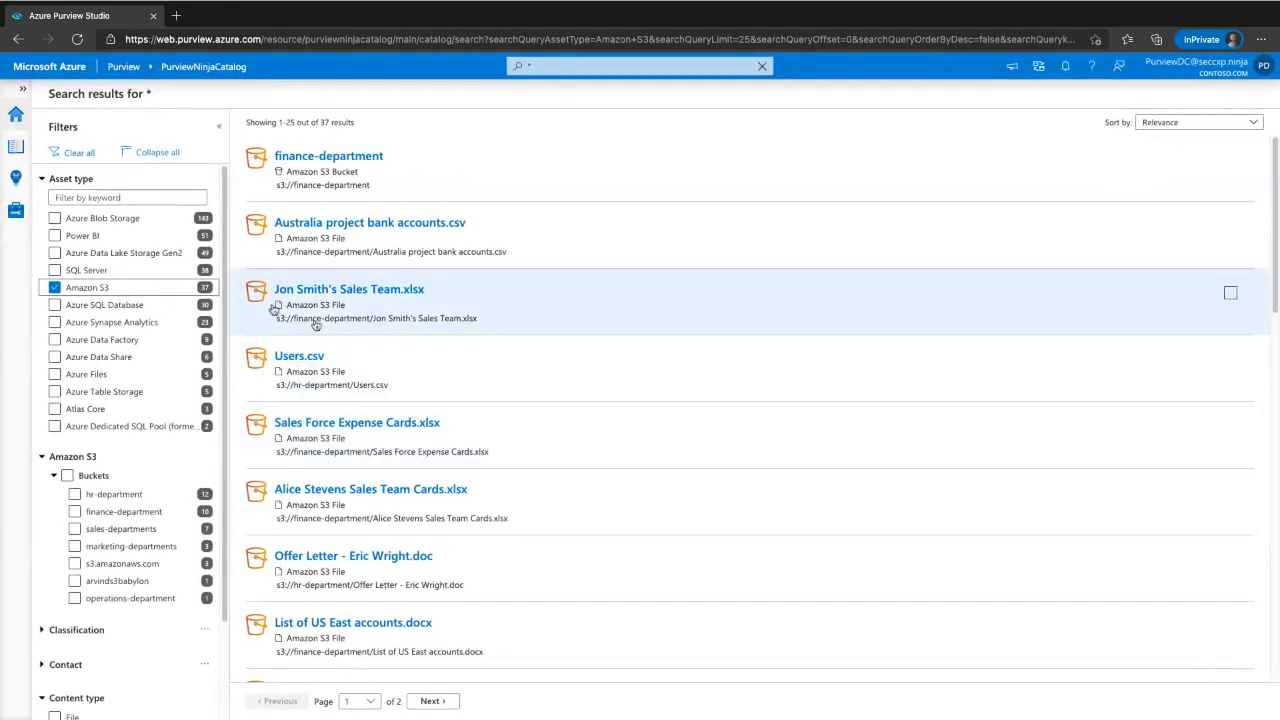
left_click(55, 287)
left_click(96, 305)
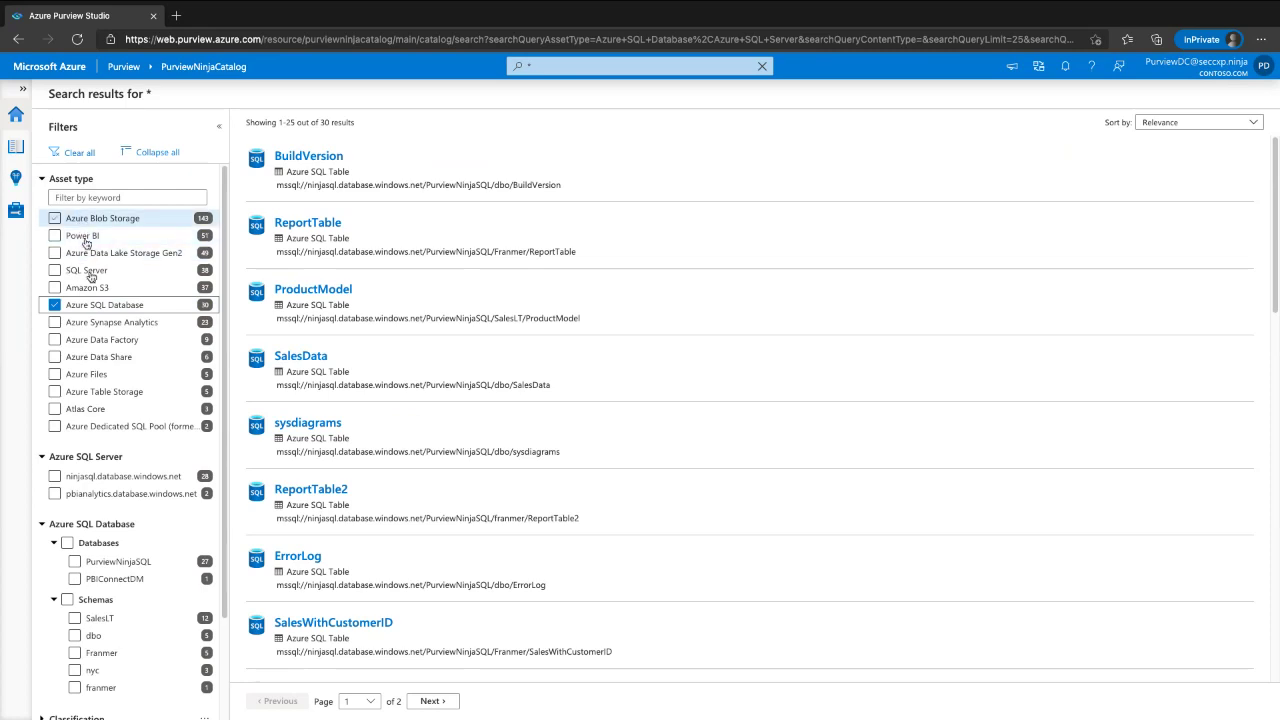
mouse_move(212, 442)
left_mouse_down()
mouse_move(52, 425)
mouse_move(3, 688)
mouse_move(226, 478)
mouse_move(215, 445)
left_mouse_up()
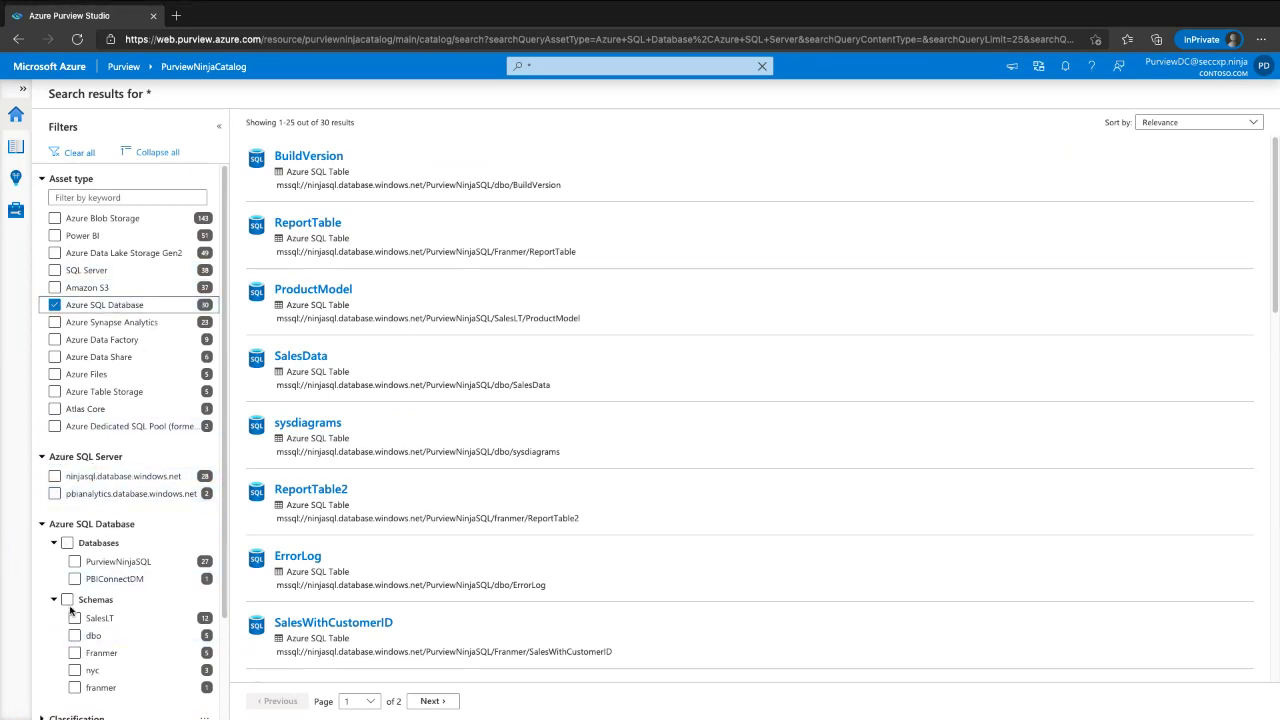
left_click(56, 305)
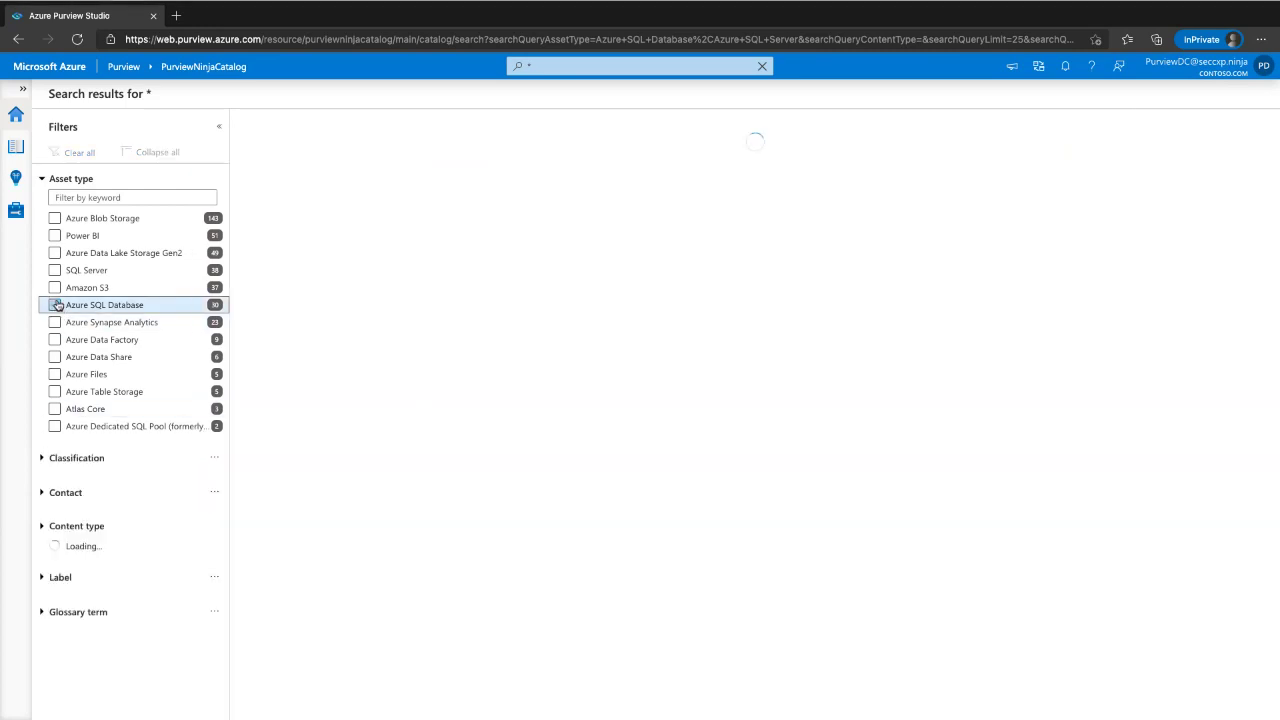
left_click(55, 235)
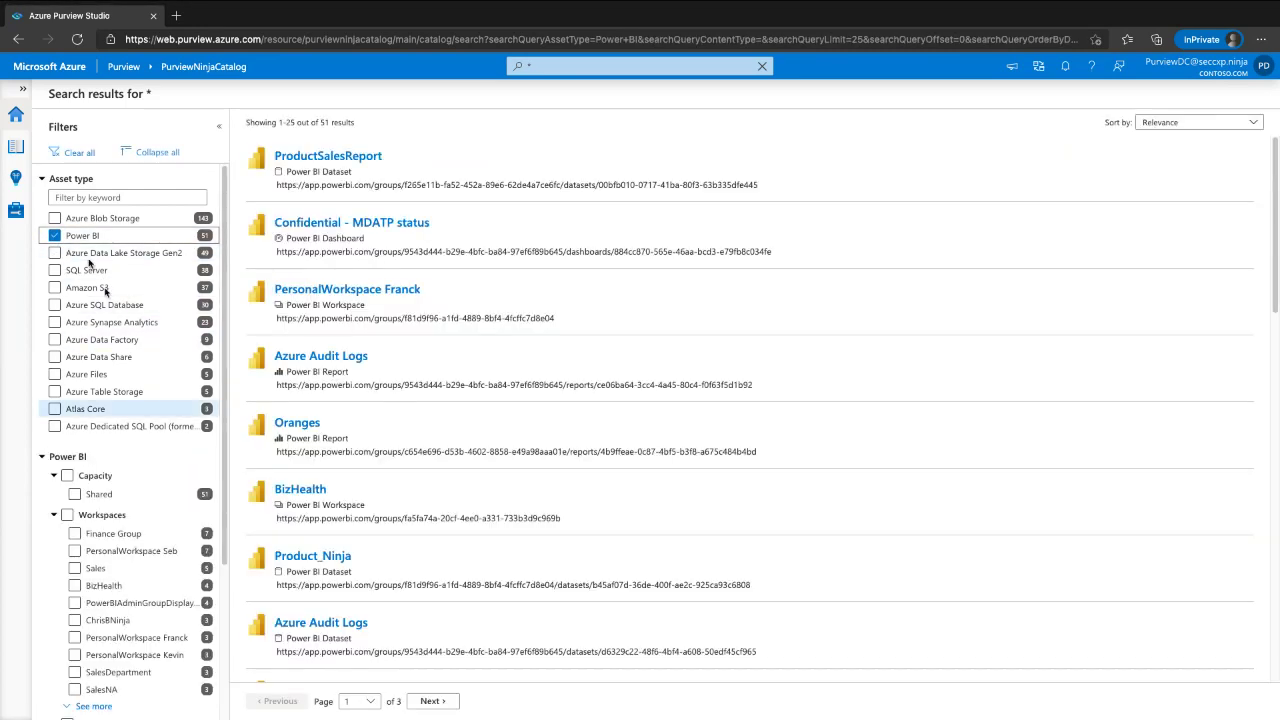
left_click(93, 234)
left_click(92, 213)
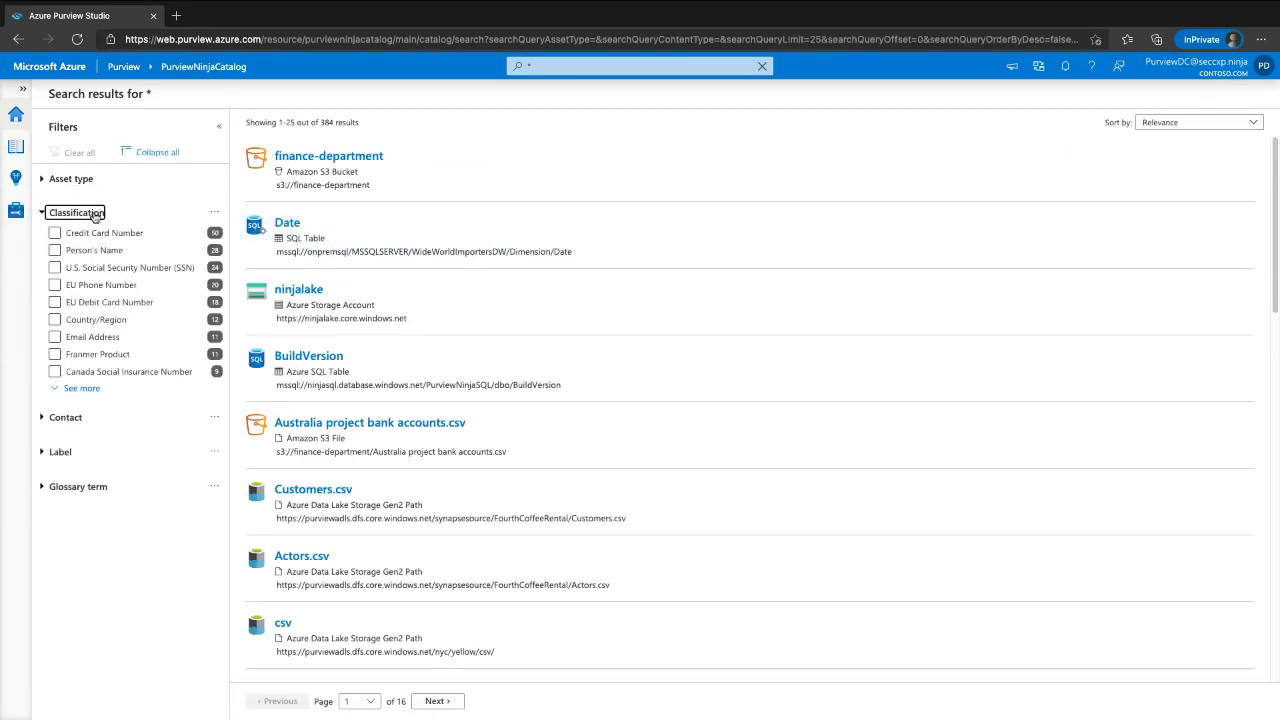
- Filter results by the Credit Card Number and Email Address classifications and open the SalesData asset
scroll(94, 219, "up", 2)
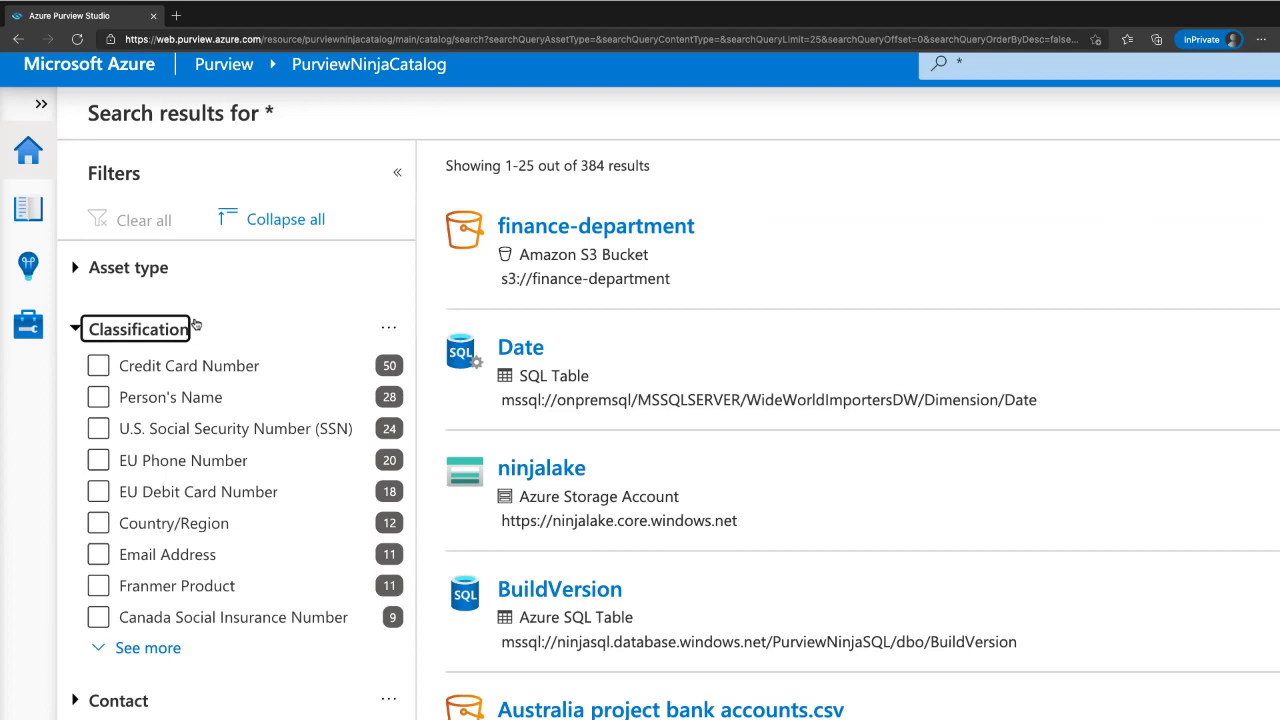
left_click(198, 367)
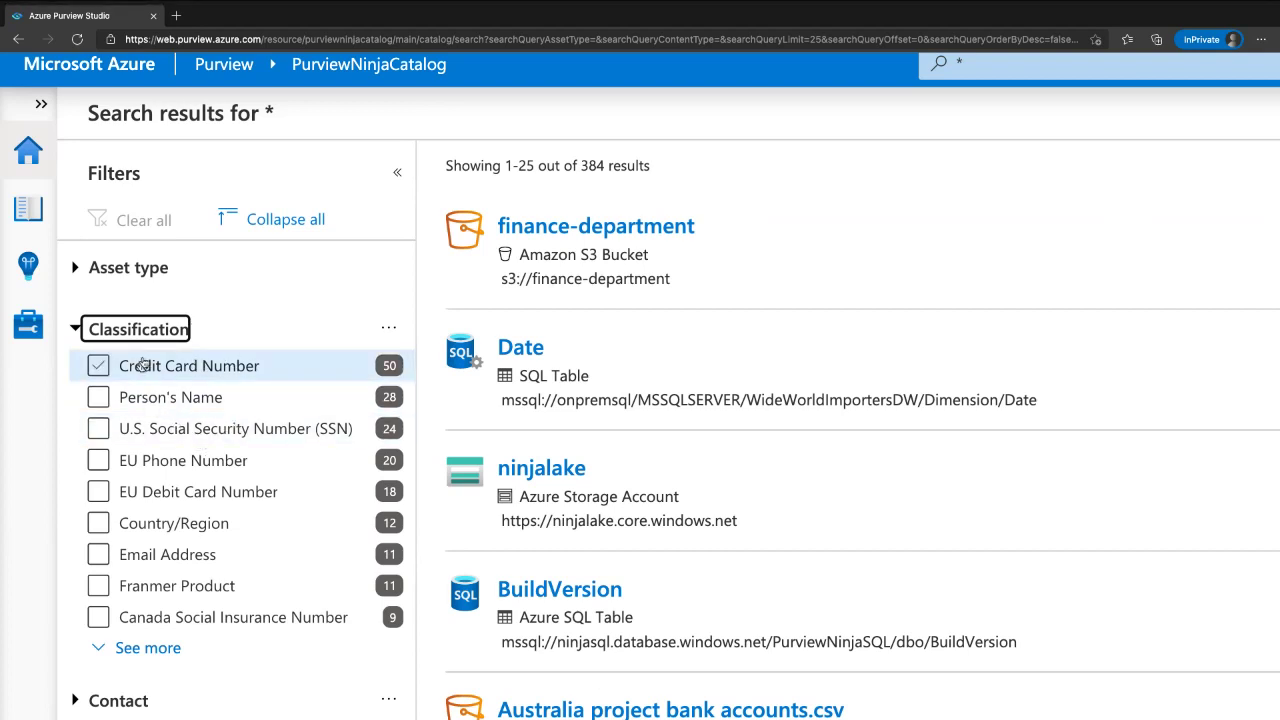
left_click(103, 556)
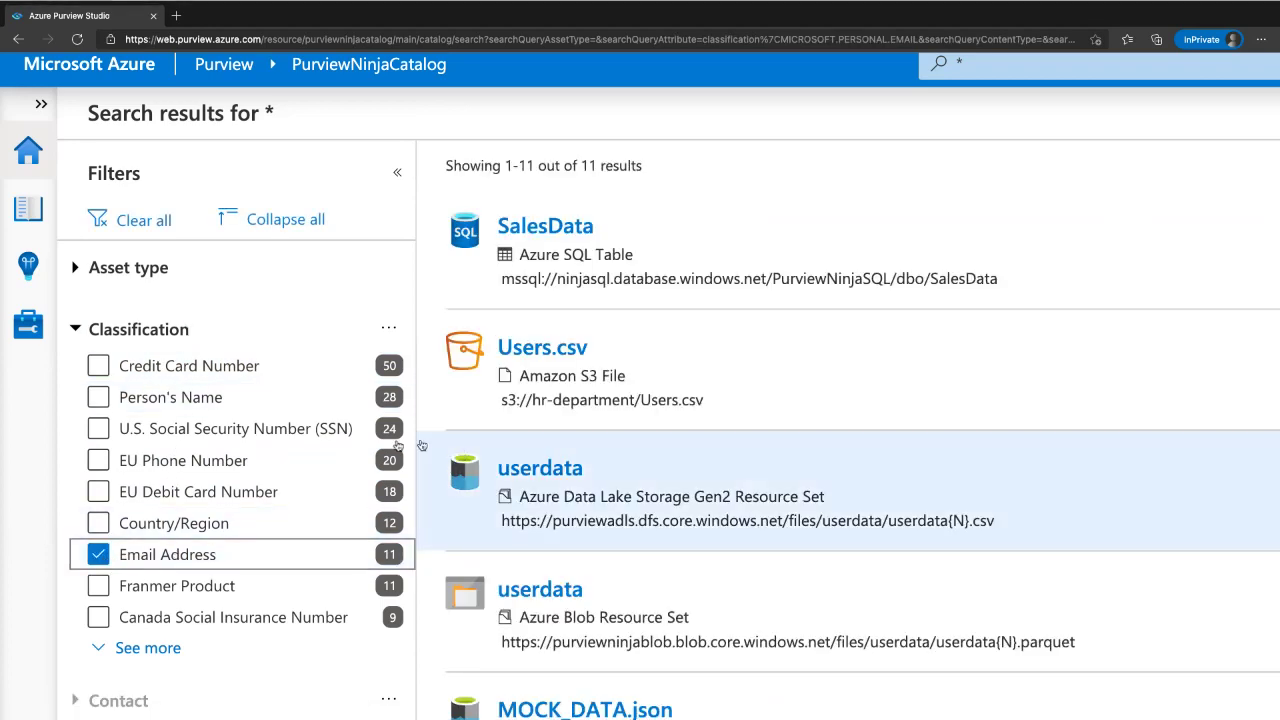
scroll(286, 443, "down", 5)
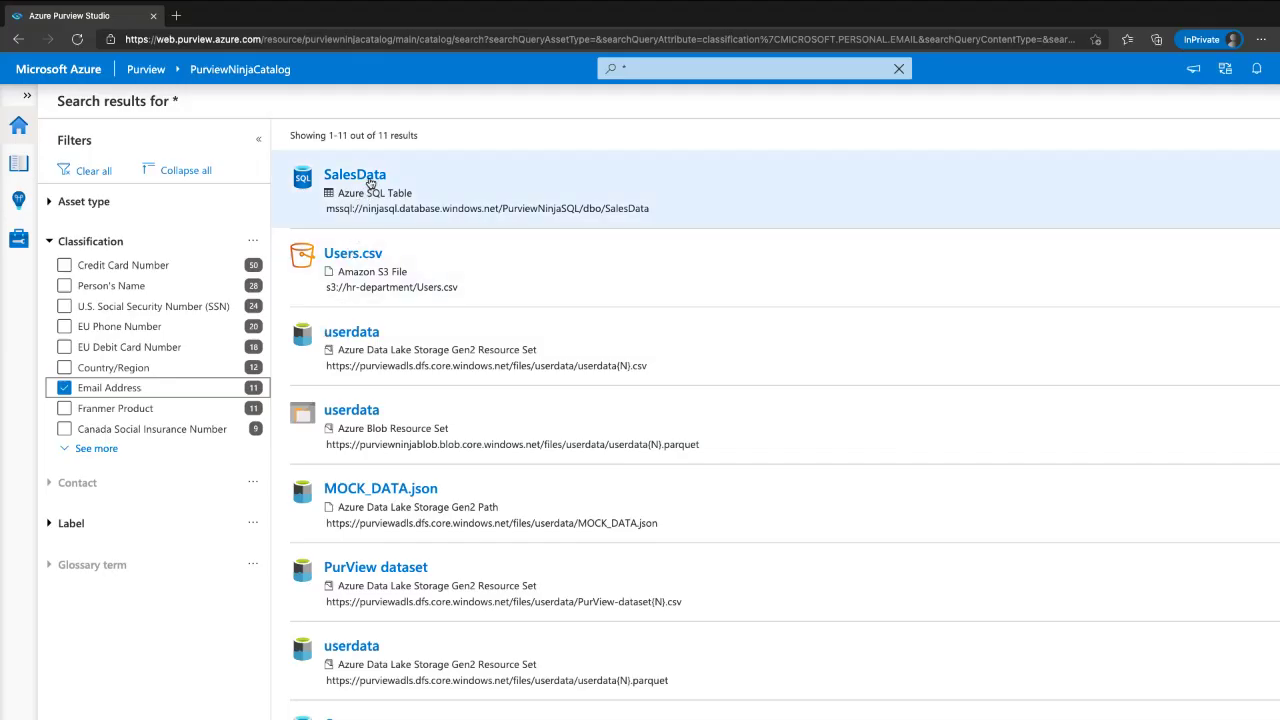
left_click(372, 177)
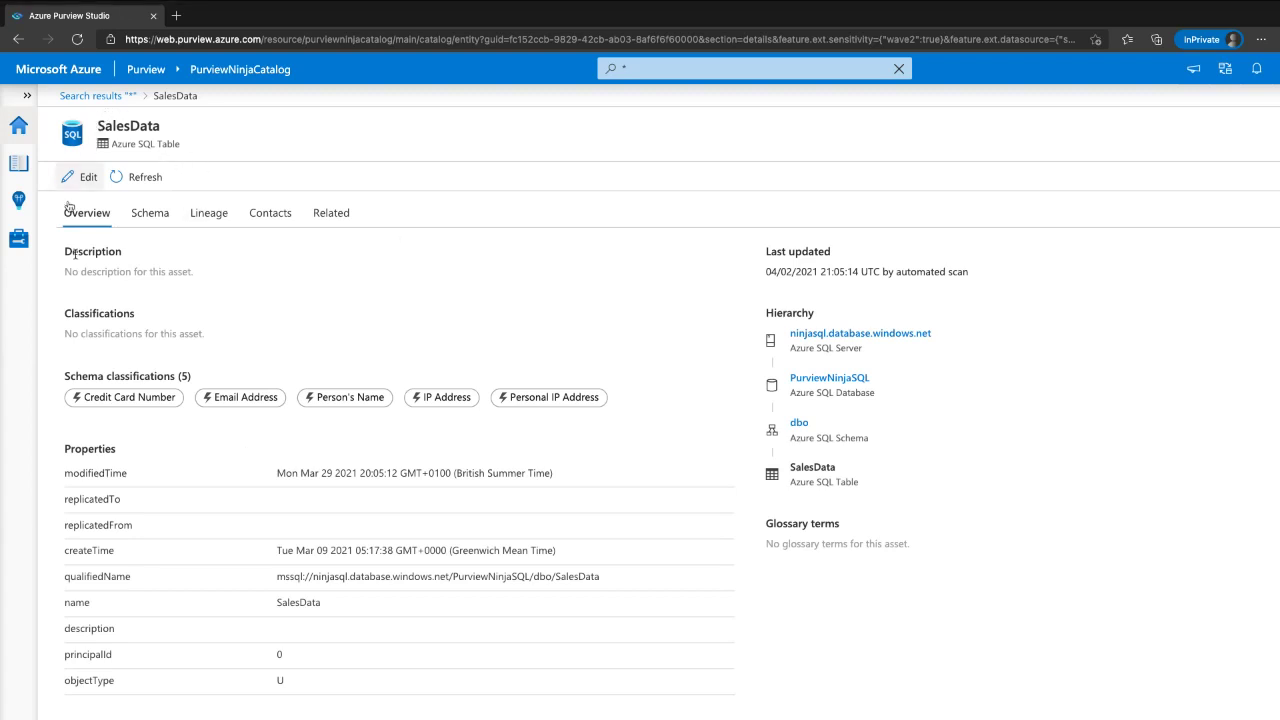
- Check SalesData's column classifications on the Schema tab, then clear the Email Address filter from the search results
mouse_move(268, 376)
left_mouse_down()
mouse_move(176, 426)
mouse_move(266, 388)
left_mouse_up()
left_click_drag(55, 386, 180, 384)
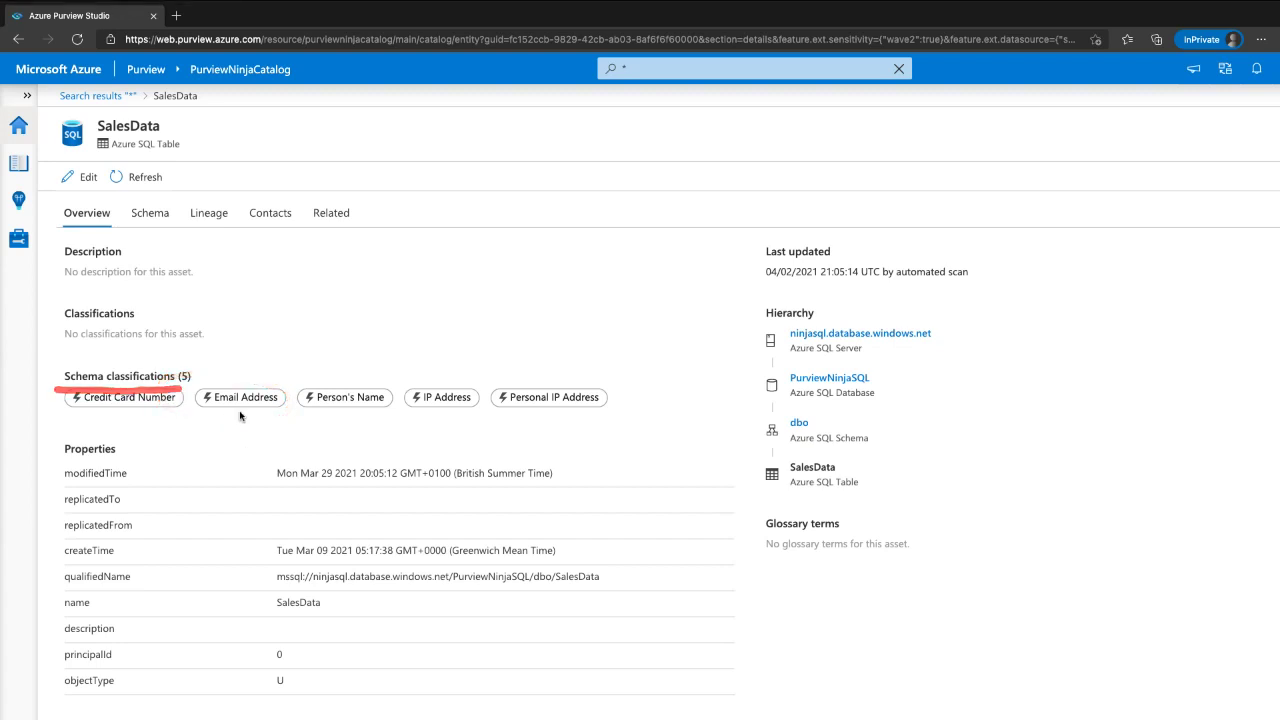
left_click(150, 213)
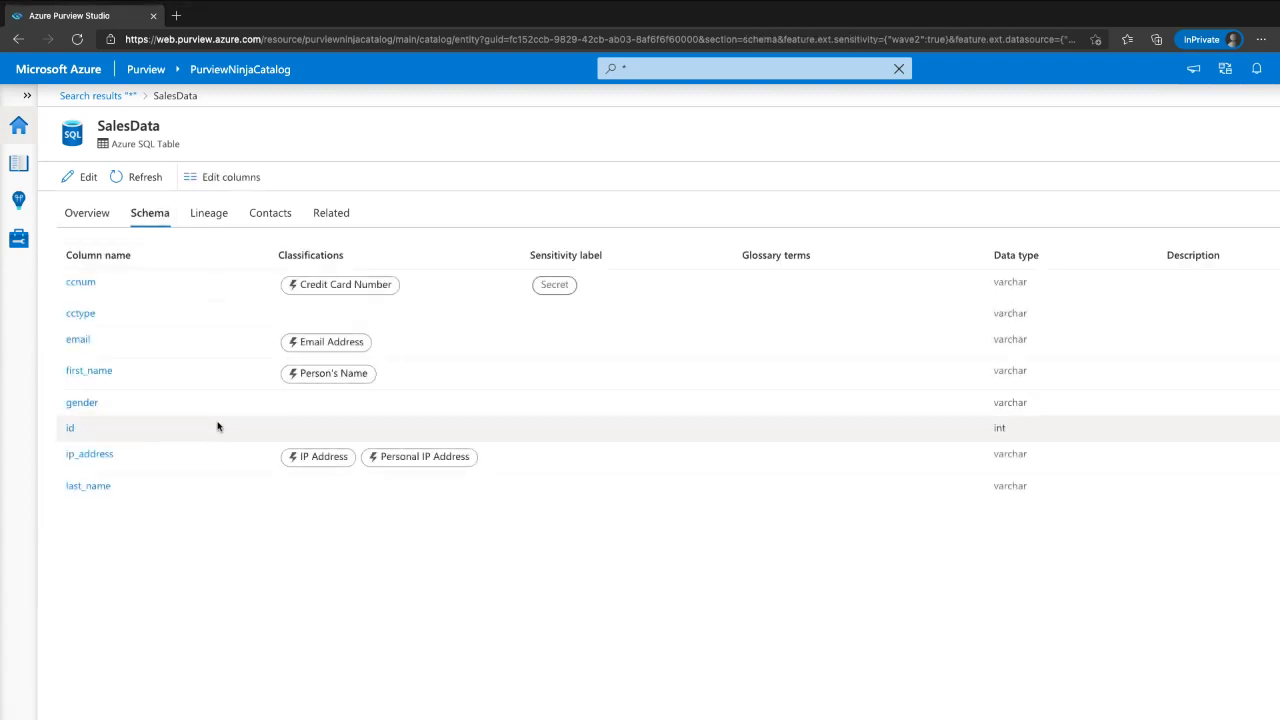
mouse_move(86, 367)
left_mouse_down()
mouse_move(331, 359)
mouse_move(48, 322)
left_mouse_up()
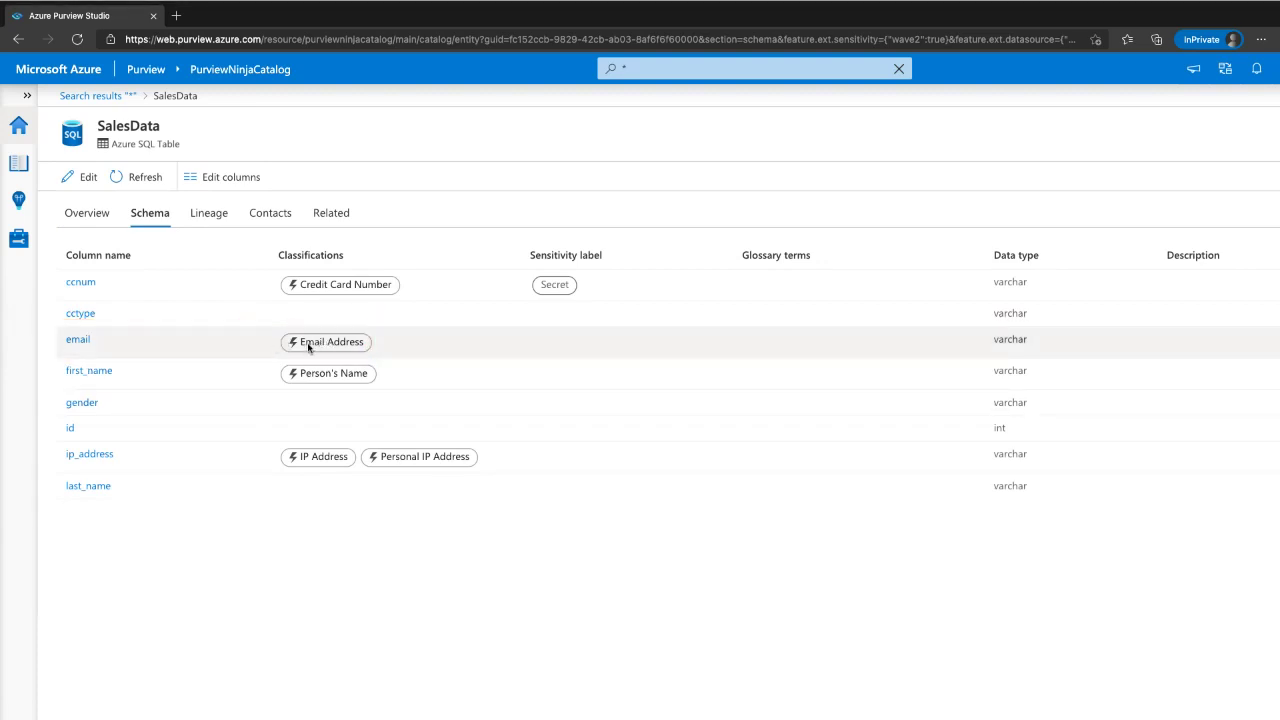
left_click(125, 97)
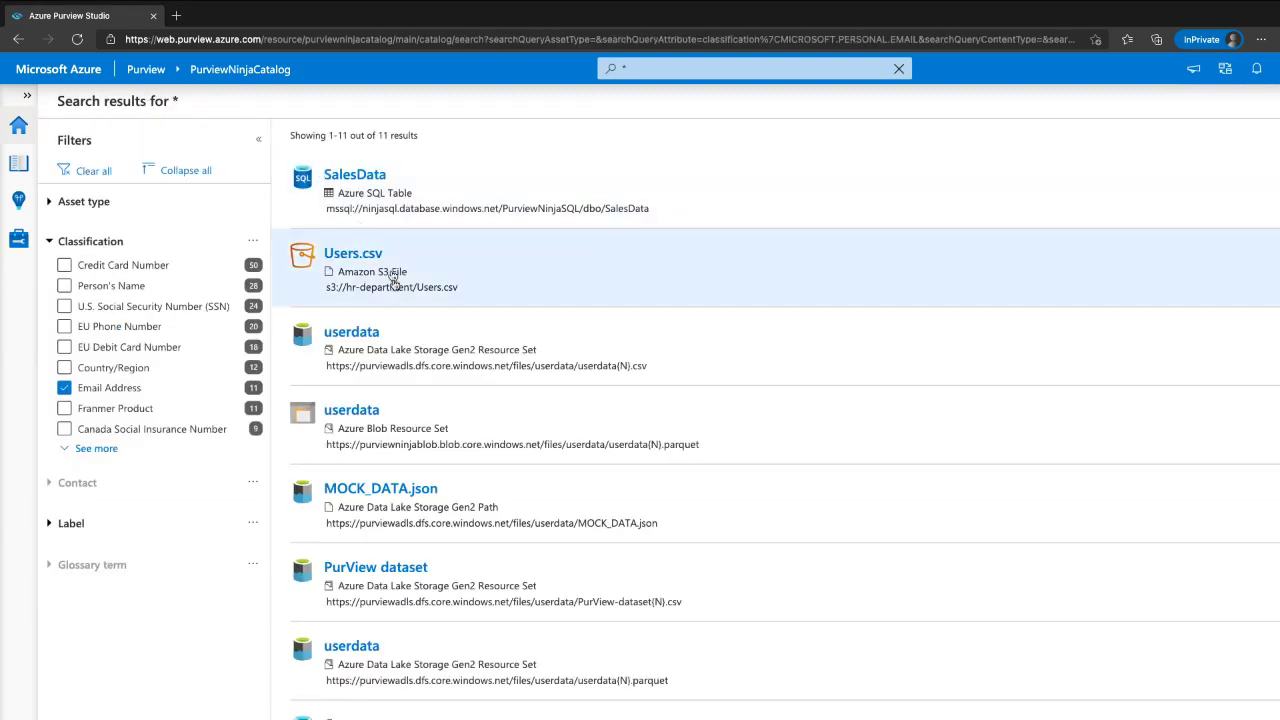
left_click(88, 388)
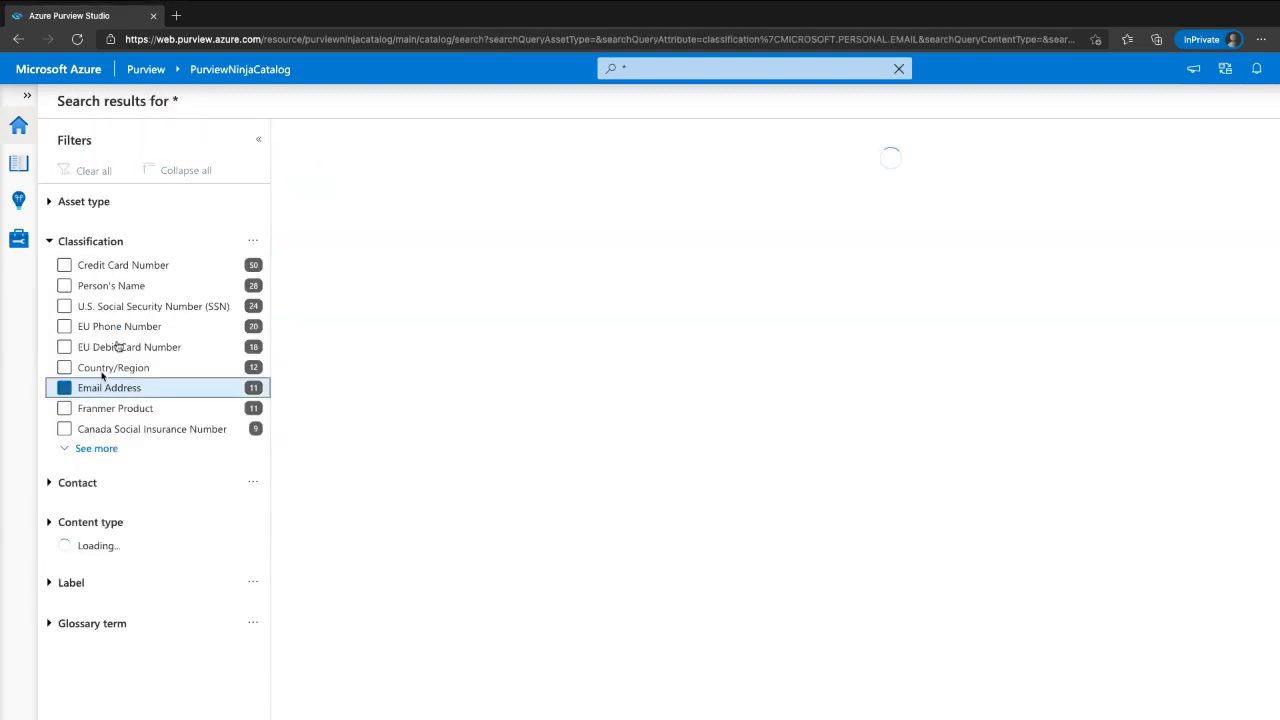
left_click(112, 241)
left_click(106, 280)
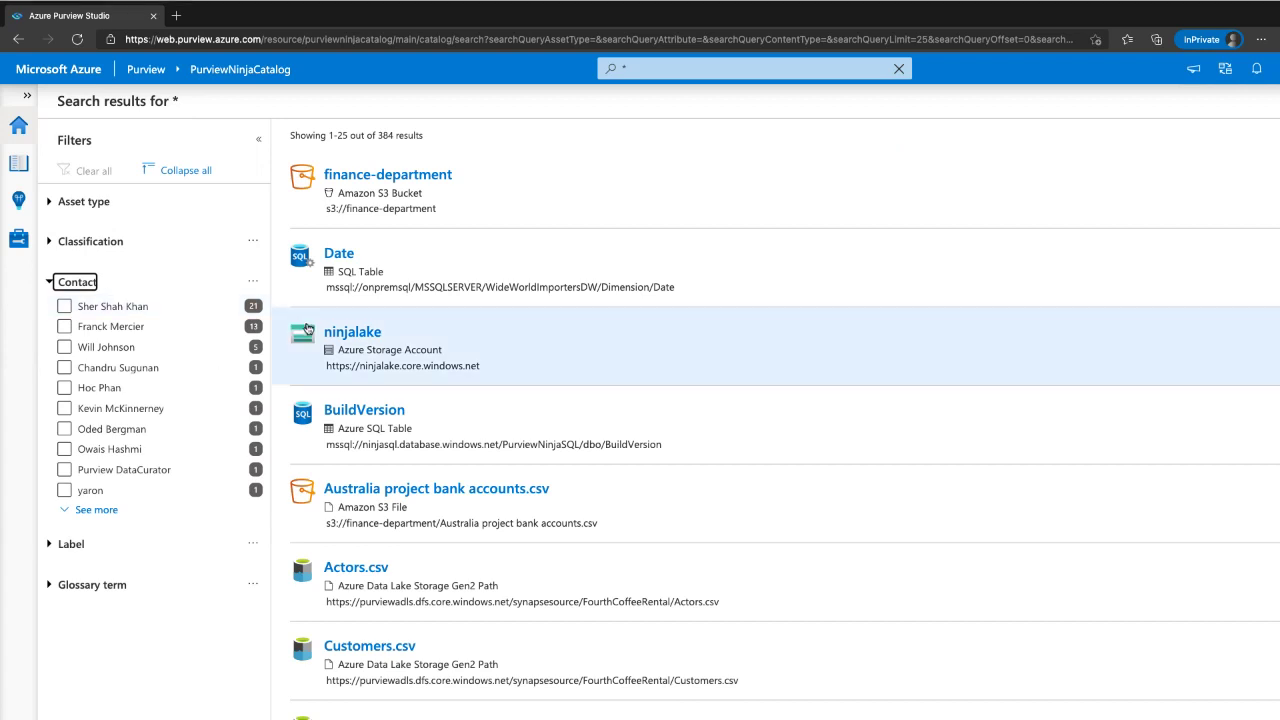
left_click(127, 348)
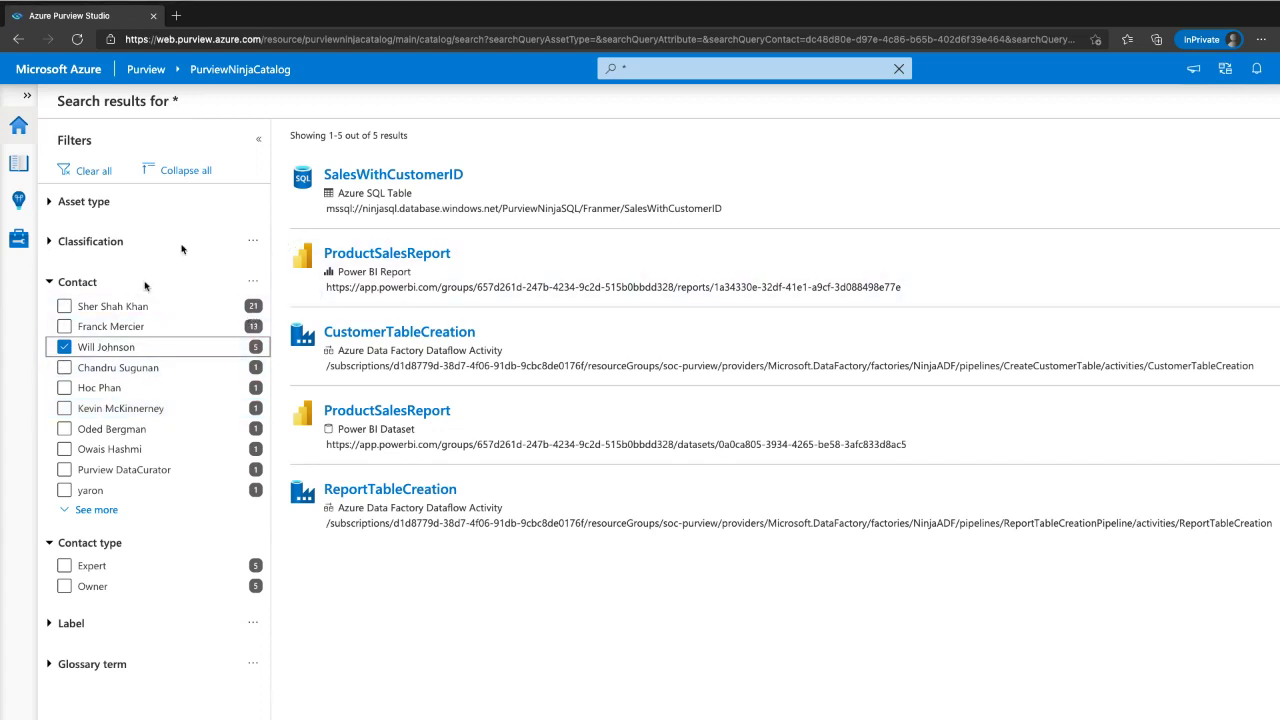
left_click(358, 176)
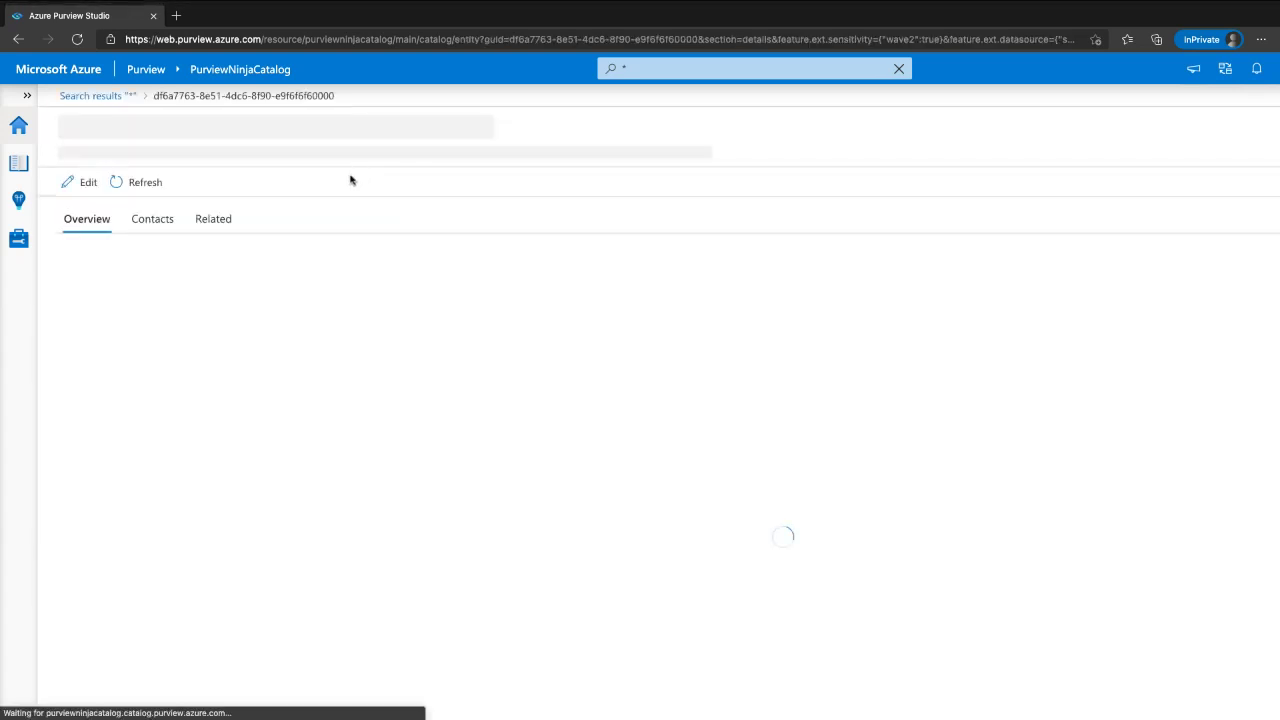
left_click(178, 214)
left_click(284, 227)
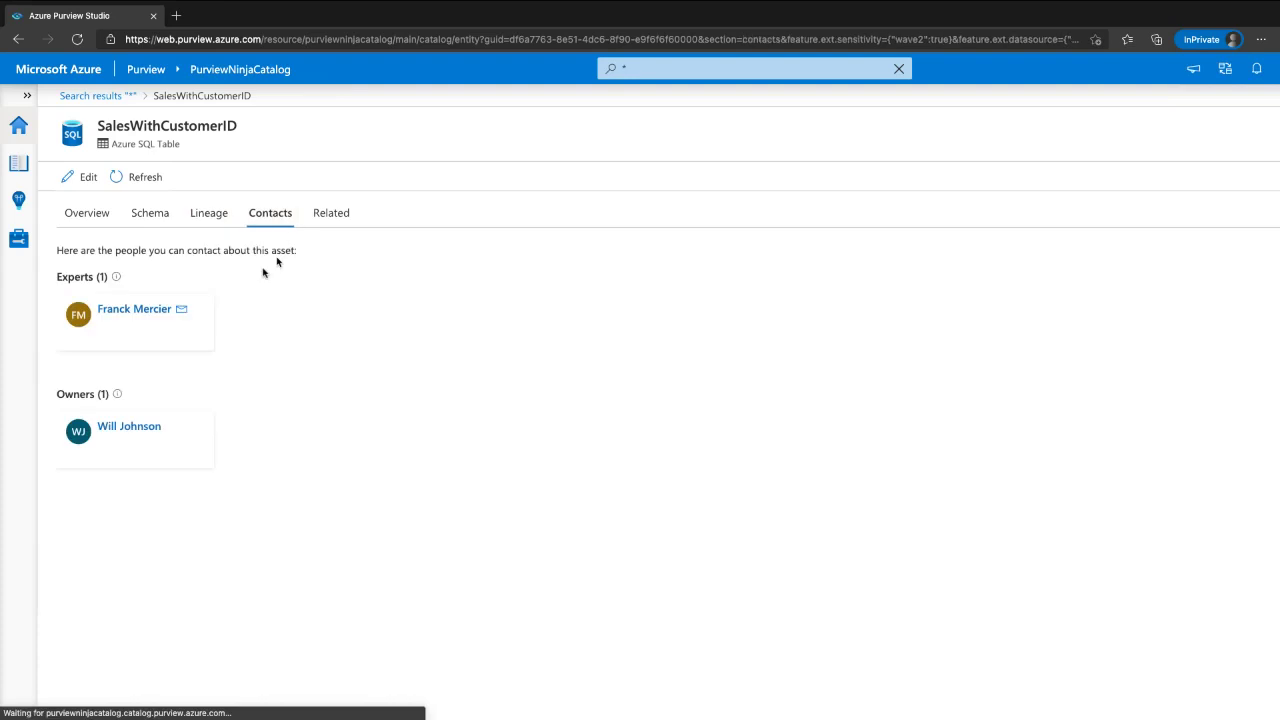
mouse_move(224, 380)
left_mouse_down()
mouse_move(40, 366)
mouse_move(276, 431)
left_mouse_up()
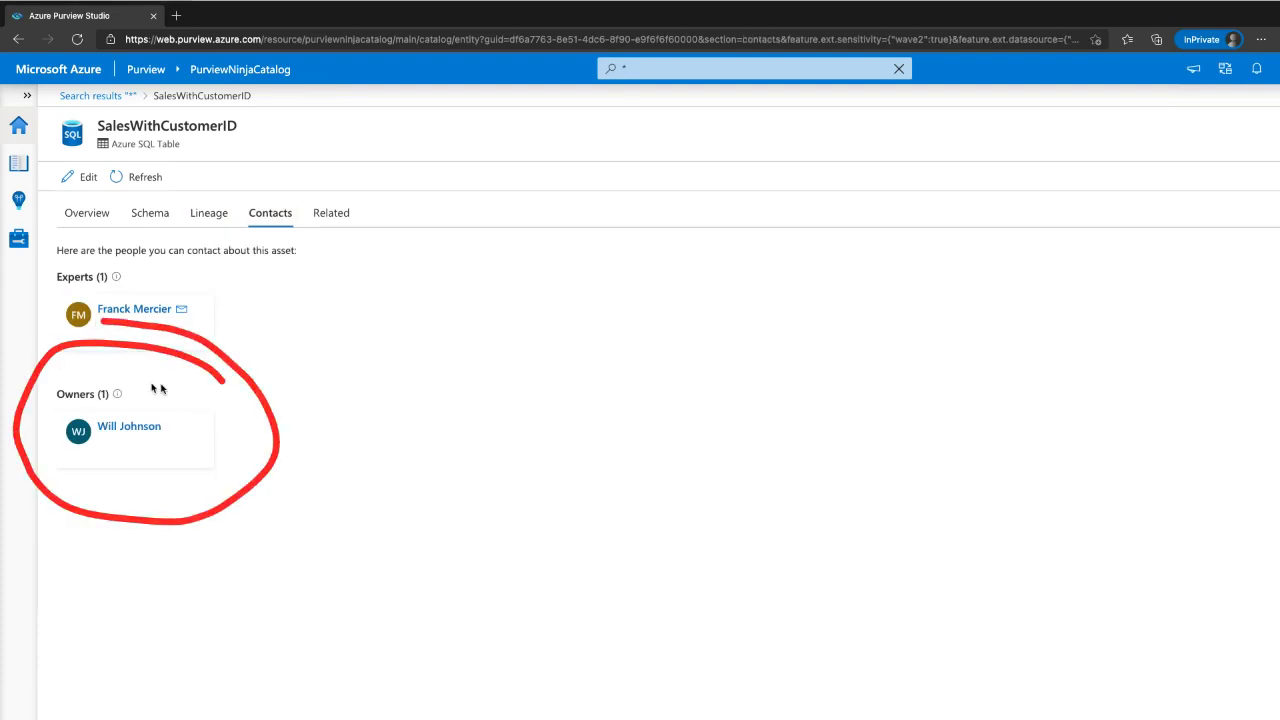
left_click(116, 96)
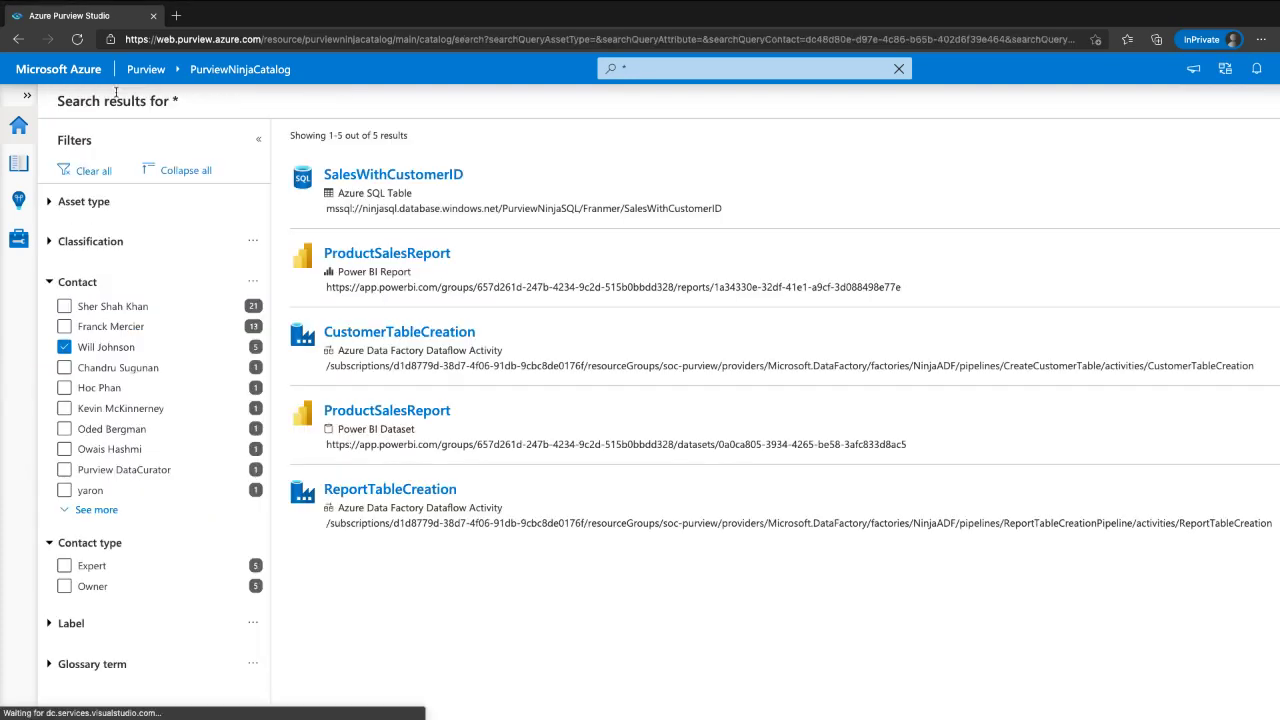
left_click(105, 346)
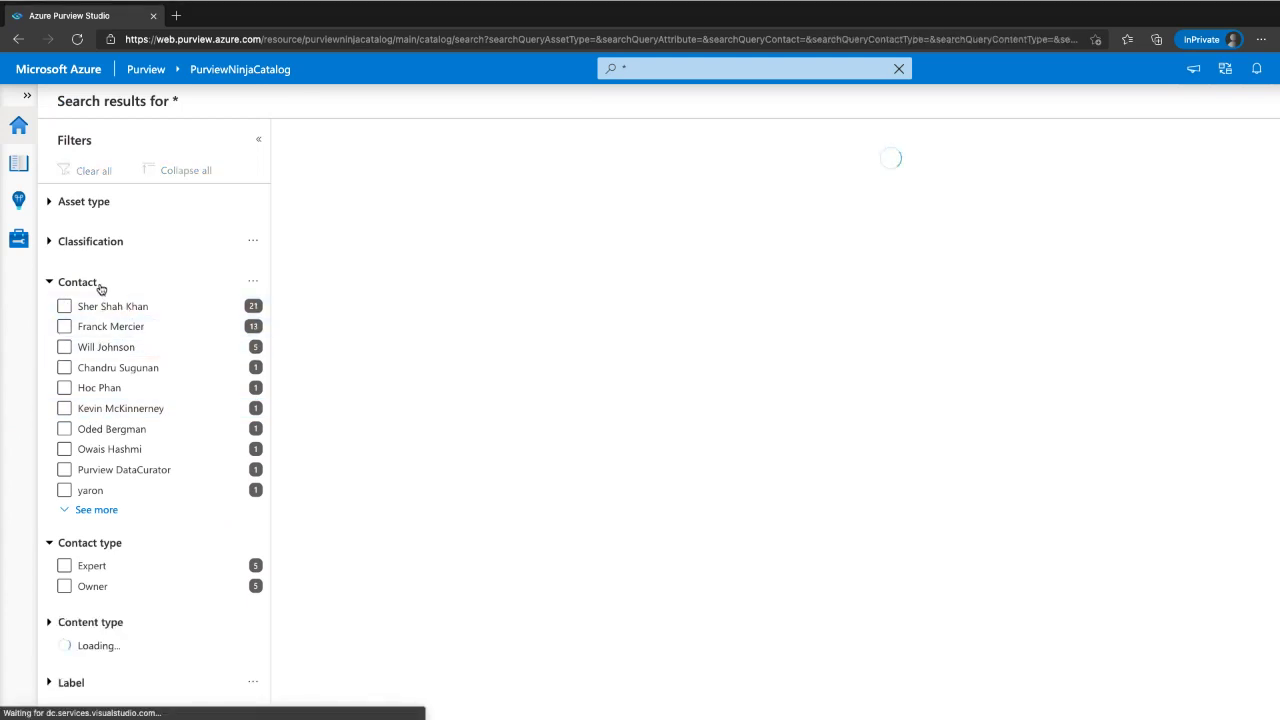
left_click(76, 284)
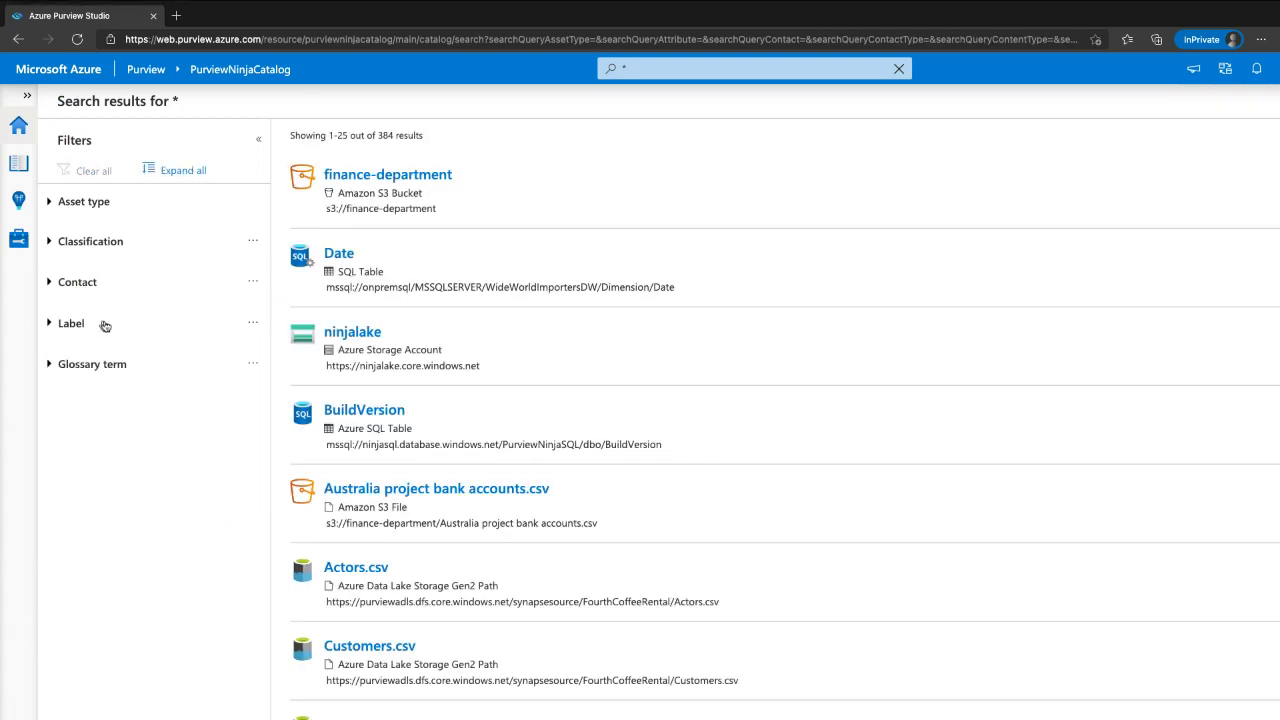
- Try the sensitivity label filters, toggling Confidential\All Employees on and off
left_click(88, 329)
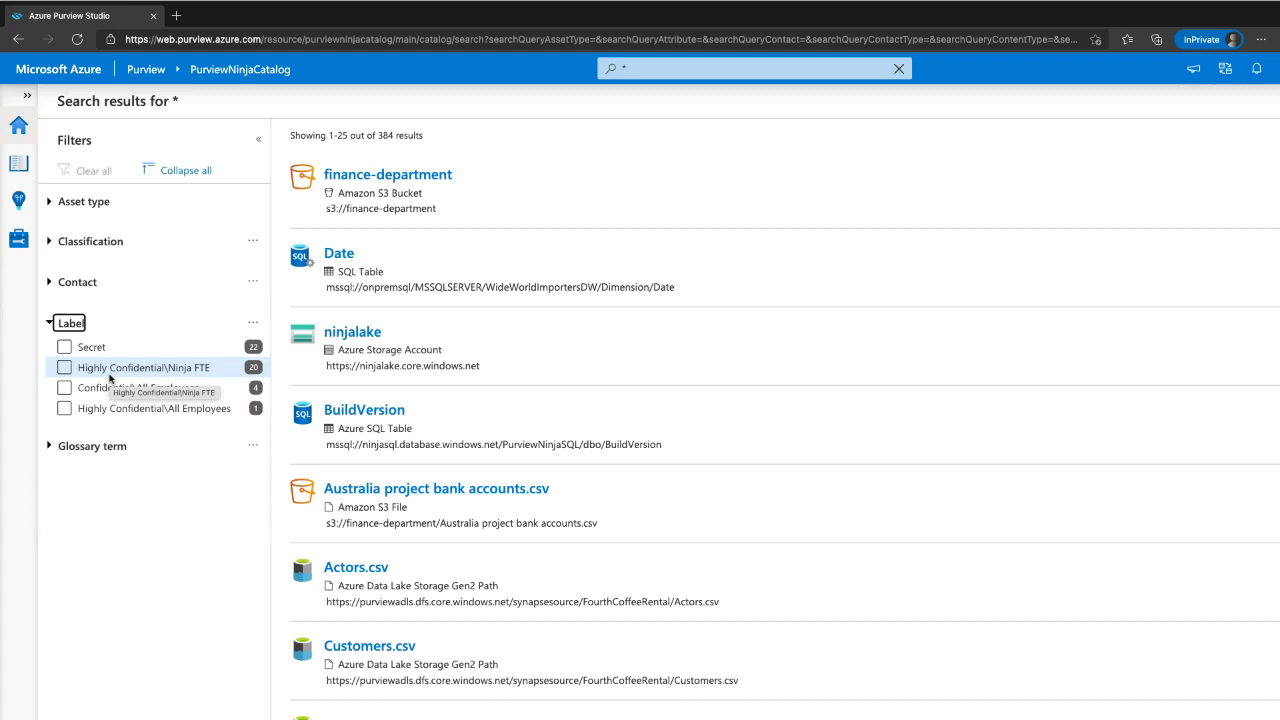
left_click(111, 376)
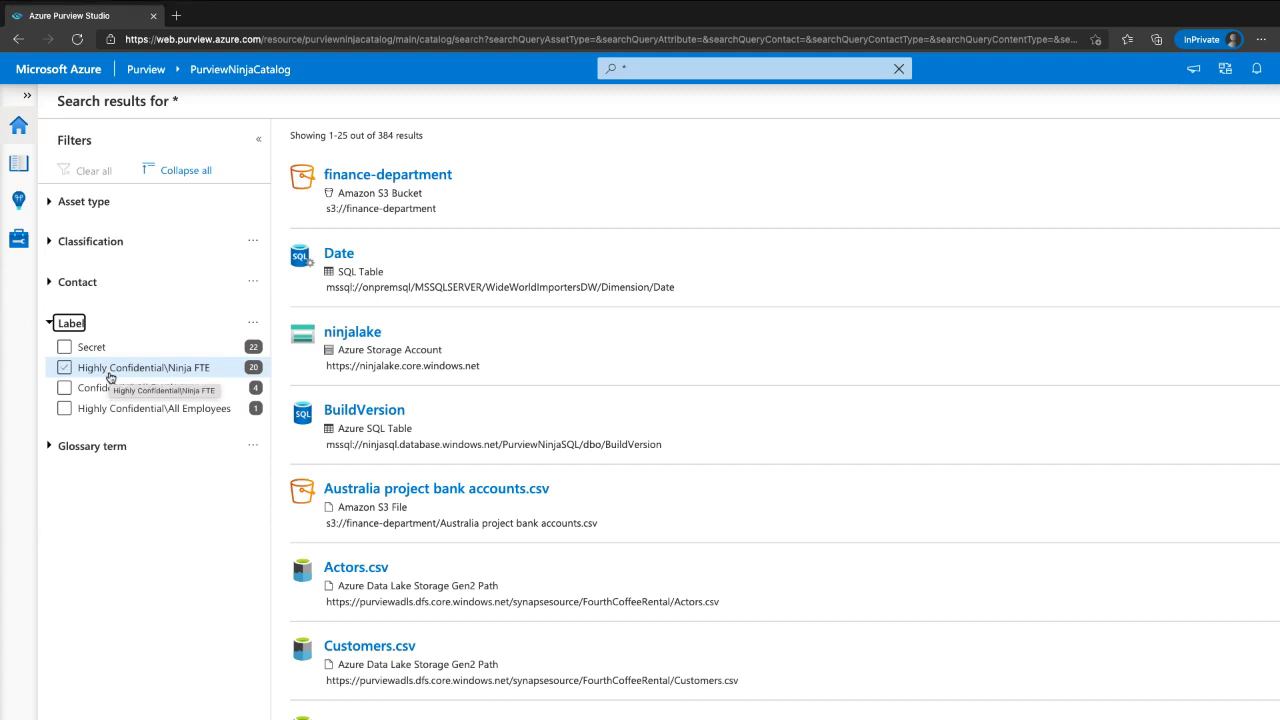
left_click(111, 376)
left_click(128, 380)
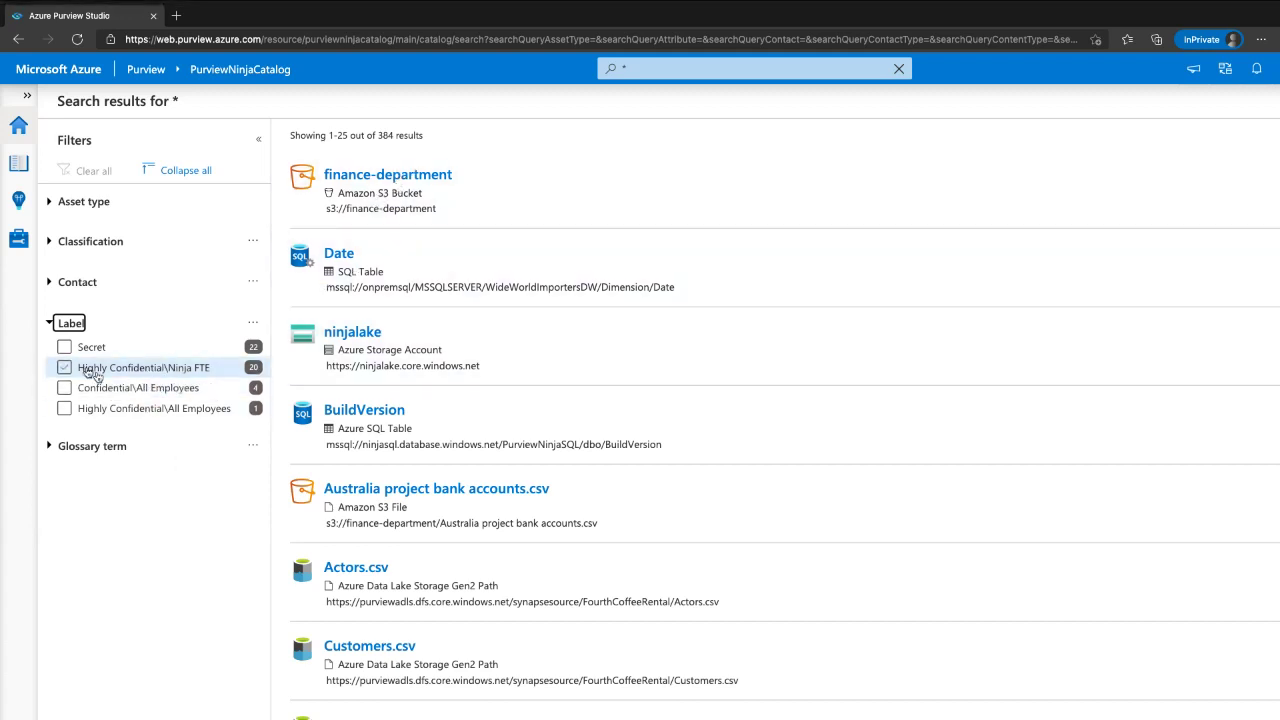
left_click(128, 380)
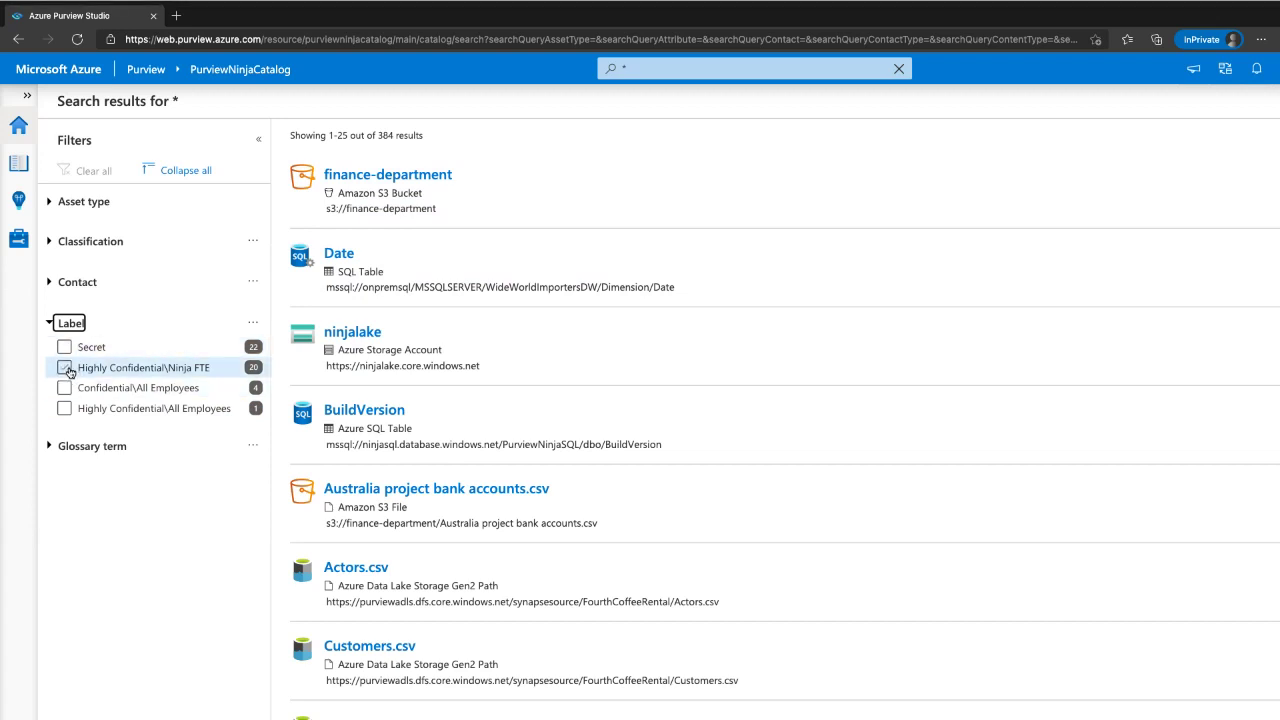
left_click(60, 237)
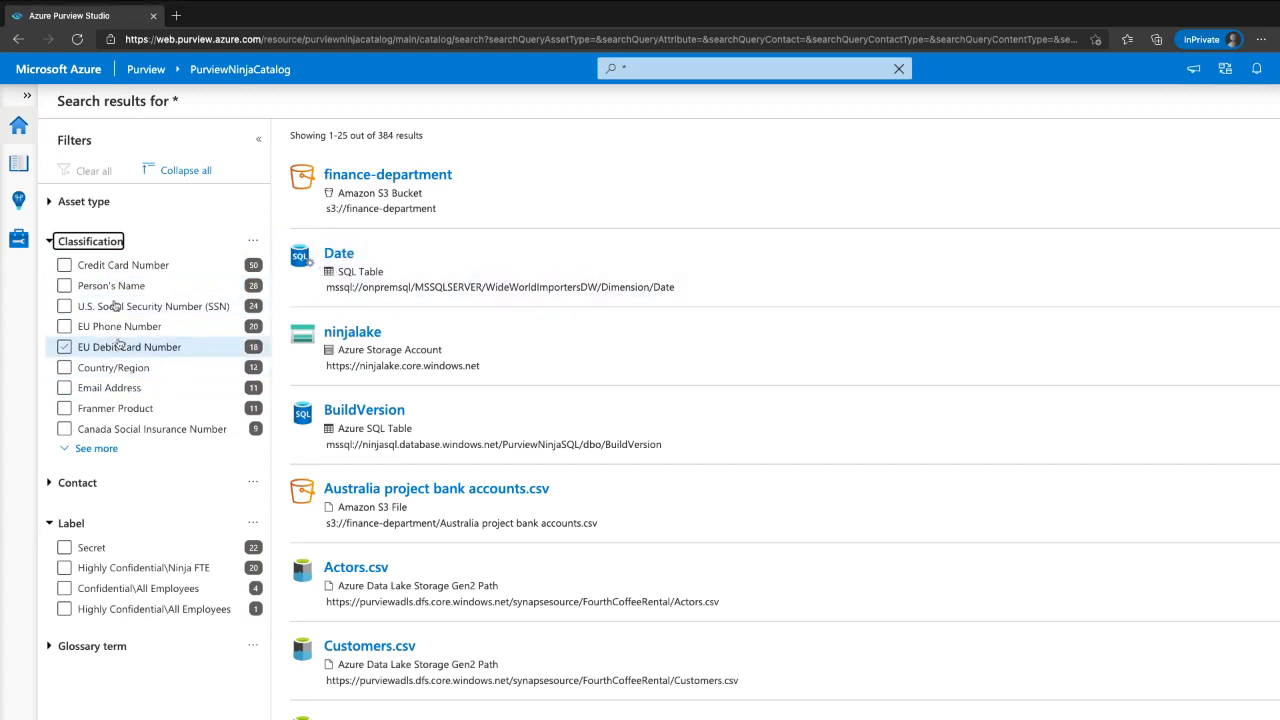
left_click(108, 242)
- Filter by Highly Confidential\Ninja FTE, open Product_Ninja, then return and clear that label filter
mouse_move(126, 316)
left_mouse_down()
mouse_move(46, 436)
mouse_move(257, 425)
mouse_move(131, 289)
left_mouse_up()
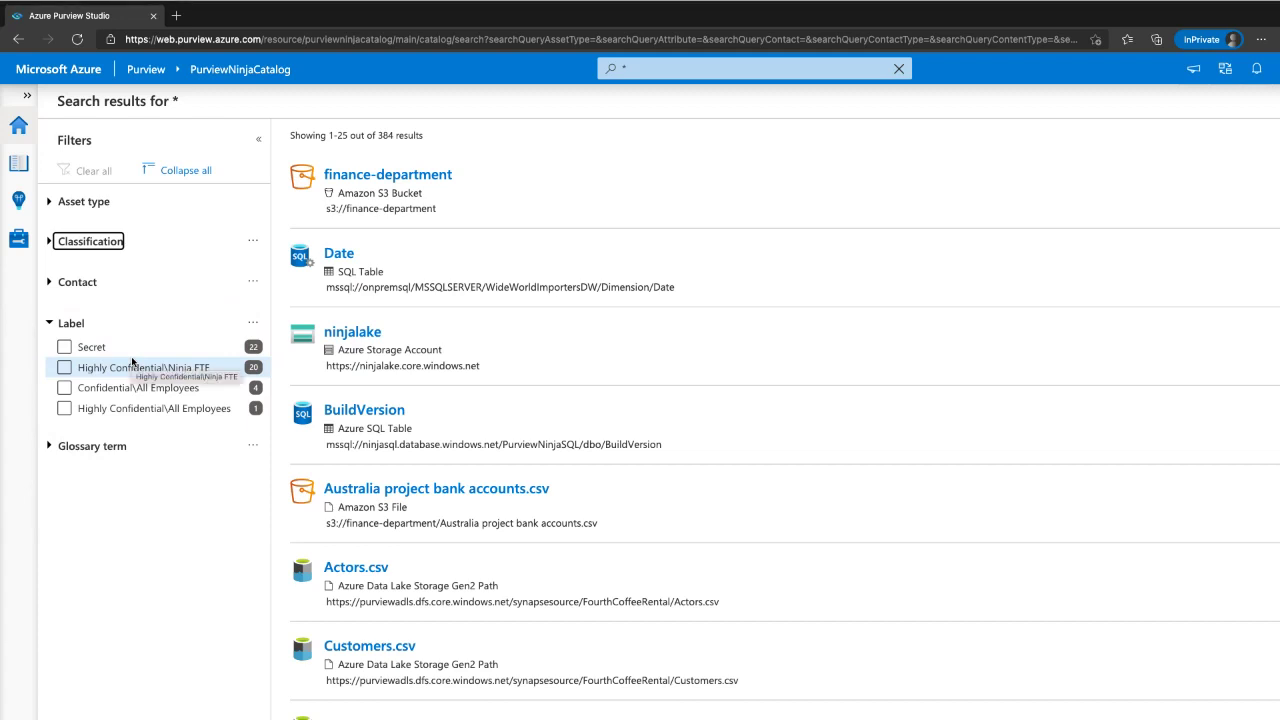
left_click(67, 368)
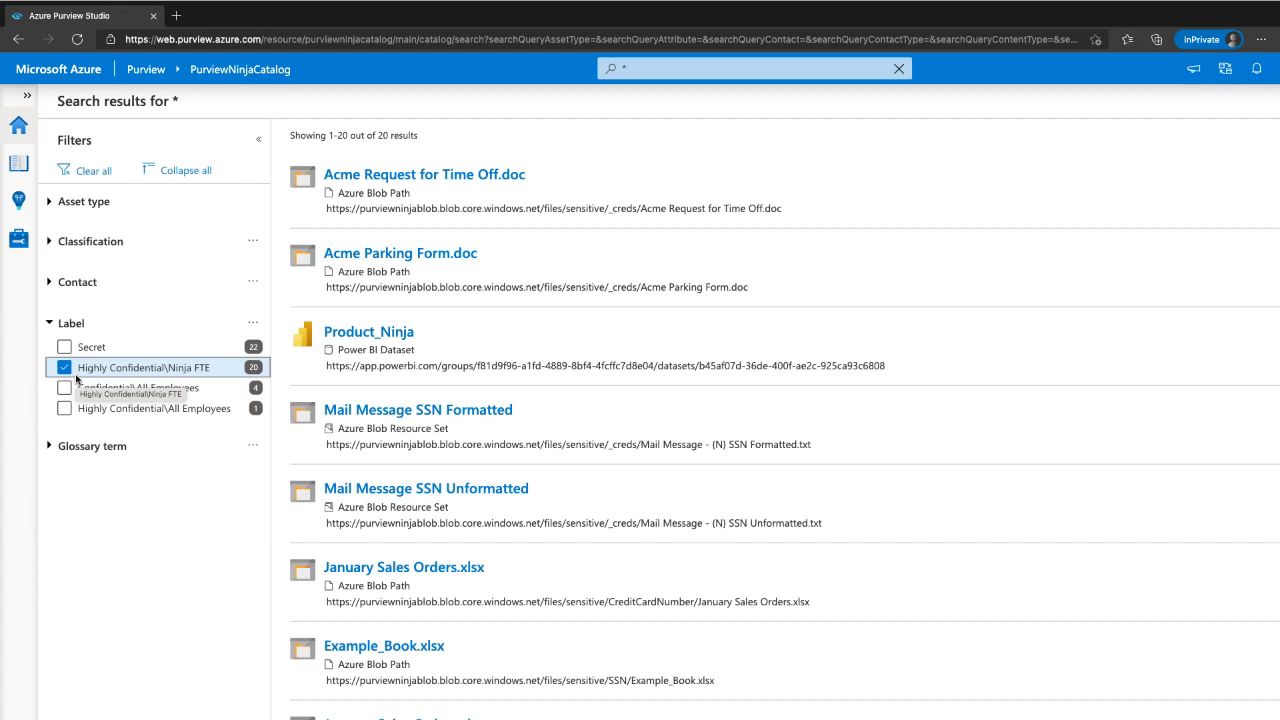
mouse_move(163, 306)
left_mouse_down()
mouse_move(44, 430)
mouse_move(104, 290)
left_mouse_up()
key("F1")
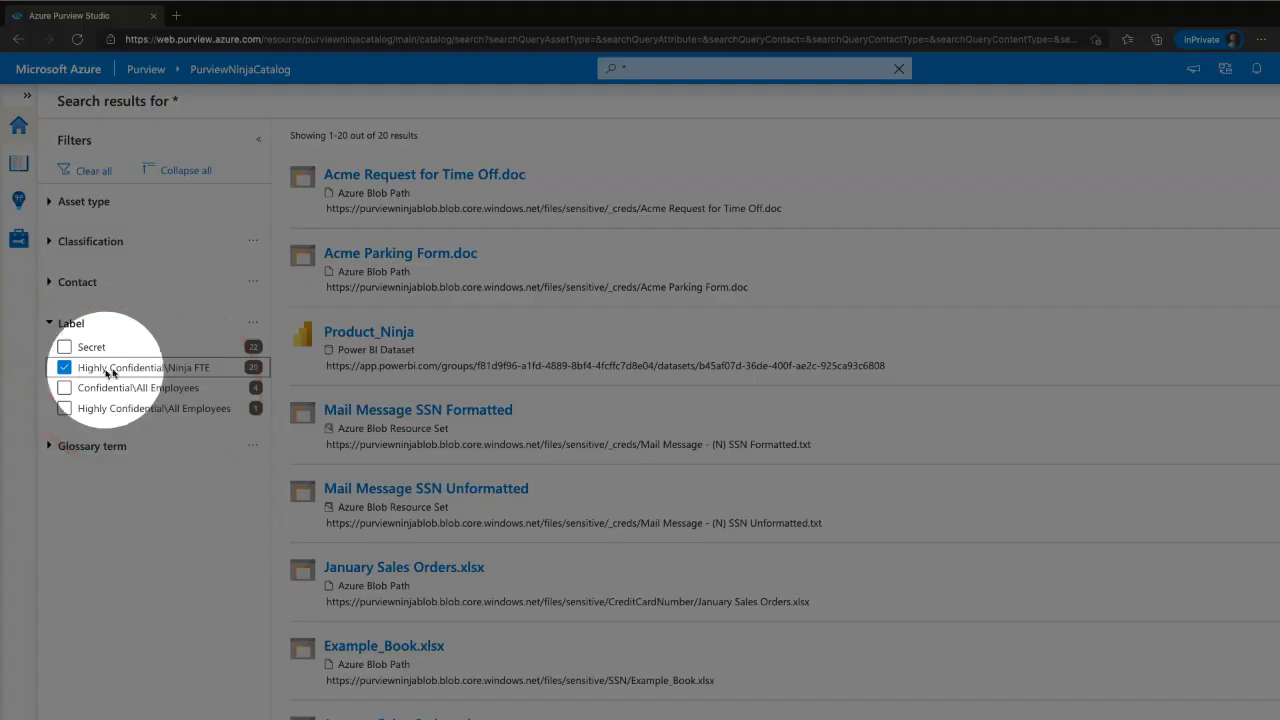
left_click(371, 334)
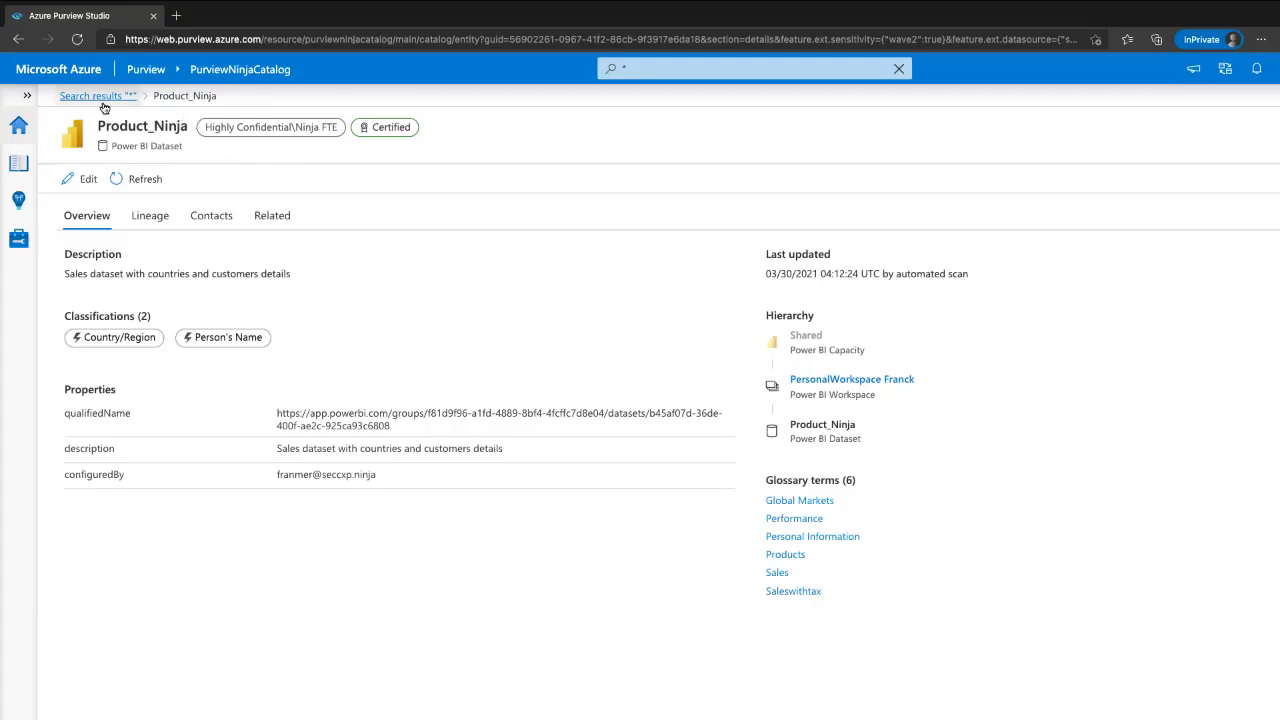
left_click(100, 96)
left_click(85, 367)
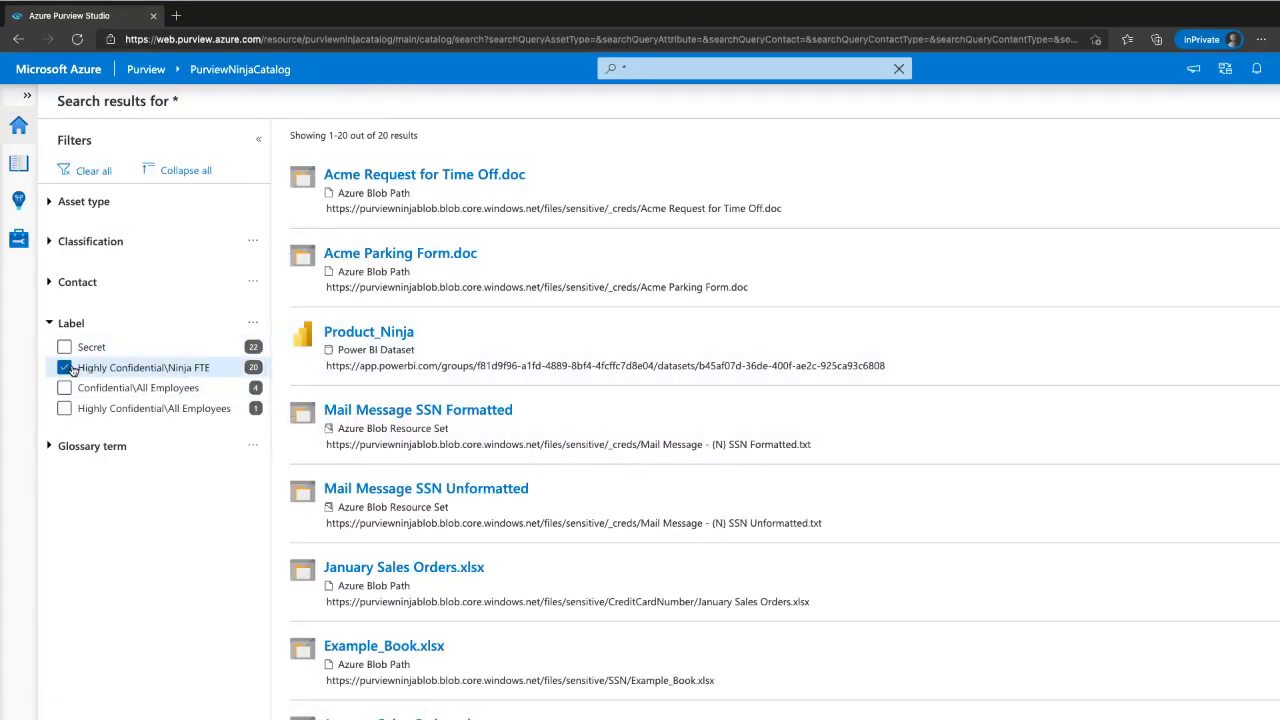
- Collapse the filters and narrow results to the Global Markets glossary term, briefly viewing ReportTable
left_click(193, 171)
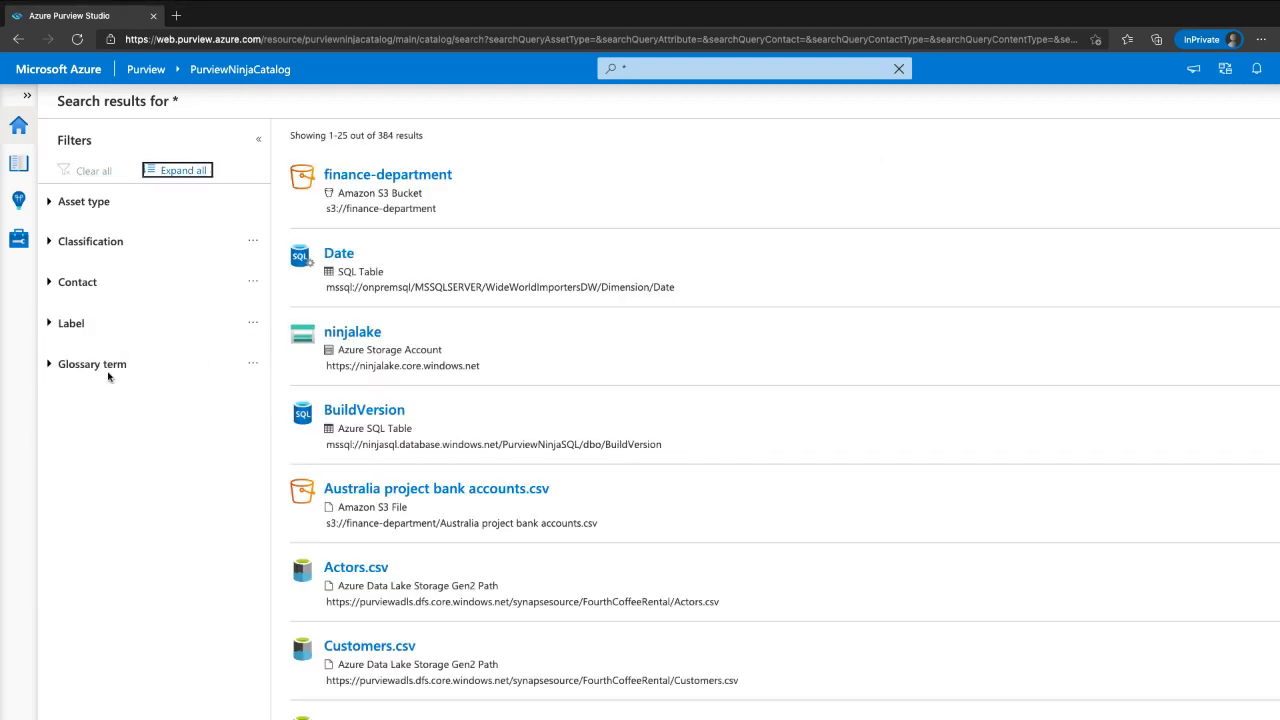
left_click(108, 368)
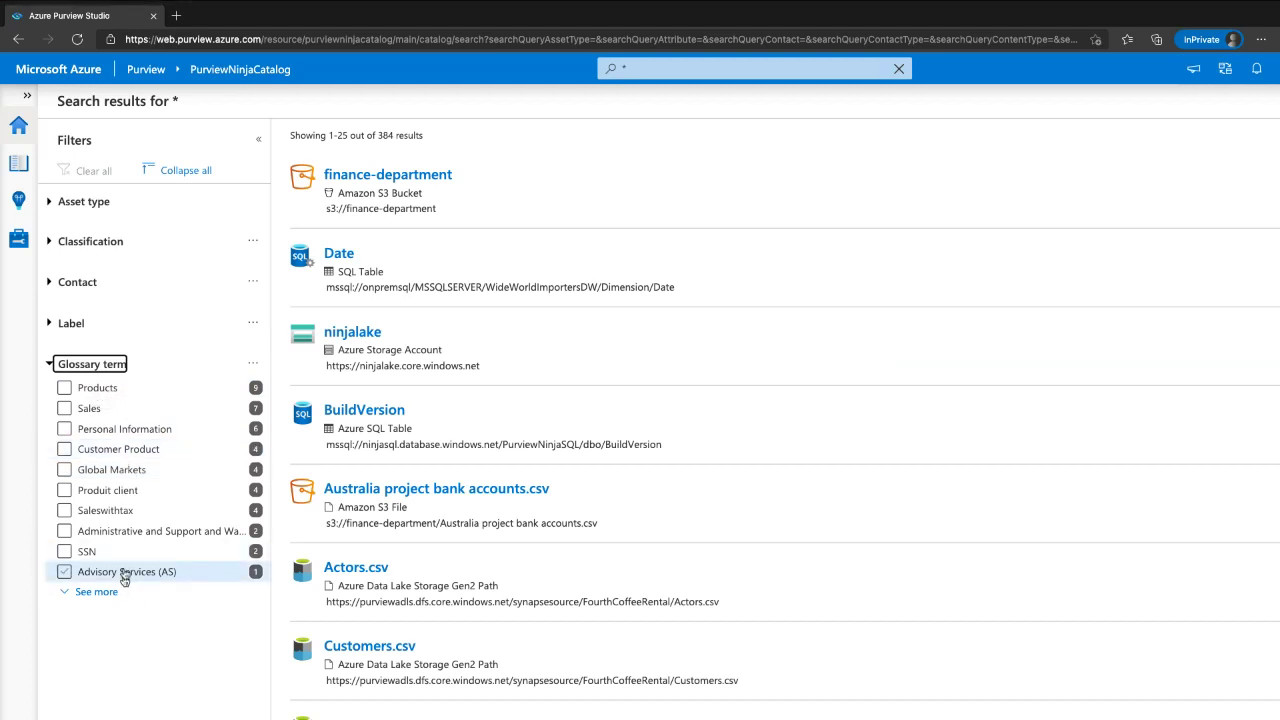
left_click(97, 391)
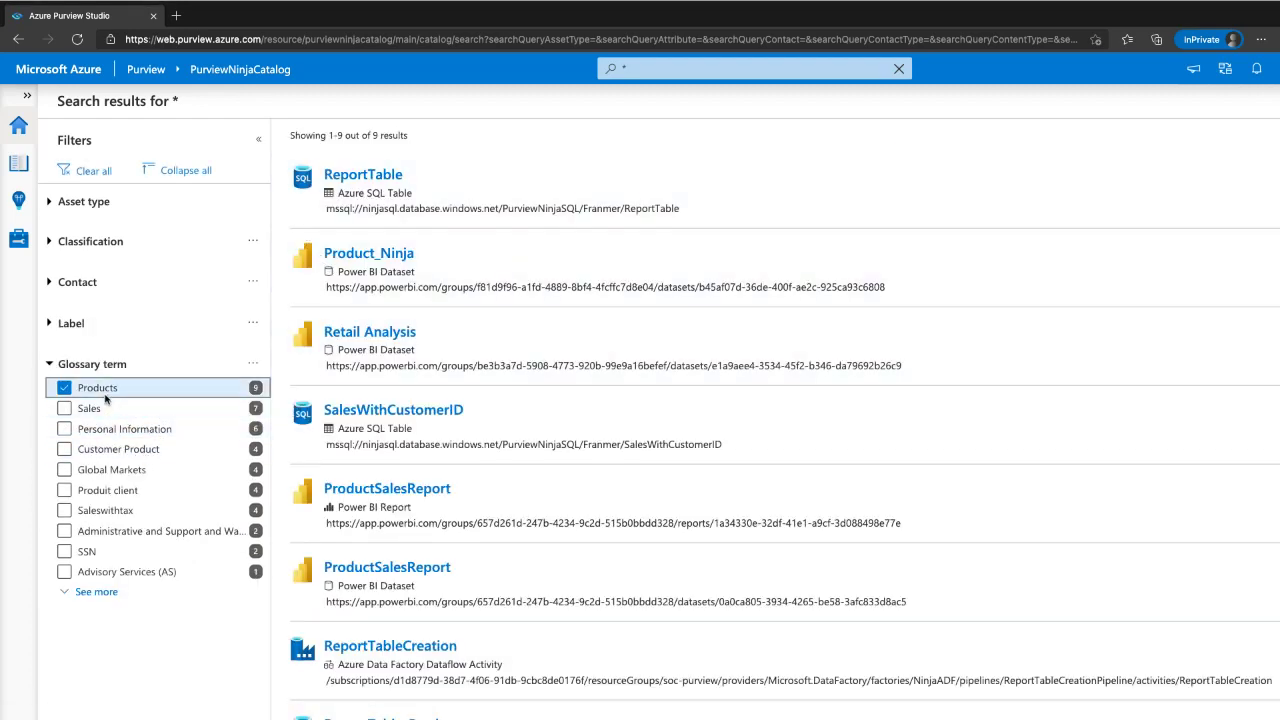
left_click(92, 388)
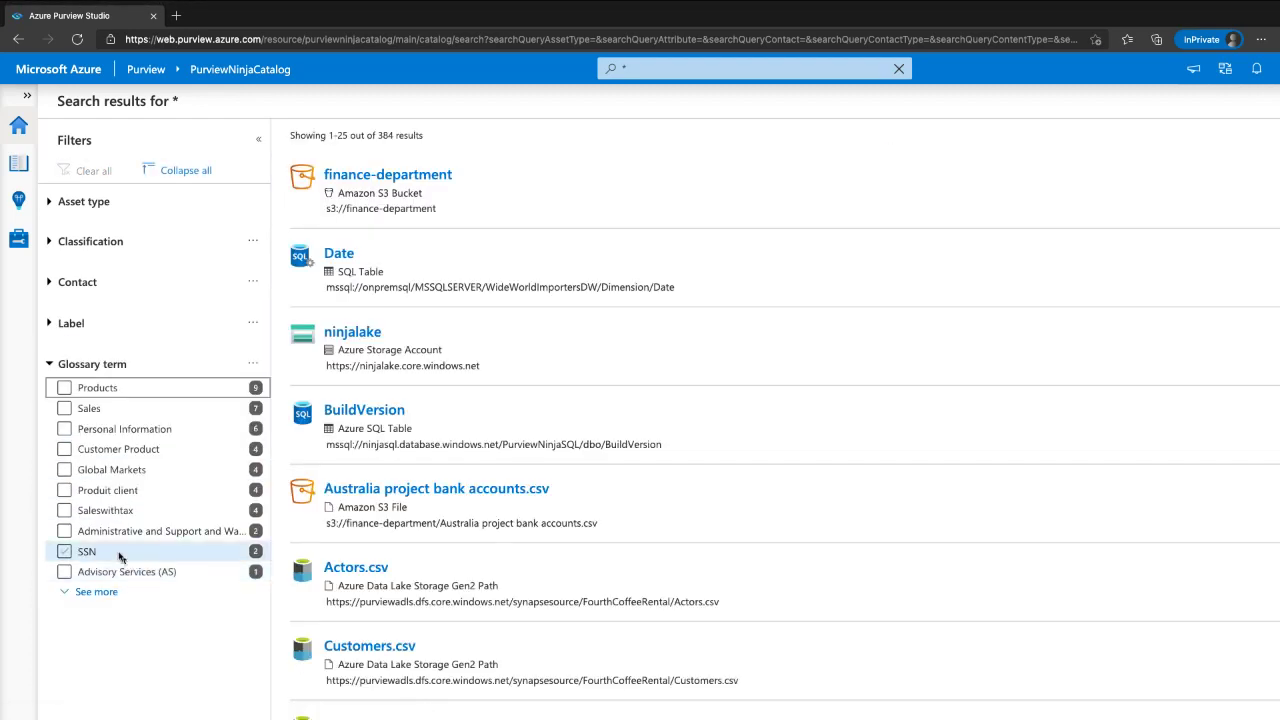
left_click(115, 470)
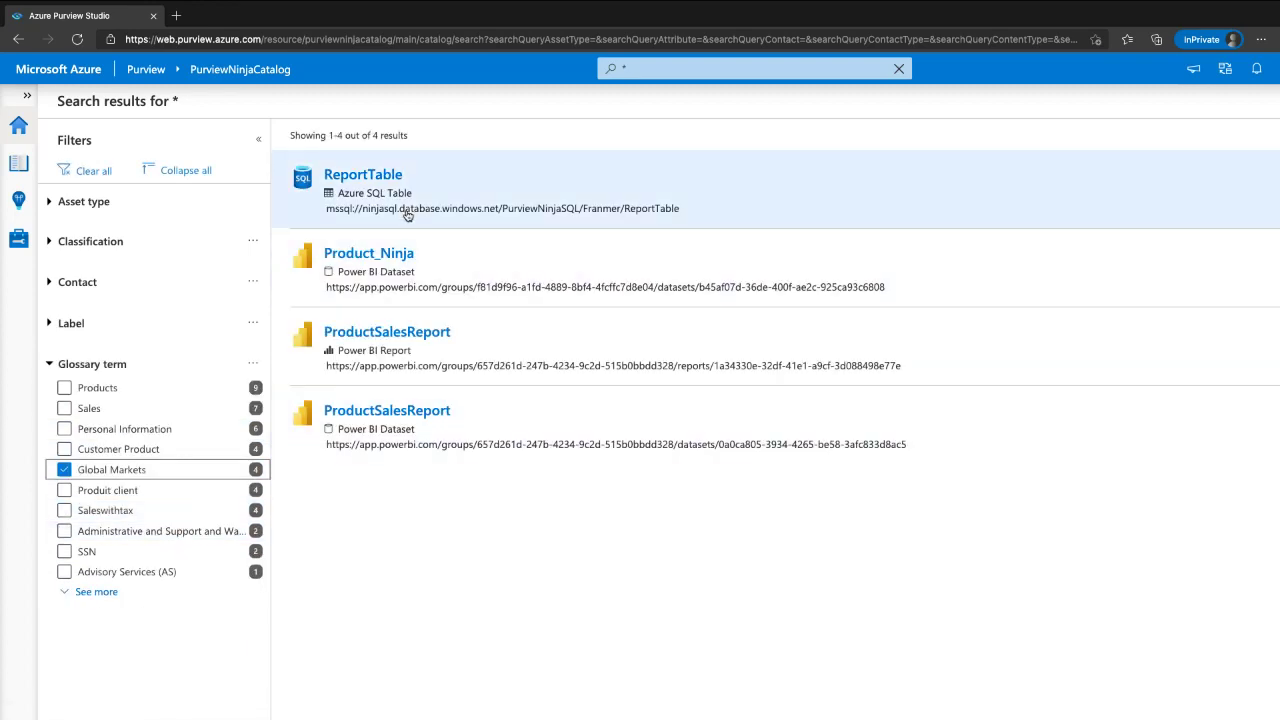
left_click(384, 178)
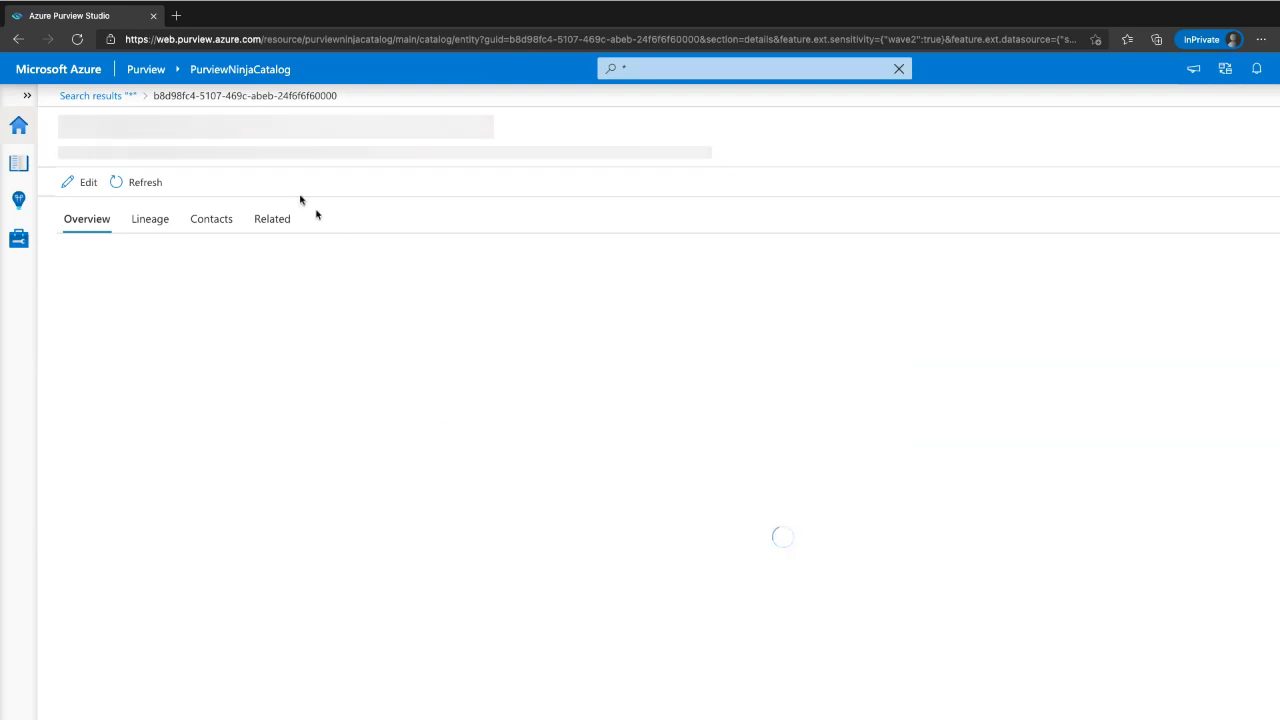
left_click(94, 96)
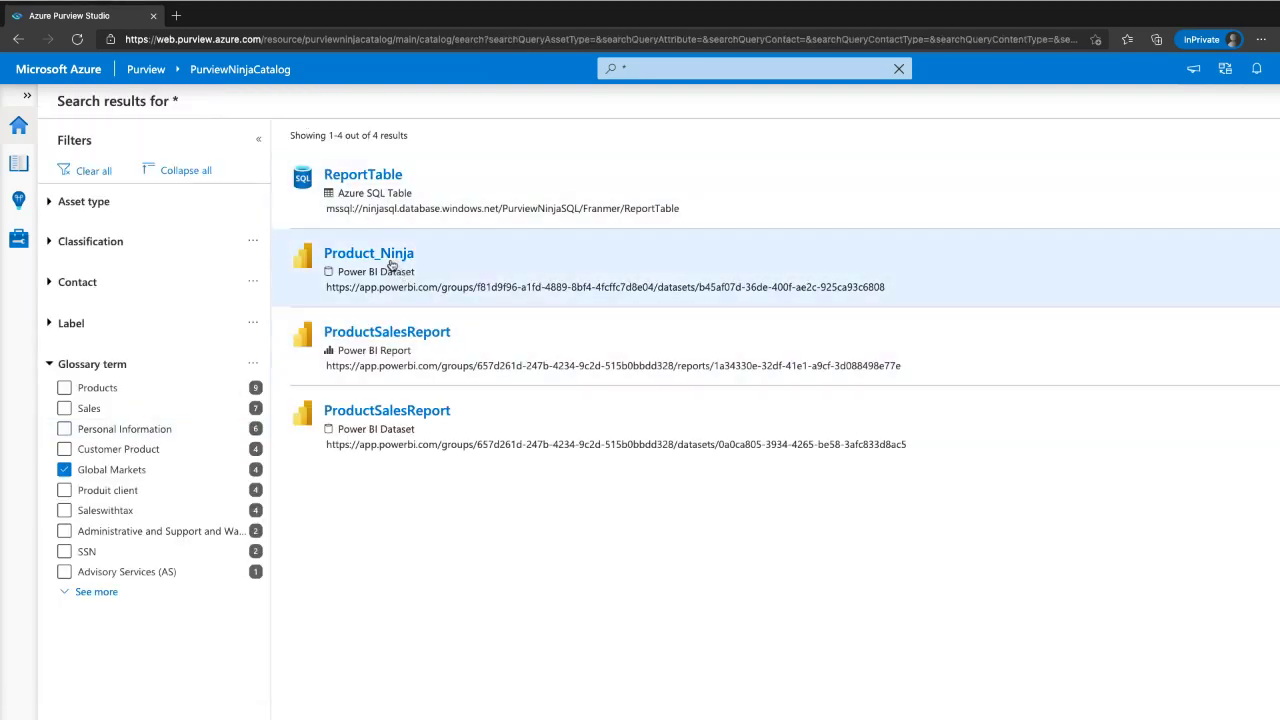
- Open Product_Ninja, highlight its glossary terms, and go to the Global Markets term page
left_click(389, 258)
mouse_move(935, 460)
left_mouse_down()
mouse_move(700, 468)
mouse_move(957, 551)
mouse_move(777, 459)
left_mouse_up()
key("F1")
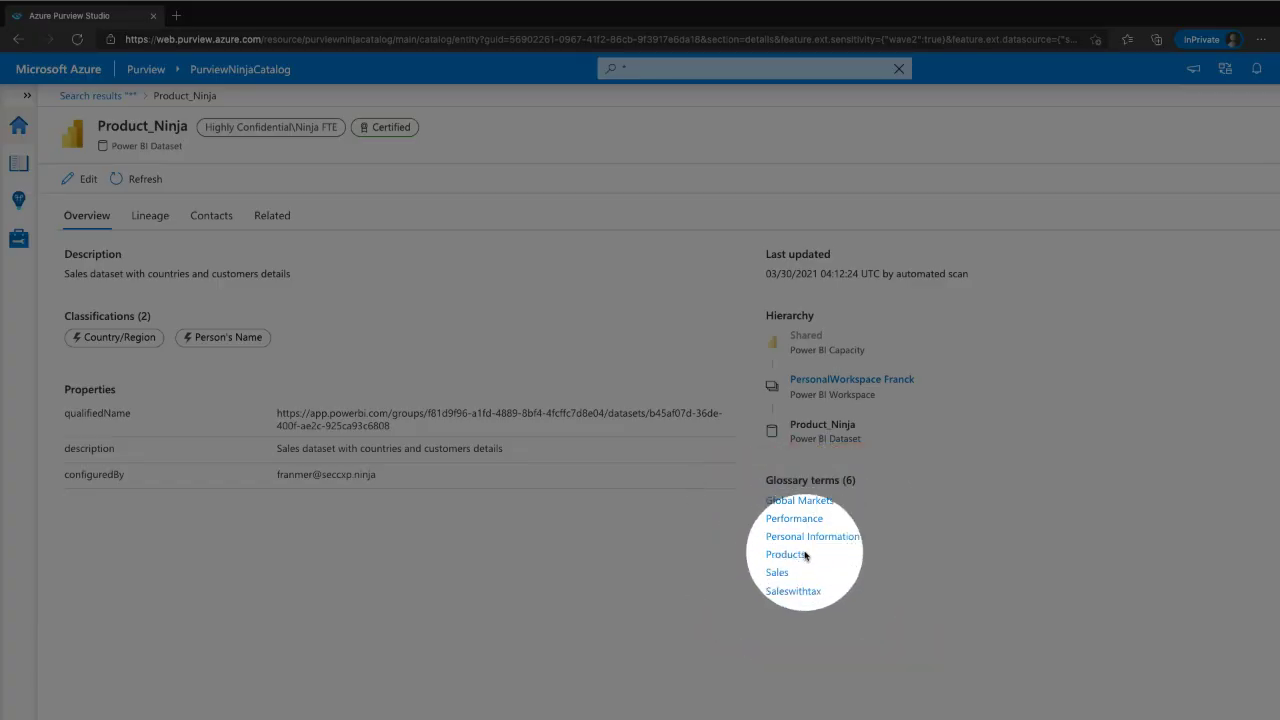
key("F1")
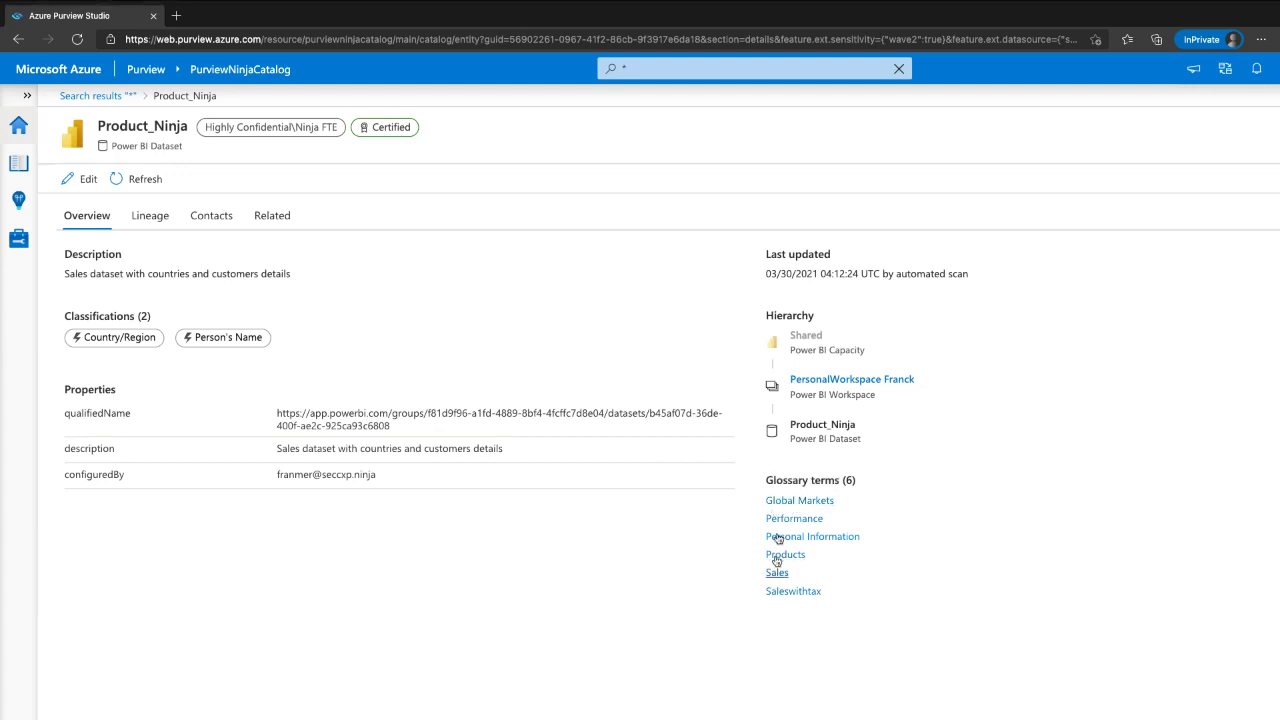
left_click(777, 503)
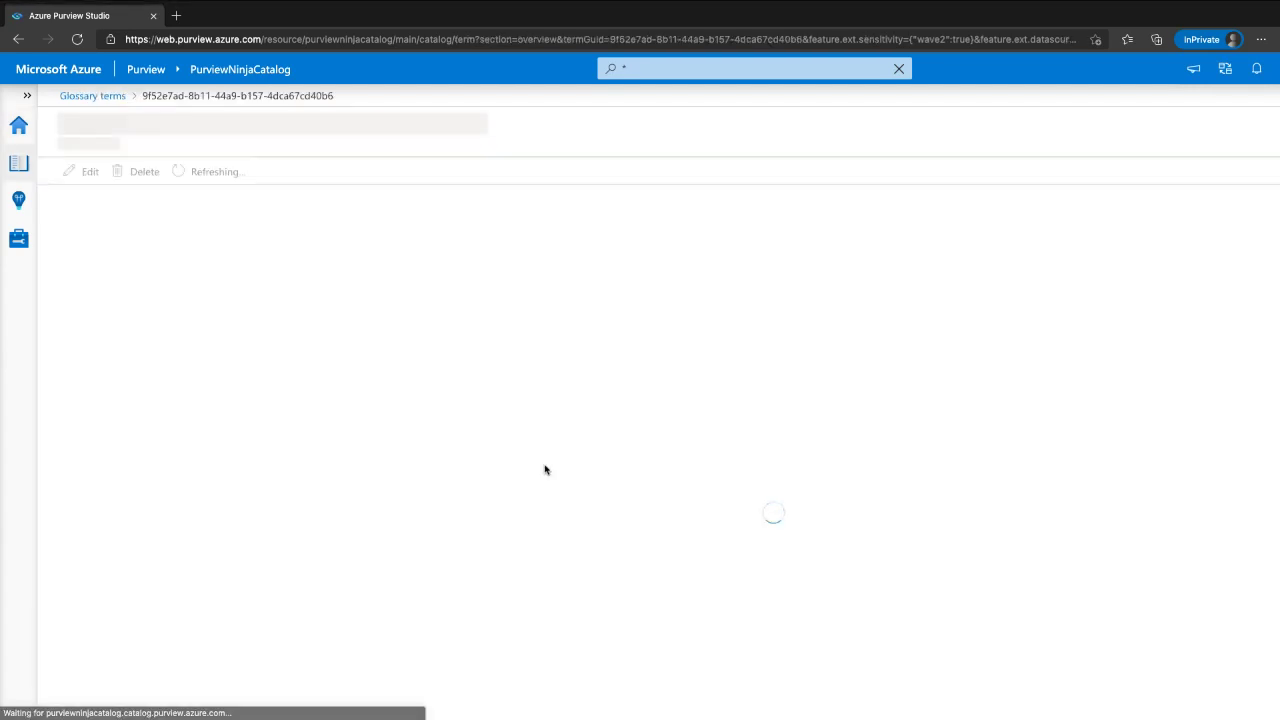
- Go back to the search results, search the catalog for 'customertable', and open CustomerTable
mouse_move(72, 375)
left_mouse_down()
mouse_move(578, 386)
mouse_move(248, 336)
mouse_move(73, 329)
left_mouse_up()
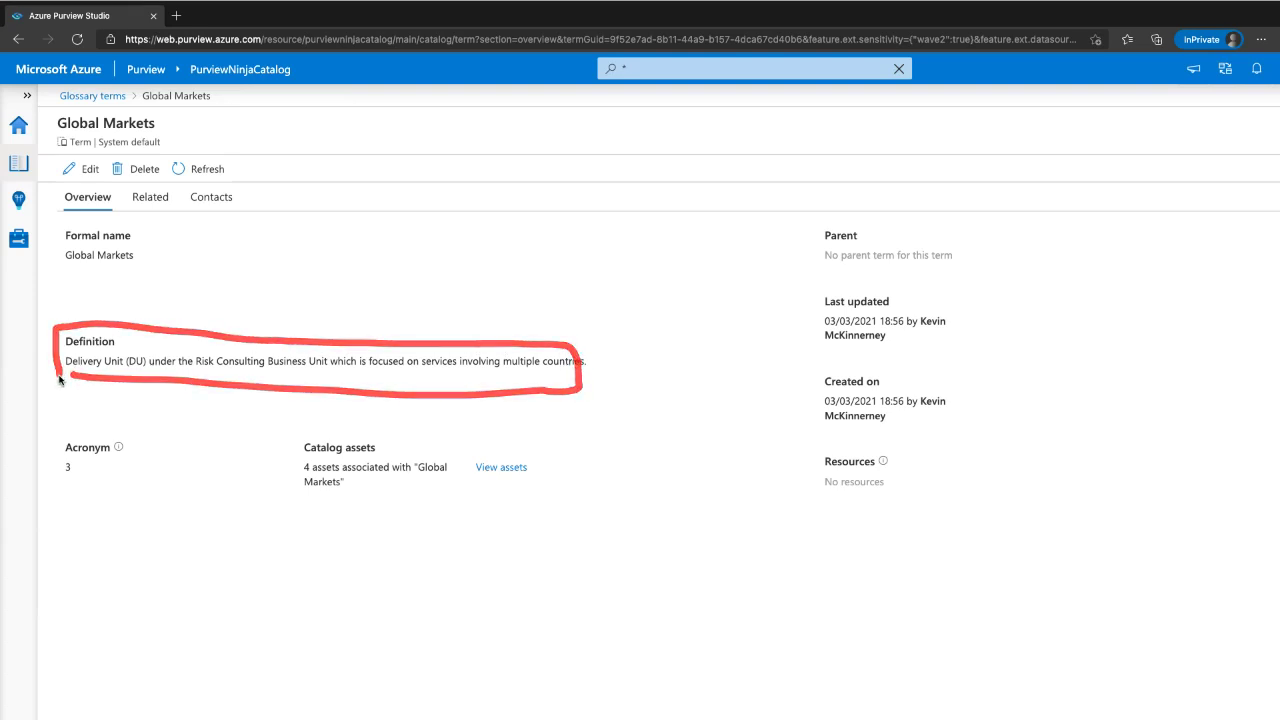
left_click(19, 40)
left_click(20, 41)
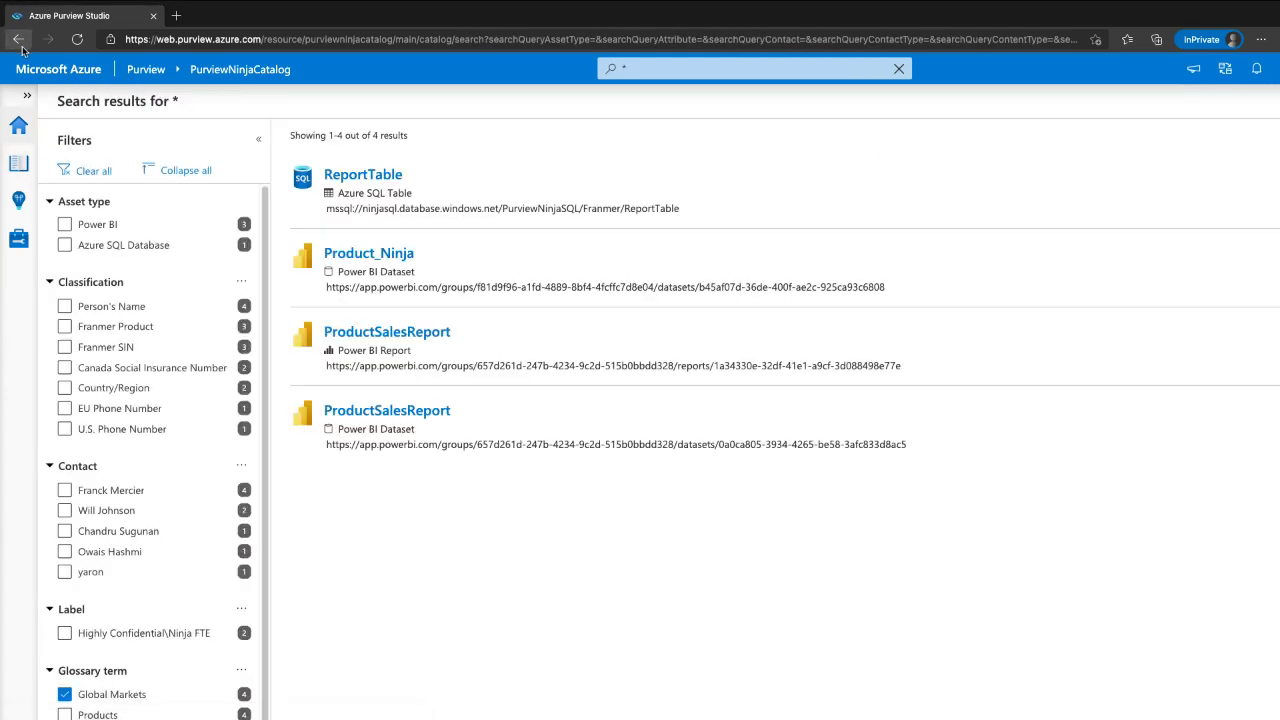
left_click(649, 69)
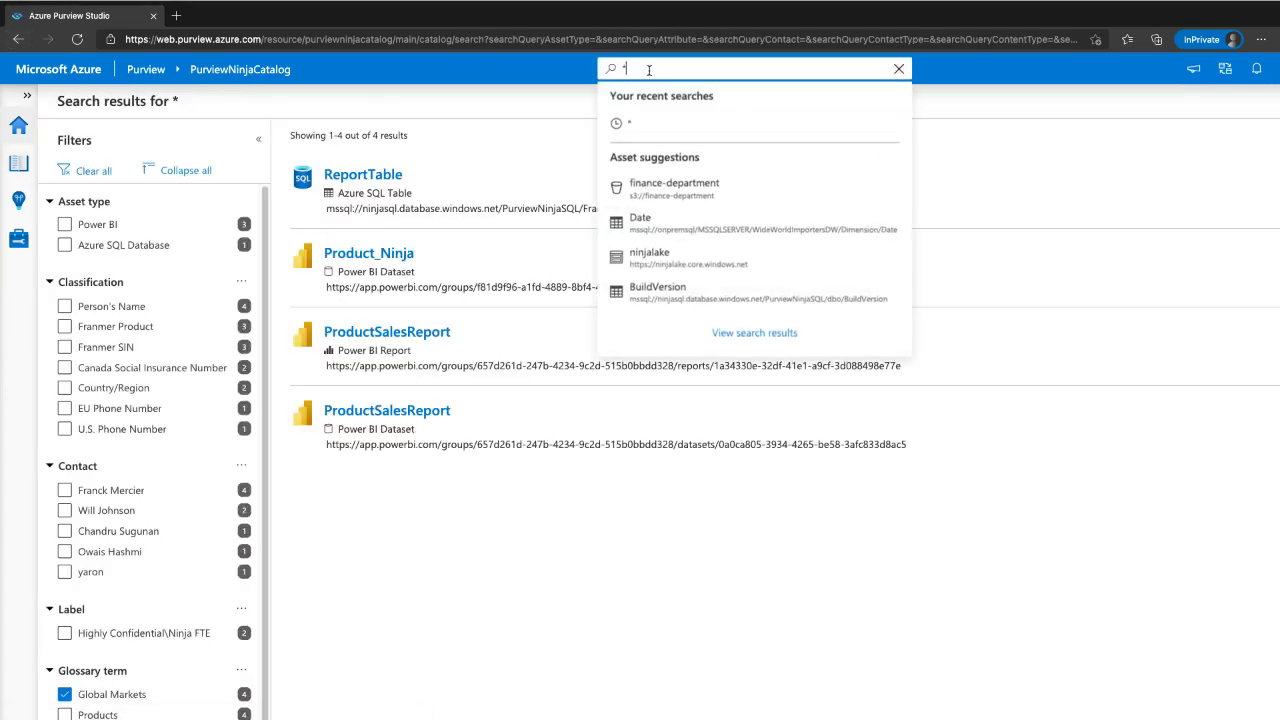
type("cus")
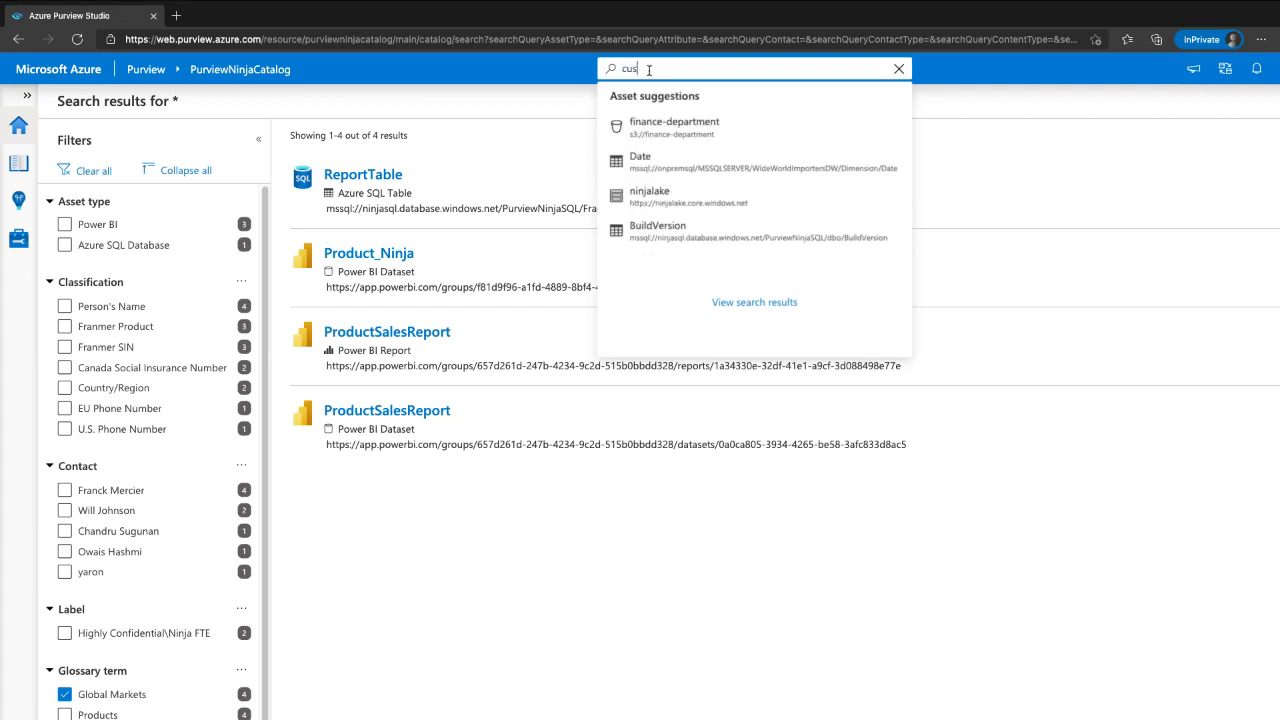
type("to")
key("BackSpace")
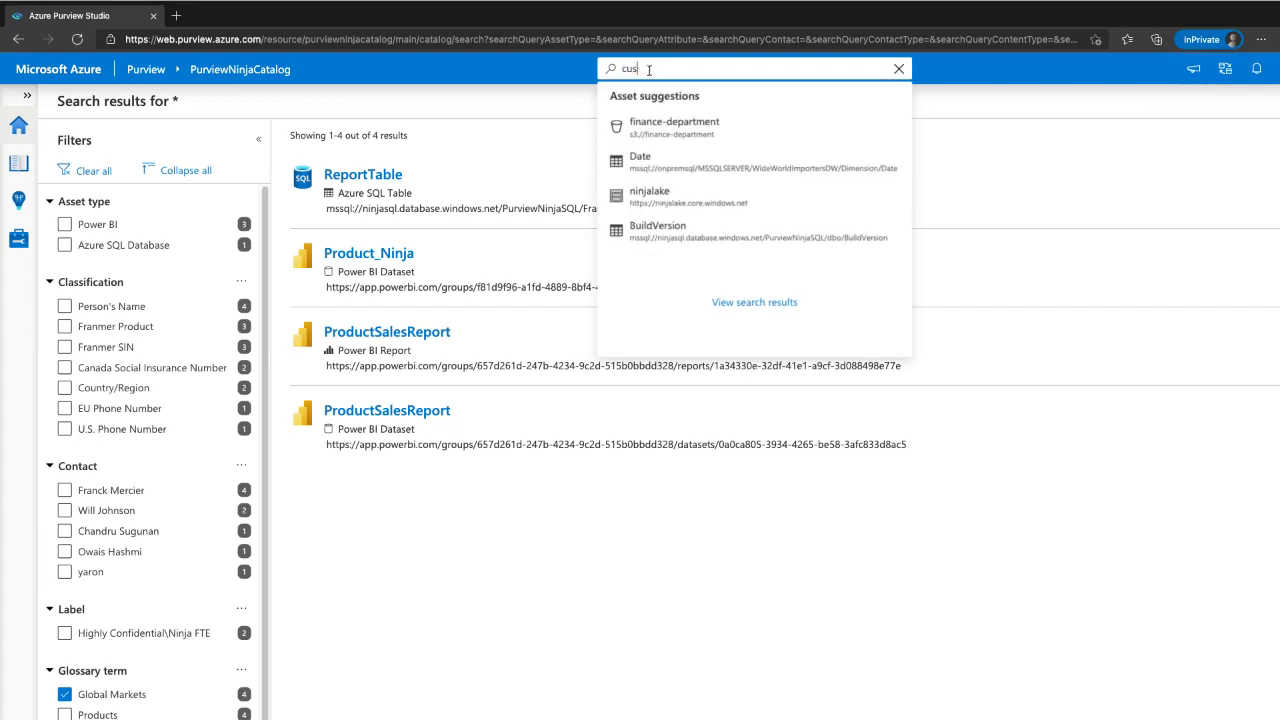
type("tomertable")
key("Return")
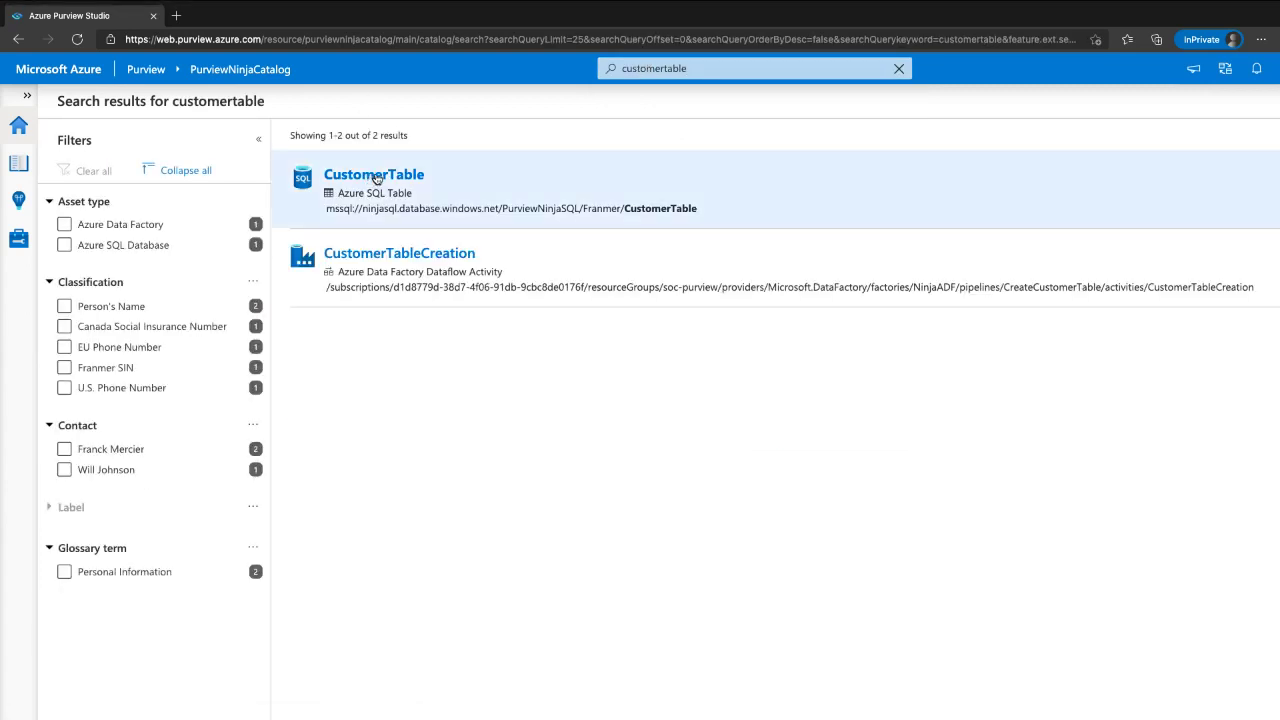
left_click(377, 176)
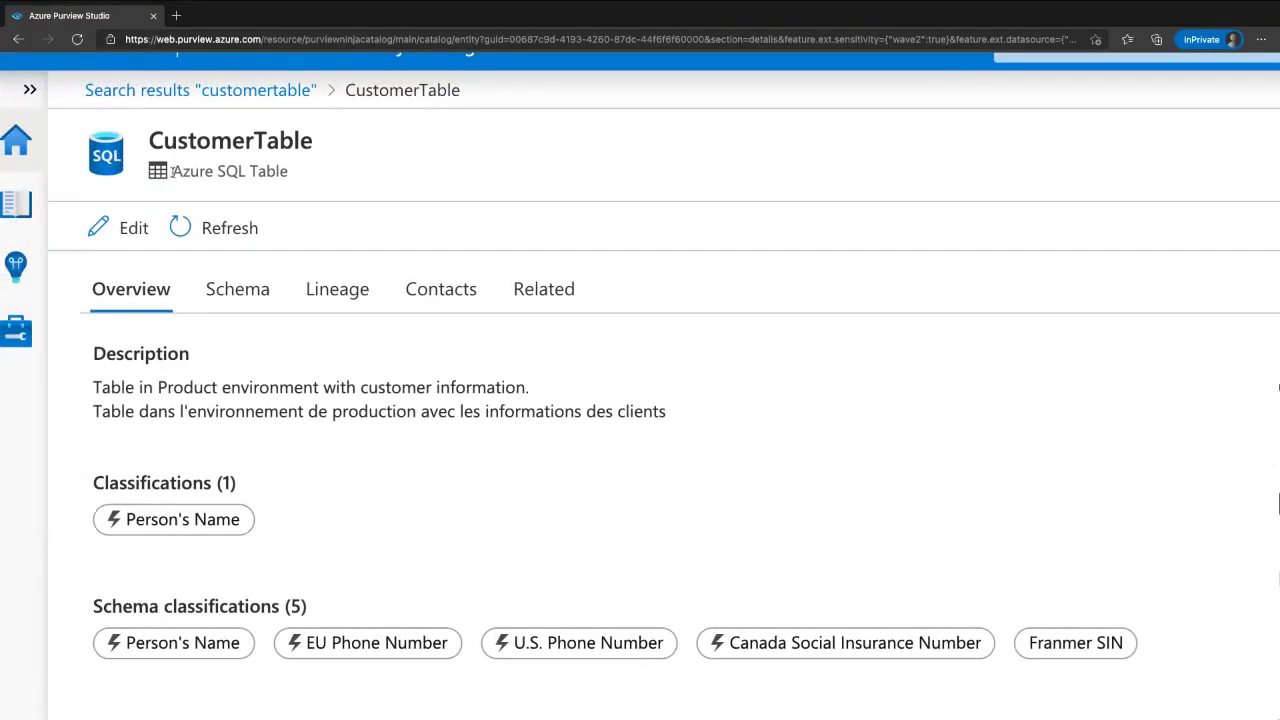
- Point out CustomerTable's Azure SQL Table type and properties, including modifiedTime and qualifiedName
left_click_drag(306, 193, 110, 163)
scroll(299, 367, "down", 3)
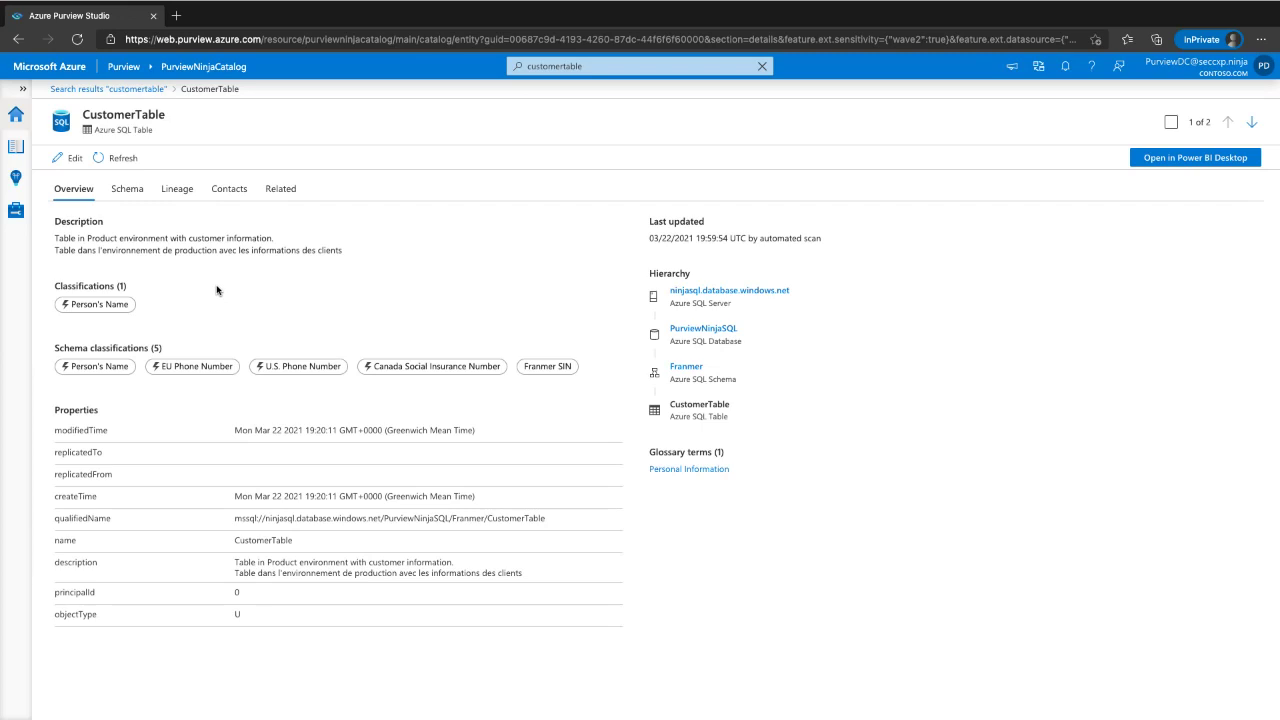
left_click_drag(45, 412, 41, 628)
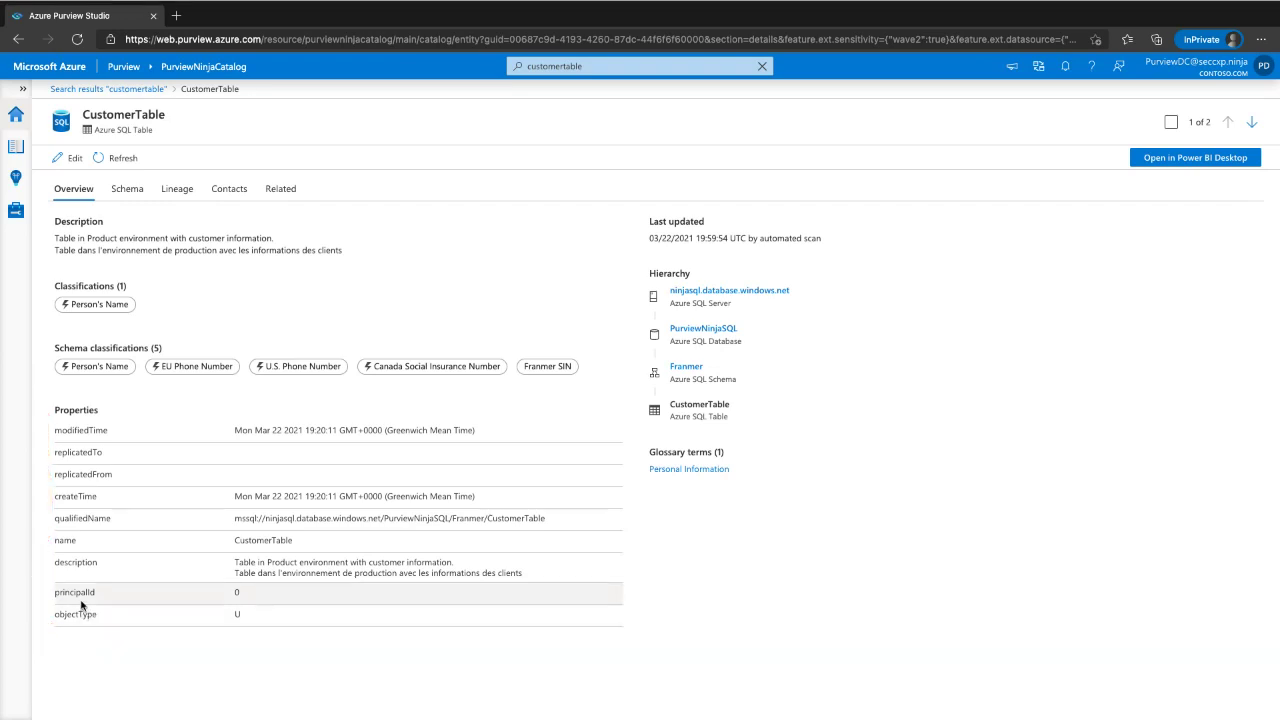
mouse_move(232, 433)
left_mouse_down()
mouse_move(415, 432)
mouse_move(225, 462)
left_mouse_up()
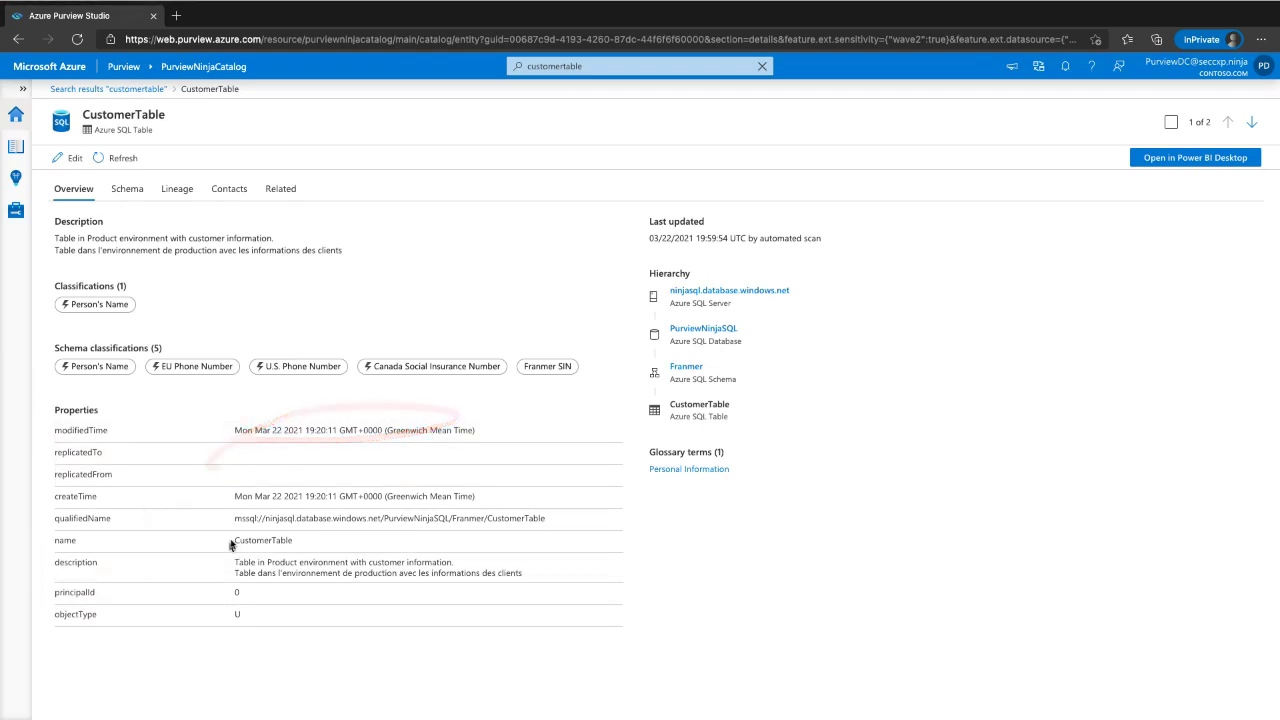
key("ctrl")
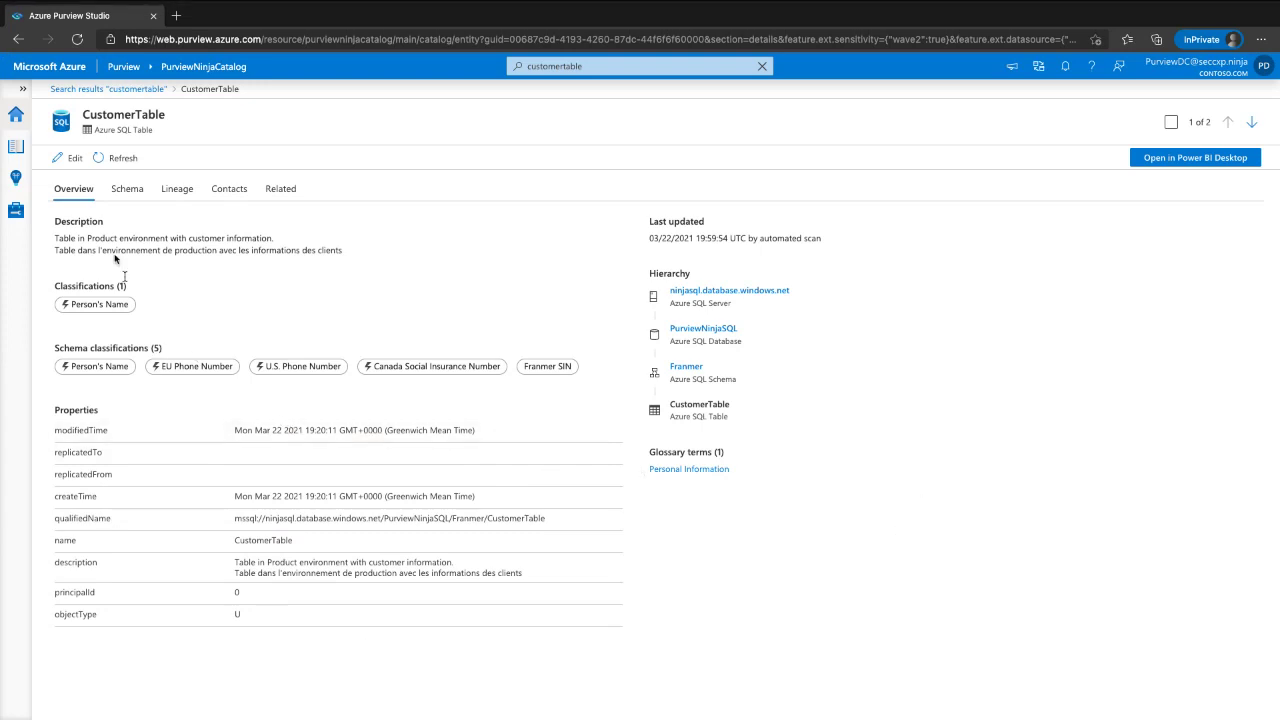
- Highlight the Person's Name classifications and CustomerTable's glossary terms on the overview
mouse_move(229, 274)
left_mouse_down()
mouse_move(110, 286)
mouse_move(32, 318)
mouse_move(146, 402)
mouse_move(598, 407)
mouse_move(606, 290)
mouse_move(216, 278)
mouse_move(151, 290)
left_mouse_up()
mouse_move(38, 336)
left_mouse_down()
mouse_move(47, 311)
mouse_move(38, 325)
mouse_move(55, 362)
mouse_move(47, 311)
left_mouse_up()
mouse_move(136, 290)
left_mouse_down()
mouse_move(112, 270)
mouse_move(36, 310)
mouse_move(147, 290)
mouse_move(238, 182)
mouse_move(166, 130)
mouse_move(201, 116)
mouse_move(181, 141)
left_mouse_up()
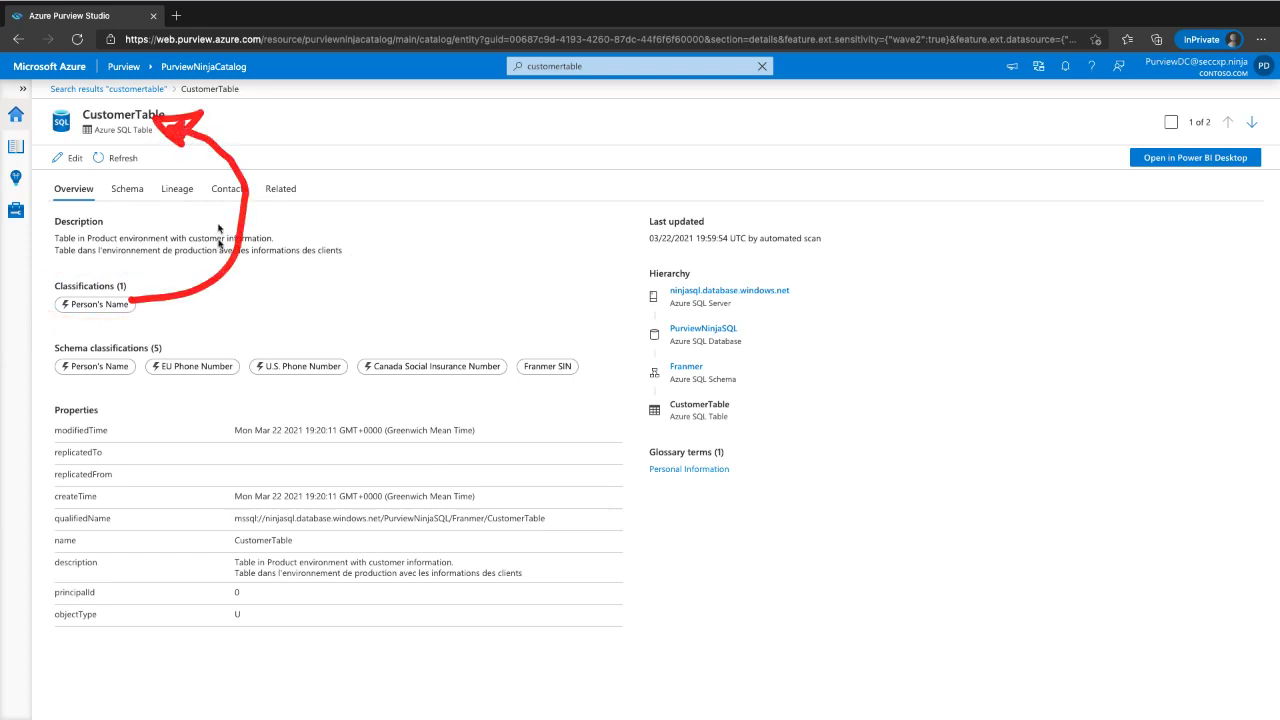
mouse_move(47, 345)
left_mouse_down()
mouse_move(57, 380)
mouse_move(530, 380)
mouse_move(565, 350)
mouse_move(68, 352)
left_mouse_up()
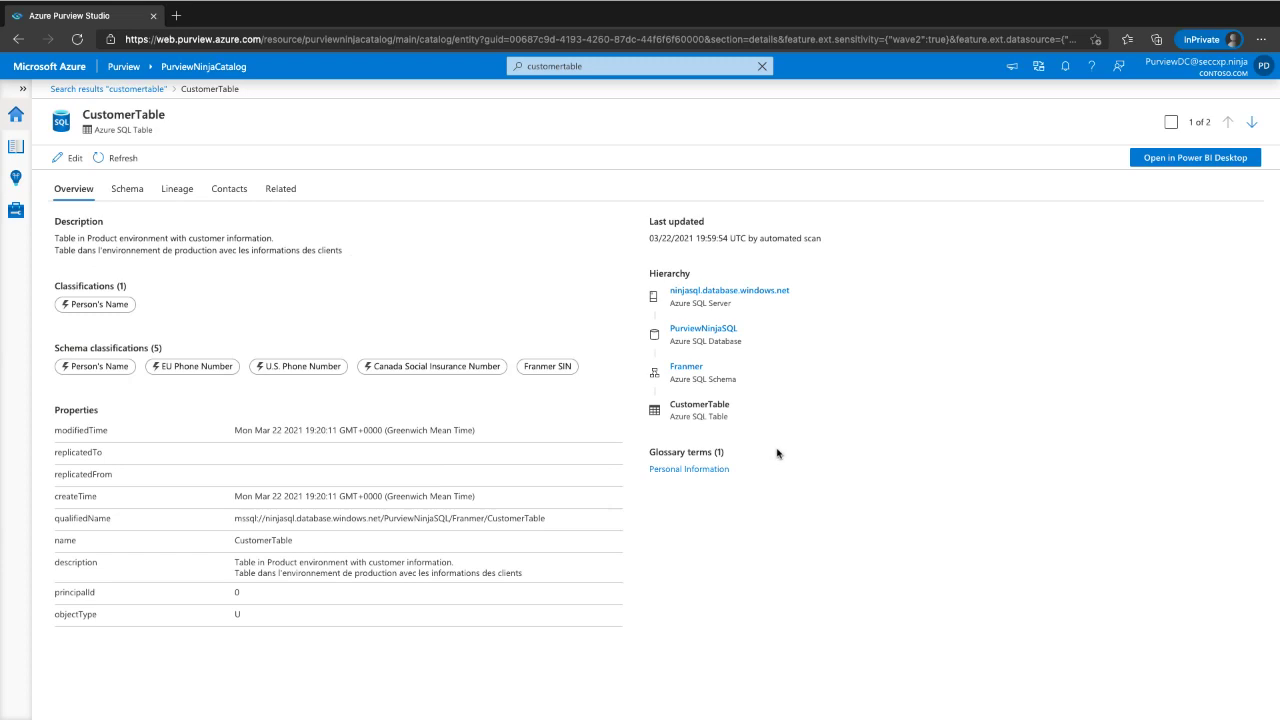
mouse_move(745, 450)
left_mouse_down()
mouse_move(609, 510)
mouse_move(762, 446)
mouse_move(740, 437)
left_mouse_up()
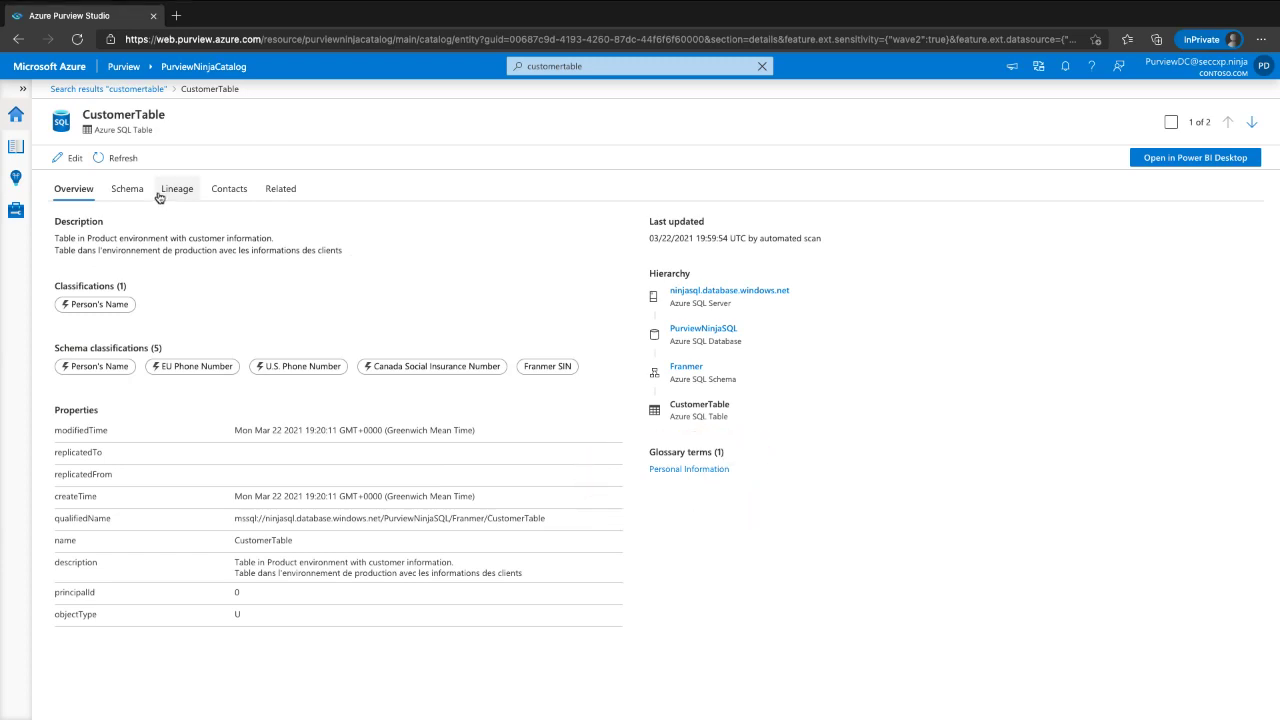
- Review CustomerTable's schema, highlighting the Classifications and Glossary terms columns and the Full Name row
left_click(127, 189)
mouse_move(330, 238)
left_mouse_down()
mouse_move(192, 294)
mouse_move(336, 542)
mouse_move(380, 264)
mouse_move(368, 236)
left_mouse_up()
mouse_move(692, 236)
left_mouse_down()
mouse_move(584, 240)
mouse_move(612, 532)
mouse_move(748, 262)
mouse_move(741, 240)
left_mouse_up()
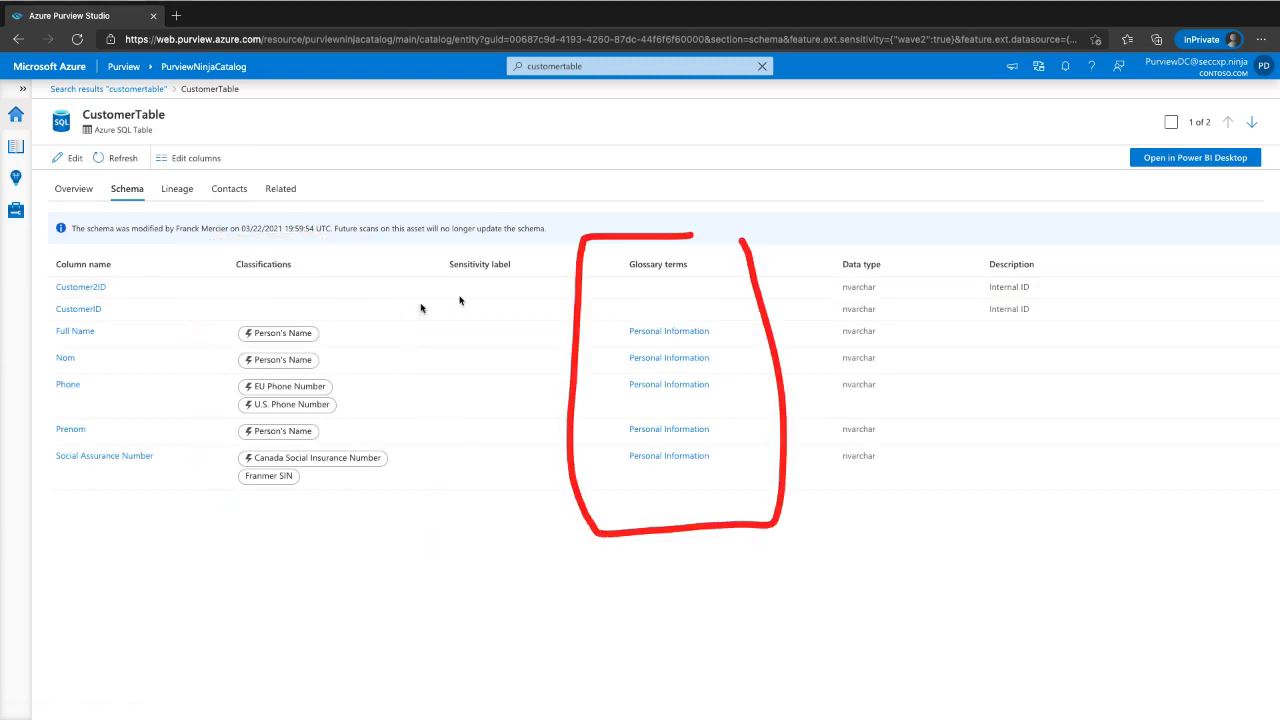
mouse_move(47, 316)
left_mouse_down()
mouse_move(49, 328)
mouse_move(424, 361)
mouse_move(770, 348)
mouse_move(712, 316)
mouse_move(52, 320)
mouse_move(63, 327)
left_mouse_up()
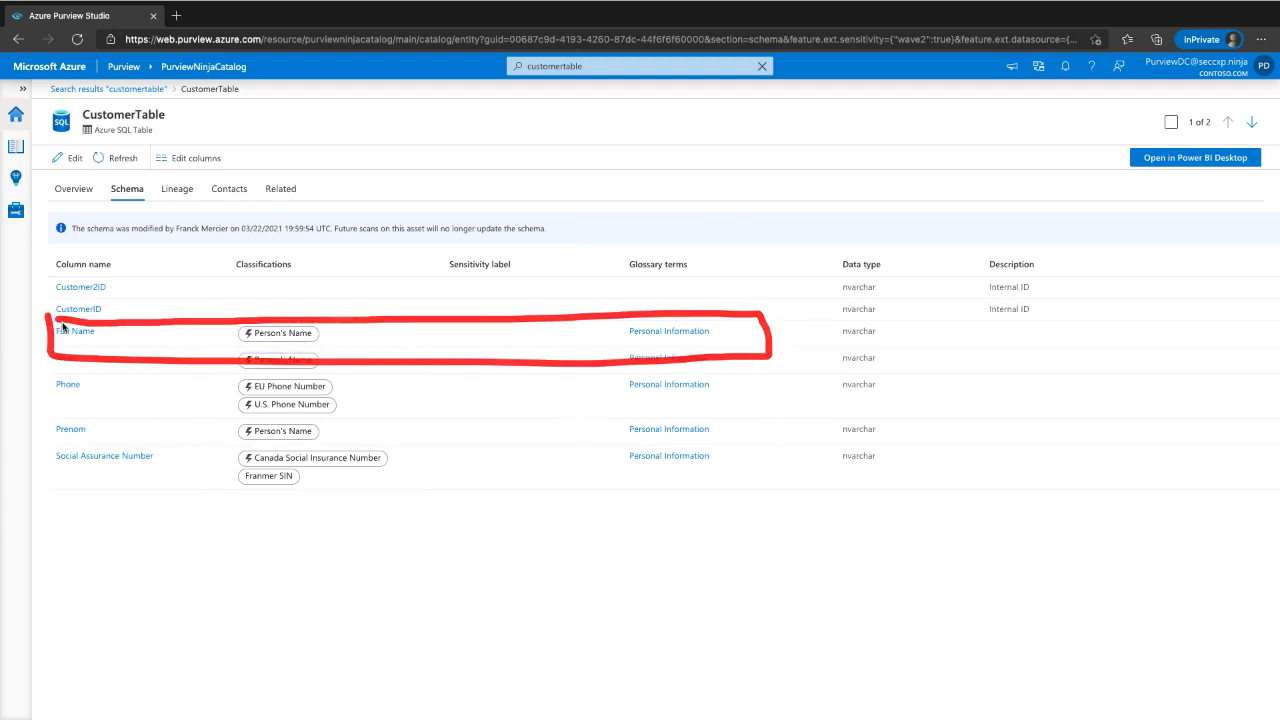
- On the Overview, point out CustomerTable in the hierarchy, select the French description, and enter Edit mode
left_click(72, 190)
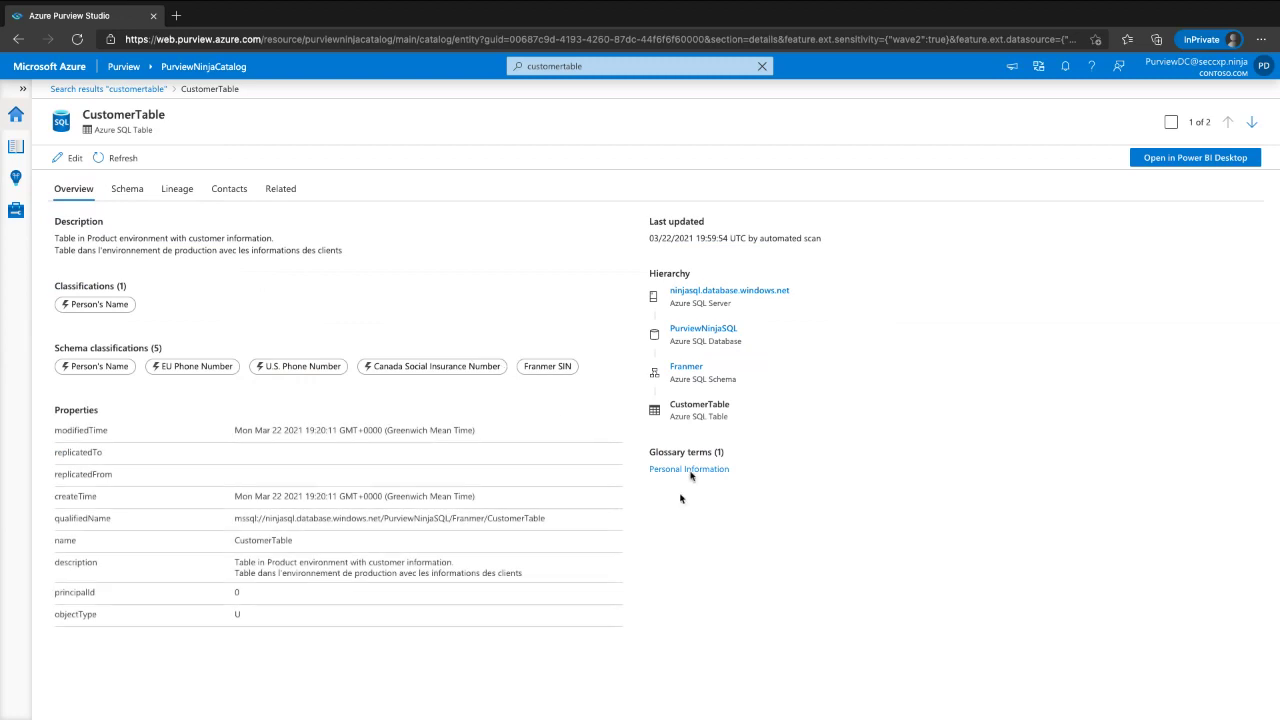
mouse_move(624, 268)
left_mouse_down()
mouse_move(615, 430)
mouse_move(651, 440)
mouse_move(830, 280)
mouse_move(712, 255)
mouse_move(574, 255)
left_mouse_up()
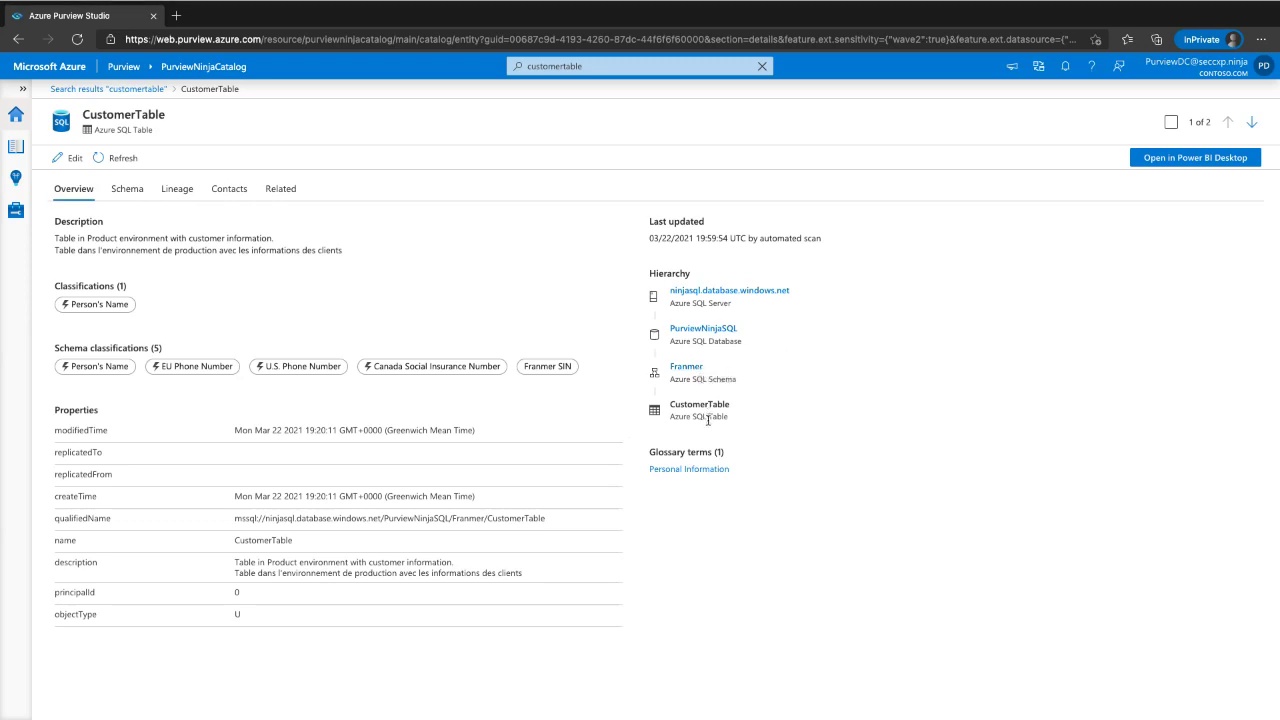
left_click_drag(70, 238, 220, 238)
triple_click(218, 250)
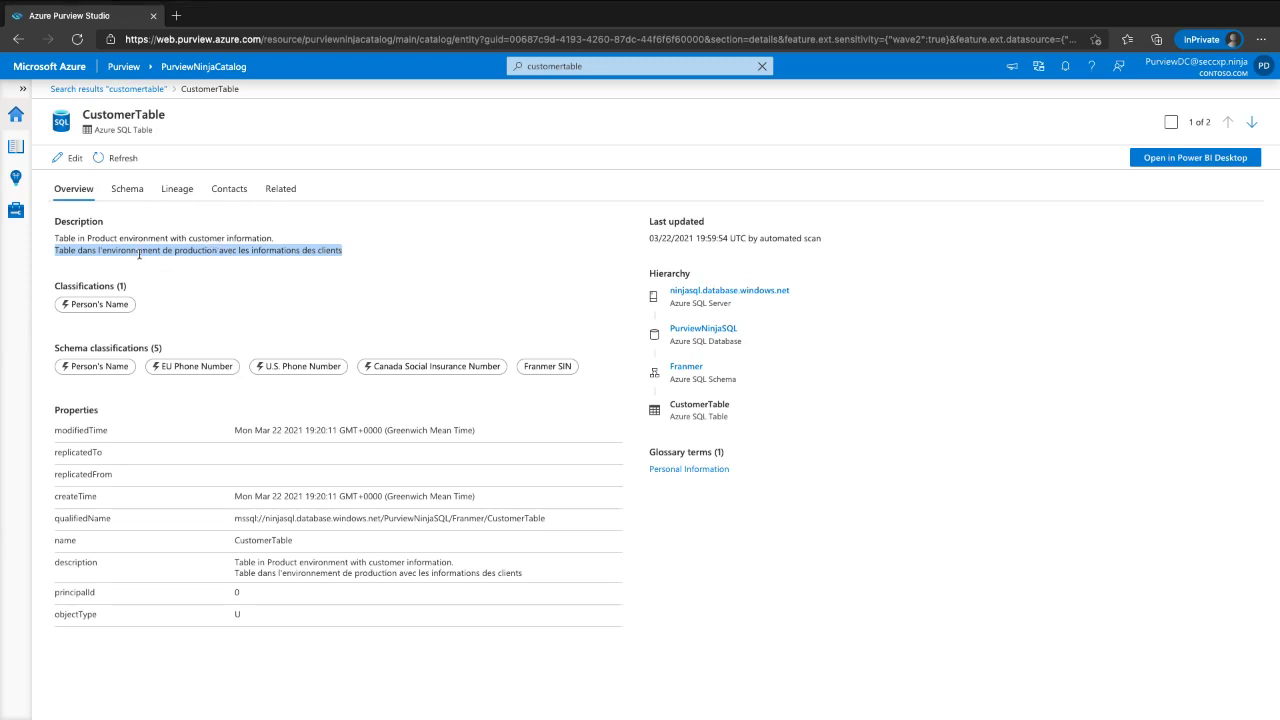
left_click(67, 160)
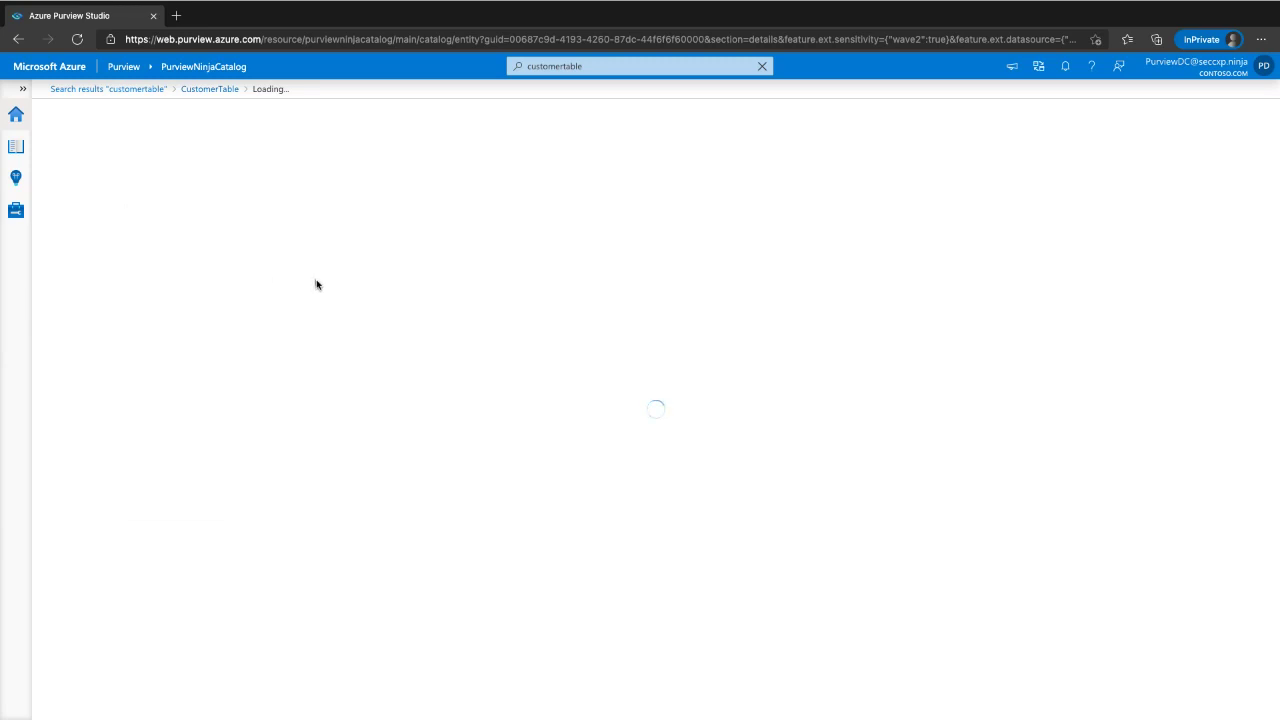
- Append 'Updat e thiwith a long definition.' to the description and add Argentina DNI, Australia Bank Account and Driver's License classifications
left_click(527, 269)
type("Updat e thi")
type("with a long de")
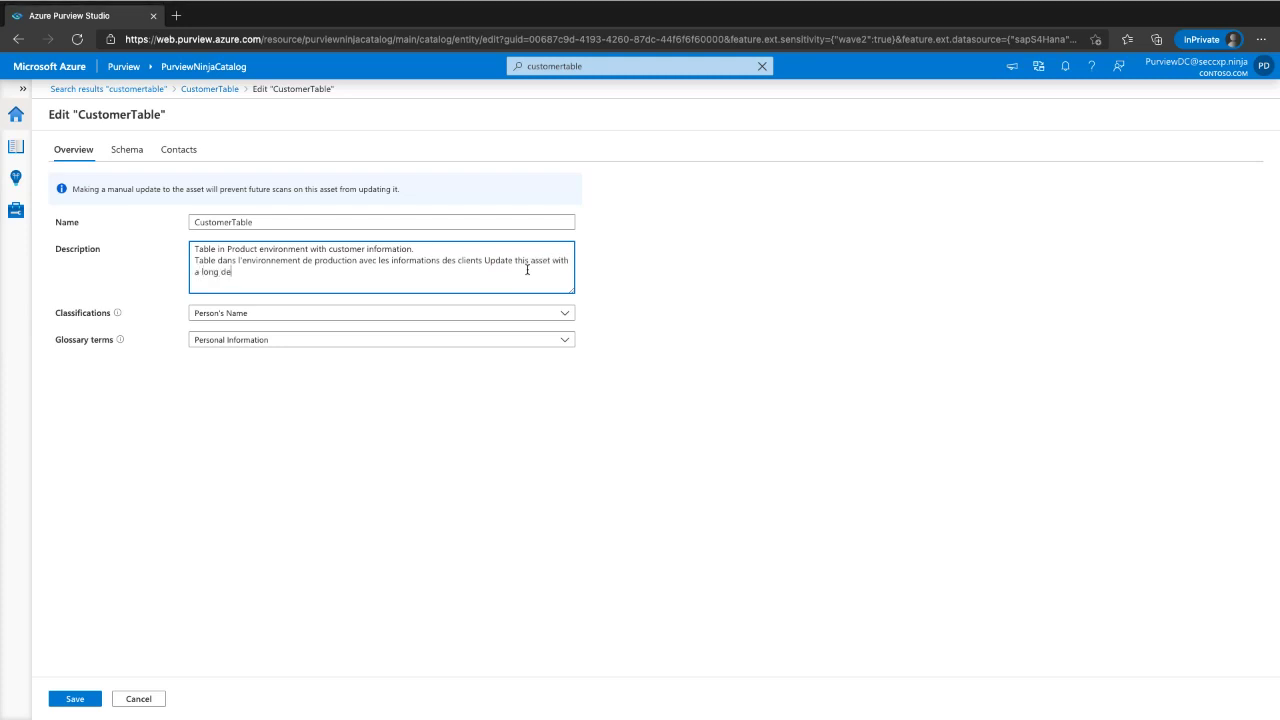
type("finition.")
left_click(226, 315)
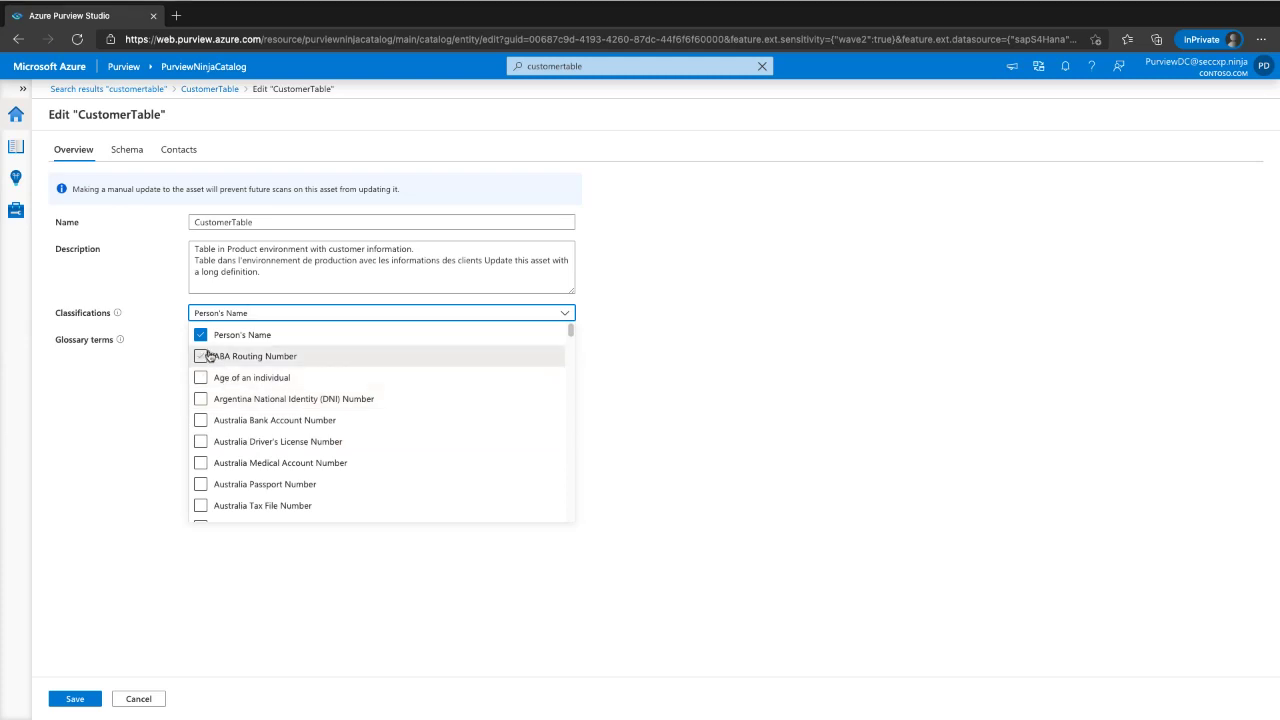
left_click(201, 399)
left_click(201, 420)
left_click(201, 441)
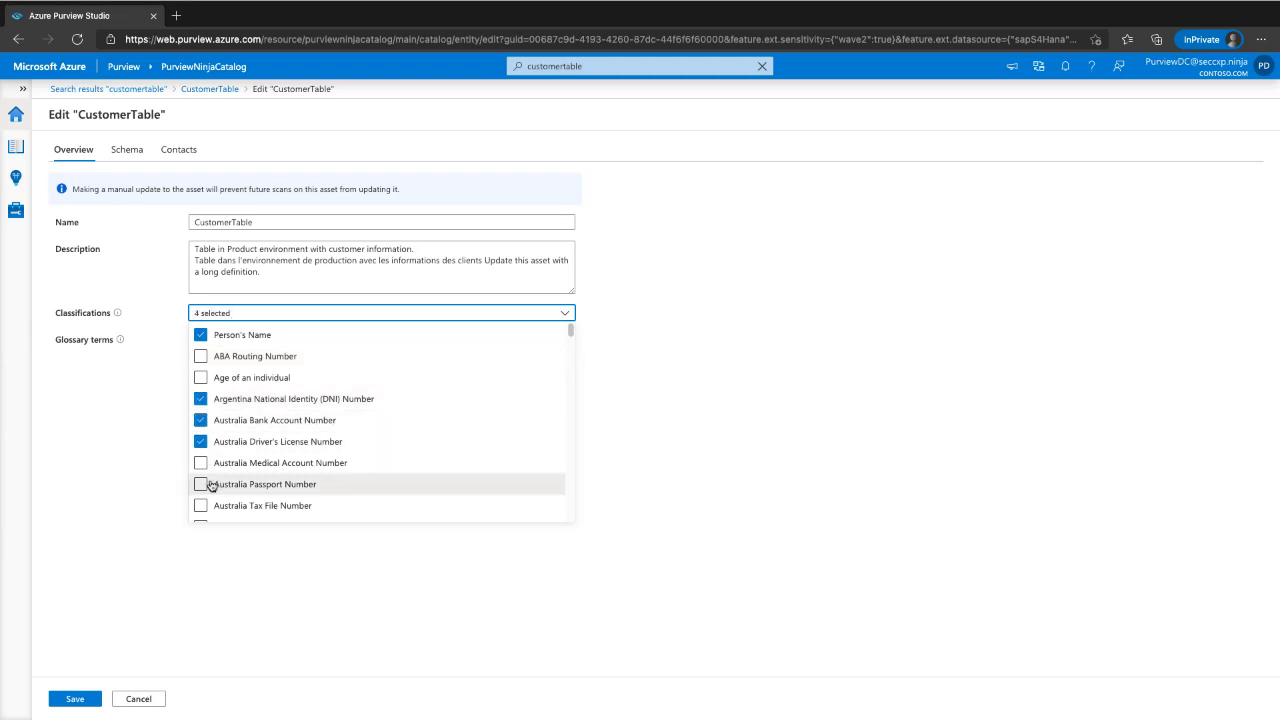
left_click(144, 471)
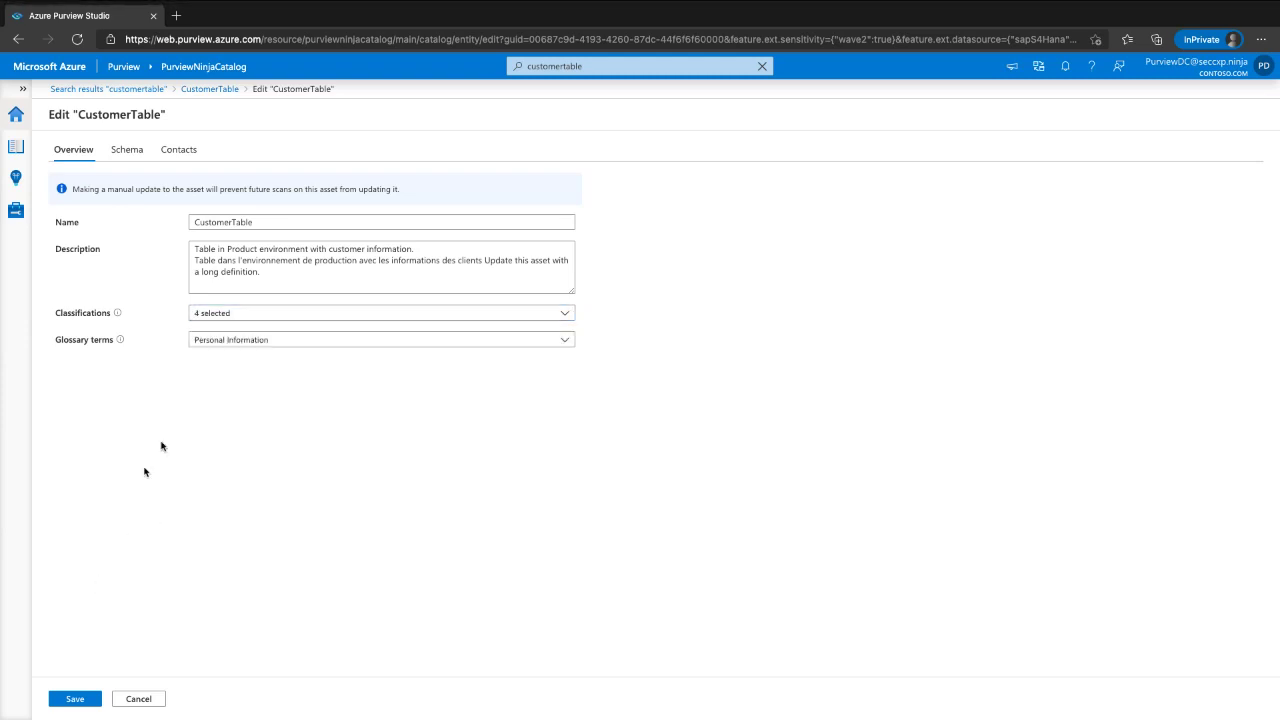
- Add the Advisory Services (AS), Applied Technology (AT) and Ancillary glossary terms
left_click(240, 340)
left_click(201, 399)
left_click(201, 439)
left_click(201, 419)
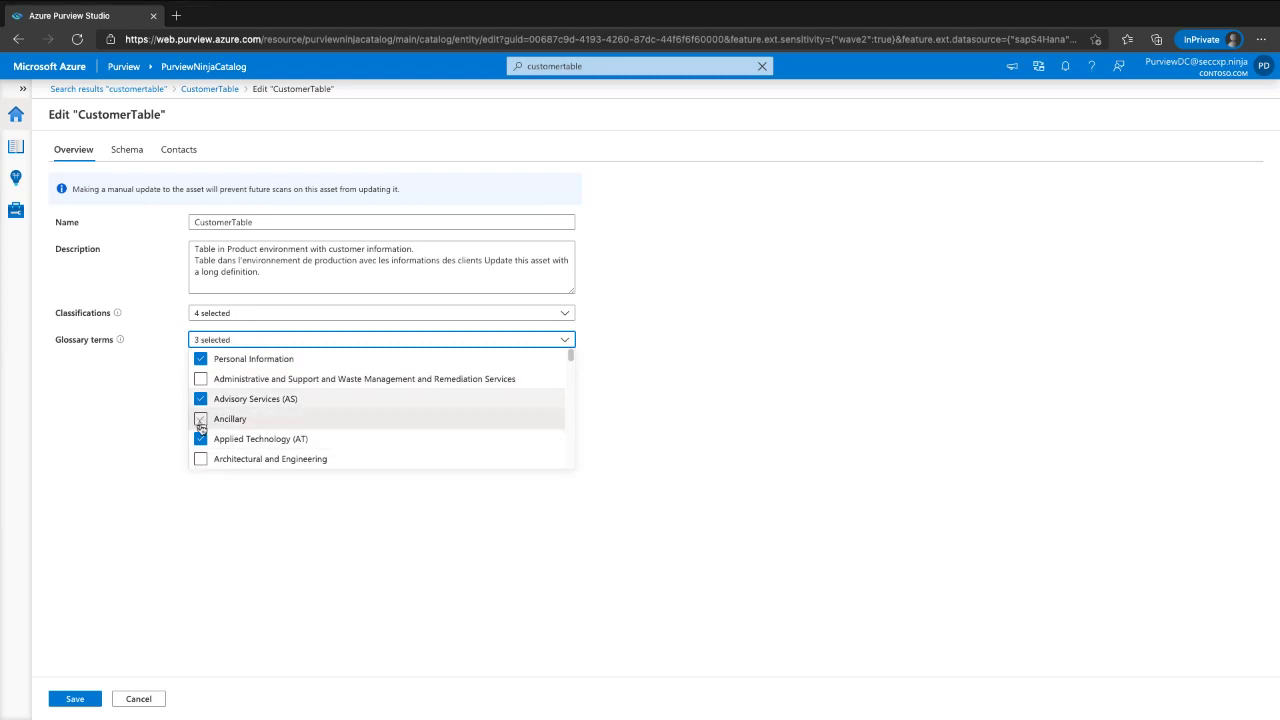
left_click(149, 534)
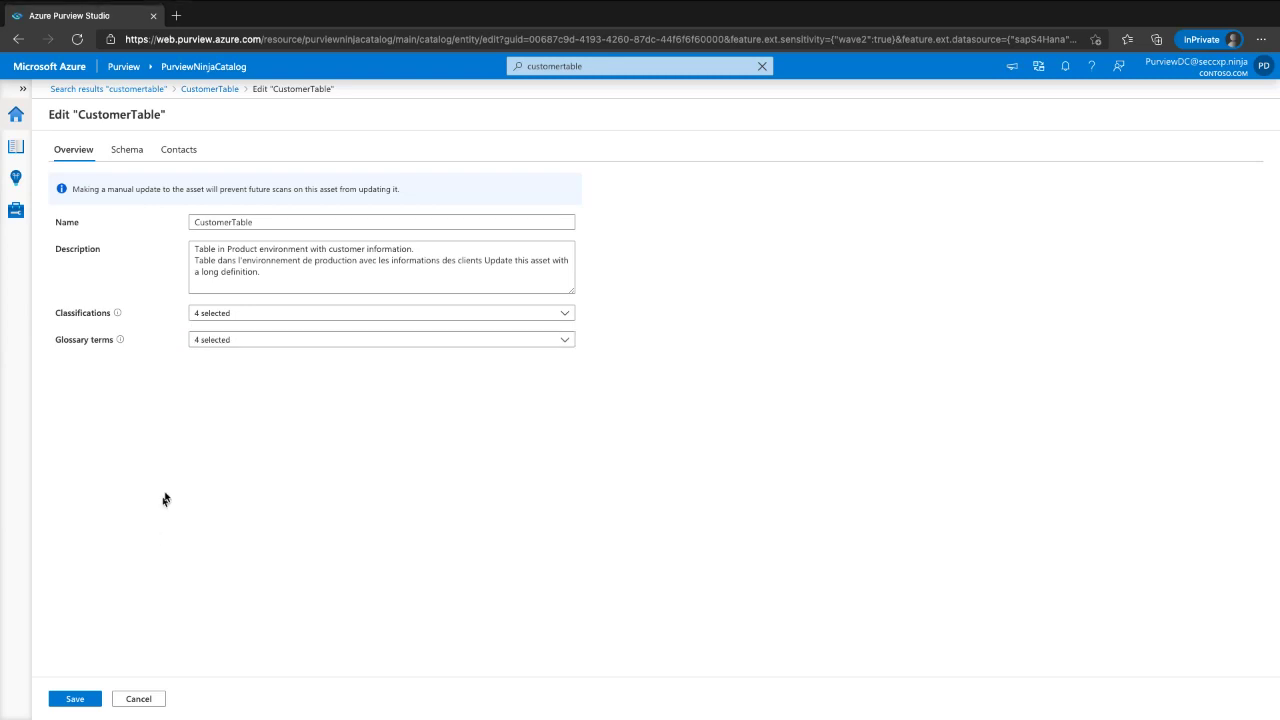
- Inspect Customer2ID's classification and glossary term choices in schema edit, then cancel and discard the changes
left_click(127, 152)
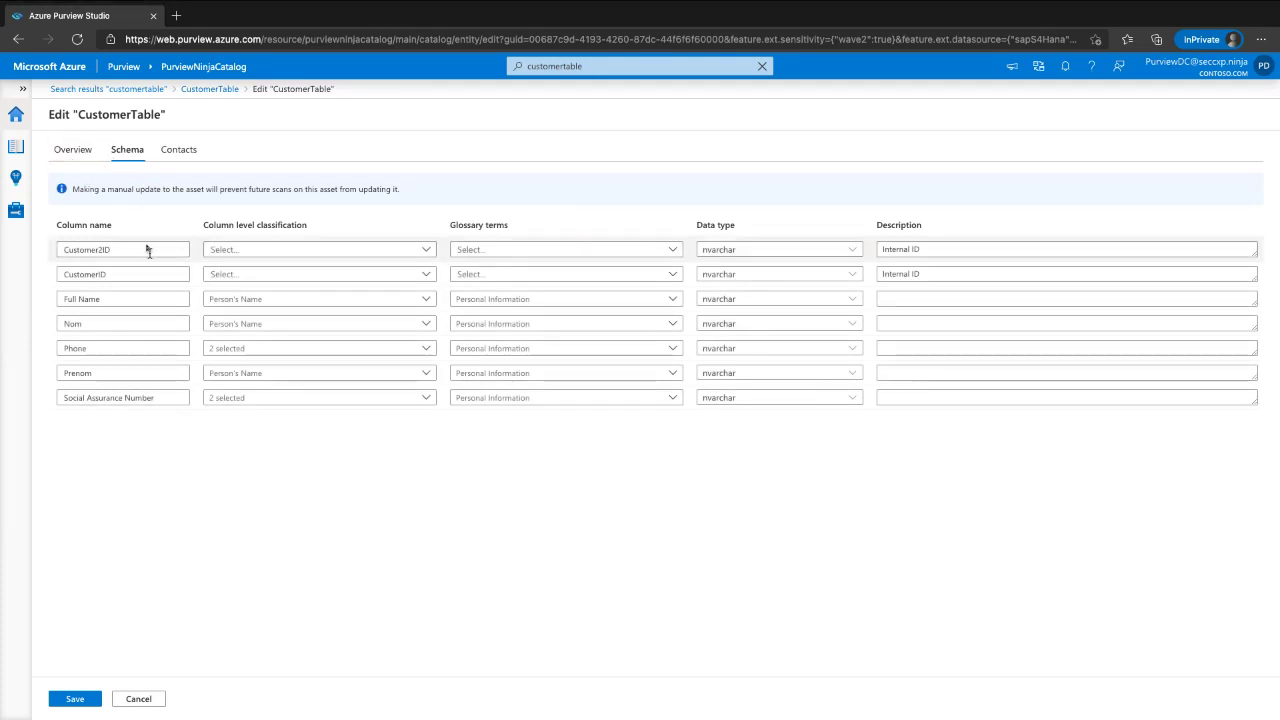
left_click(257, 250)
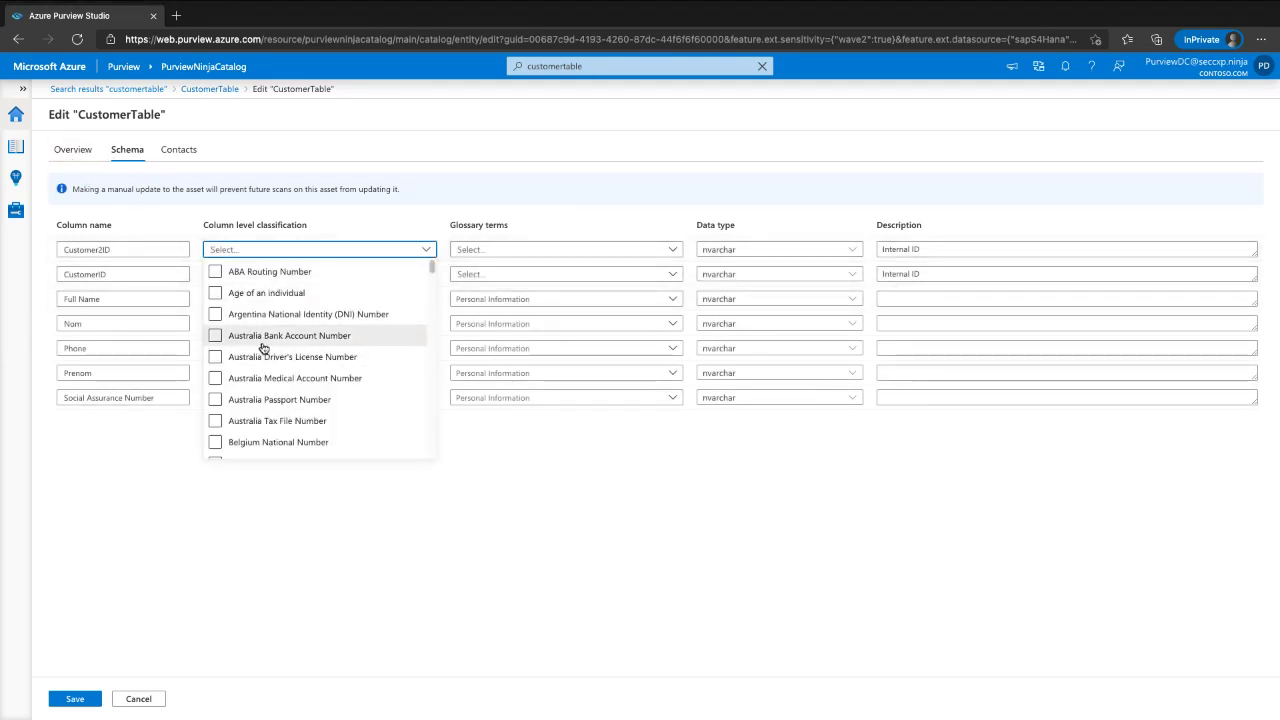
left_click(567, 250)
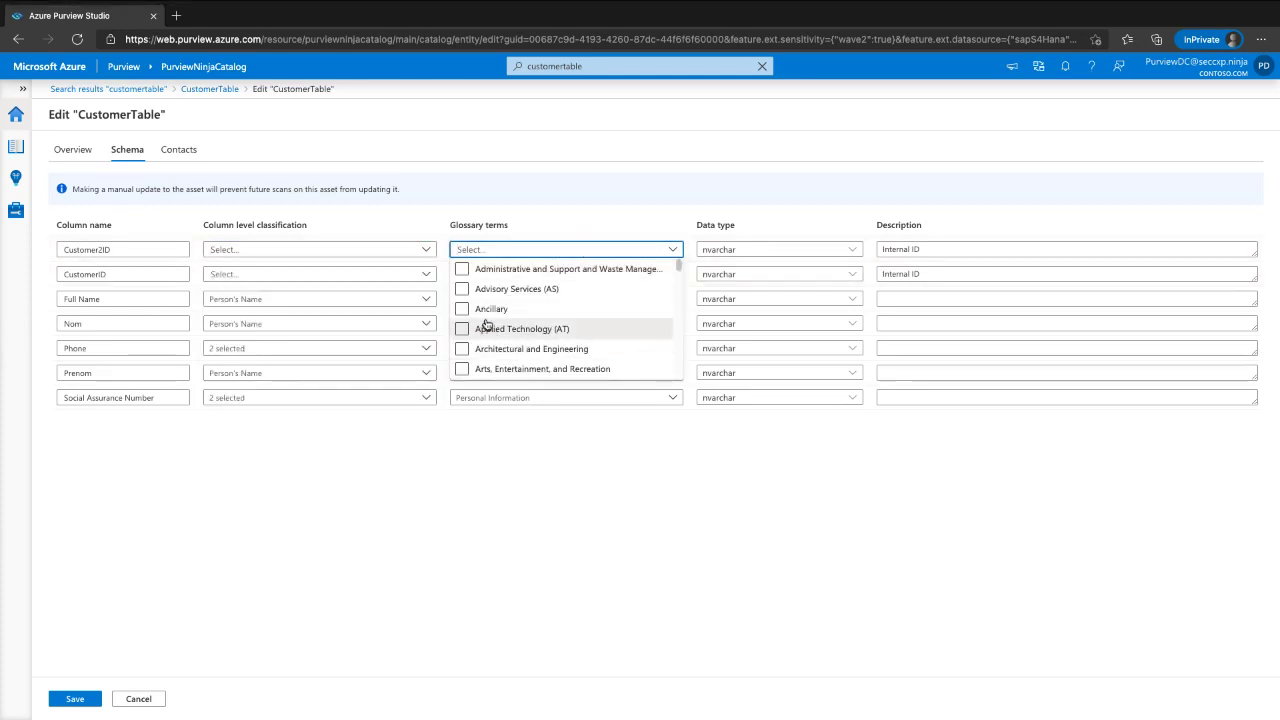
left_click(769, 503)
mouse_move(874, 204)
left_mouse_down()
mouse_move(628, 208)
mouse_move(876, 446)
mouse_move(878, 230)
left_mouse_up()
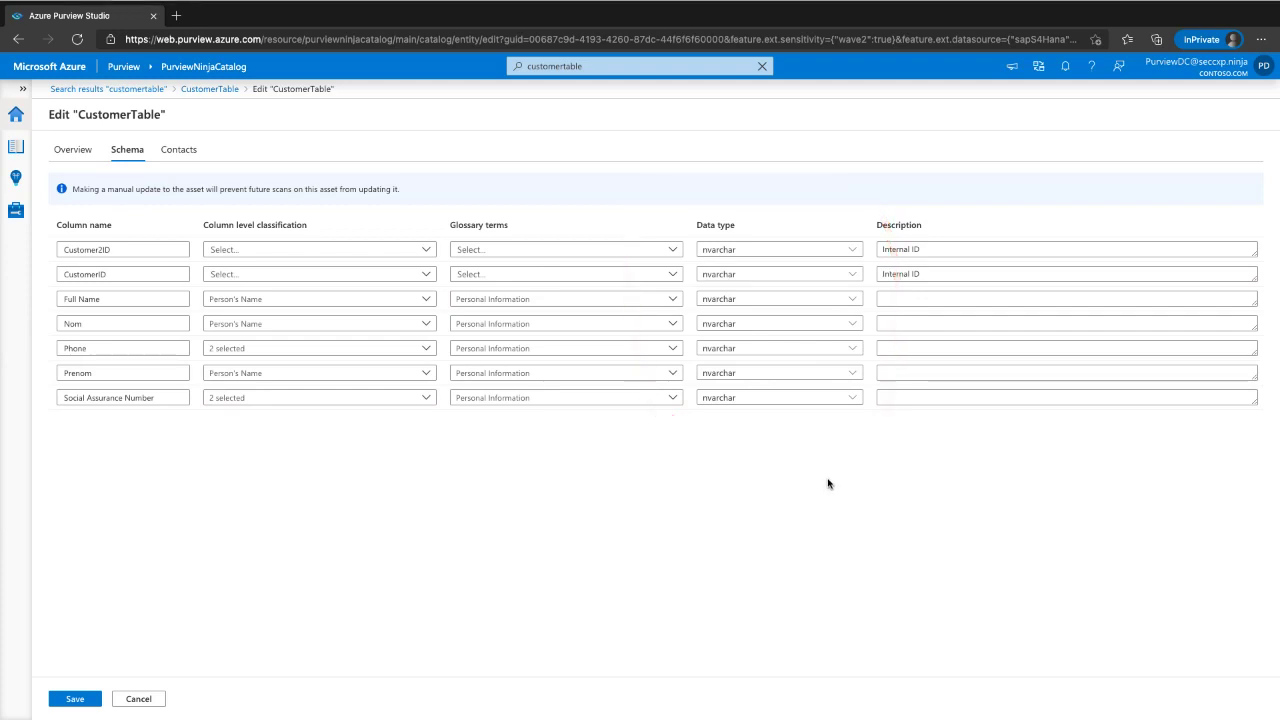
left_click_drag(872, 257, 1243, 247)
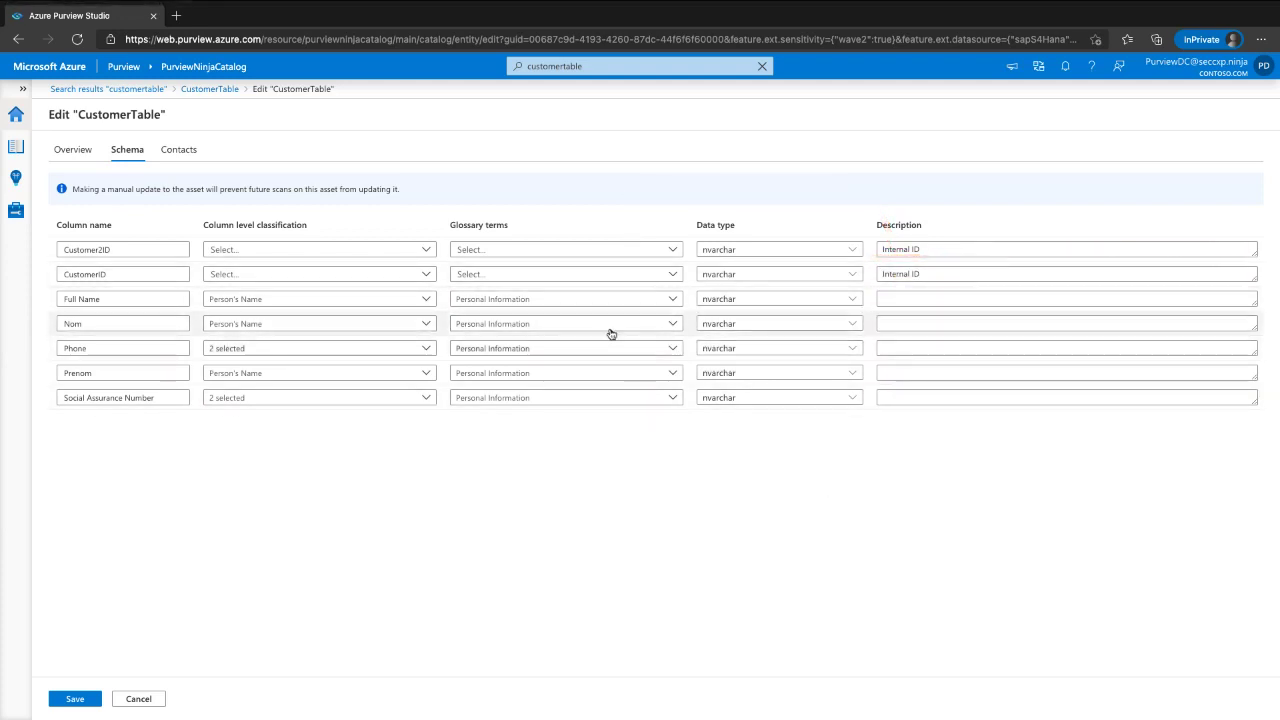
left_click(162, 701)
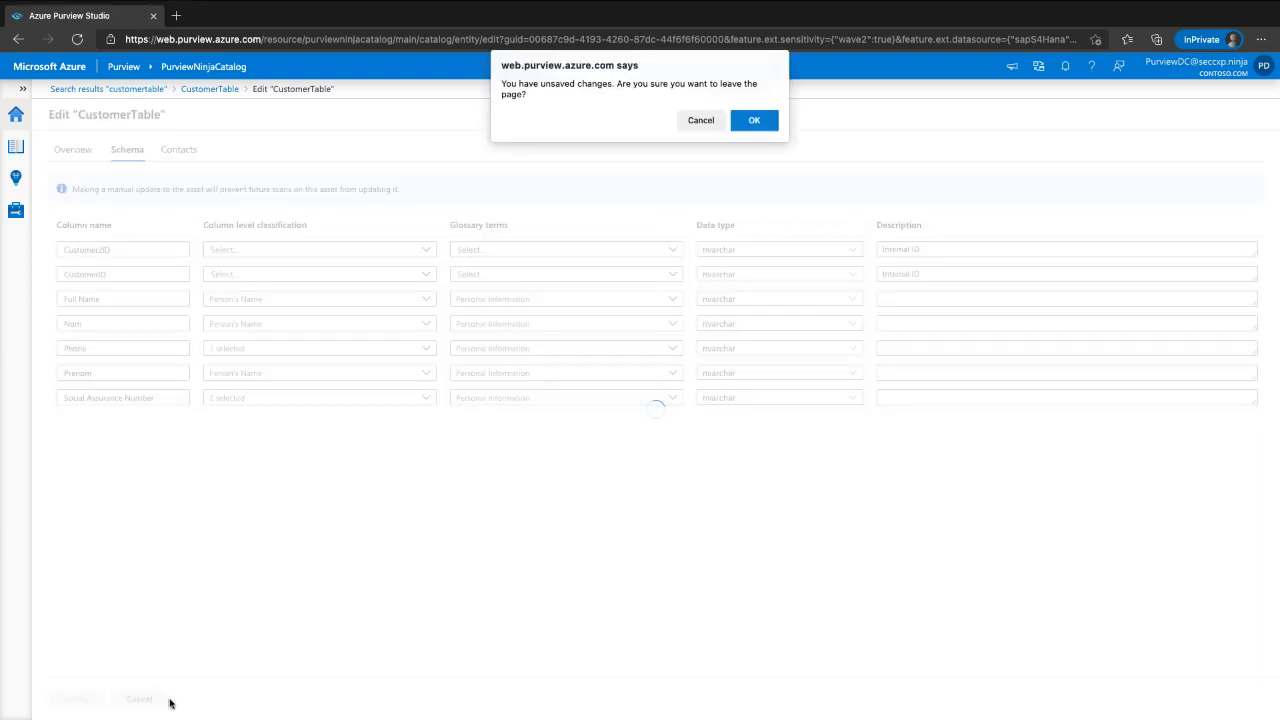
left_click(755, 117)
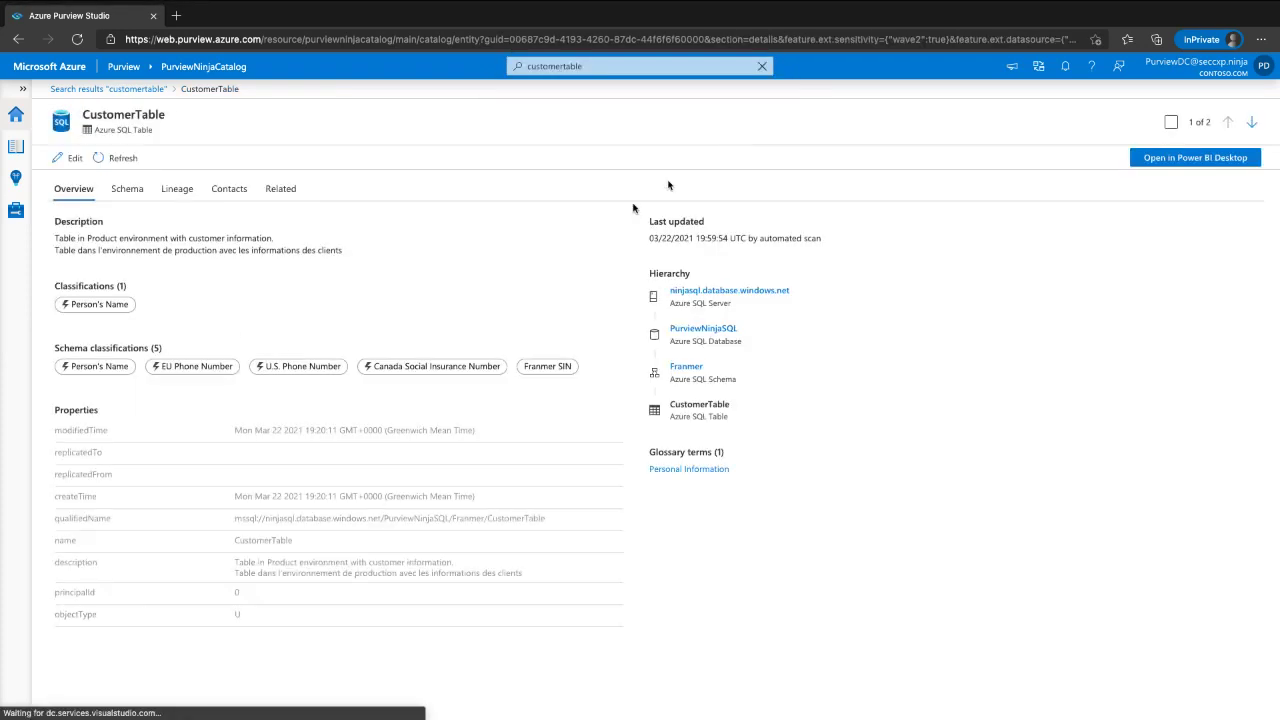
- Open CustomerTable's Lineage graph, zoom in, and pan between CustomerTableCreation upstream and ProductSalesReport downstream
left_click(167, 192)
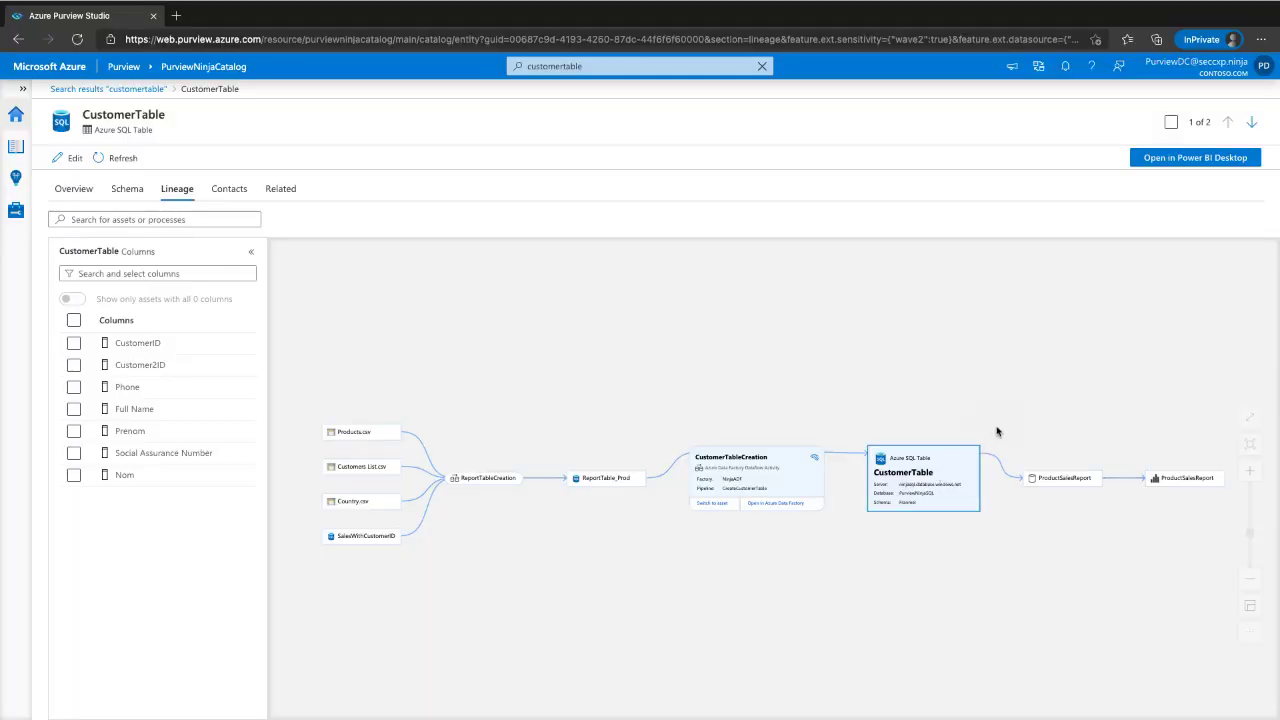
mouse_move(997, 431)
left_mouse_down()
mouse_move(823, 537)
mouse_move(1008, 558)
mouse_move(997, 393)
left_mouse_up()
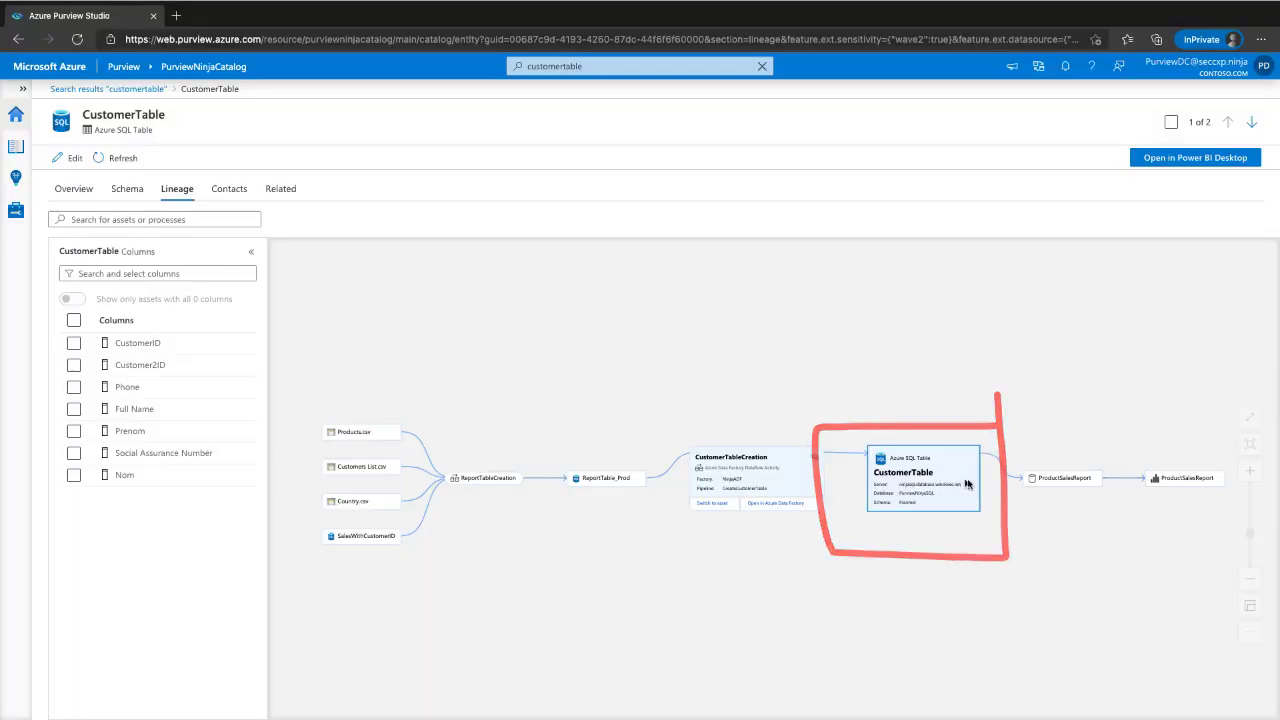
left_click(1249, 470)
left_click_drag(1126, 592, 776, 560)
mouse_move(707, 358)
left_mouse_down()
mouse_move(777, 363)
mouse_move(971, 417)
left_mouse_up()
mouse_move(628, 362)
left_mouse_down()
mouse_move(530, 345)
mouse_move(380, 352)
mouse_move(355, 367)
mouse_move(448, 418)
left_mouse_up()
left_click_drag(825, 570, 850, 551)
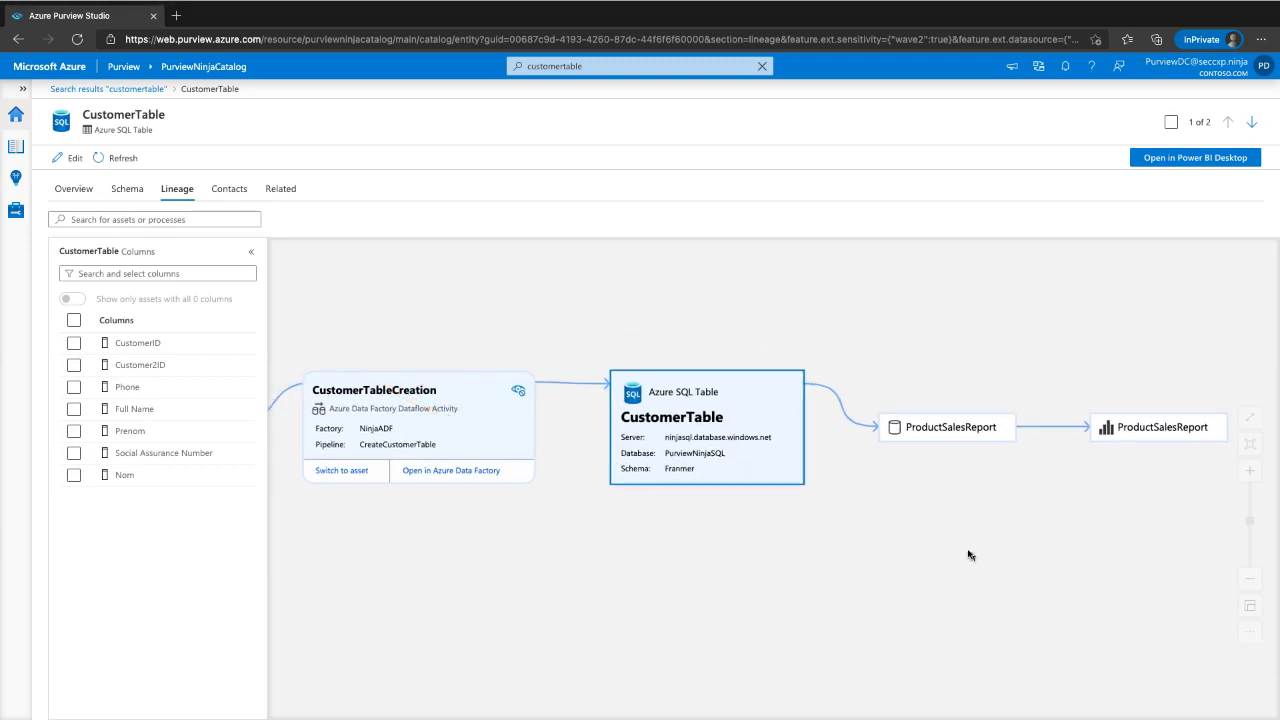
left_click_drag(618, 580, 680, 603)
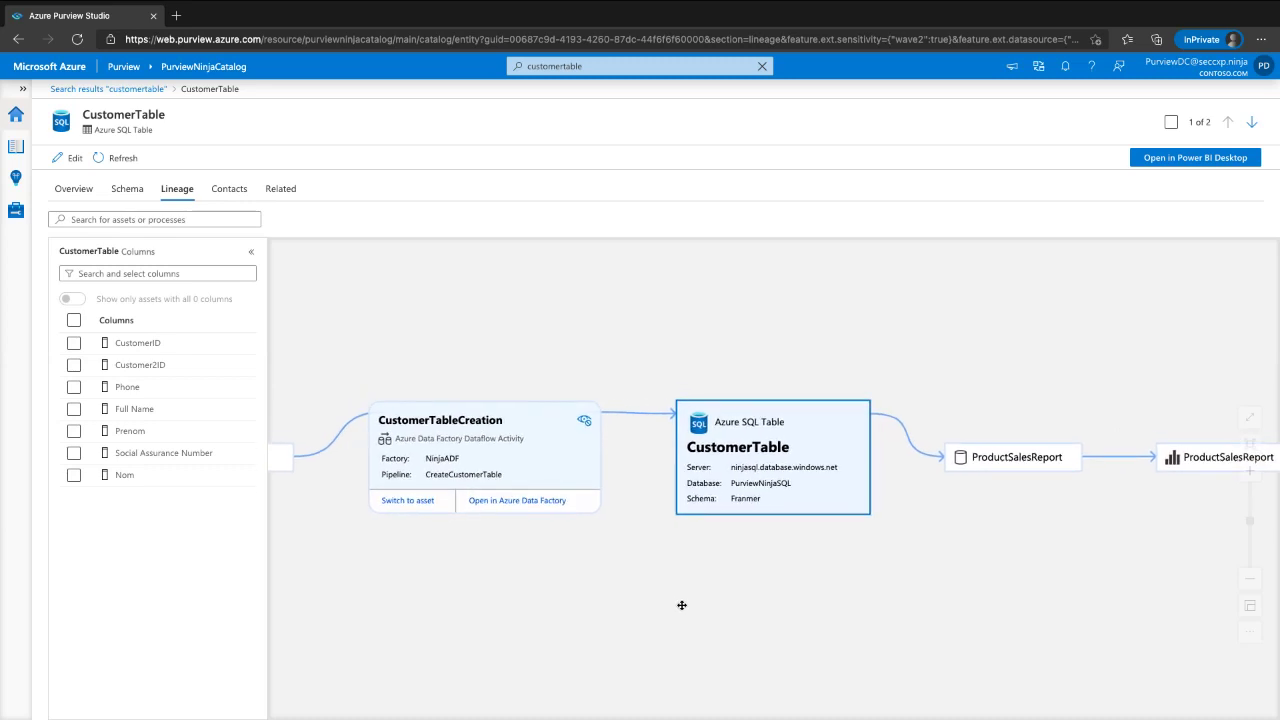
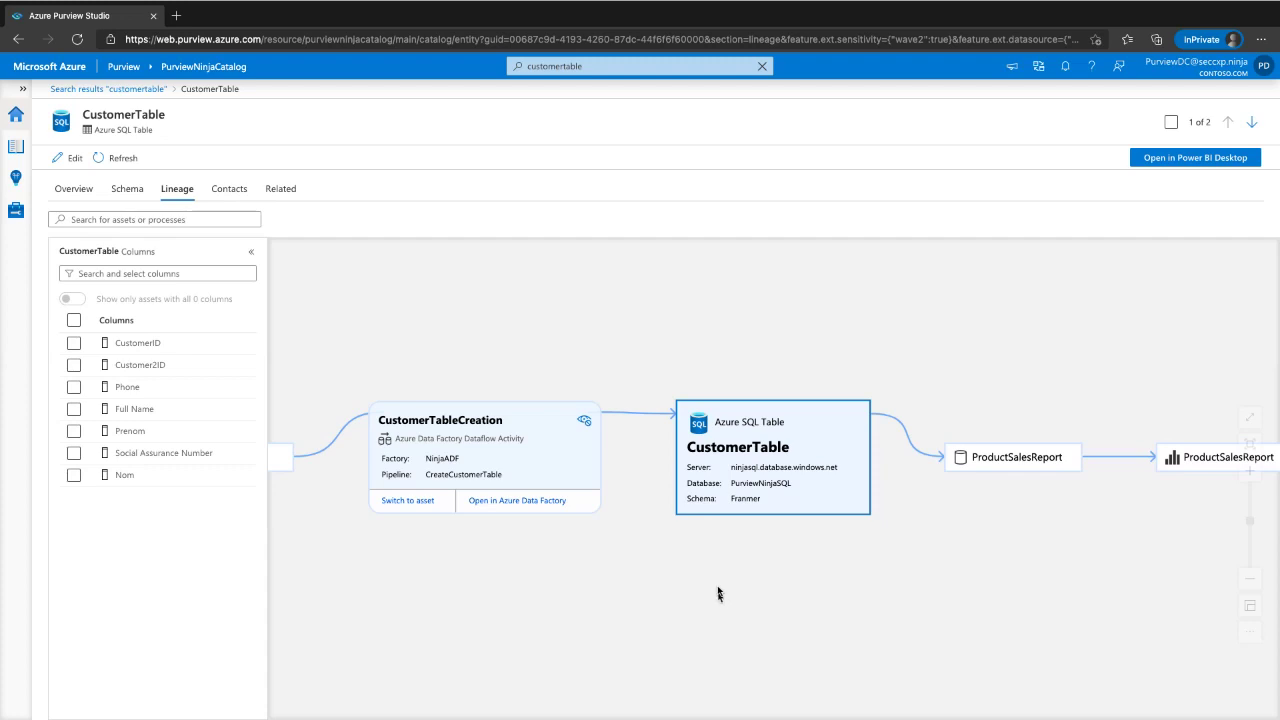
- Pan the lineage upstream to ReportTable_Prod and ReportTableCreation, then back to CustomerTable and its report
left_click_drag(622, 568, 882, 551)
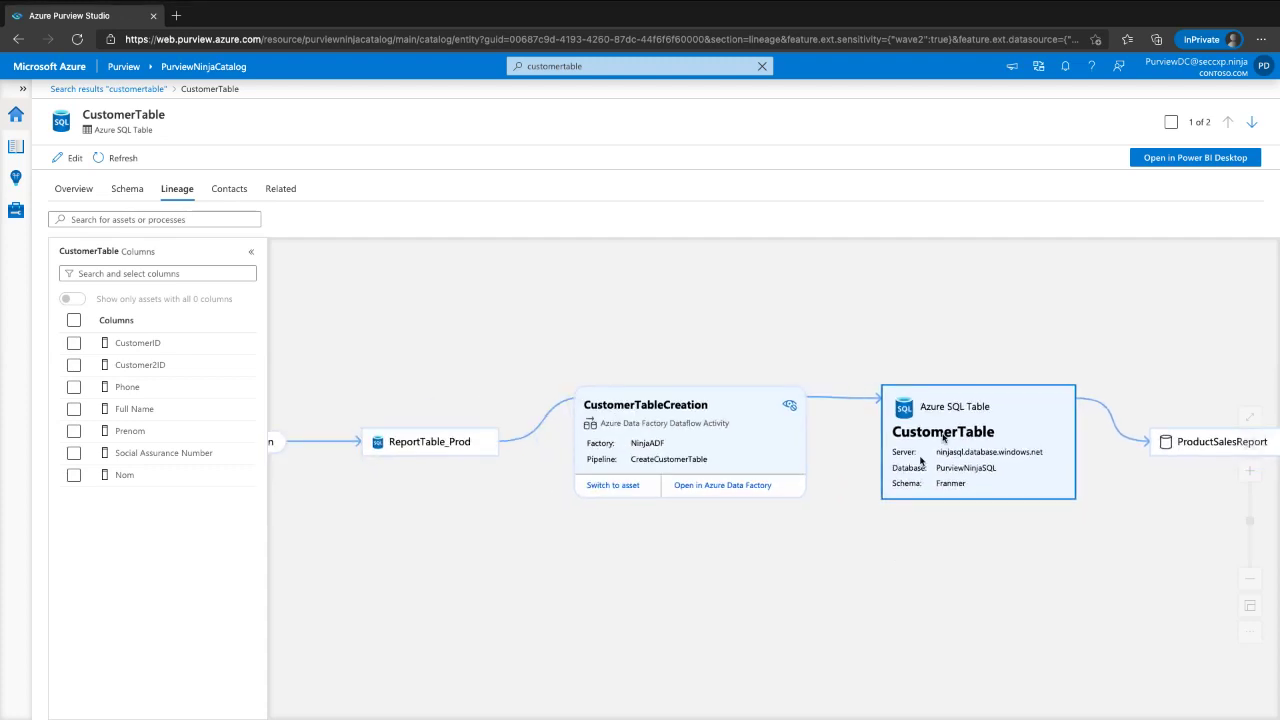
left_click_drag(384, 527, 479, 528)
left_click_drag(597, 526, 243, 477)
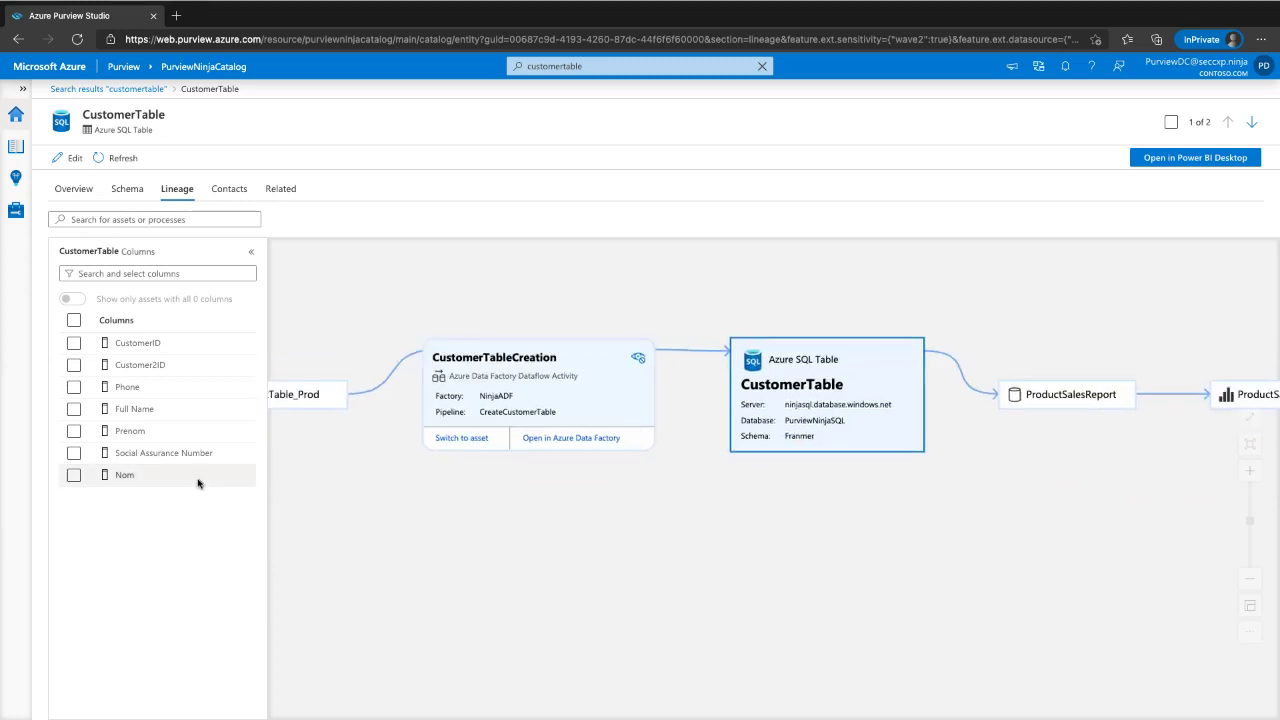
left_click(743, 341)
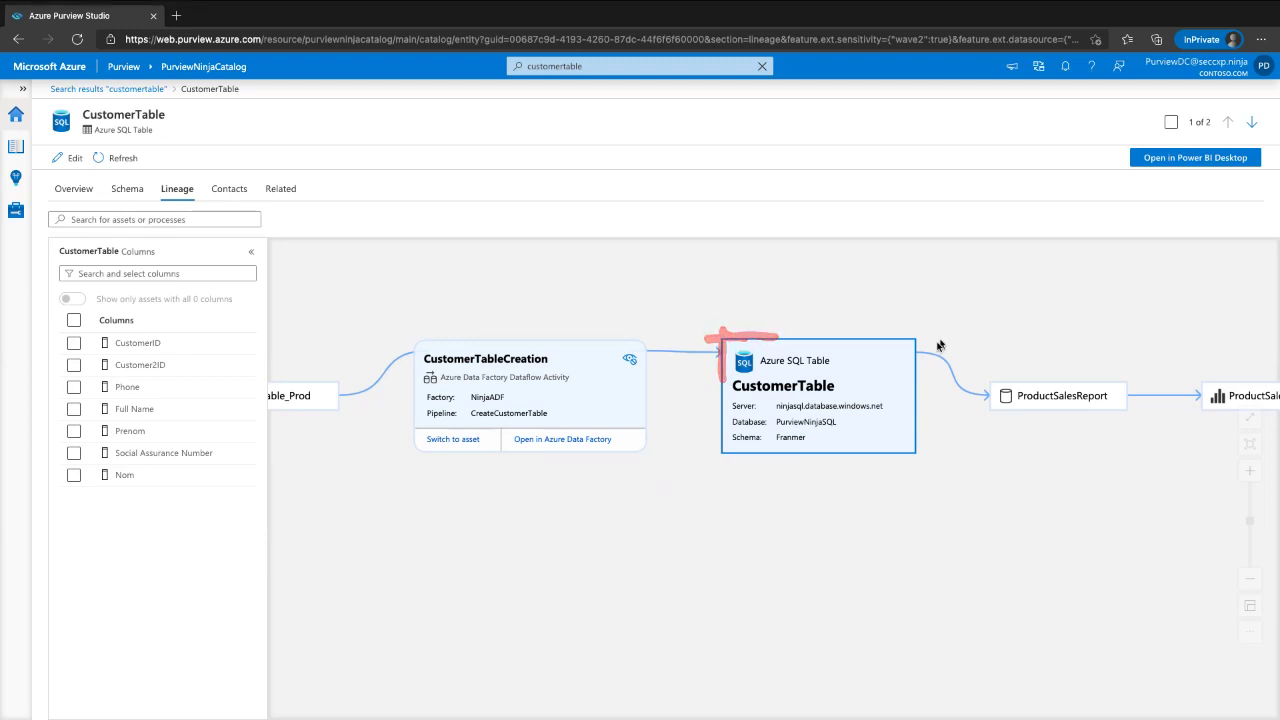
- Inspect ProductSalesReport and CustomerTableCreation details, briefly opening the CreateCustomerTable pipeline in Data Factory
left_click_drag(1012, 470, 858, 455)
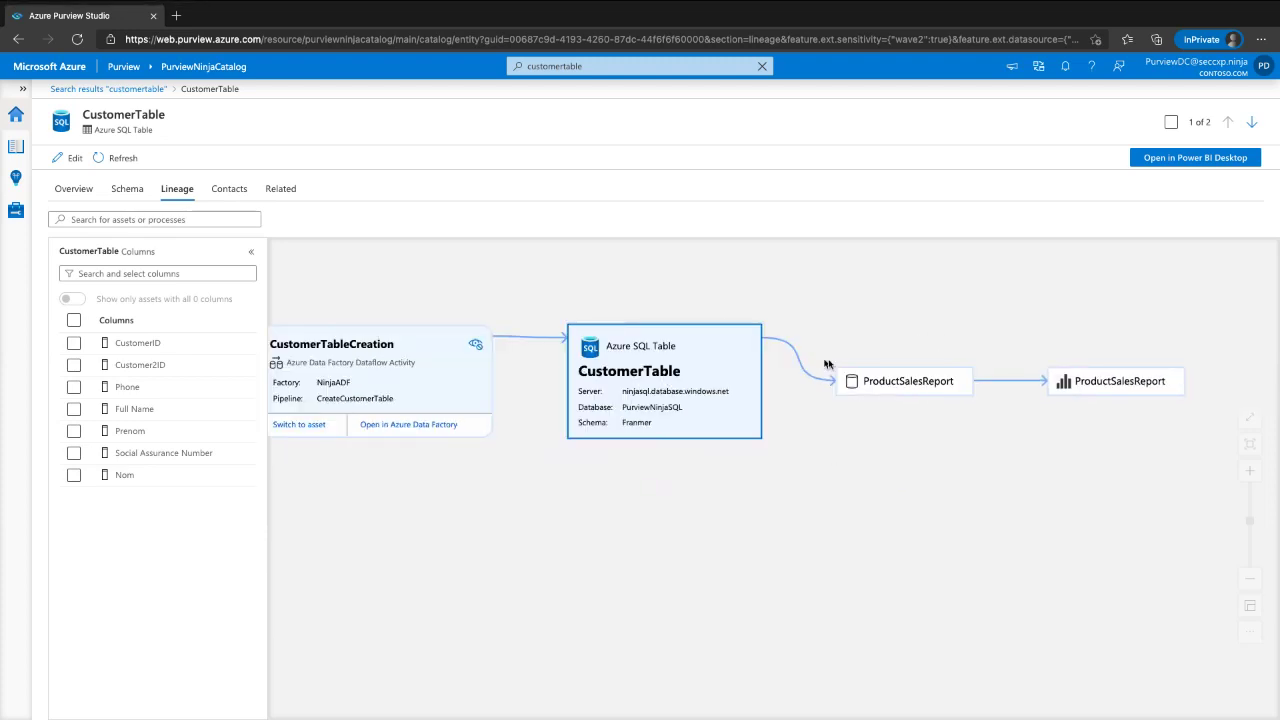
left_click(858, 380)
left_click_drag(537, 557, 760, 543)
left_click(589, 322)
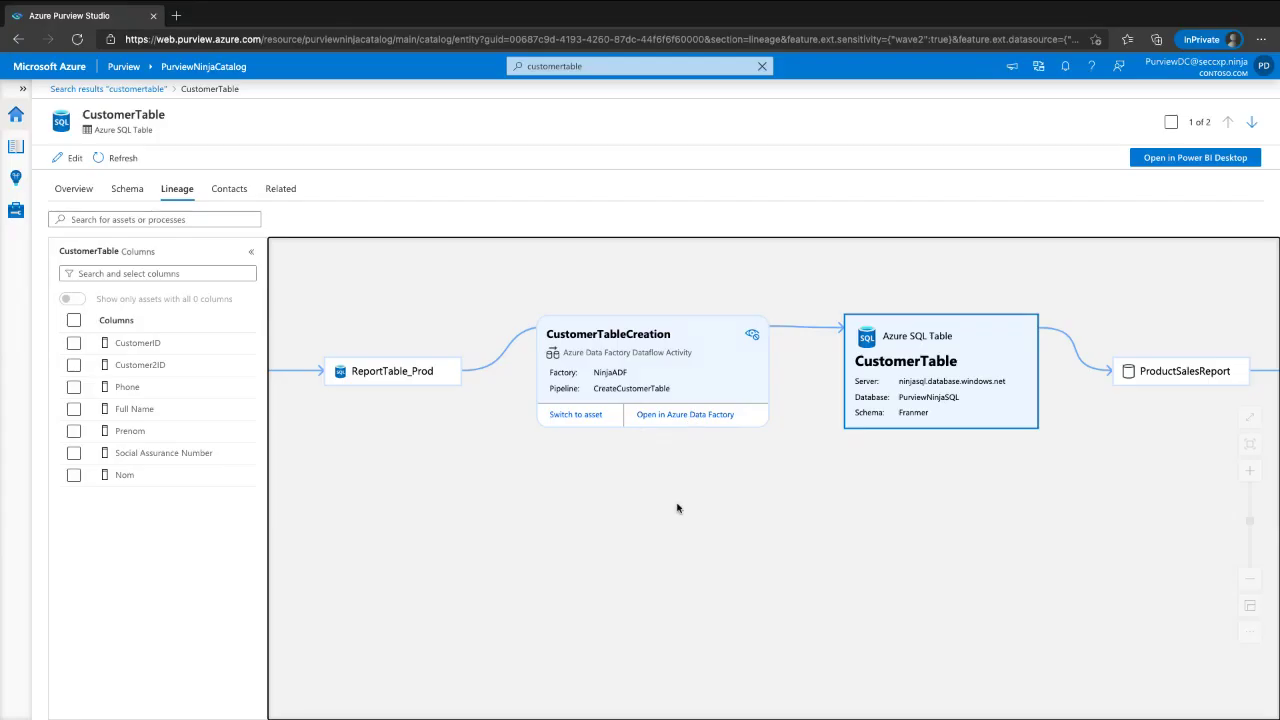
left_click(681, 418)
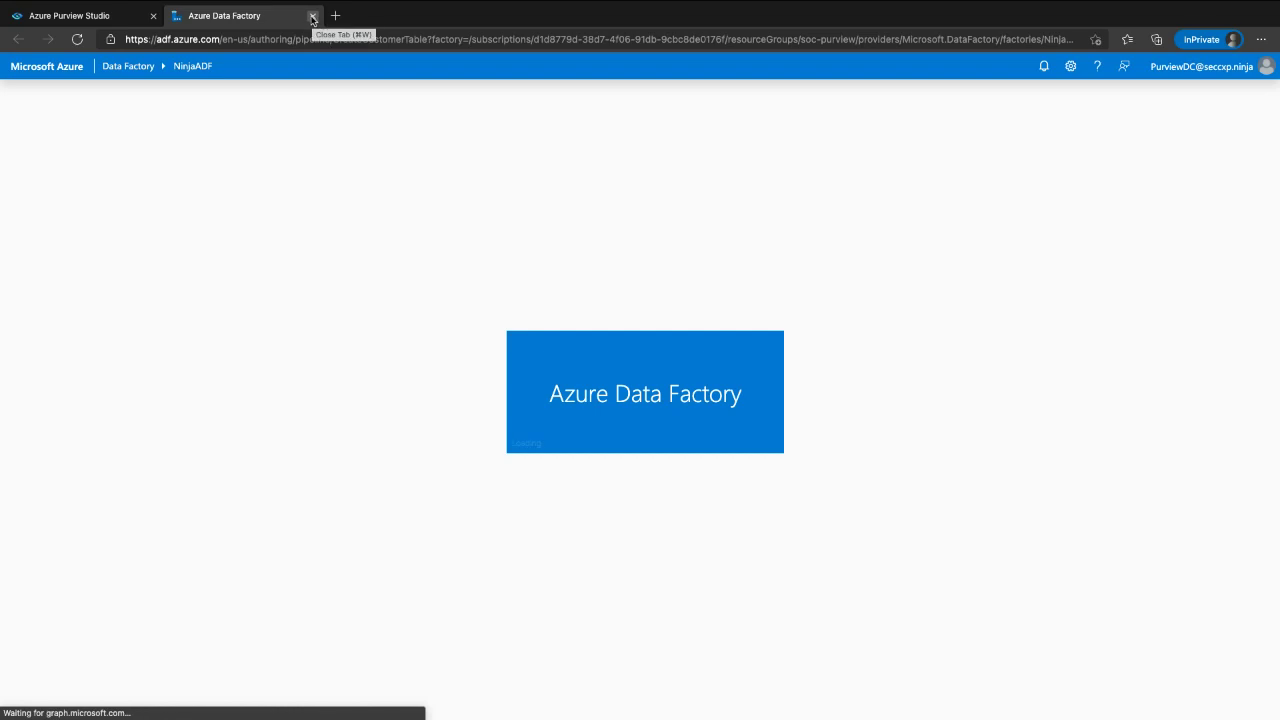
left_click(312, 16)
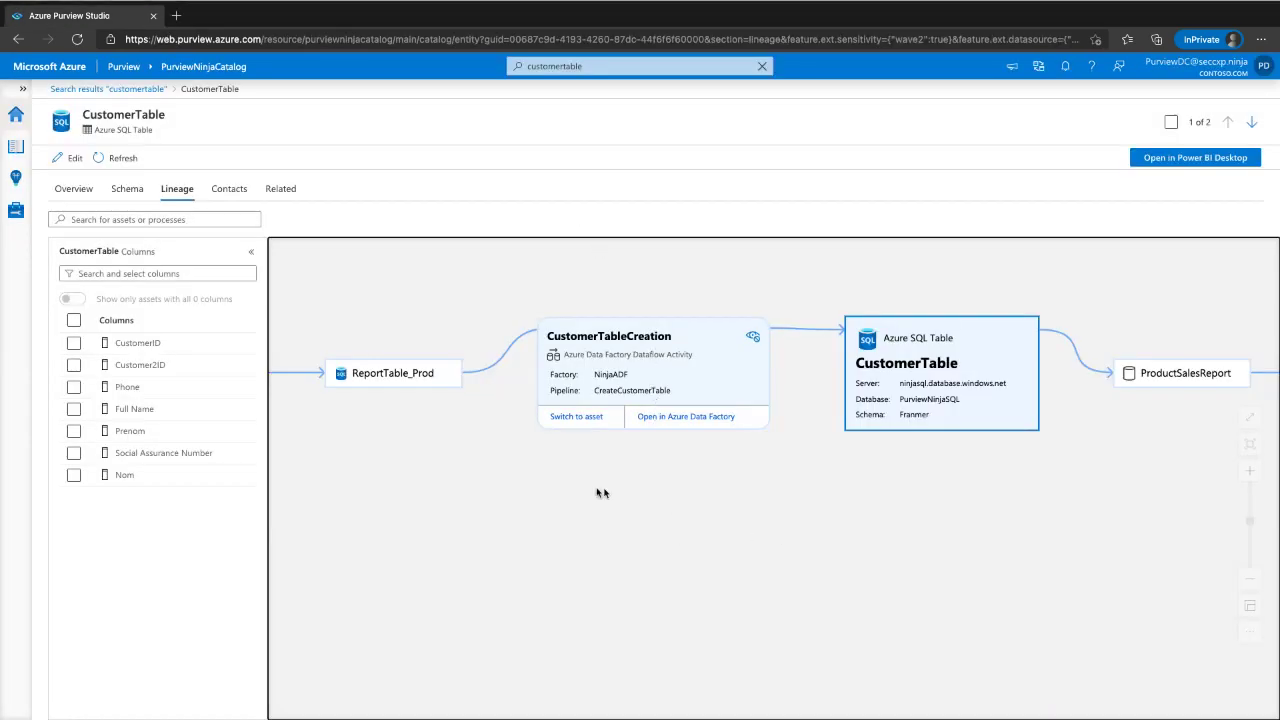
- Show ReportTable_Prod's details and pan the lineage toward ProductSalesReport
left_click_drag(579, 486, 719, 502)
left_click(578, 389)
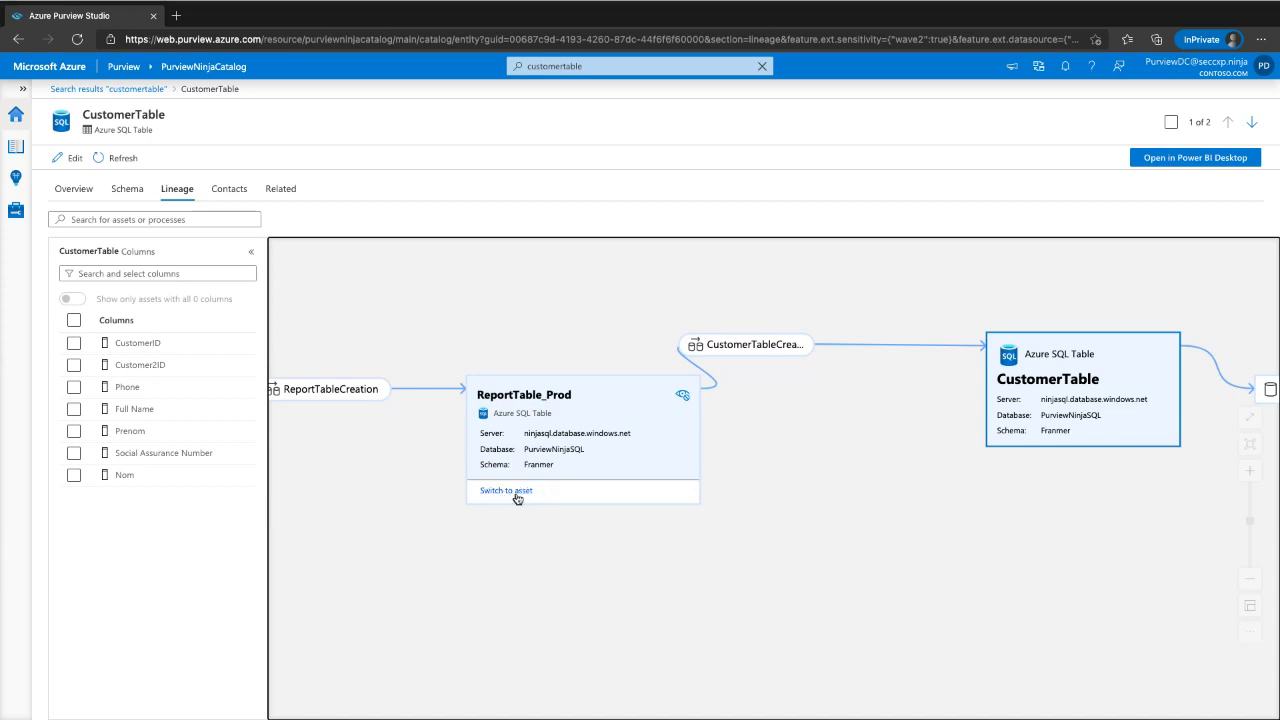
left_click_drag(879, 517, 771, 502)
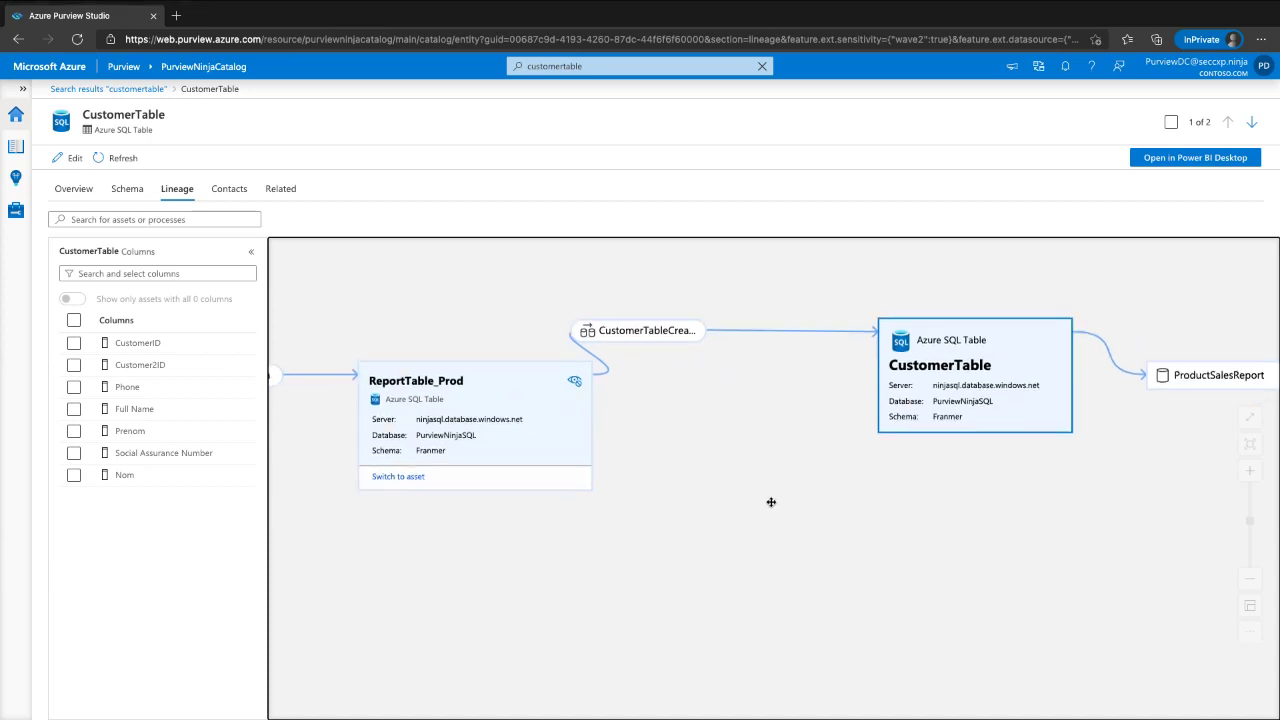
- Reset the lineage graph to its default view and fit the whole graph on screen
left_click(1240, 631)
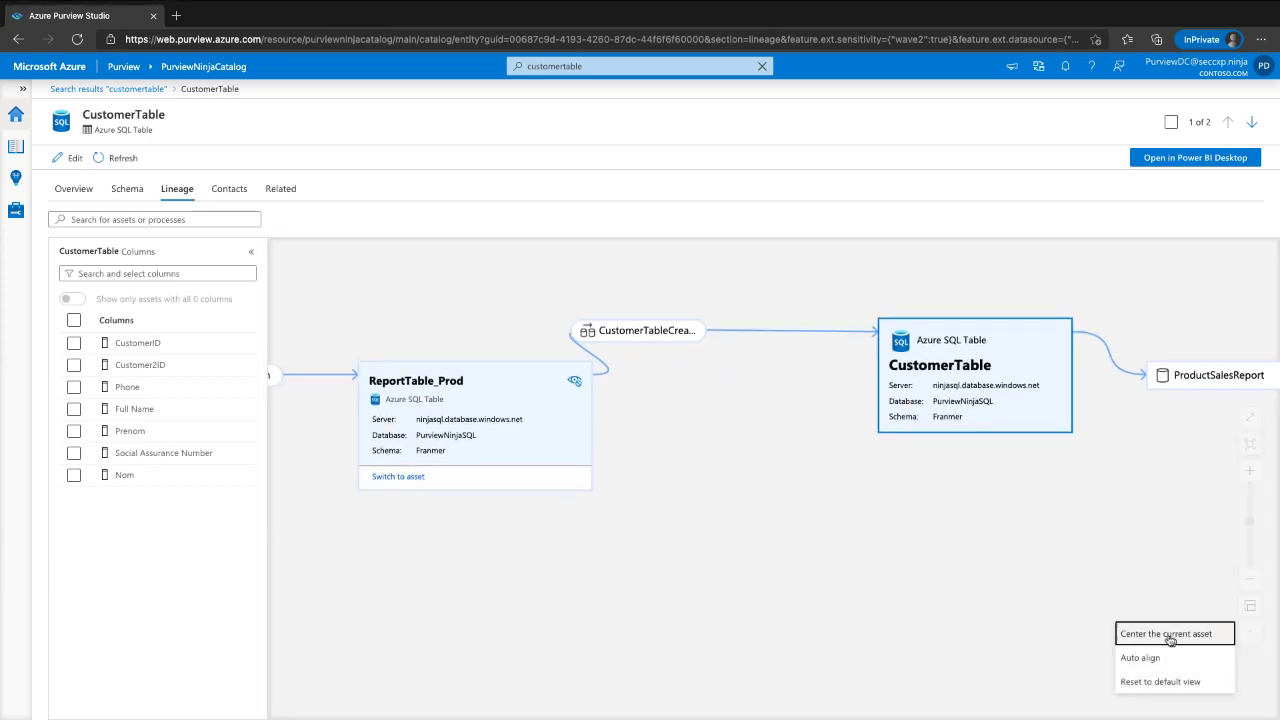
left_click(1137, 677)
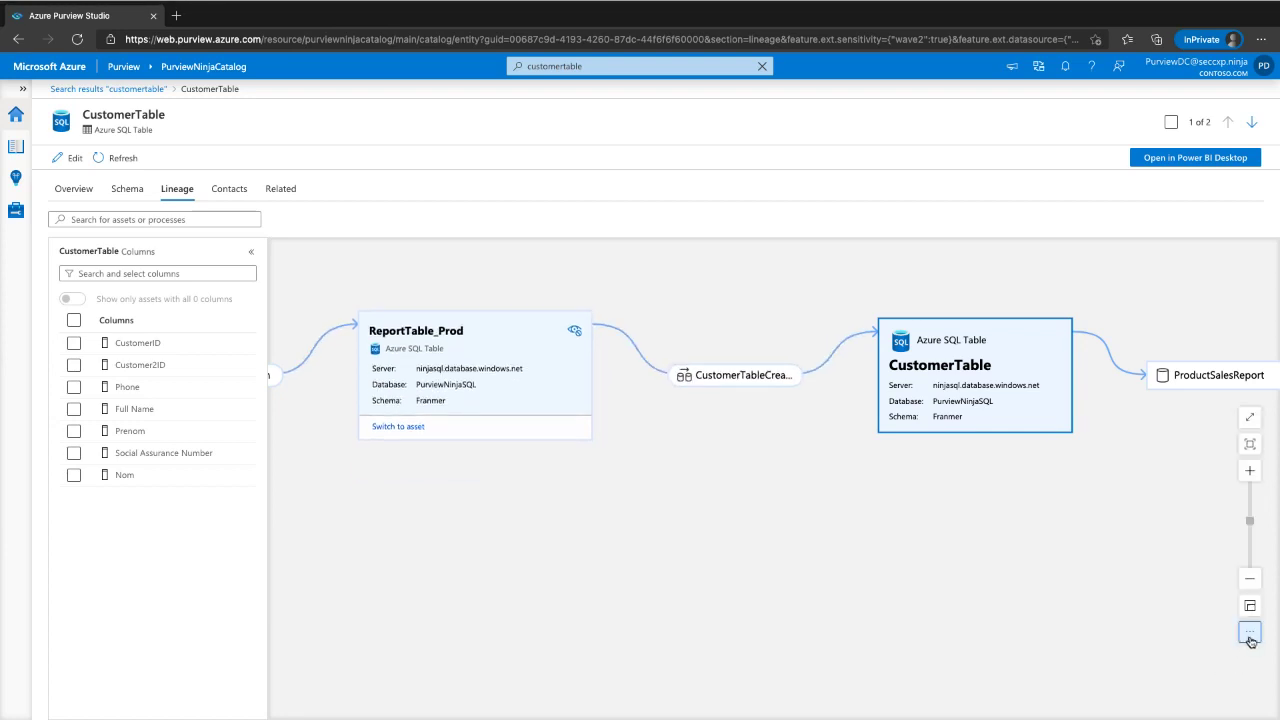
left_click(1248, 640)
left_click(1120, 681)
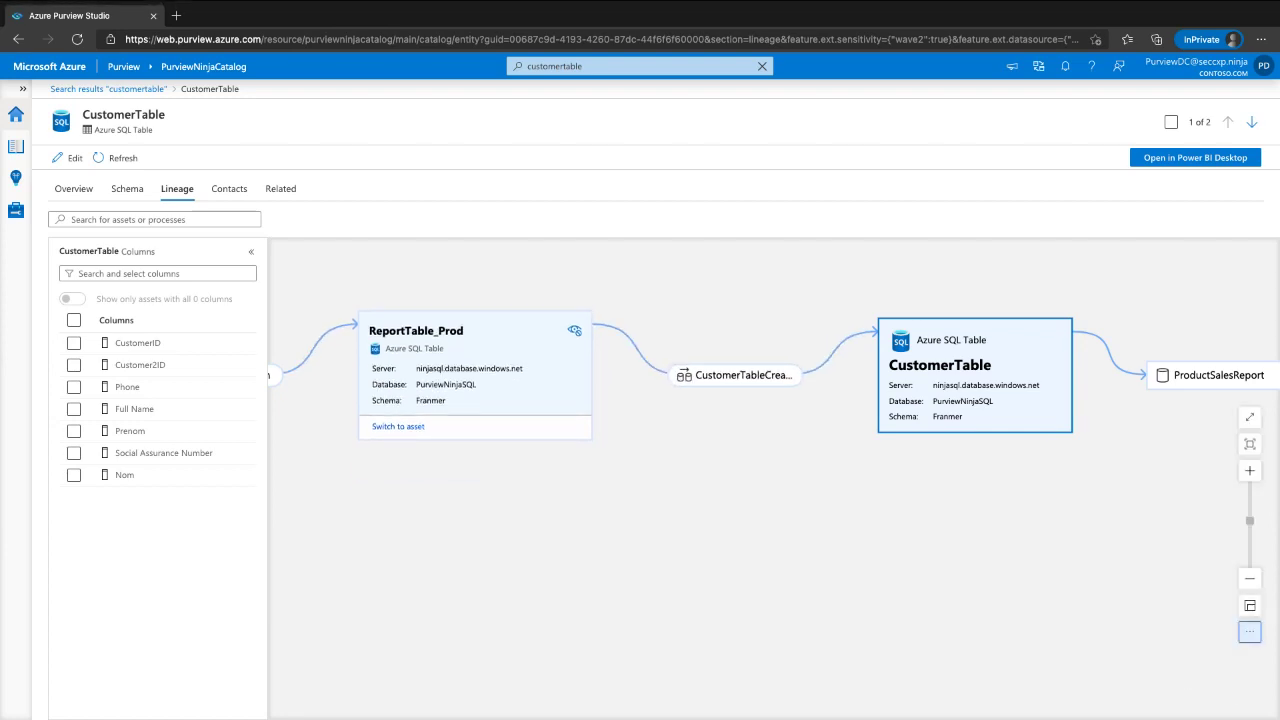
left_click(1251, 600)
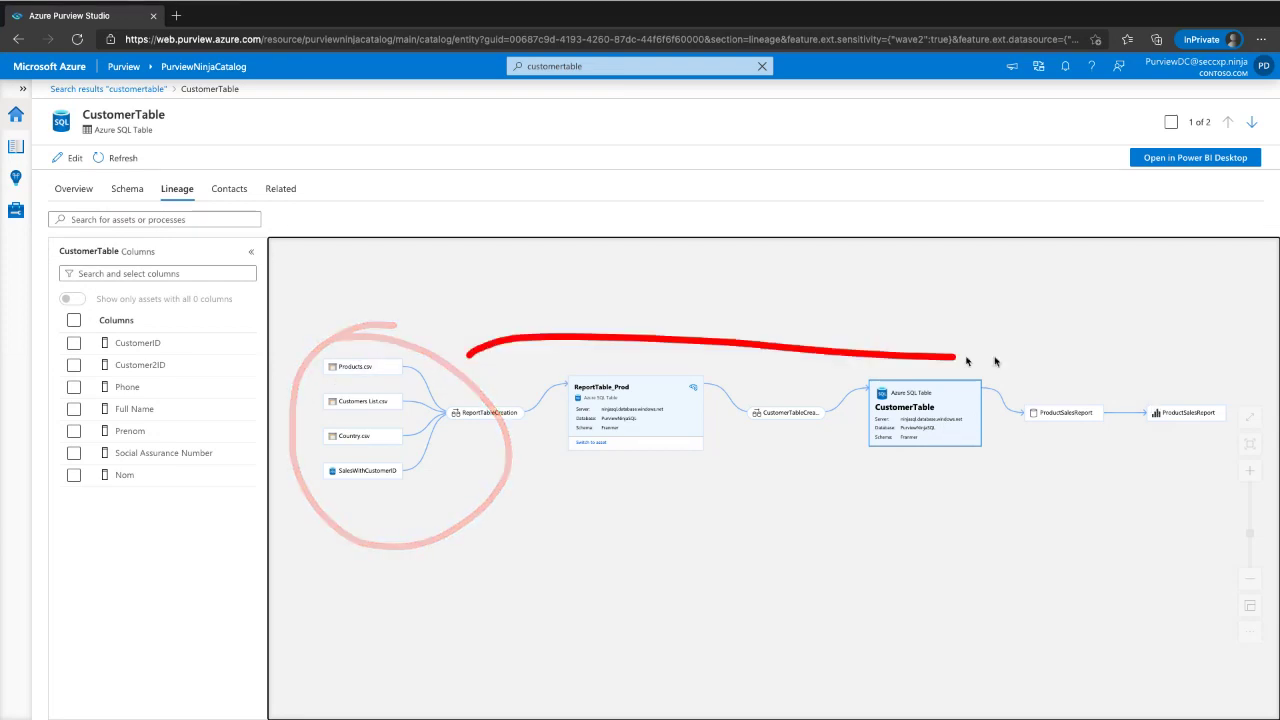
left_click(125, 221)
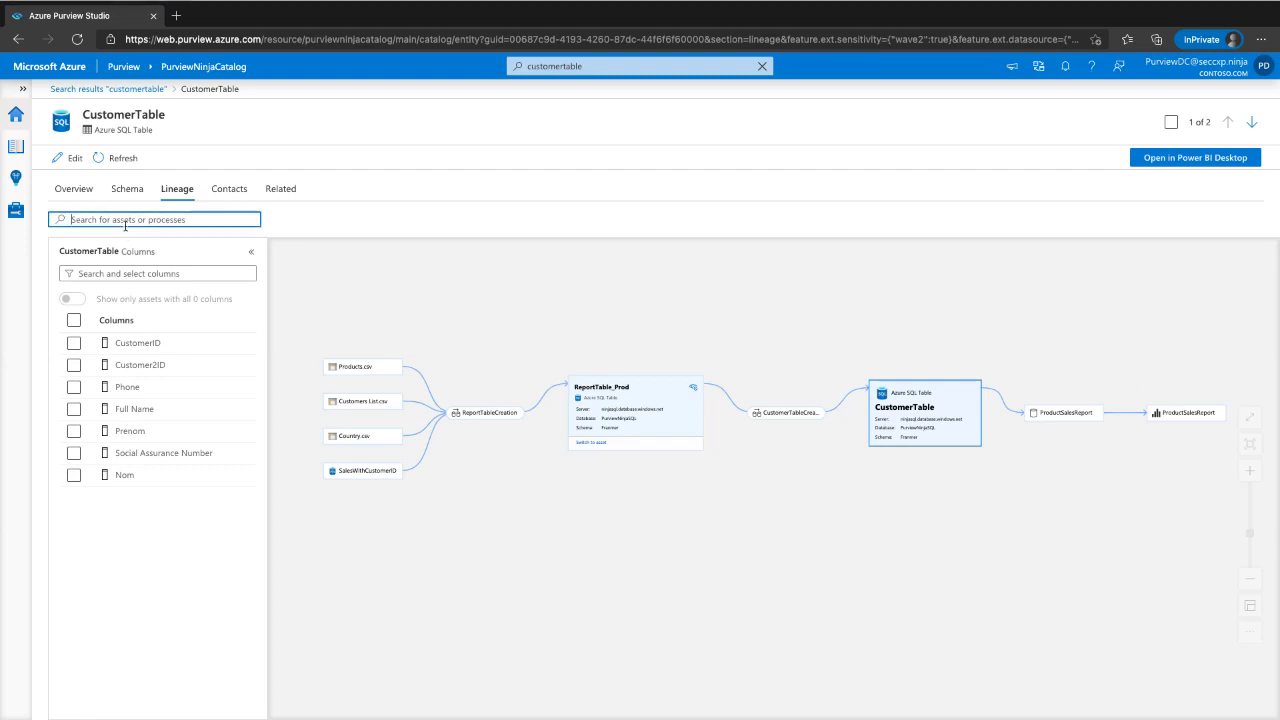
- Search the lineage for 'cou' to find Country.csv, zoom in on the source CSVs, then clear the search
type("country")
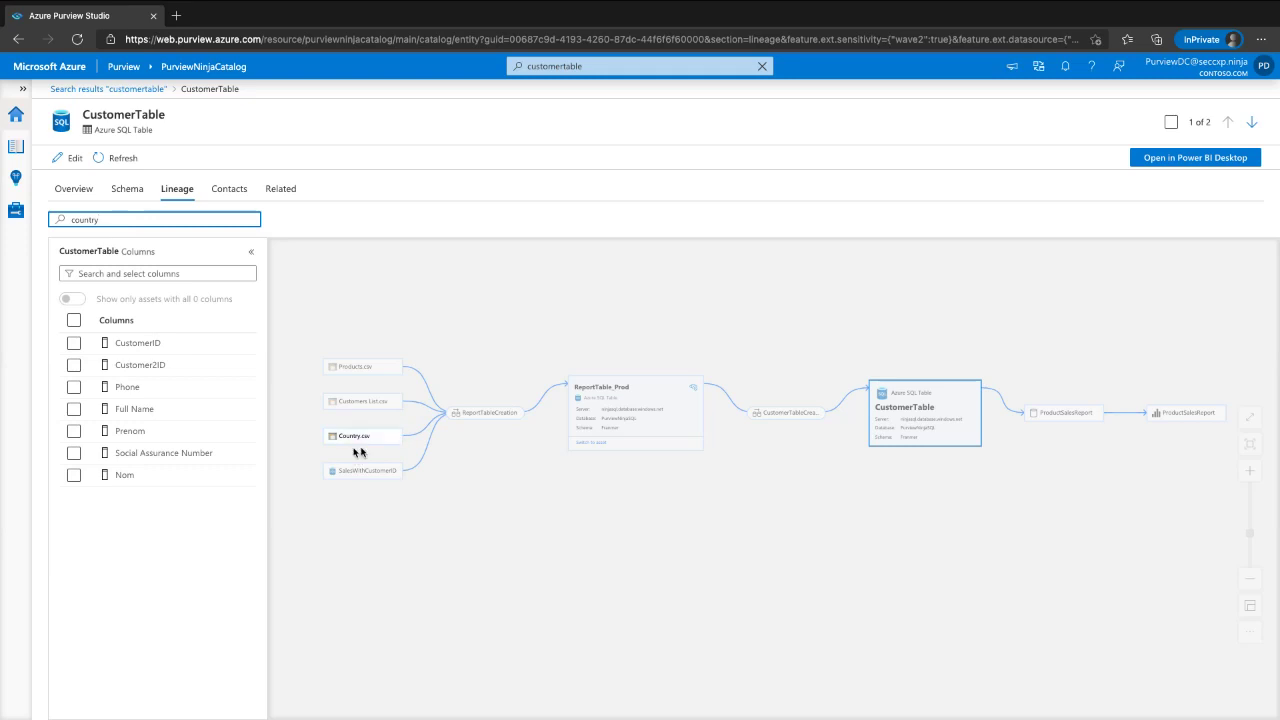
left_click(1250, 471)
left_click(1250, 471)
left_click(1250, 471)
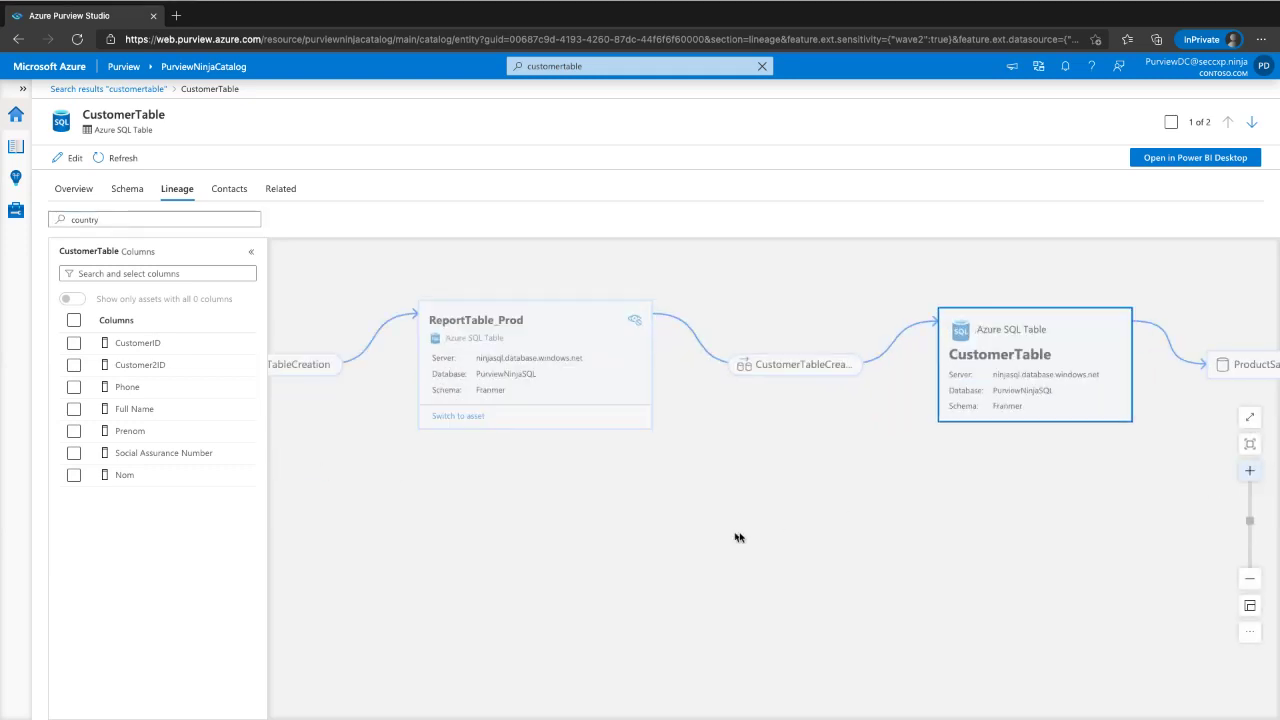
left_click_drag(706, 541, 1023, 552)
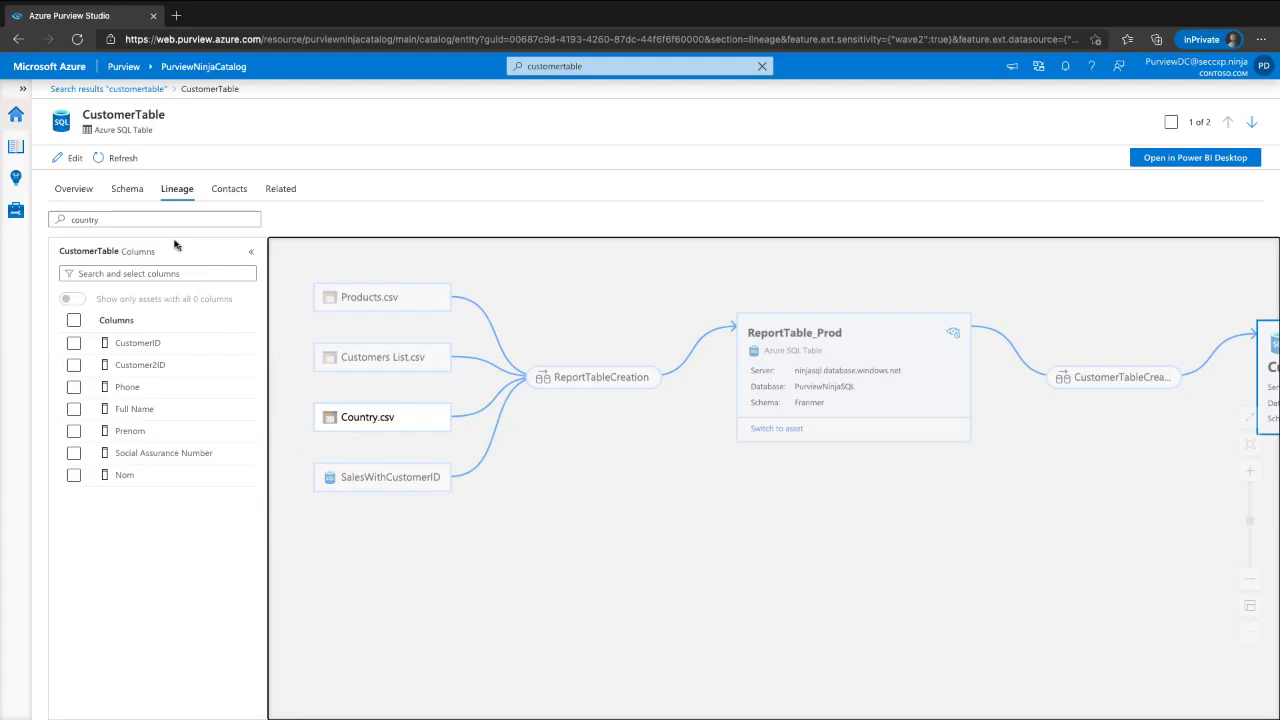
double_click(155, 220)
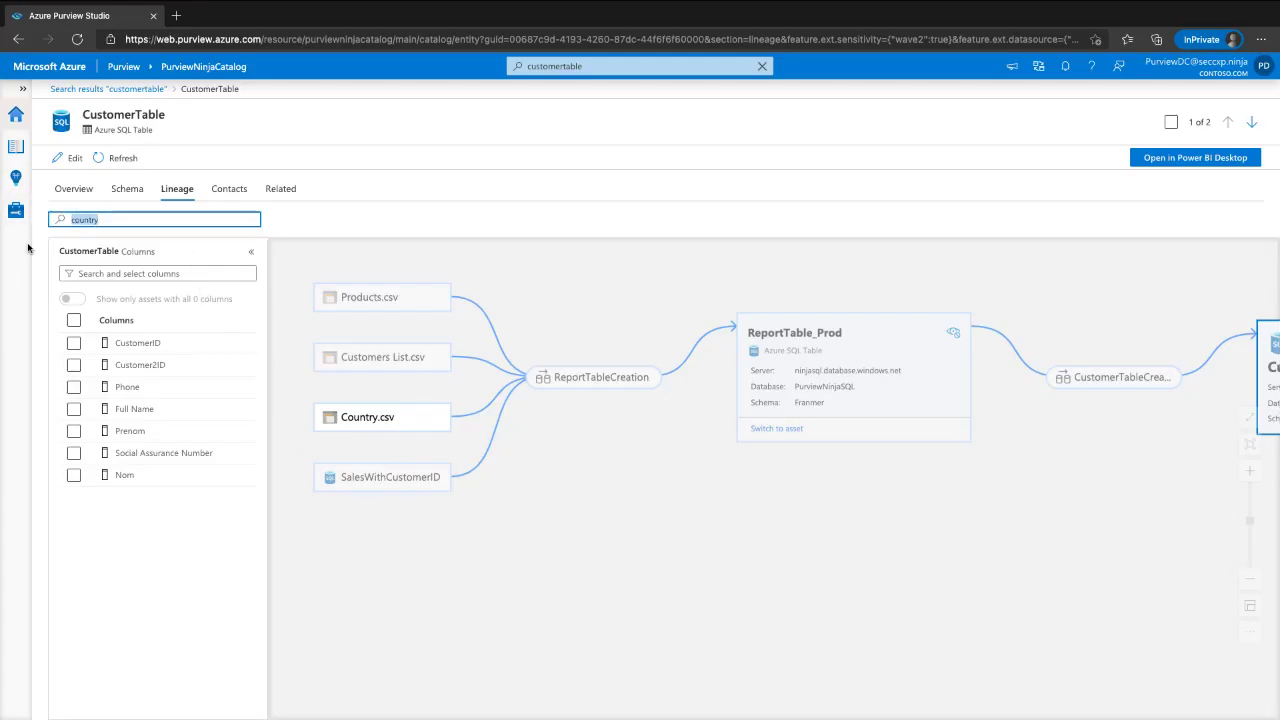
key("BackSpace")
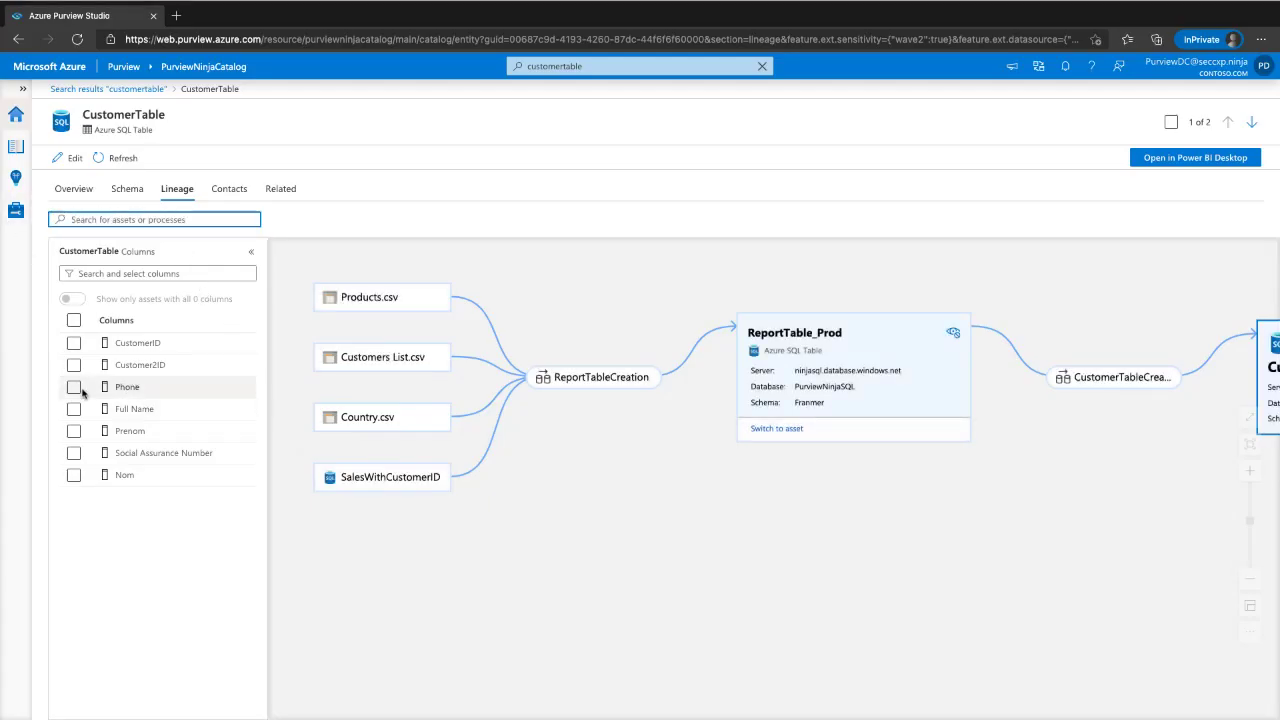
left_click(74, 387)
- Trace the Phone, Full Name and Prenom column lineage, zooming out and highlighting Full Name's path
left_click(74, 409)
left_click(74, 431)
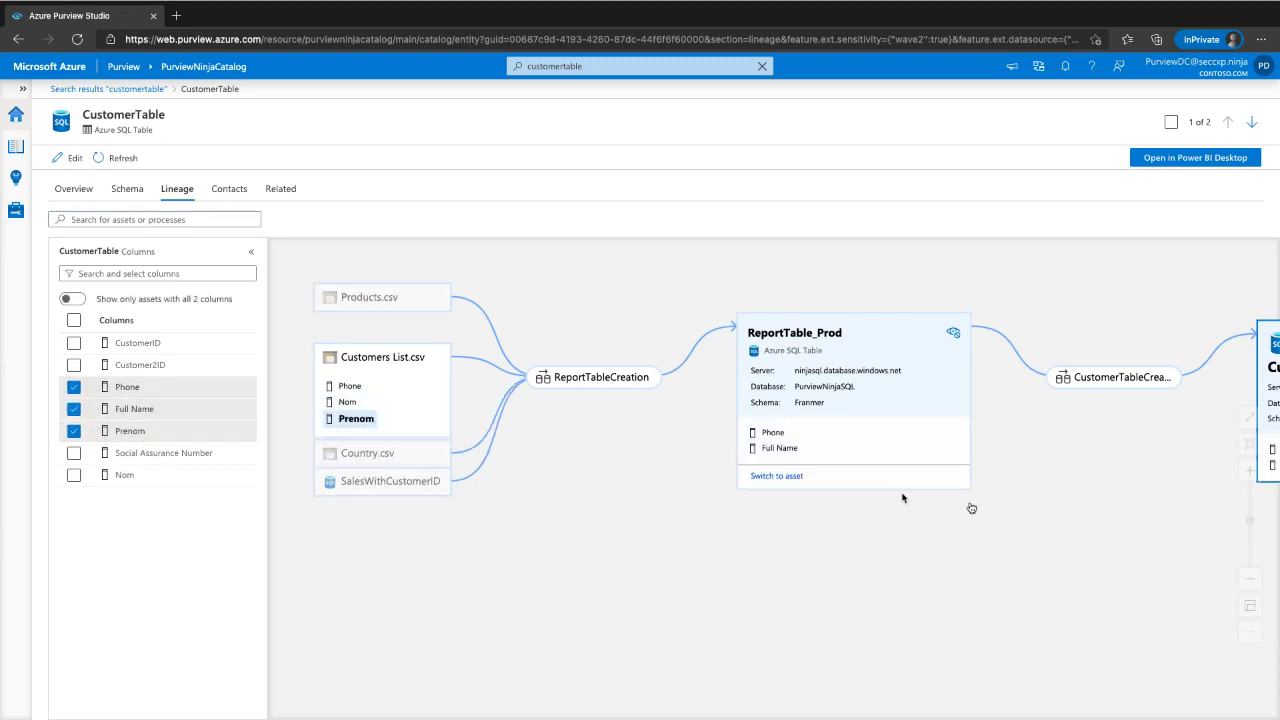
left_click(1260, 580)
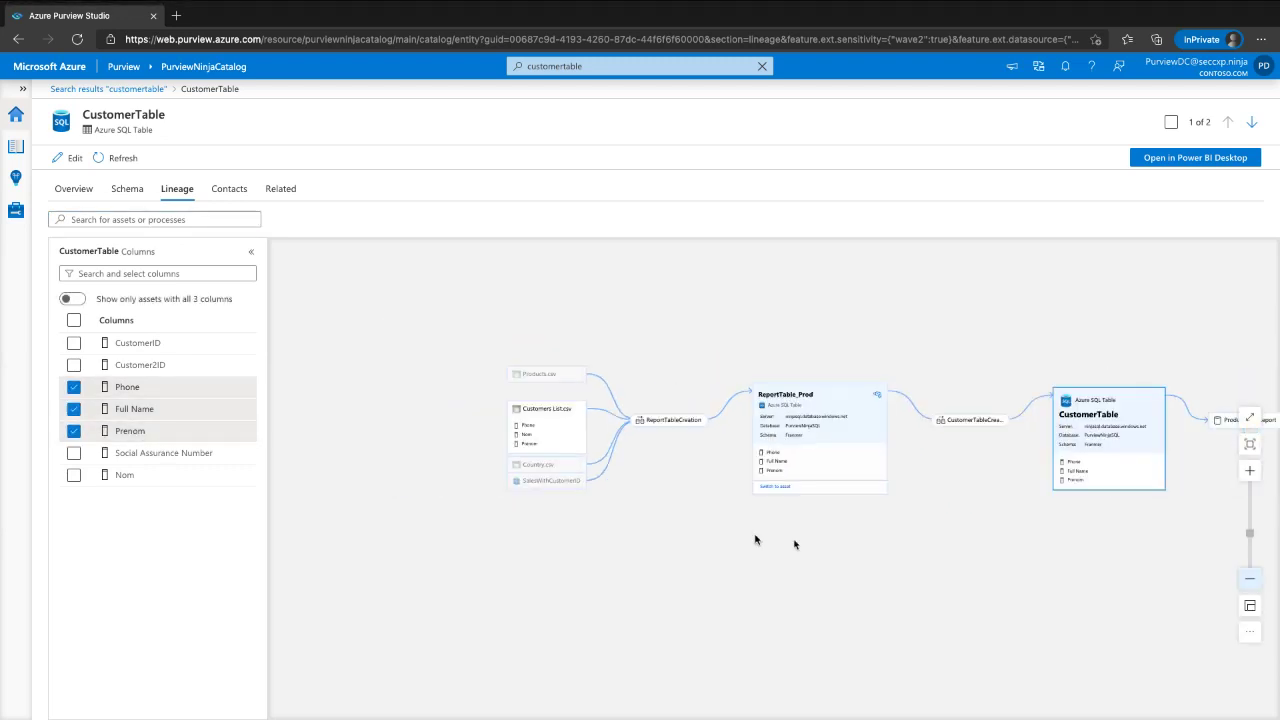
left_click_drag(797, 617, 566, 571)
left_click(150, 409)
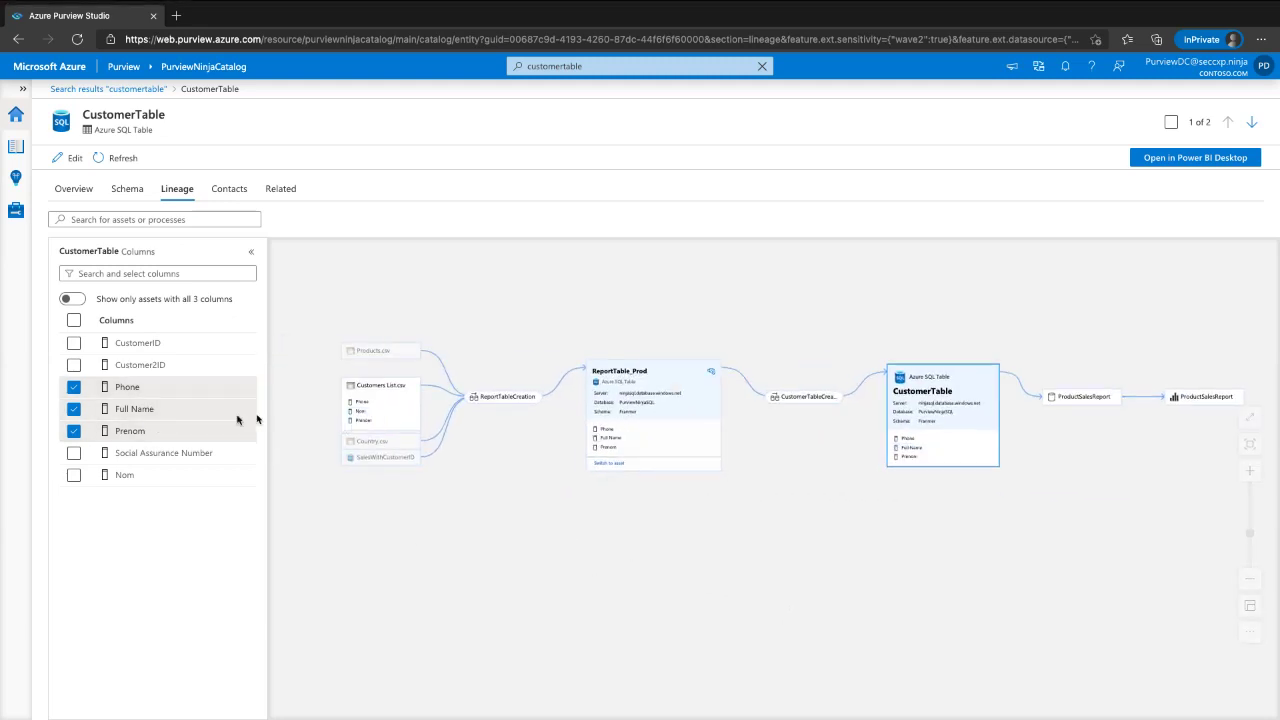
- Clear the Phone, Prenom and Full Name column traces and view CustomerTable's contacts
left_click(72, 388)
left_click(73, 431)
left_click(73, 409)
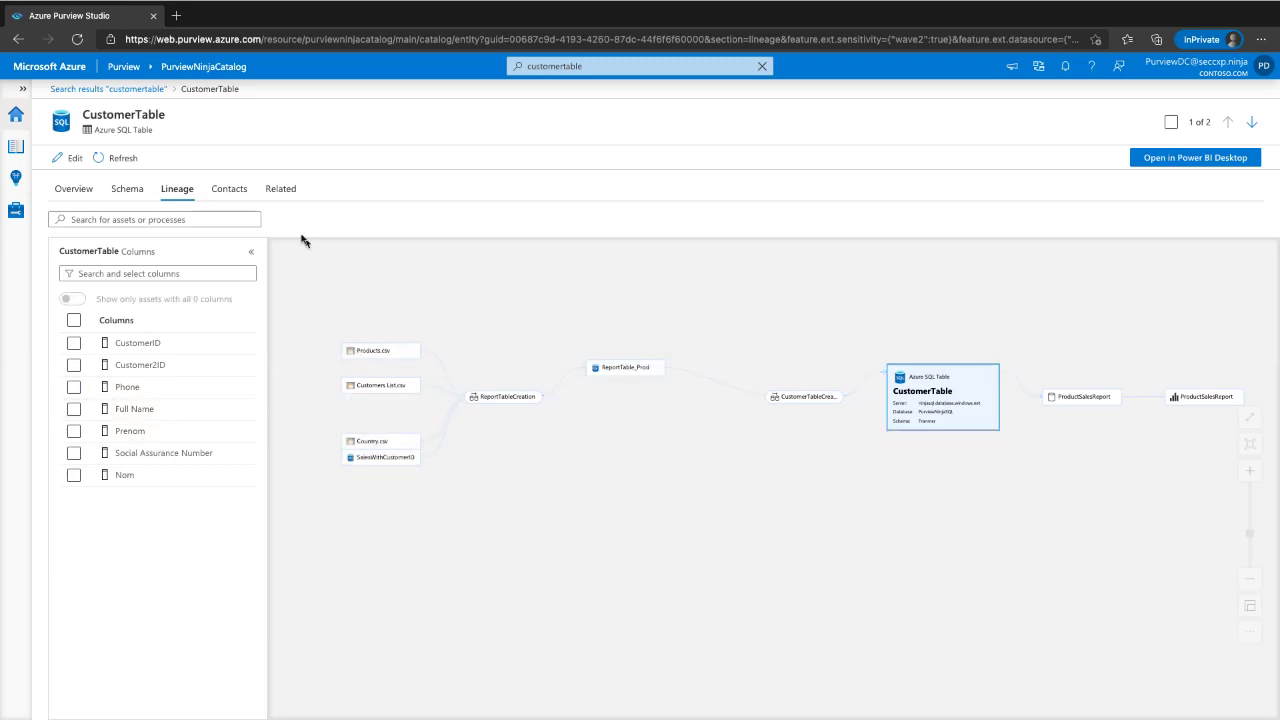
left_click(226, 186)
mouse_move(300, 203)
left_mouse_down()
mouse_move(34, 337)
mouse_move(146, 247)
left_mouse_up()
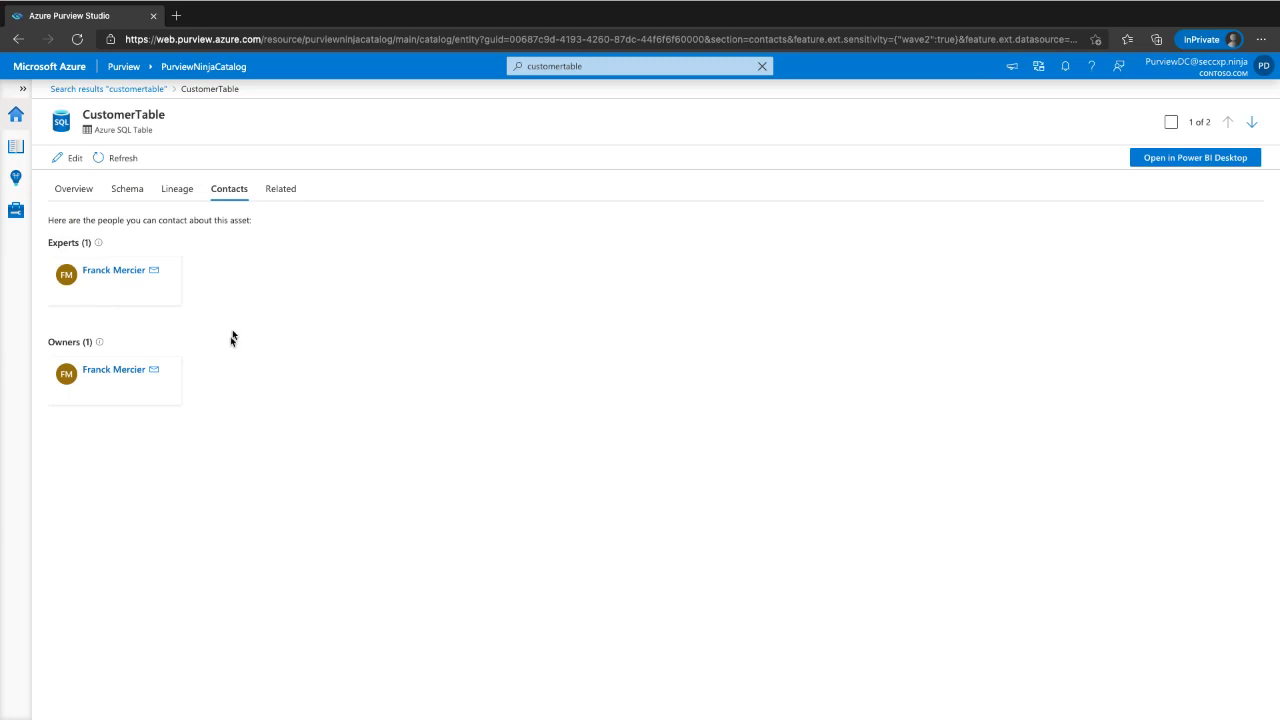
- Browse CustomerTable's related assets, the PurviewNinjaSQL schemas and dbo, then return to CustomerTable's overview
left_click(268, 195)
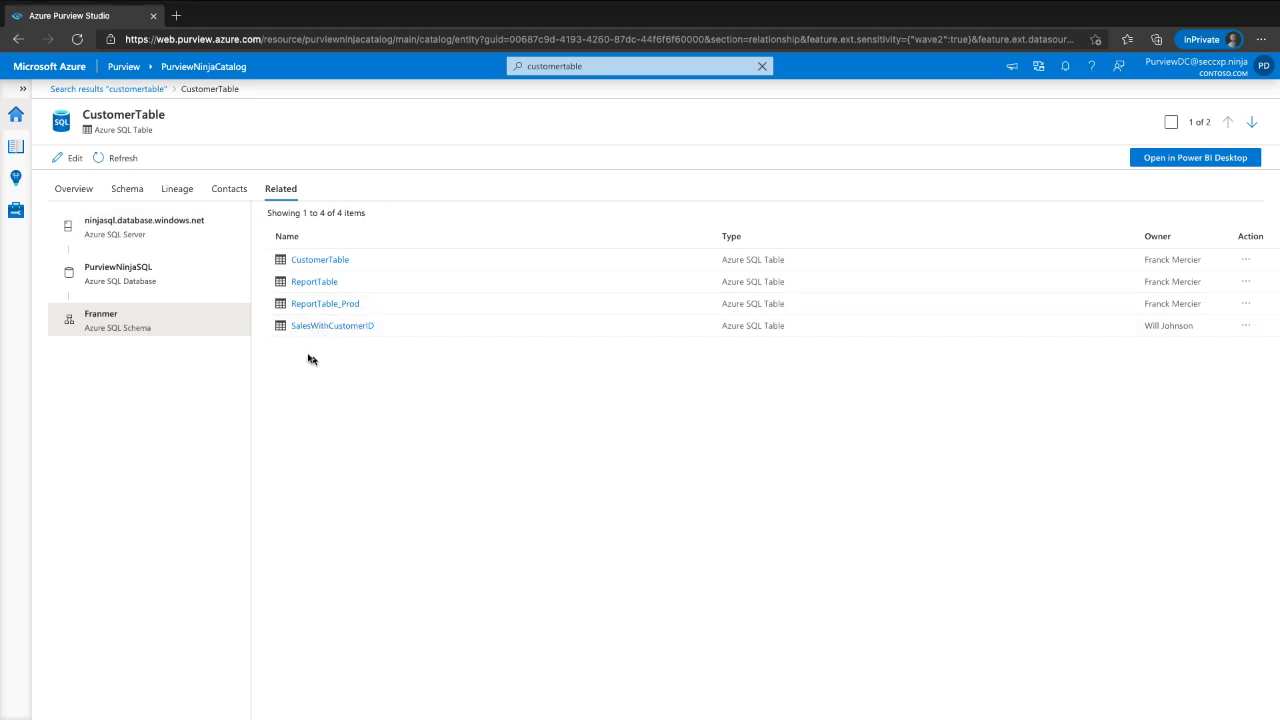
mouse_move(268, 357)
left_mouse_down()
mouse_move(726, 363)
mouse_move(850, 318)
mouse_move(380, 186)
mouse_move(236, 228)
mouse_move(240, 358)
left_mouse_up()
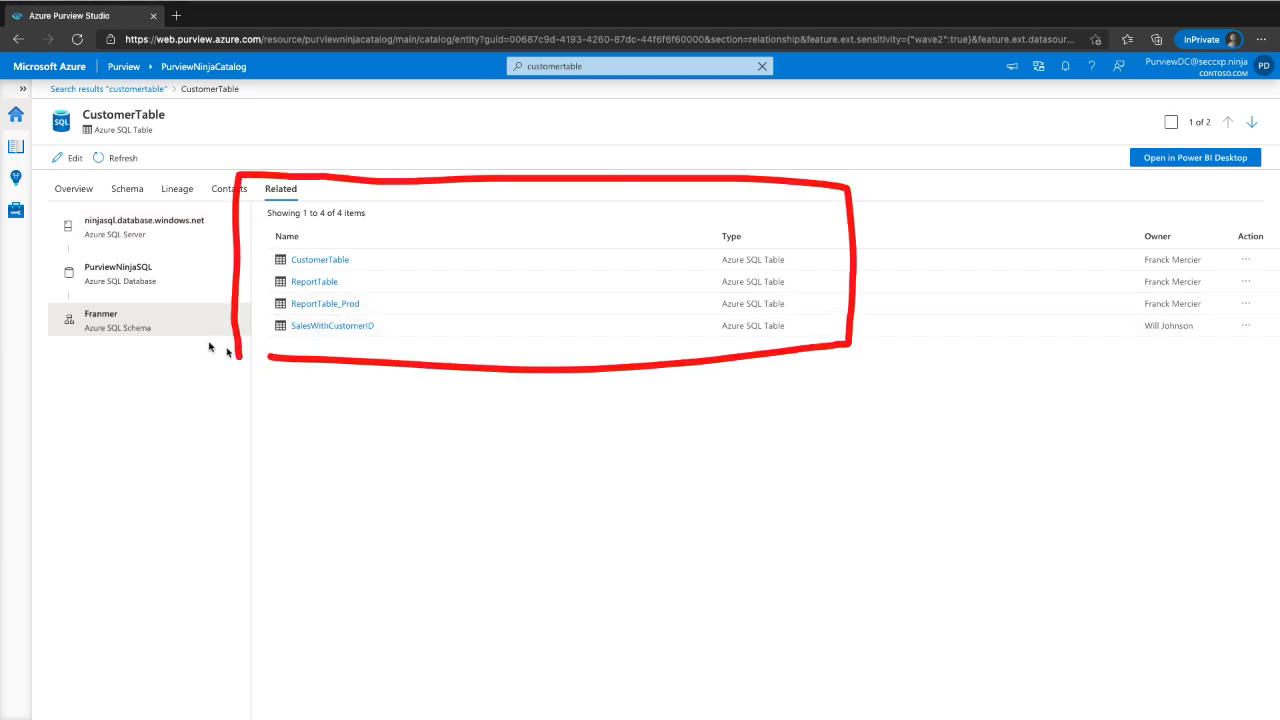
left_click(110, 280)
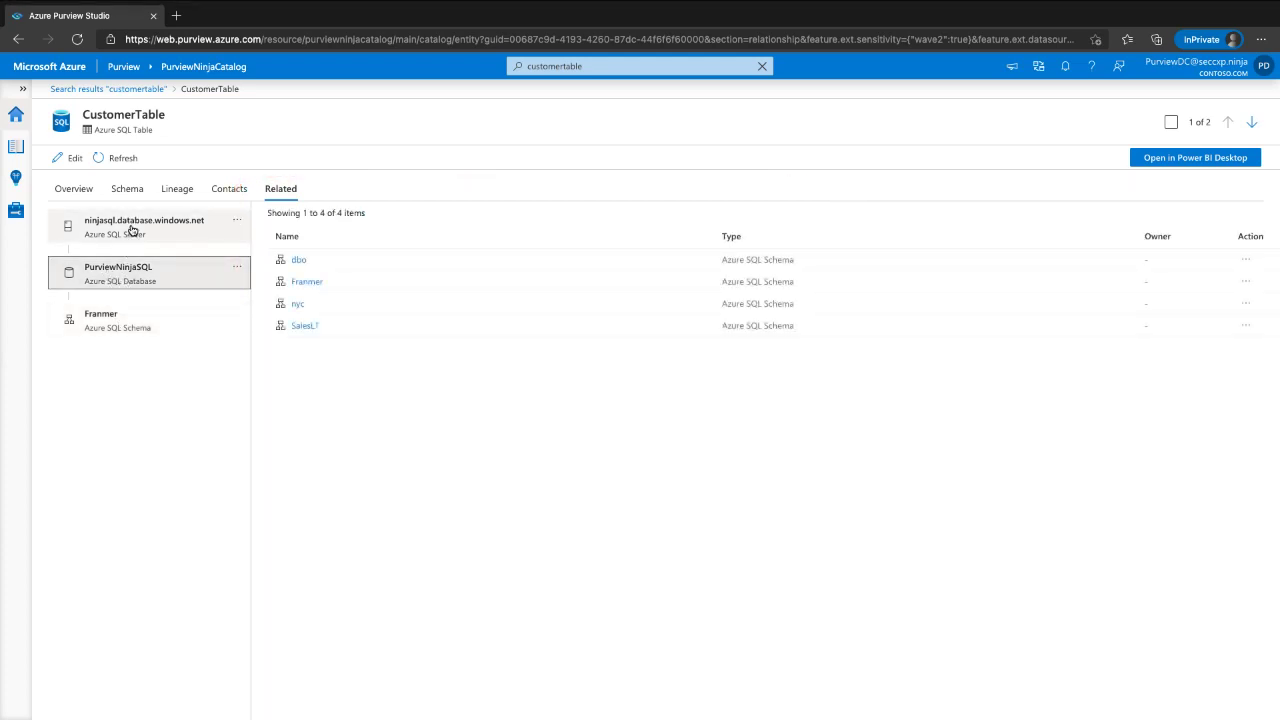
left_click(299, 261)
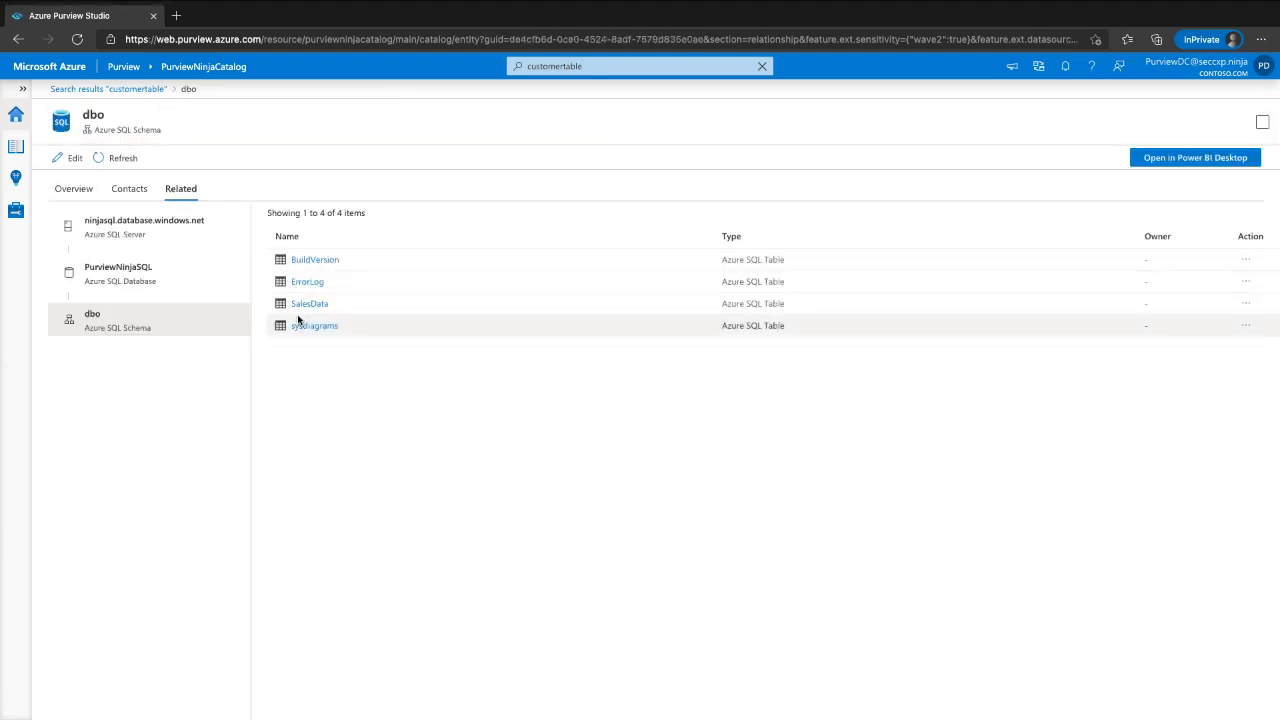
left_click(18, 40)
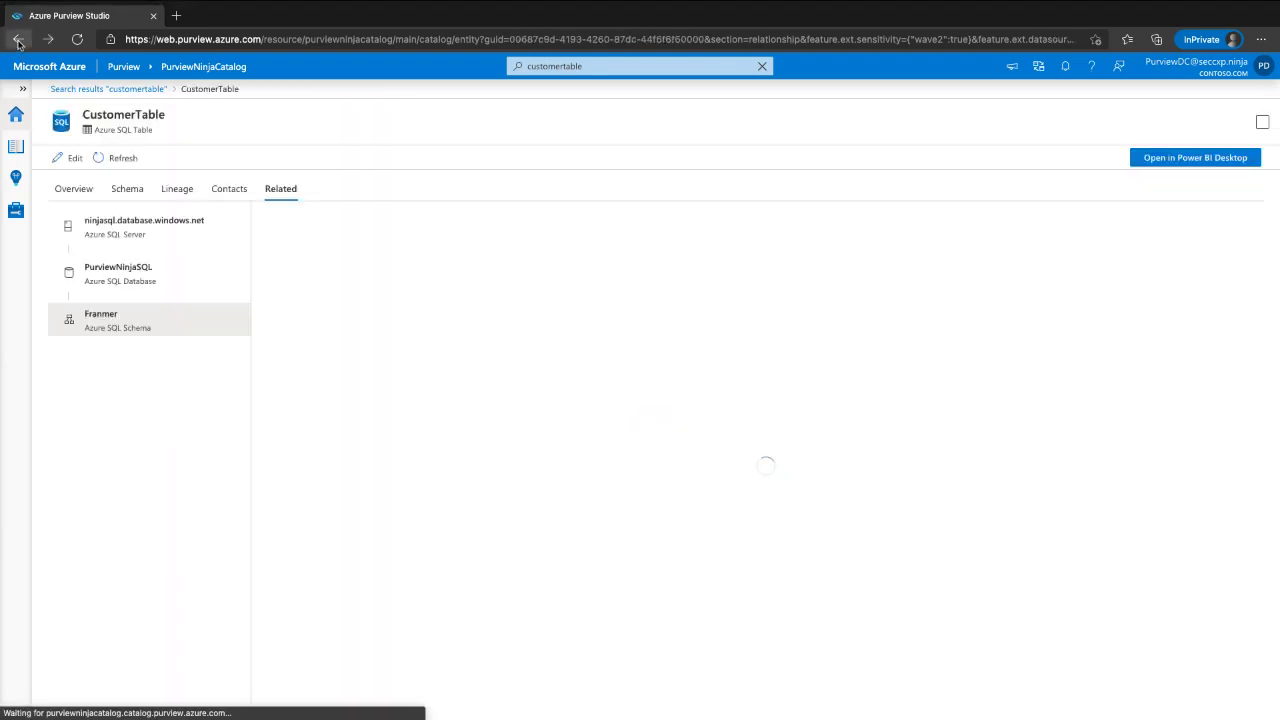
left_click(73, 189)
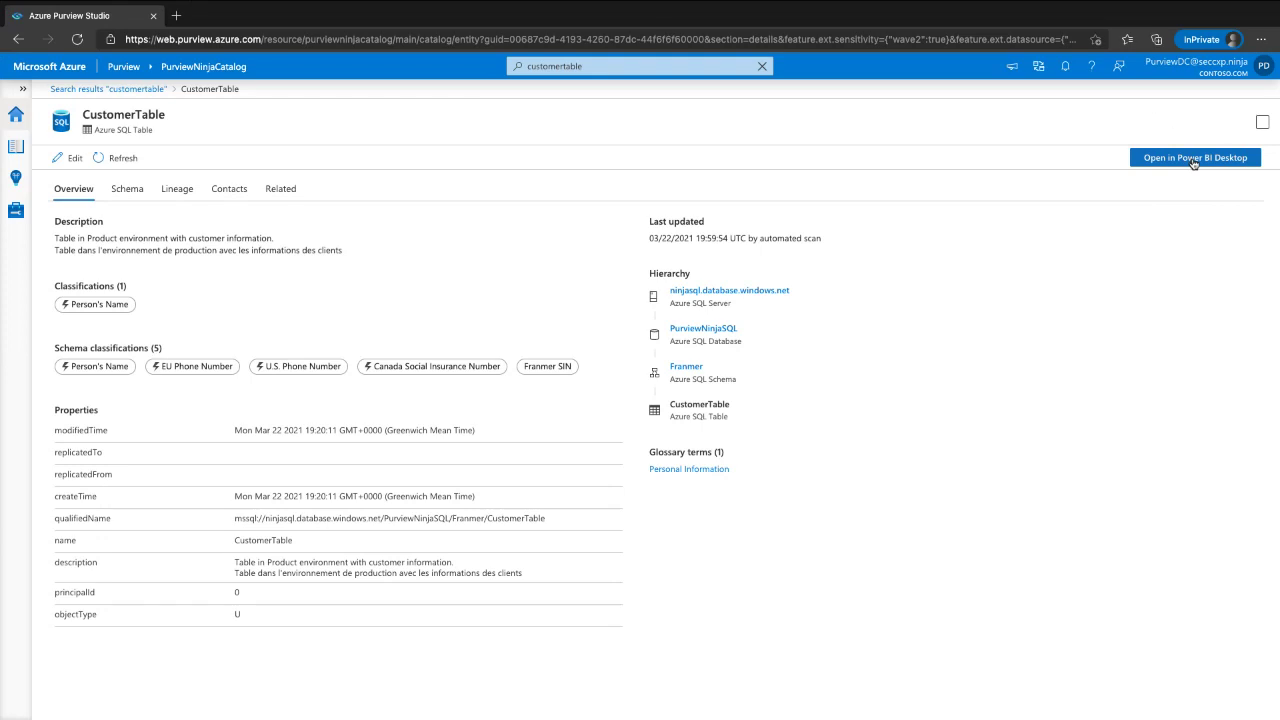
- Download CustomerTable's Power BI .pbids connection file, dismiss the prompt, and return to the PurviewNinjaCatalog home
left_click(1192, 161)
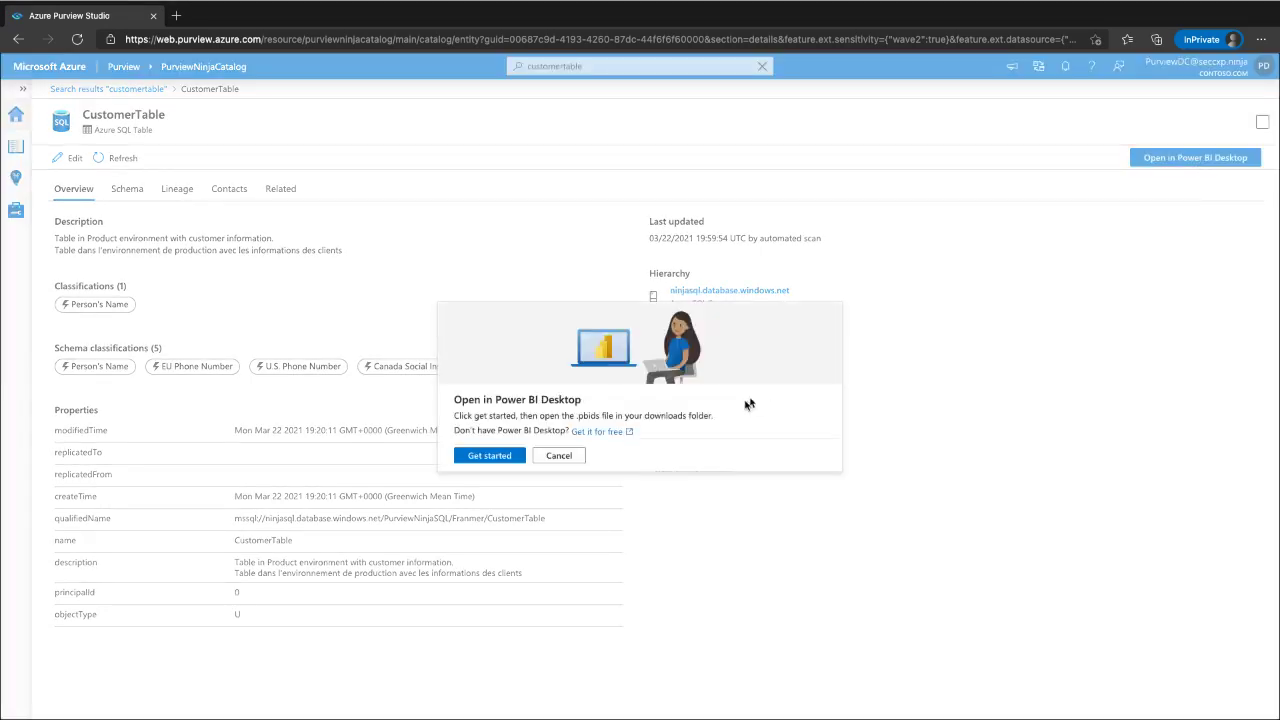
left_click(484, 457)
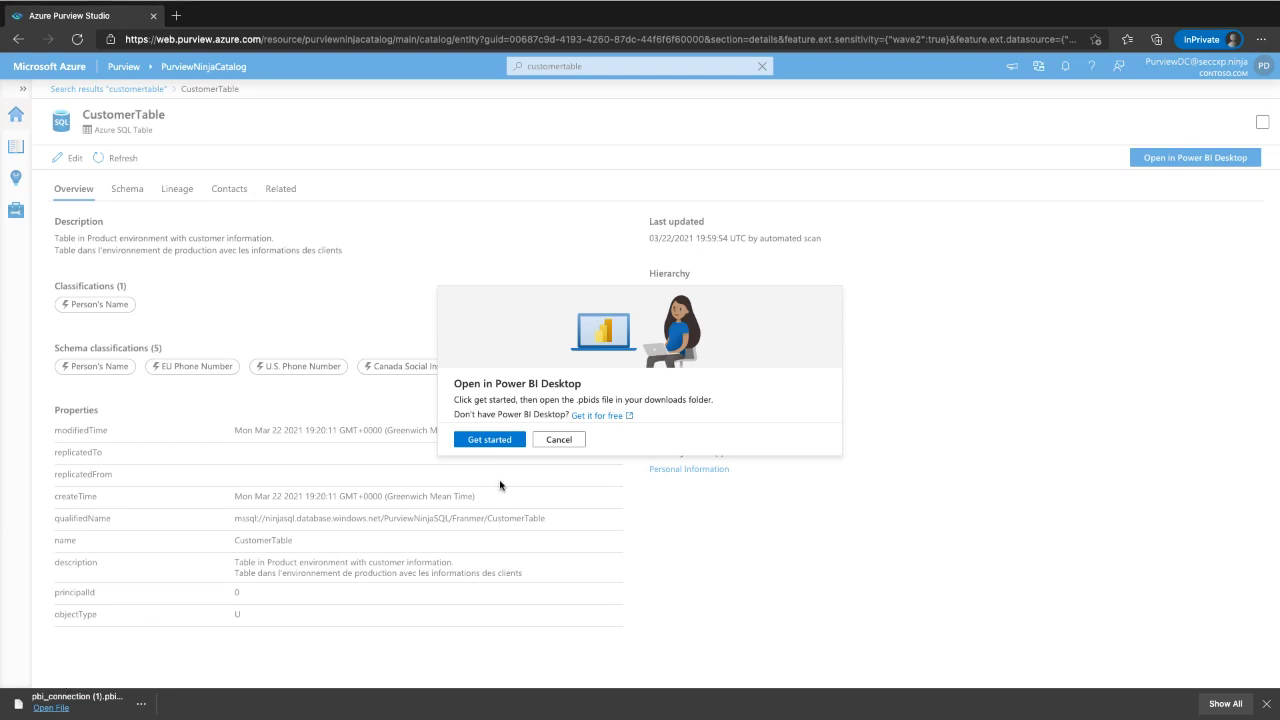
left_click(560, 440)
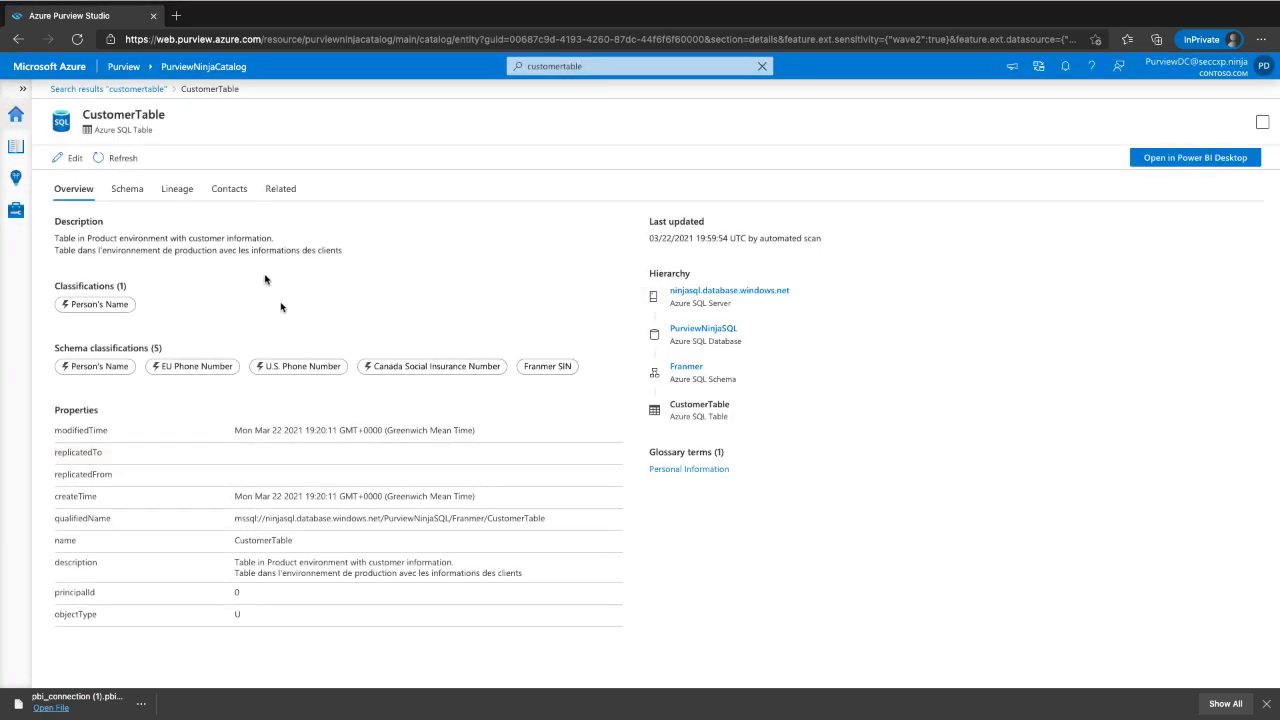
left_click(15, 114)
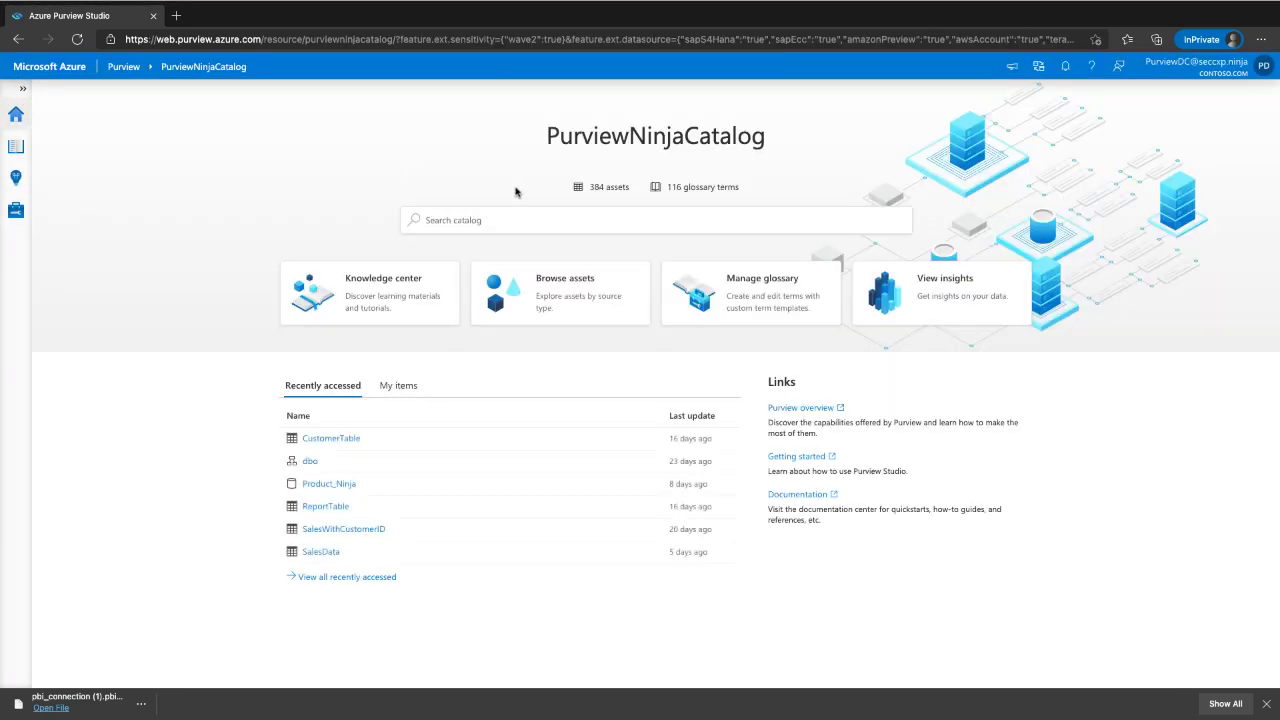
- Switch to the purview-2486 catalog and list its 59 glossary terms
left_click(23, 89)
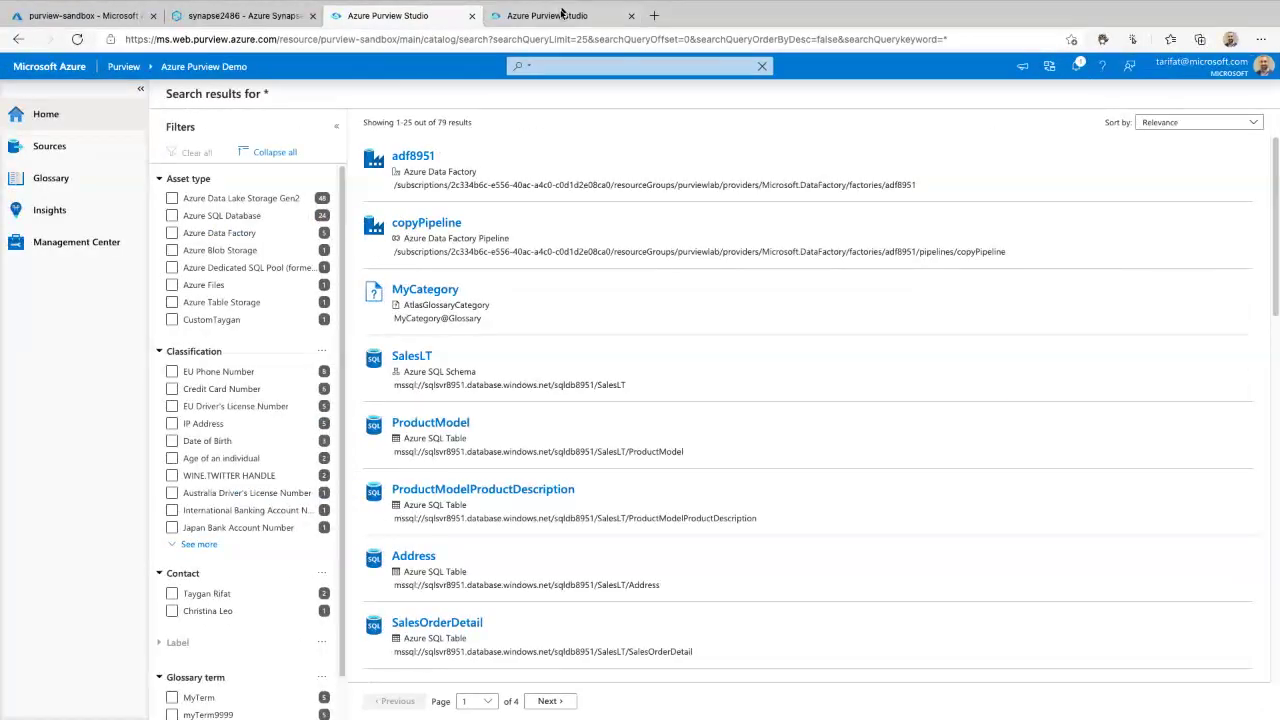
left_click(561, 14)
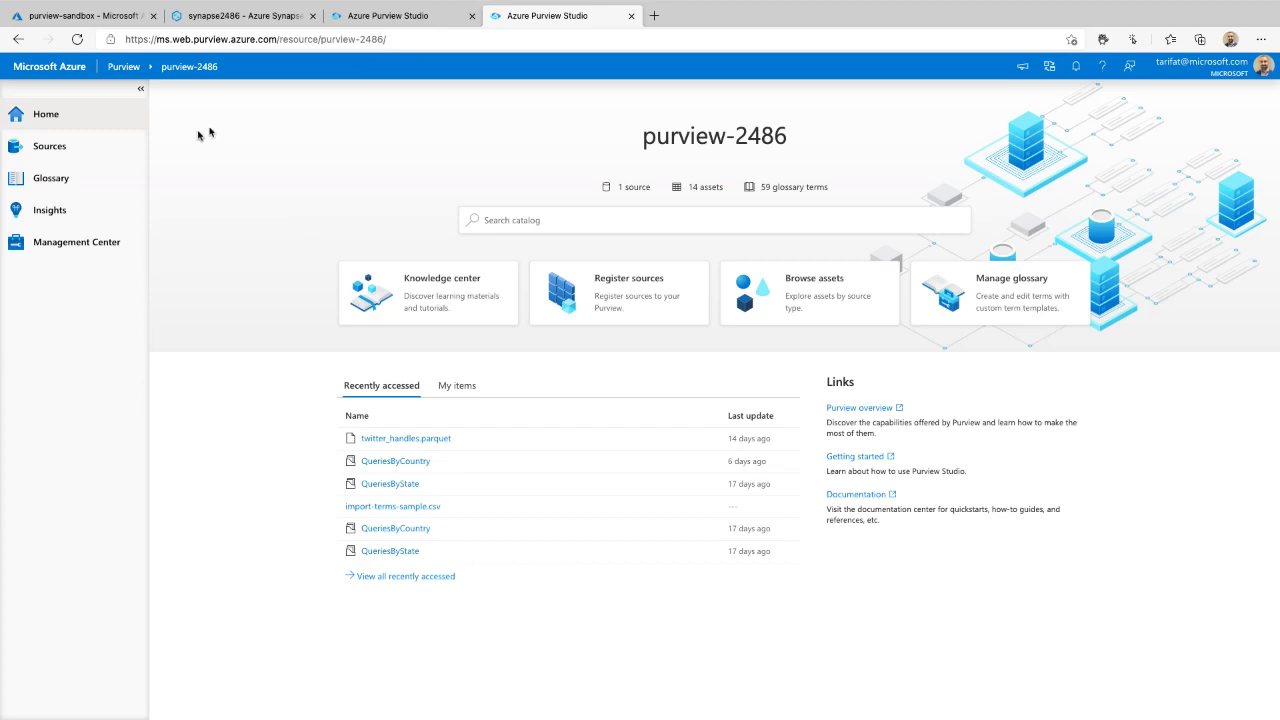
left_click(72, 178)
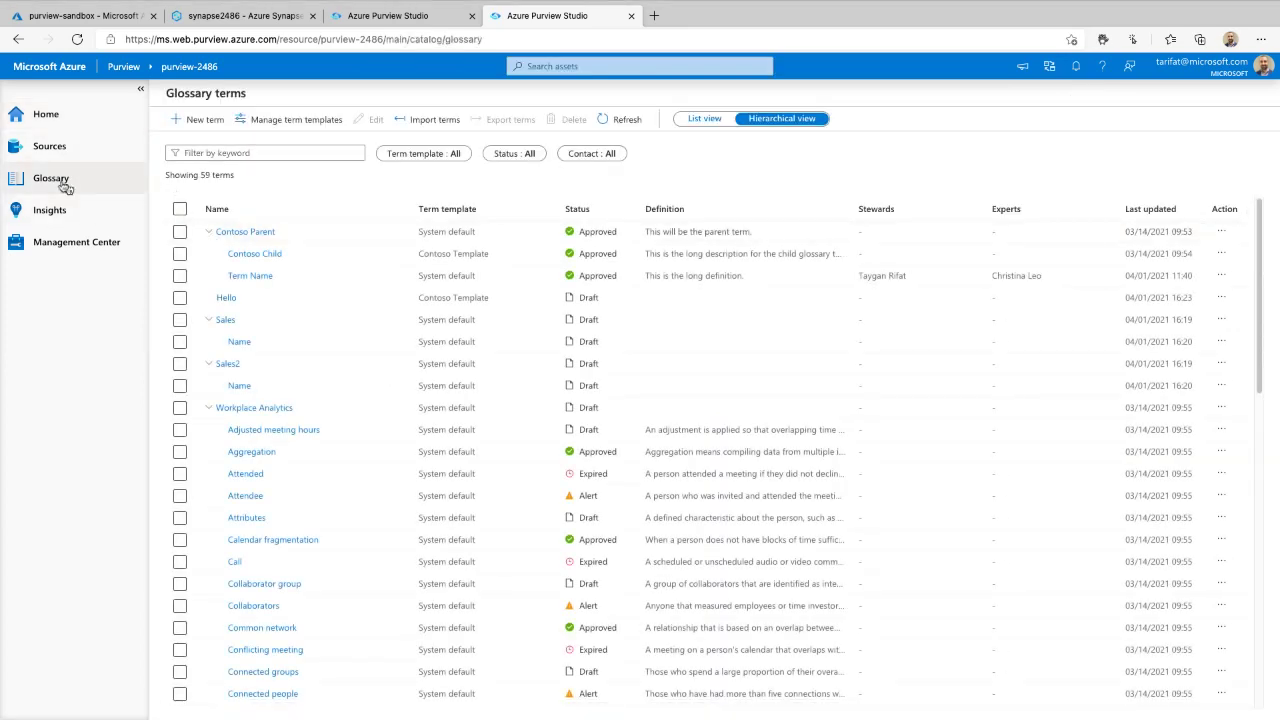
left_click_drag(164, 188, 163, 683)
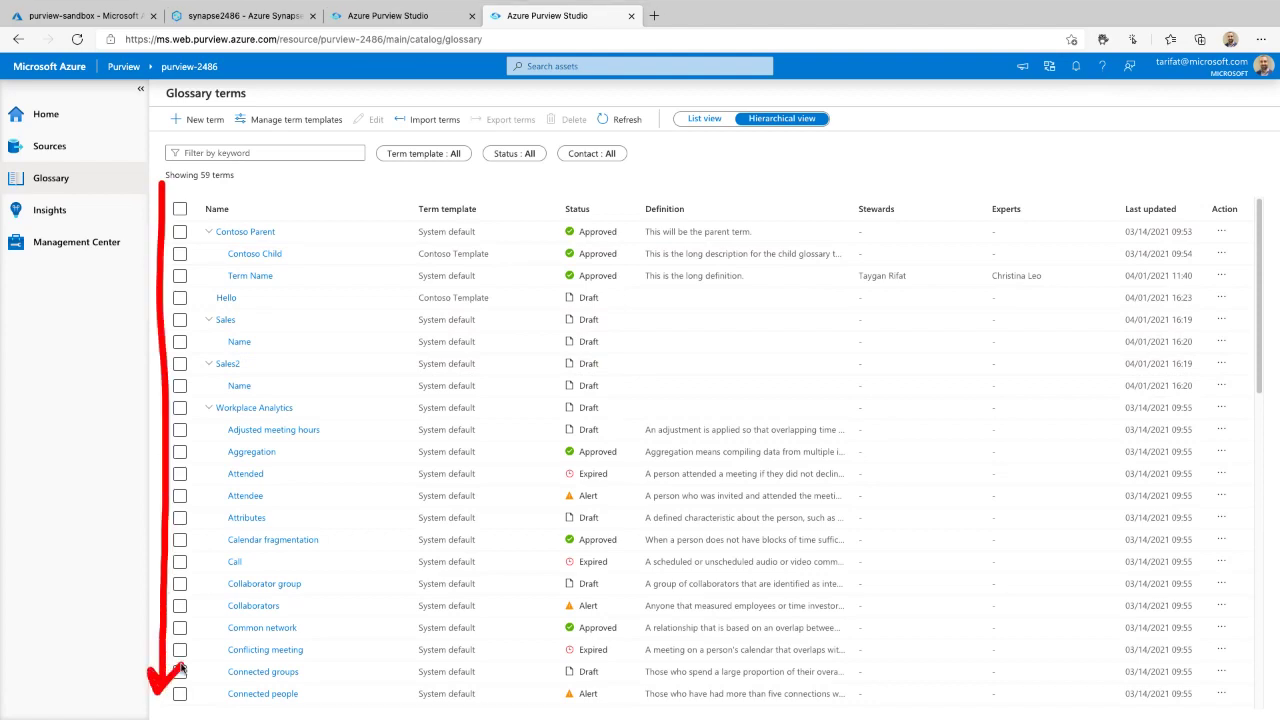
mouse_move(789, 458)
left_mouse_down()
mouse_move(829, 556)
mouse_move(642, 424)
left_mouse_up()
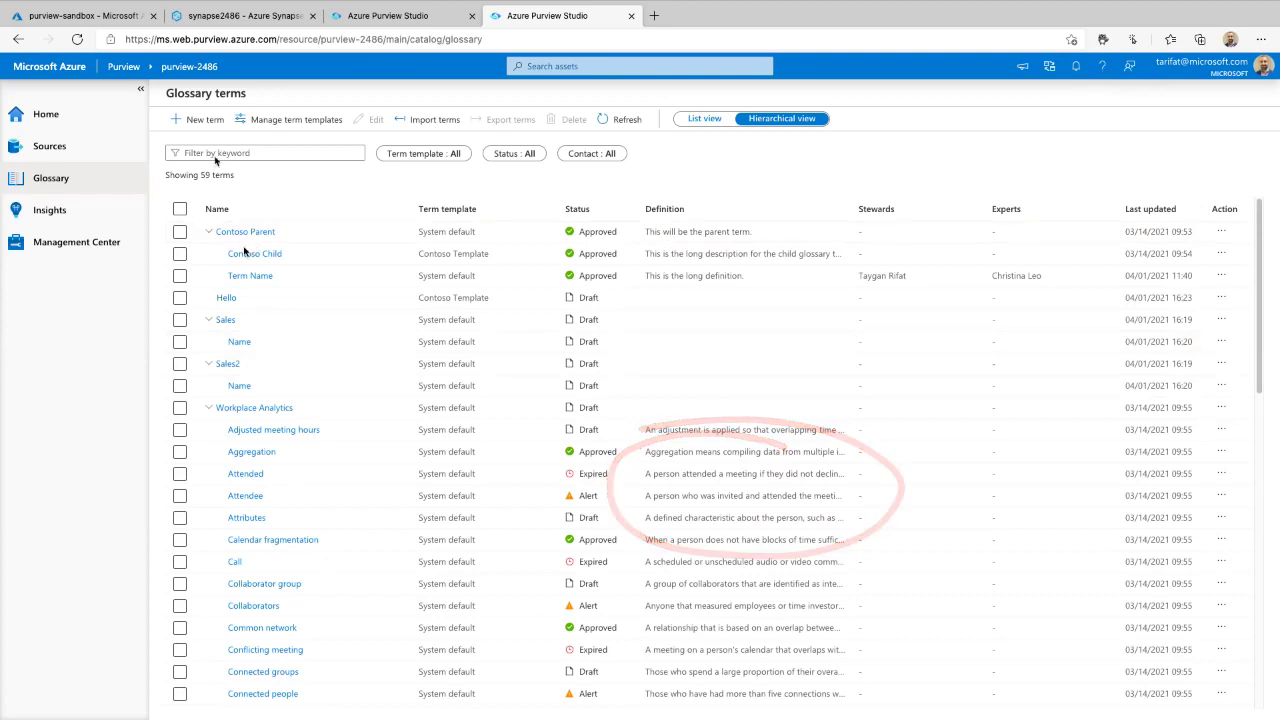
scroll(284, 446, "down", 5)
scroll(272, 481, "up", 5)
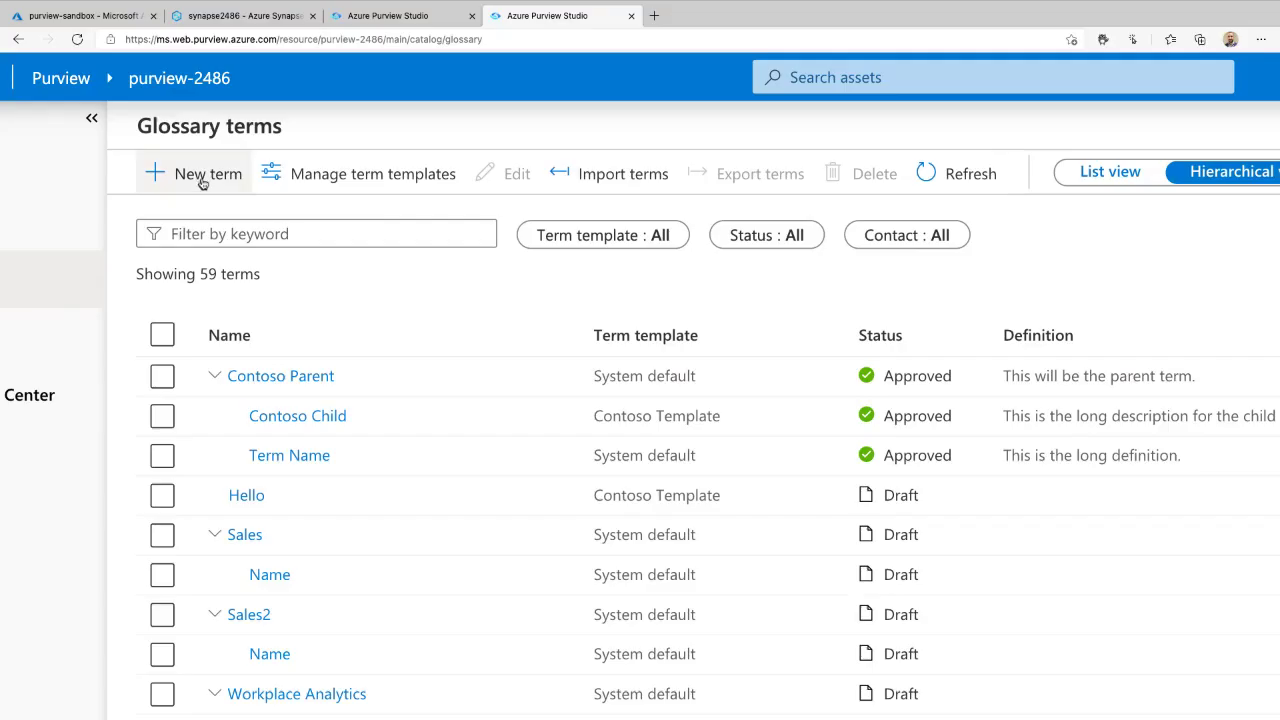
- Start a new term, look over the available template cards, then choose to create a new term template
left_click(195, 180)
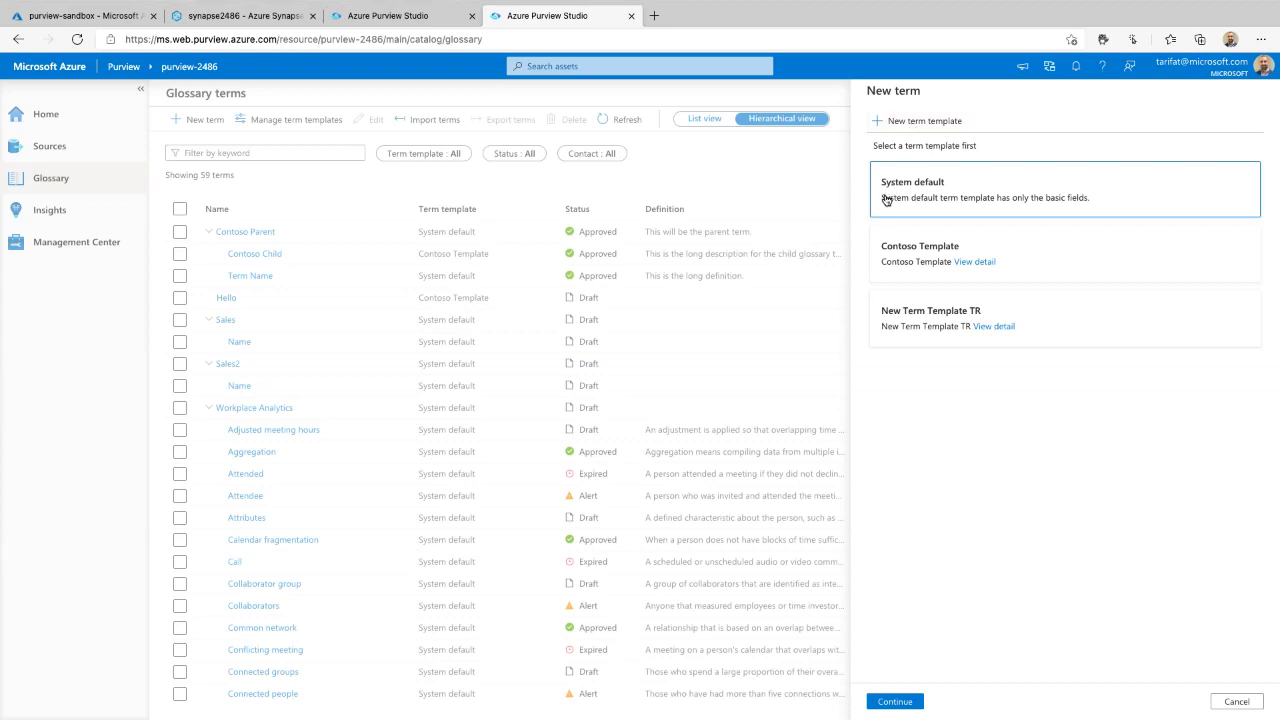
mouse_move(863, 213)
left_mouse_down()
mouse_move(925, 230)
mouse_move(1080, 172)
left_mouse_up()
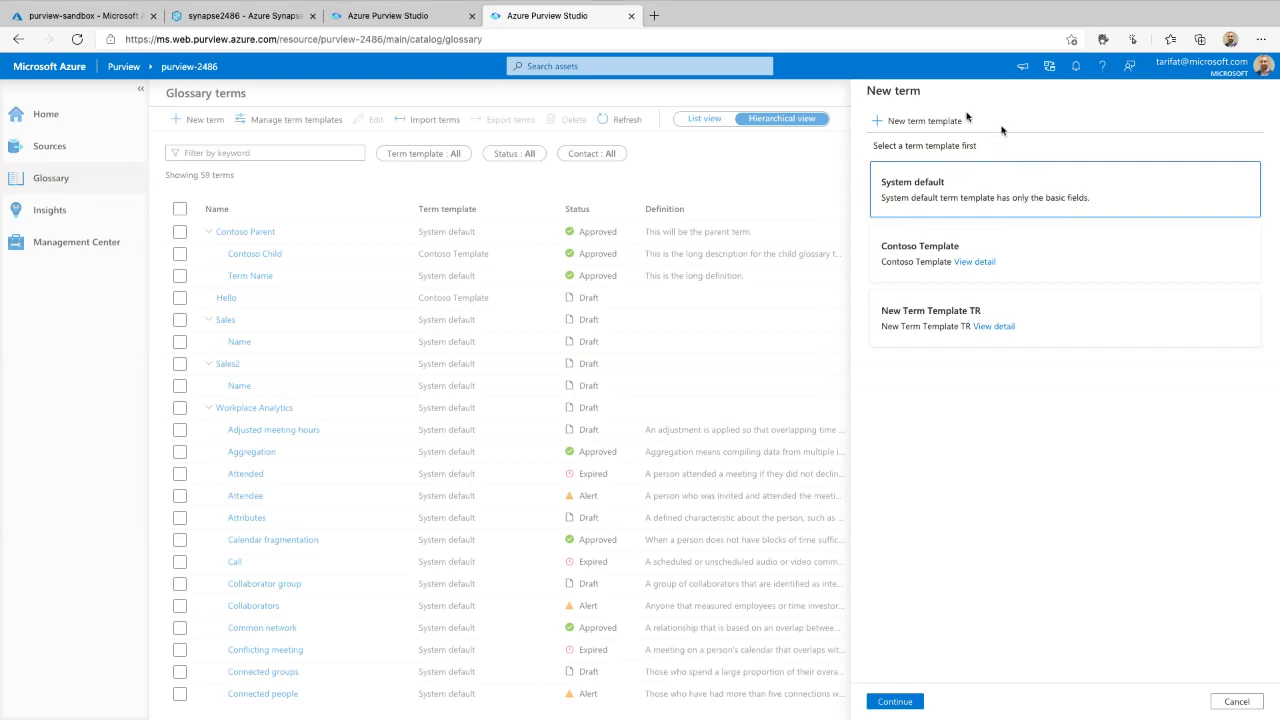
left_click(897, 122)
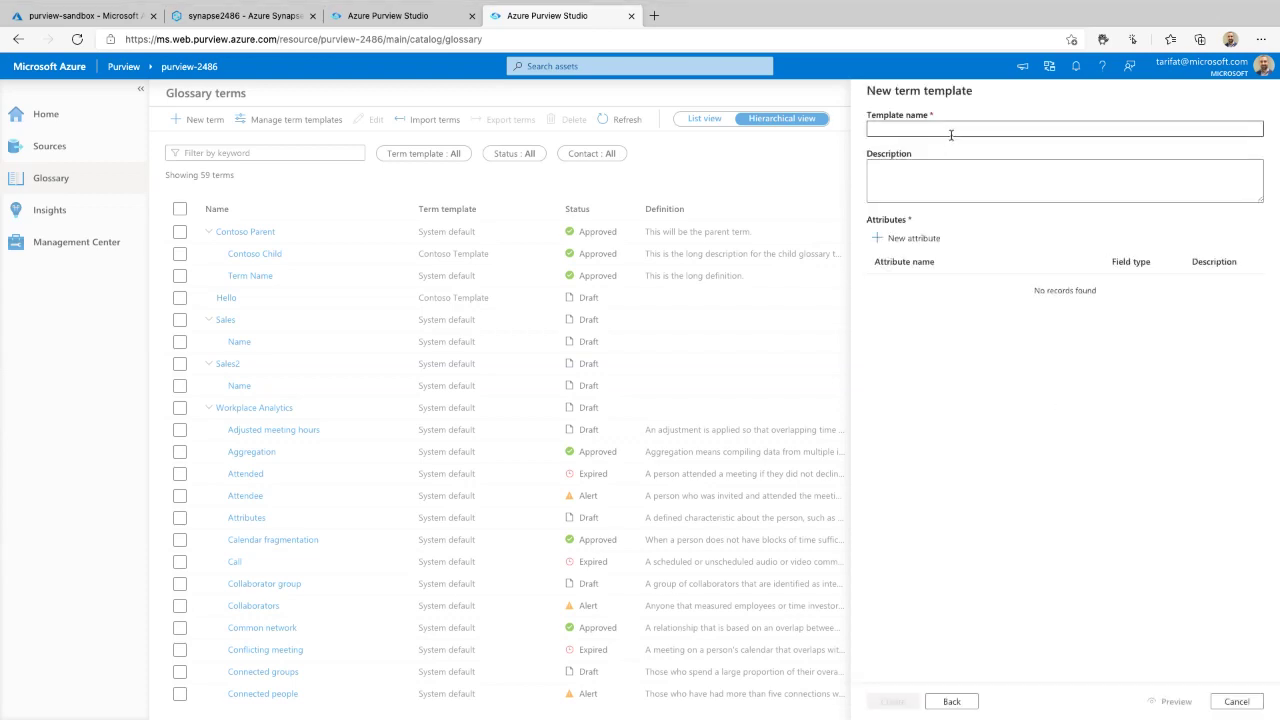
- Name the template 'CustomTermTempla' and add a Cost Center Multiple choice attribute with three blank choices
left_click(947, 124)
type("C")
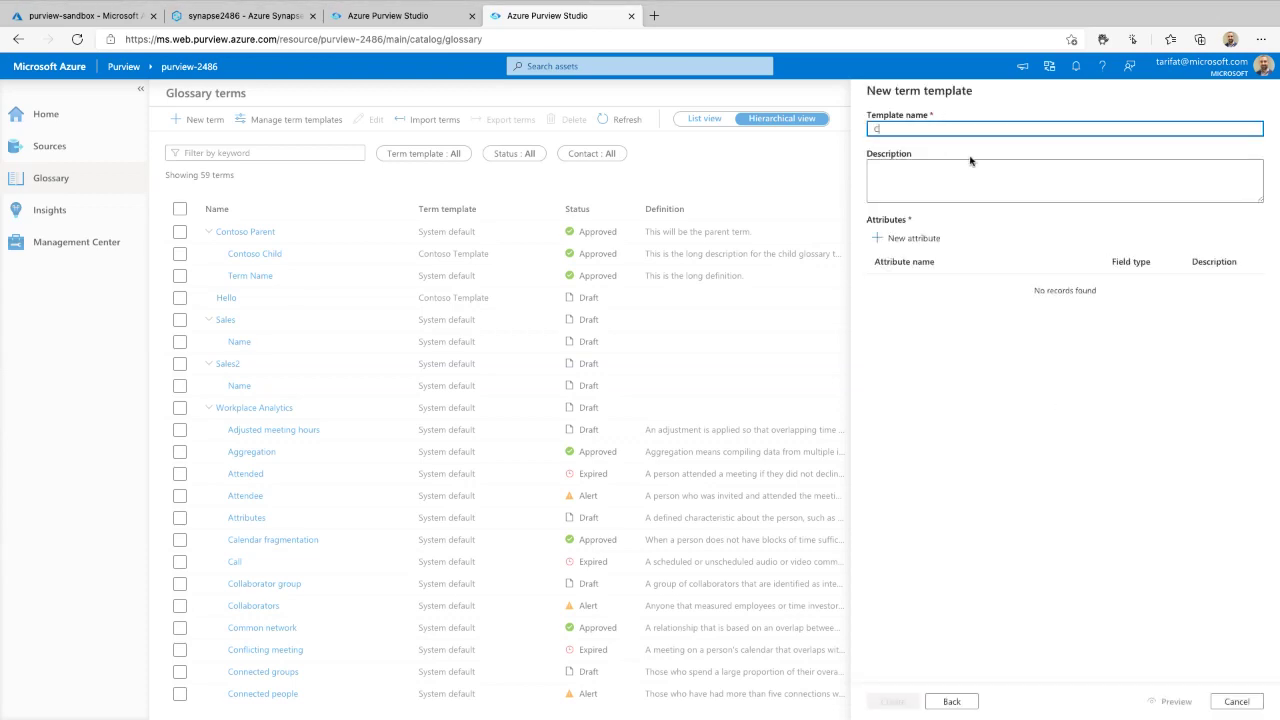
type("ustomTermTemplate")
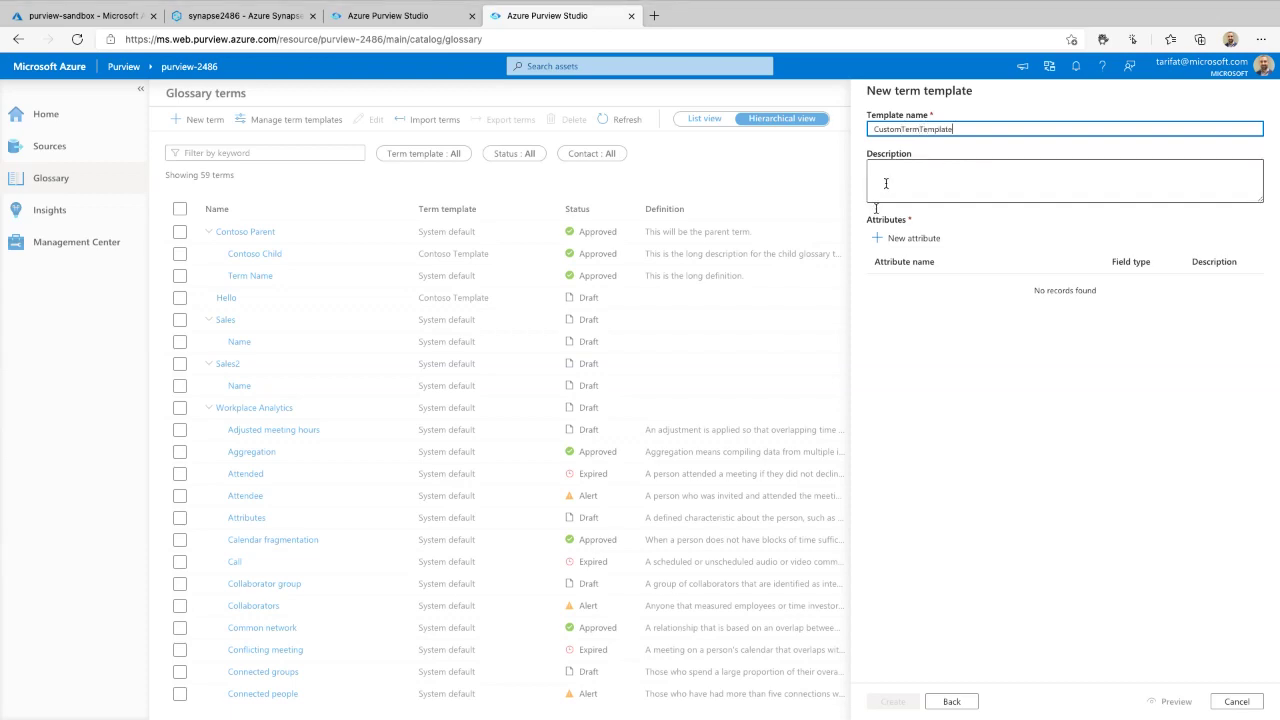
left_click(908, 242)
left_click(923, 131)
type("Cost Center")
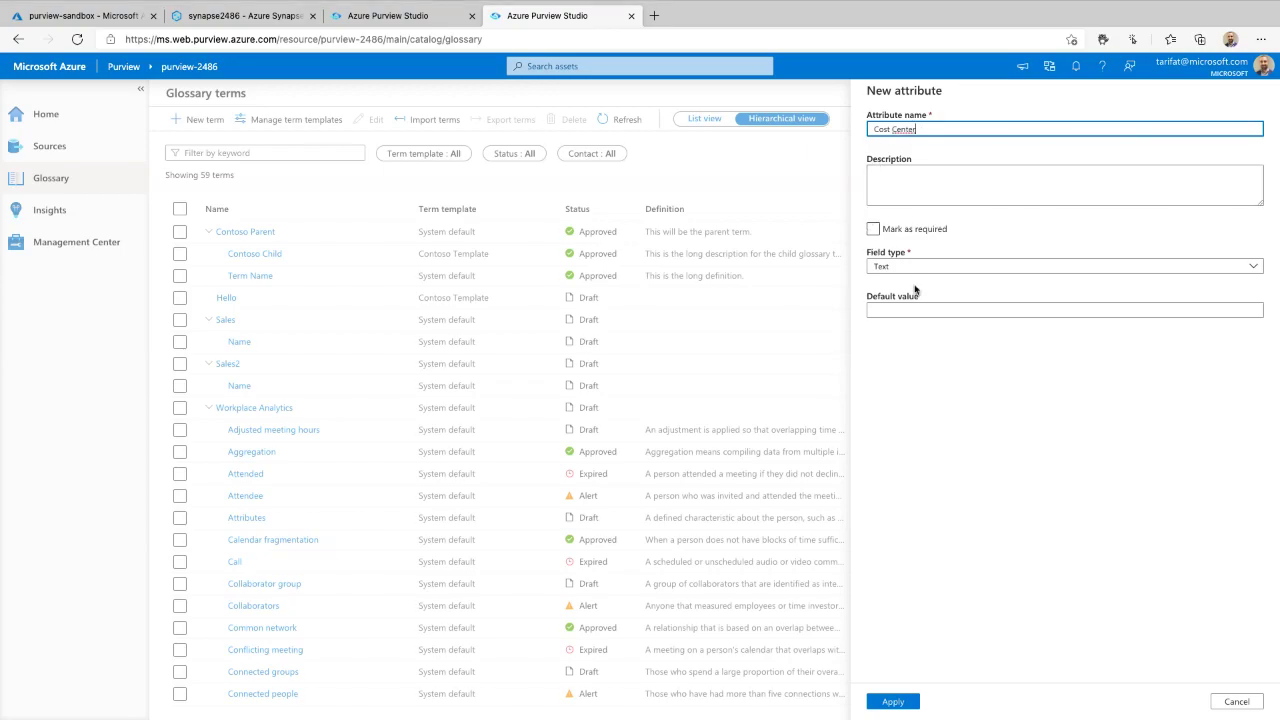
left_click(915, 268)
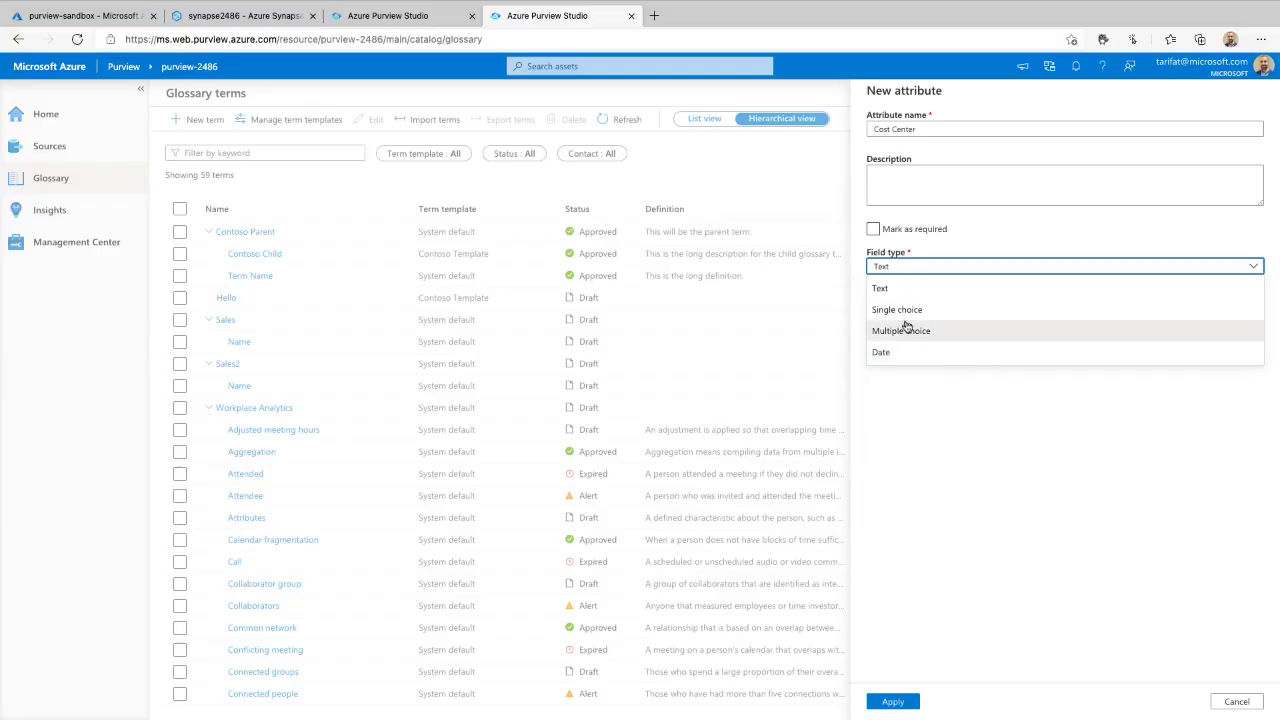
left_click(910, 330)
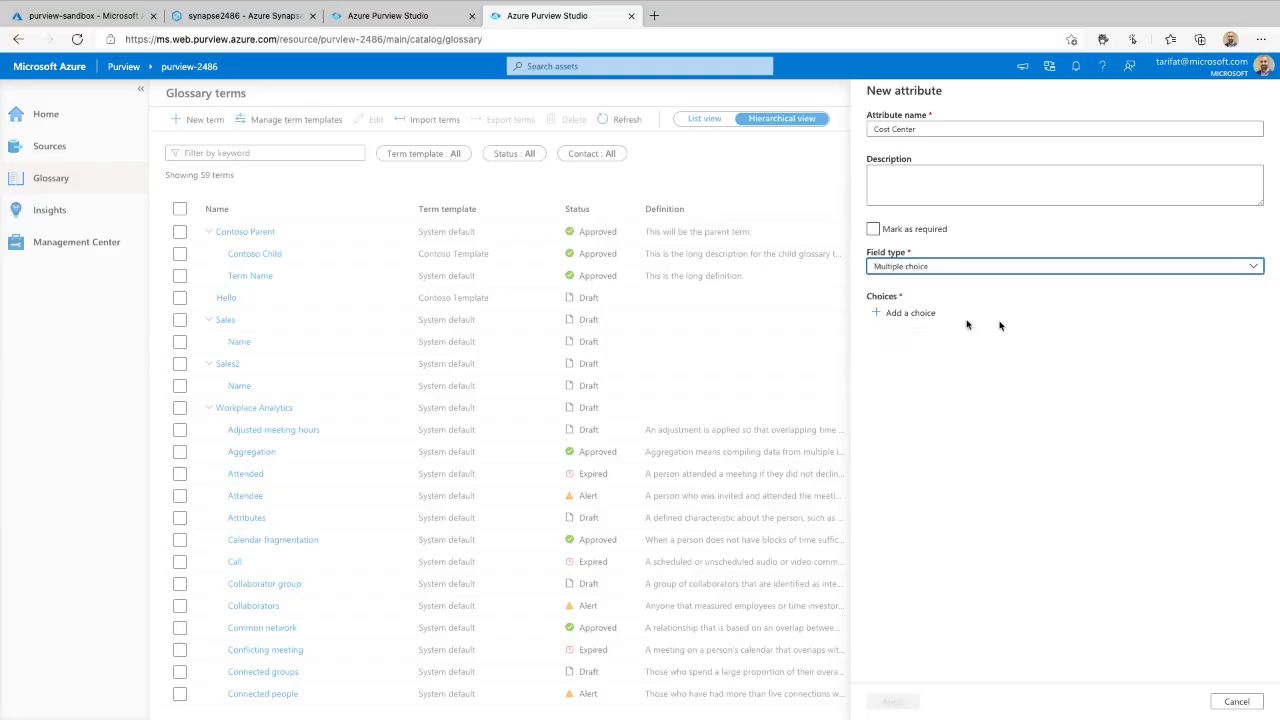
left_click(910, 343)
left_click(911, 368)
left_click(912, 392)
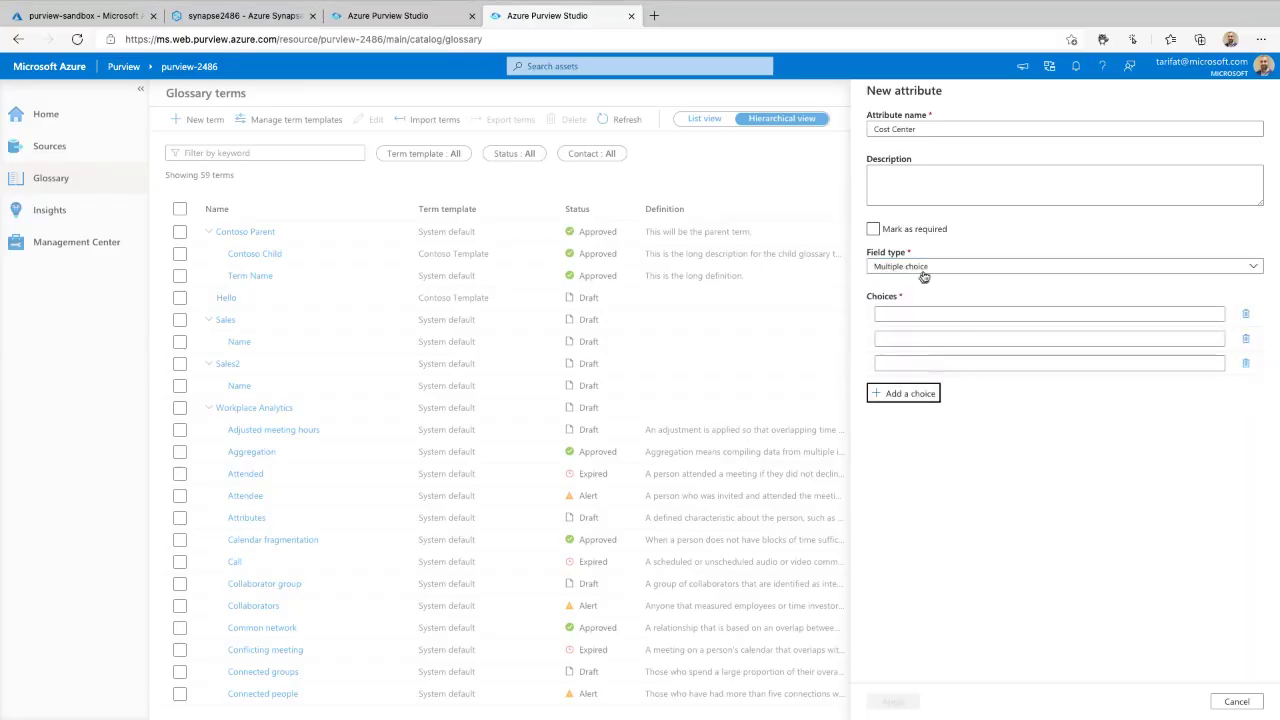
- Discard the attribute and template, then start a new term on the System default template
left_click(1236, 701)
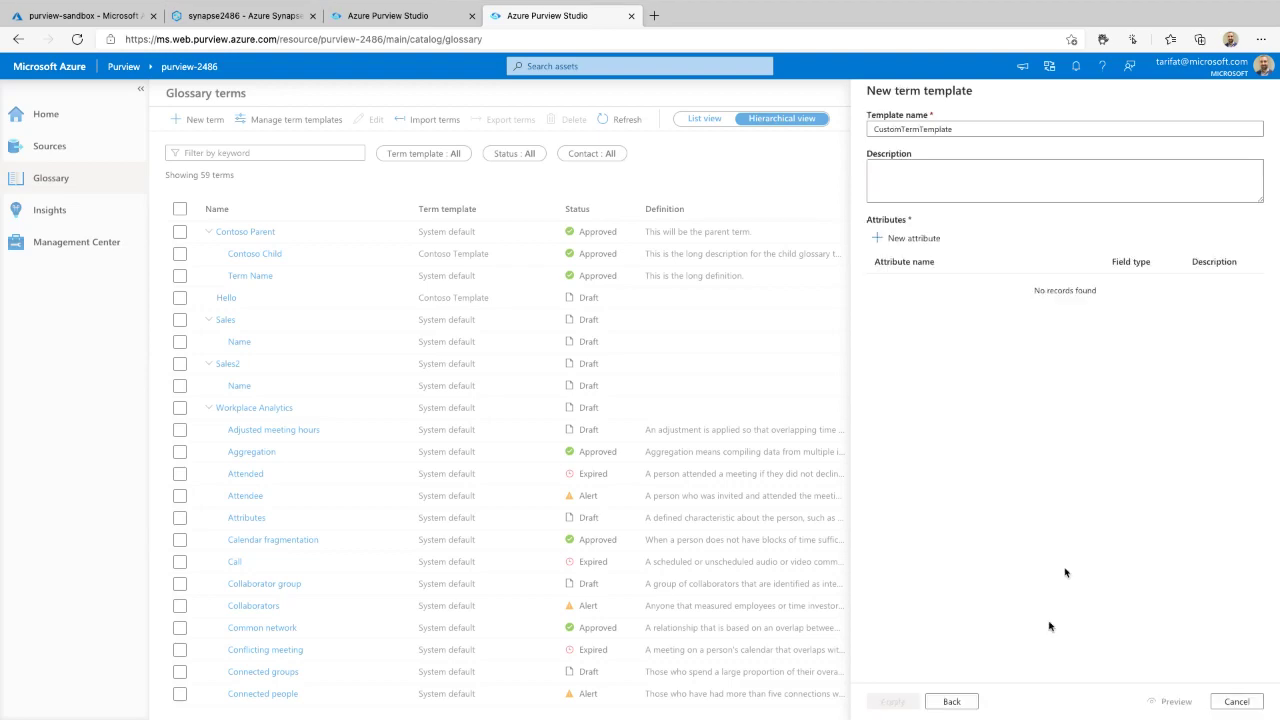
left_click(1230, 702)
left_click(194, 120)
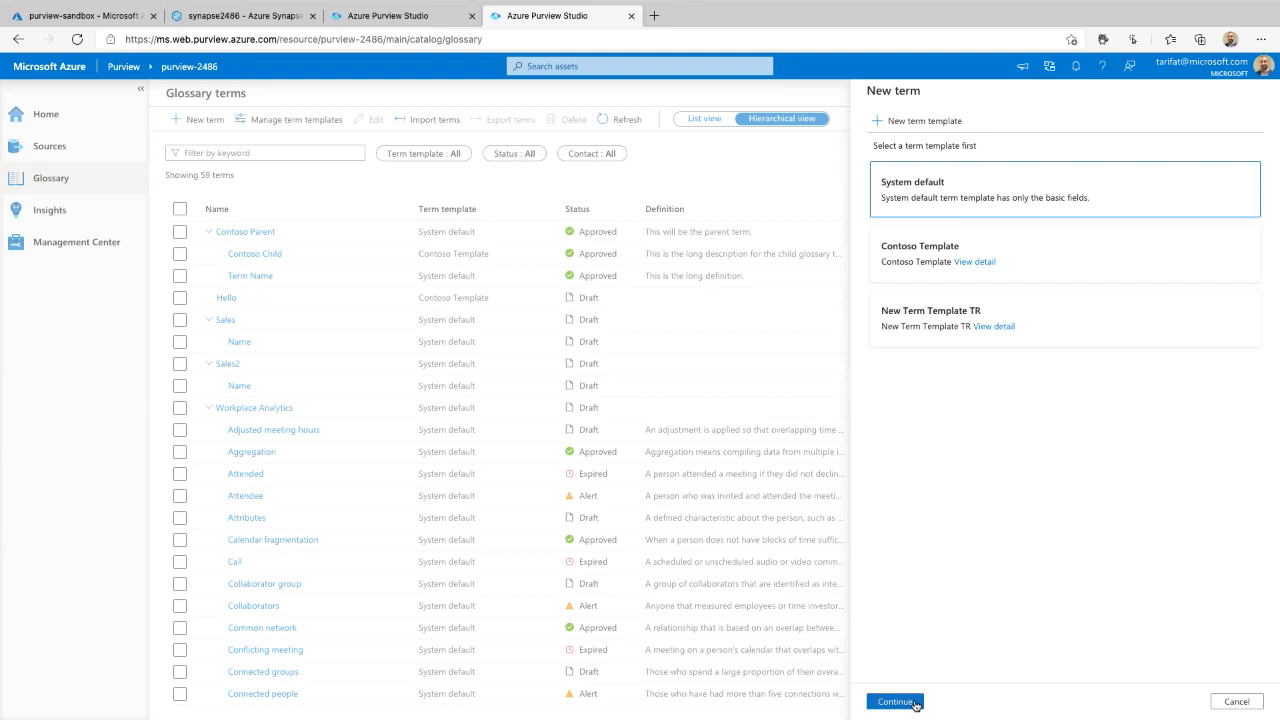
left_click(905, 699)
- Keep System default and name the term 'My First Term' with definition 'We peovide a definition.'
mouse_move(748, 98)
left_mouse_down()
mouse_move(137, 357)
mouse_move(857, 208)
mouse_move(748, 98)
left_mouse_up()
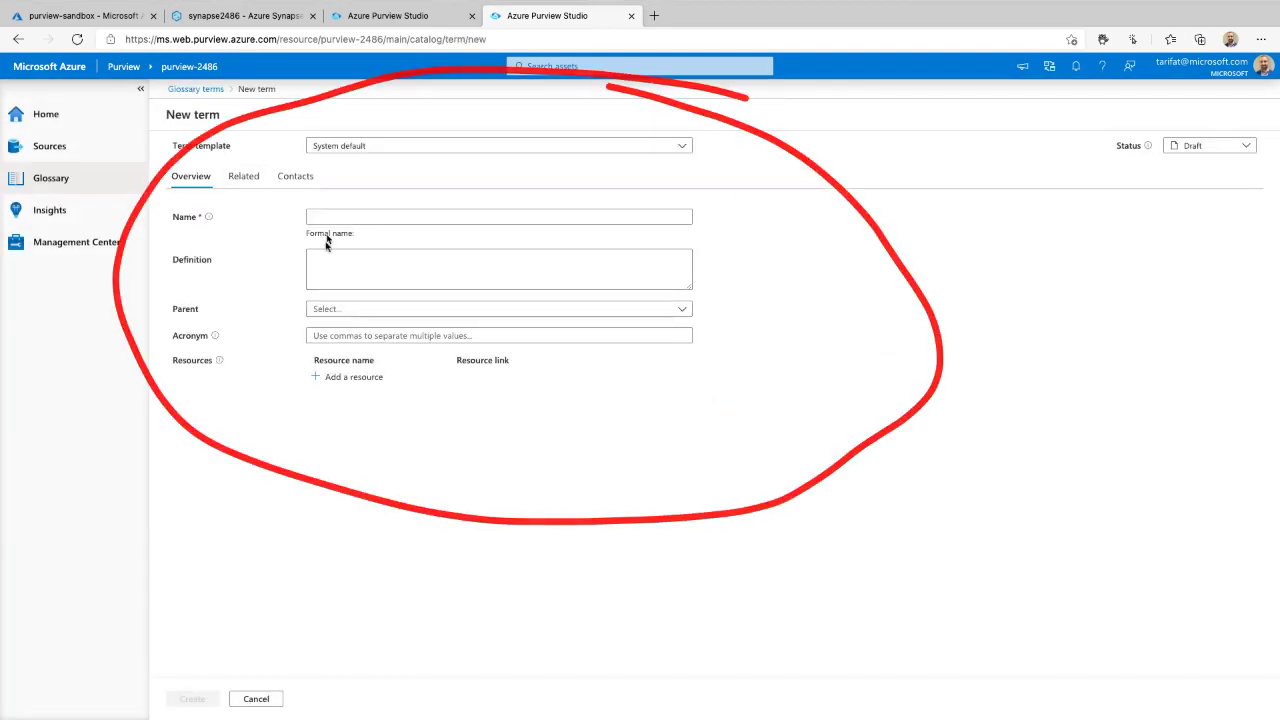
left_click(318, 147)
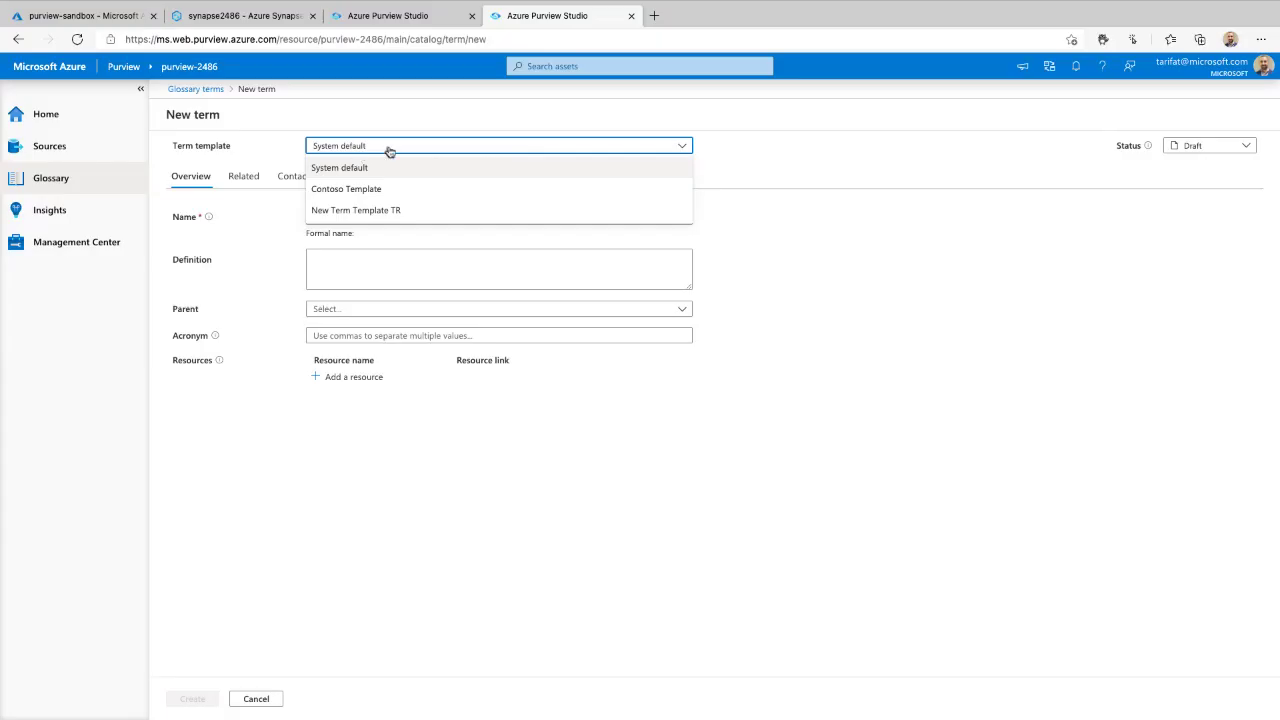
left_click(389, 151)
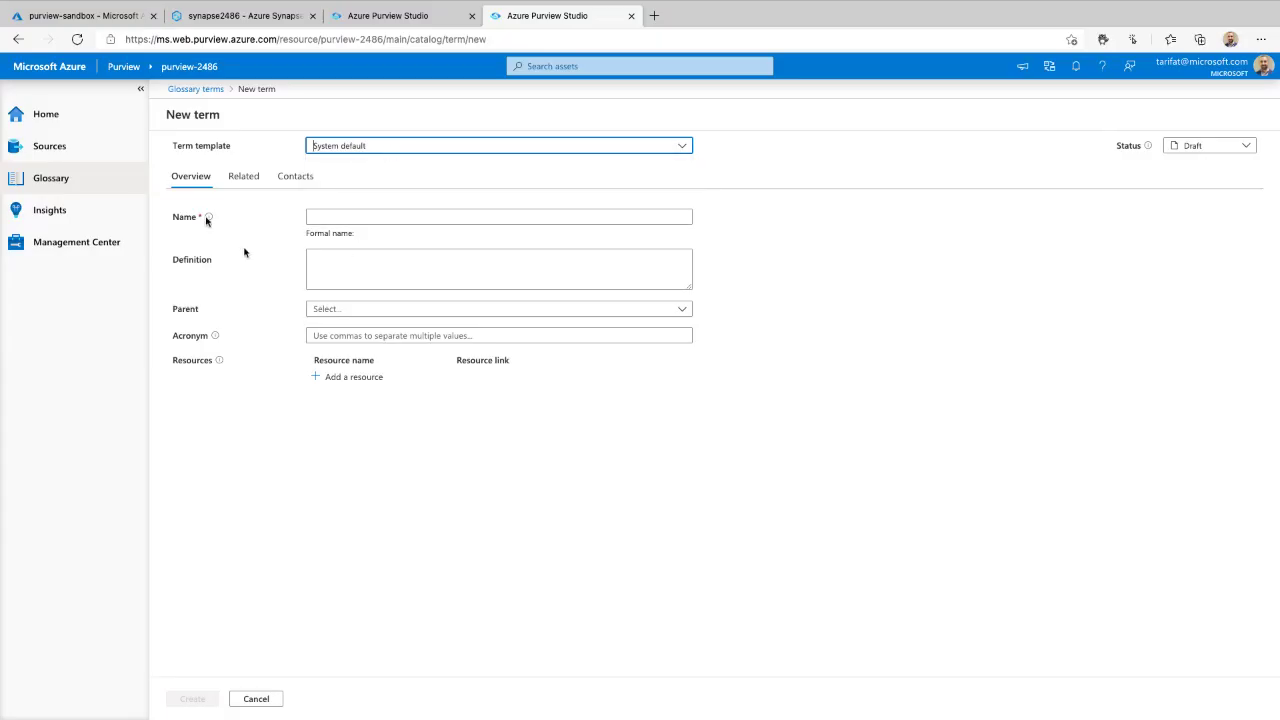
left_click(352, 216)
type("My First")
key("Tab")
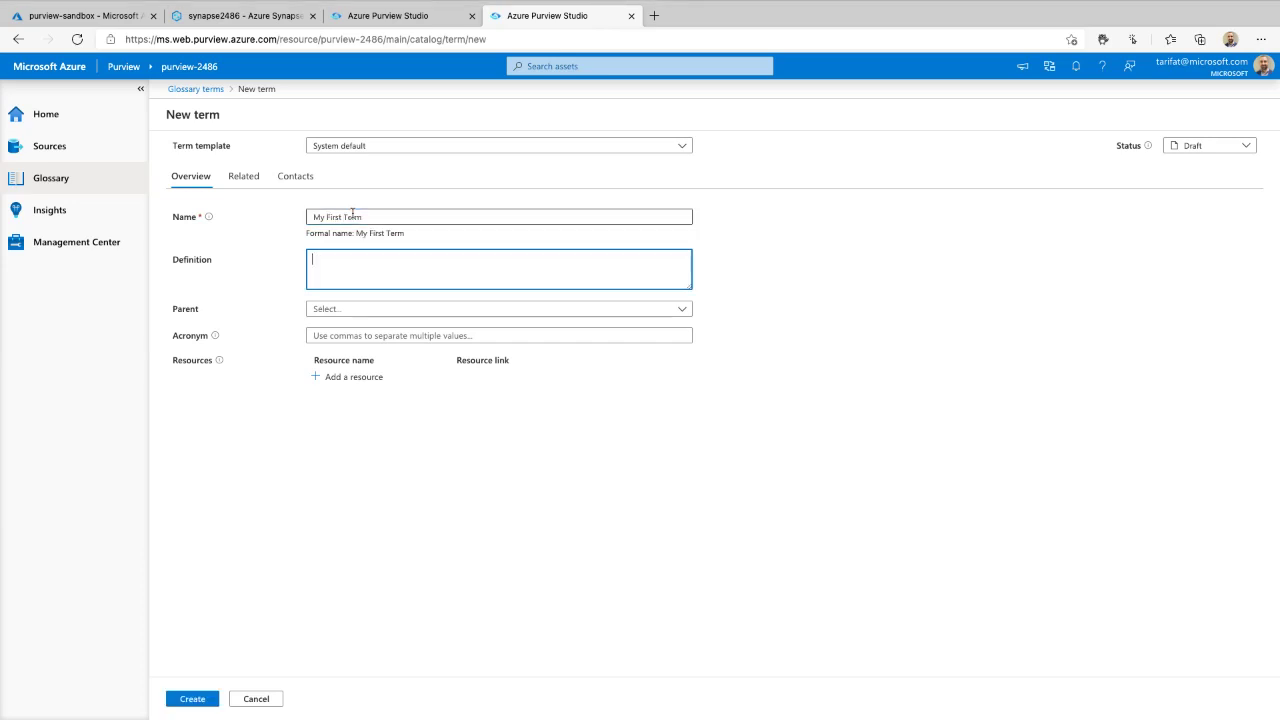
type("We pe")
type("ovide a definition.")
- Make Contoso Parent the term's parent and give it the acronym MFT
left_click(349, 309)
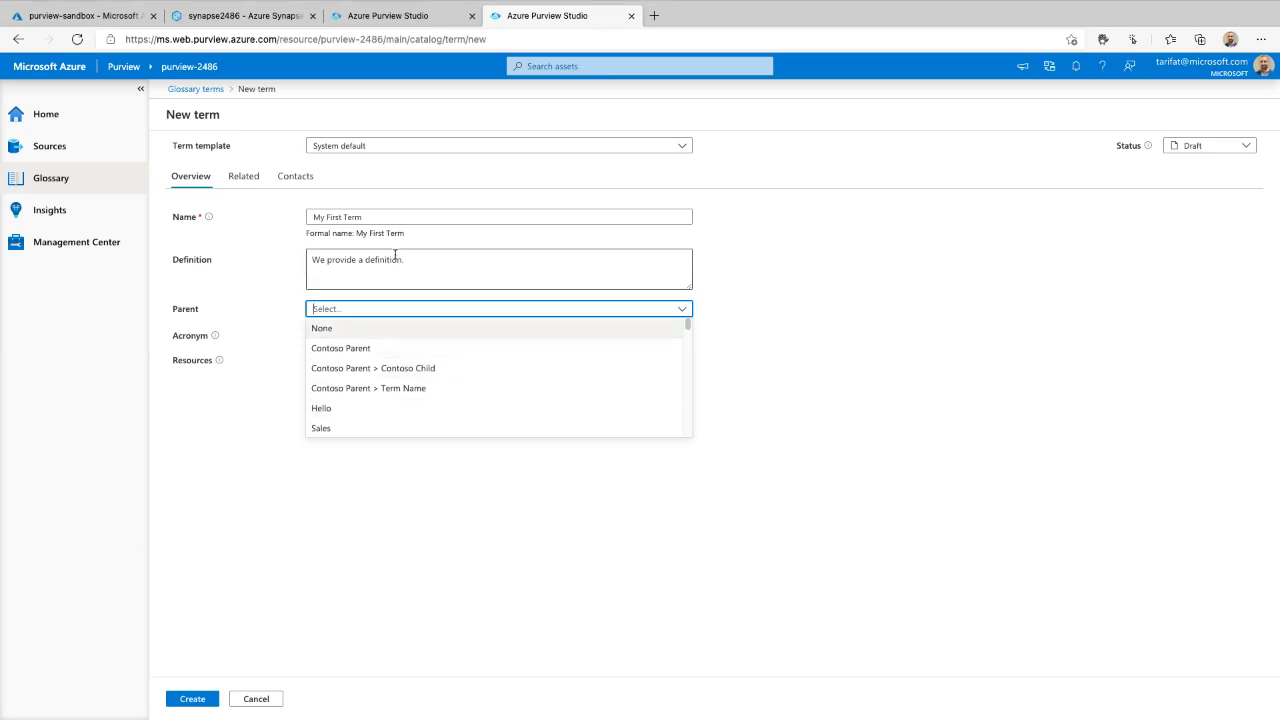
left_click(367, 350)
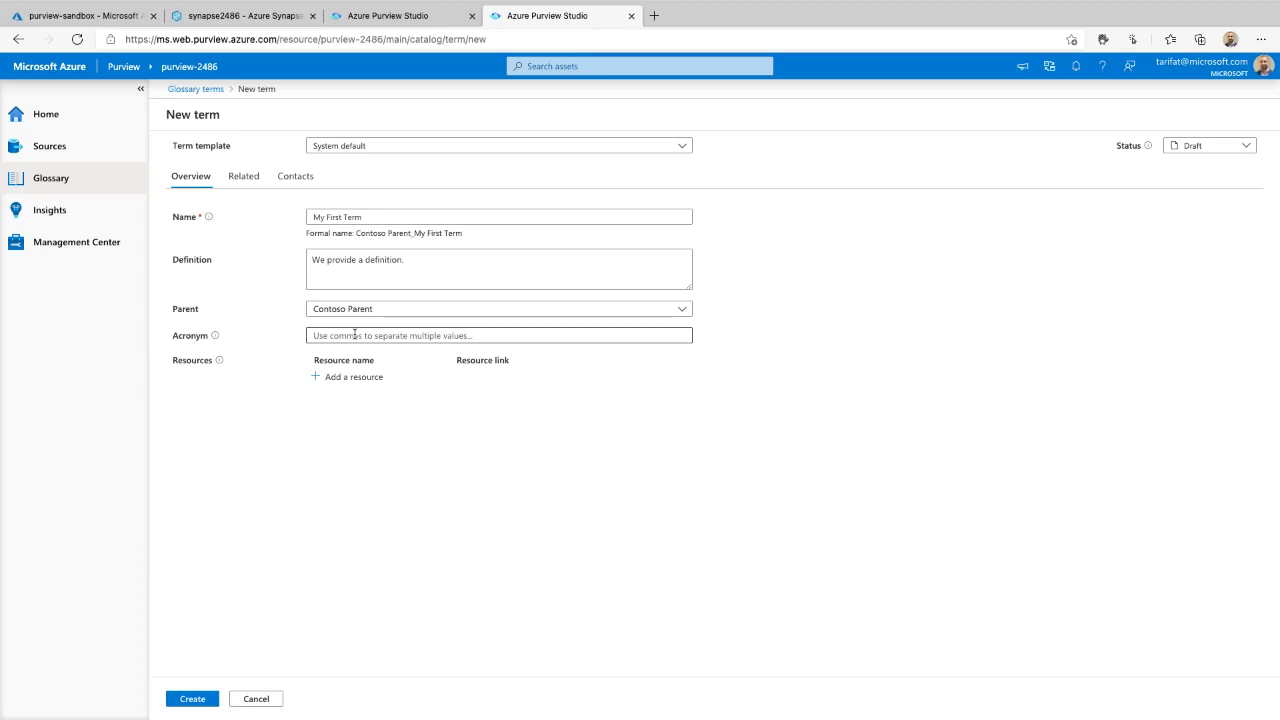
left_click(344, 336)
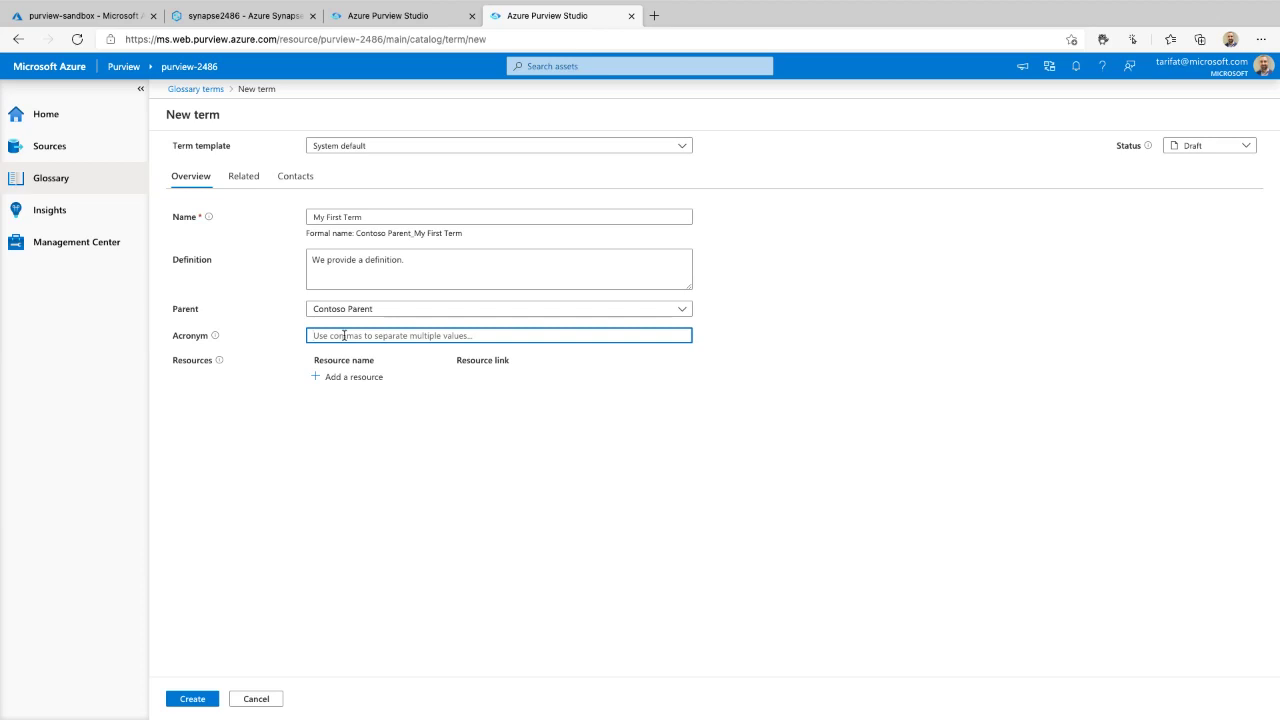
type("MFT")
left_click(352, 377)
left_click(360, 402)
left_click(345, 429)
left_click(345, 459)
left_click(394, 377)
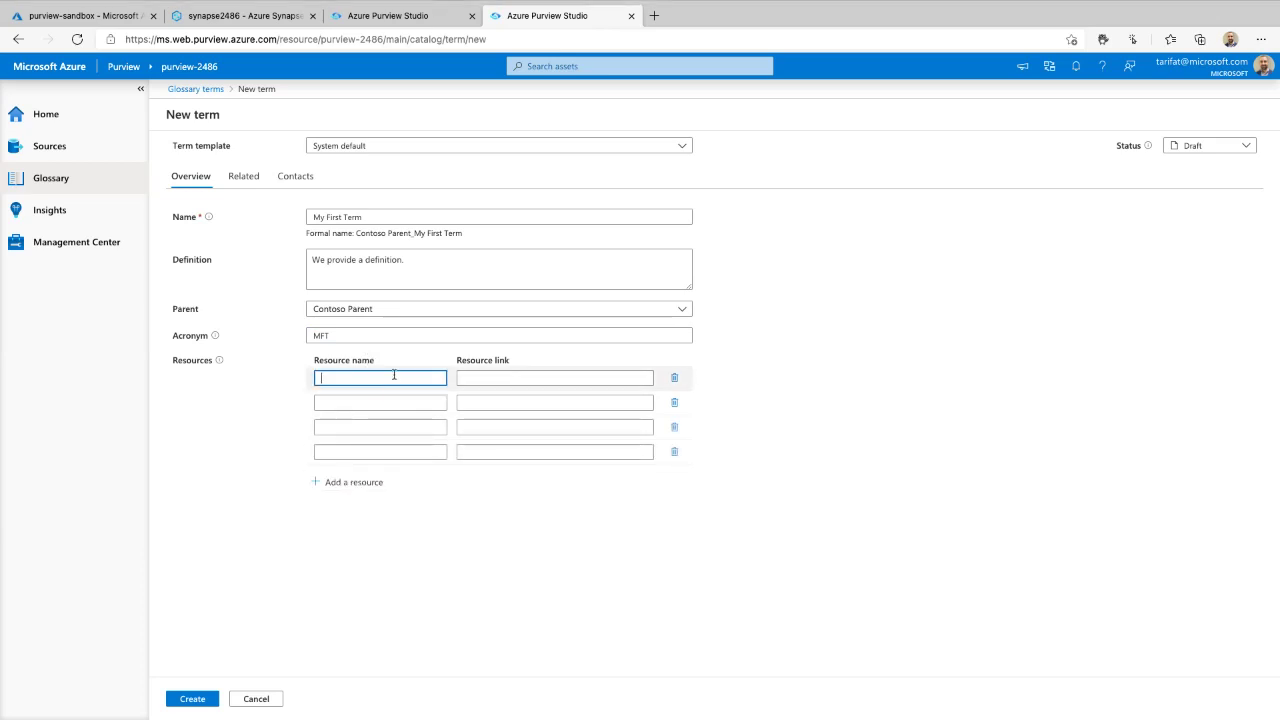
type("Azure Purview")
left_click(537, 375)
type("https:")
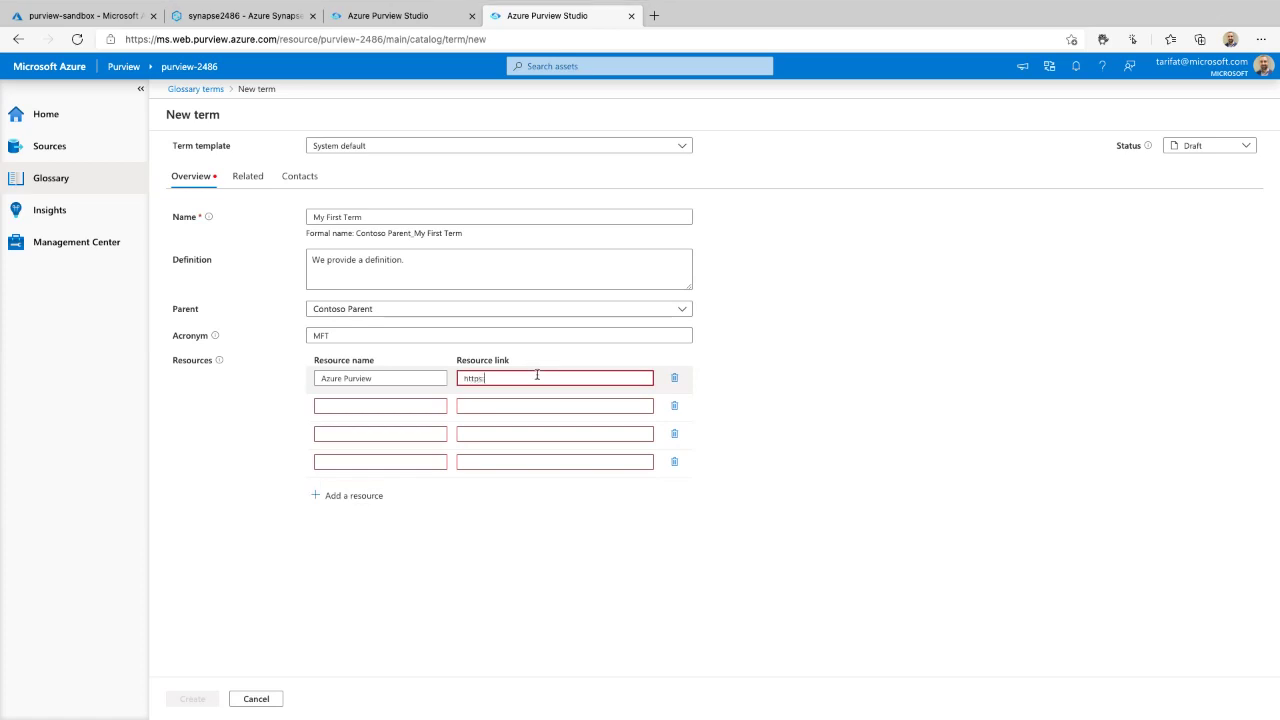
type("//aka.ms/Purview")
left_click(677, 406)
left_click(677, 406)
left_click(677, 406)
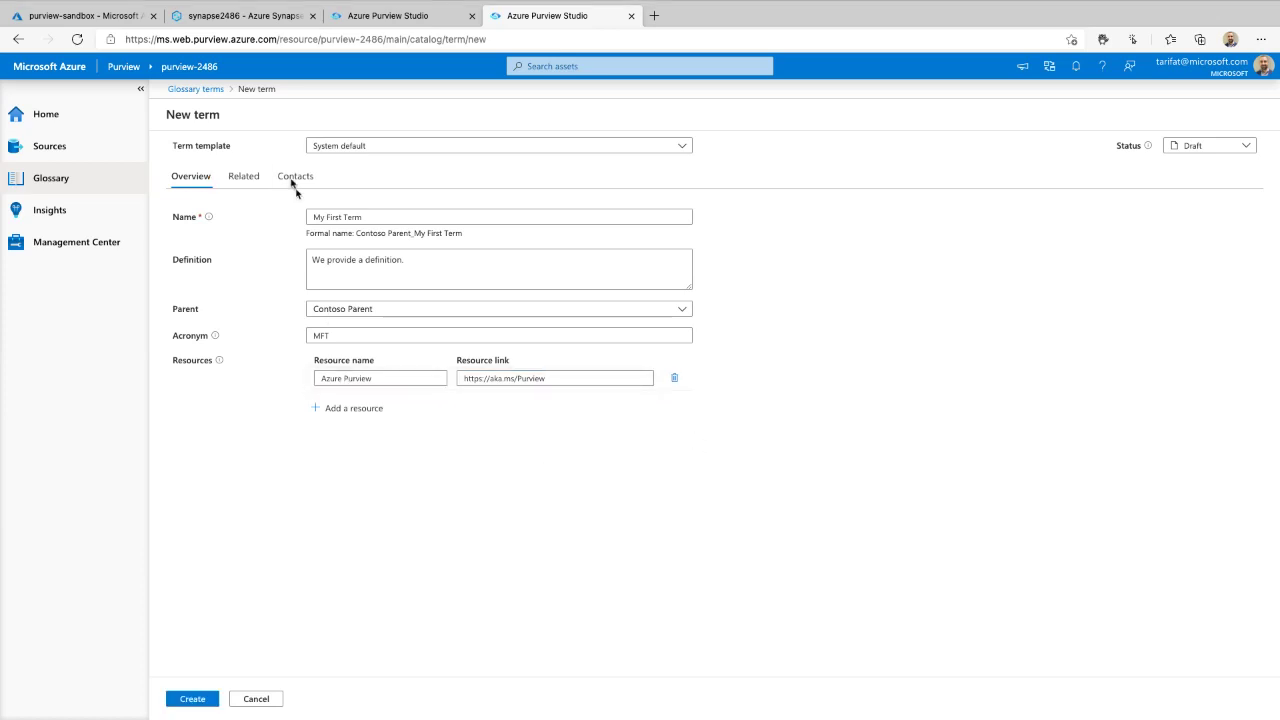
- Add Contoso Child, Term Name and Hello as synonyms of the term
left_click(246, 176)
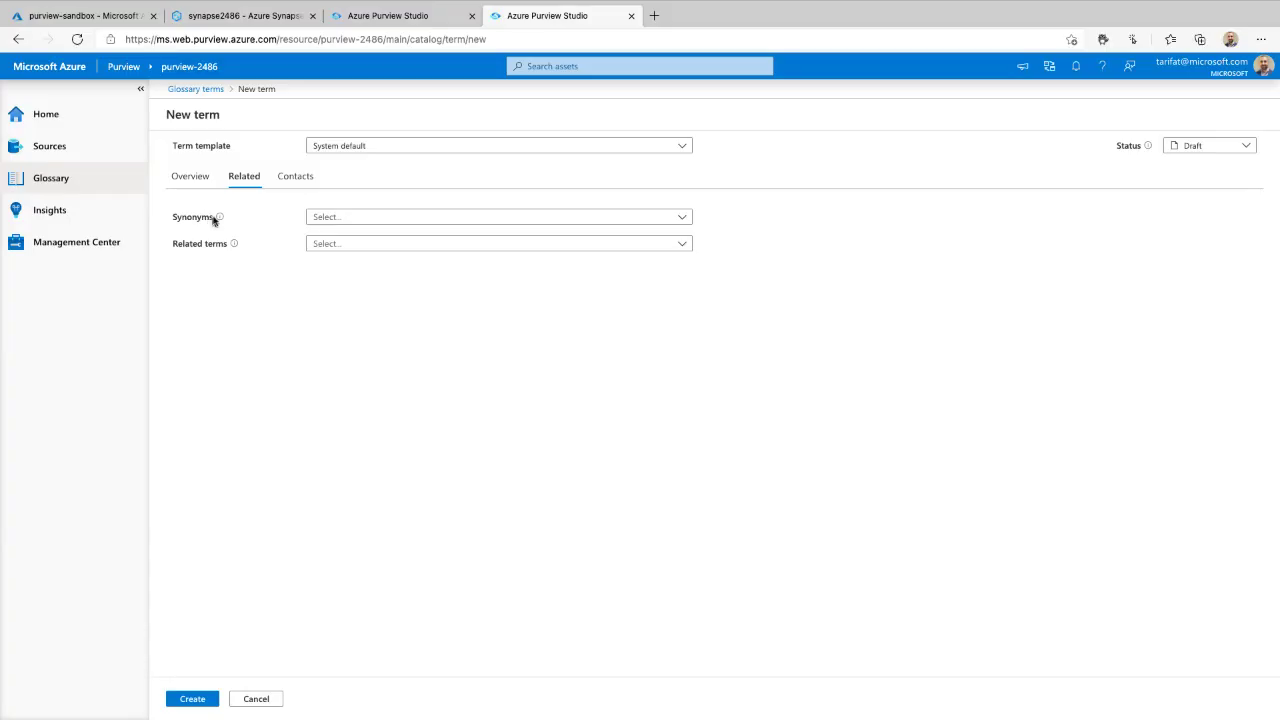
mouse_move(220, 219)
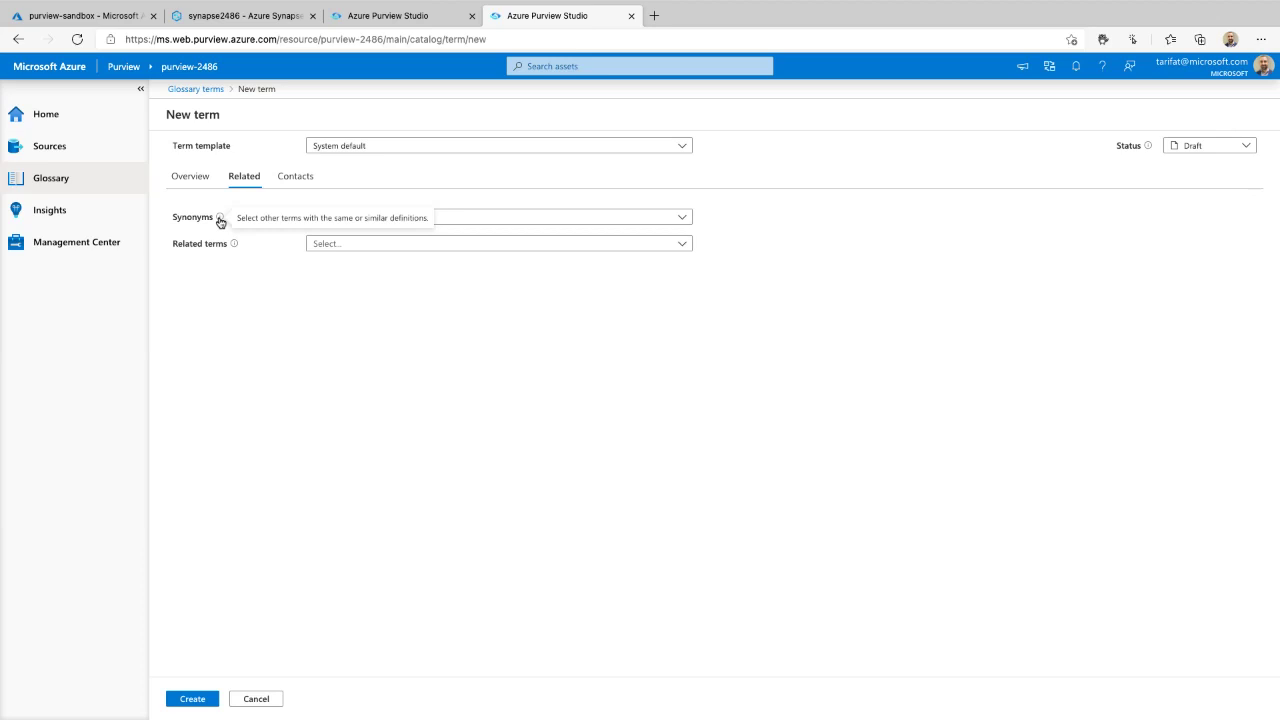
left_click(510, 217)
left_click(318, 256)
left_click(318, 276)
left_click(318, 296)
left_click(268, 268)
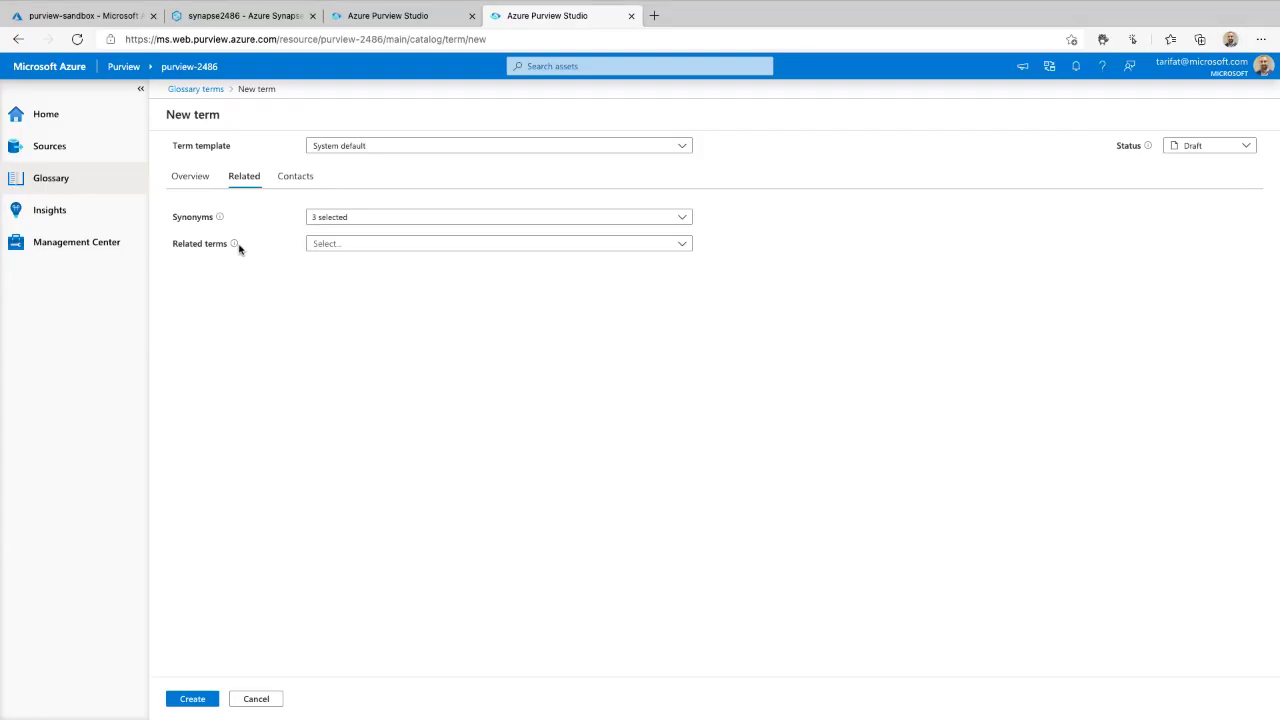
- Relate the term to De-identification, Decision-making meeting and Focus time
mouse_move(239, 249)
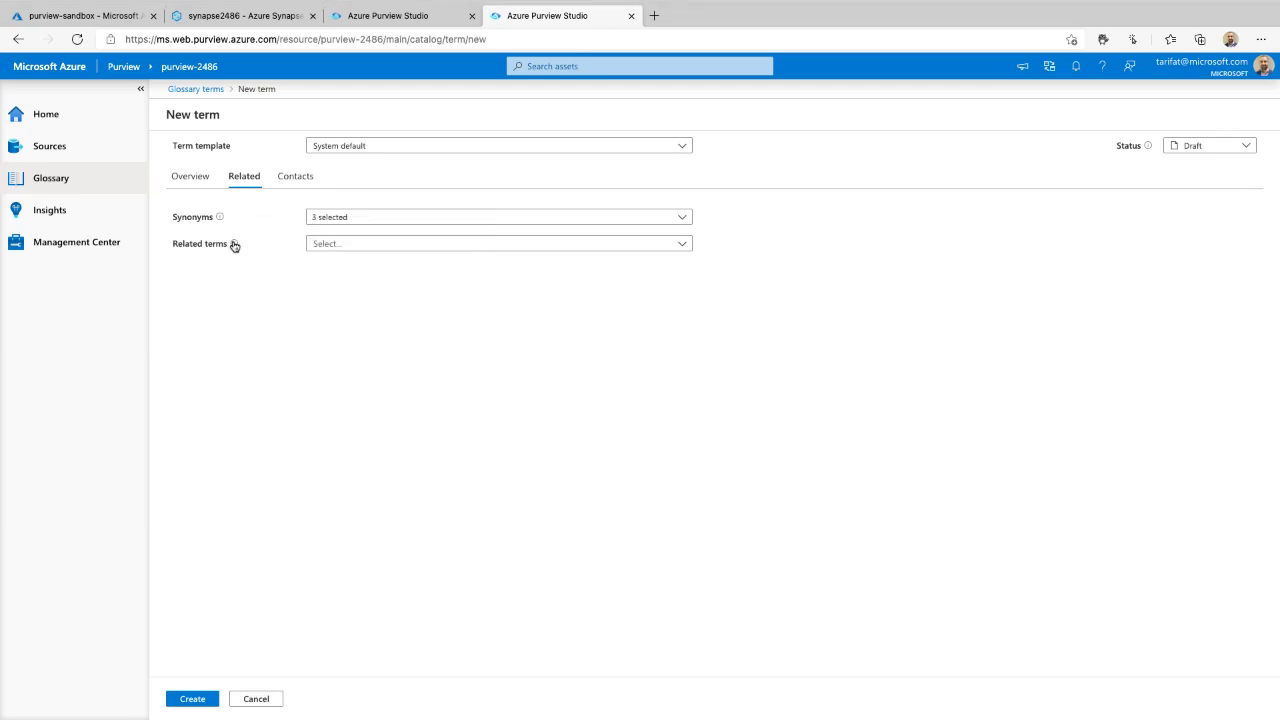
left_click(347, 245)
scroll(337, 320, "down", 10)
left_click(318, 296)
left_click(318, 317)
left_click(318, 337)
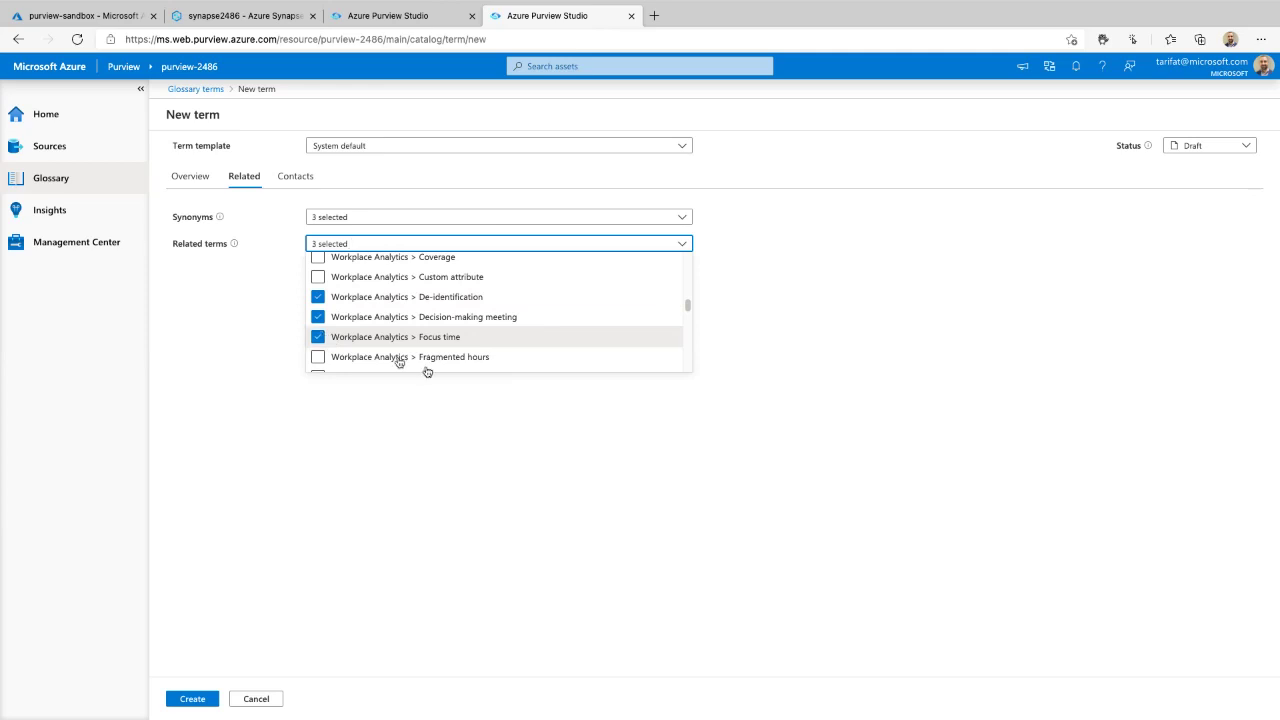
left_click(826, 381)
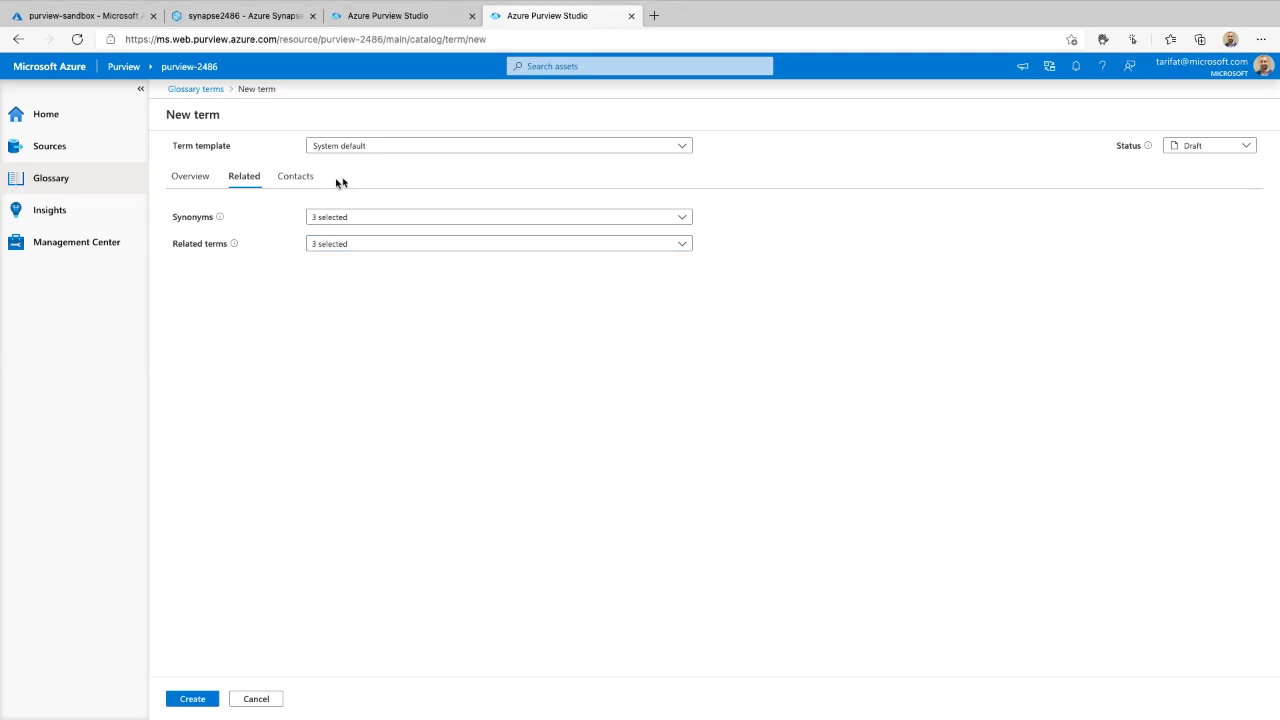
left_click(292, 180)
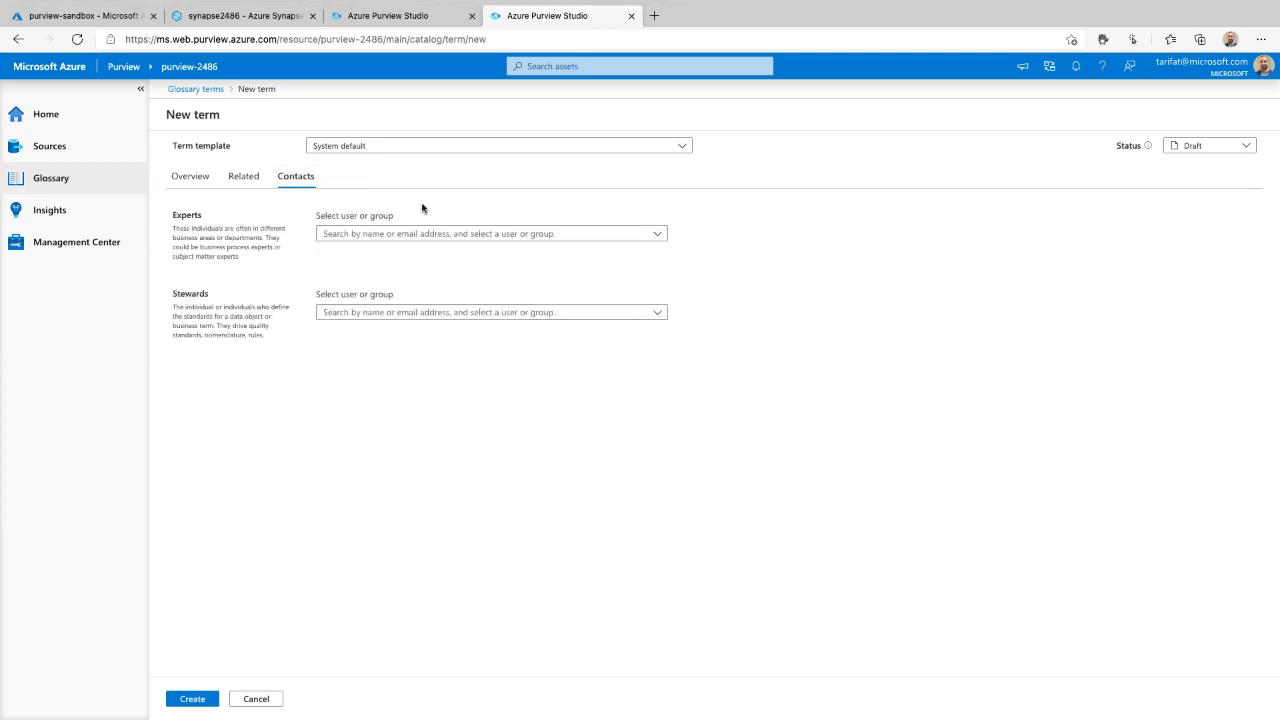
- Search for and add one person as the term's expert and another as its steward
mouse_move(426, 199)
left_mouse_down()
mouse_move(240, 414)
mouse_move(340, 180)
left_mouse_up()
left_click(463, 235)
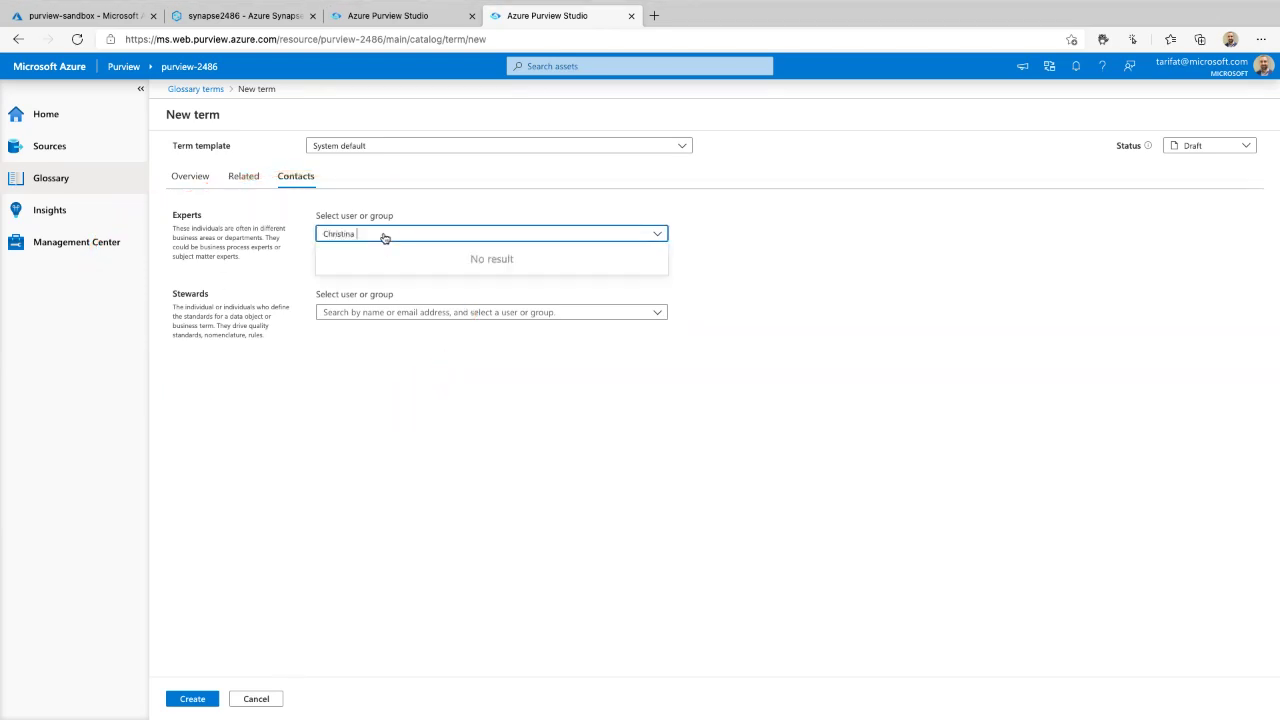
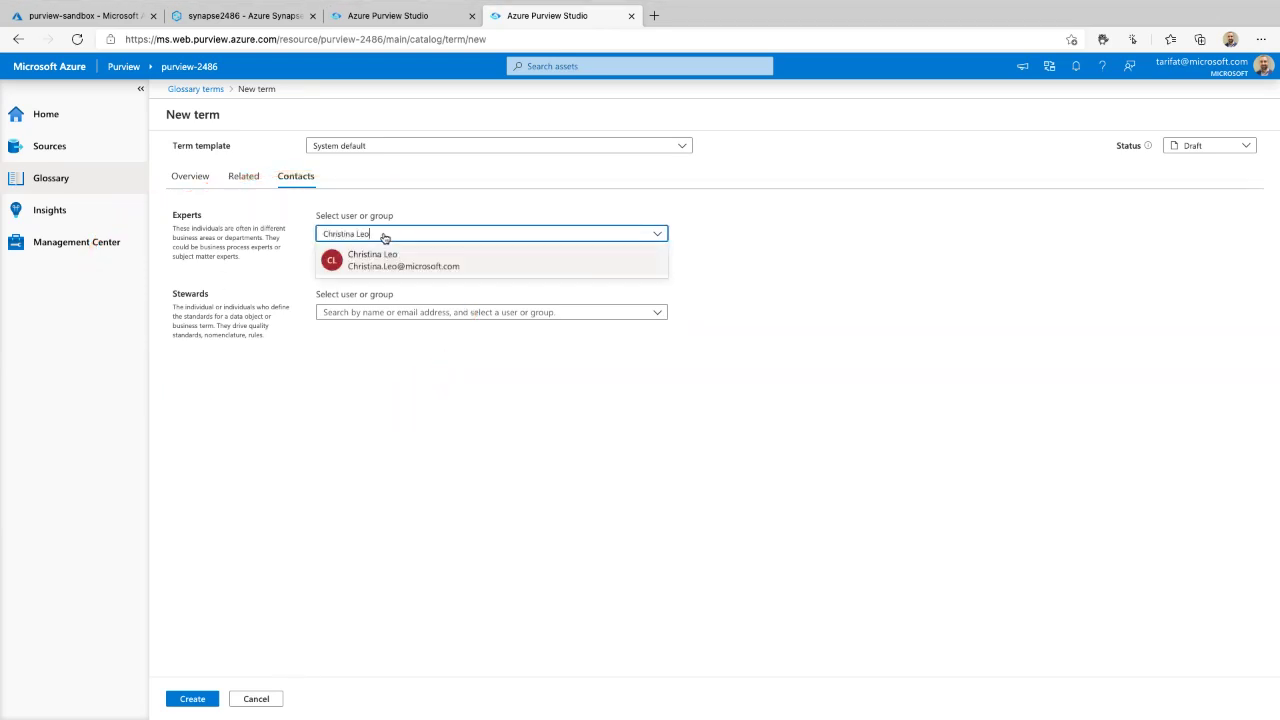
left_click(398, 260)
left_click(379, 358)
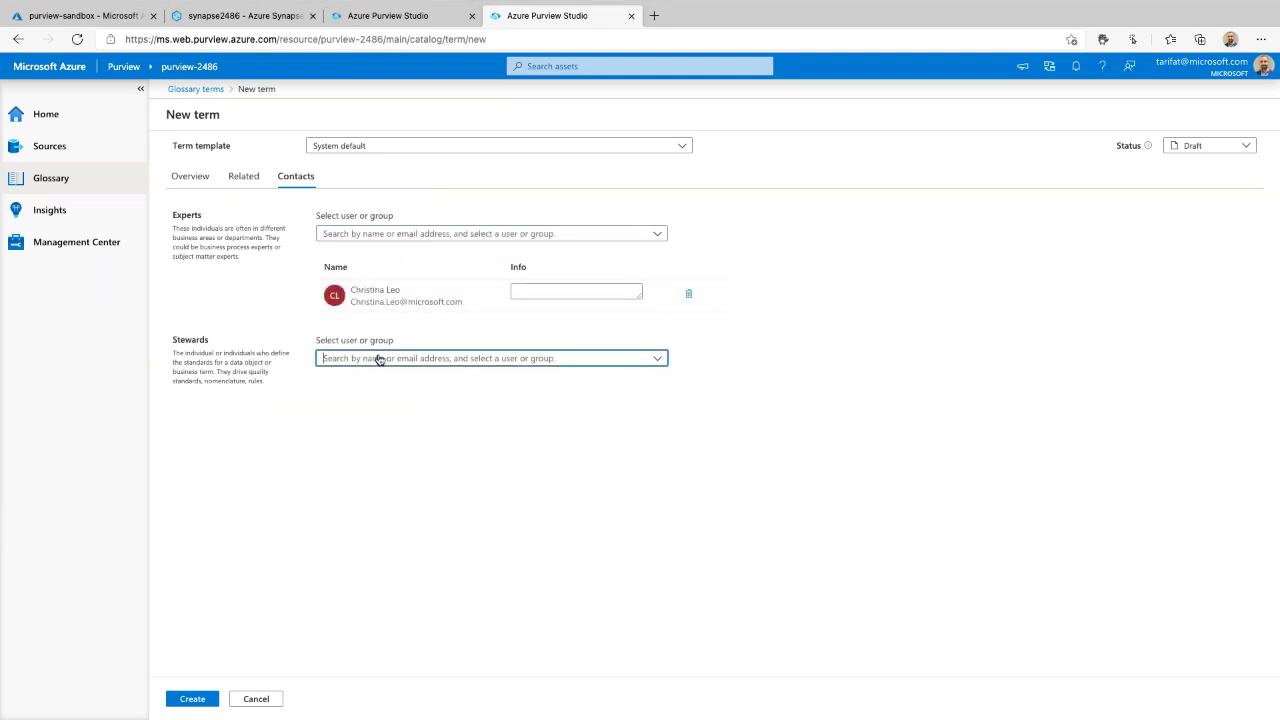
type("Taygan")
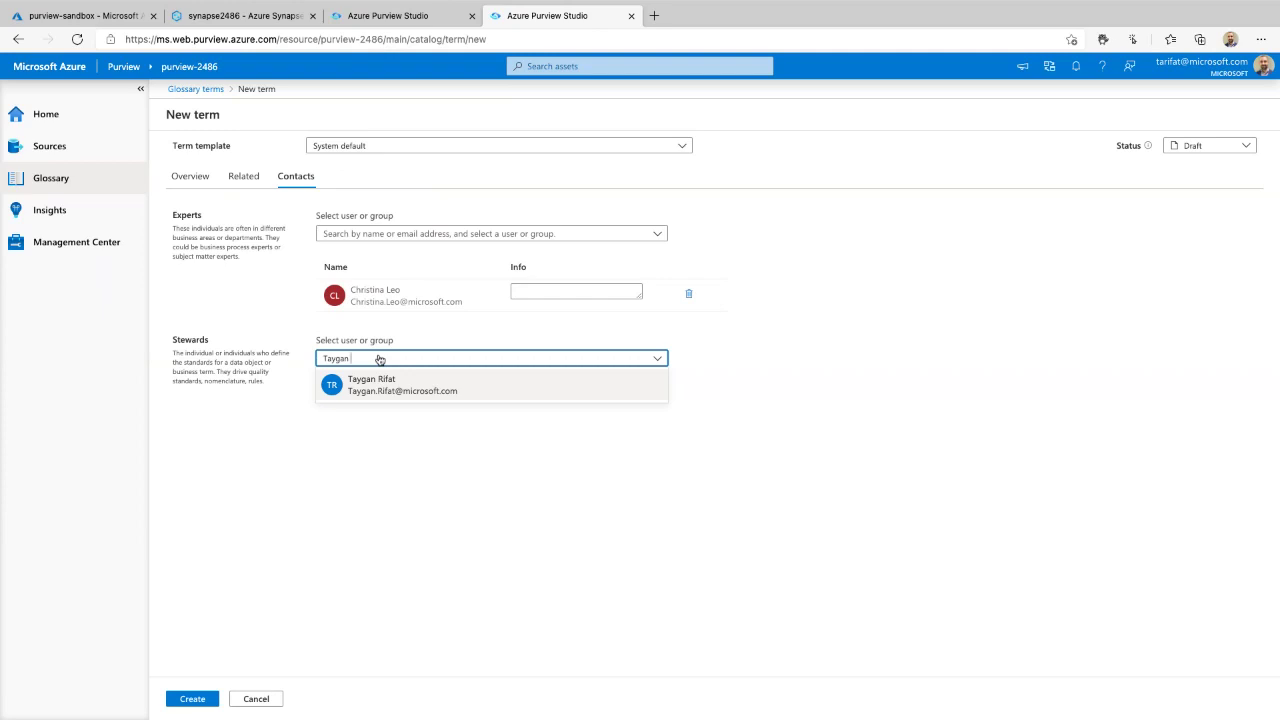
left_click(375, 384)
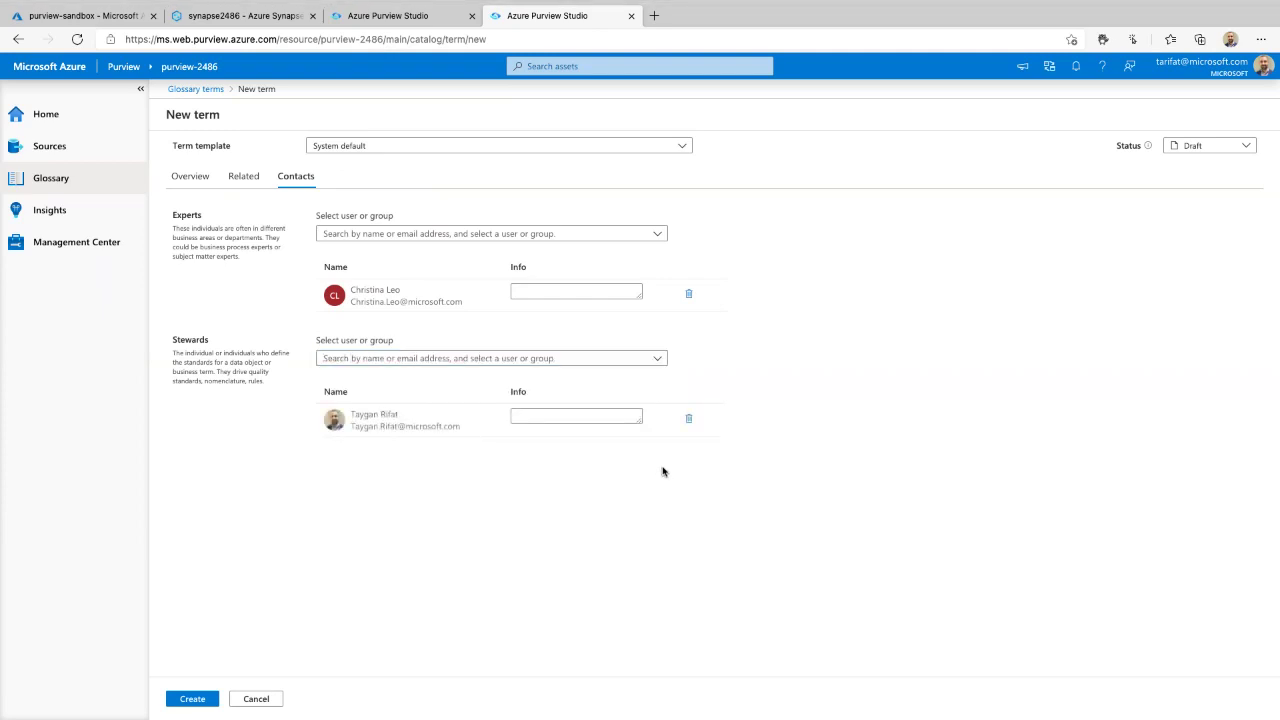
- Set the term's status to Approved and create the term
left_click(1191, 152)
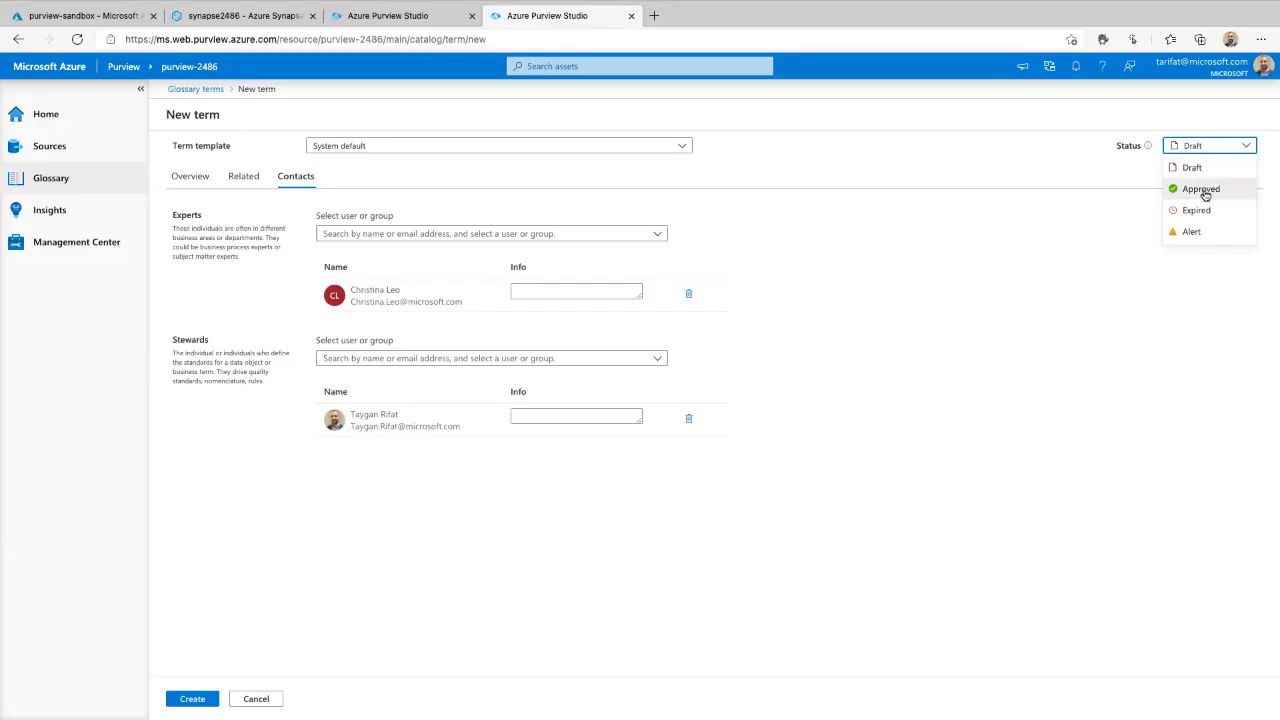
left_click(1201, 189)
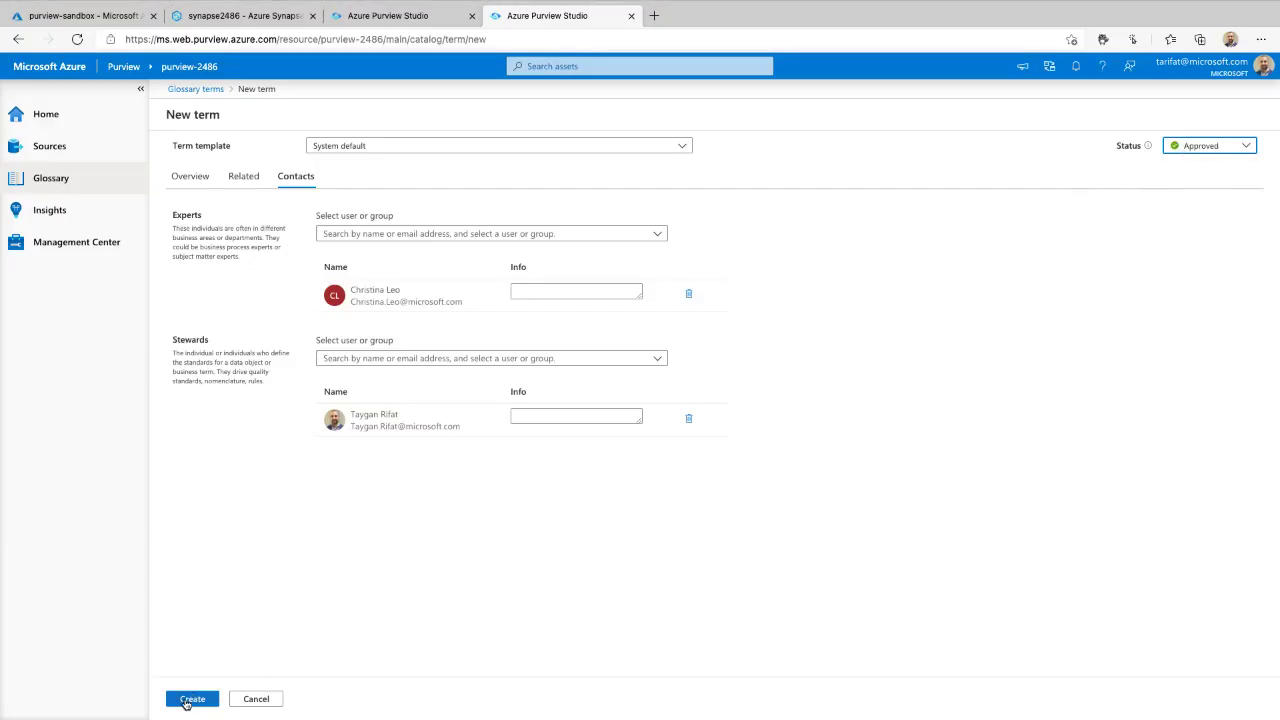
left_click(190, 697)
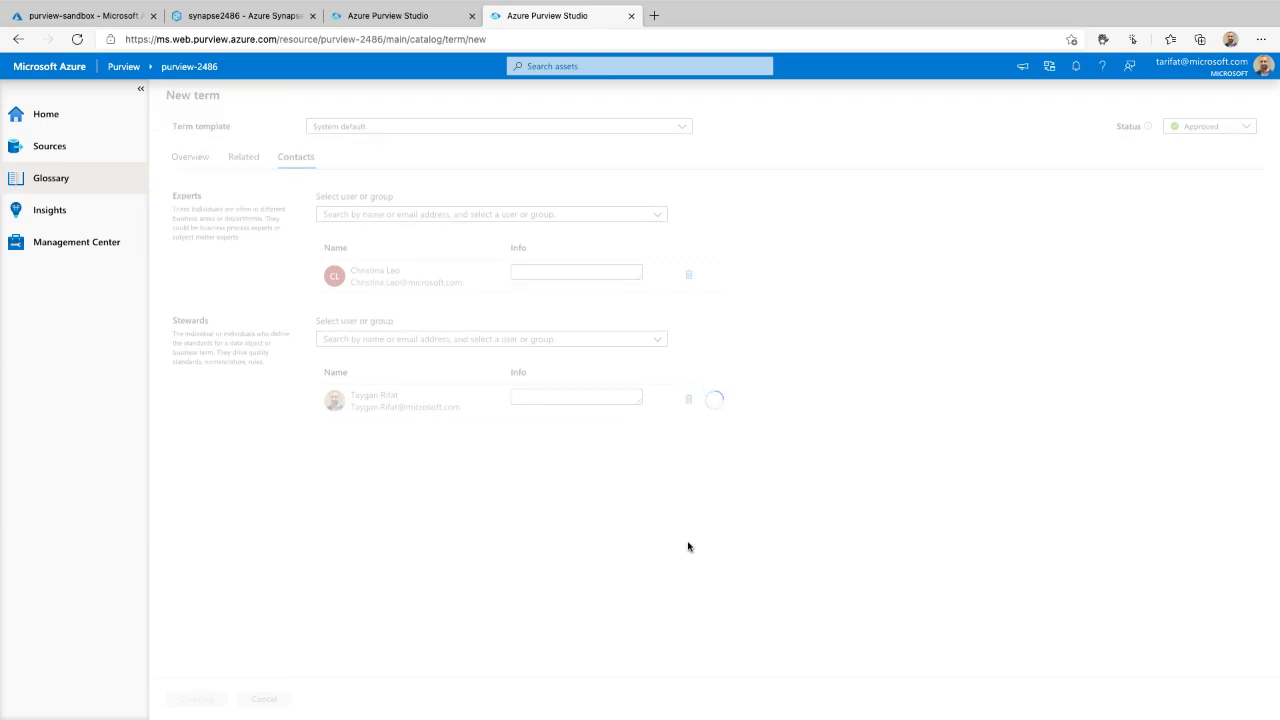
- Return to the glossary terms list and view the Import terms CSV guidance, then cancel
left_click(196, 88)
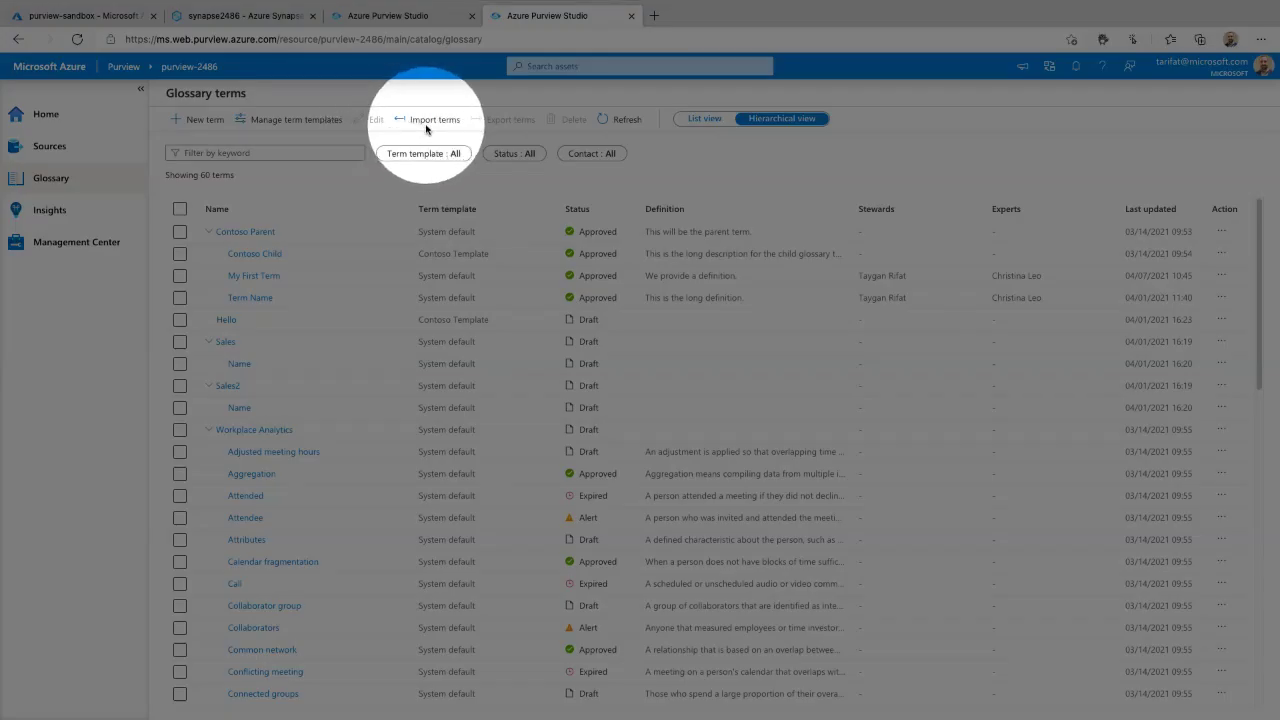
left_click(427, 124)
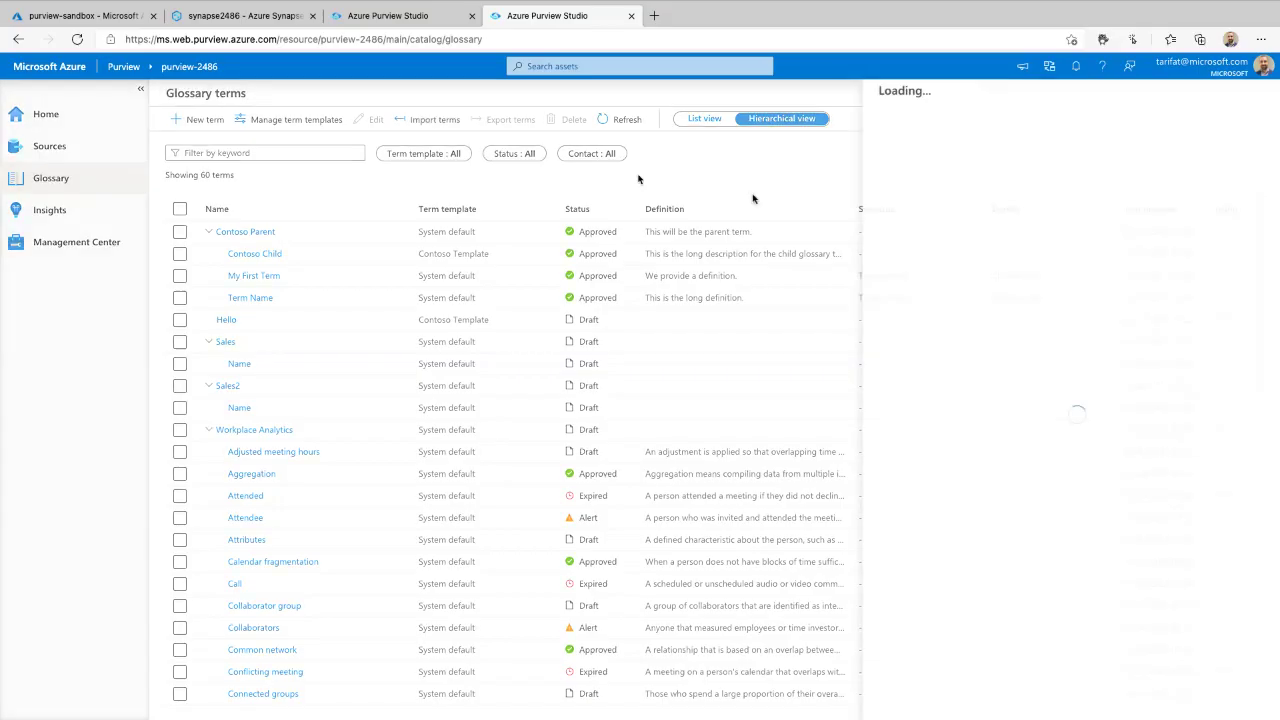
left_click(895, 701)
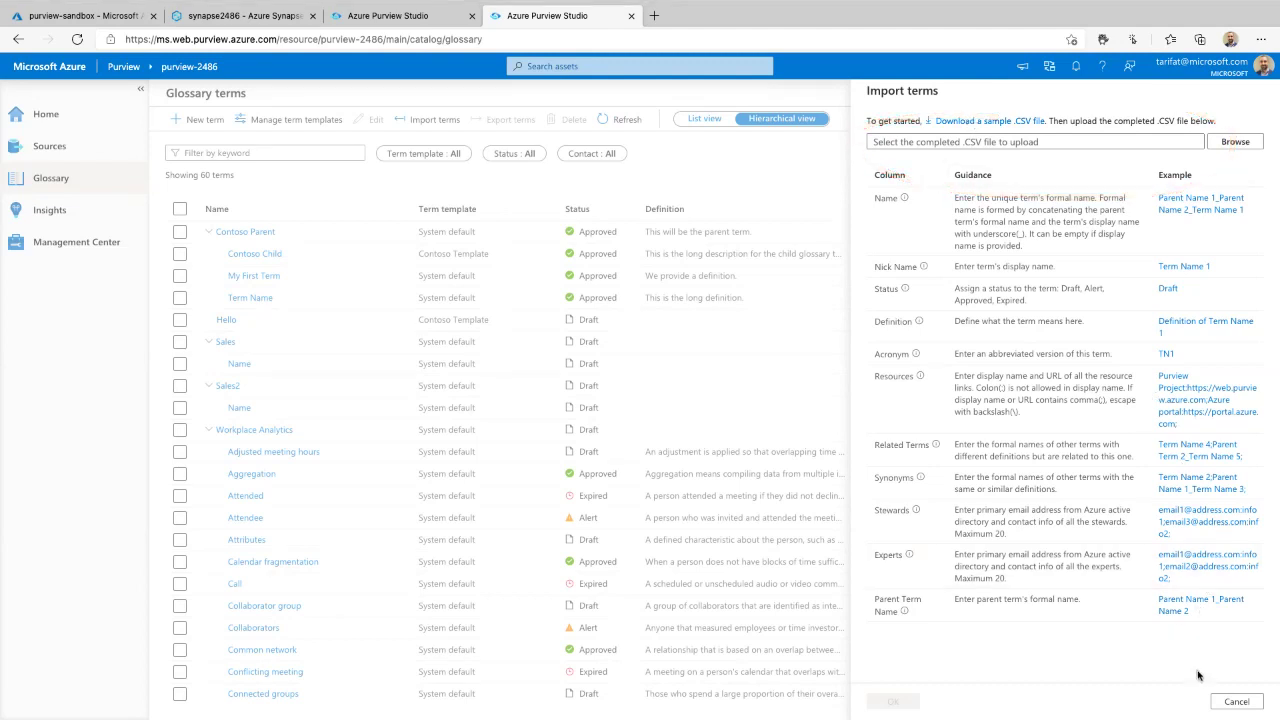
left_click(1234, 701)
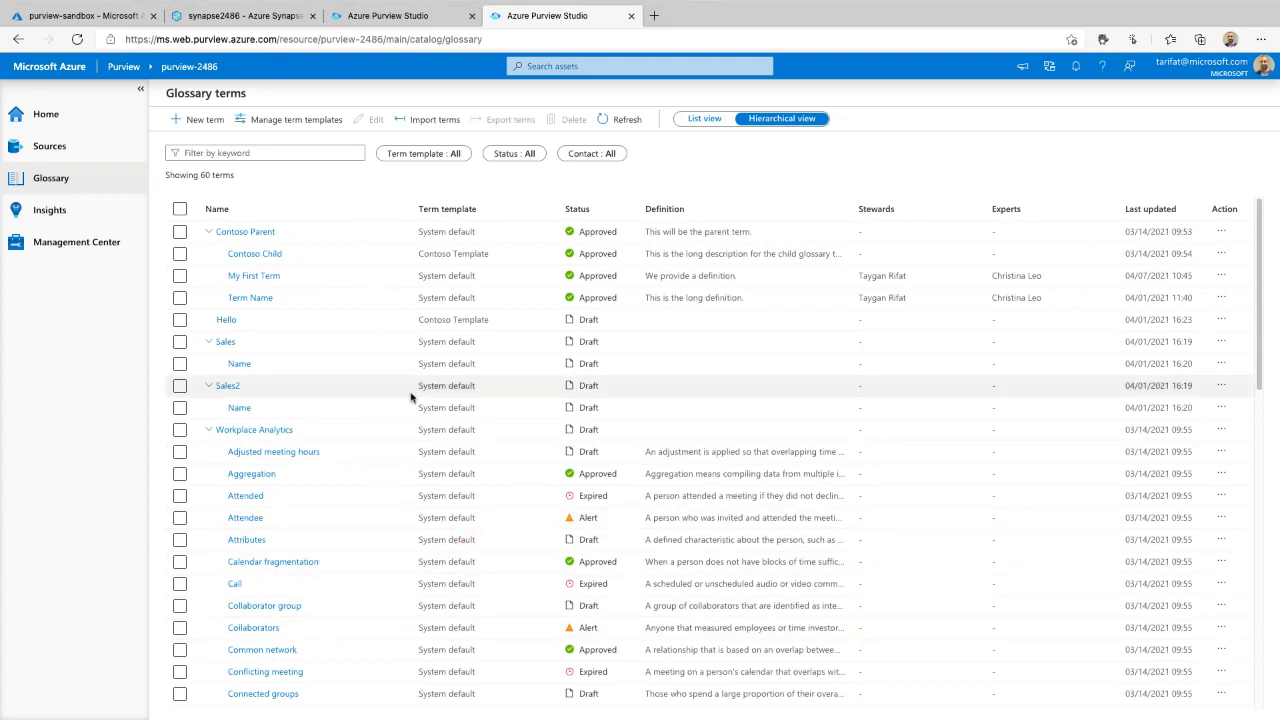
left_click(243, 477)
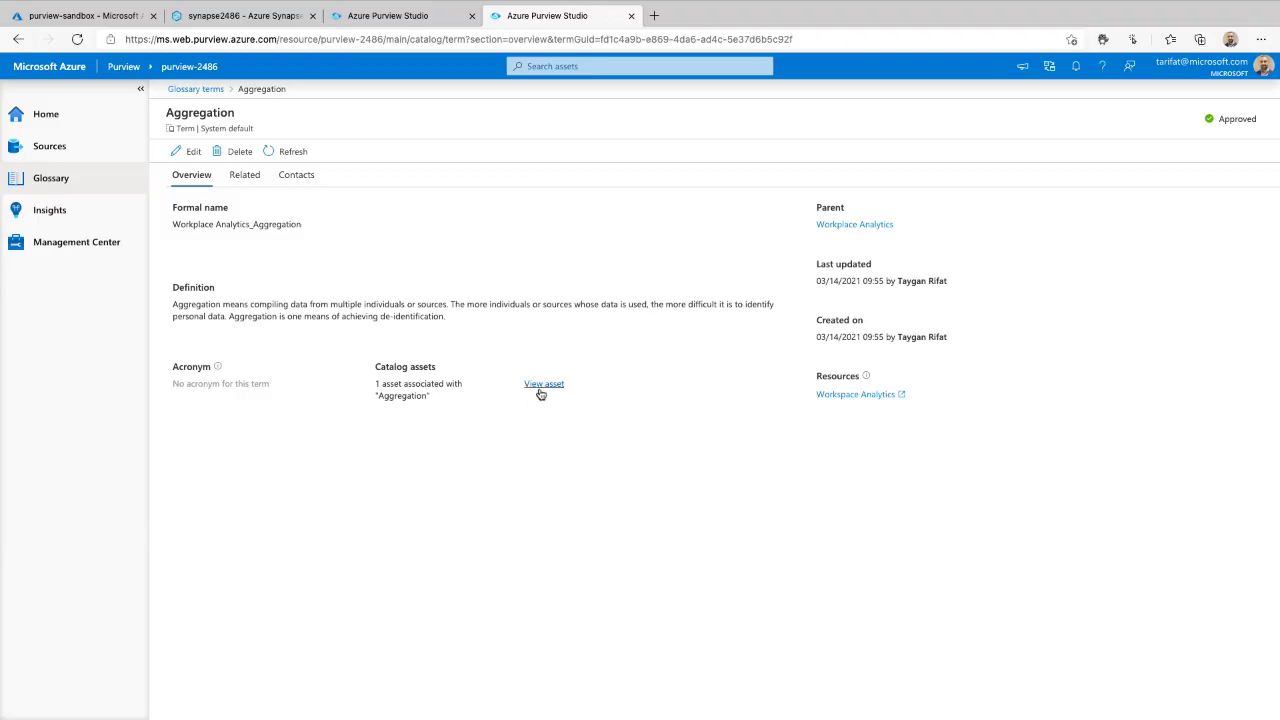
left_click(539, 387)
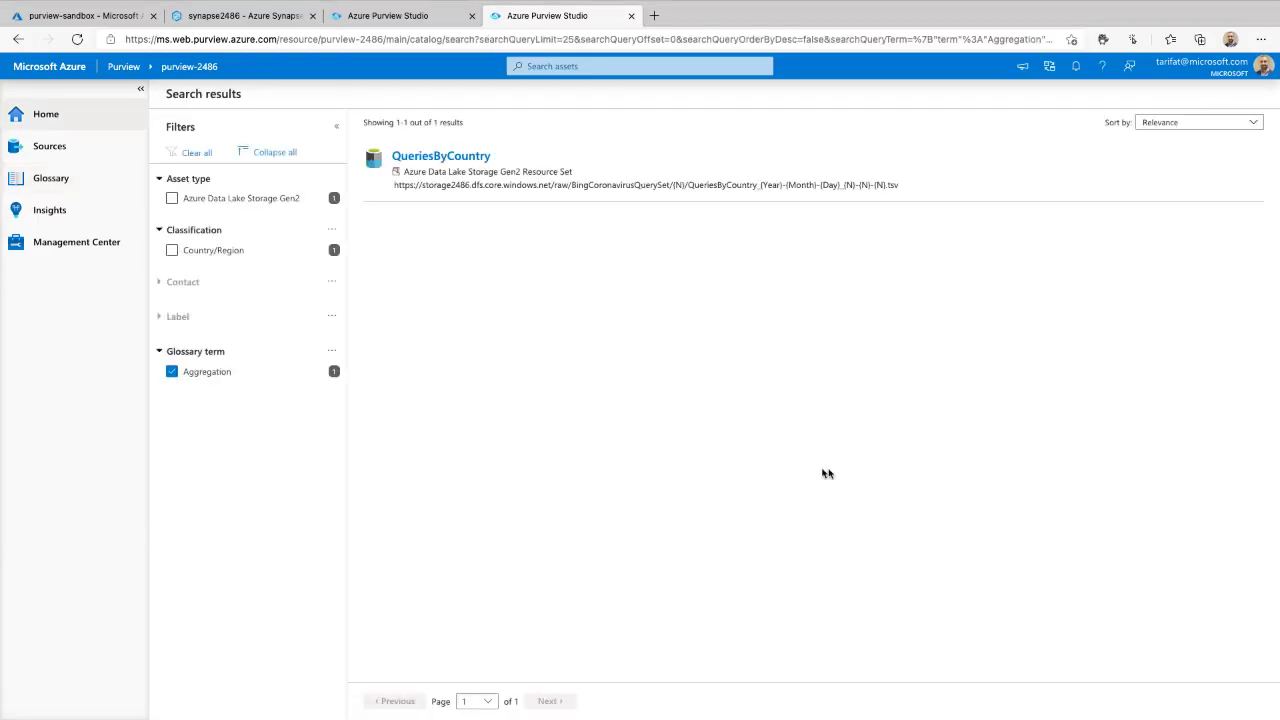
left_click(443, 157)
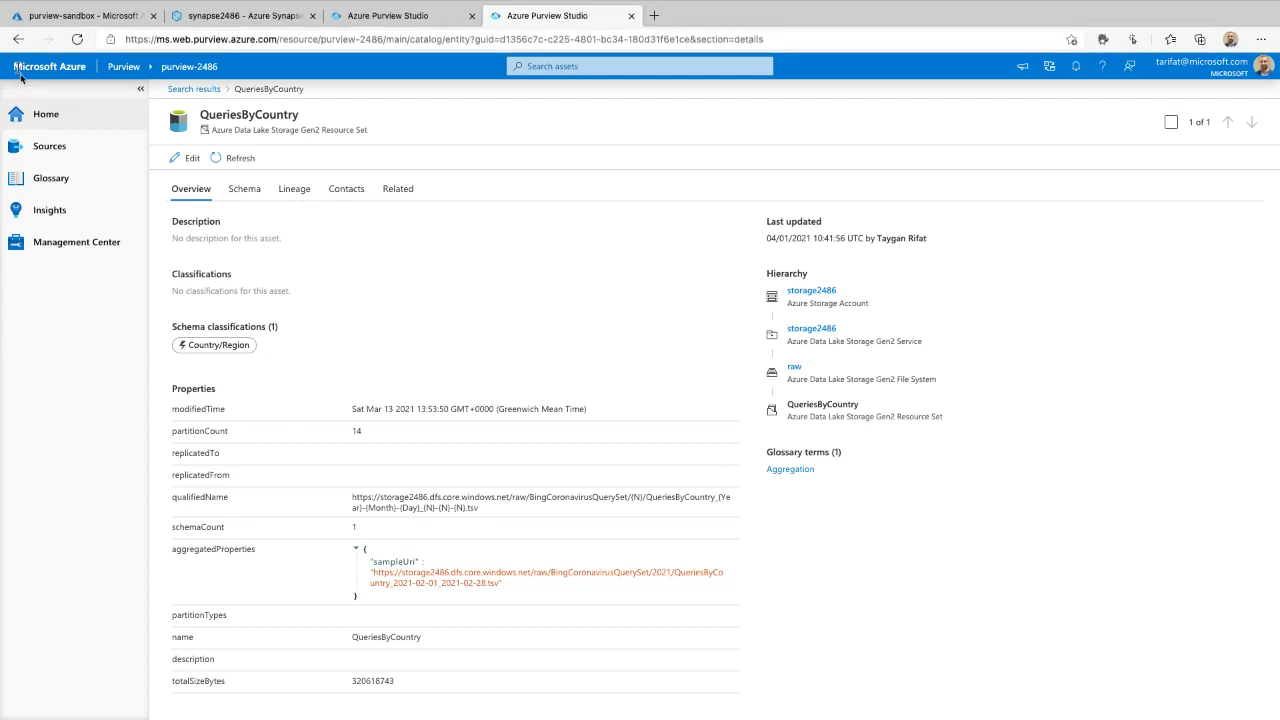
left_click(72, 178)
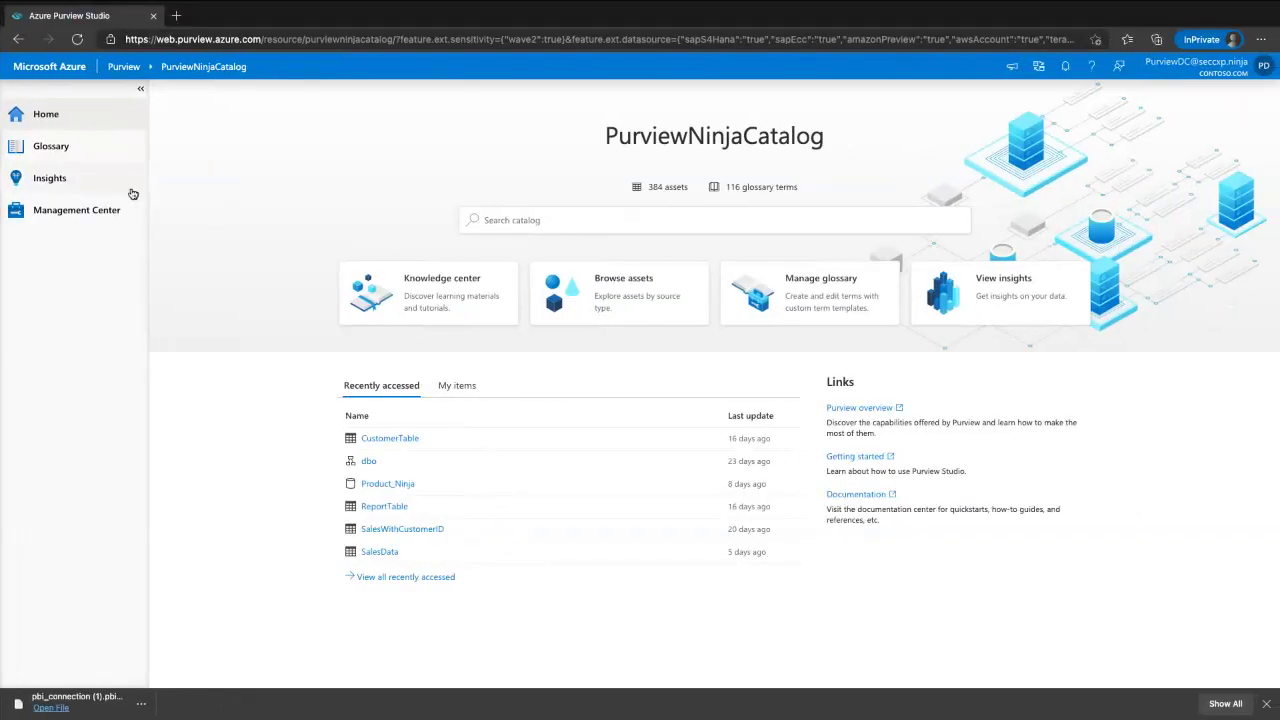
- Open asset insights and bring the whole Asset count per source type treemap into view
left_click(90, 181)
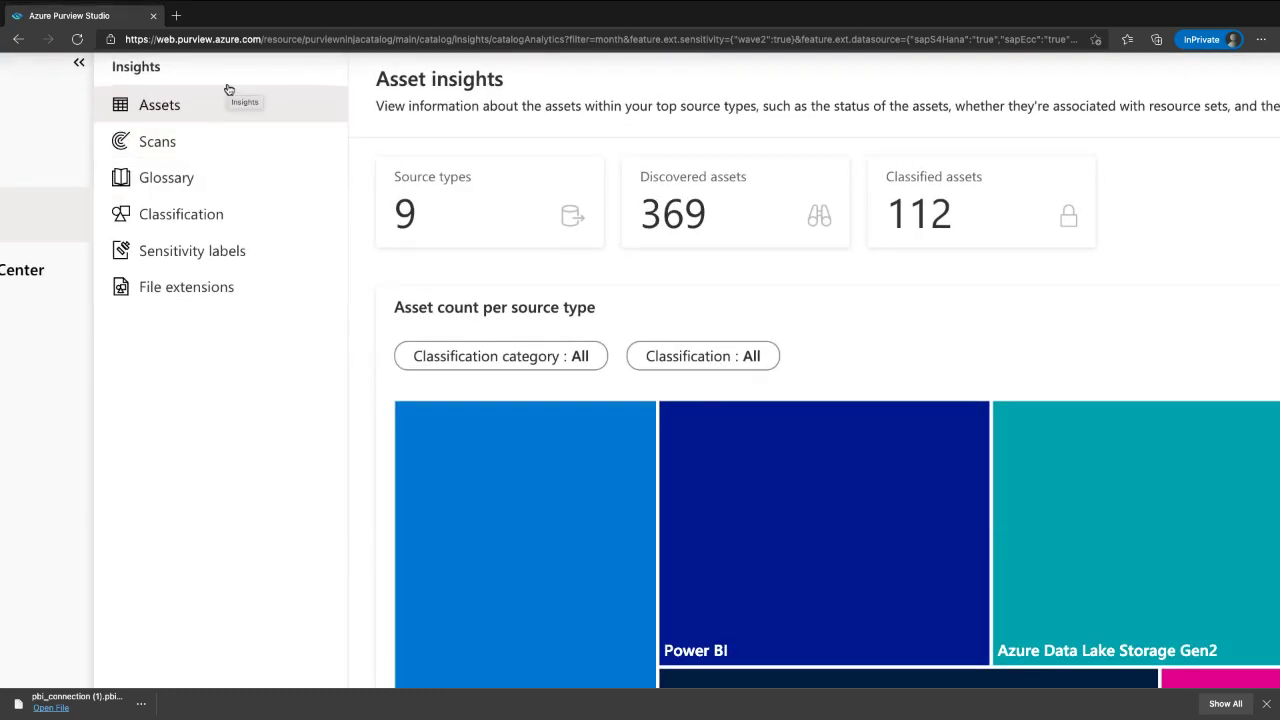
mouse_move(70, 337)
left_mouse_down()
mouse_move(283, 149)
mouse_move(254, 77)
mouse_move(235, 72)
left_mouse_up()
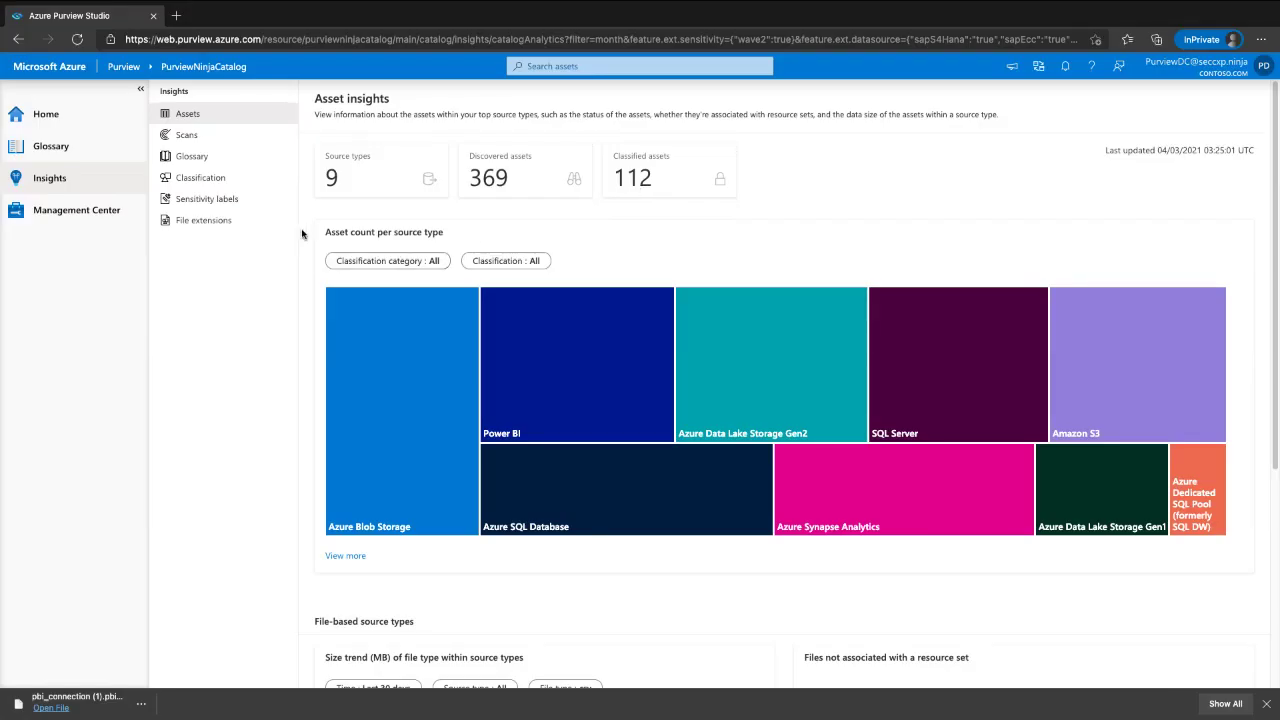
left_click_drag(302, 233, 322, 620)
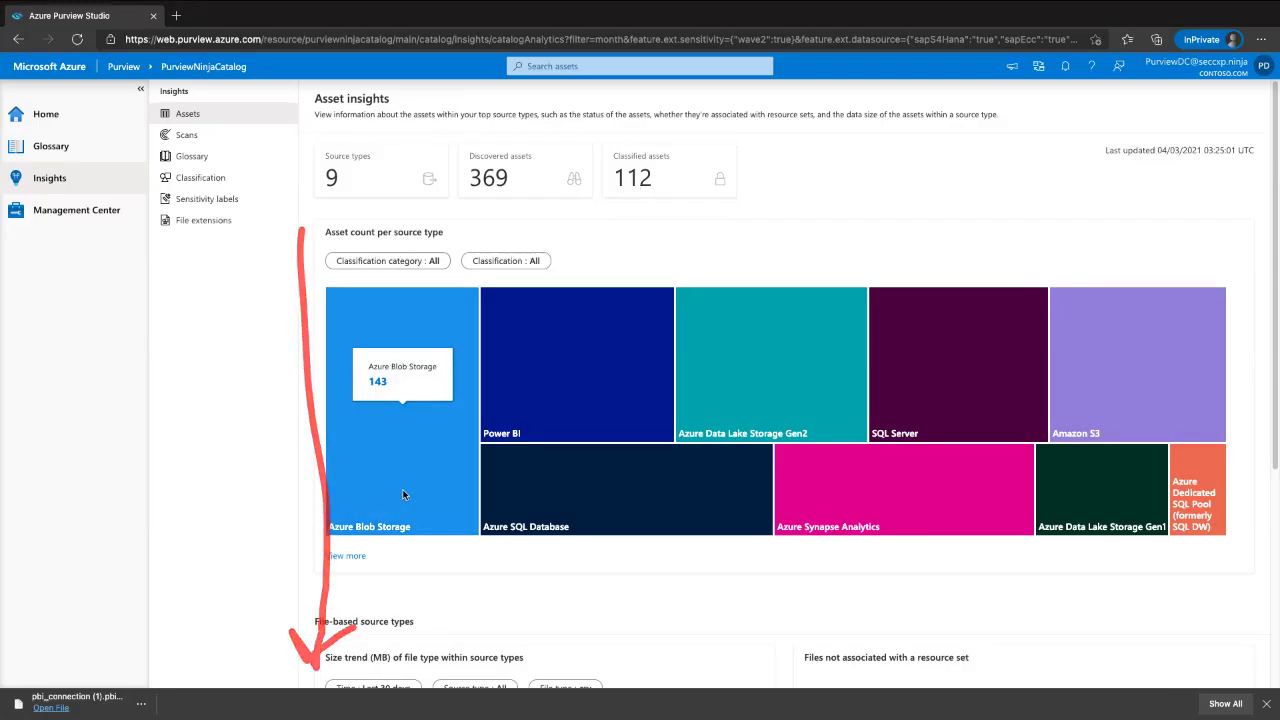
scroll(358, 400, "down", 2)
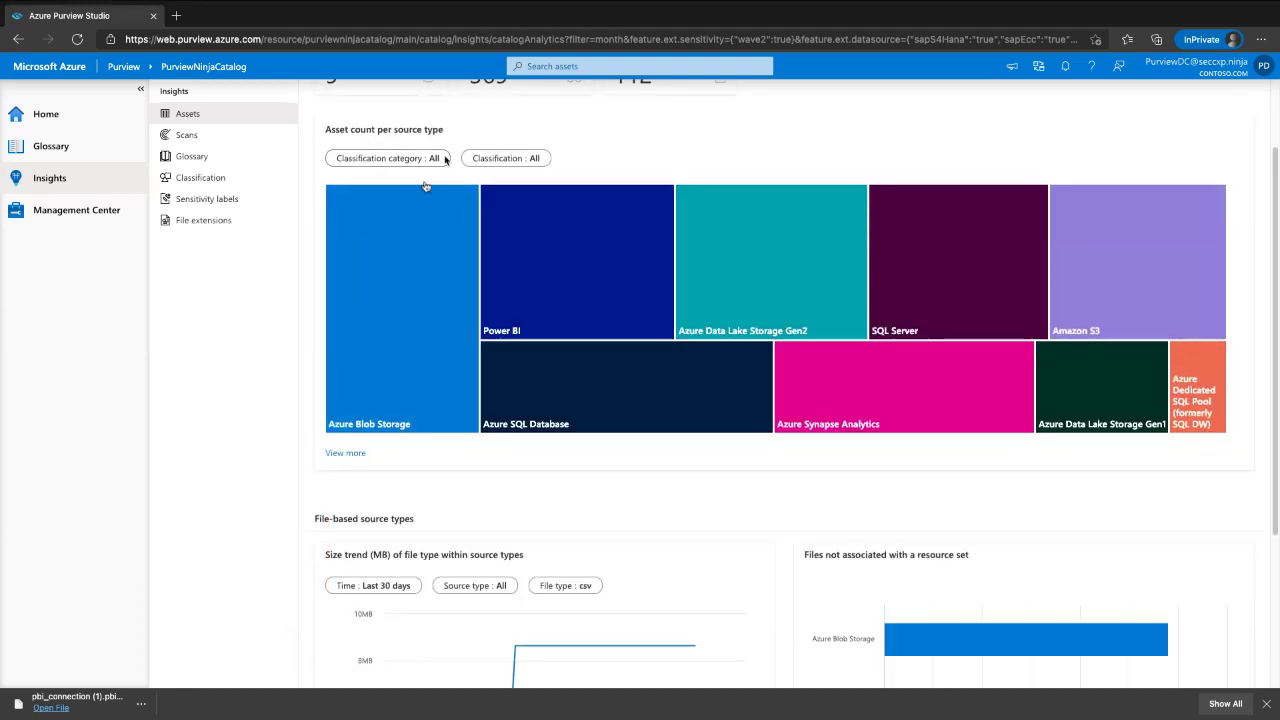
scroll(430, 300, "down", 3)
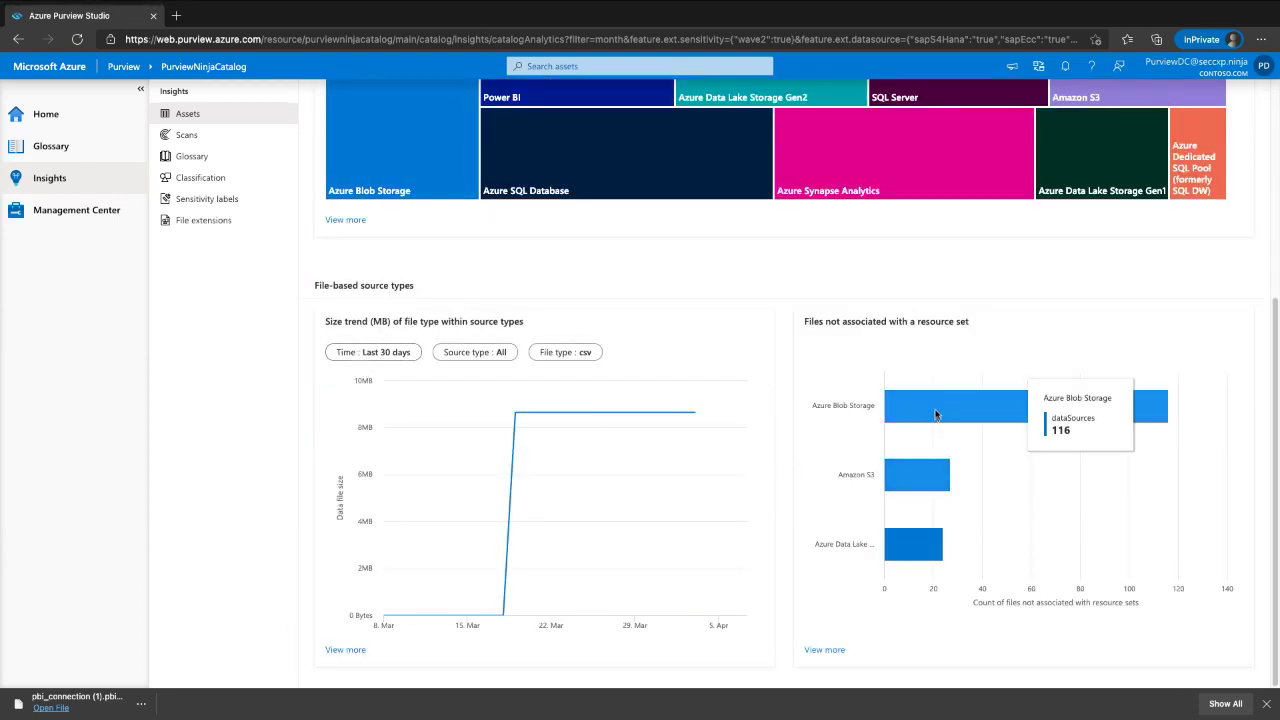
scroll(697, 392, "up", 3)
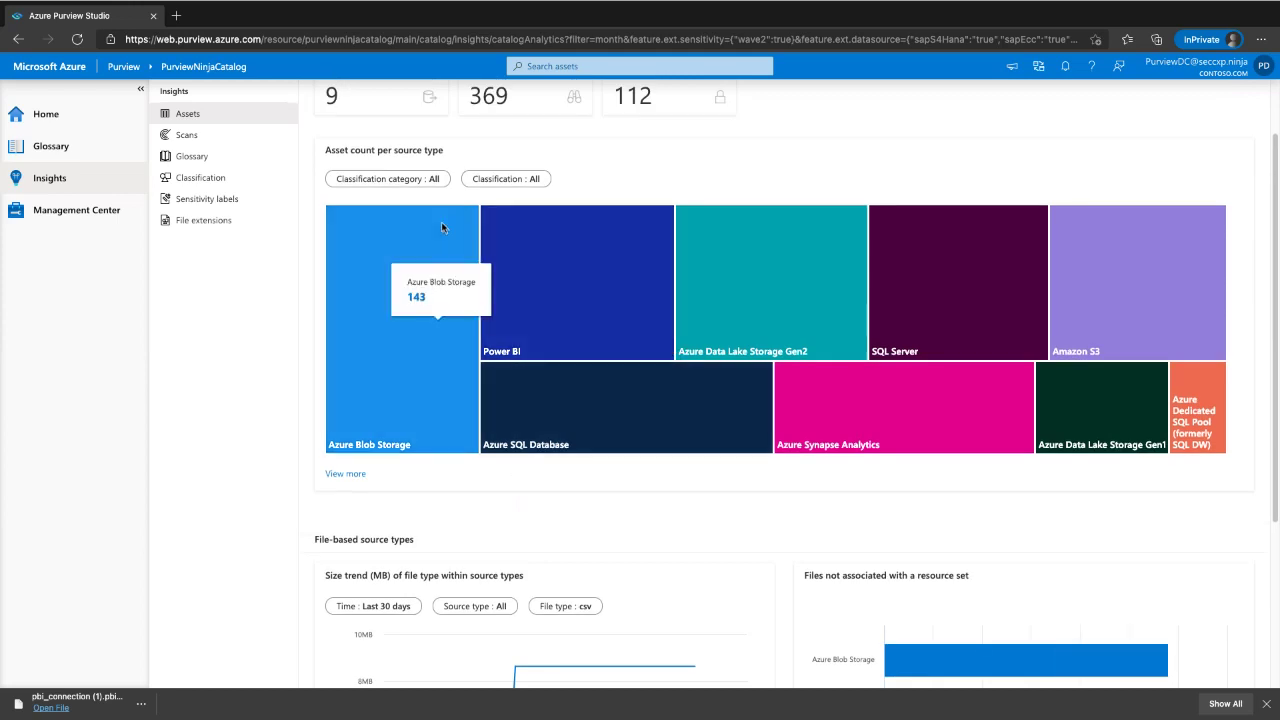
- Filter the treemap to Personal and Person's Name, then view Azure Data Lake Storage Gen2 top paths
left_click(428, 178)
left_click(500, 170)
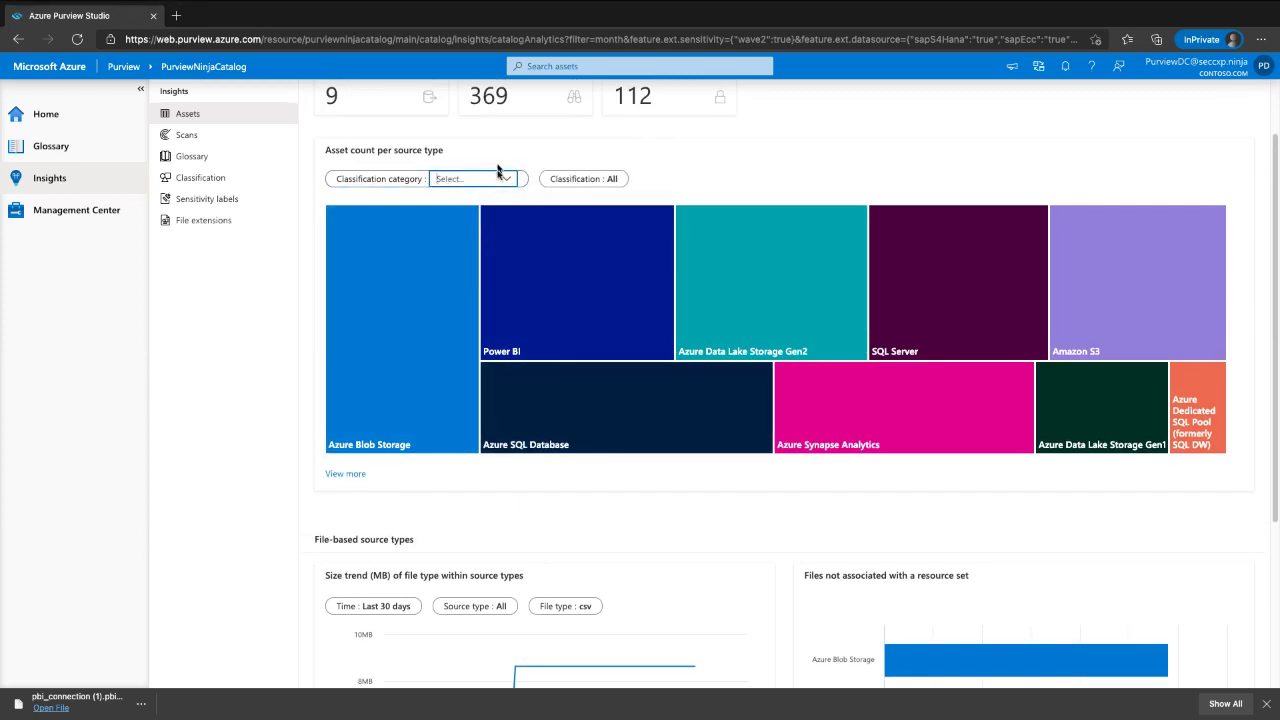
scroll(498, 199, "up", 1)
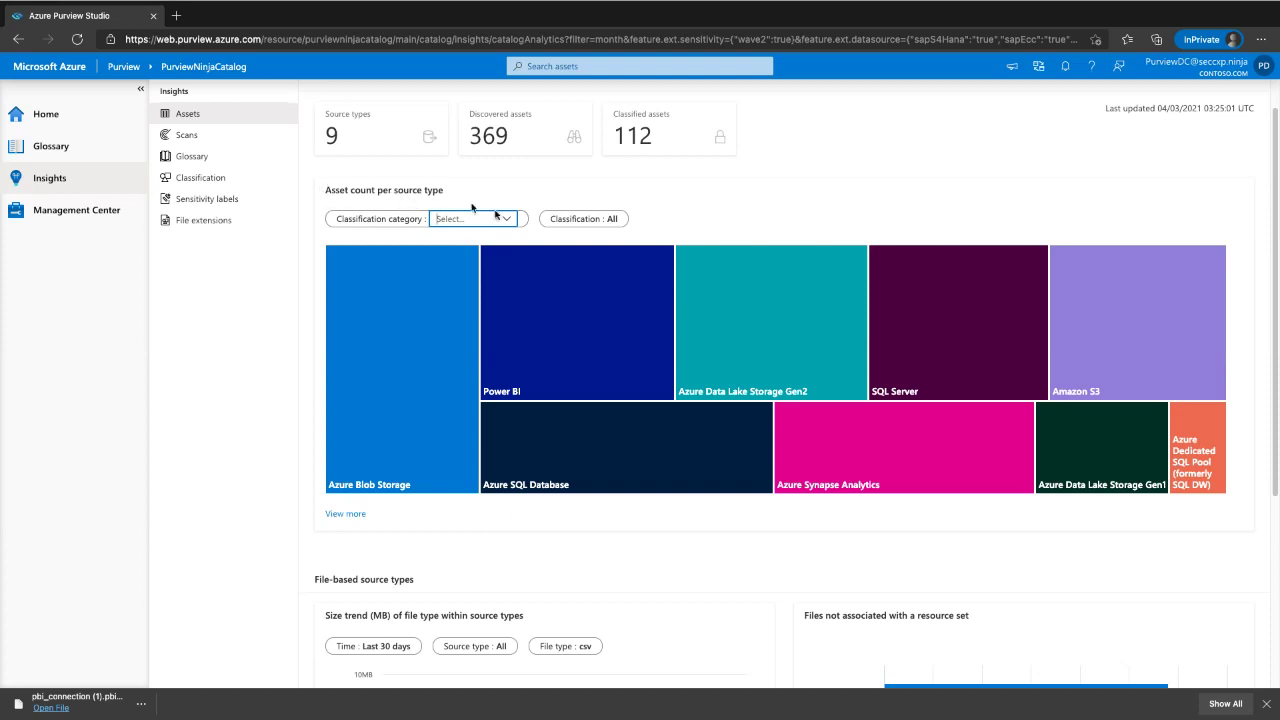
left_click(490, 218)
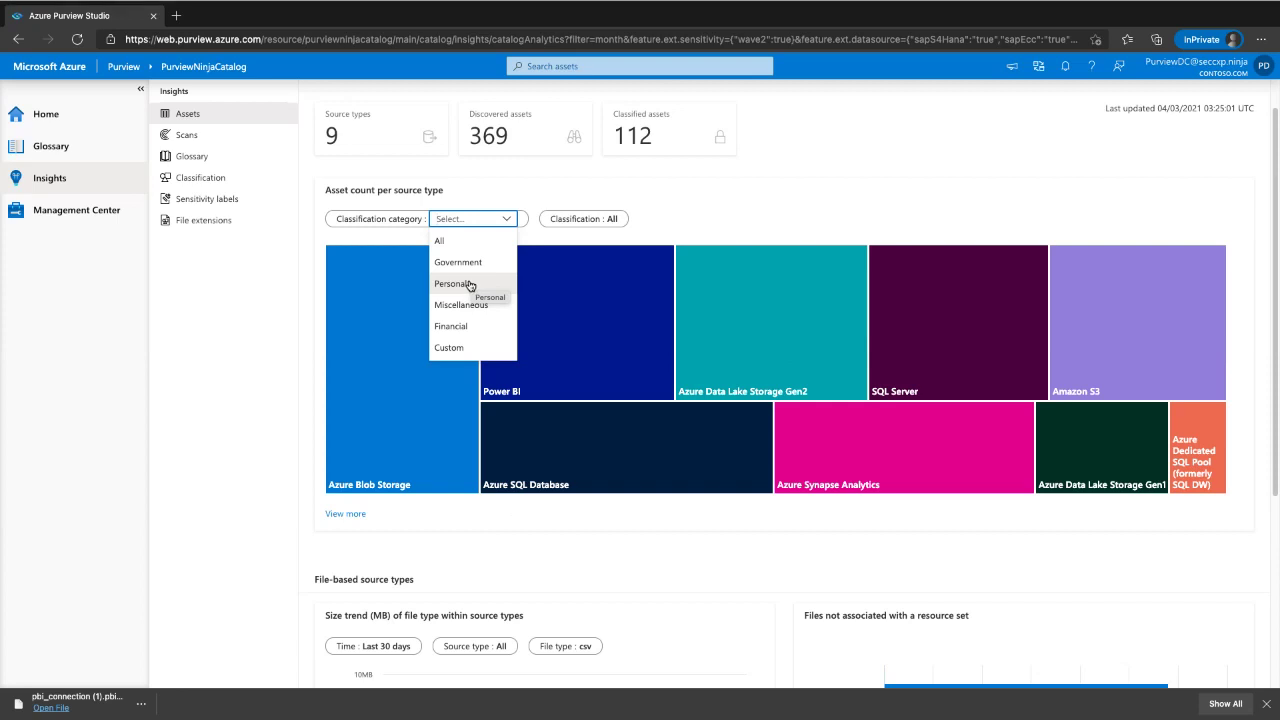
left_click(469, 286)
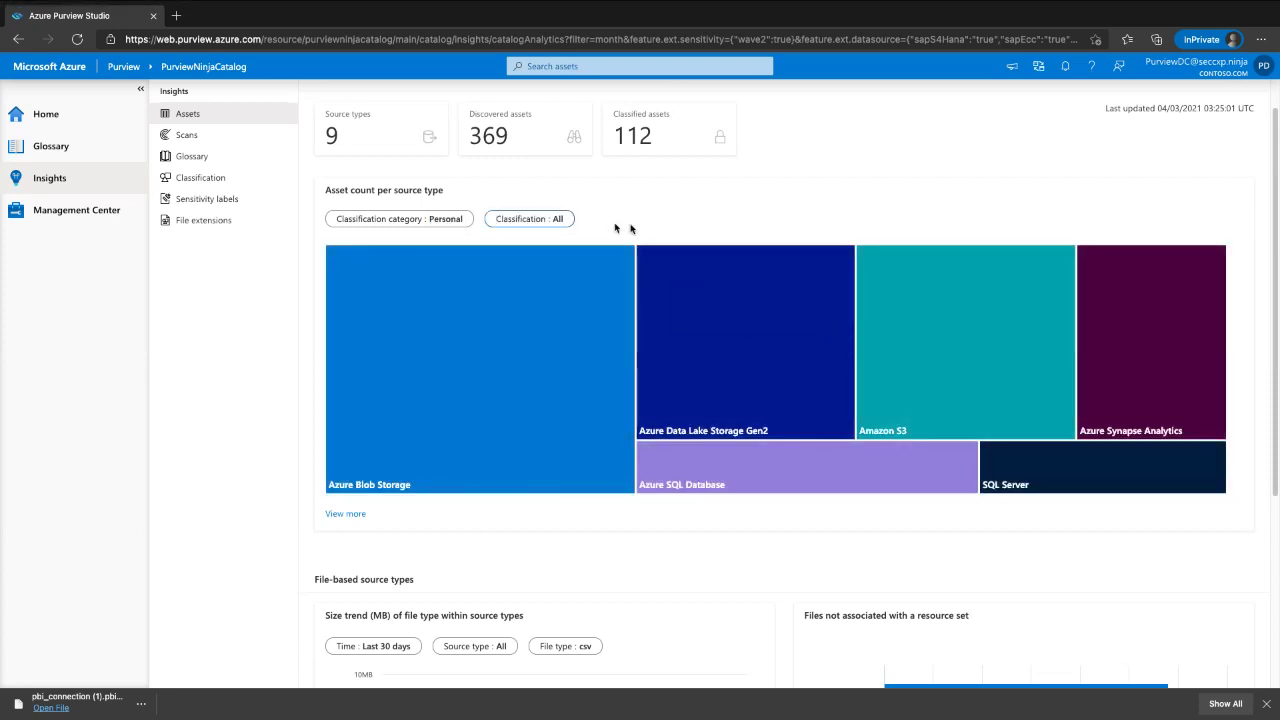
left_click(543, 222)
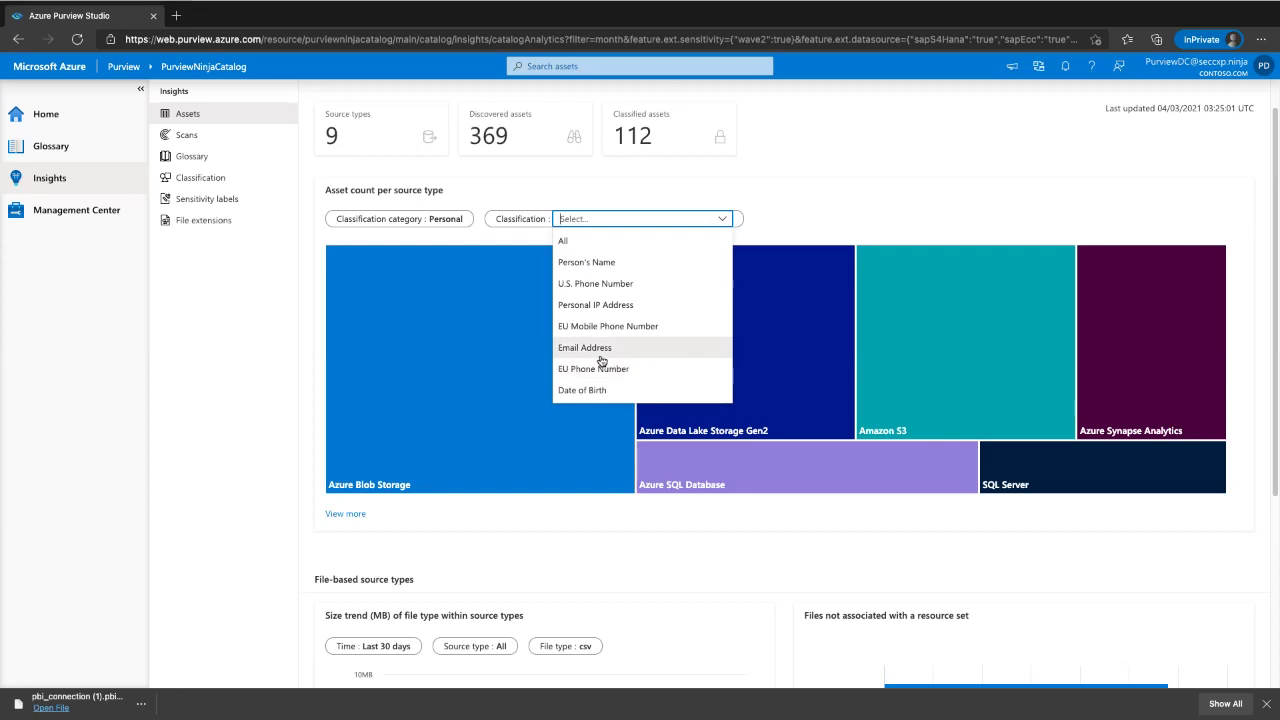
left_click(609, 263)
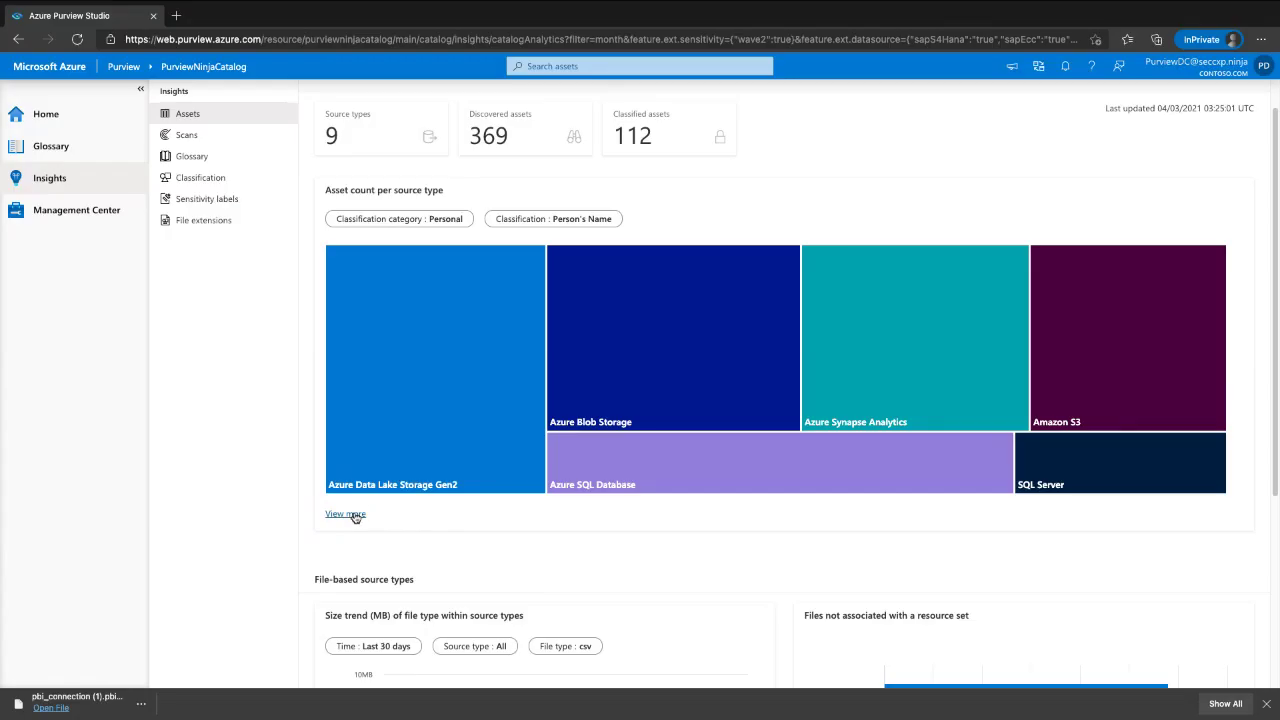
left_click(355, 515)
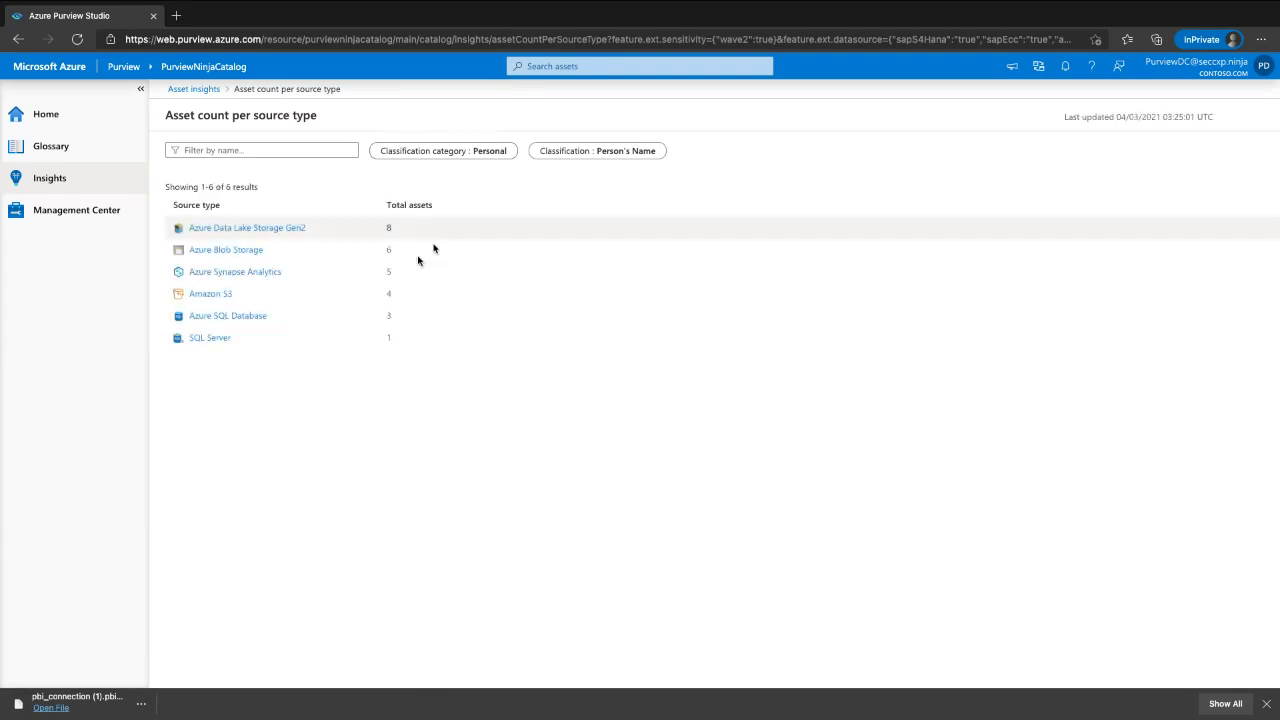
left_click(296, 233)
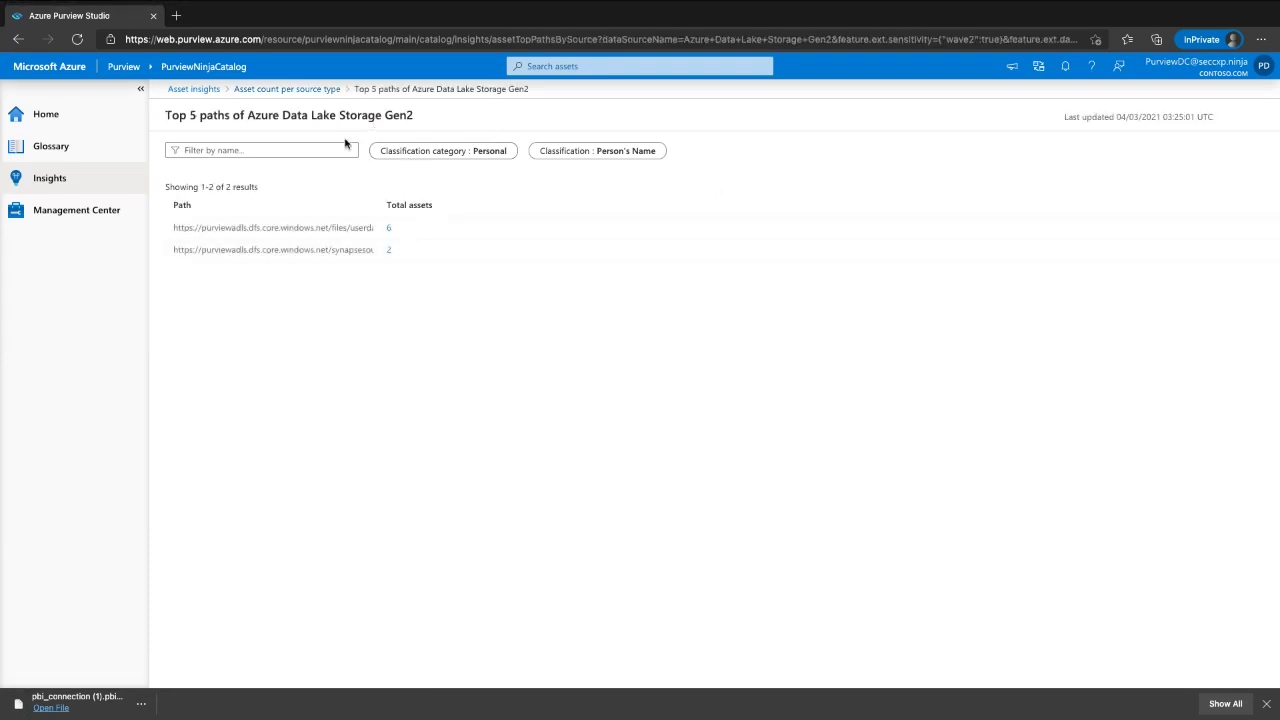
- Review the scan insights and the glossary insights, including terms without assets
left_click(185, 89)
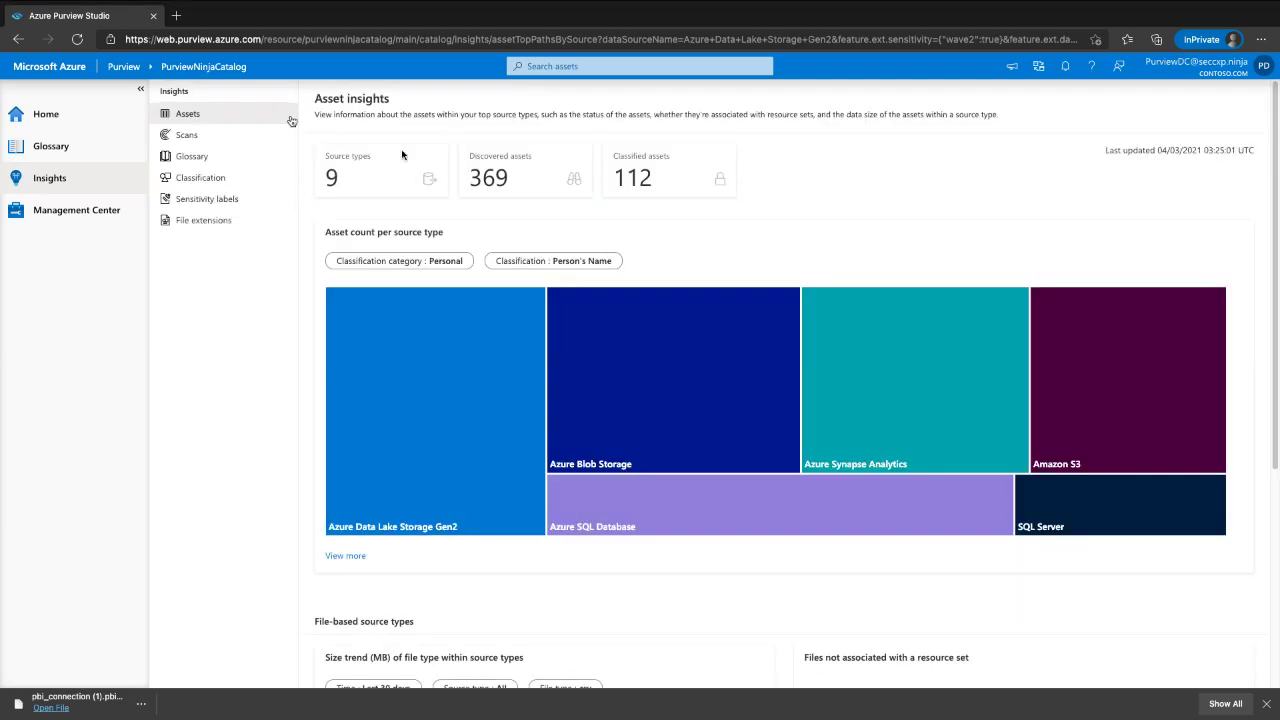
left_click(240, 132)
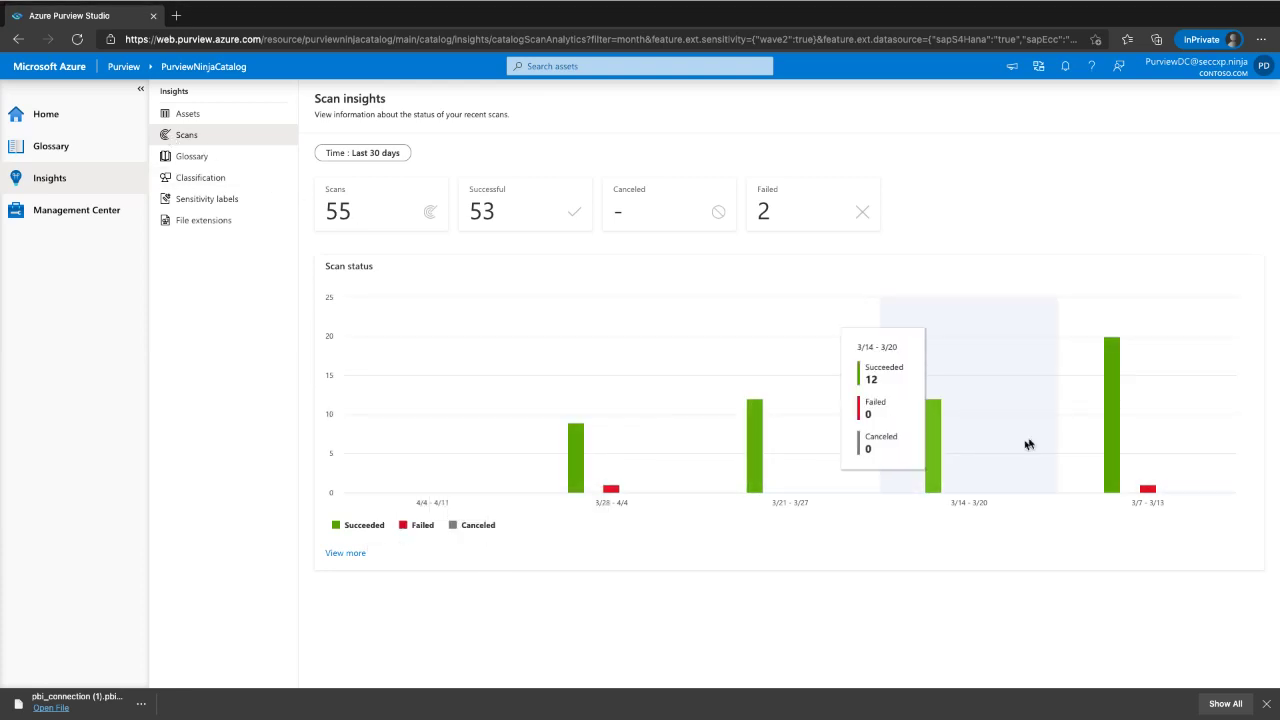
left_click(191, 156)
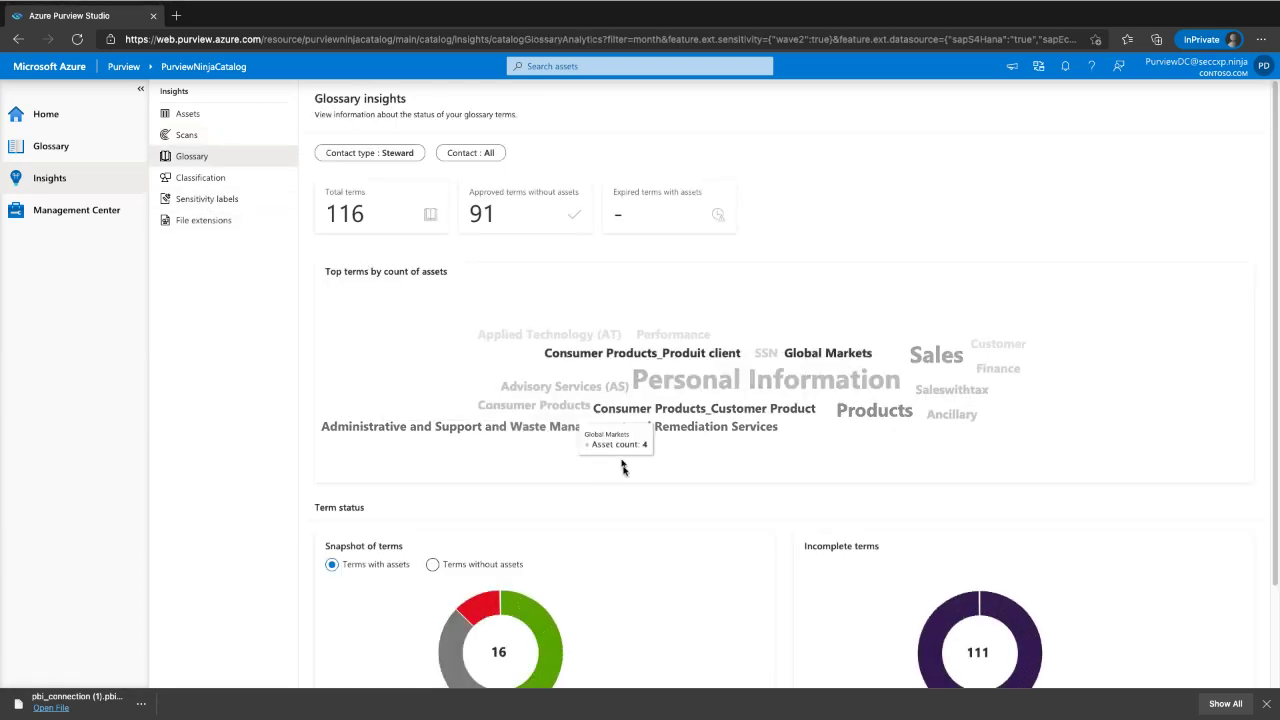
scroll(400, 410, "down", 2)
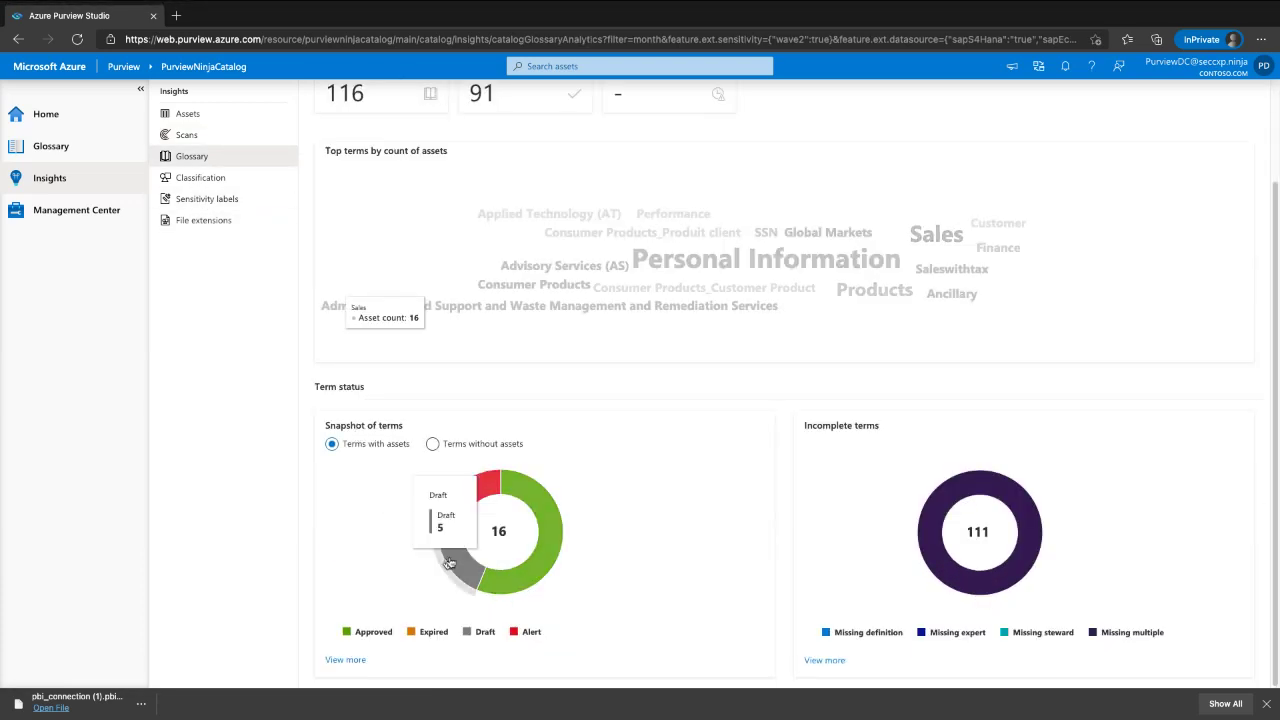
left_click(433, 444)
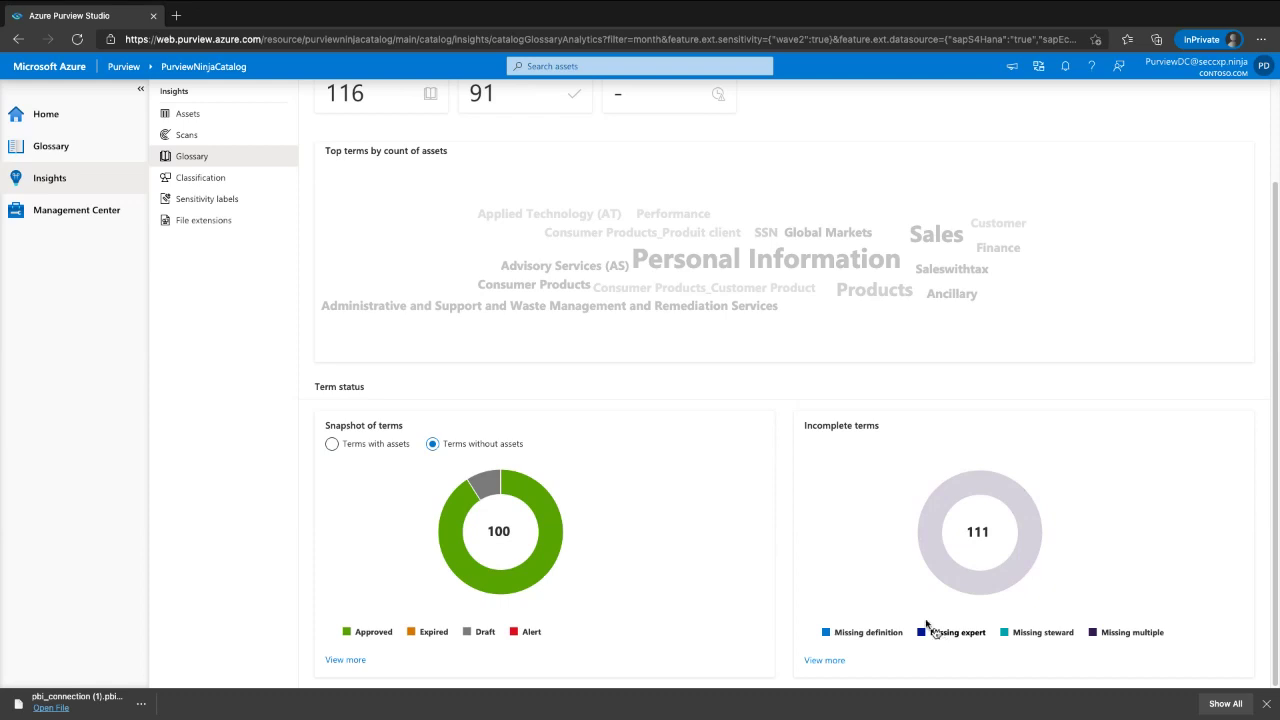
- Review the classification insights report
left_click(249, 186)
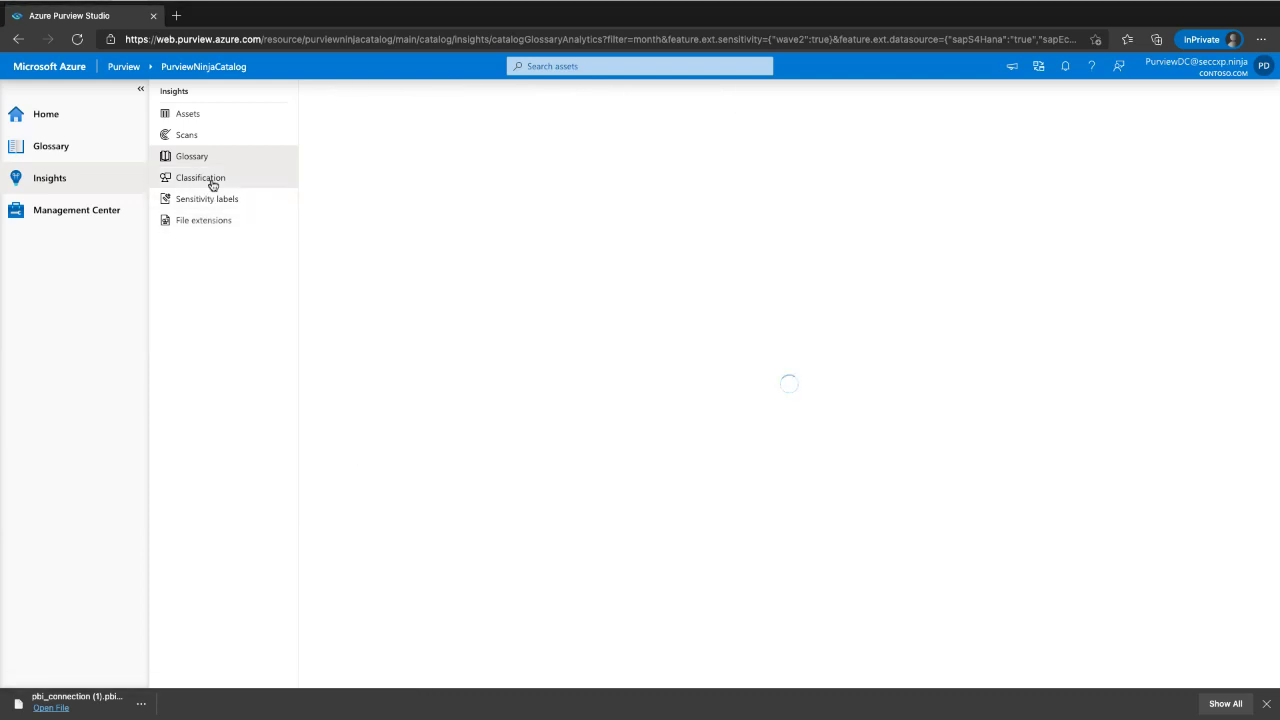
left_click(212, 186)
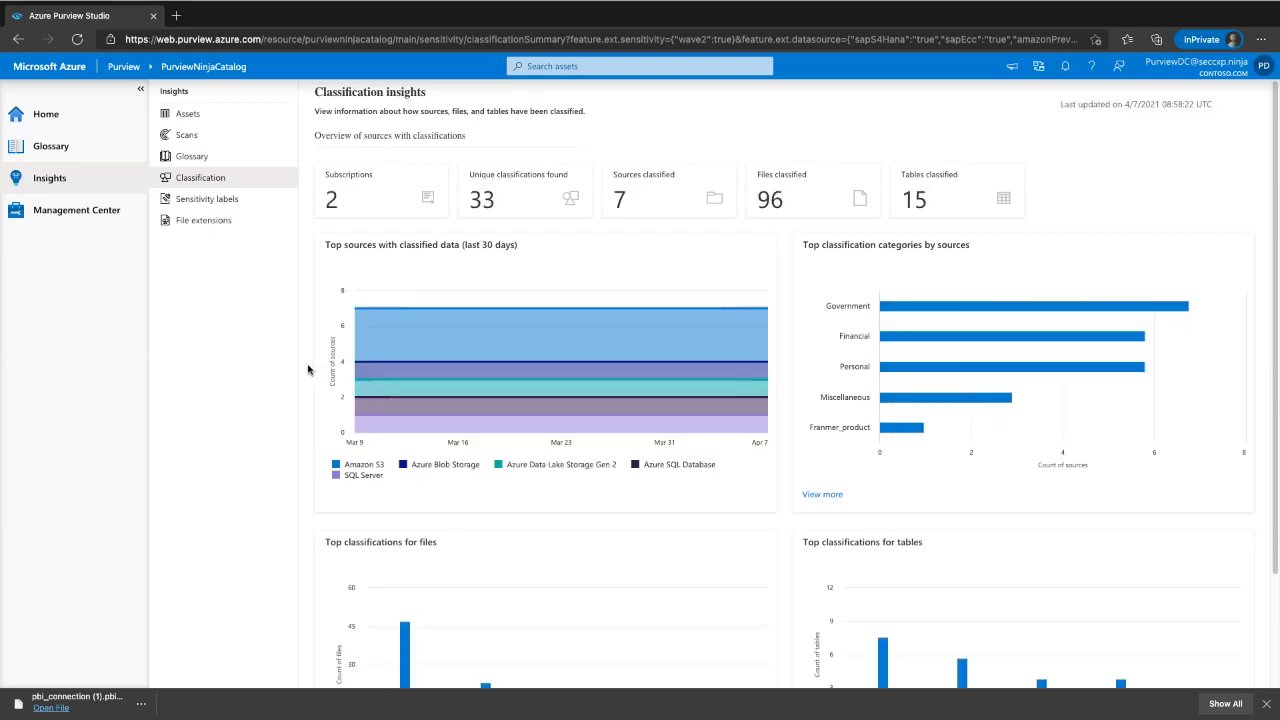
scroll(820, 508, "down", 2)
scroll(821, 522, "up", 2)
left_click(824, 495)
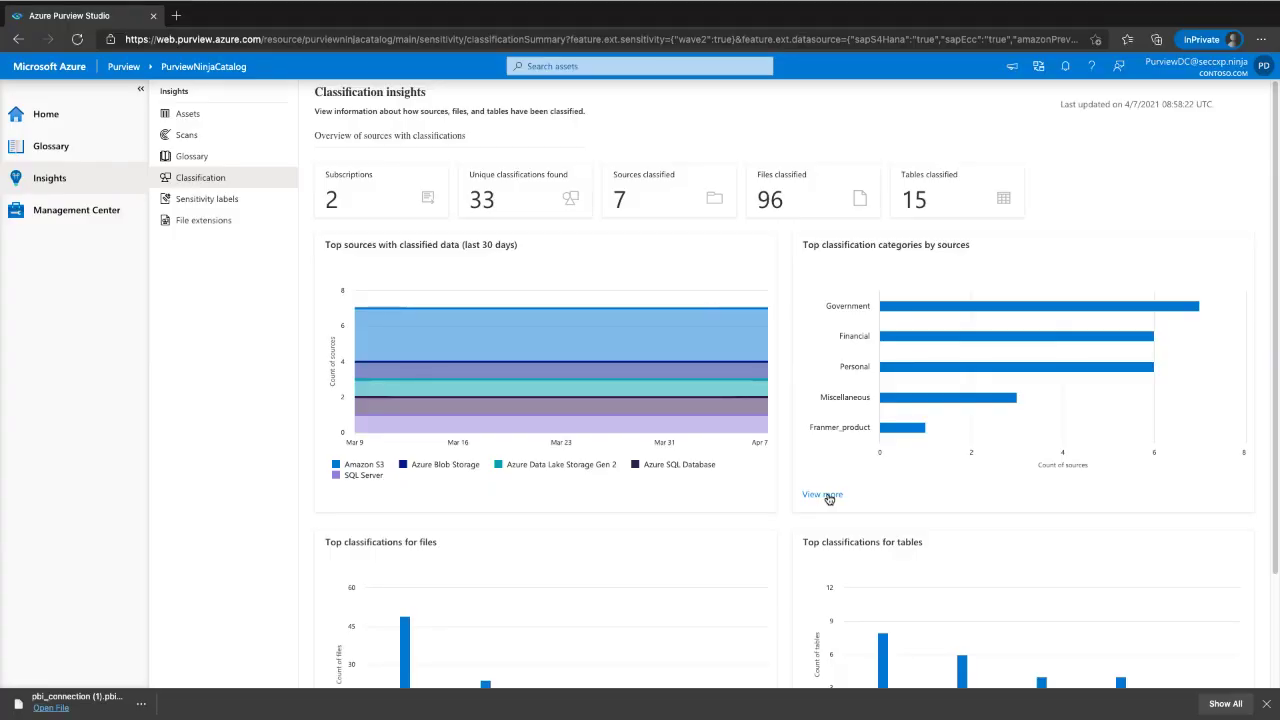
- Review the sensitivity label and file extension insights, then go to Management Center
left_click(203, 205)
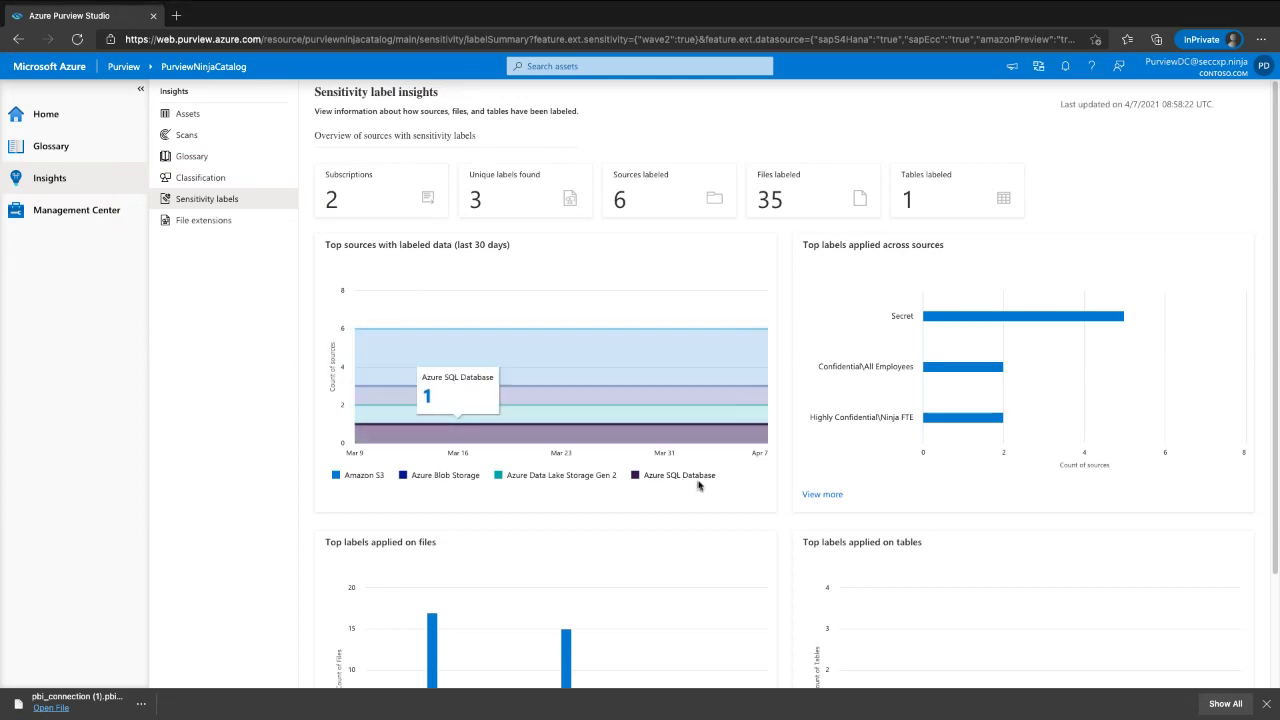
scroll(957, 349, "down", 1)
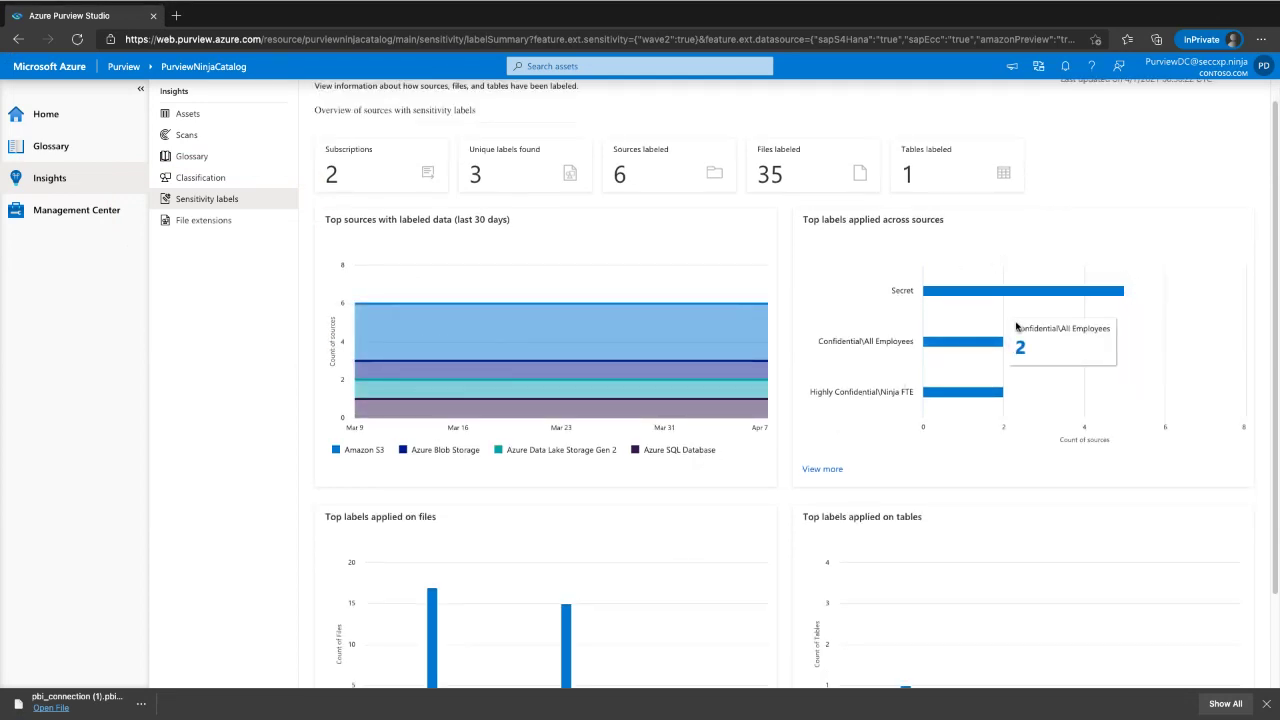
scroll(720, 506, "down", 3)
scroll(714, 512, "up", 5)
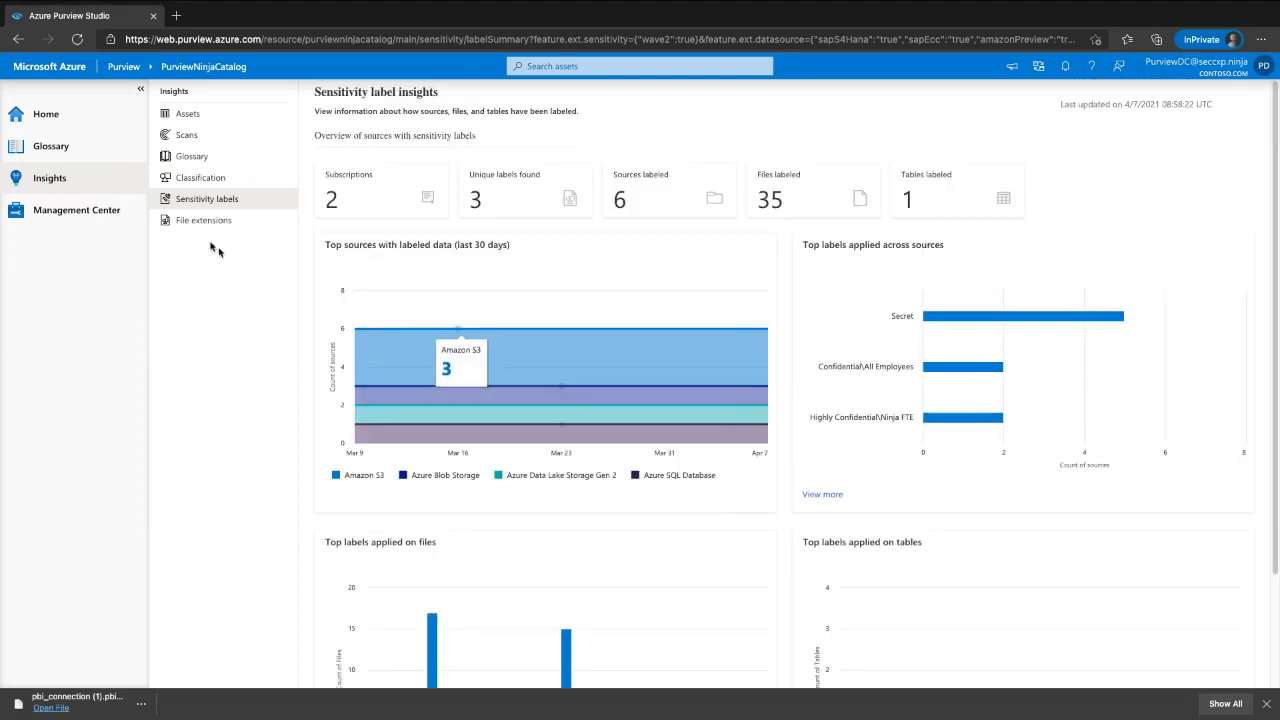
left_click(215, 221)
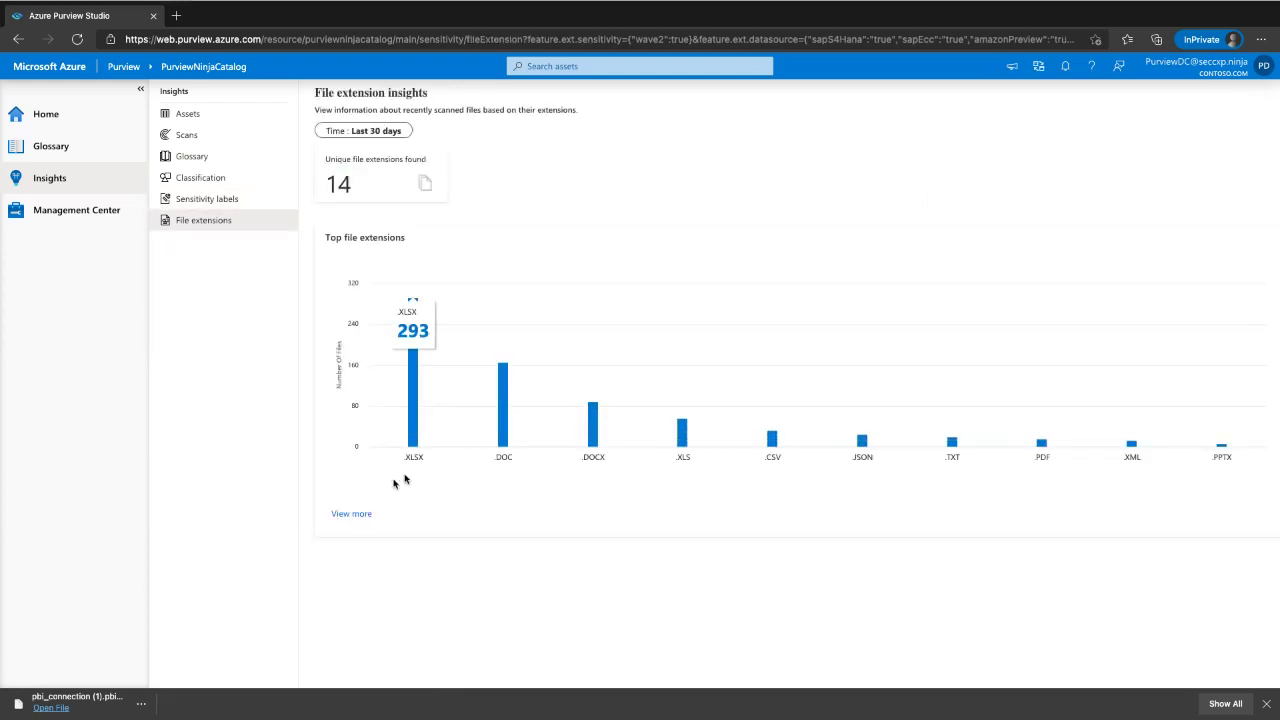
mouse_move(360, 522)
left_mouse_down()
mouse_move(1205, 357)
mouse_move(134, 406)
mouse_move(878, 546)
left_mouse_up()
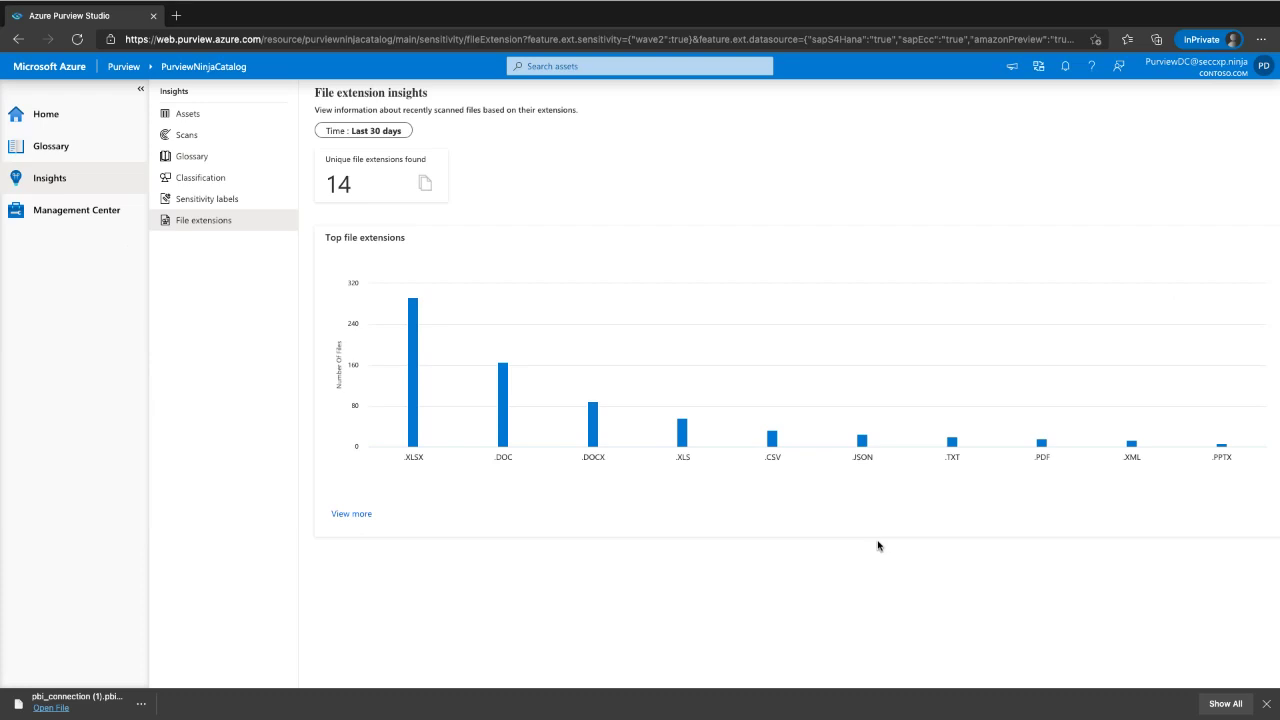
left_click(78, 212)
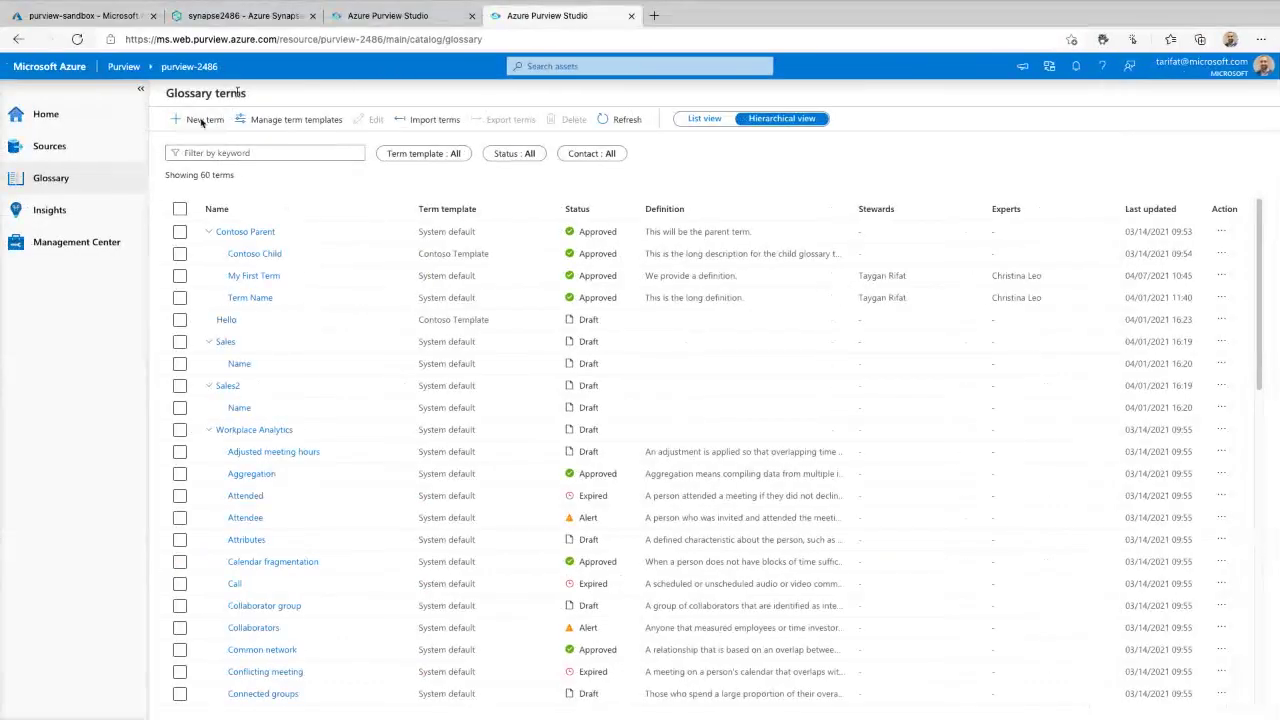
- Browse the system classifications in Management Center, then show the Custom list with WINE.TWITTER_HANDLE
left_click(338, 20)
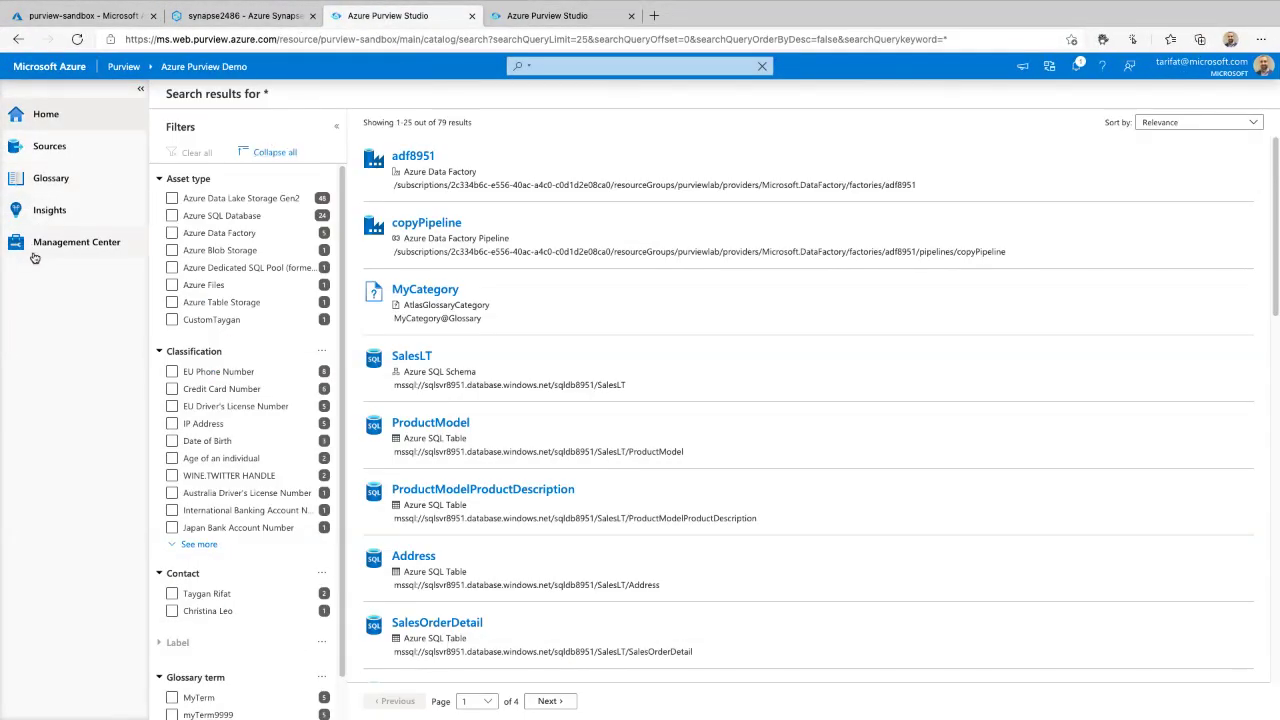
left_click(74, 247)
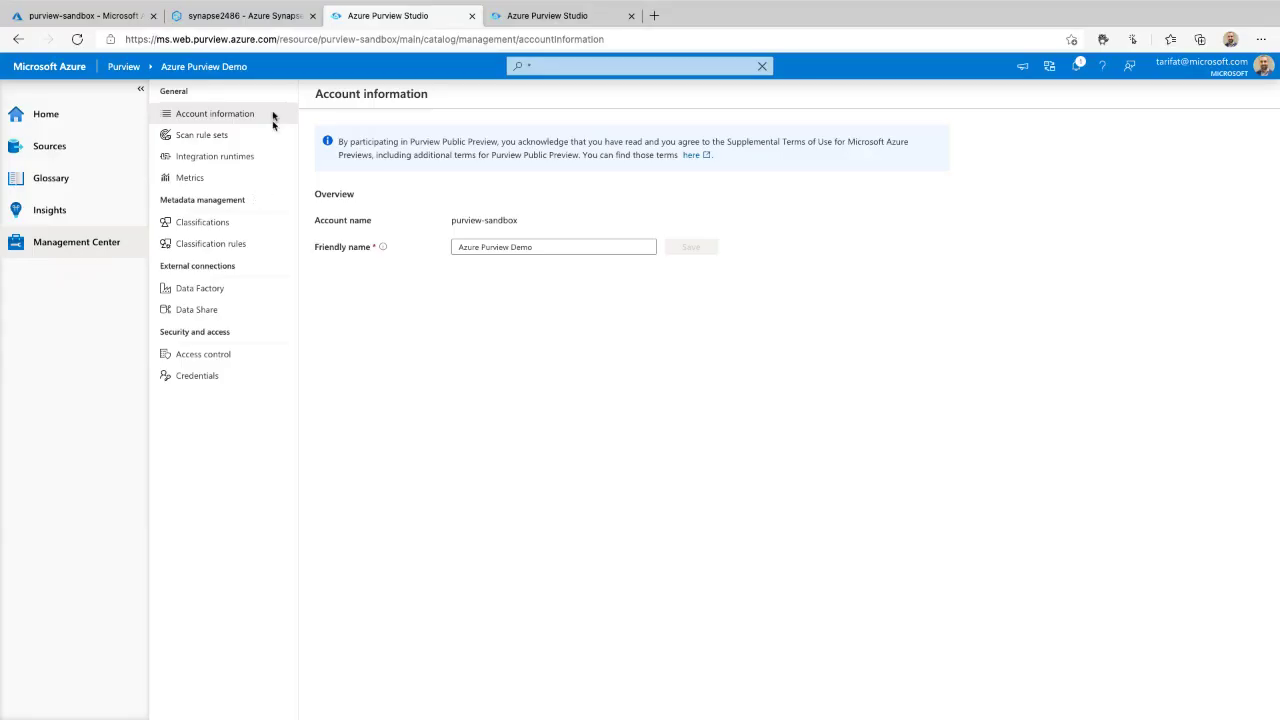
mouse_move(248, 73)
left_mouse_down()
mouse_move(122, 453)
mouse_move(225, 64)
left_mouse_up()
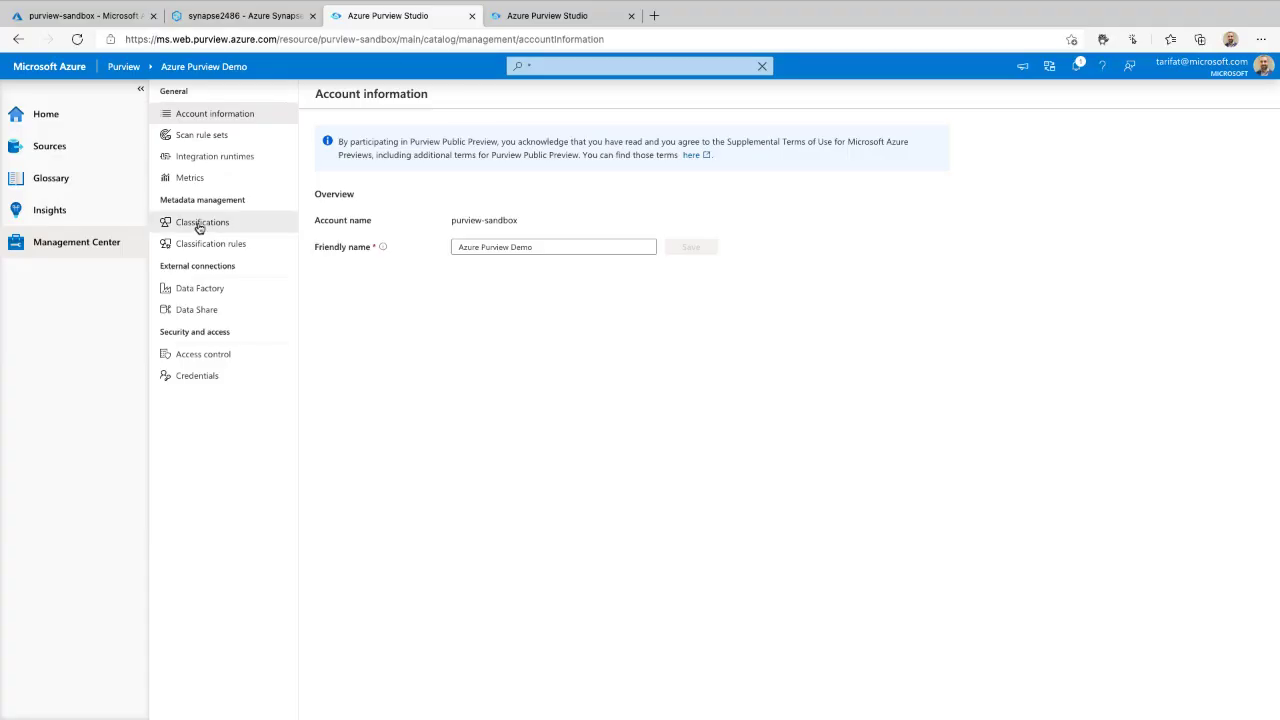
left_click(201, 223)
left_click_drag(900, 215, 930, 565)
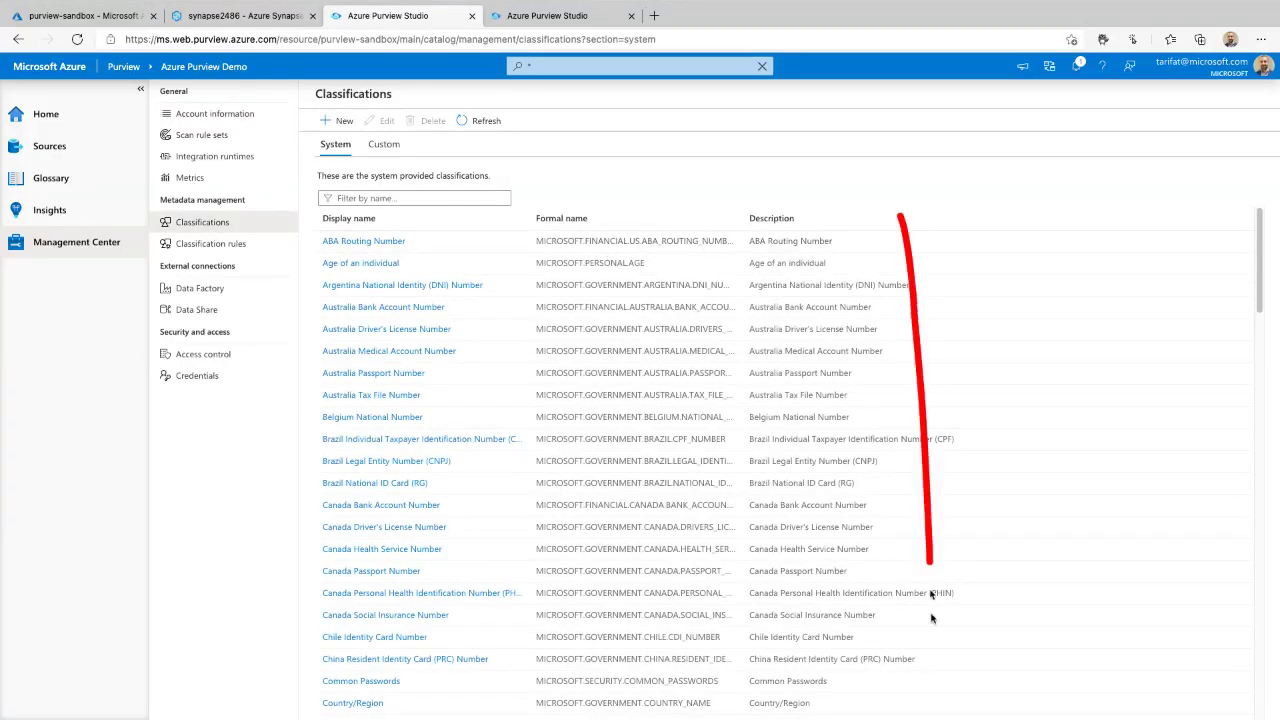
scroll(993, 636, "down", 20)
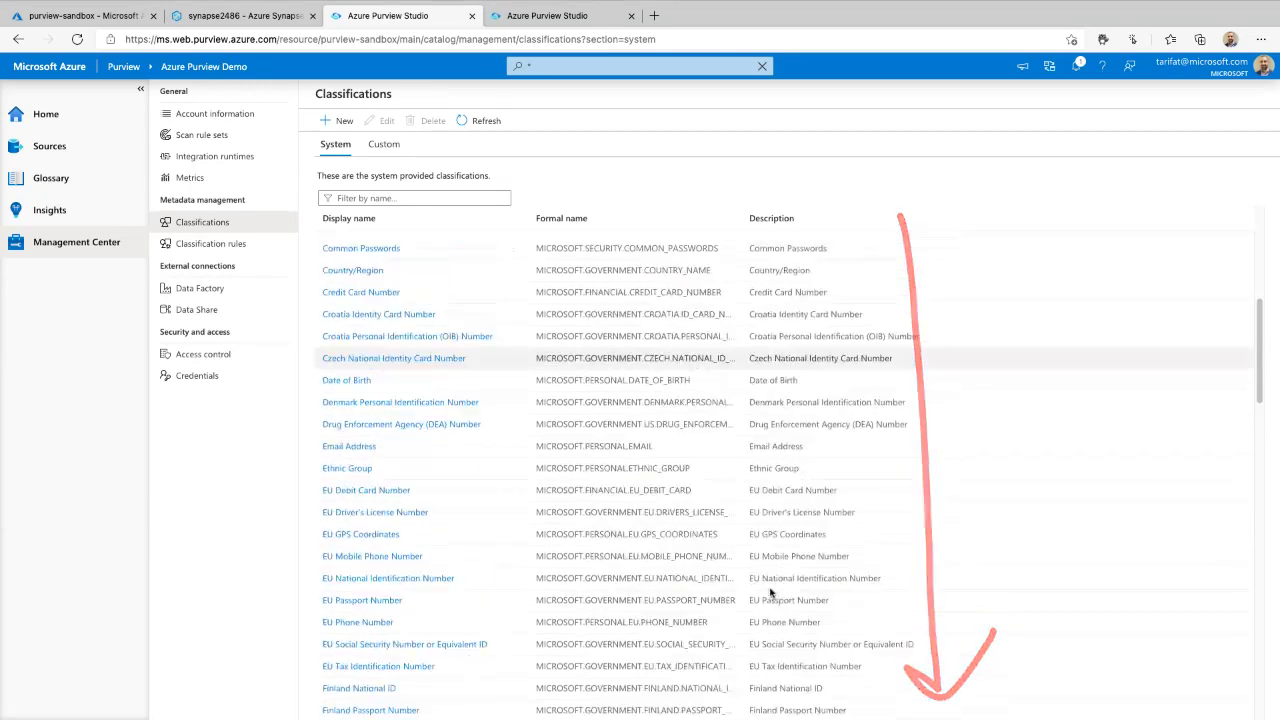
scroll(765, 592, "up", 20)
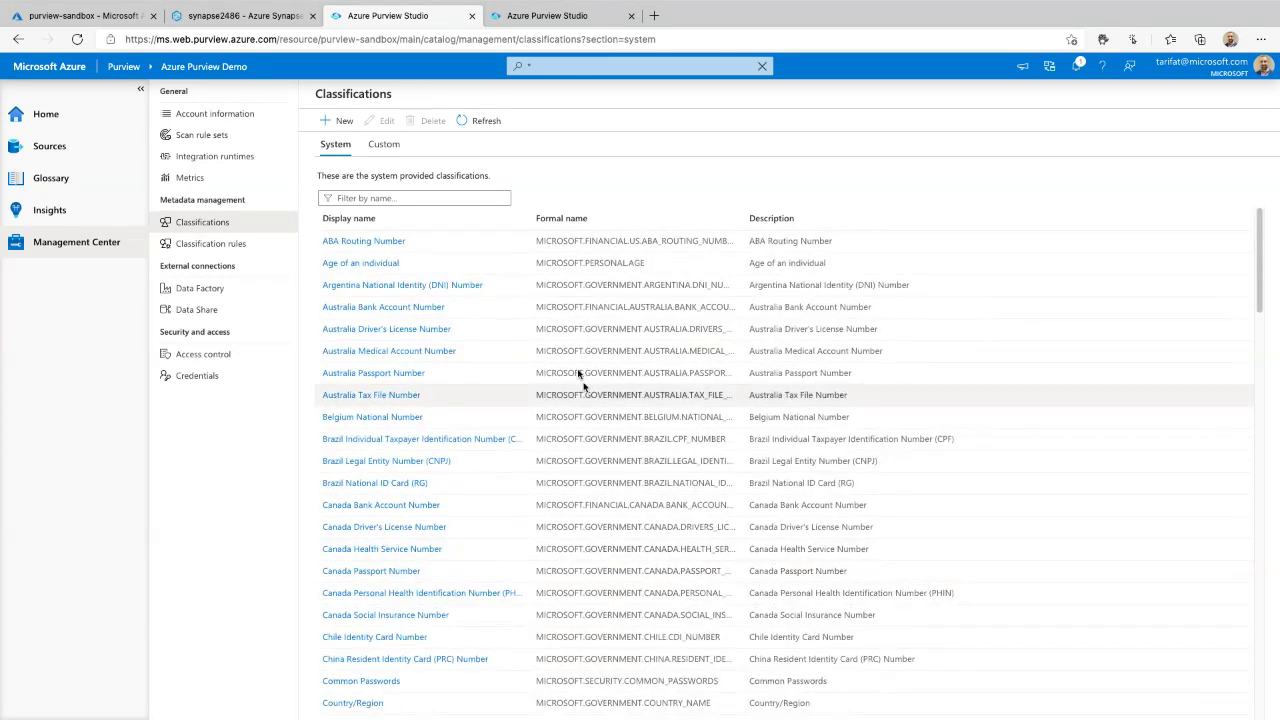
left_click(384, 144)
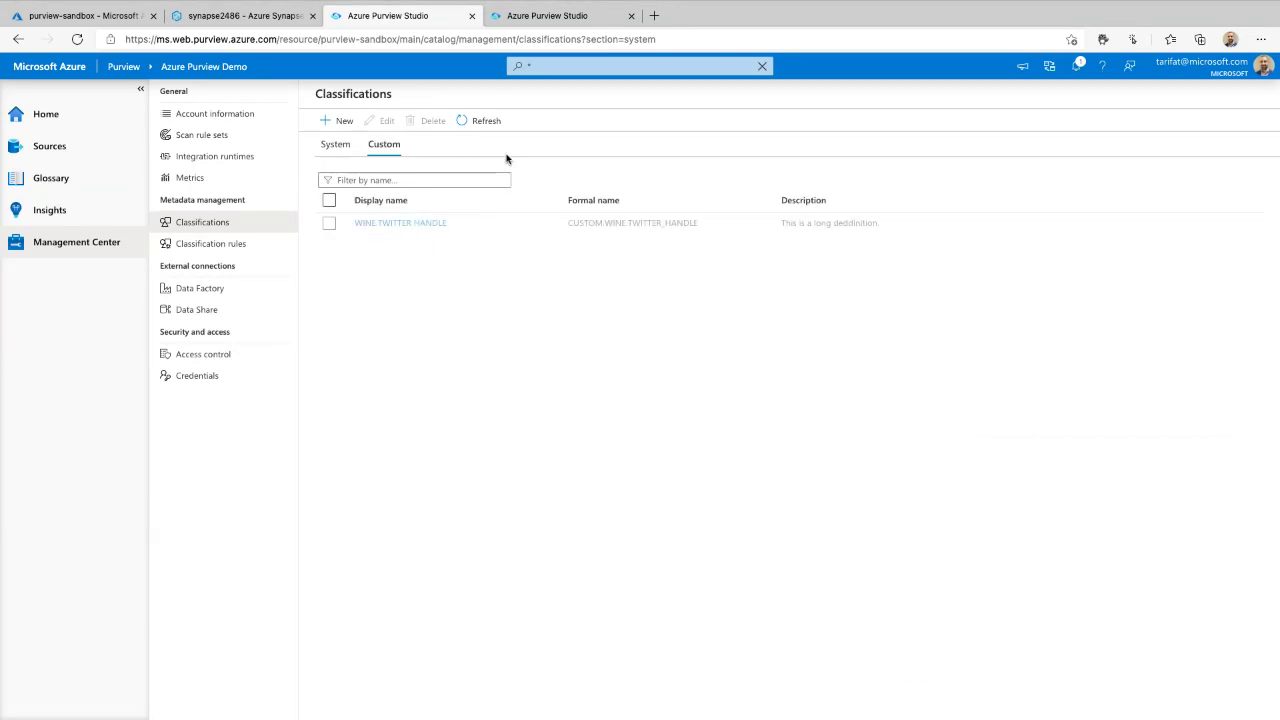
- Add a custom classification named with a person's prefix plus .Twitter_Handle
left_click(337, 120)
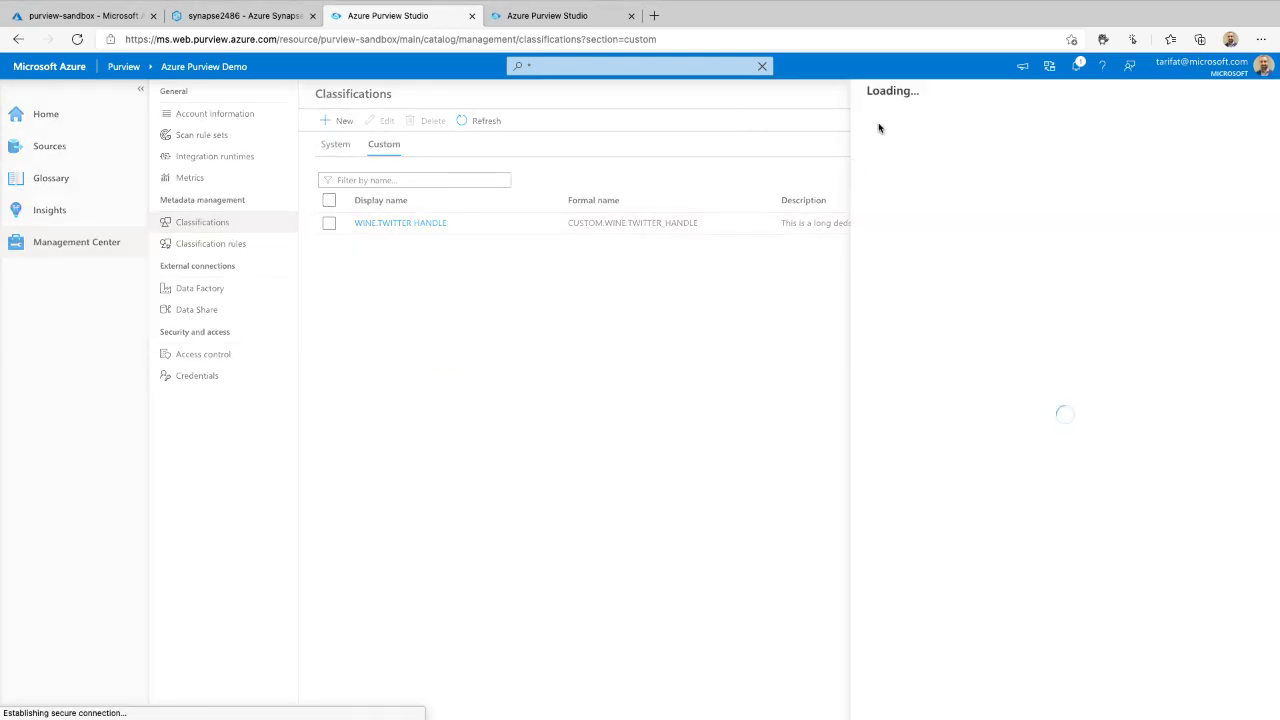
left_click(1030, 118)
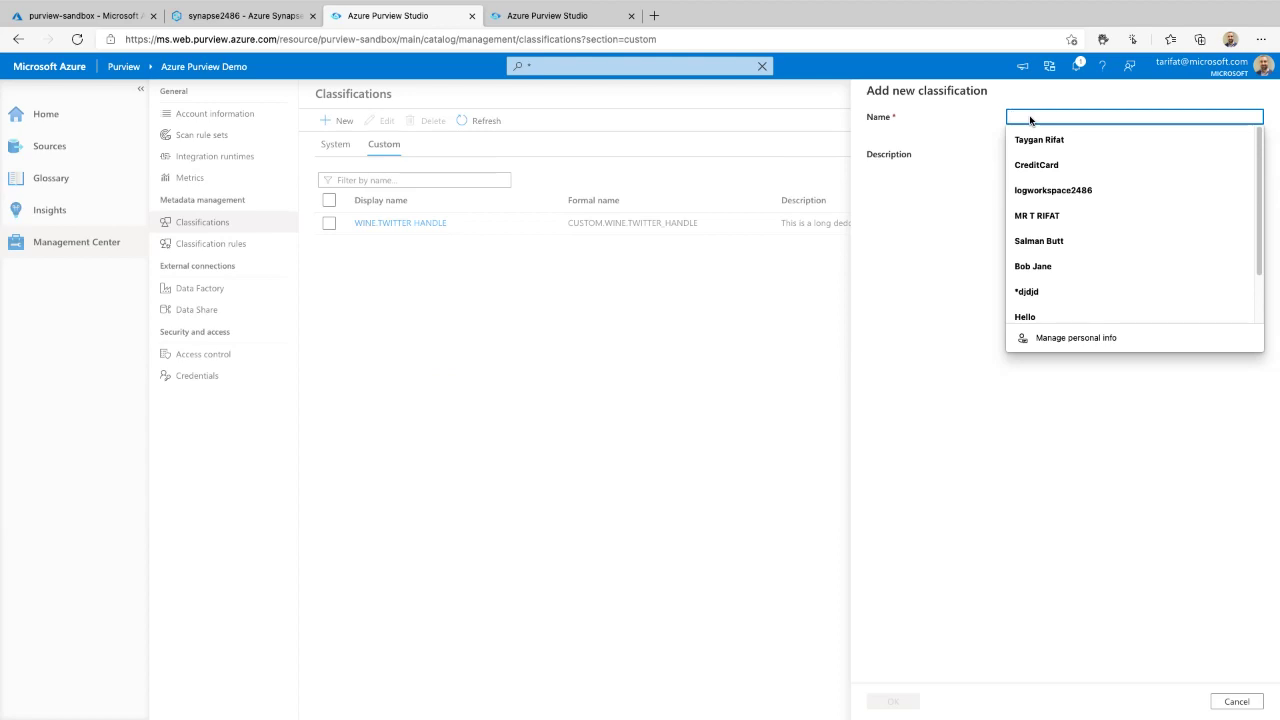
type("Taygan.Twitter_Handle")
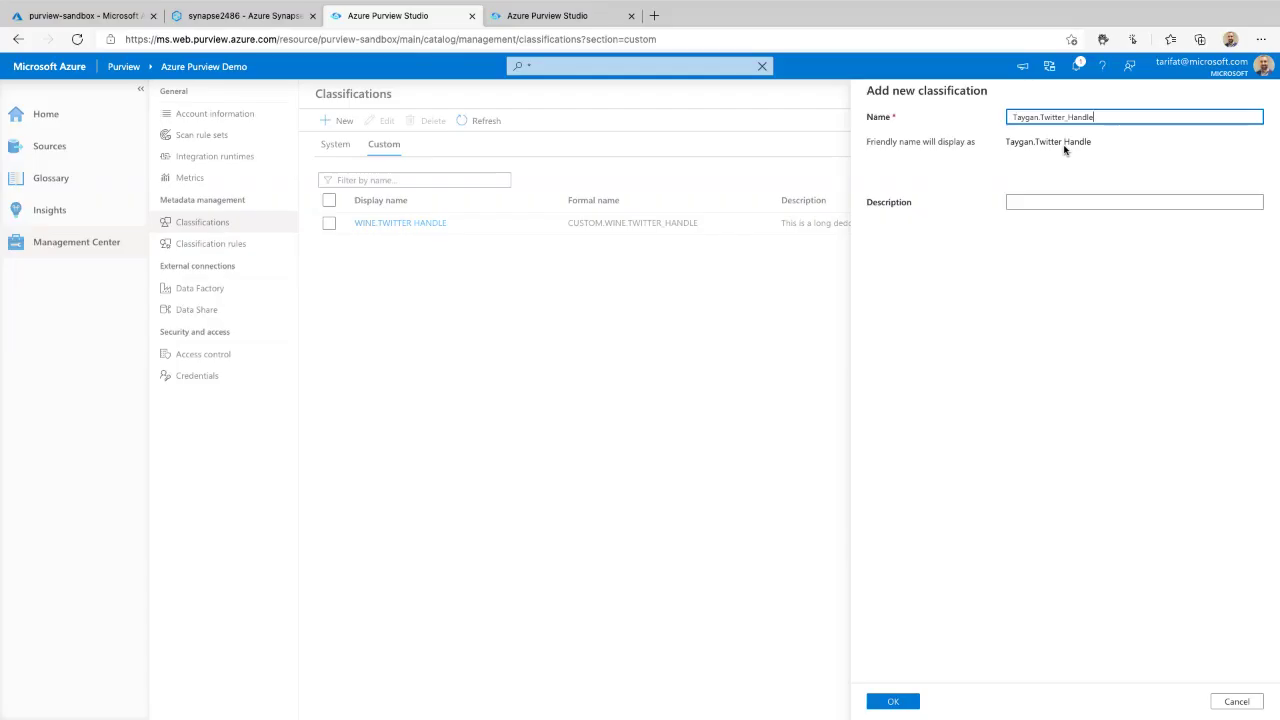
left_click(900, 700)
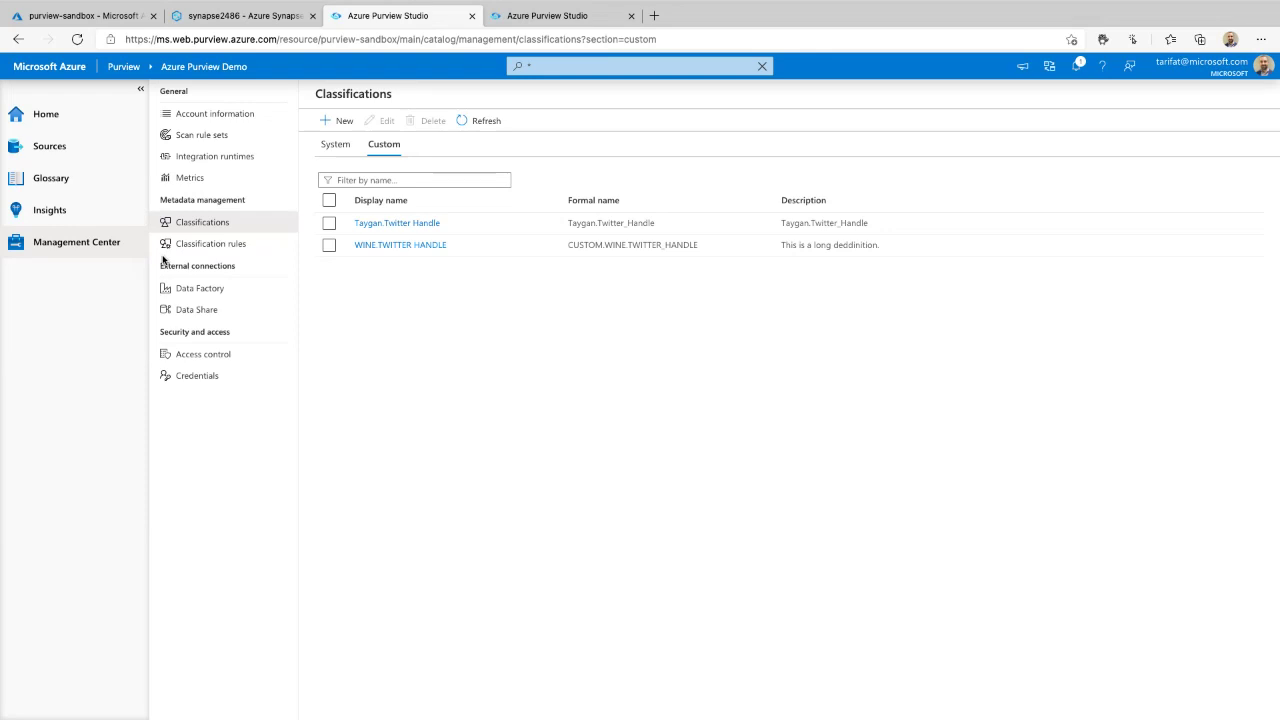
mouse_move(163, 260)
left_mouse_down()
mouse_move(169, 229)
mouse_move(258, 252)
mouse_move(343, 230)
left_mouse_up()
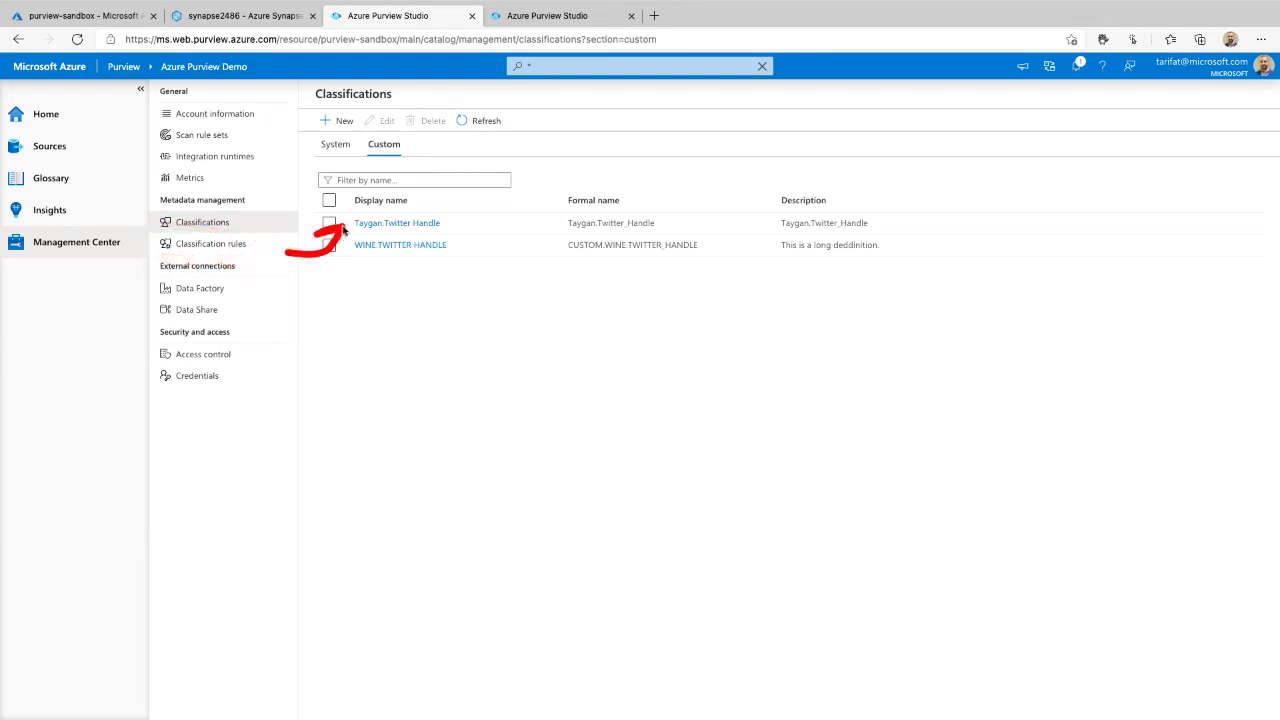
- Start a new custom classification rule named TwitterHandle, linked to the new Twitter handle classification
left_click(208, 247)
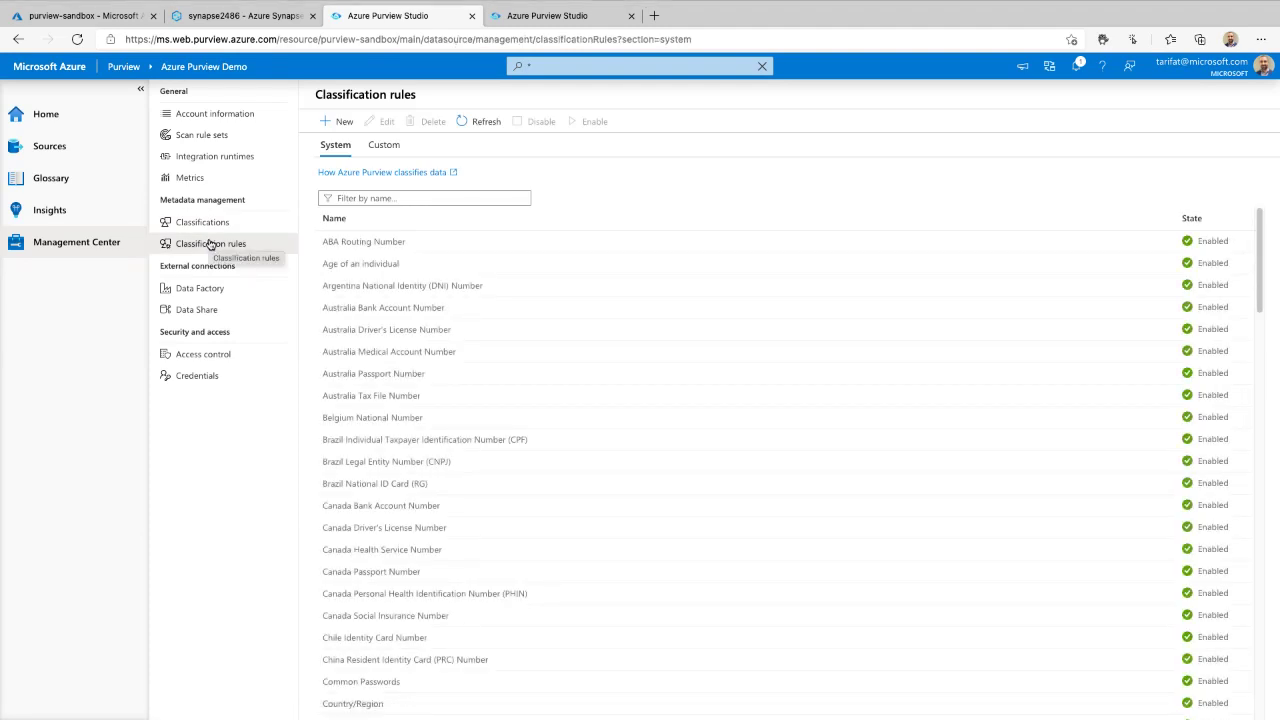
left_click(386, 150)
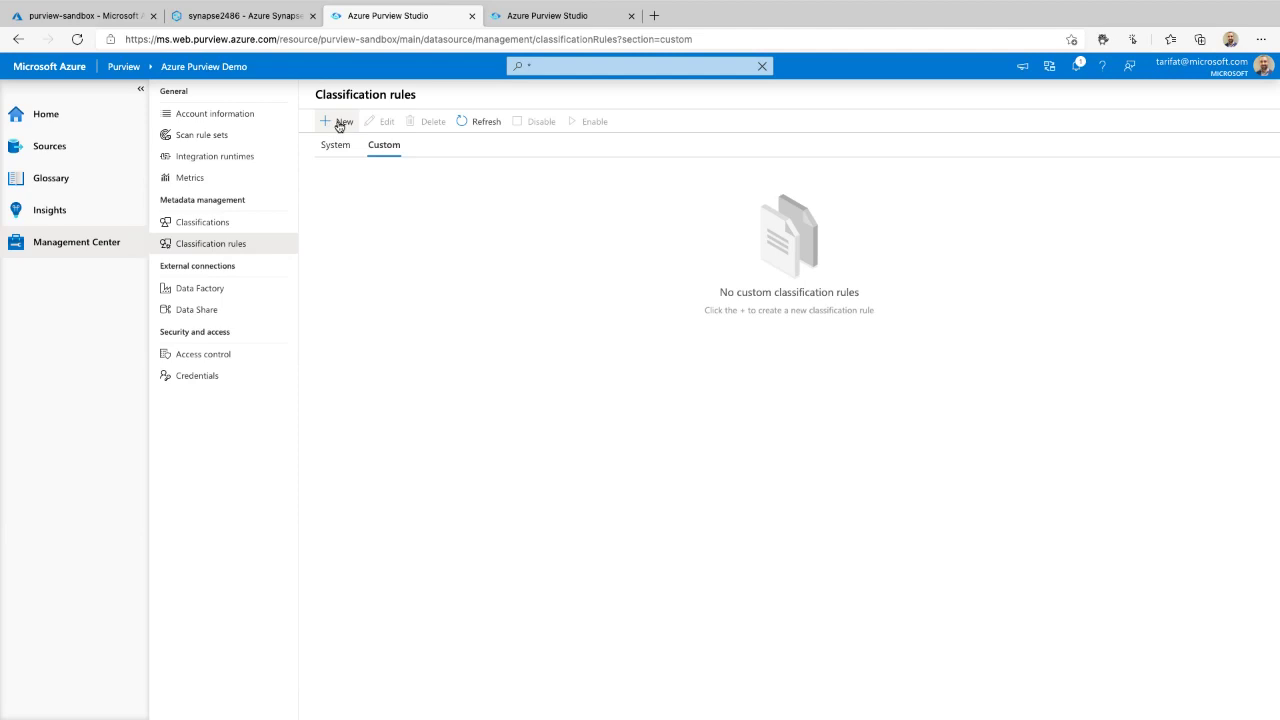
left_click(339, 122)
left_click(917, 131)
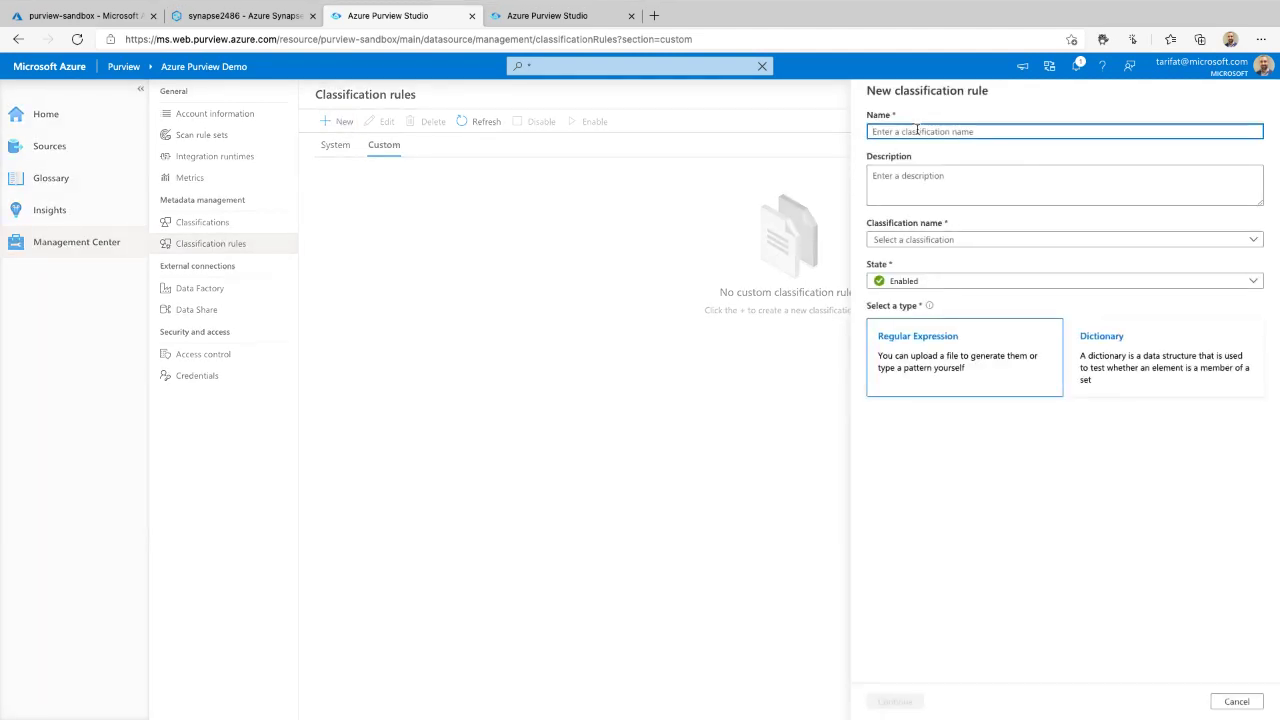
type("TwitterHandle")
left_click(938, 242)
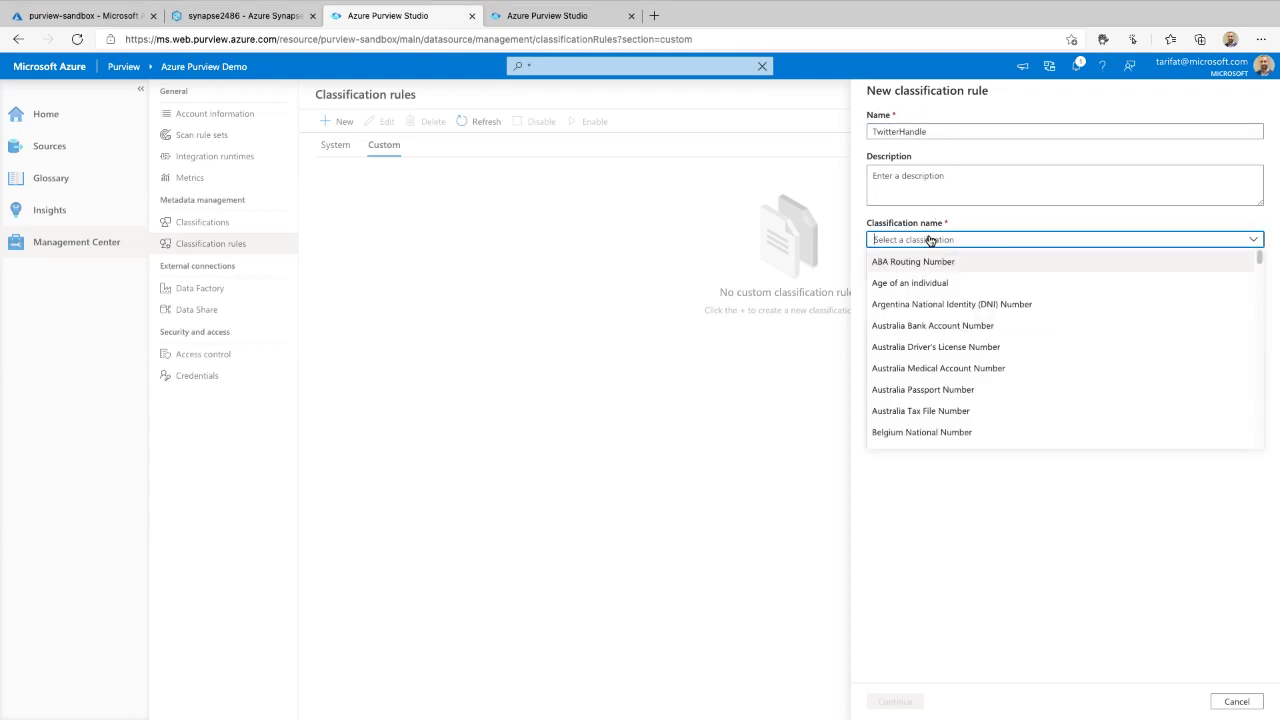
type("tw")
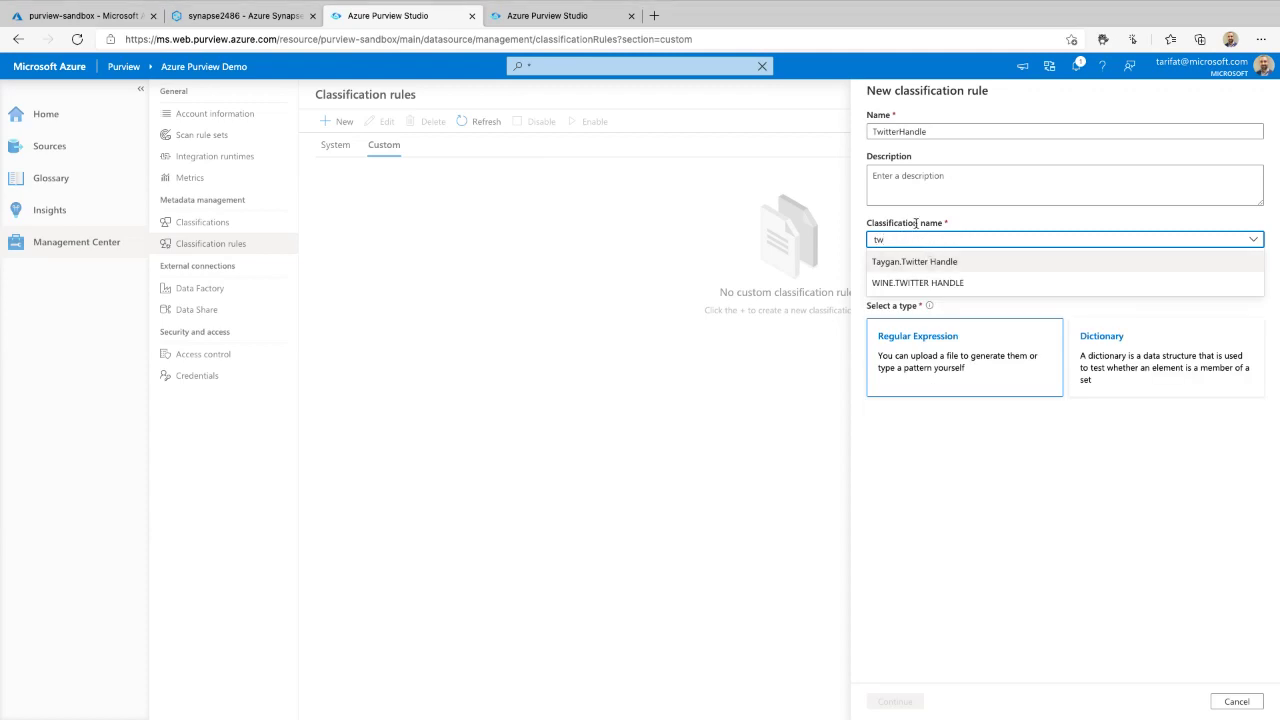
left_click(918, 263)
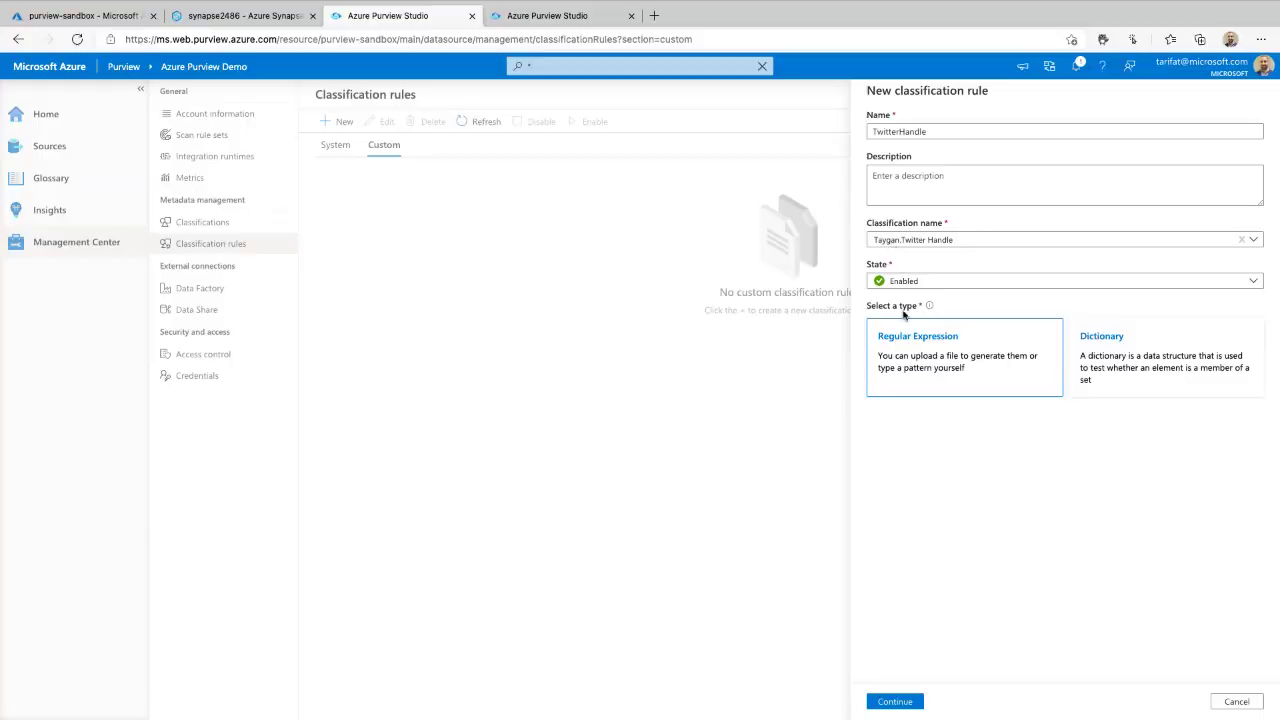
- Keep the rule Enabled and, after trying Dictionary, make it a Regular Expression rule
left_click(903, 283)
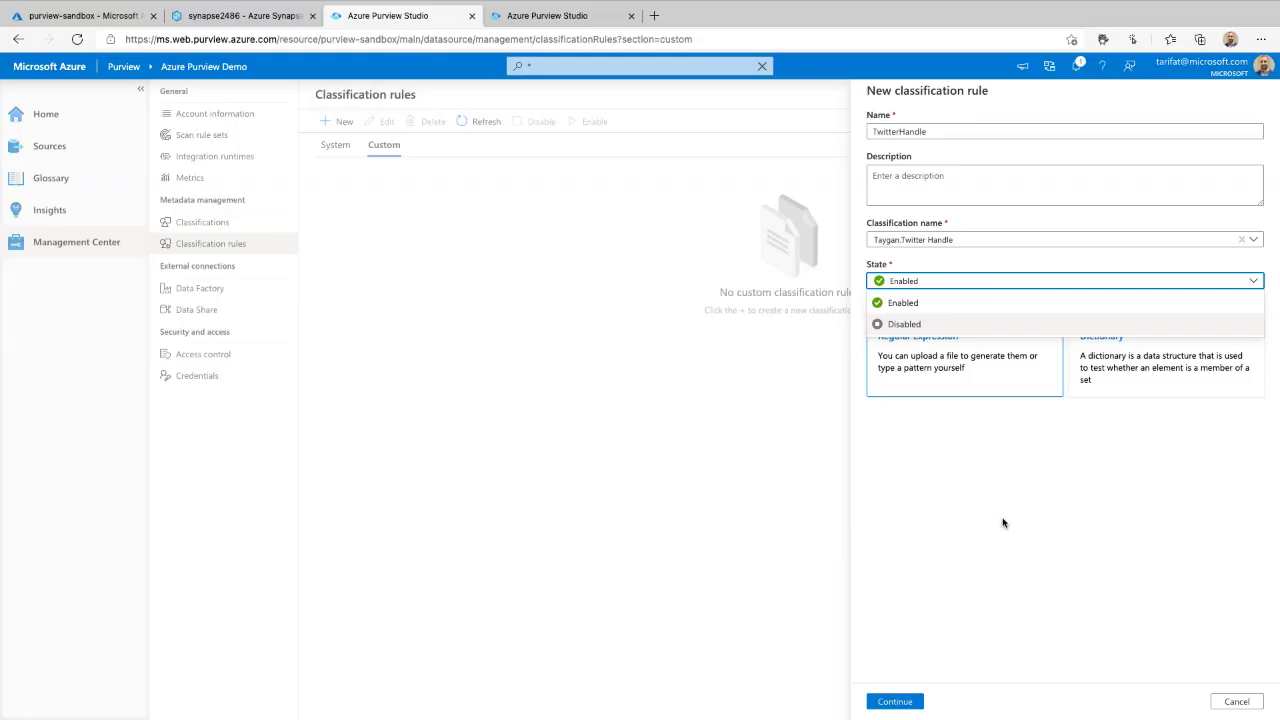
left_click(1003, 522)
left_click_drag(1070, 256, 1068, 546)
mouse_move(1025, 424)
left_mouse_down()
mouse_move(880, 434)
mouse_move(920, 458)
left_mouse_up()
mouse_move(1126, 424)
left_mouse_down()
mouse_move(1250, 398)
mouse_move(1190, 428)
left_mouse_up()
left_click(1123, 358)
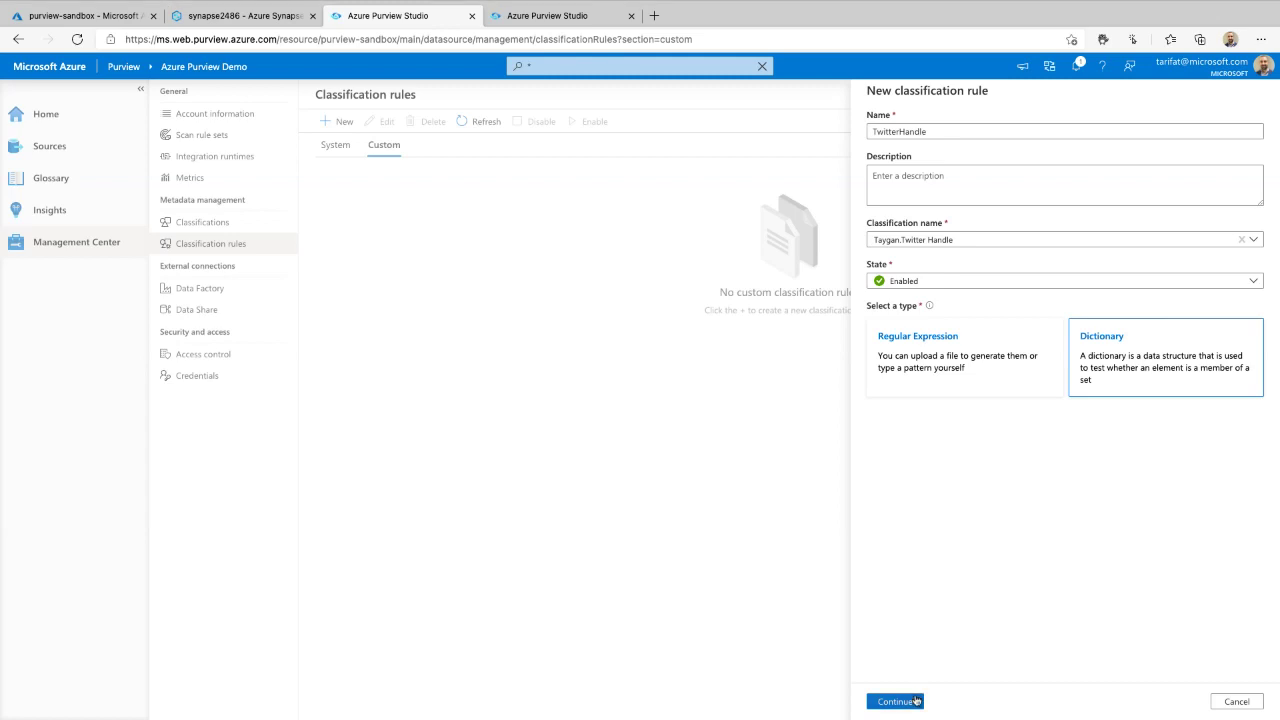
left_click(919, 699)
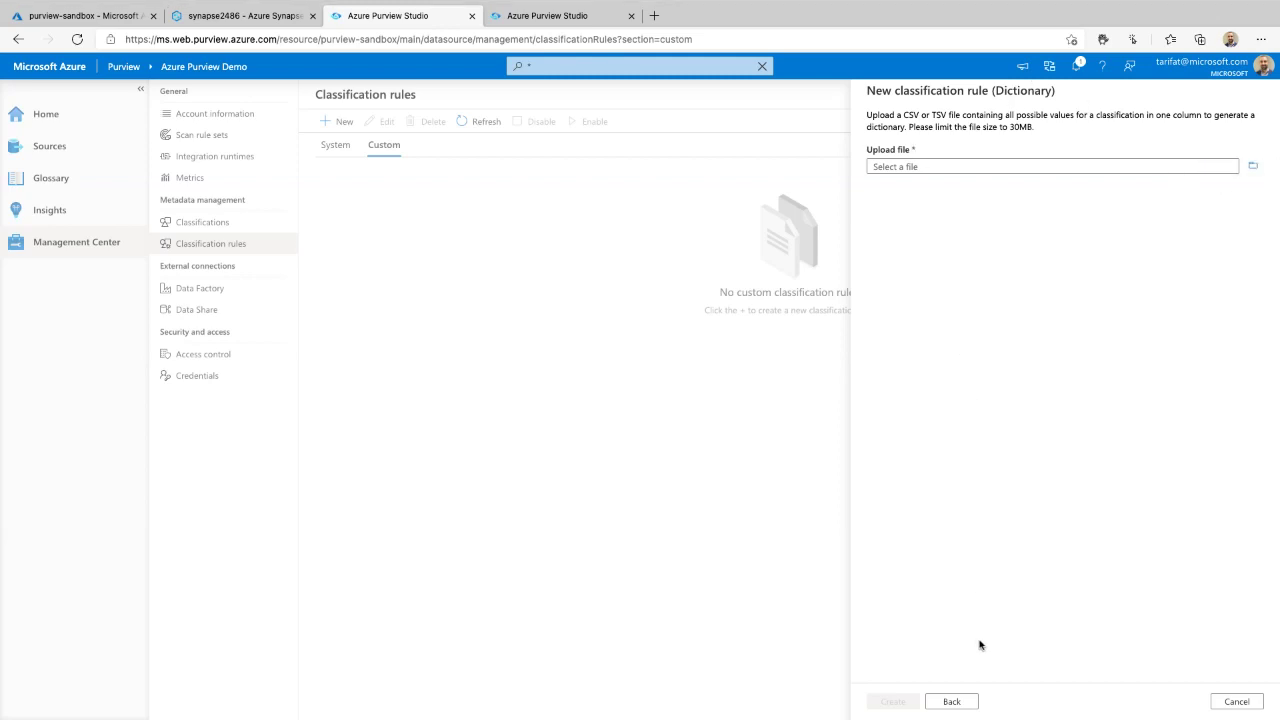
left_click(951, 701)
left_click(910, 345)
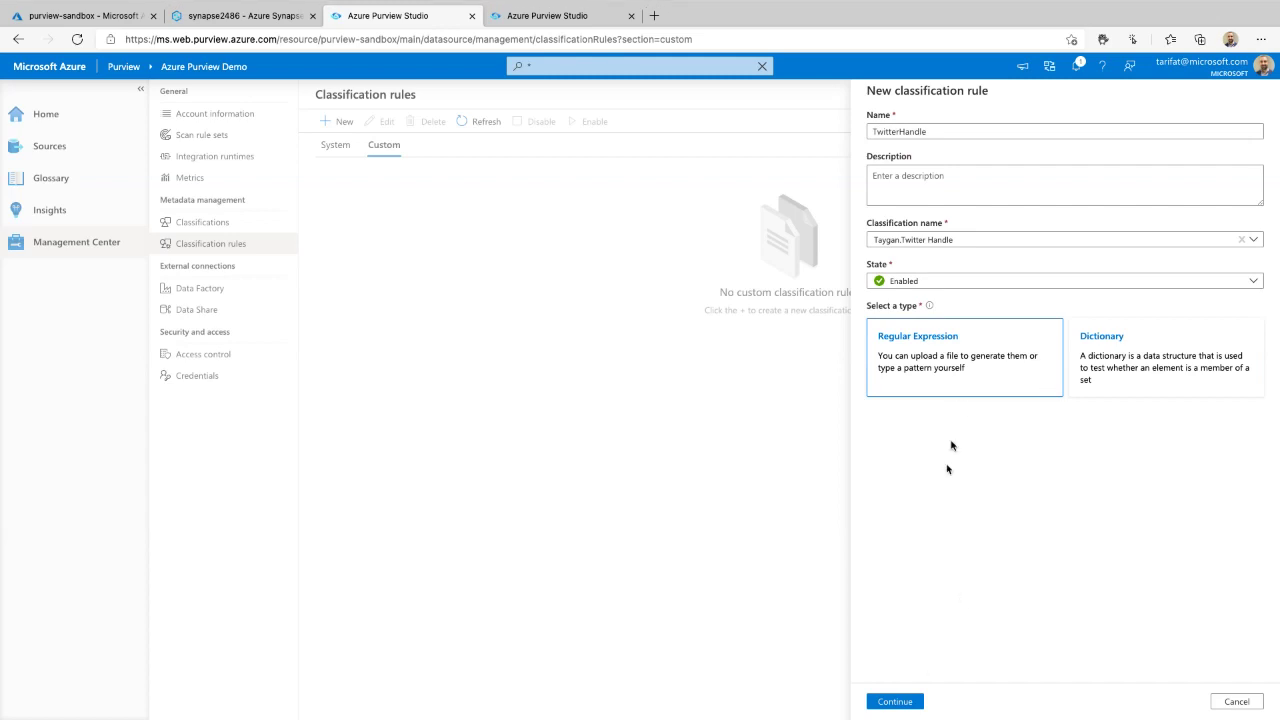
- Upload twitter_handles.csv to generate suggested patterns for its ID, Handle and URL columns
left_click(895, 701)
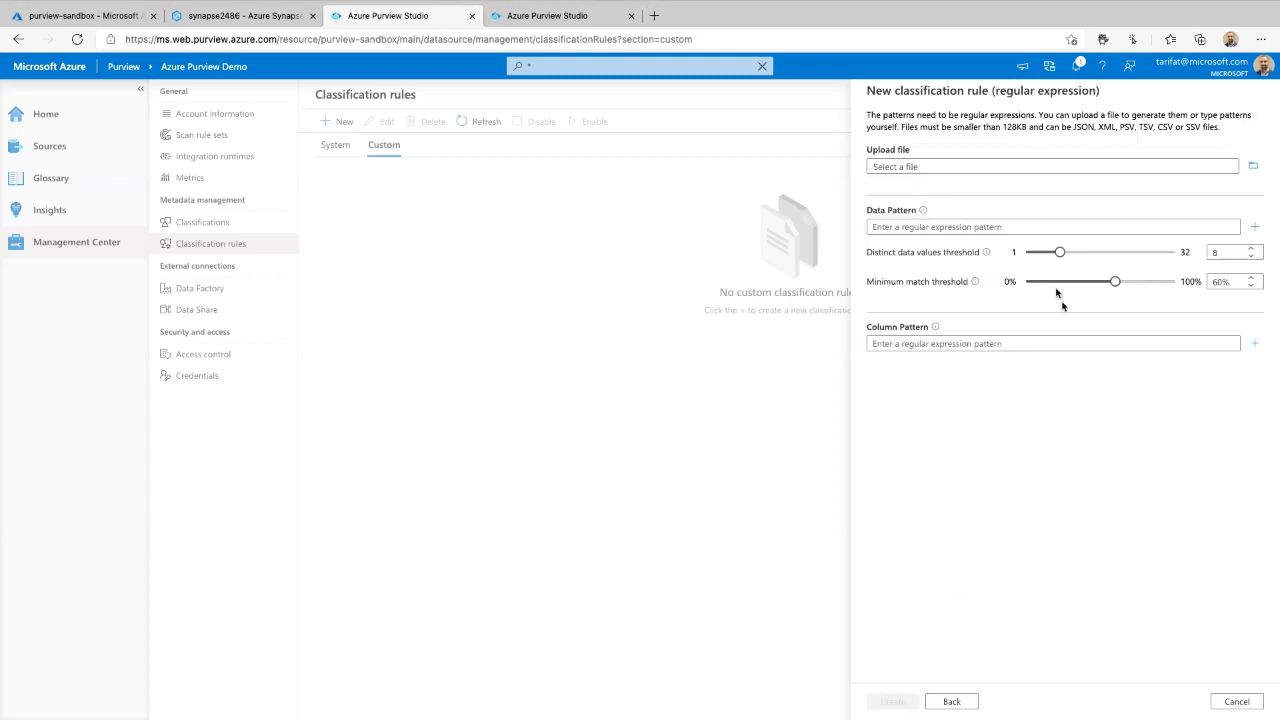
left_click(1249, 168)
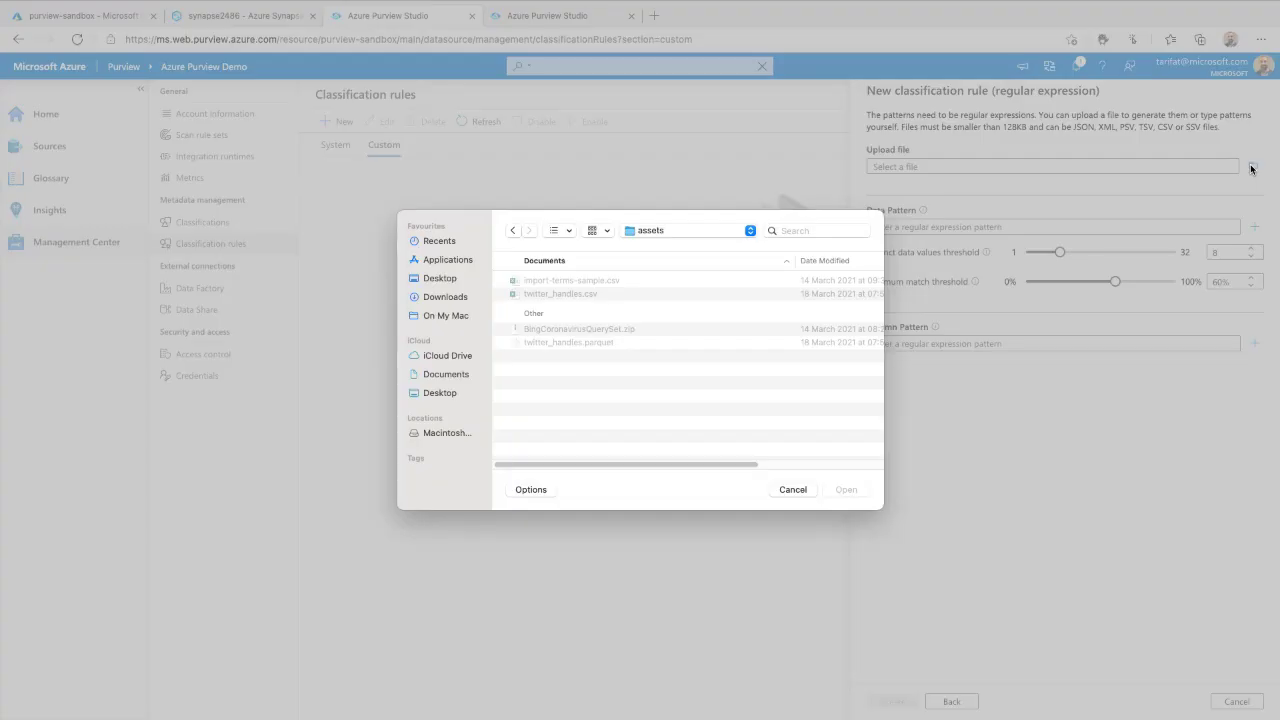
left_click(796, 492)
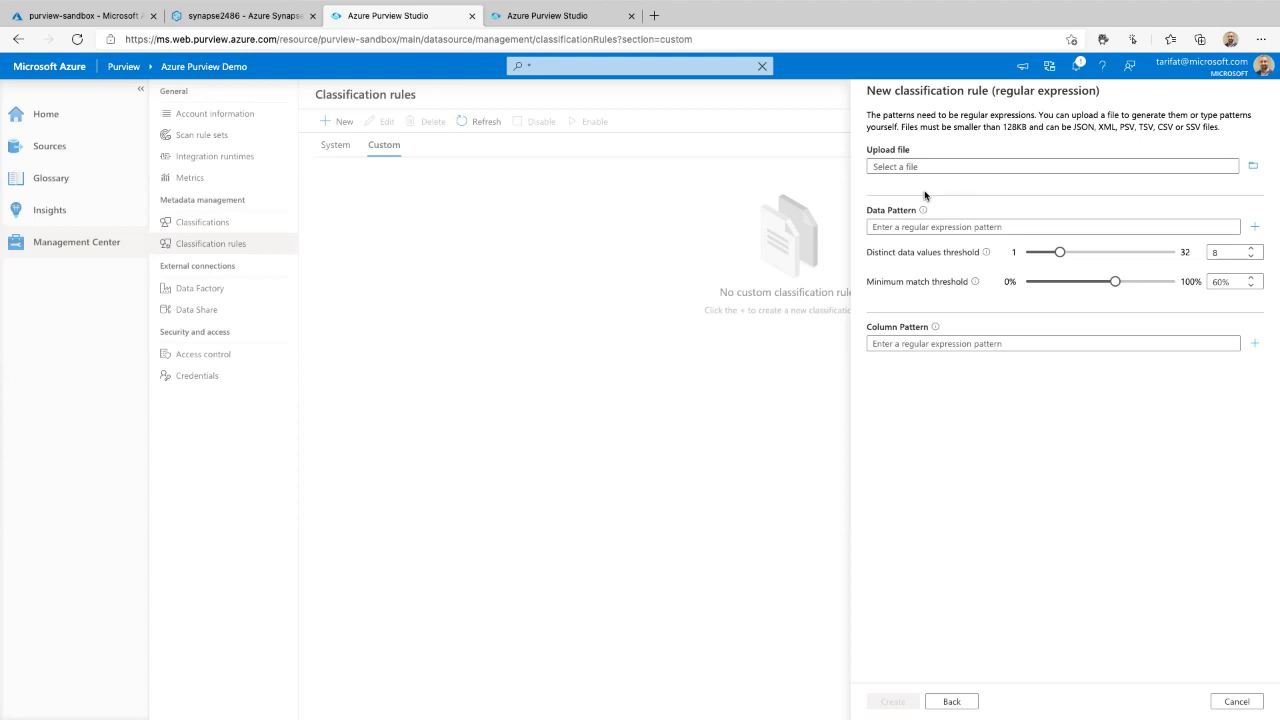
mouse_move(1070, 102)
left_mouse_down()
mouse_move(866, 125)
mouse_move(1043, 195)
mouse_move(1273, 160)
mouse_move(1036, 106)
mouse_move(955, 106)
left_mouse_up()
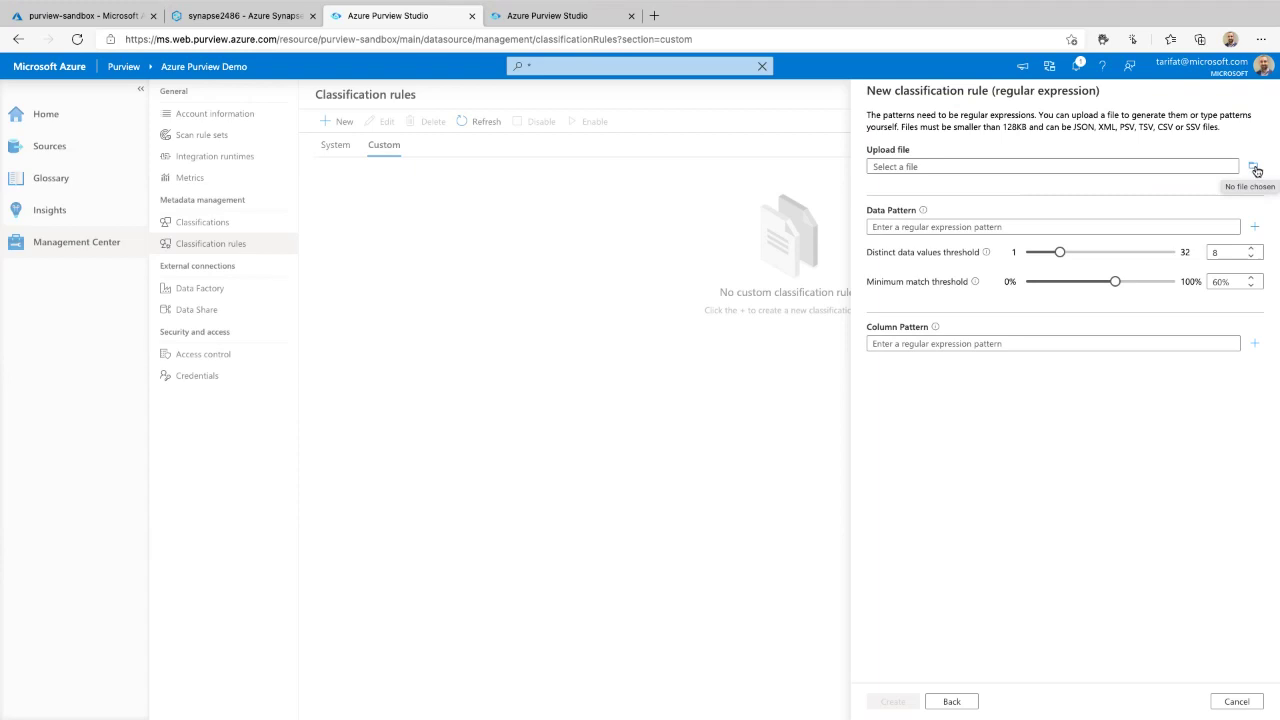
left_click(1254, 172)
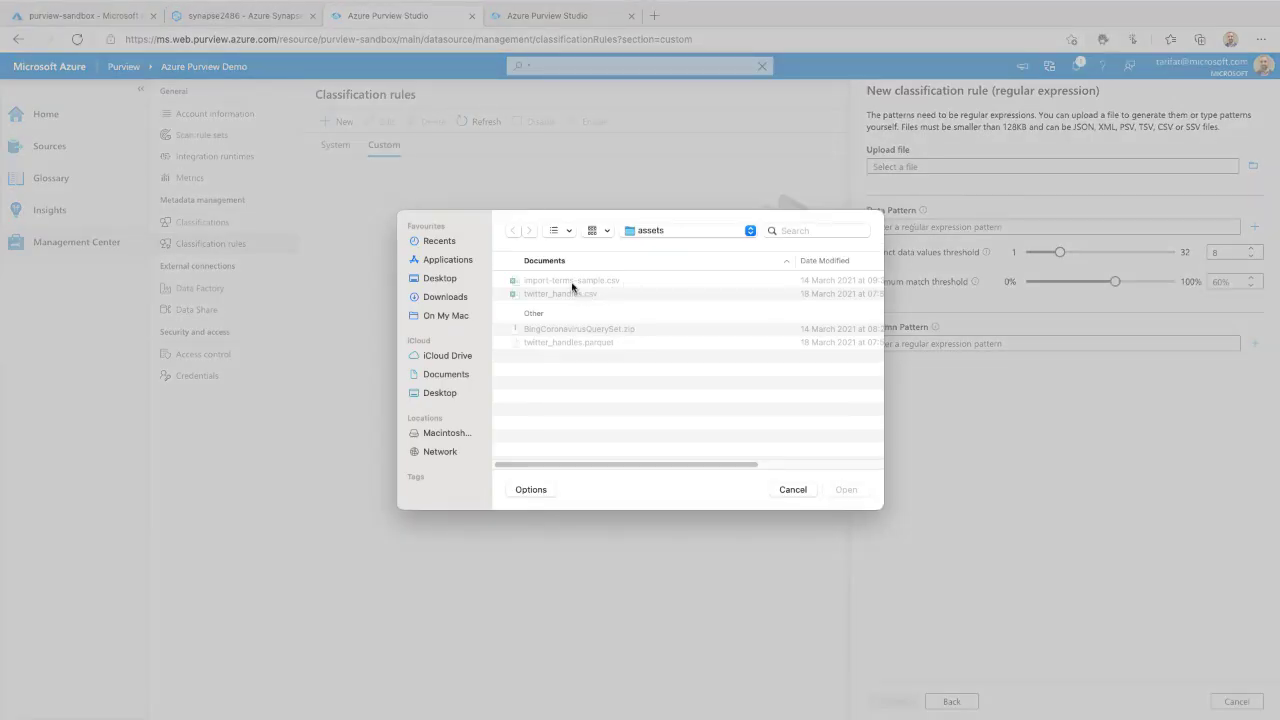
left_click(561, 294)
left_click(844, 489)
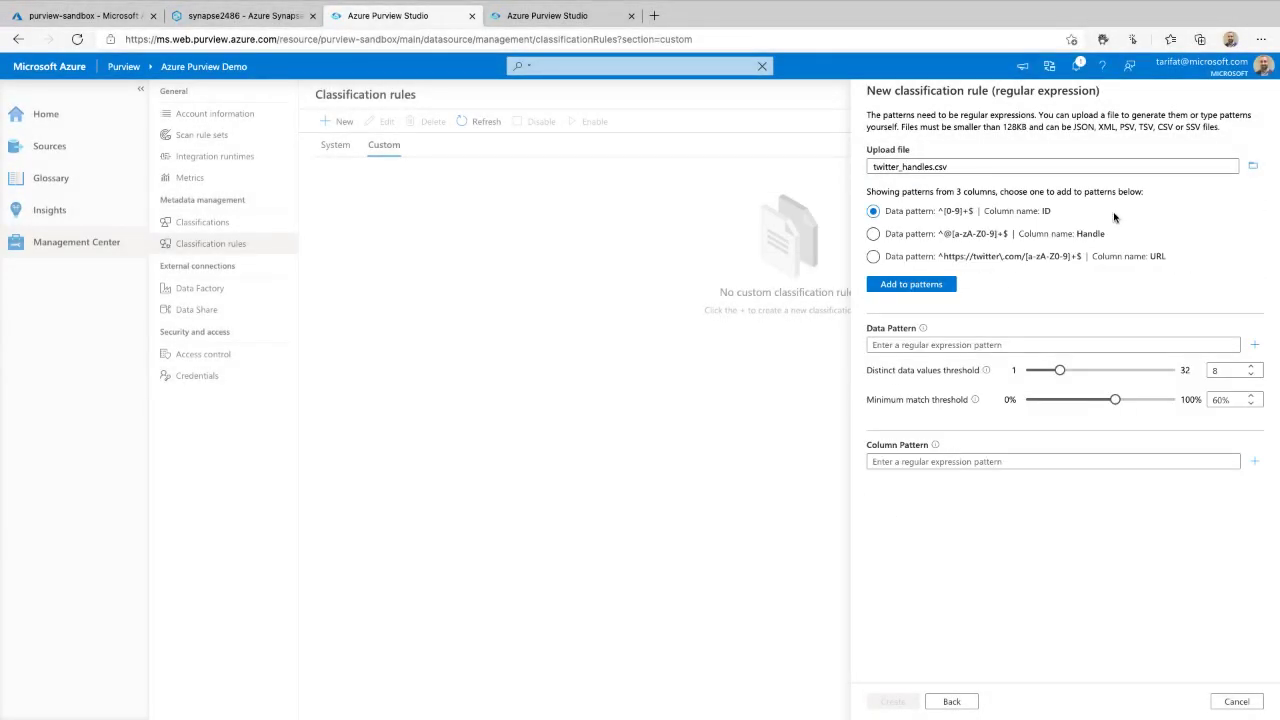
- Preview the contents of twitter_handles.csv without uploading it again
left_click(1253, 166)
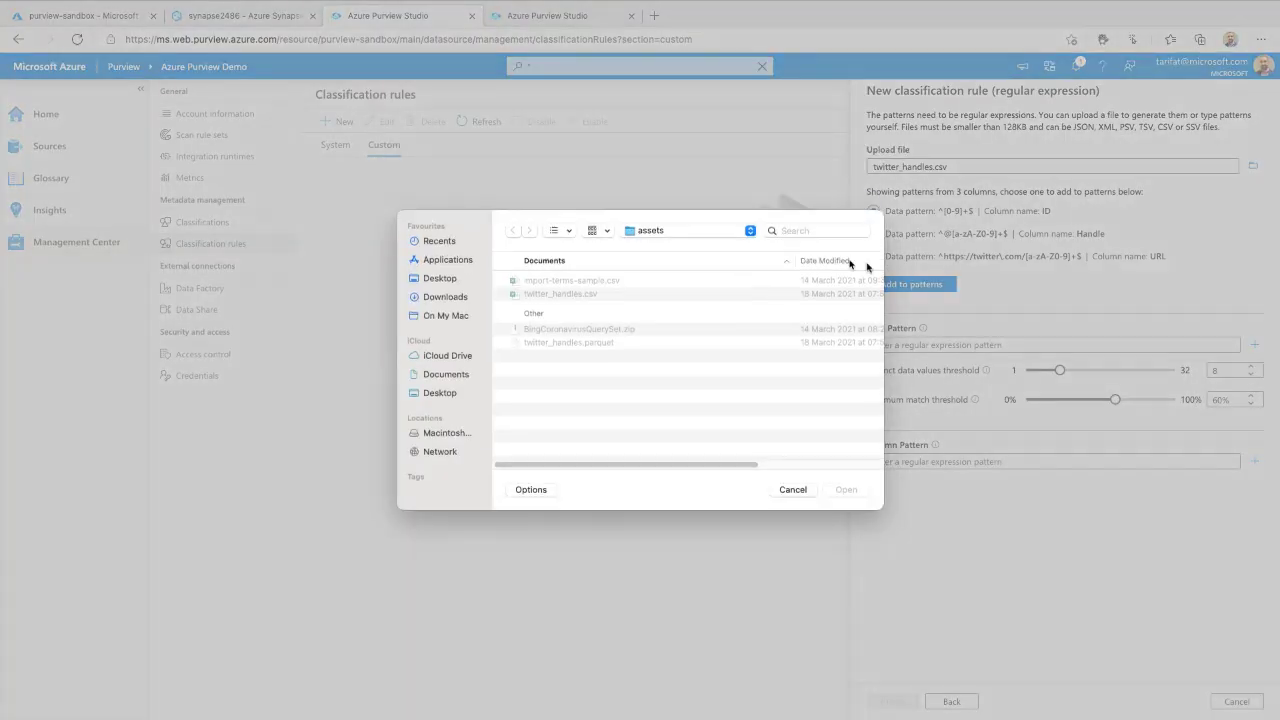
left_click(551, 298)
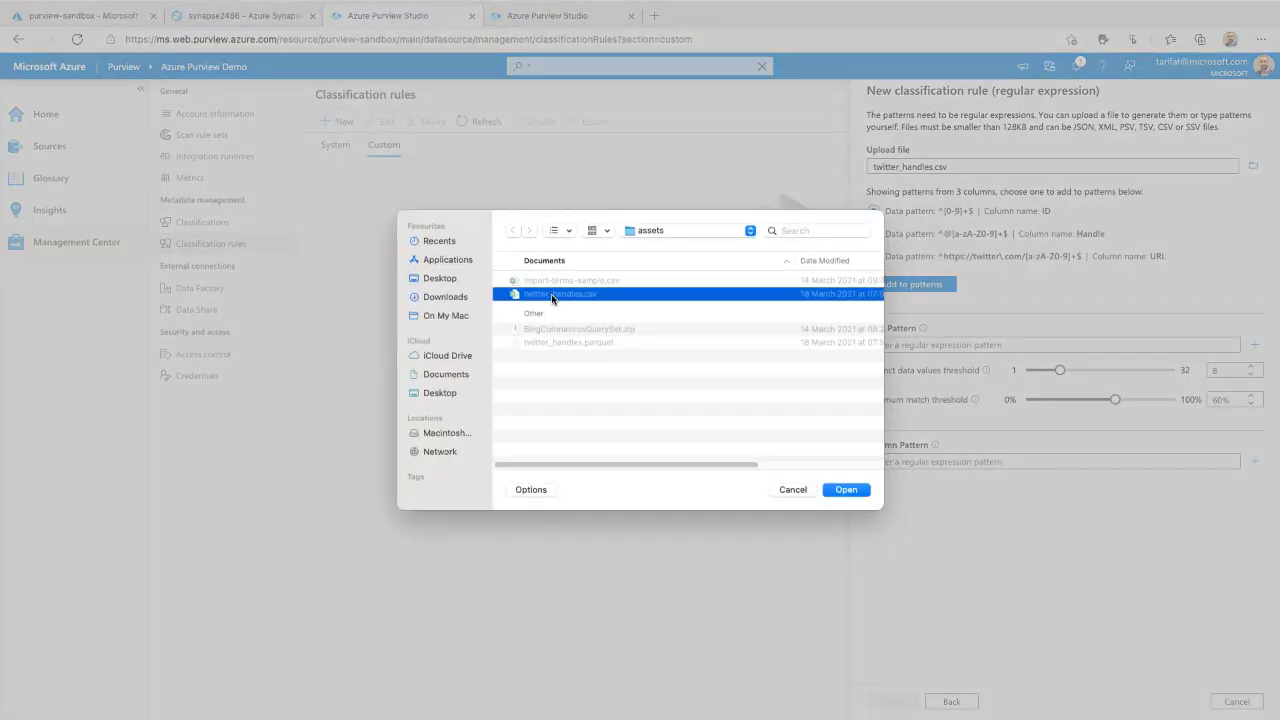
key("space")
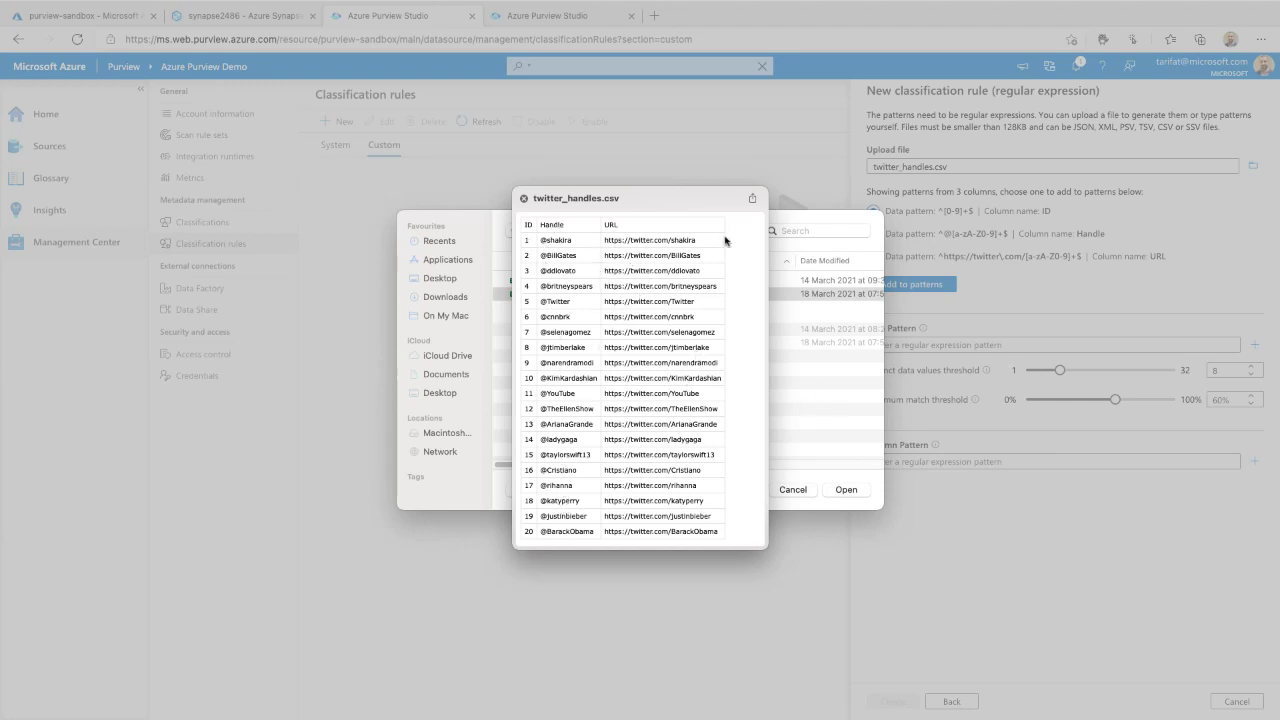
key("space")
left_click(795, 490)
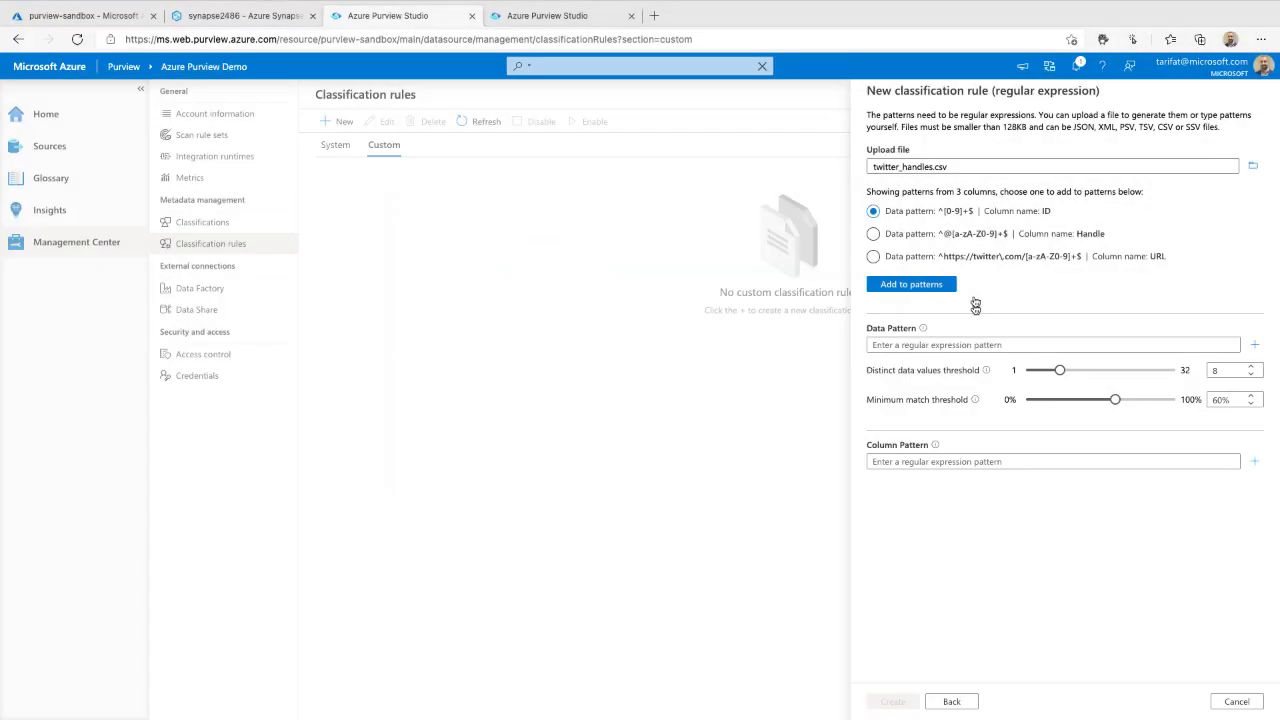
- Add the Handle column's suggested pattern ^@[a-zA-Z0-9]+$ as the rule's data pattern
mouse_move(1152, 172)
left_mouse_down()
mouse_move(840, 188)
mouse_move(1136, 298)
mouse_move(1183, 183)
left_mouse_up()
mouse_move(1130, 216)
left_mouse_down()
mouse_move(842, 232)
mouse_move(1120, 222)
left_mouse_up()
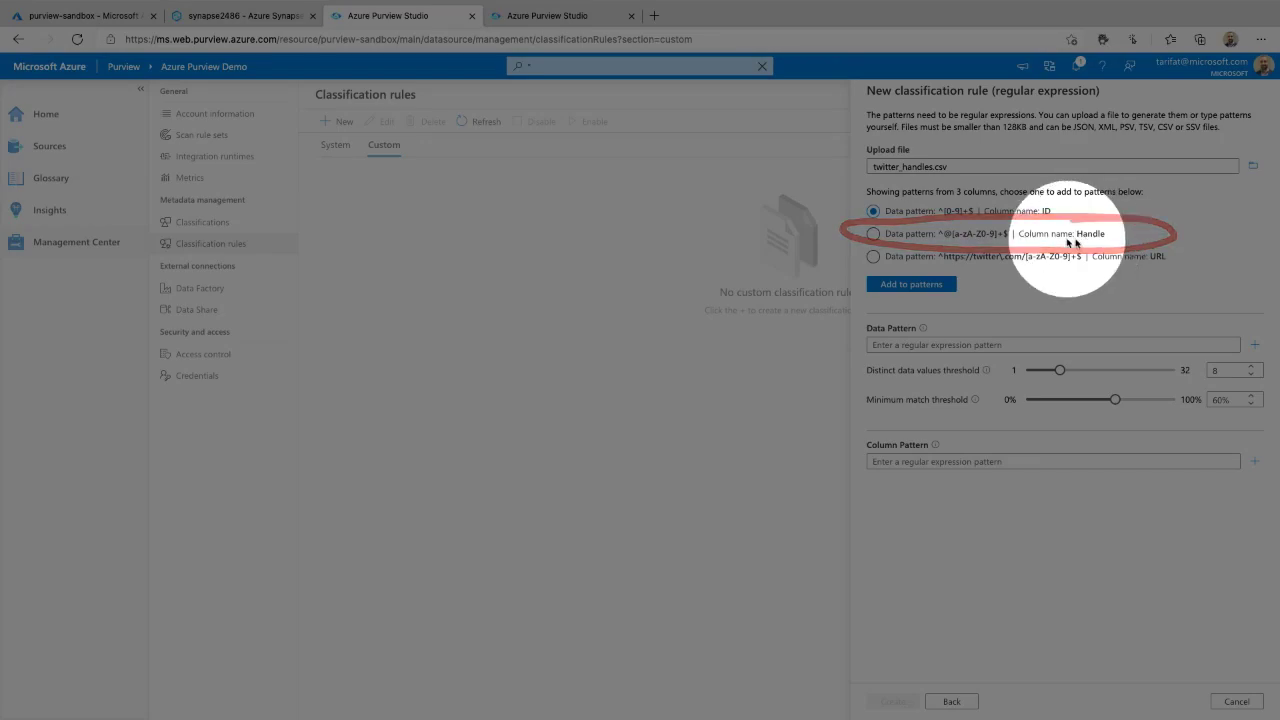
left_click(893, 236)
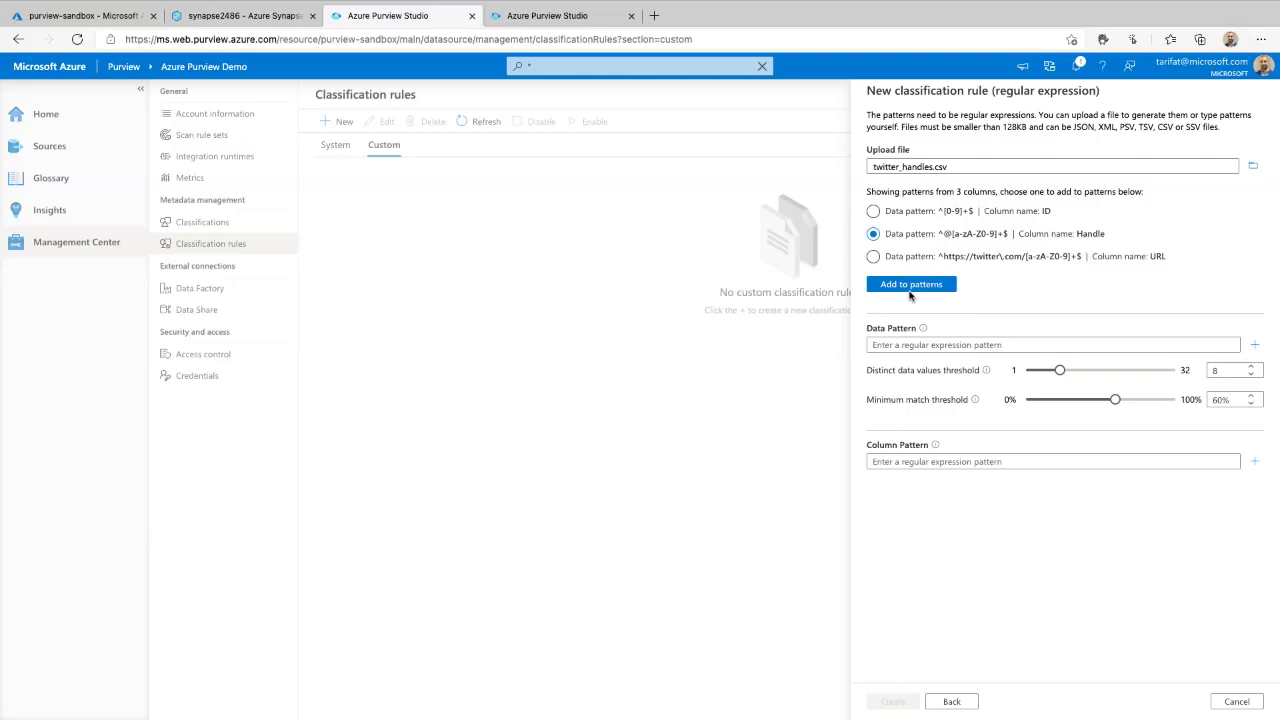
left_click(910, 285)
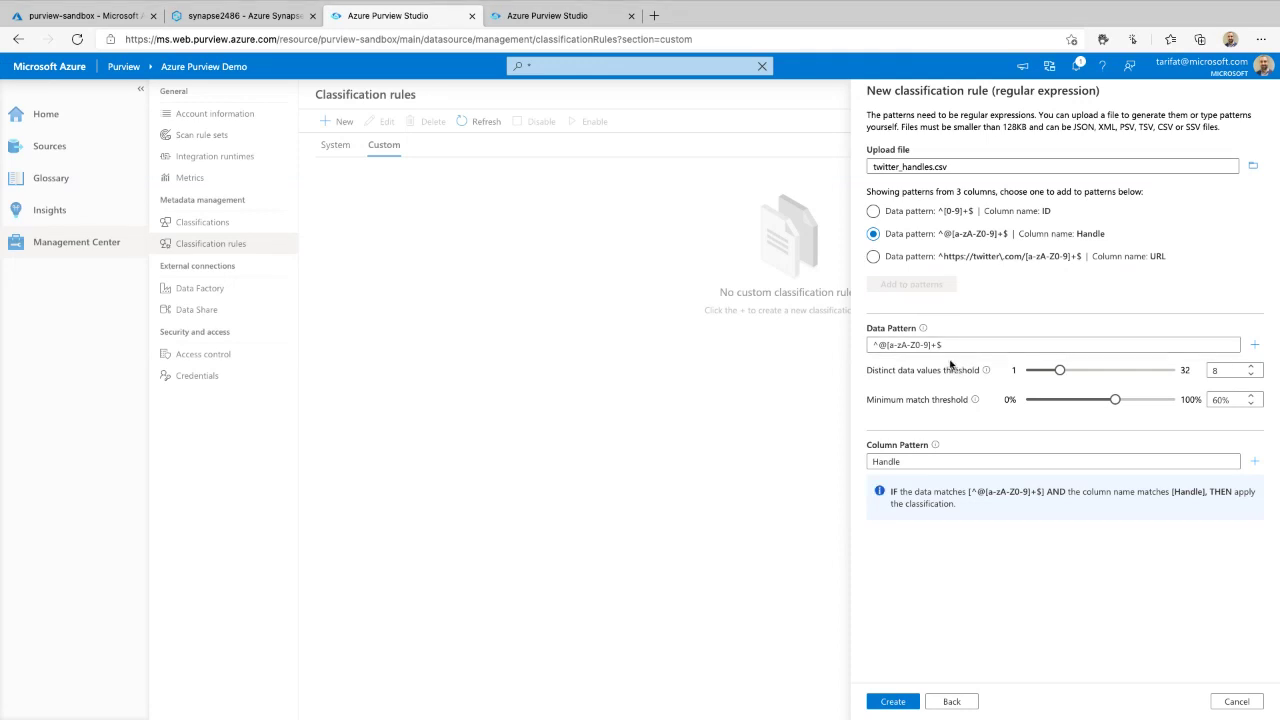
mouse_move(872, 234)
left_mouse_down()
mouse_move(852, 292)
mouse_move(870, 334)
left_mouse_up()
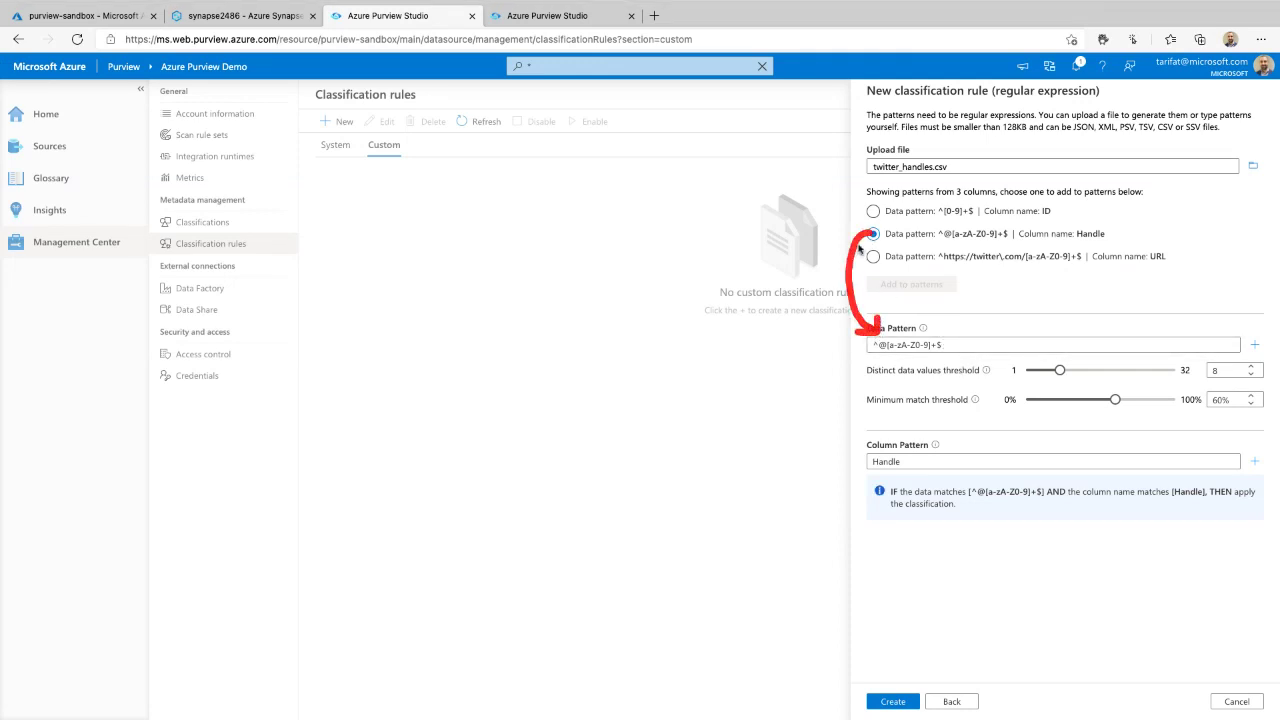
mouse_move(866, 234)
left_mouse_down()
mouse_move(818, 410)
mouse_move(866, 462)
mouse_move(830, 470)
left_mouse_up()
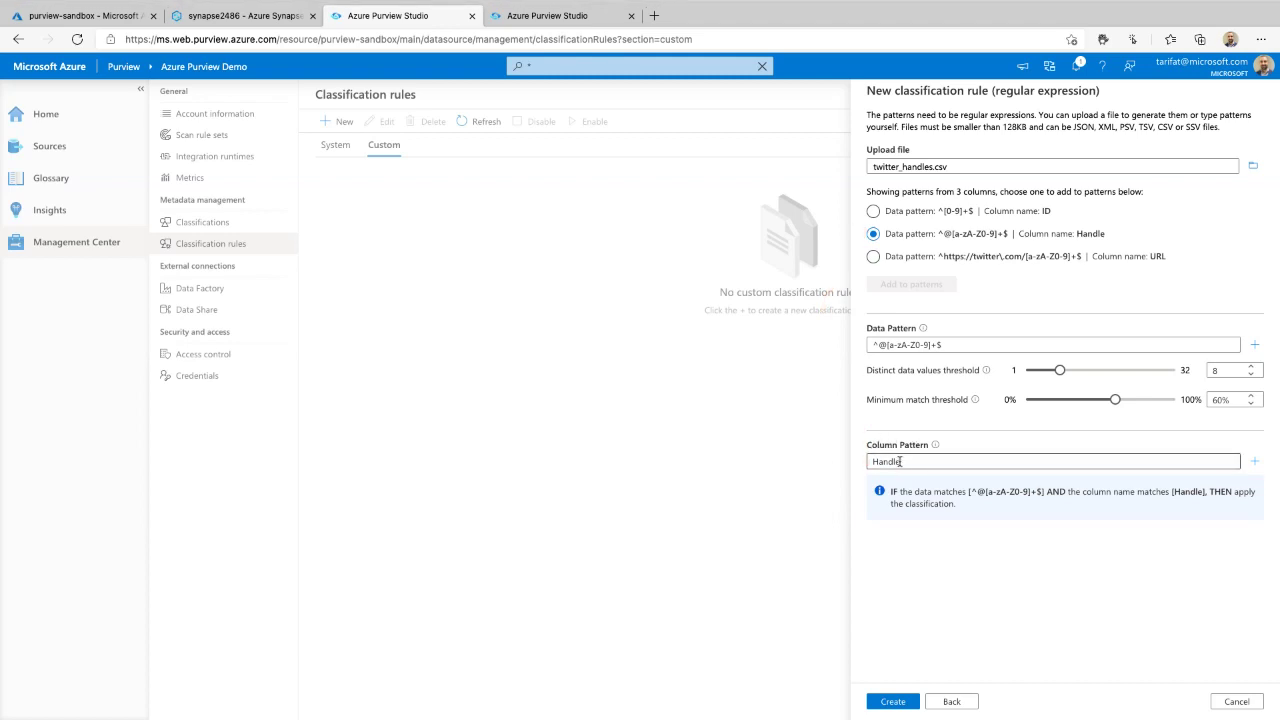
double_click(917, 460)
- Remove the 'Handle' column pattern and change the data pattern's '+' to {5,15}, giving ^@[a-zA-Z0-9]{5,15}$
key("BackSpace")
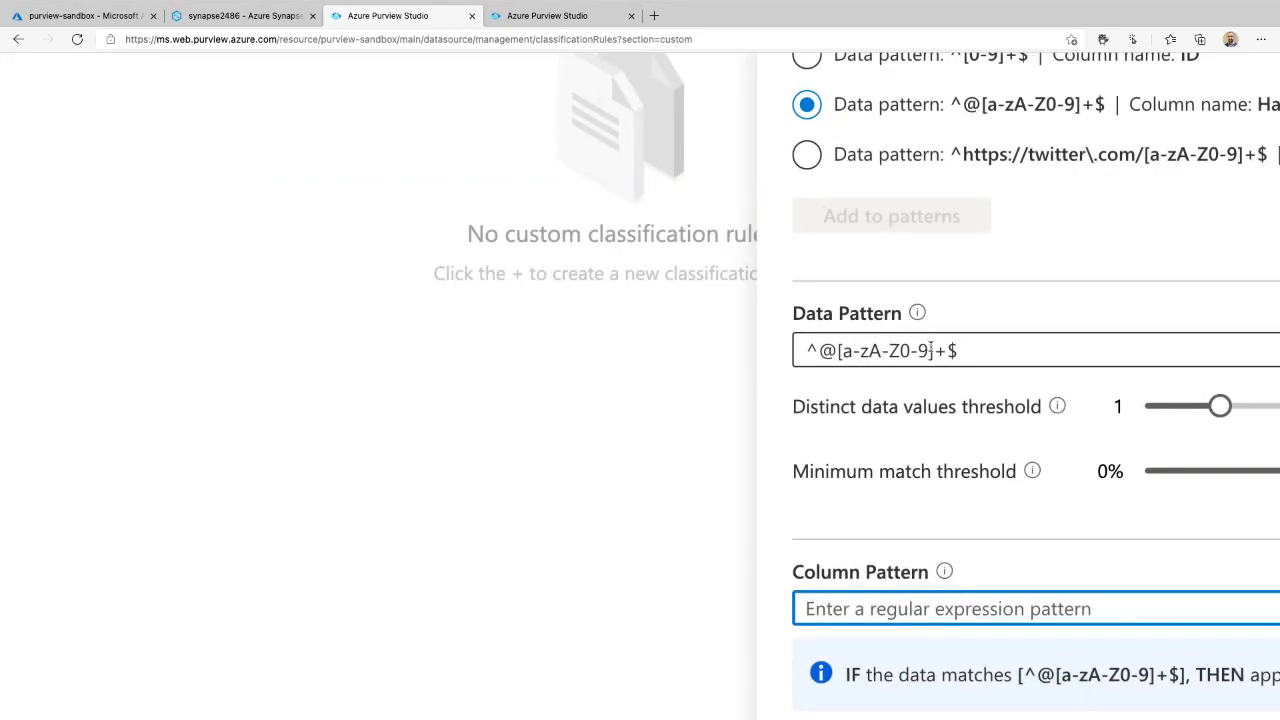
scroll(922, 346, "right", 1)
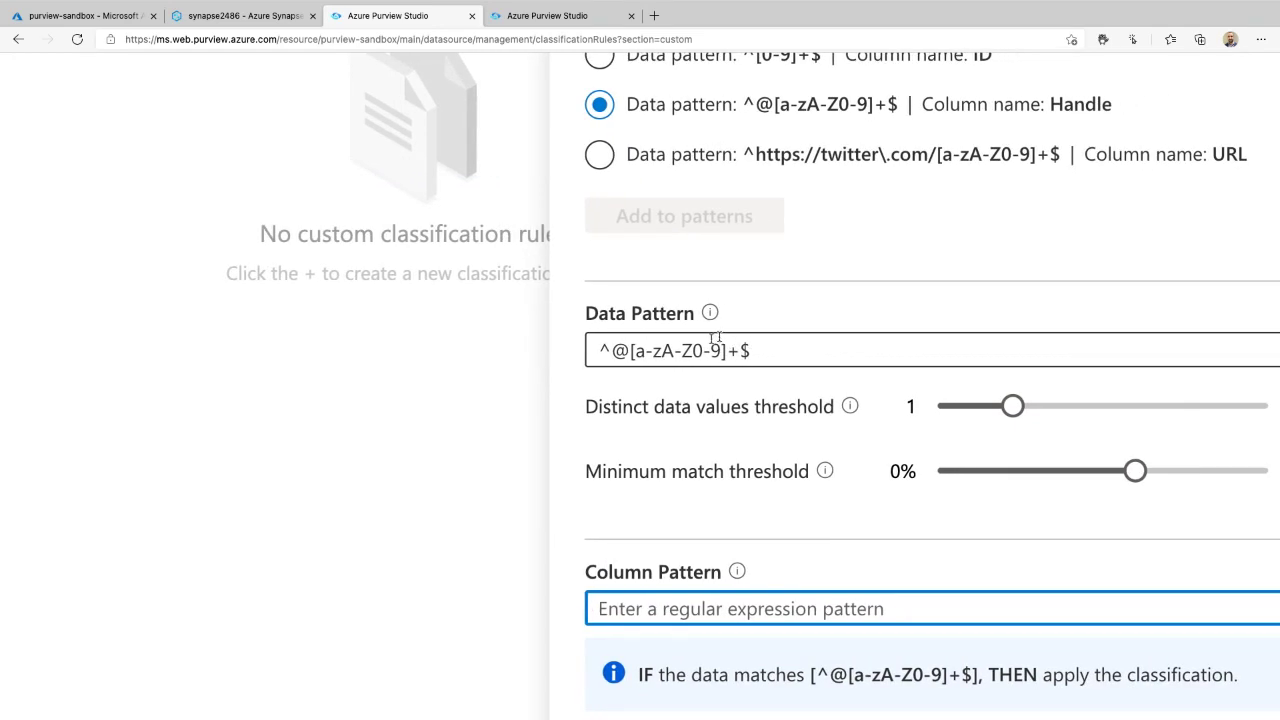
double_click(616, 351)
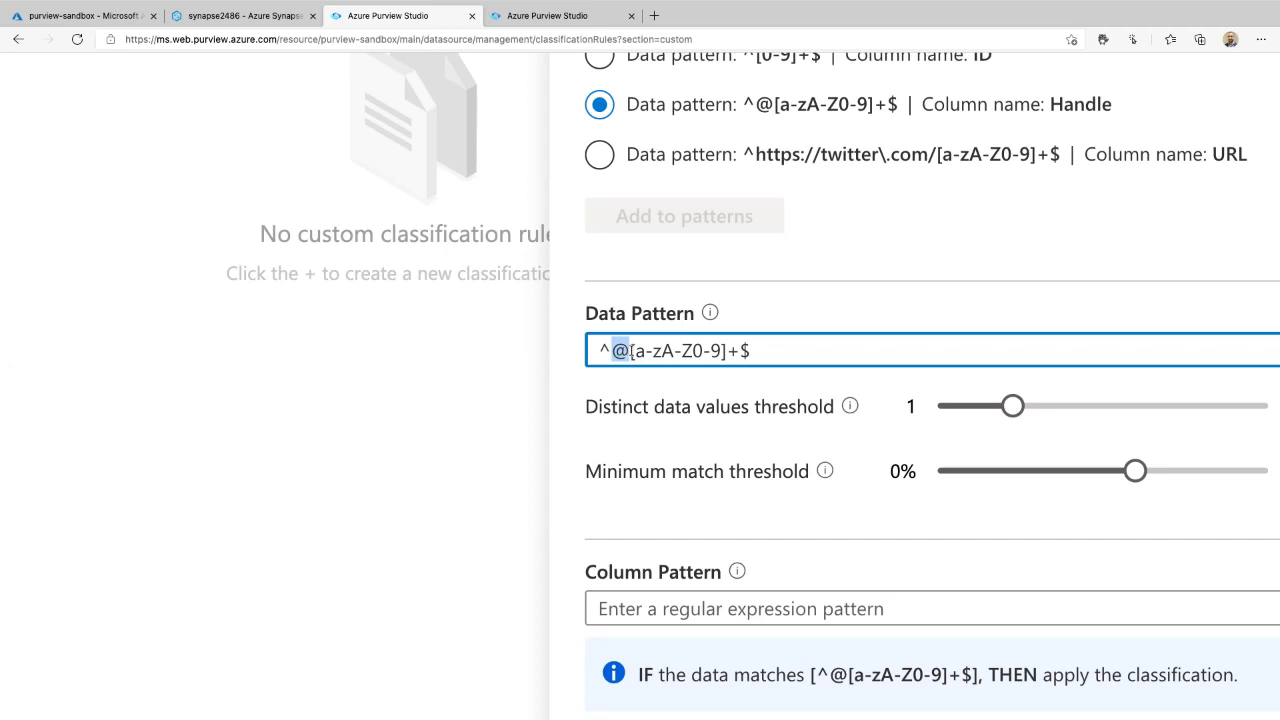
left_click_drag(631, 351, 723, 350)
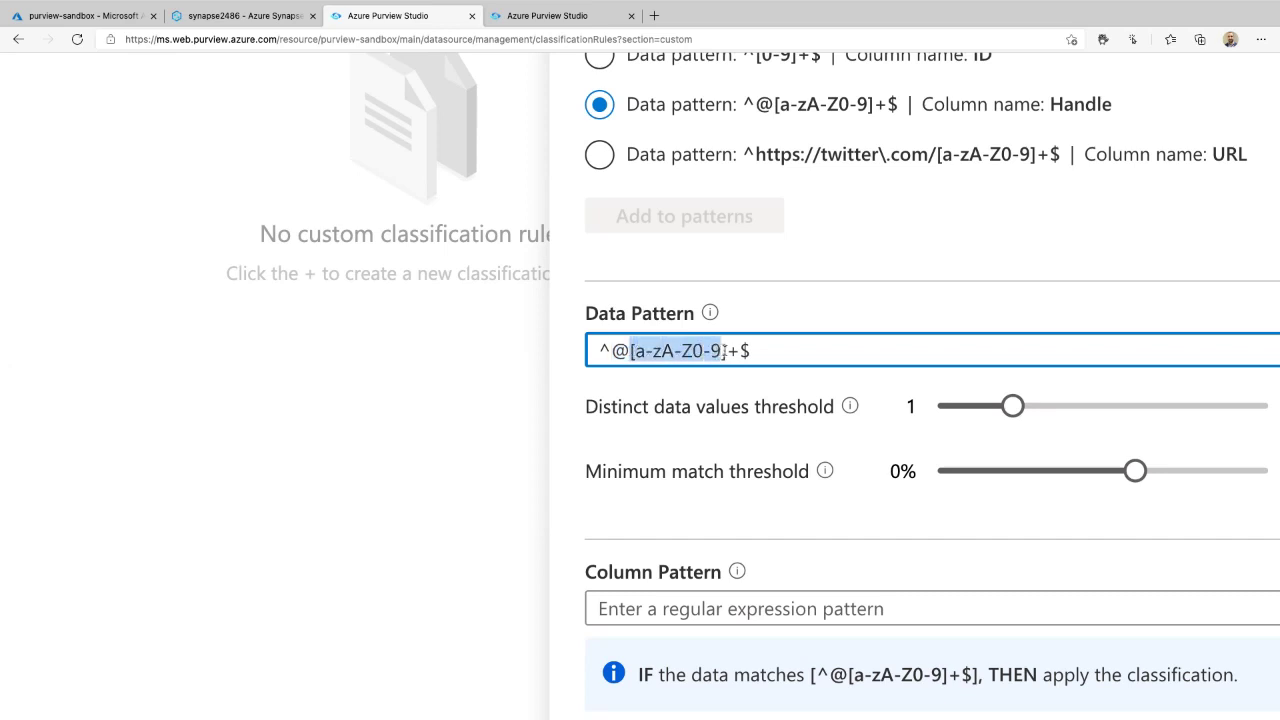
double_click(733, 350)
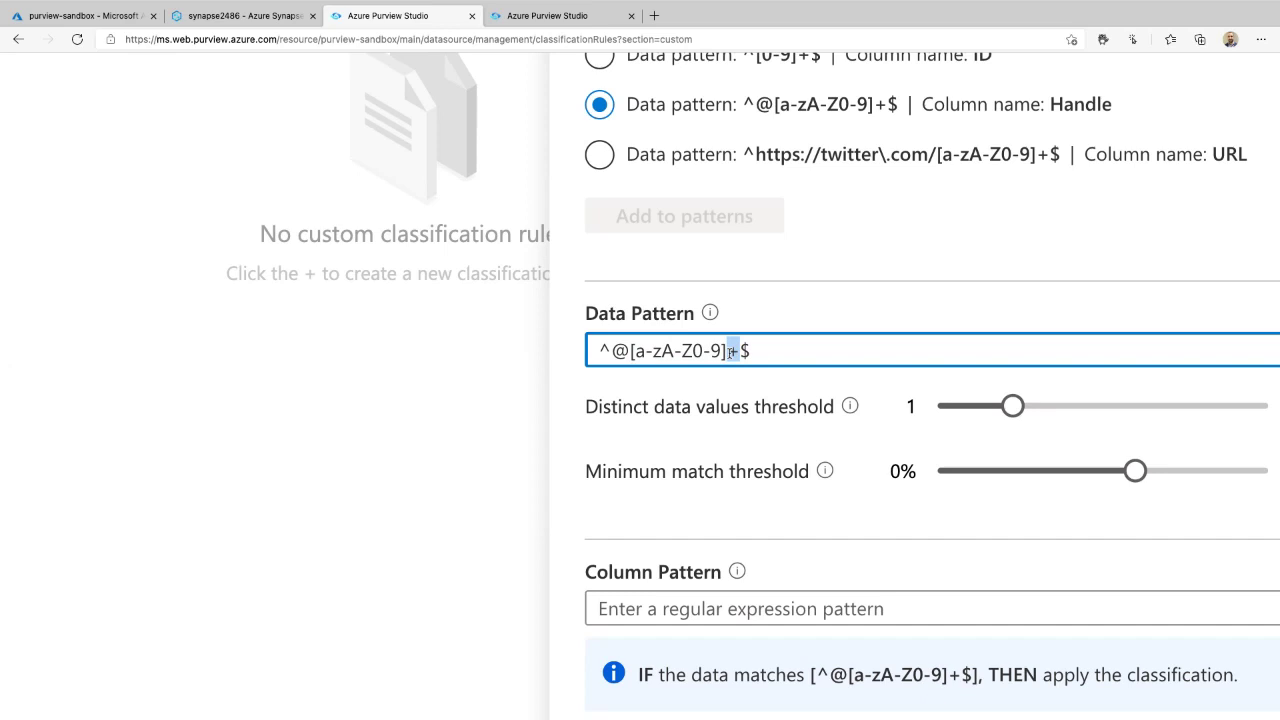
type("{5")
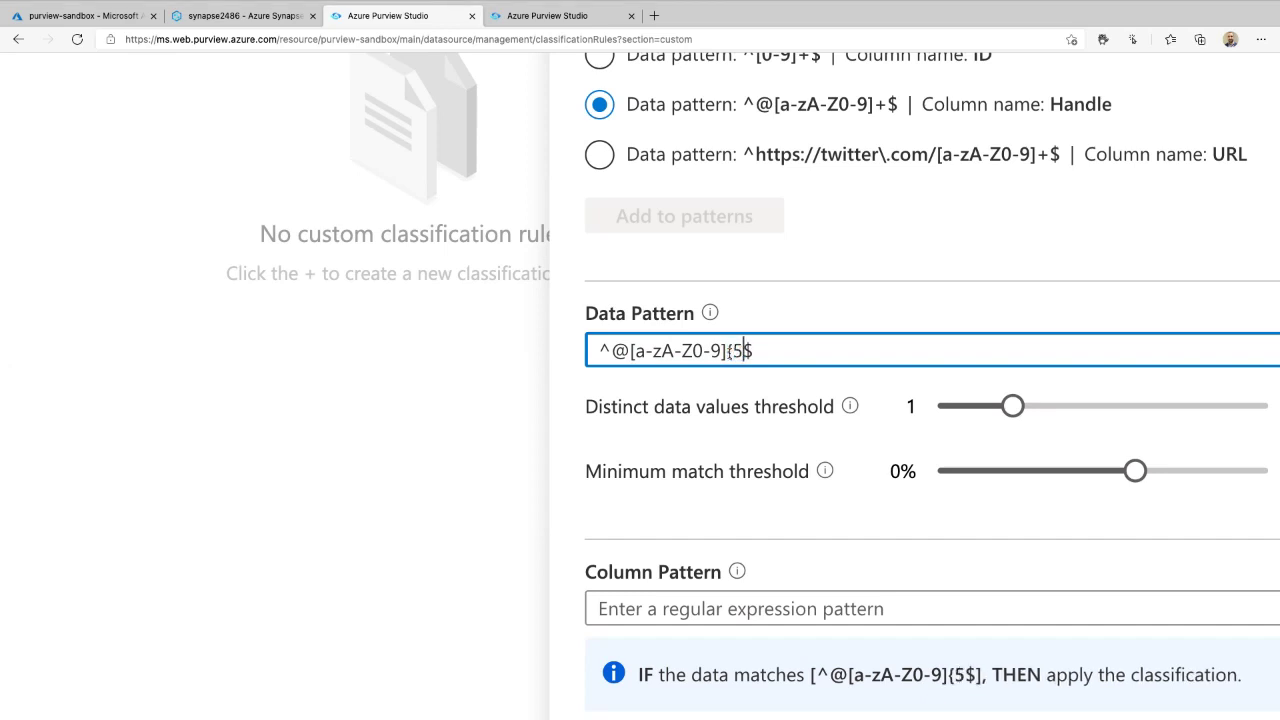
type(",15")
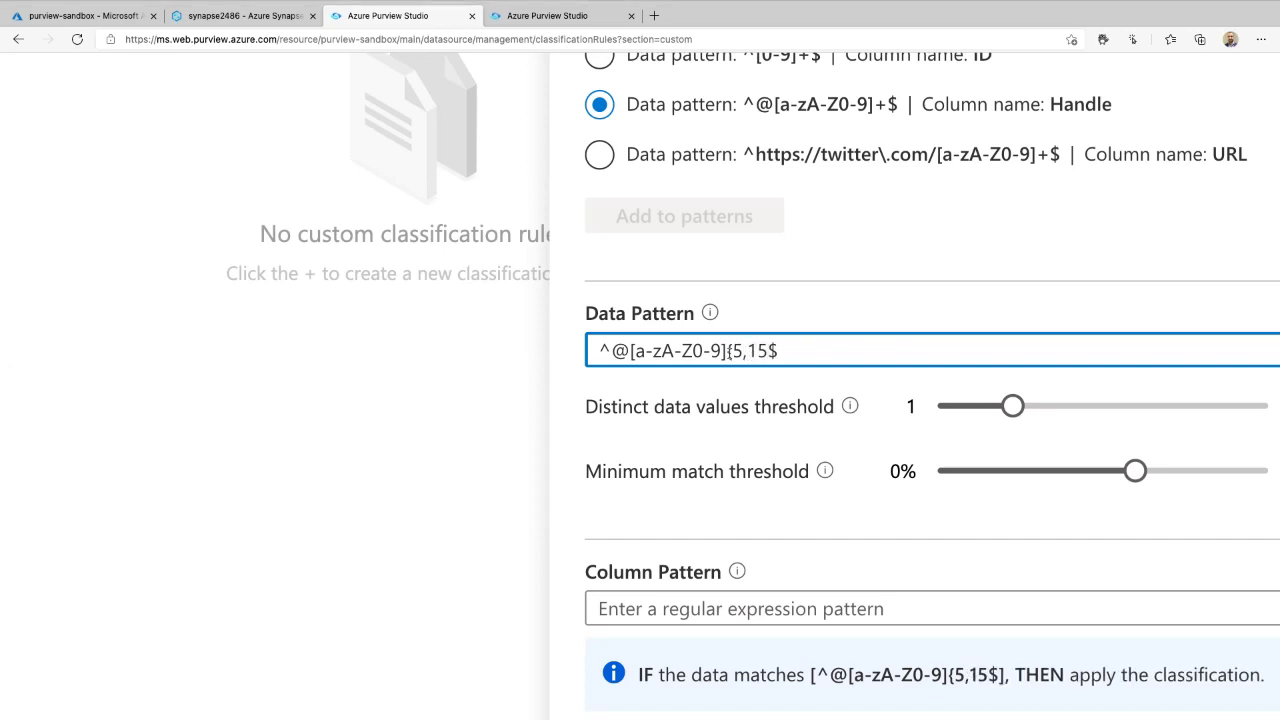
type("}")
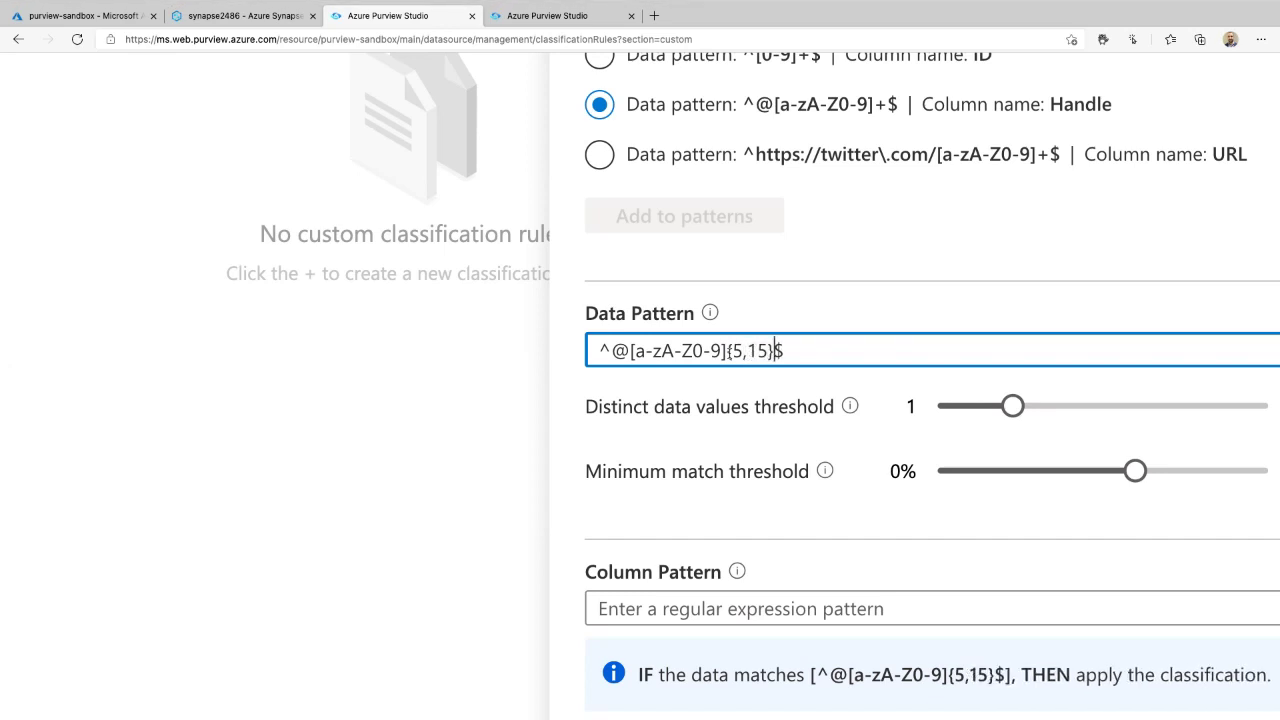
scroll(675, 383, "down", 5)
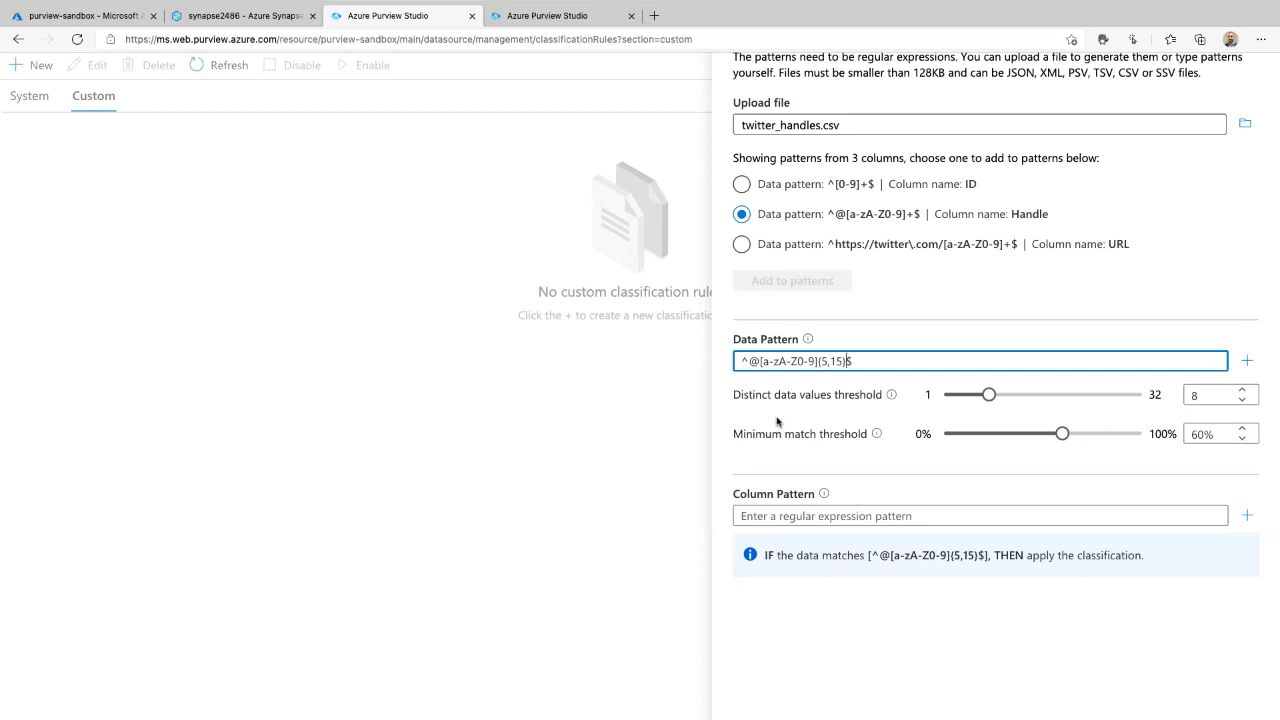
scroll(785, 426, "down", 5)
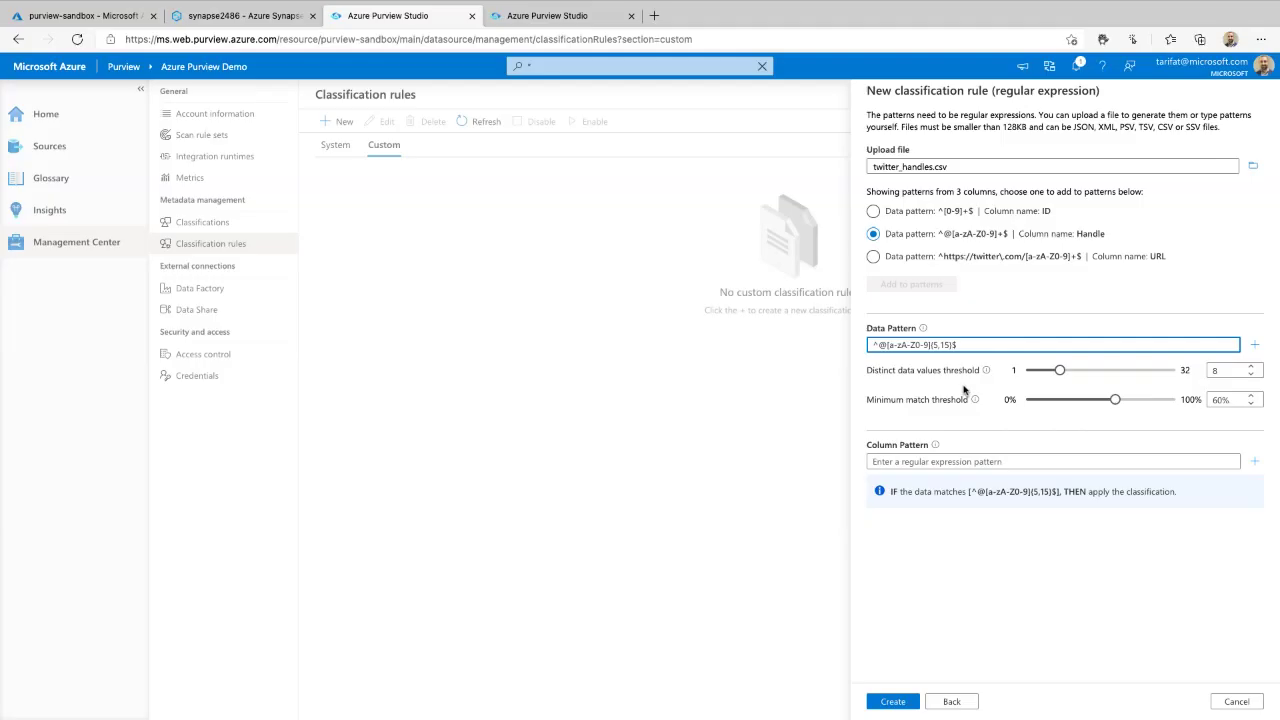
- Set the rule's minimum distinct data values threshold to 8
mouse_move(1000, 357)
left_mouse_down()
mouse_move(976, 482)
mouse_move(1064, 326)
mouse_move(944, 361)
left_mouse_up()
mouse_move(986, 368)
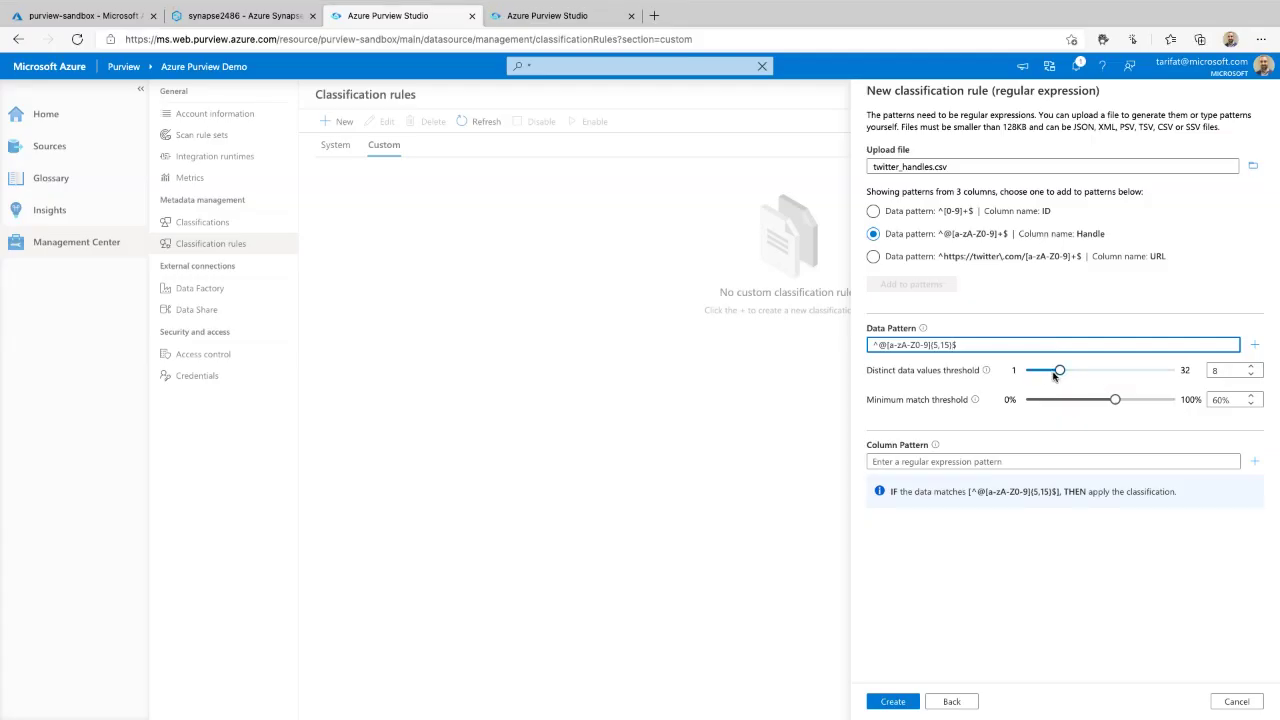
left_click(1058, 372)
left_click_drag(1135, 376, 1053, 382)
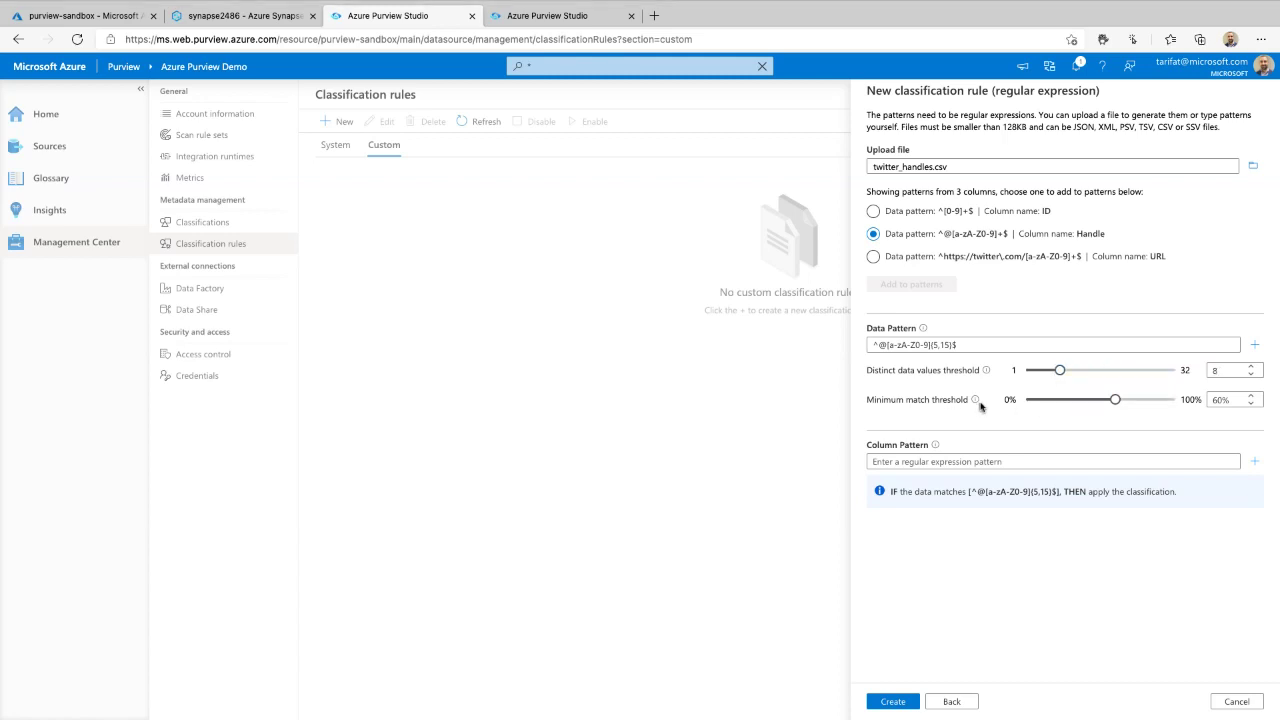
- Raise the minimum match threshold to 92% and create the TwitterHandle rule
mouse_move(978, 405)
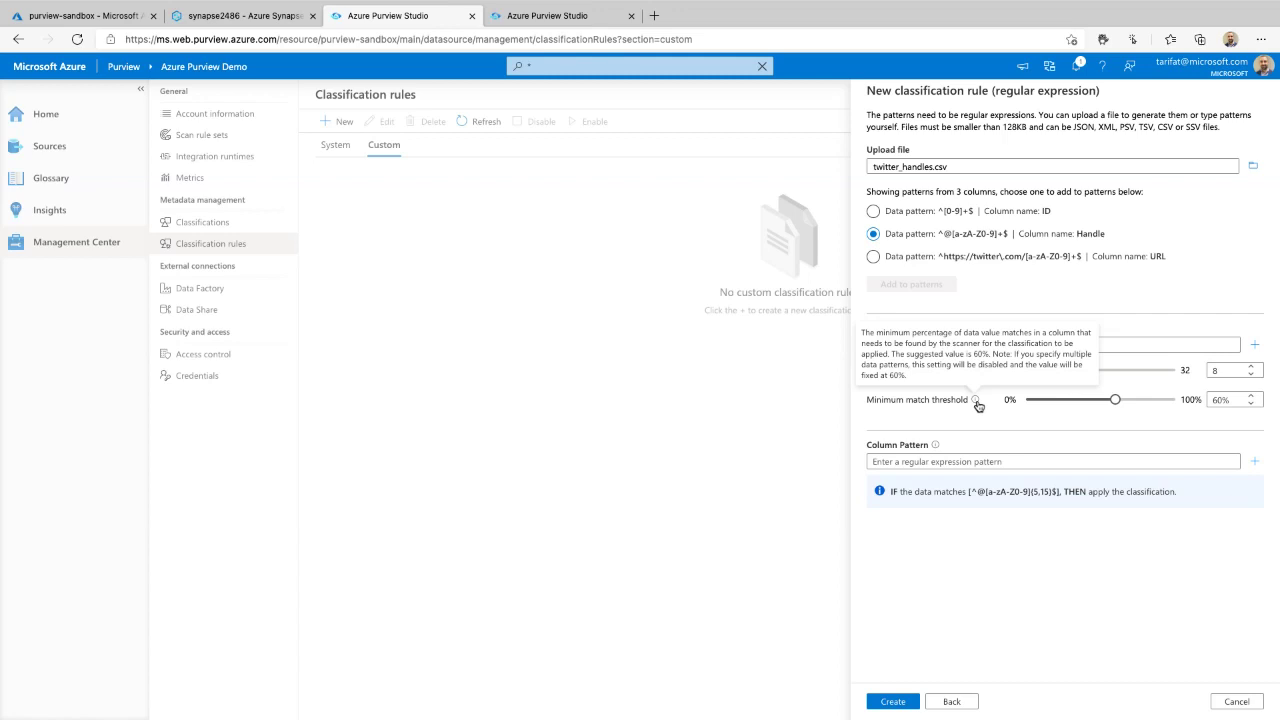
mouse_move(978, 413)
left_mouse_down()
mouse_move(1050, 432)
mouse_move(1250, 408)
mouse_move(884, 390)
mouse_move(1105, 435)
left_mouse_up()
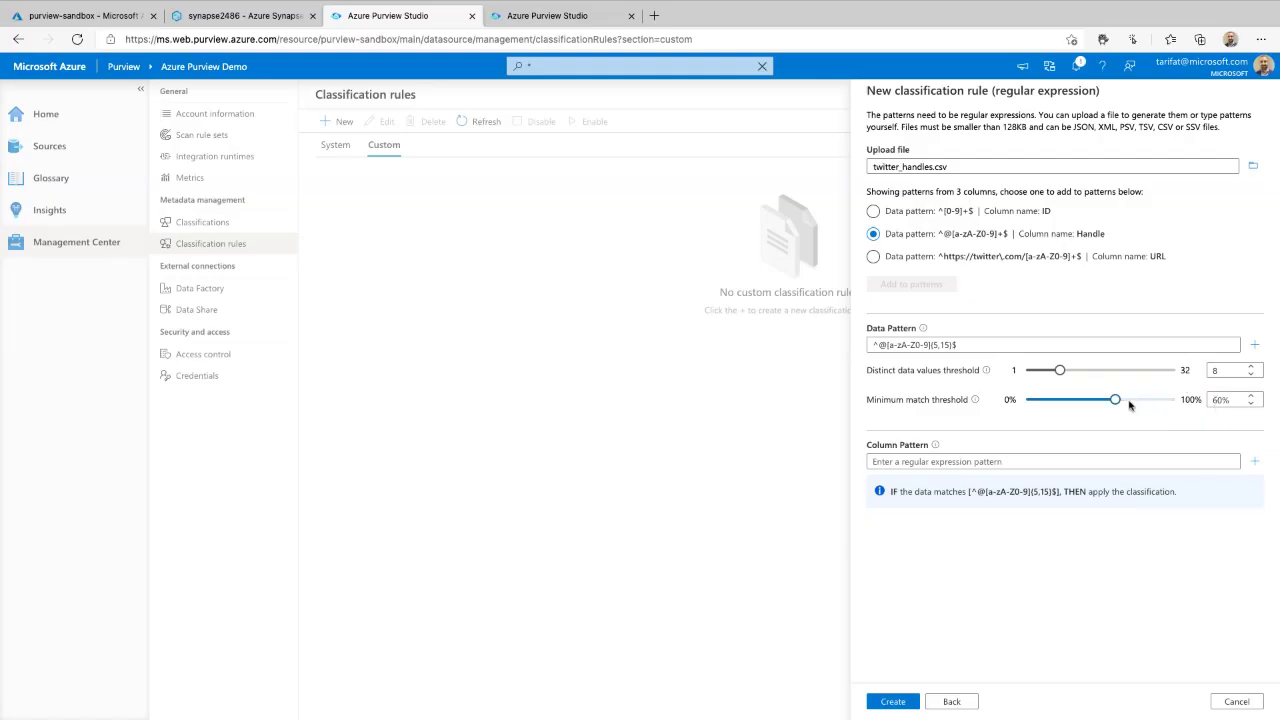
left_click_drag(1116, 400, 1158, 402)
left_click(890, 700)
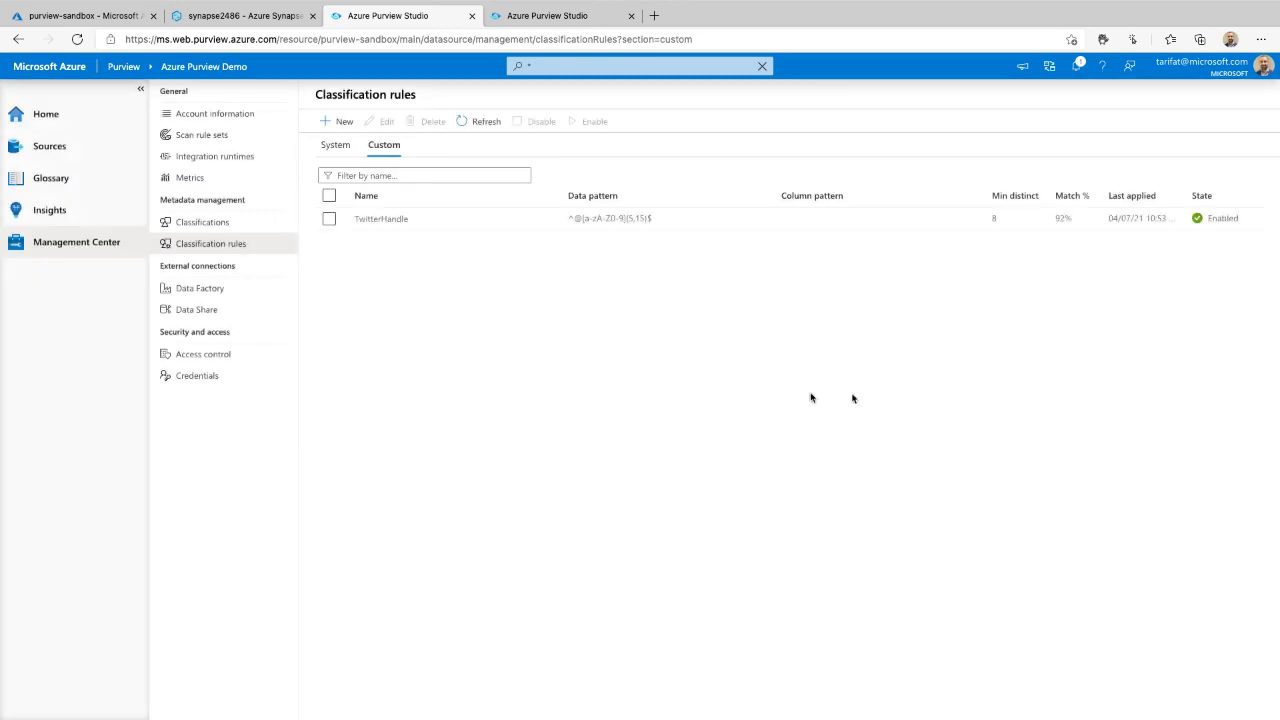
- Check the custom classifications, then start a new scan of AzureDataLakeStorage-kl2 from Sources
left_click(224, 222)
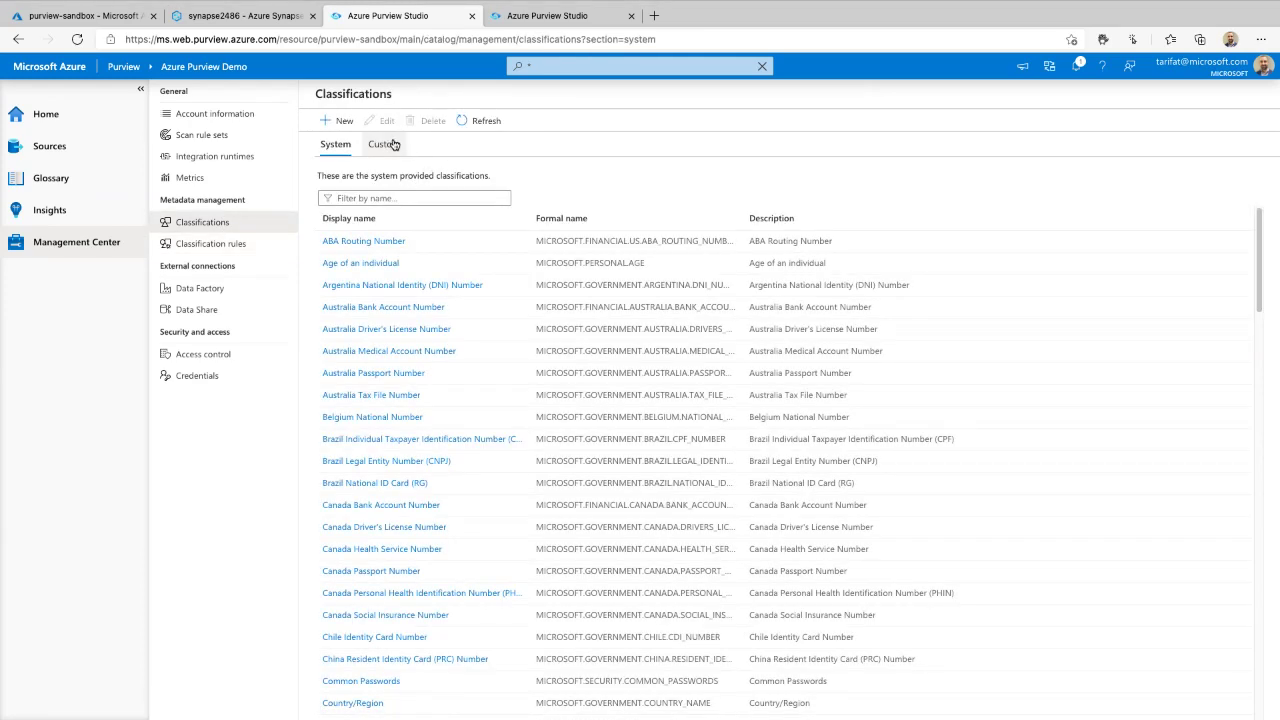
left_click(385, 144)
left_click(105, 149)
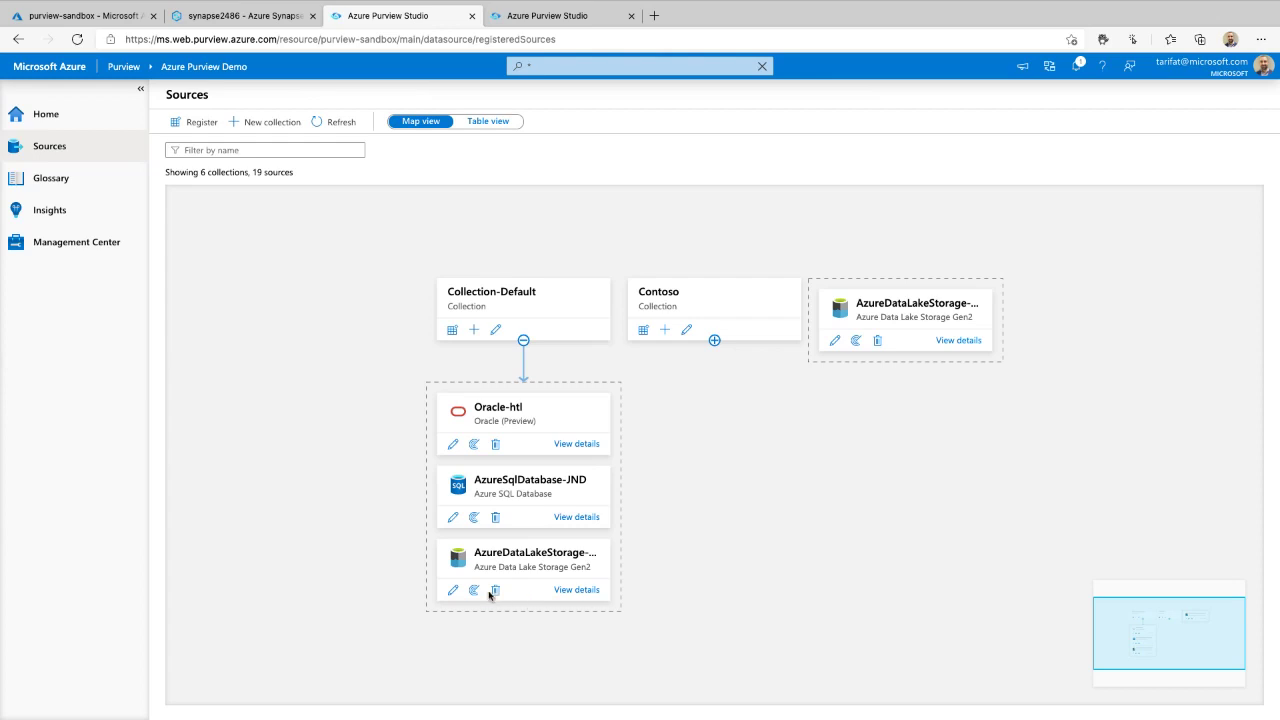
left_click(474, 591)
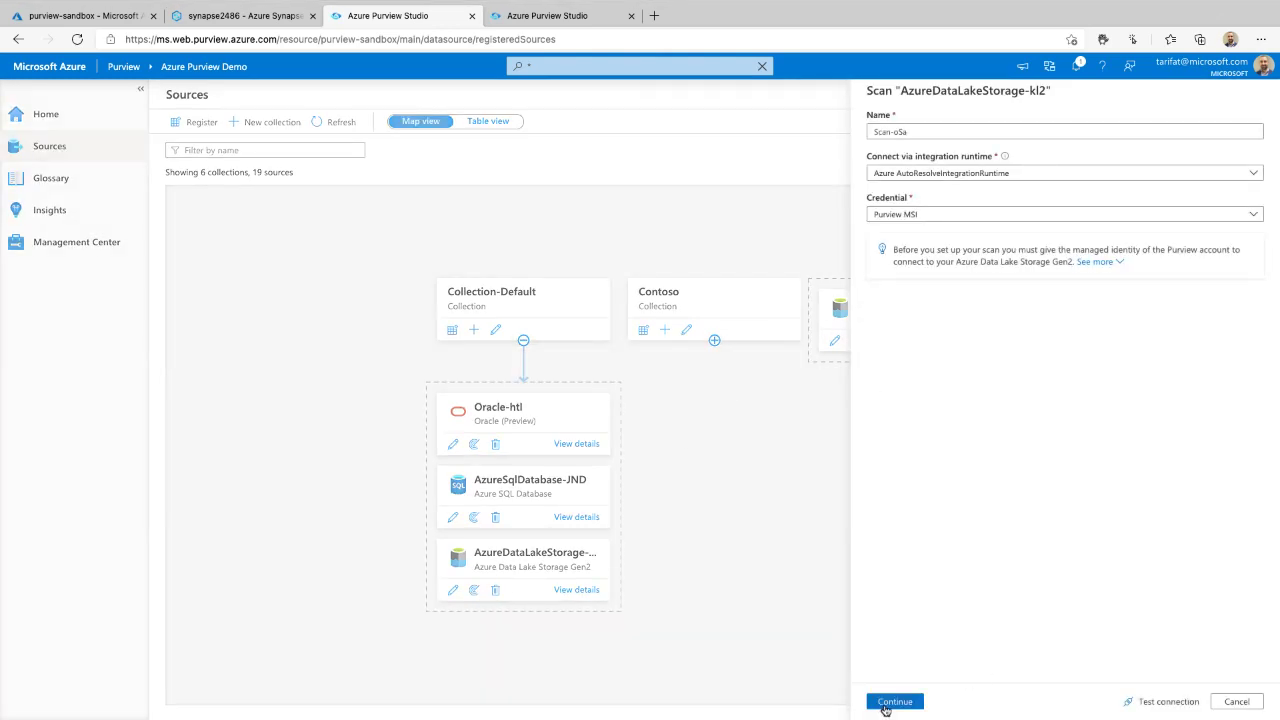
- Accept the connection settings and full folder scope, confirm AdlsGen2 has no custom rules, and start a new rule set
left_click(887, 702)
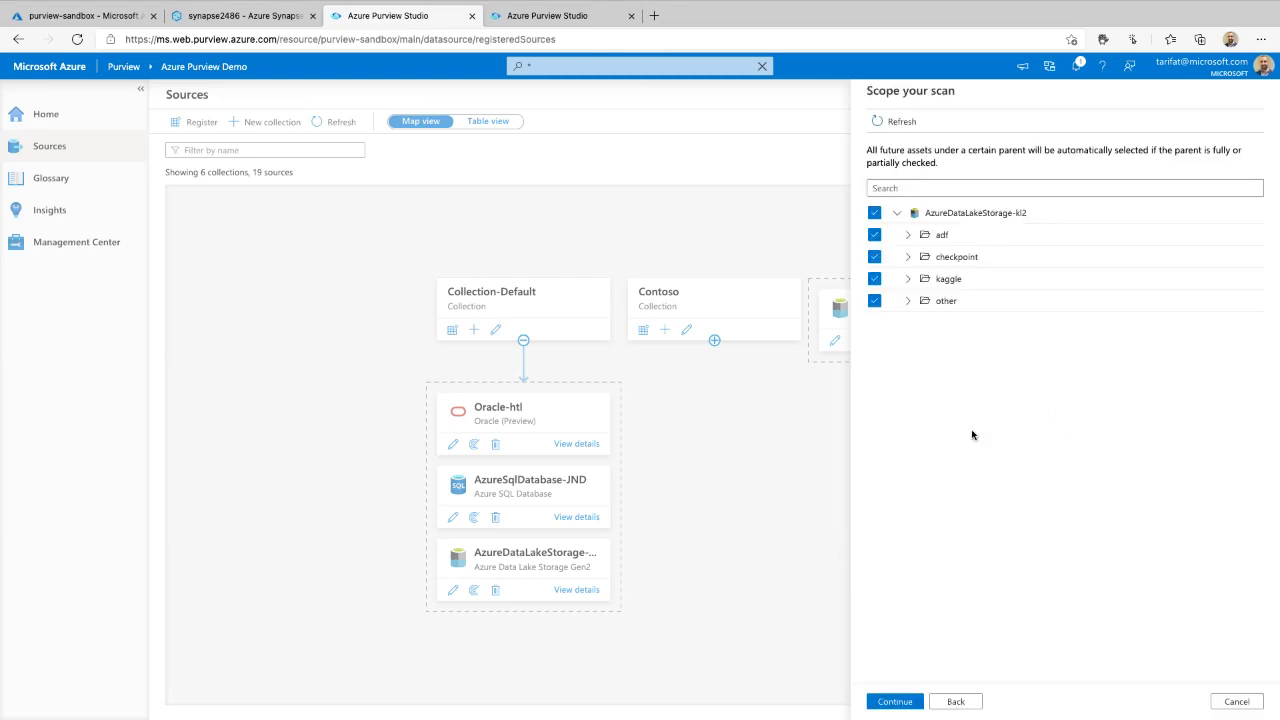
left_click(896, 704)
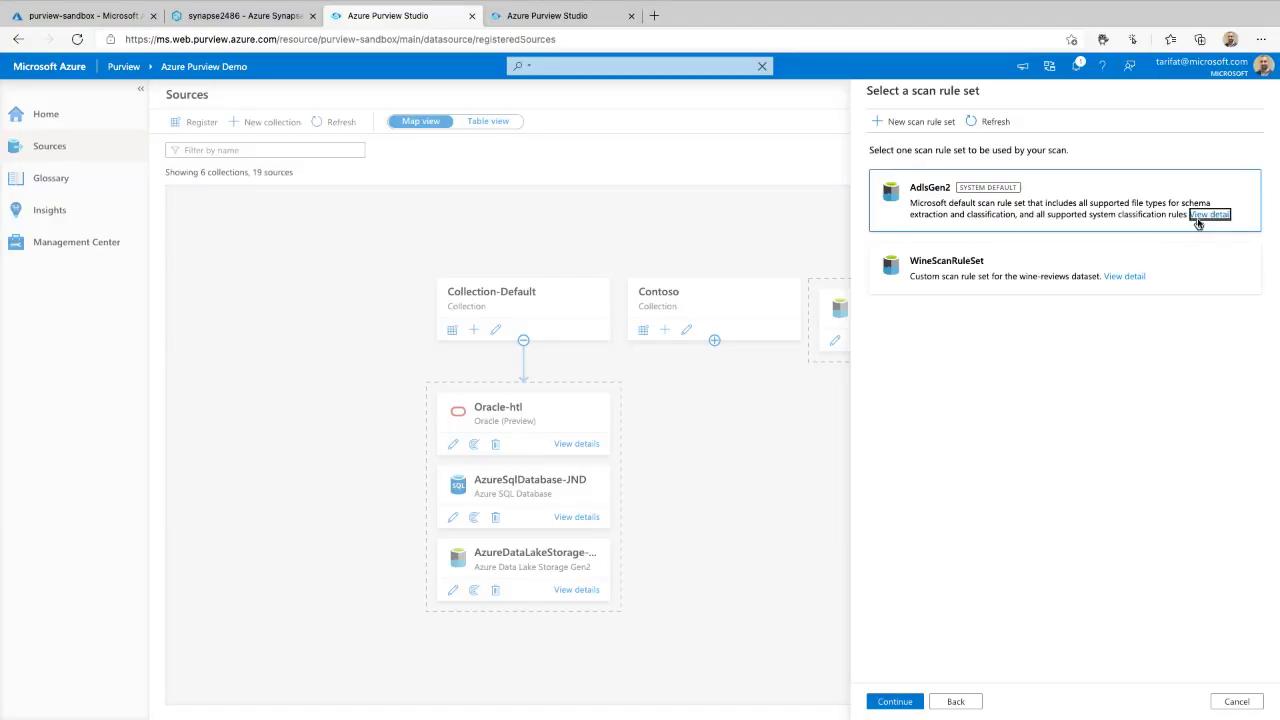
left_click(1207, 214)
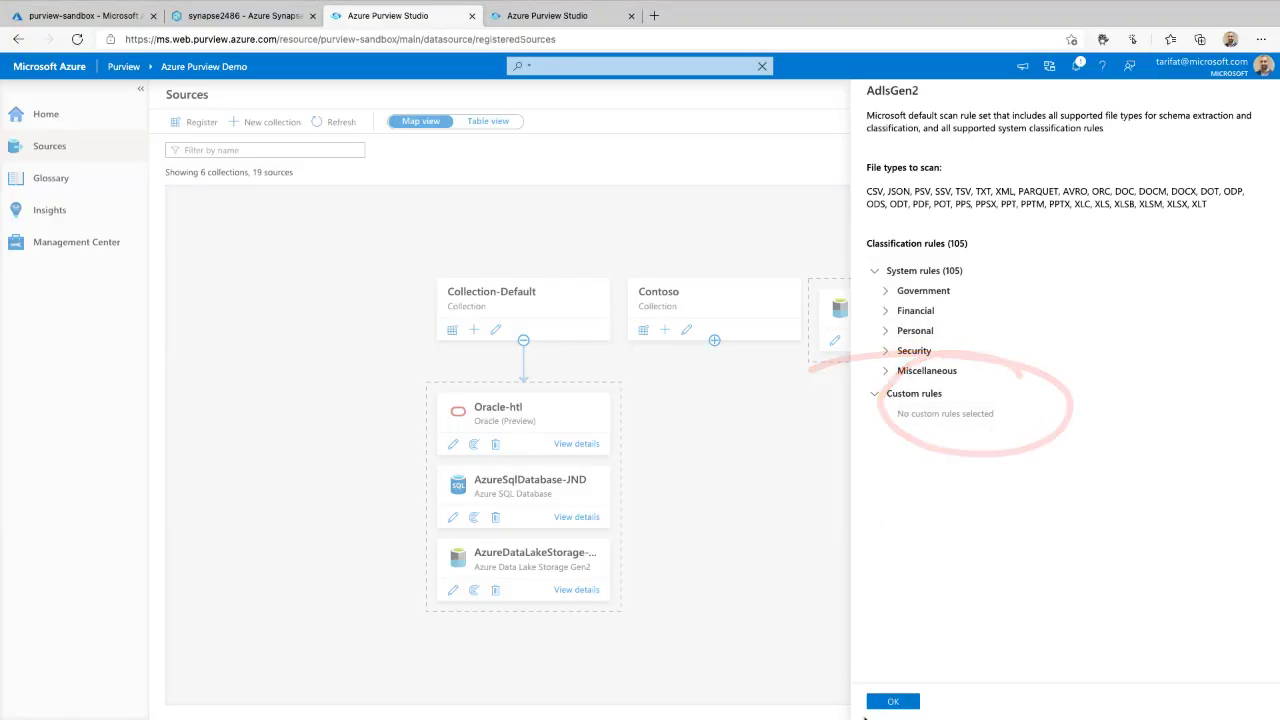
left_click(882, 706)
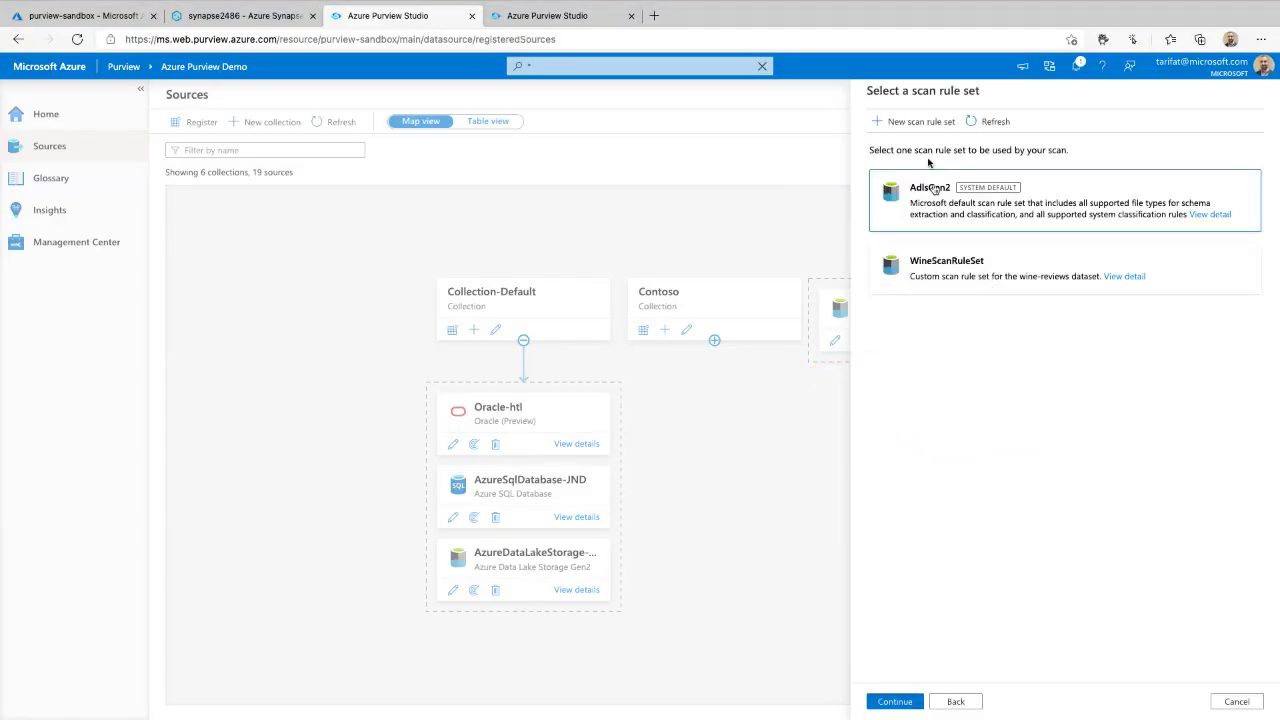
left_click(914, 122)
- Name the new scan rule set TwitterScan
left_click(912, 172)
type("New Scan with")
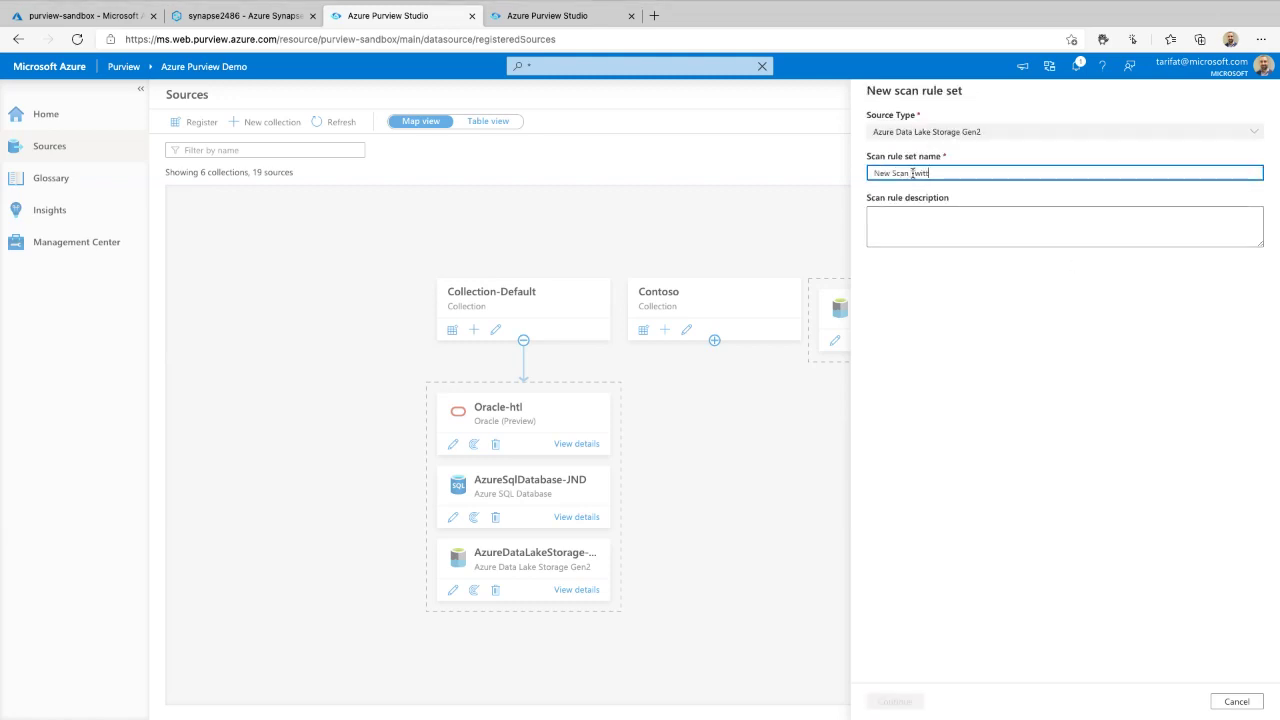
key("Tab")
left_click_drag(969, 174, 767, 165)
type("TwitterScan")
key("Tab")
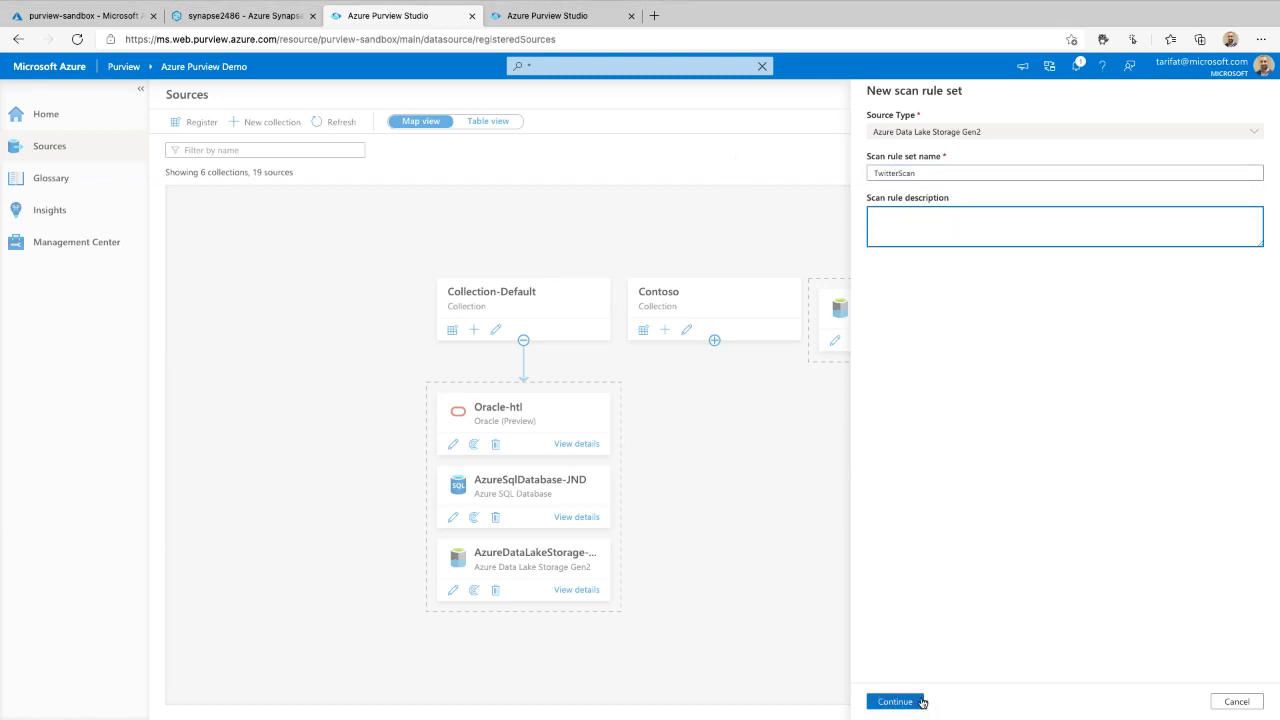
left_click(916, 701)
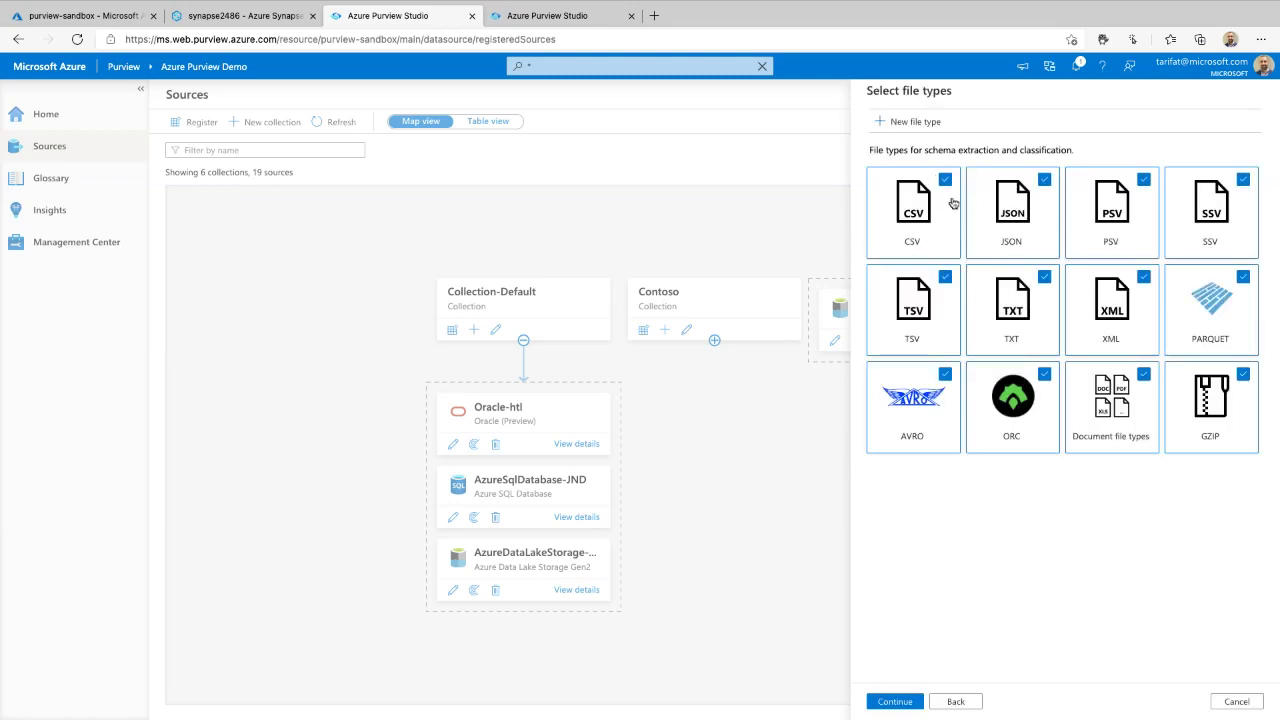
- Keep only PARQUET and Document file types, excluding CSV, JSON, PSV, SSV, XML, TSV, AVRO, ORC, TXT and GZIP
left_click(955, 227)
left_click(1015, 220)
left_click(1110, 216)
left_click(1204, 218)
left_click(1108, 304)
left_click(912, 308)
left_click(921, 378)
left_click(1042, 384)
left_click(1026, 312)
left_click_drag(1114, 396, 1230, 391)
left_click(1190, 402)
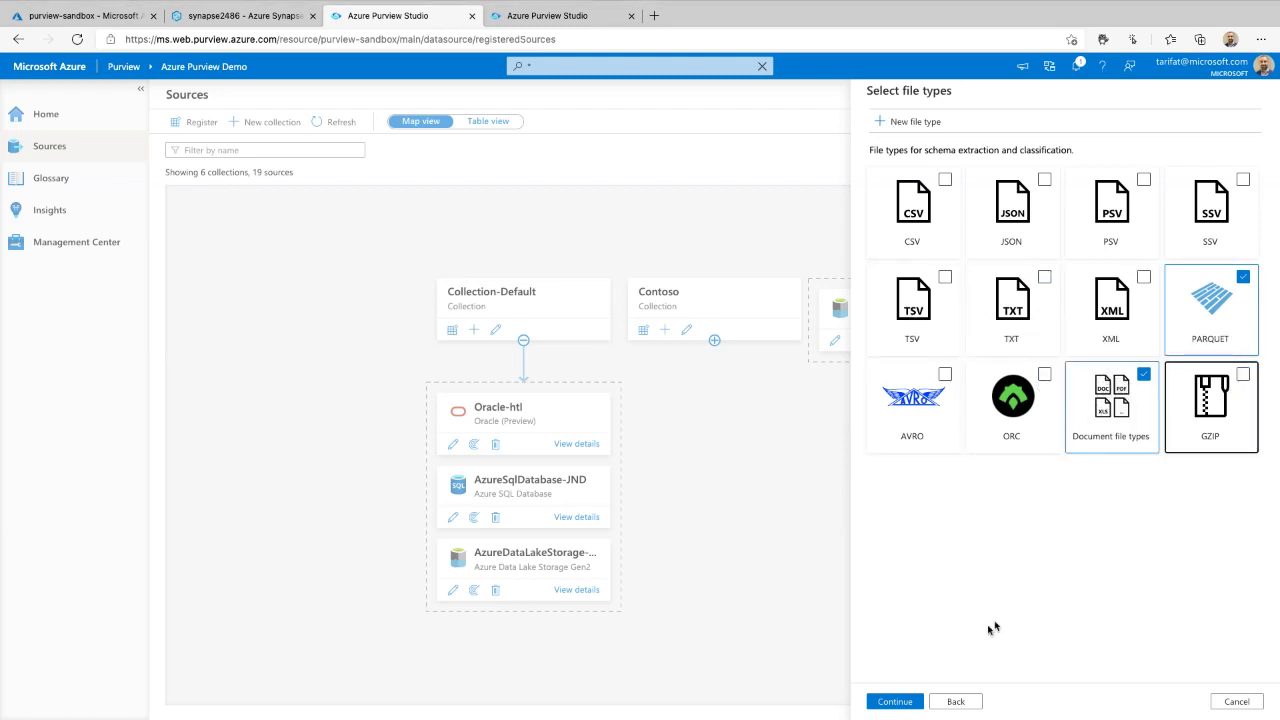
left_click(909, 703)
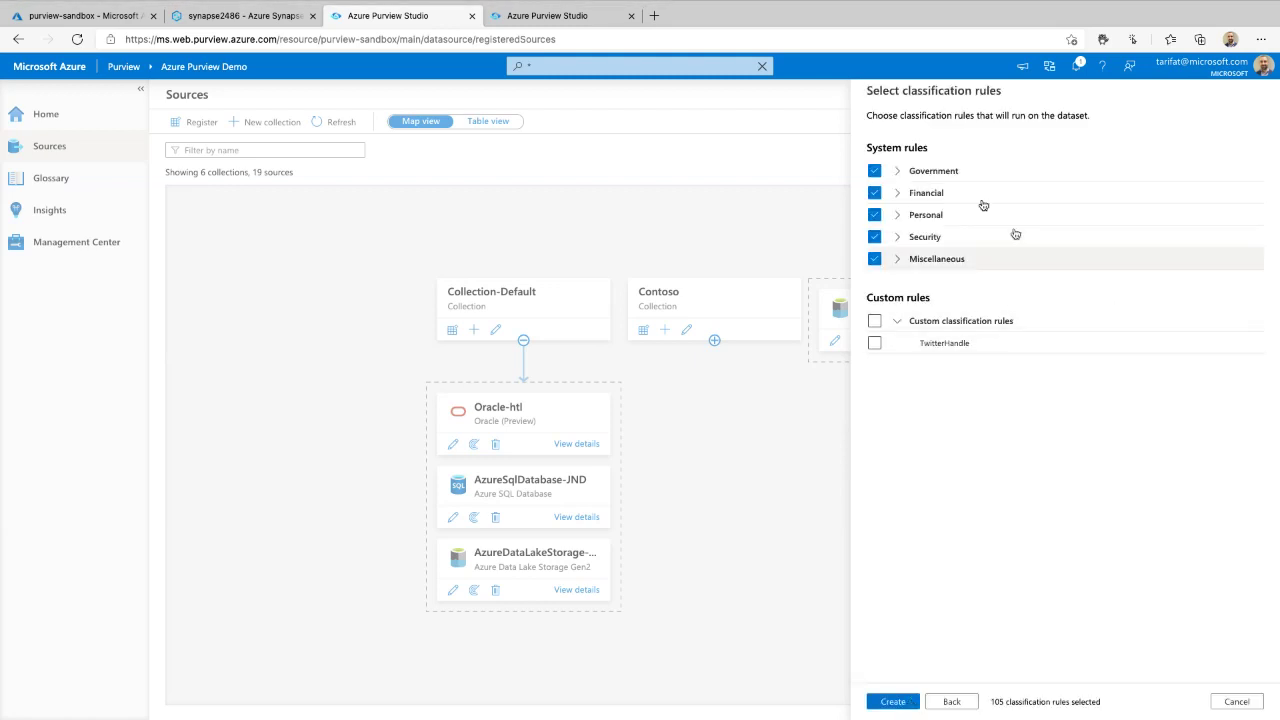
- Drop all system rules, keep only the custom TwitterHandle rule, and create TwitterScan
left_click(875, 170)
left_click(875, 192)
left_click(875, 215)
left_click(875, 237)
left_click(875, 259)
left_click(875, 320)
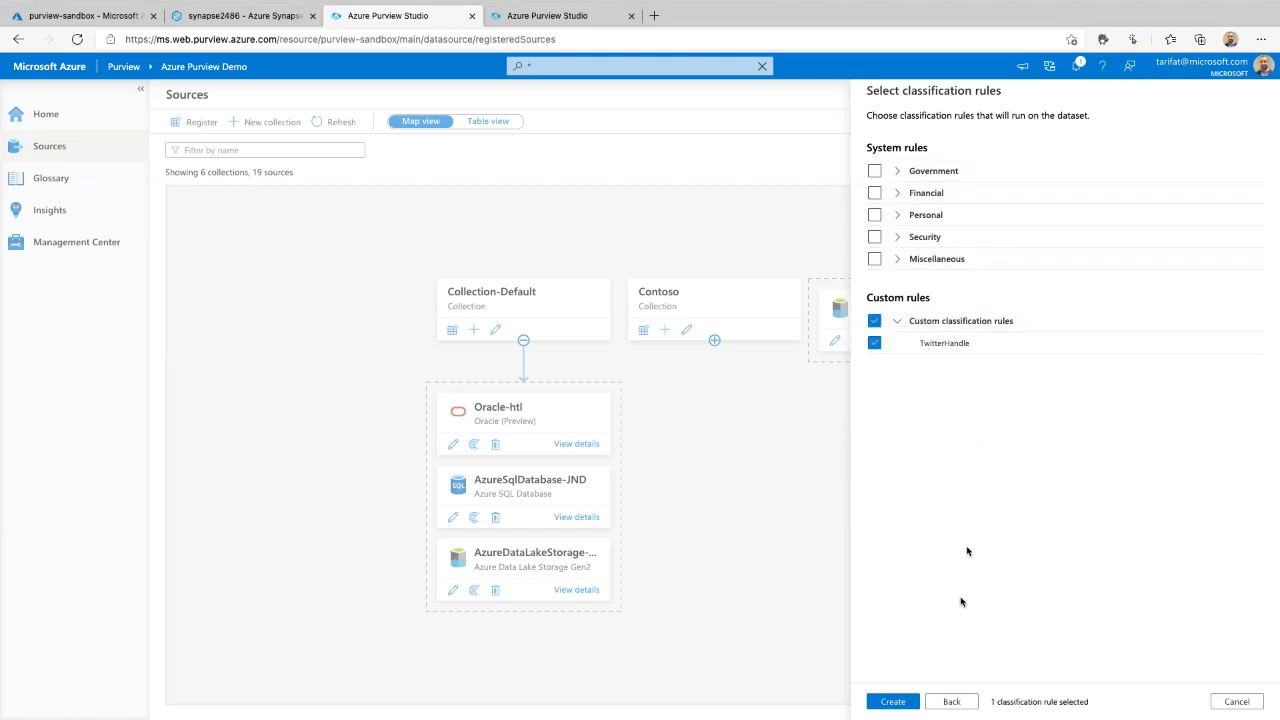
left_click(914, 703)
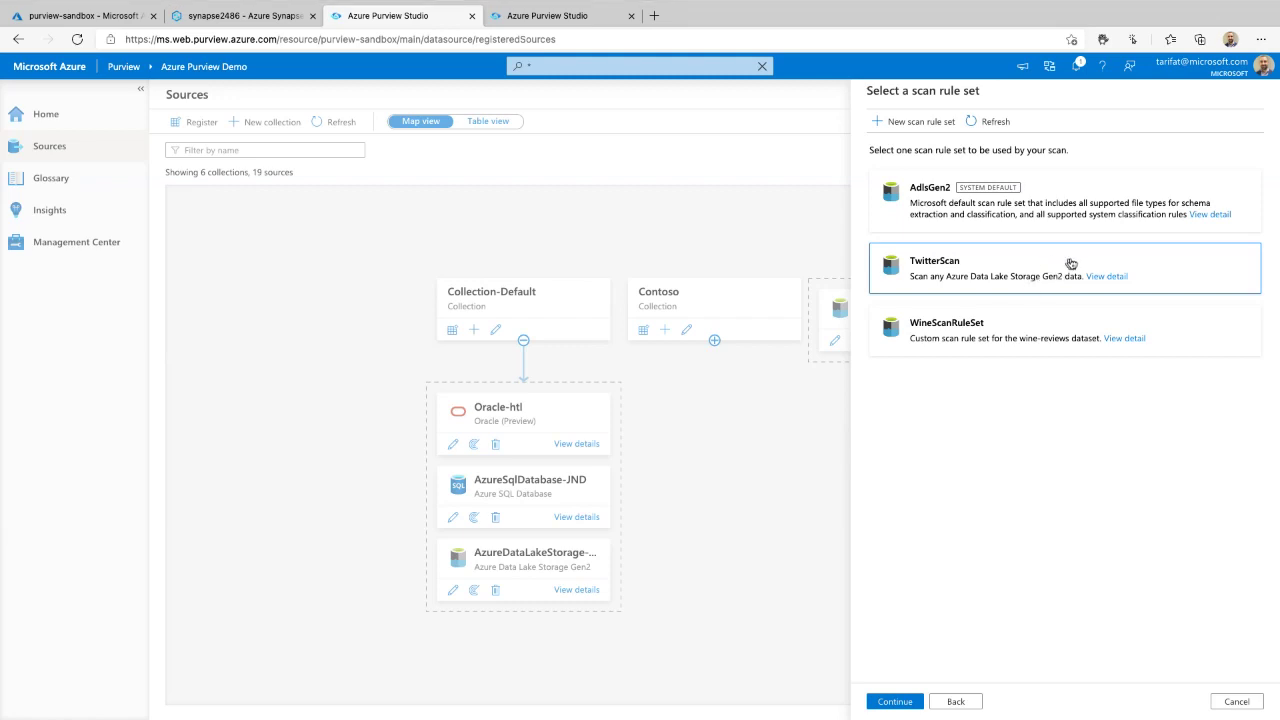
- Close the rule set choice, open Management Center, and view the purview-sandbox account overview in Azure
mouse_move(1148, 240)
left_mouse_down()
mouse_move(840, 300)
mouse_move(1106, 247)
left_mouse_up()
left_click(1236, 701)
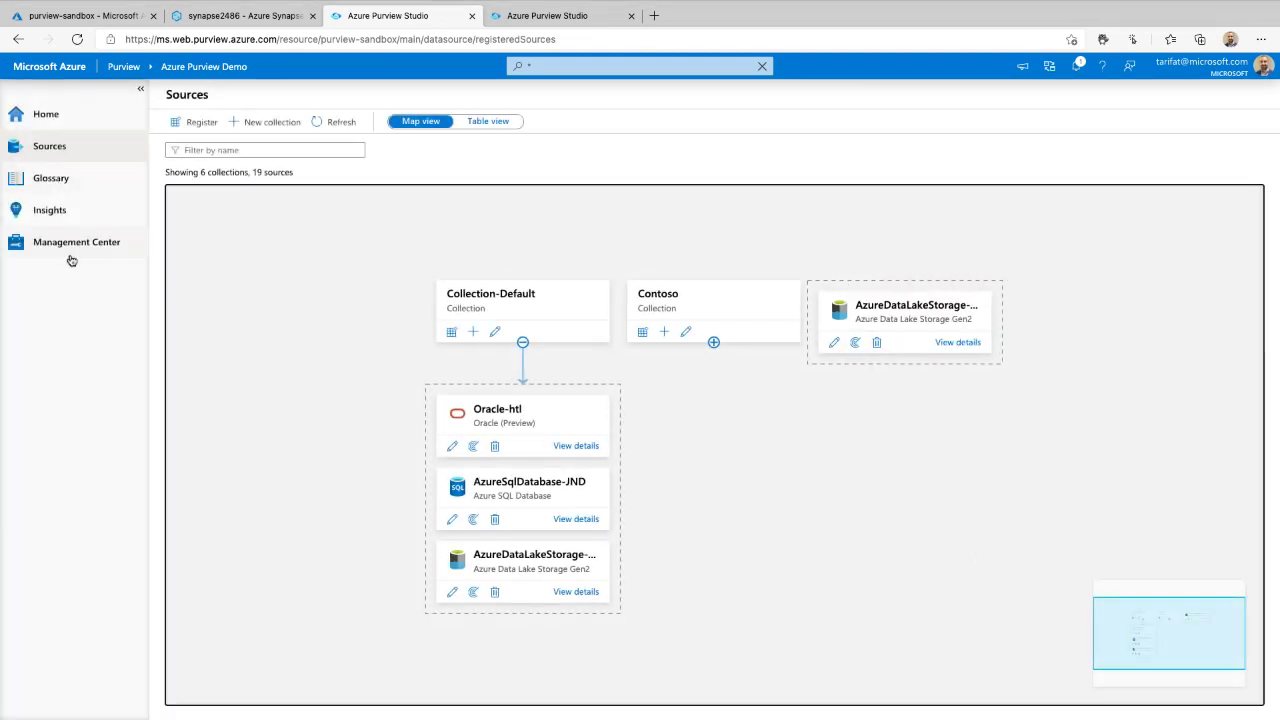
left_click(72, 246)
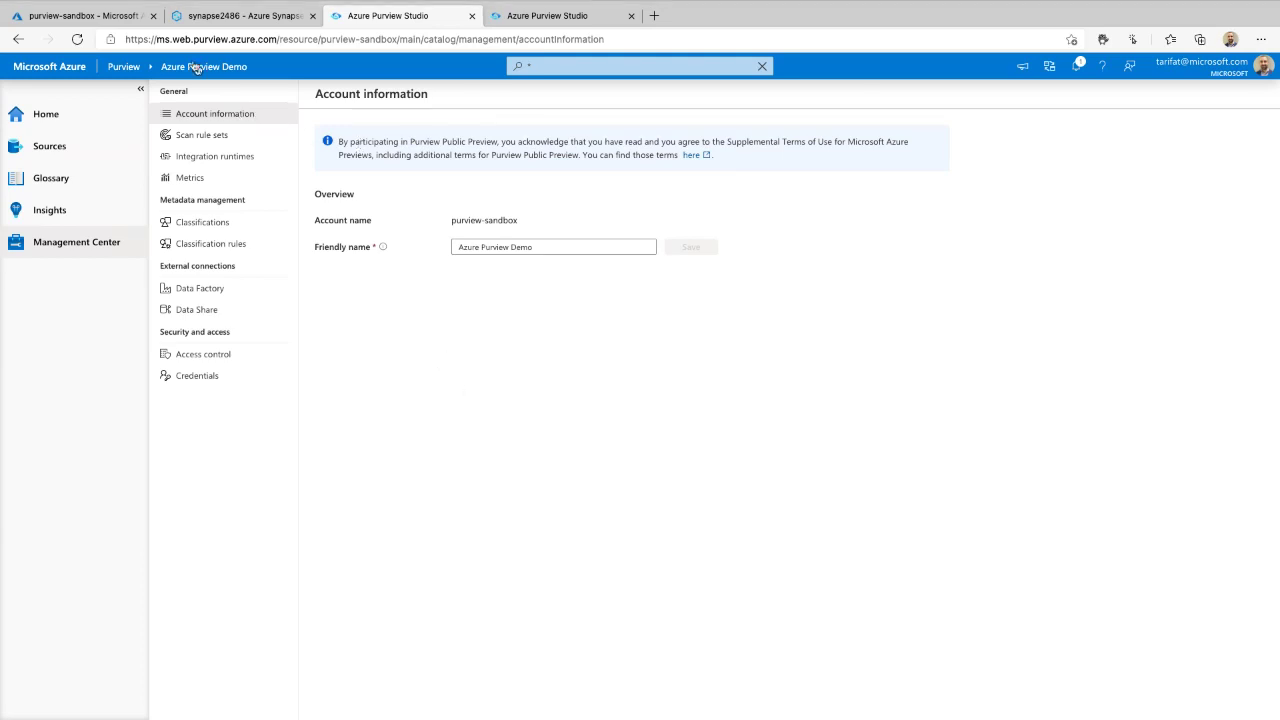
left_click(103, 23)
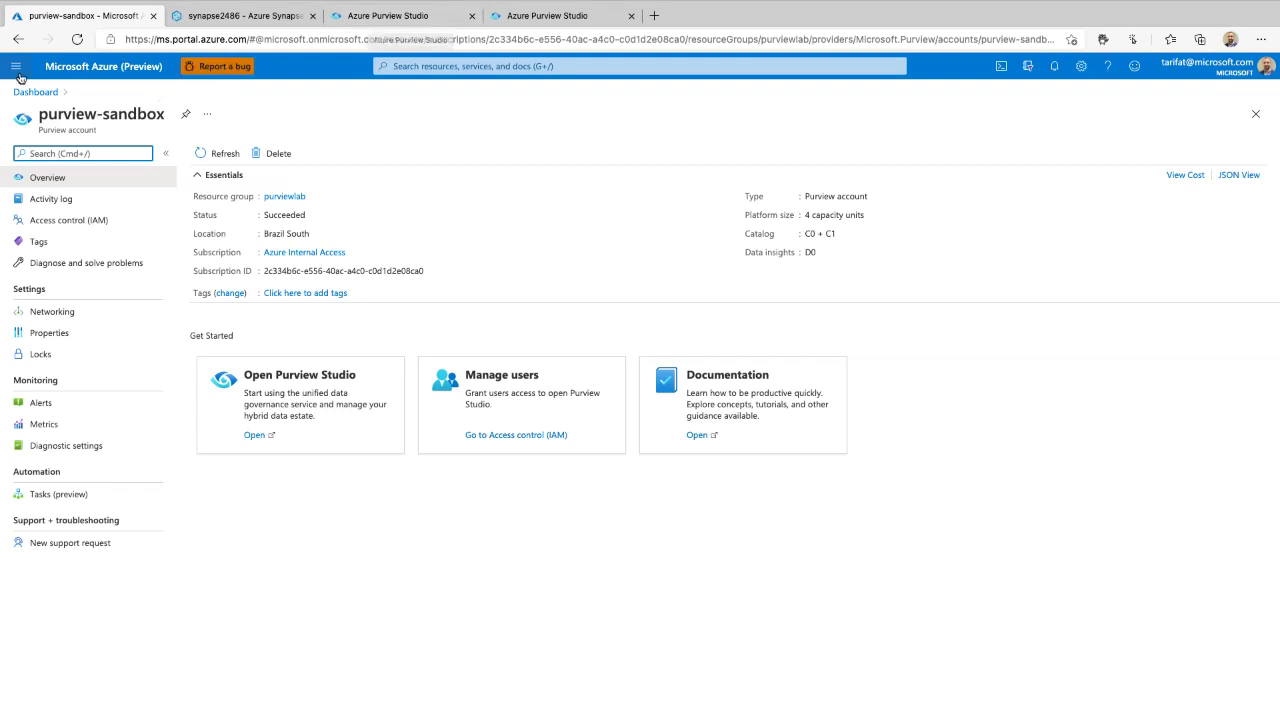
- In the Synapse Manage hub, show that workspace synapse2486 is linked to Purview account purview-2486
left_click(243, 16)
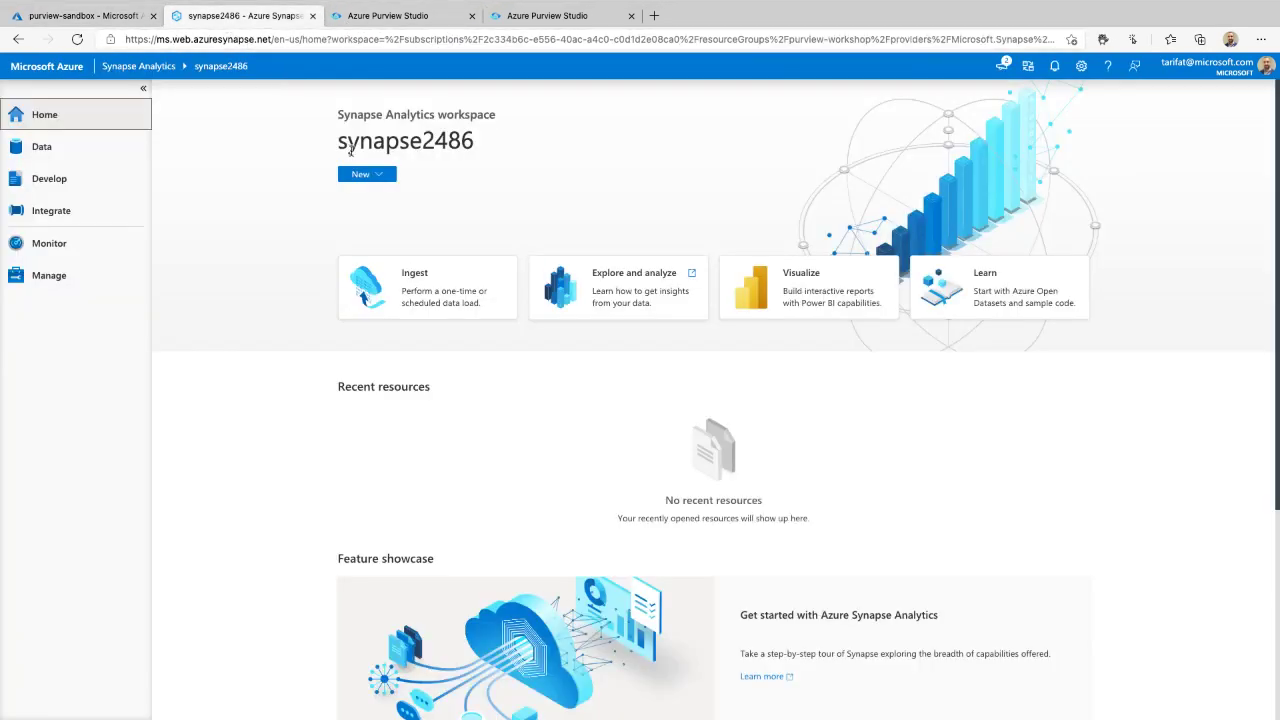
mouse_move(597, 76)
left_mouse_down()
mouse_move(223, 183)
mouse_move(847, 196)
mouse_move(479, 141)
left_mouse_up()
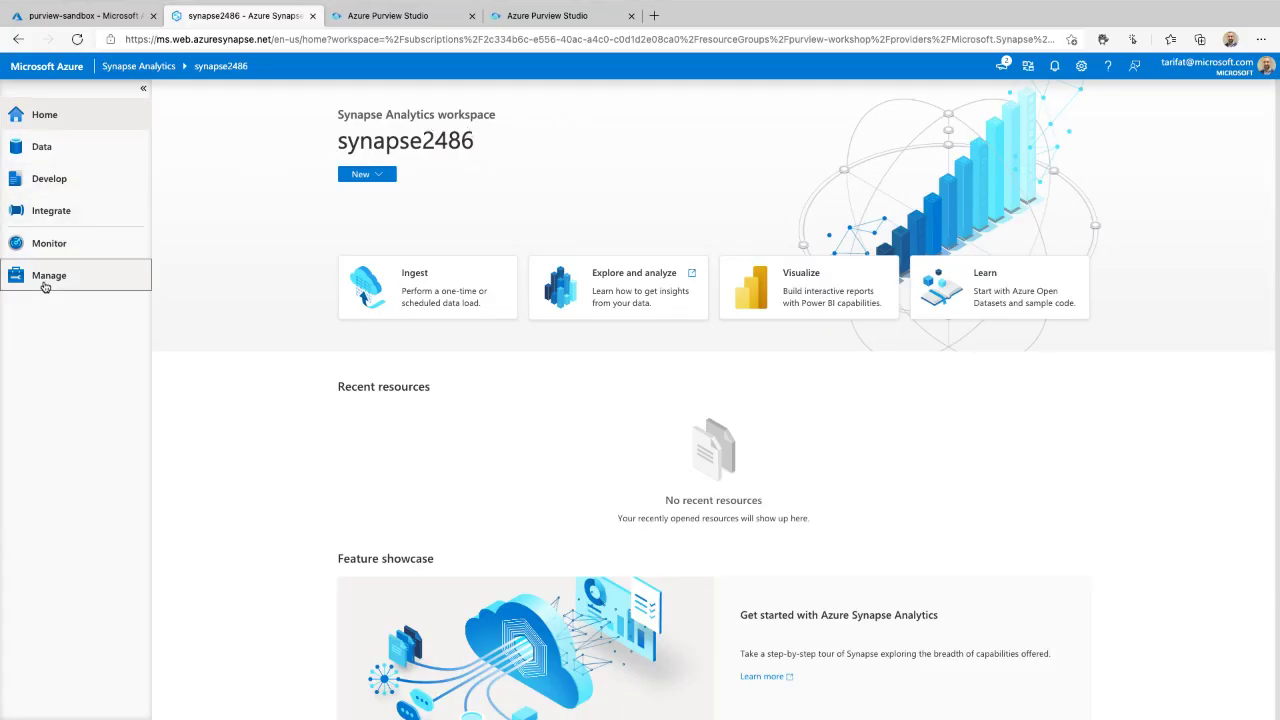
left_click(44, 287)
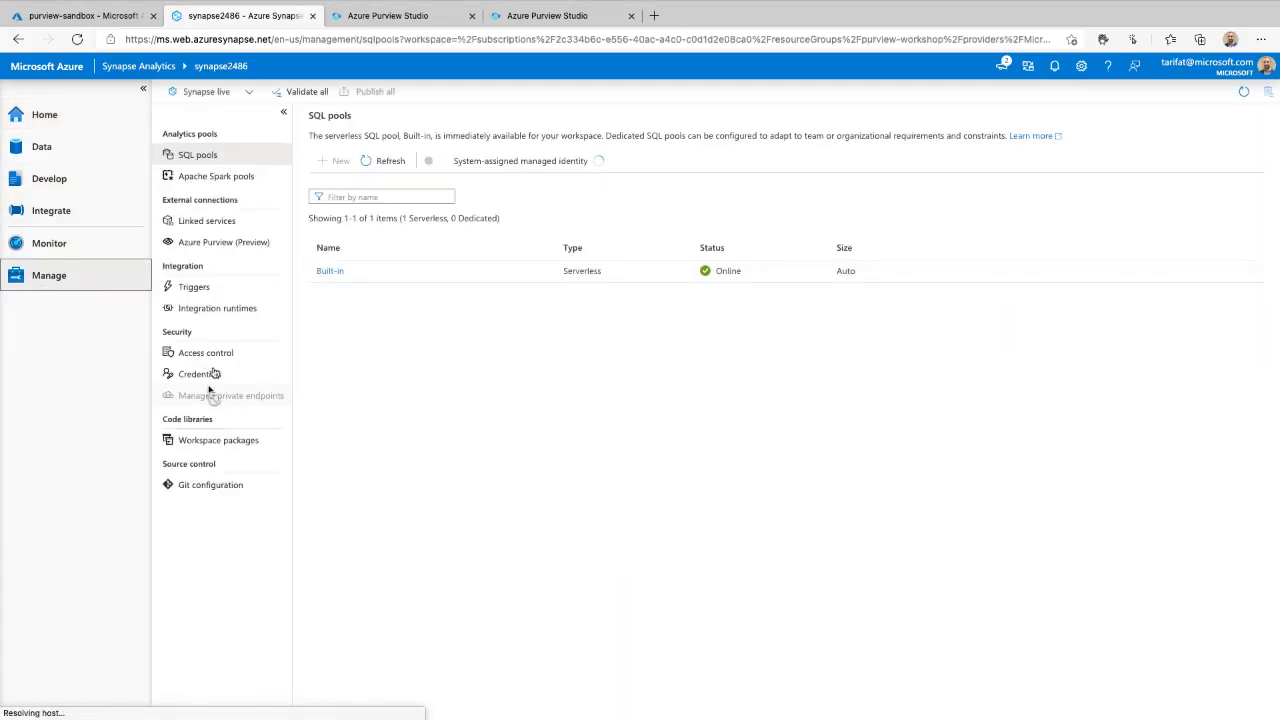
mouse_move(150, 262)
left_mouse_down()
mouse_move(278, 260)
mouse_move(212, 226)
left_mouse_up()
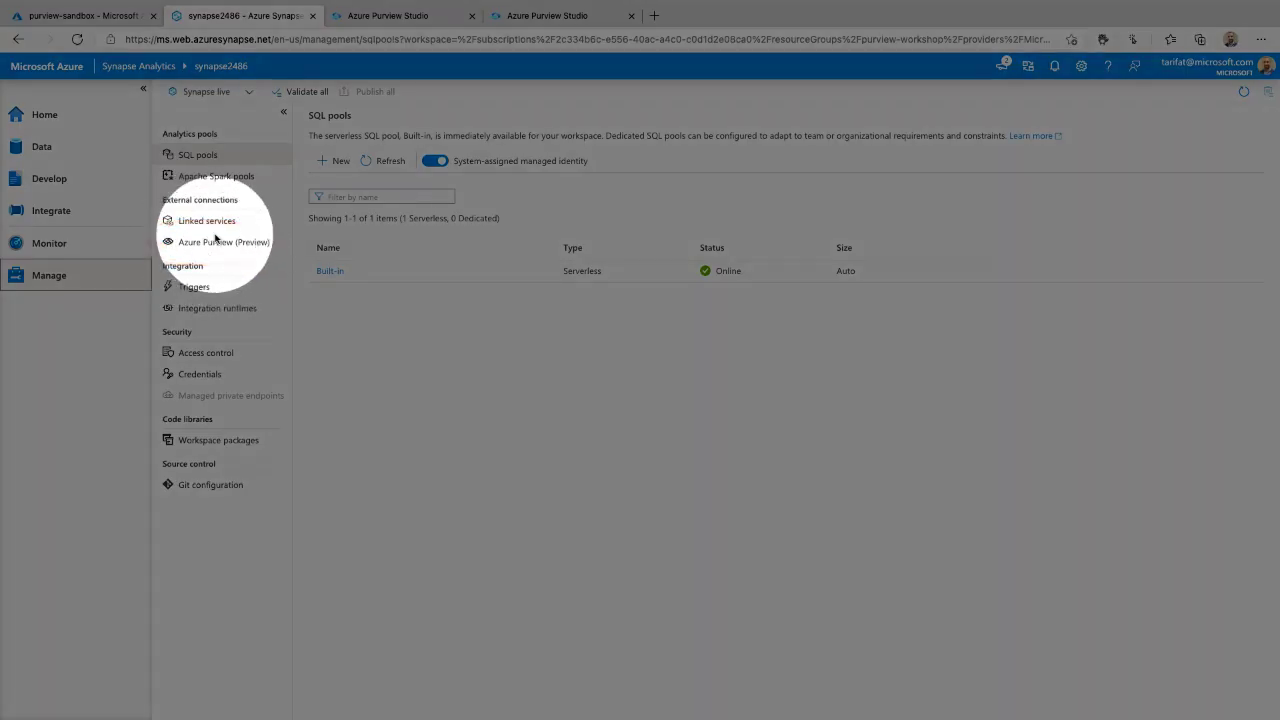
left_click(215, 241)
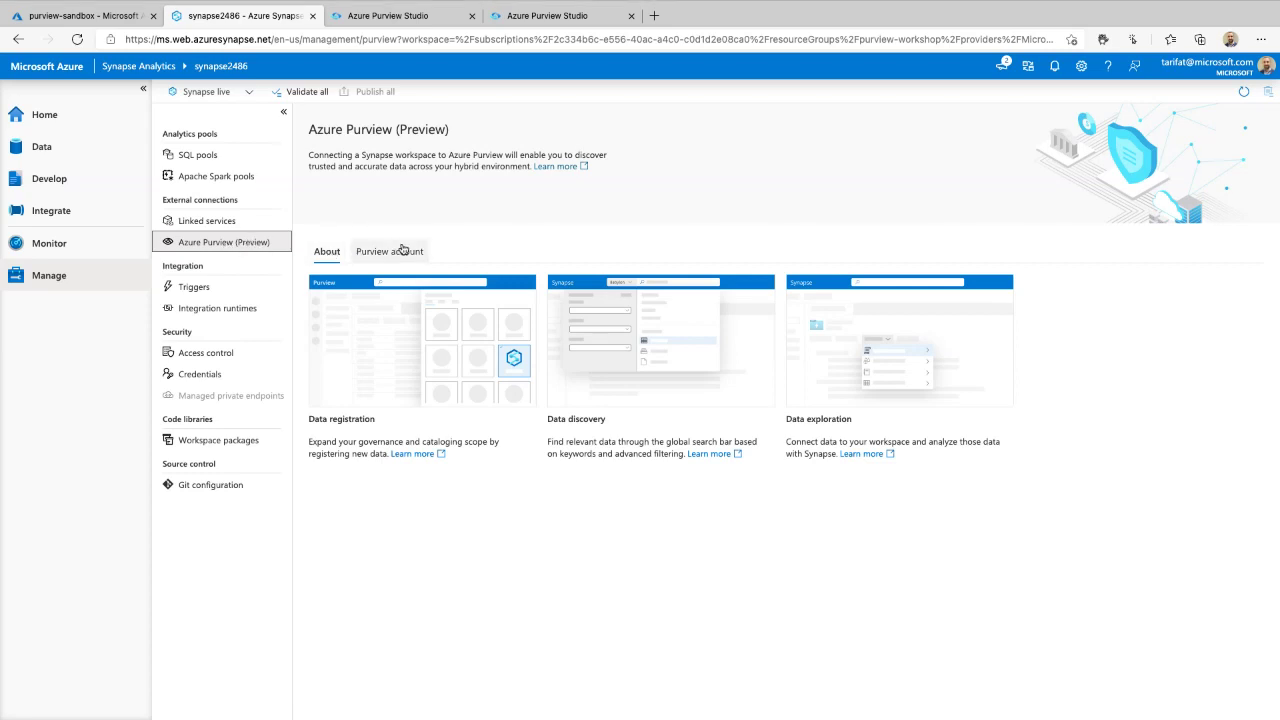
left_click(403, 253)
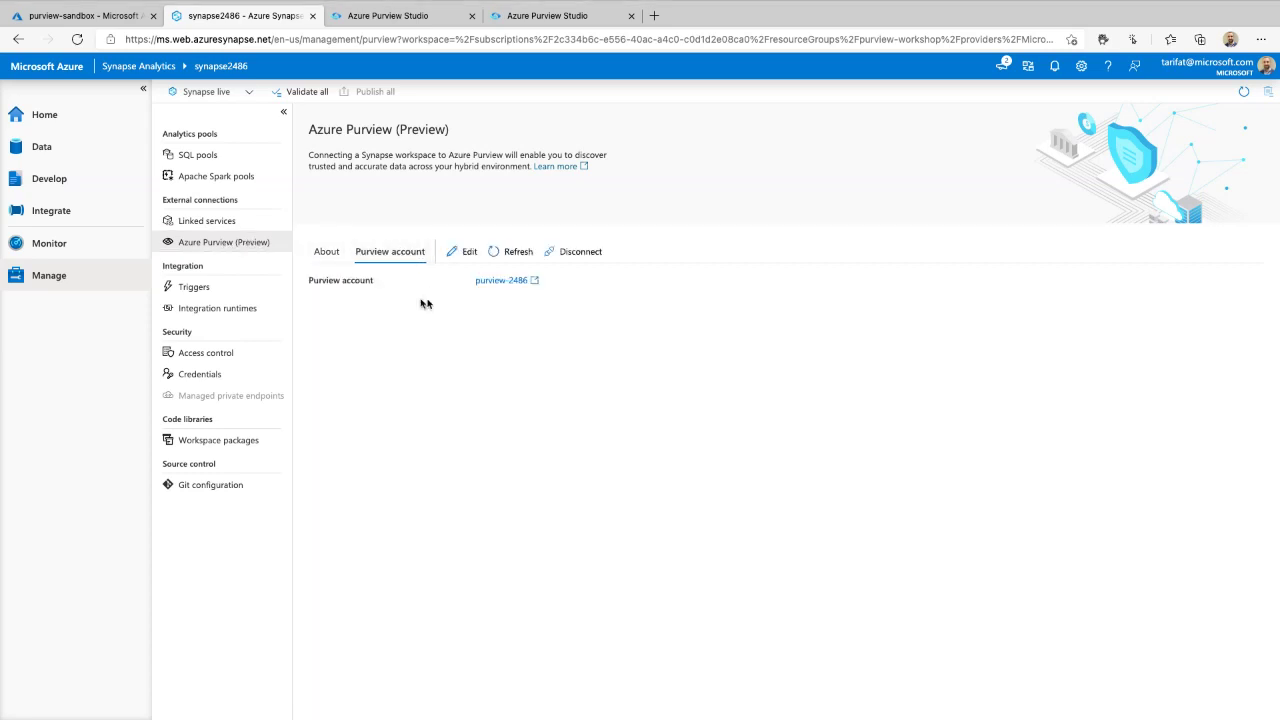
mouse_move(330, 311)
left_mouse_down()
mouse_move(677, 234)
mouse_move(286, 246)
mouse_move(408, 339)
left_mouse_up()
- Search the Purview catalog from the Data hub for 'parquet', finding twitter_handles.parquet
left_click(78, 155)
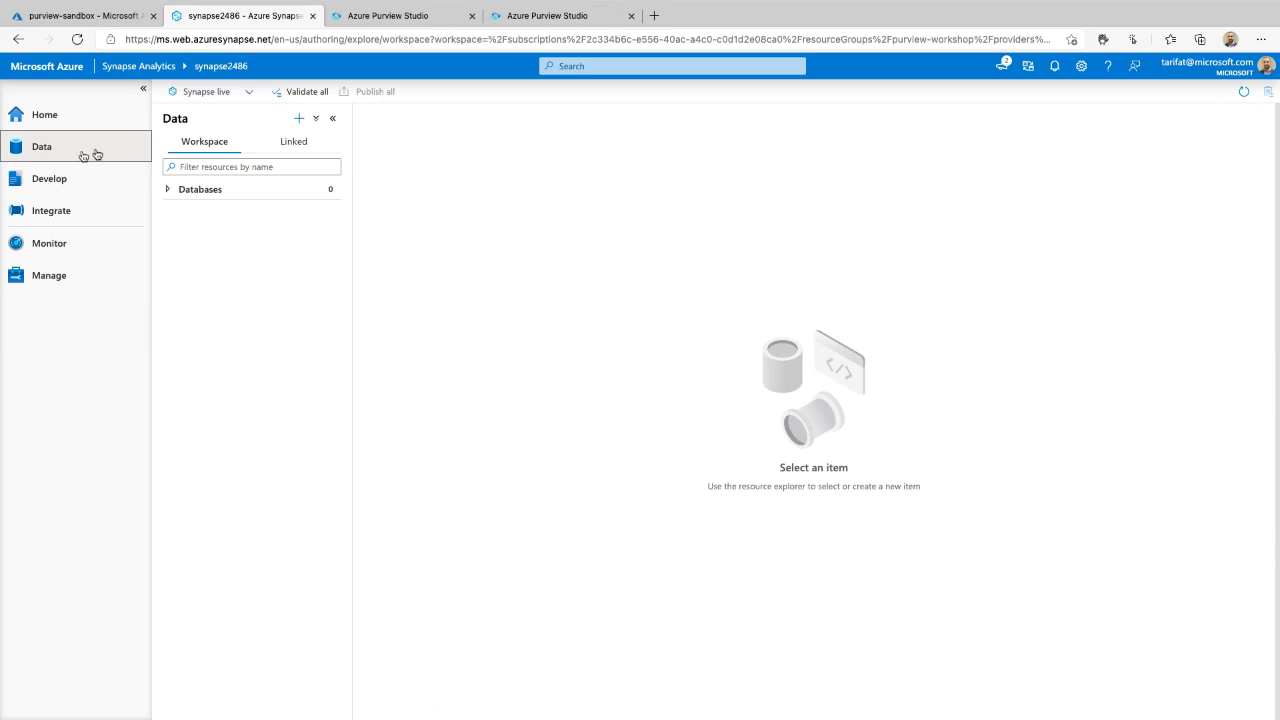
left_click(611, 66)
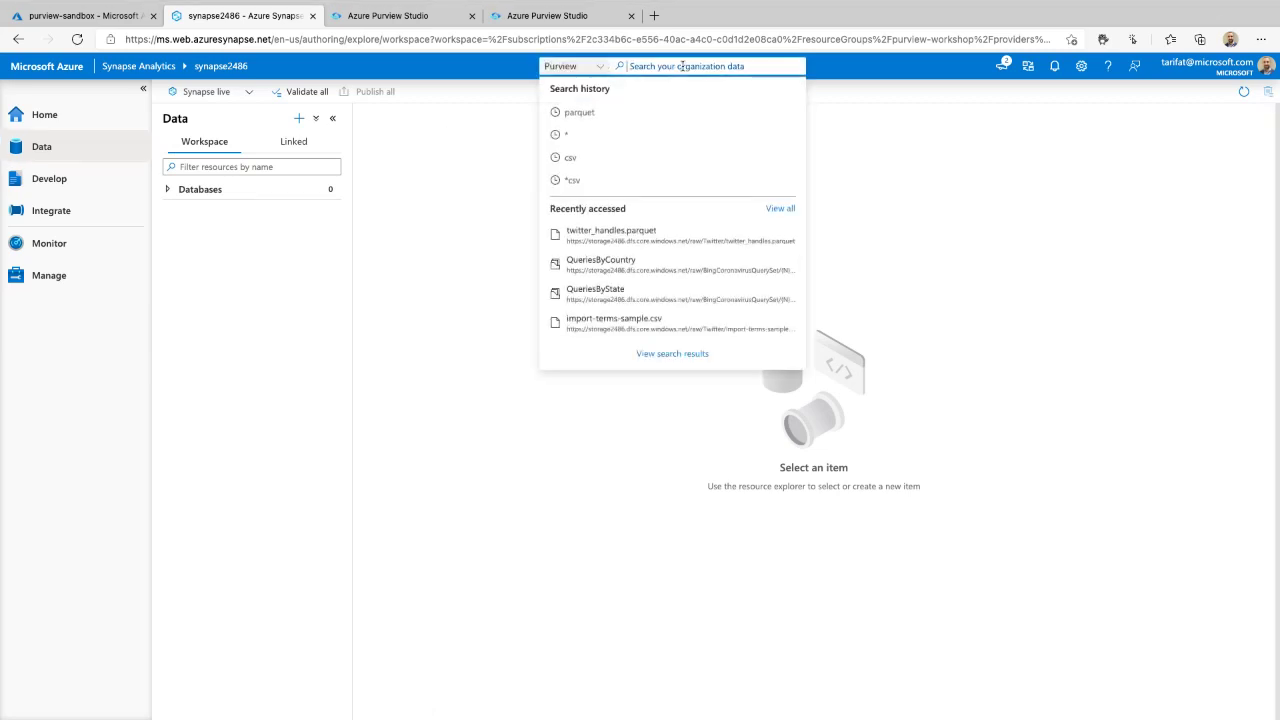
left_click(598, 66)
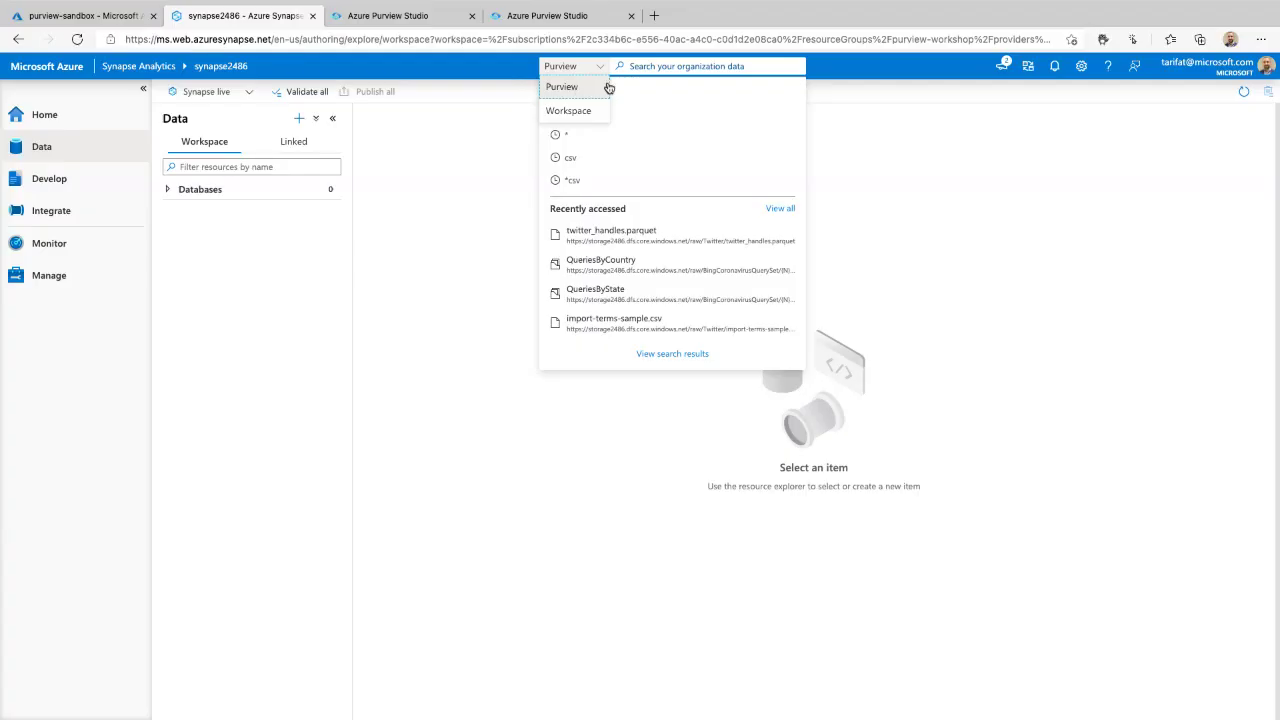
left_click(606, 87)
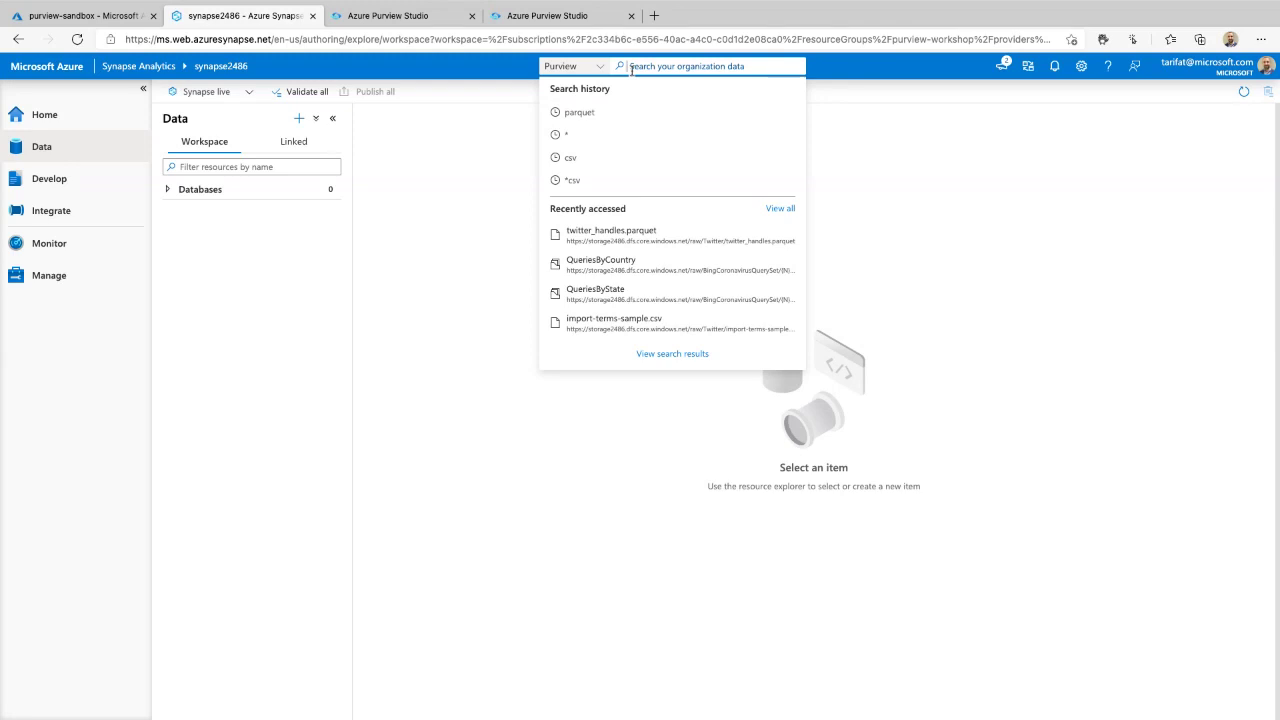
type("parquet")
key("Return")
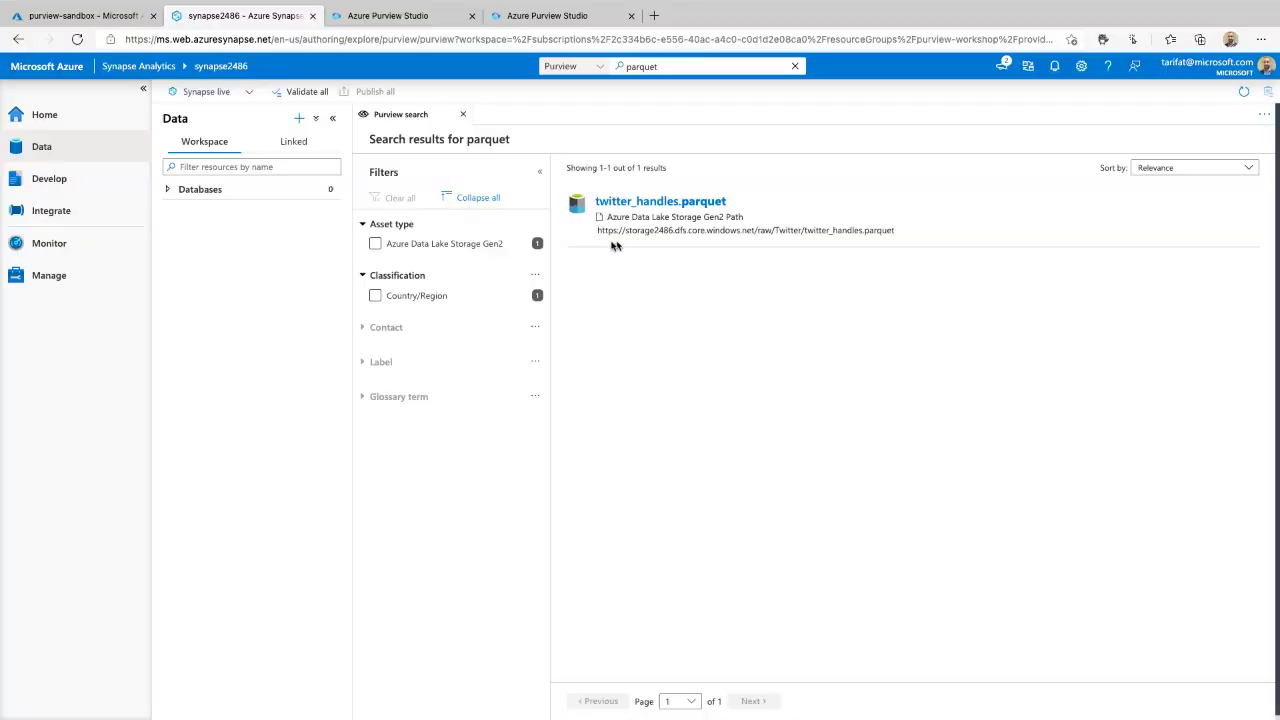
- Open the twitter_handles.parquet asset details with the side panes collapsed for a wider view
mouse_move(590, 247)
left_mouse_down()
mouse_move(716, 266)
mouse_move(632, 182)
mouse_move(655, 260)
left_mouse_up()
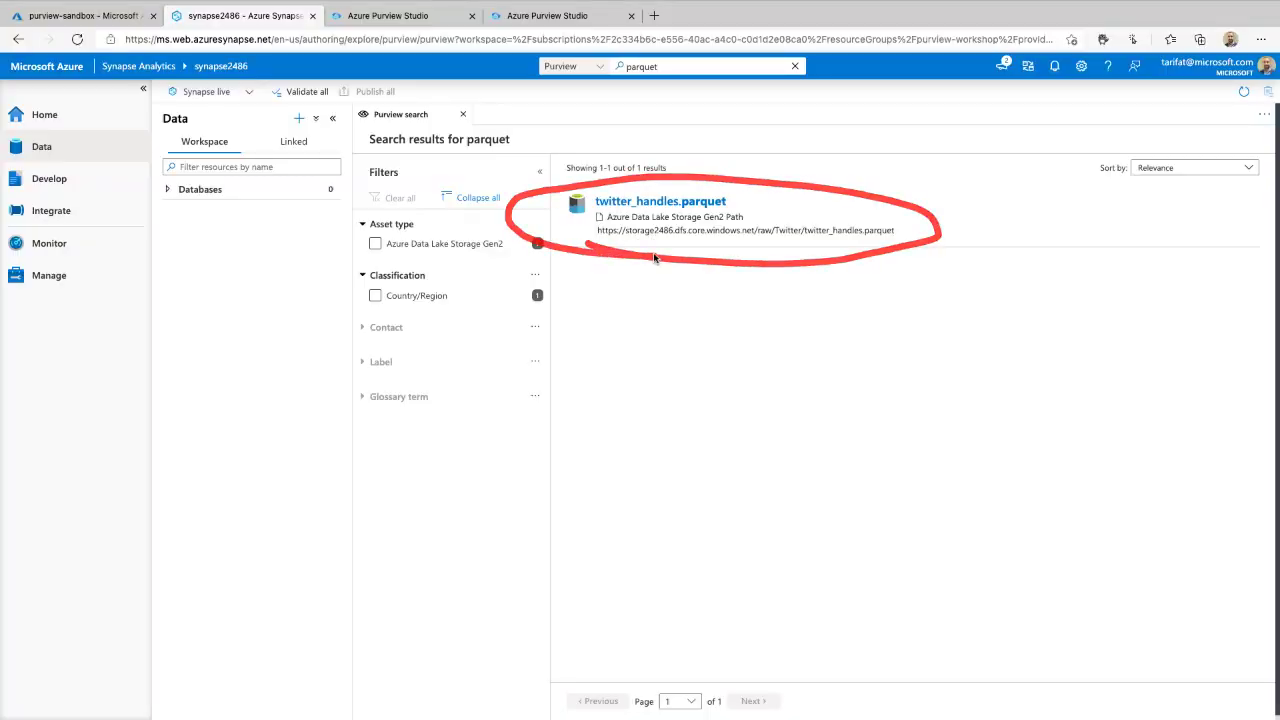
left_click(681, 204)
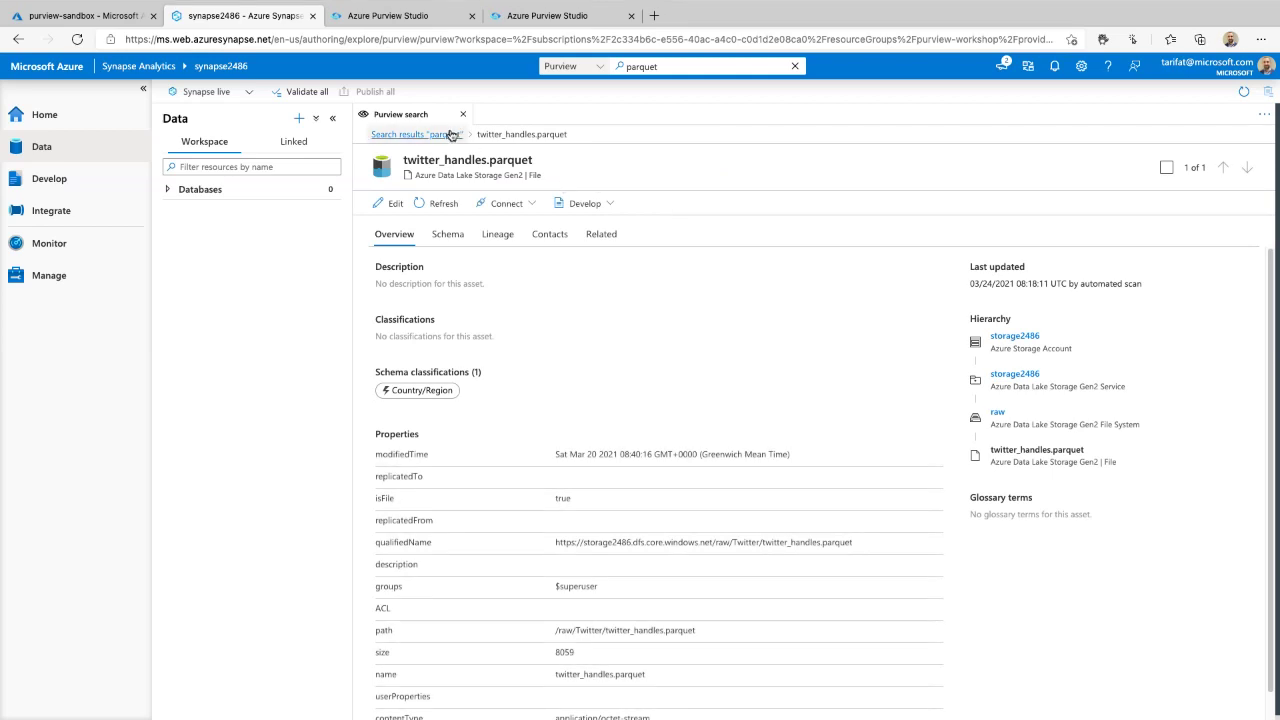
left_click(452, 134)
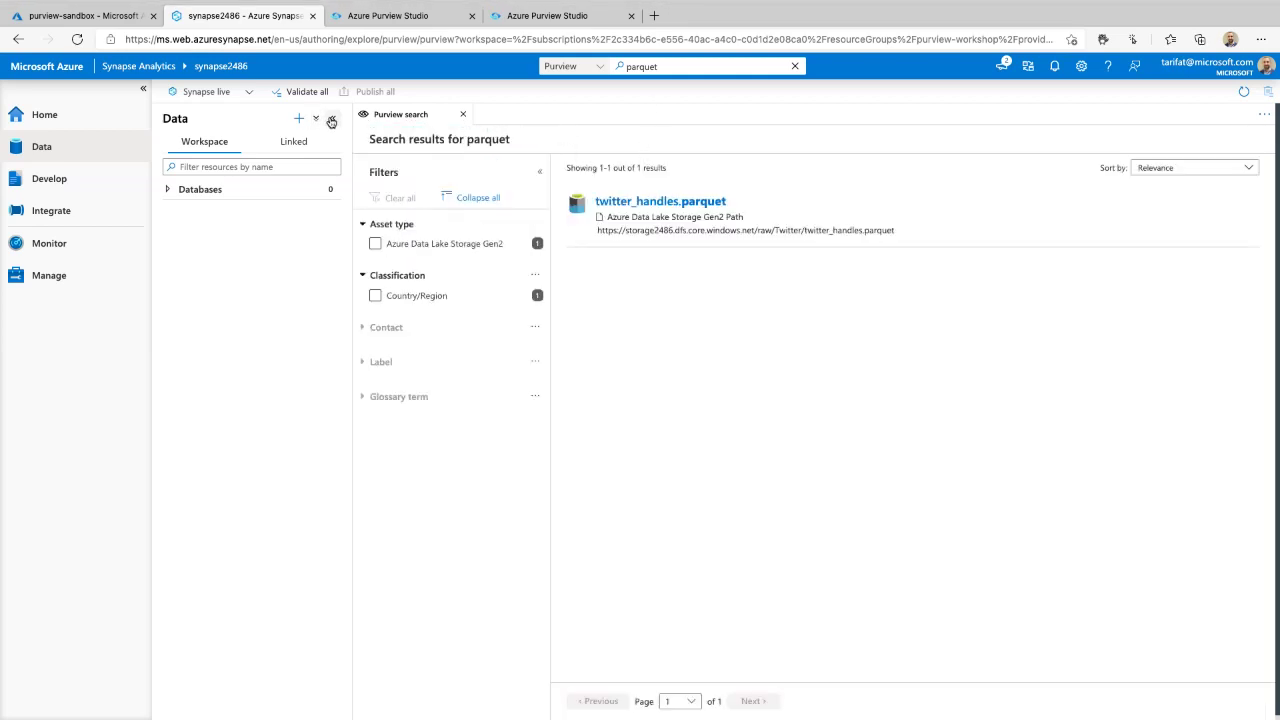
left_click(333, 118)
left_click(142, 93)
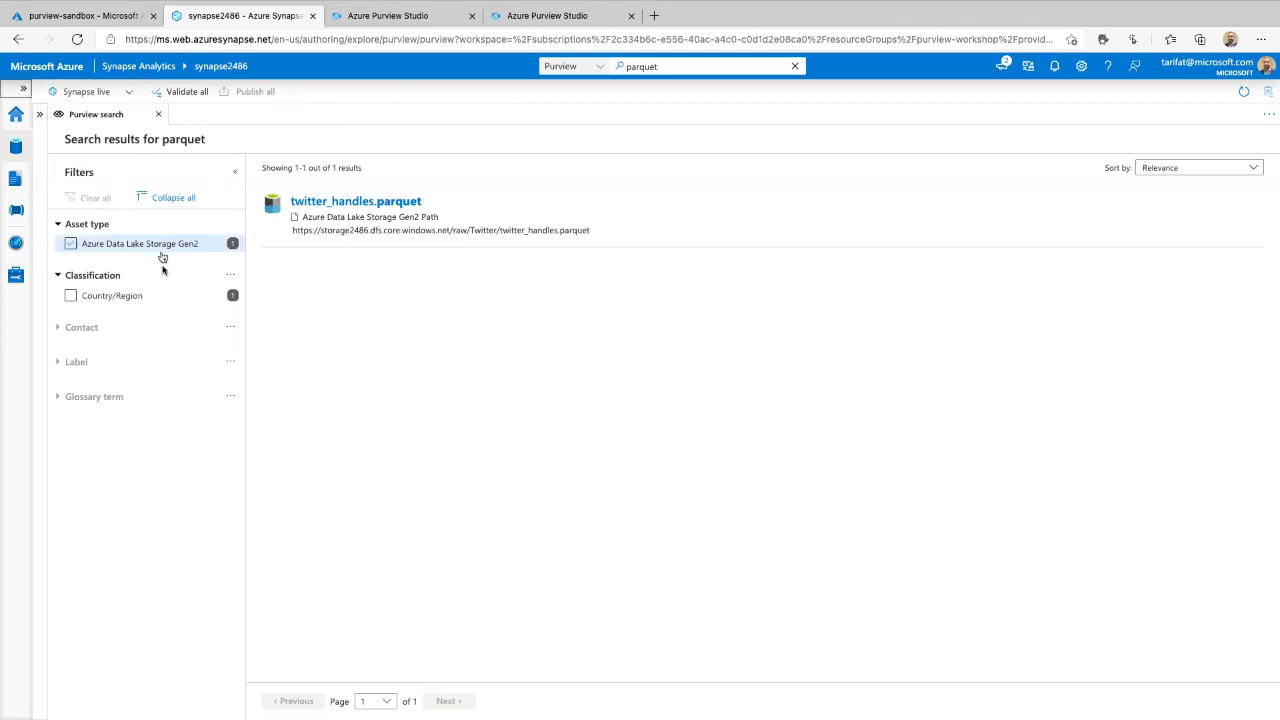
mouse_move(165, 166)
left_mouse_down()
mouse_move(55, 200)
mouse_move(173, 452)
mouse_move(66, 162)
left_mouse_up()
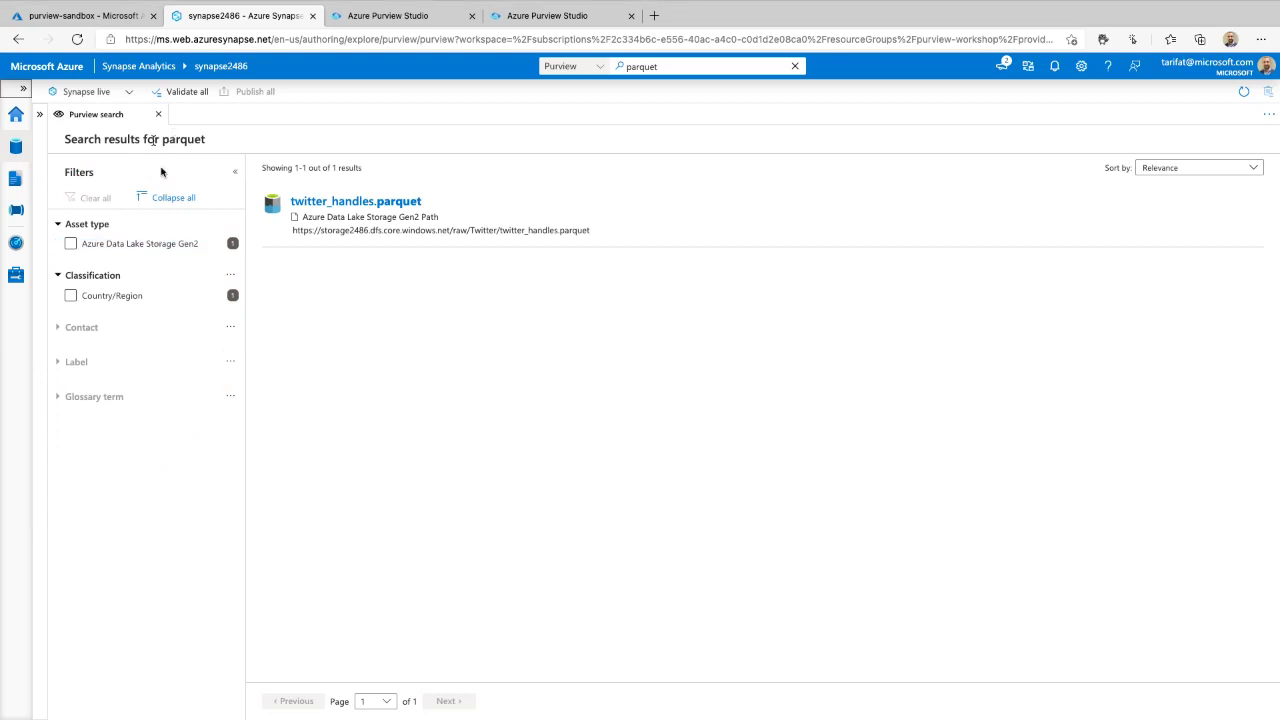
left_click(387, 204)
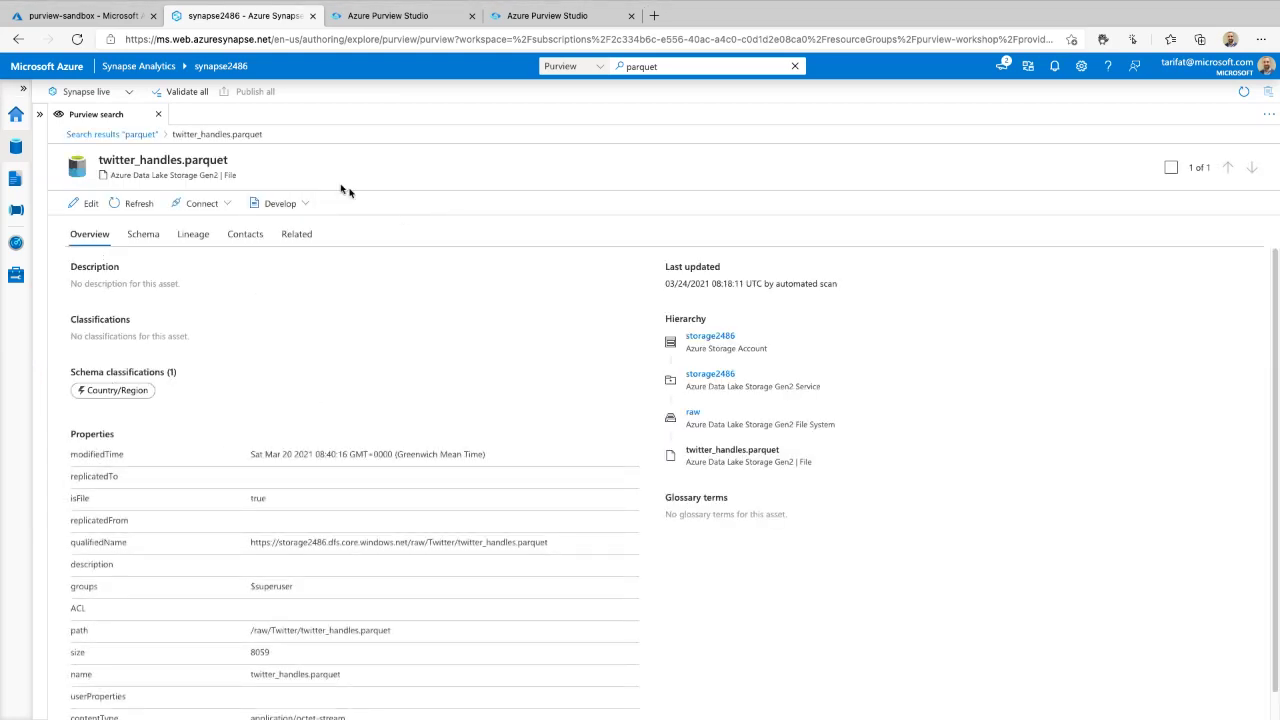
mouse_move(338, 173)
left_mouse_down()
mouse_move(279, 254)
mouse_move(155, 171)
left_mouse_up()
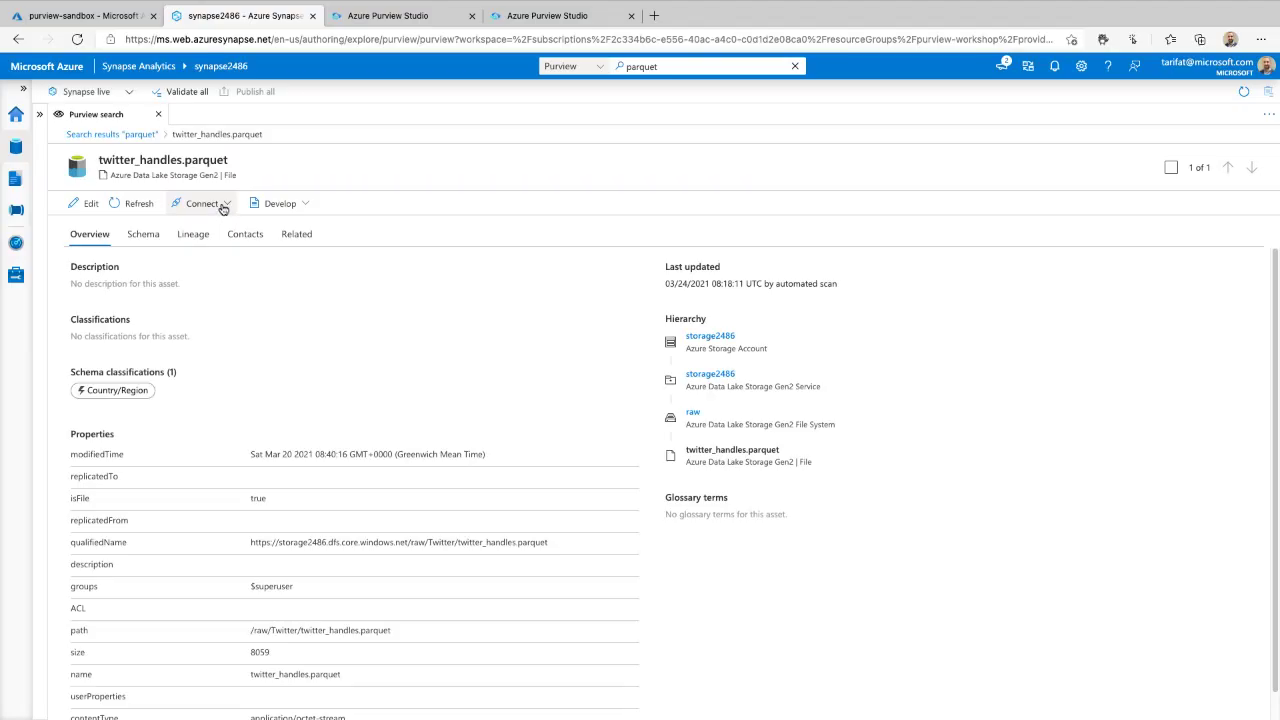
- Bring up the Develop options for starting a new SQL script on the file
left_click(221, 207)
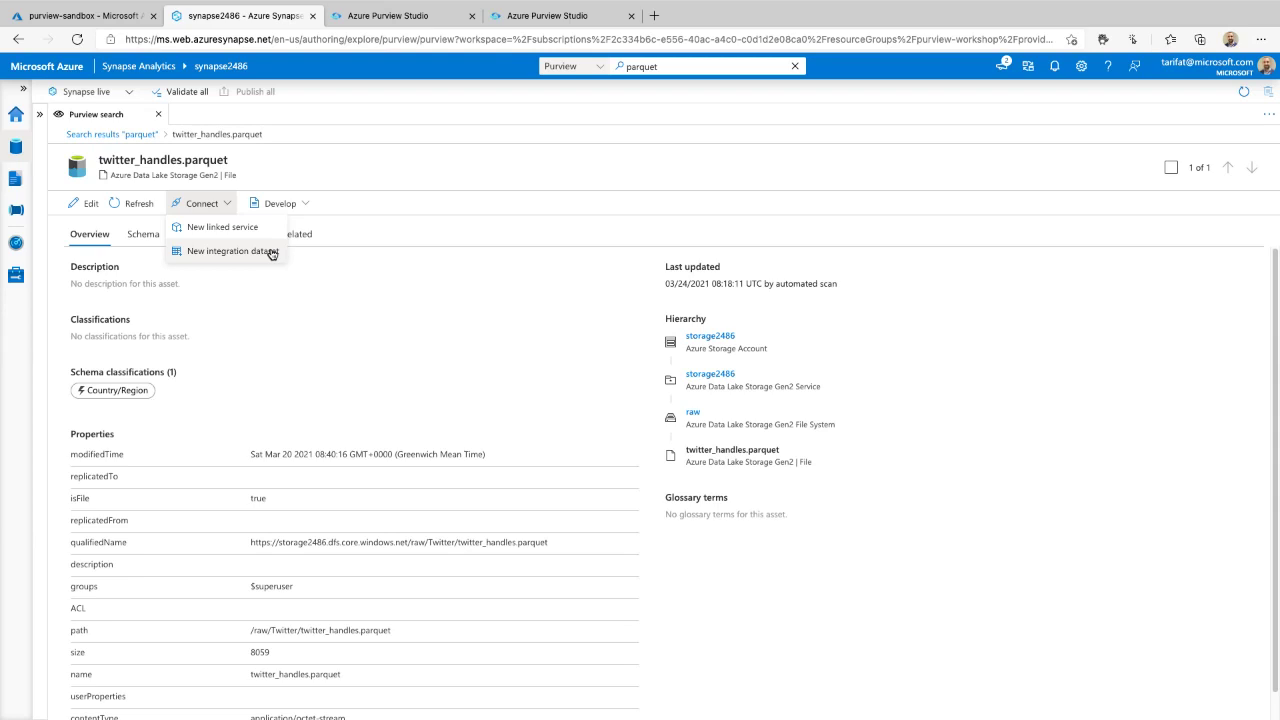
left_click(302, 203)
mouse_move(338, 228)
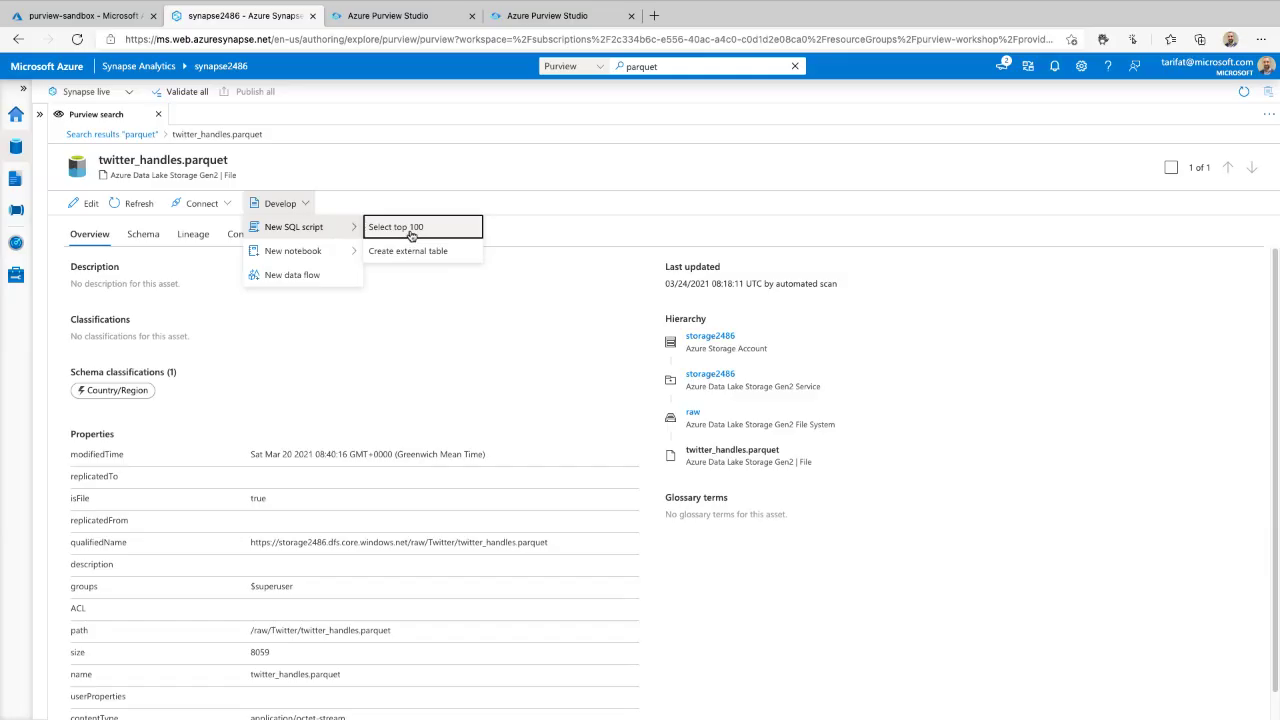
- Run a Select TOP 100 query on twitter_handles.parquet, then advance the slideshow to the Microsoft investments slide
left_click(412, 233)
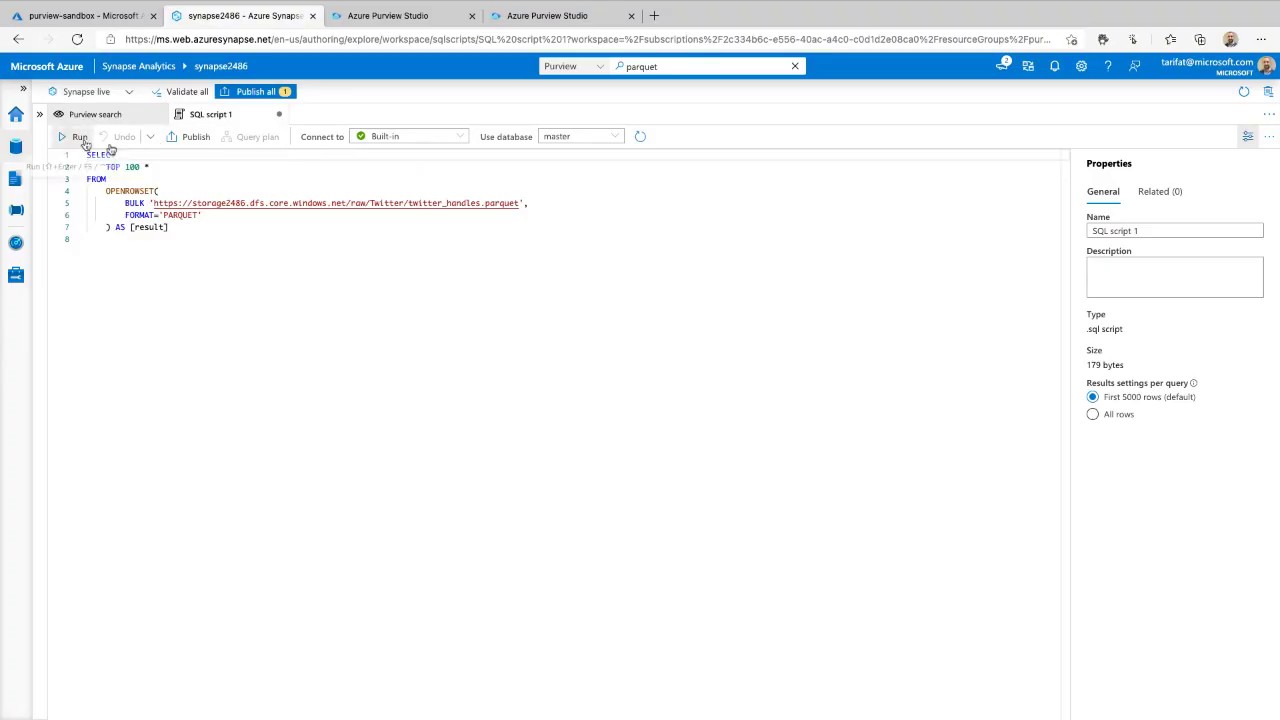
left_click(81, 137)
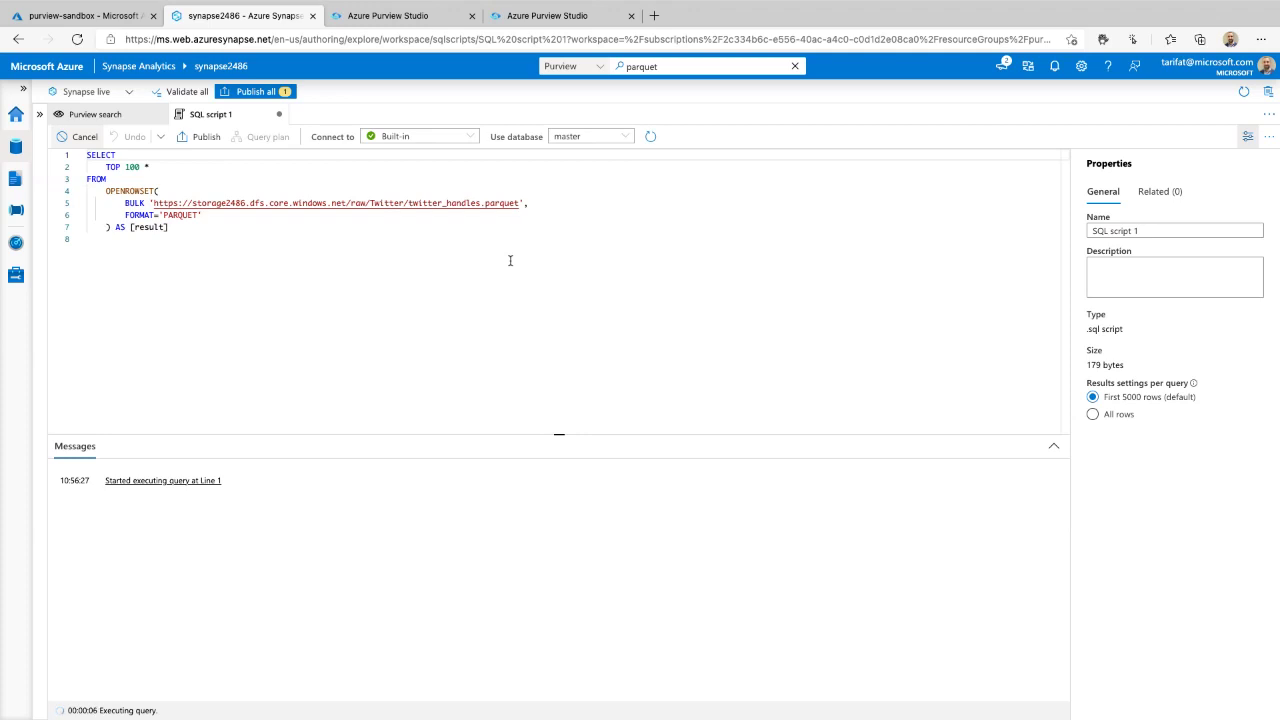
mouse_move(558, 419)
left_mouse_down()
mouse_move(560, 431)
mouse_move(558, 210)
left_mouse_up()
mouse_move(758, 280)
left_mouse_down()
mouse_move(100, 371)
mouse_move(988, 520)
mouse_move(573, 244)
left_mouse_up()
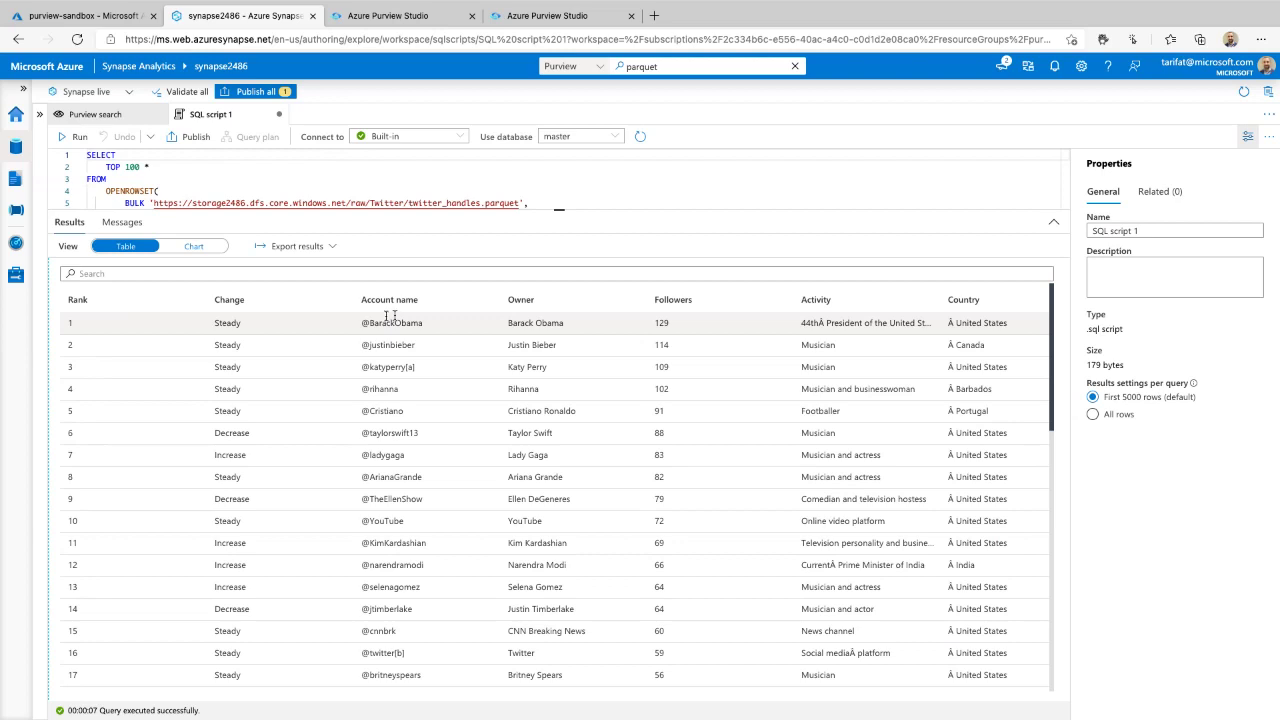
left_click(118, 16)
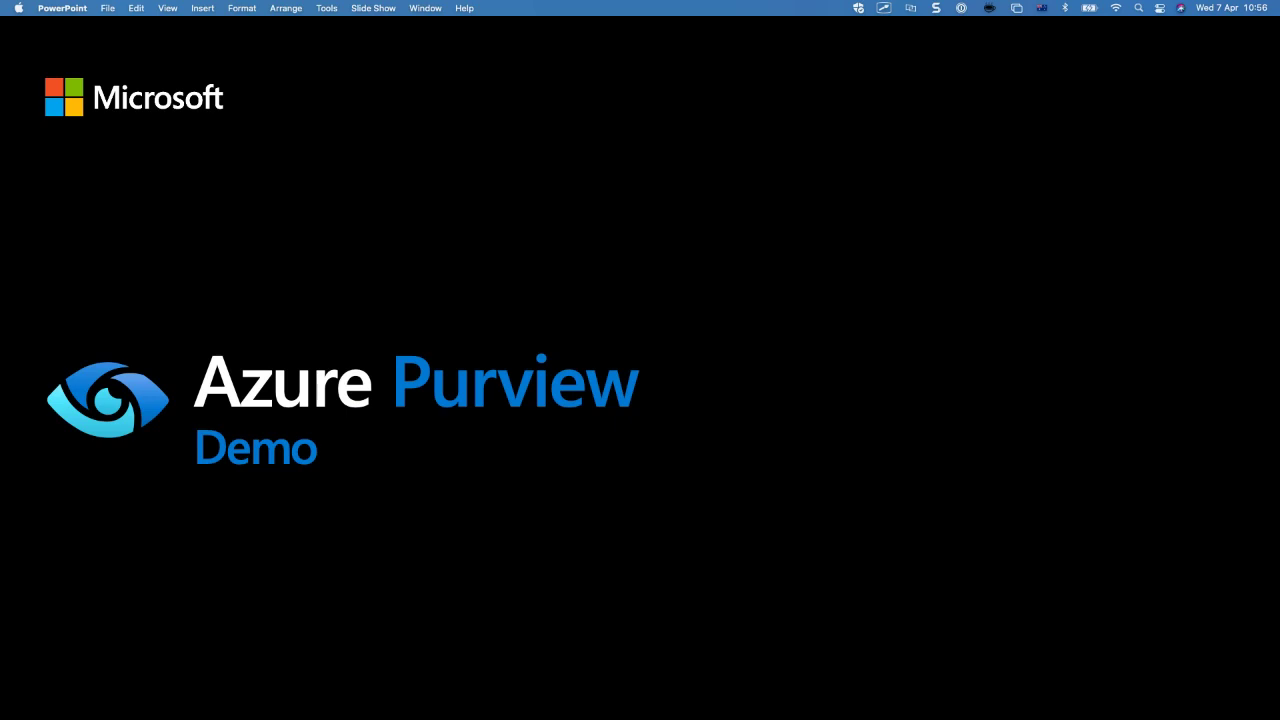
key("Right")
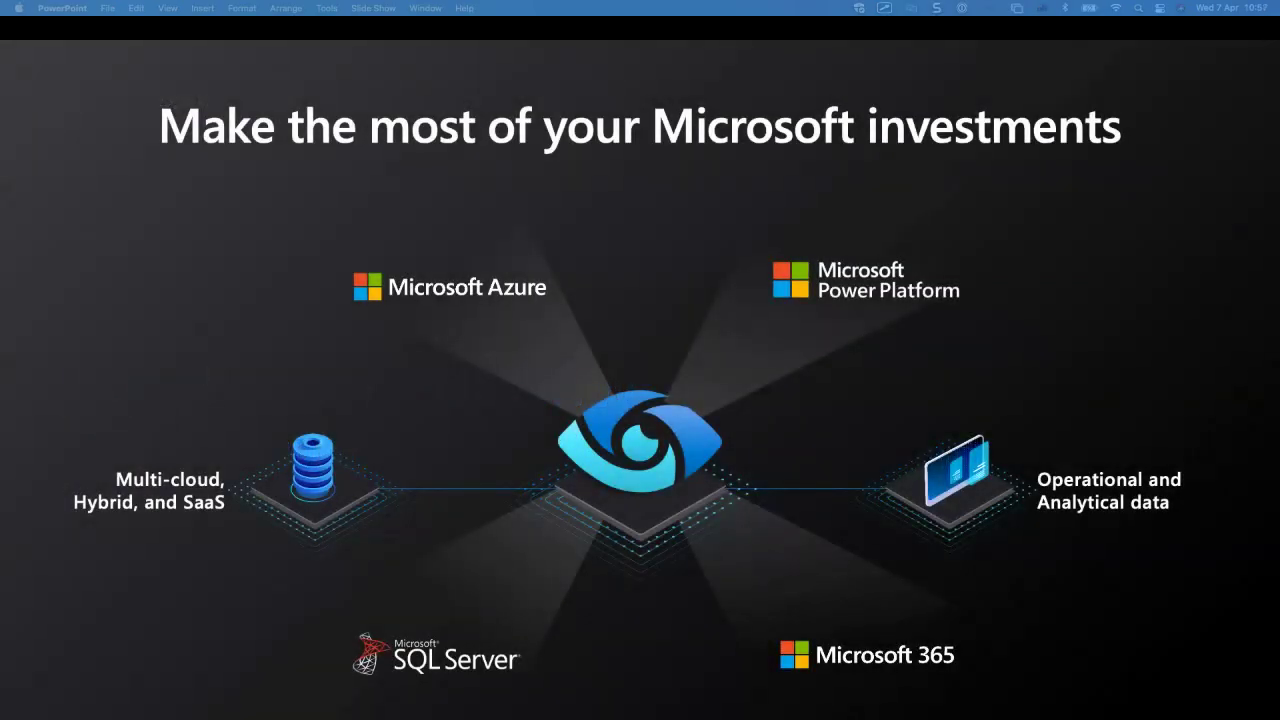